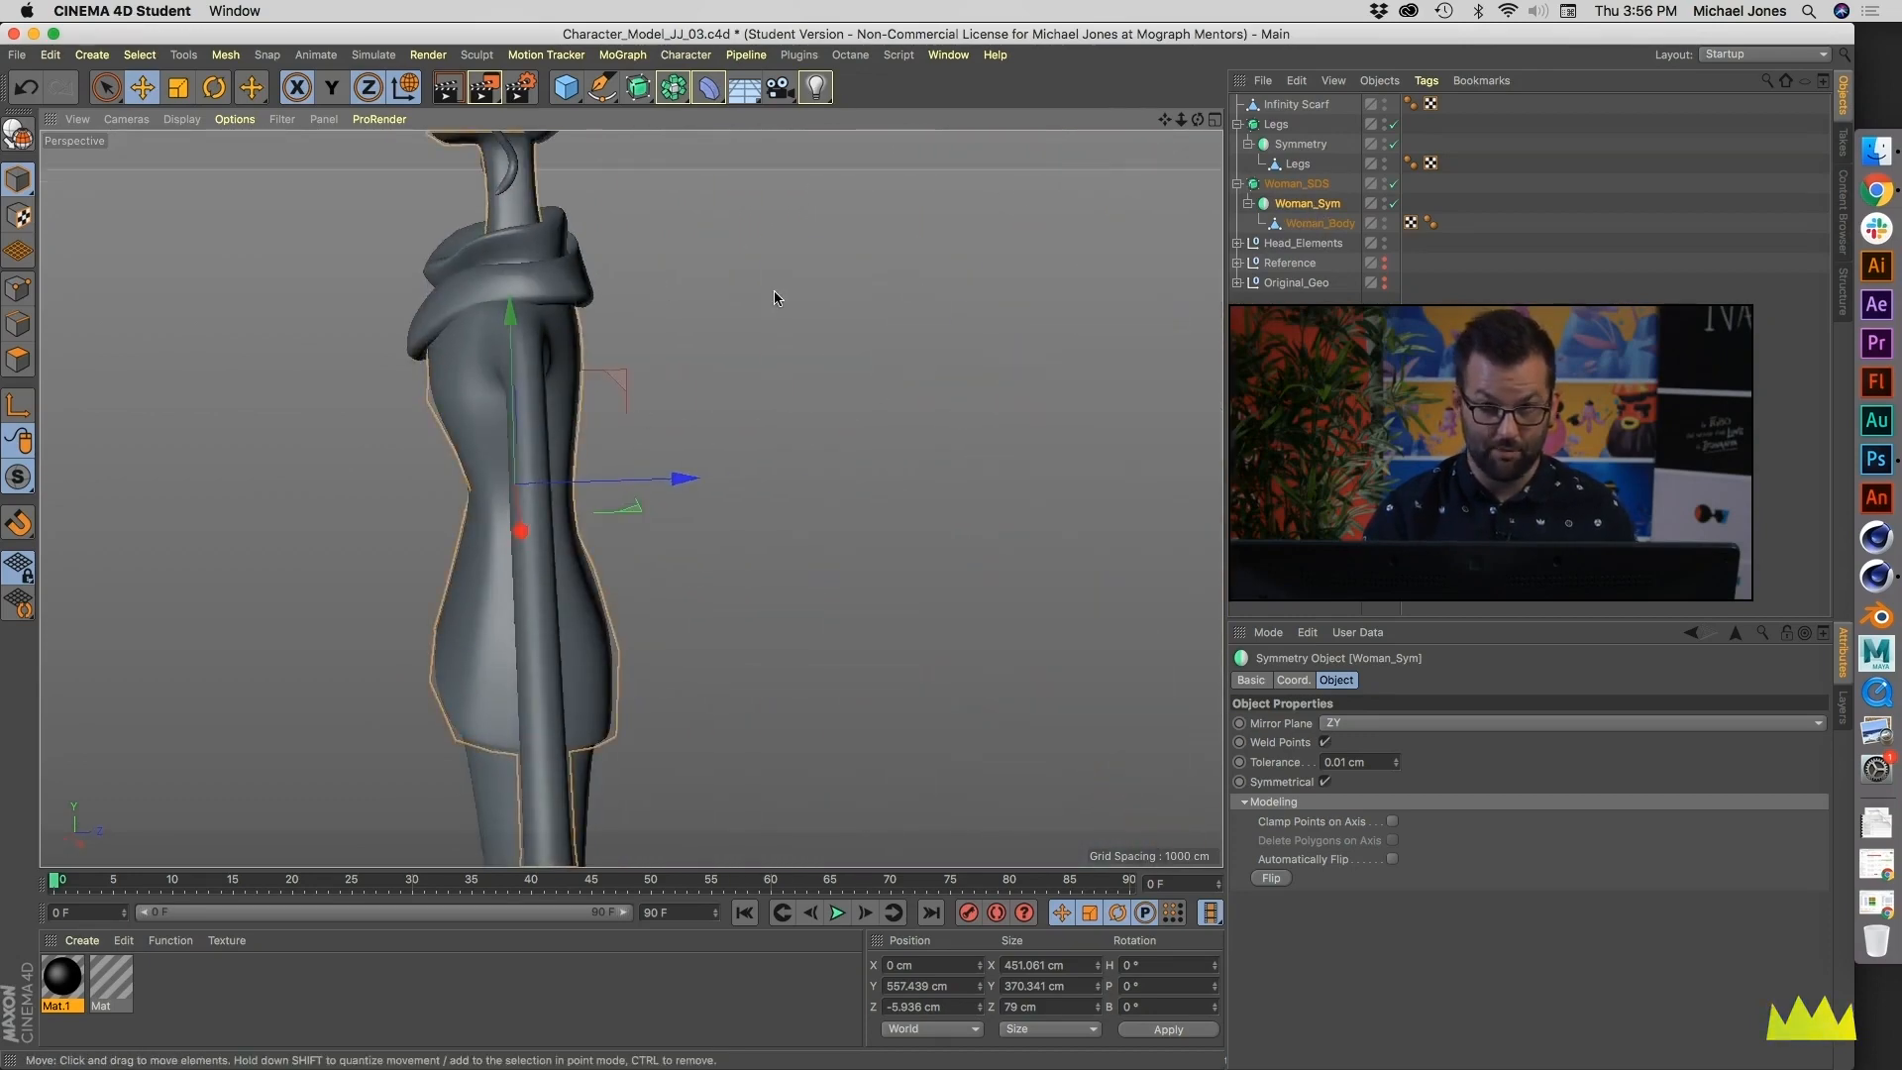
- Try making the Woman_Sym symmetry object editable, and undo the conversion
left_click_drag(482, 464, 882, 451, "alt")
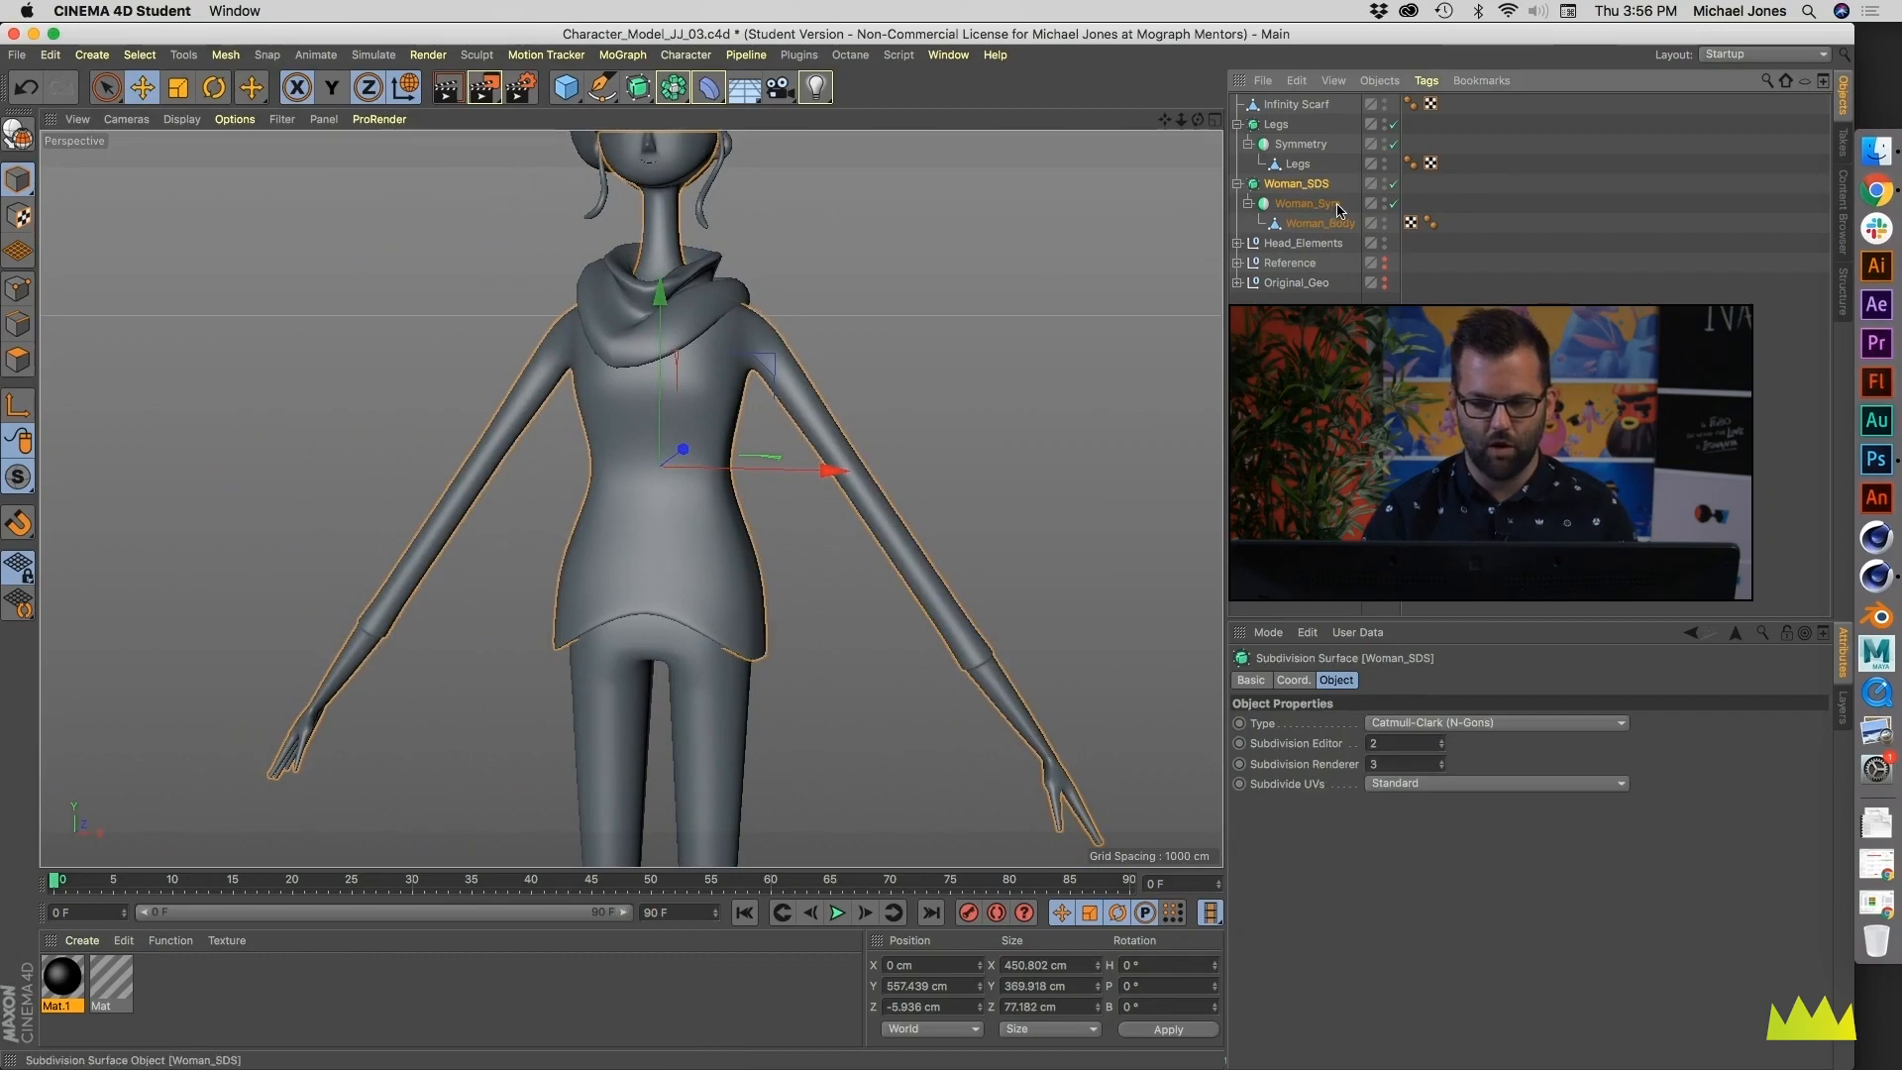
key("c")
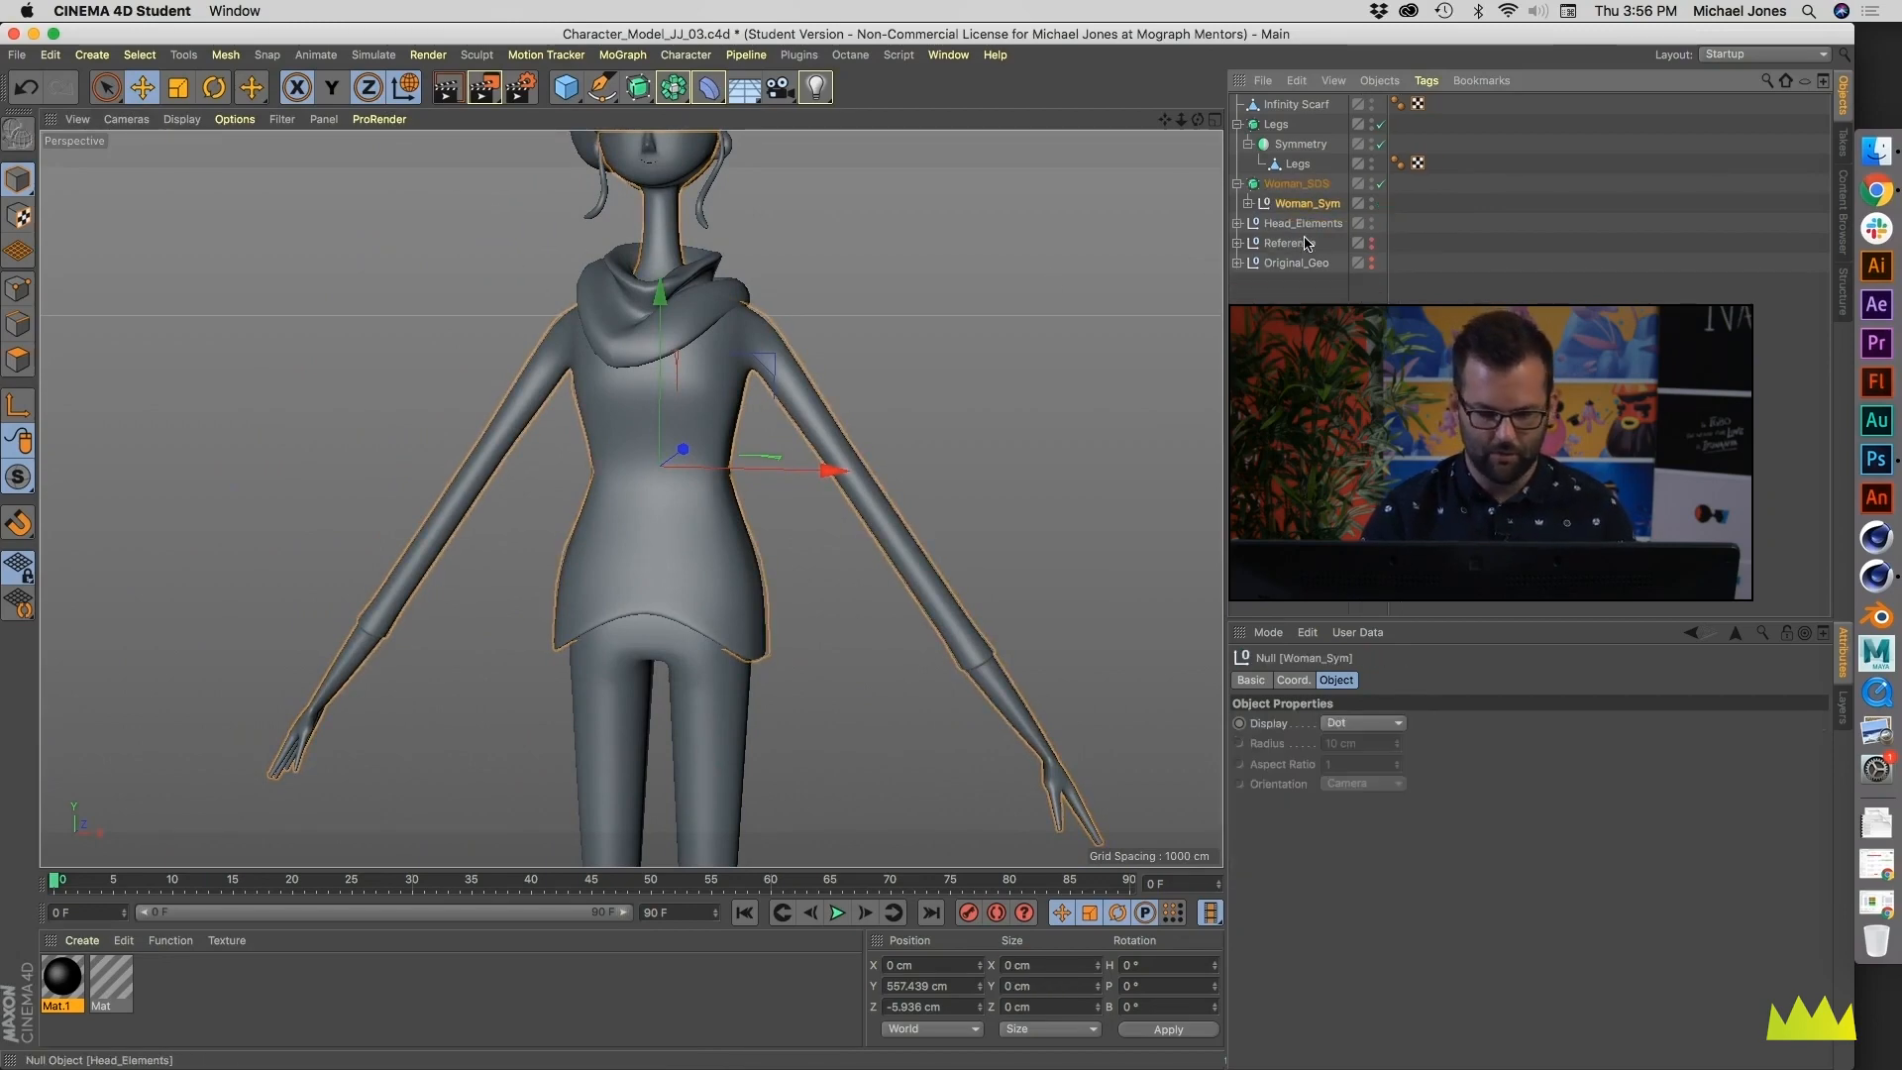
left_click(1250, 203)
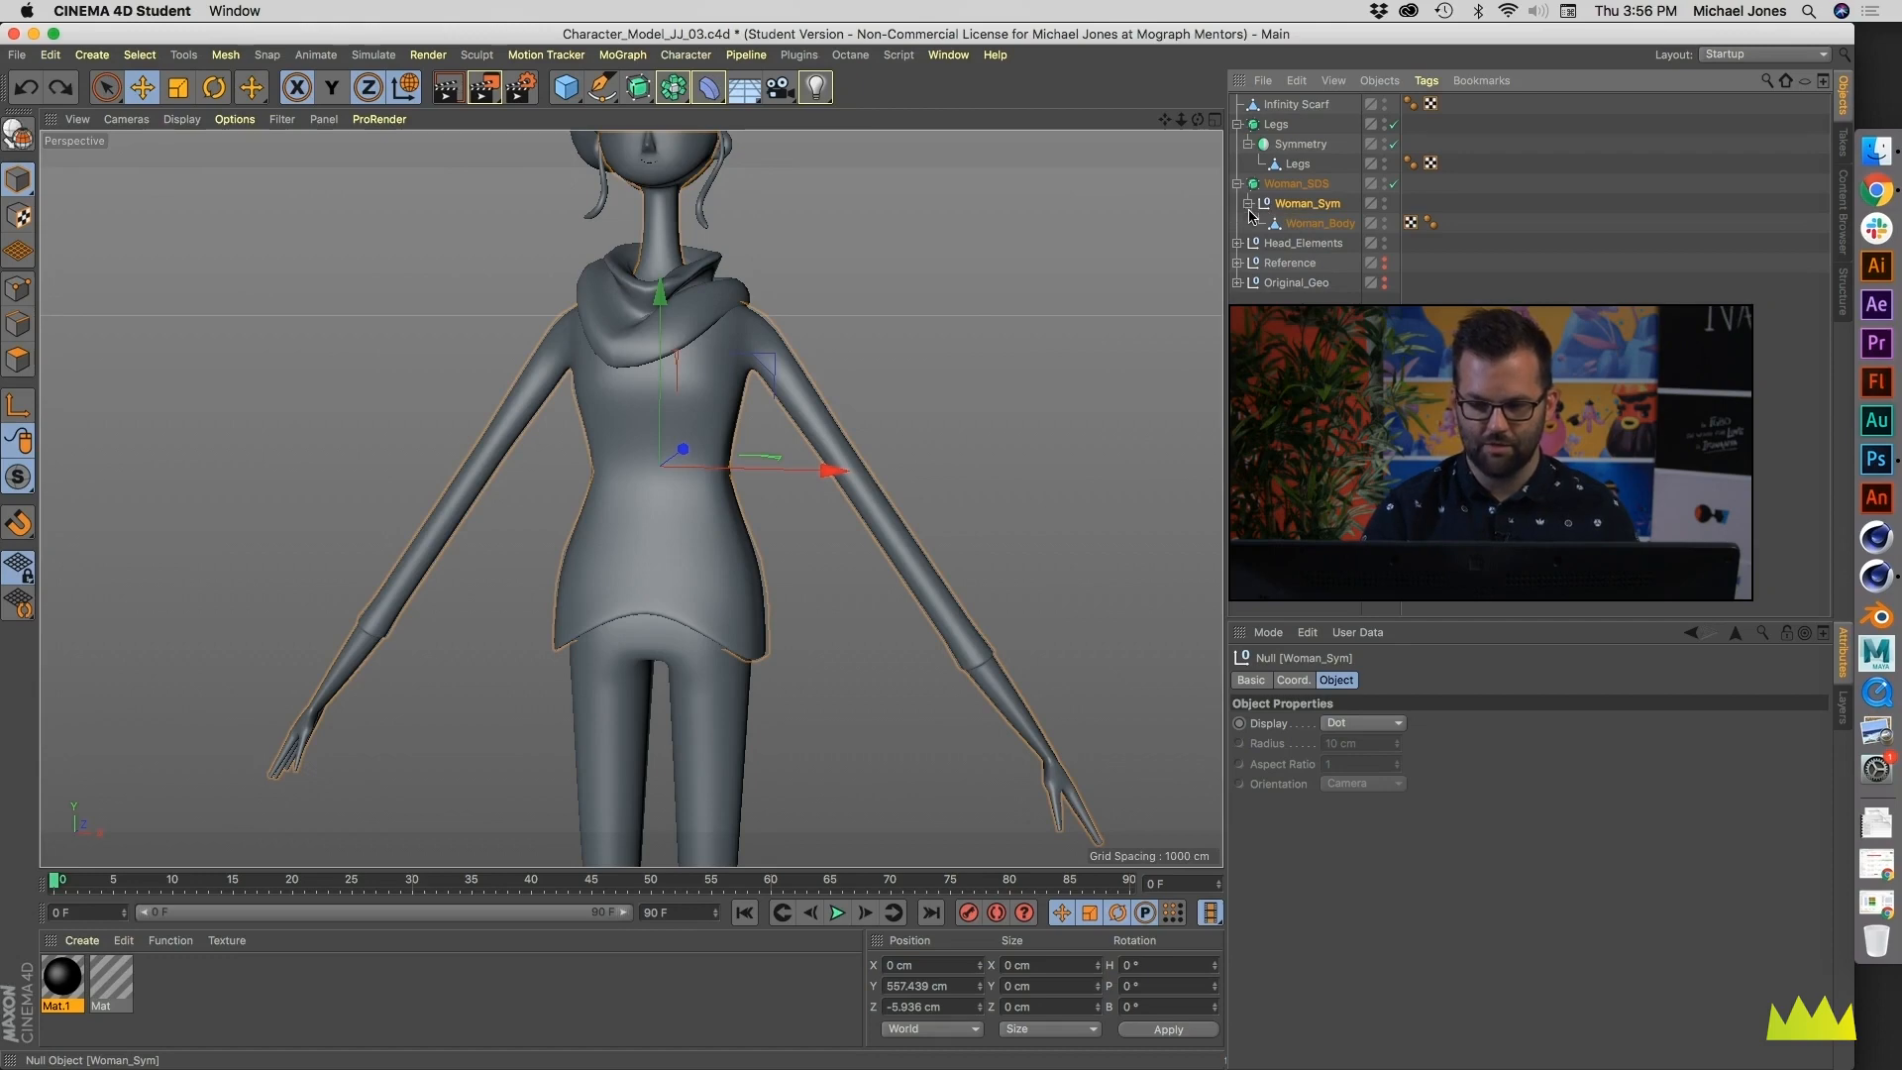
key("cmd+z")
- Convert Woman_Sym with Current State to Object and move the resulting null out of Woman_SDS to the end of the hierarchy
right_click(1293, 206)
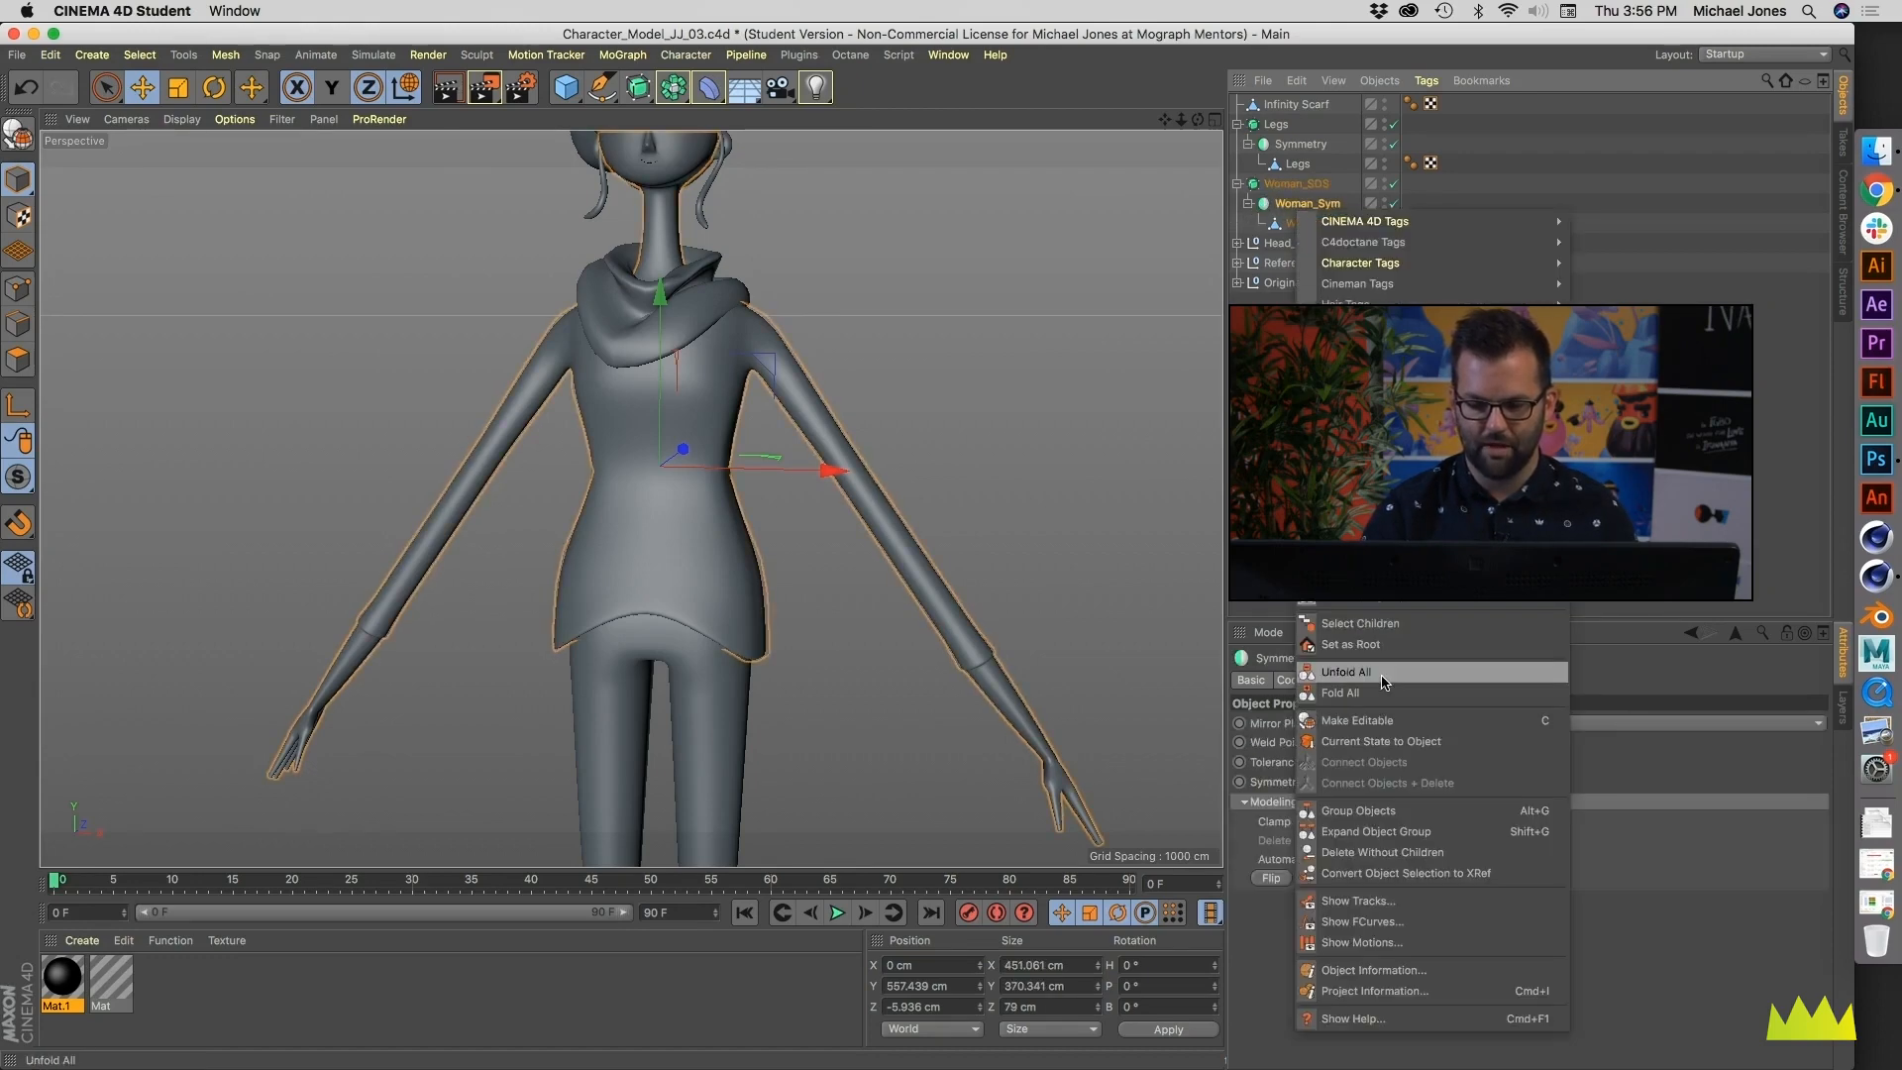
left_click(1381, 741)
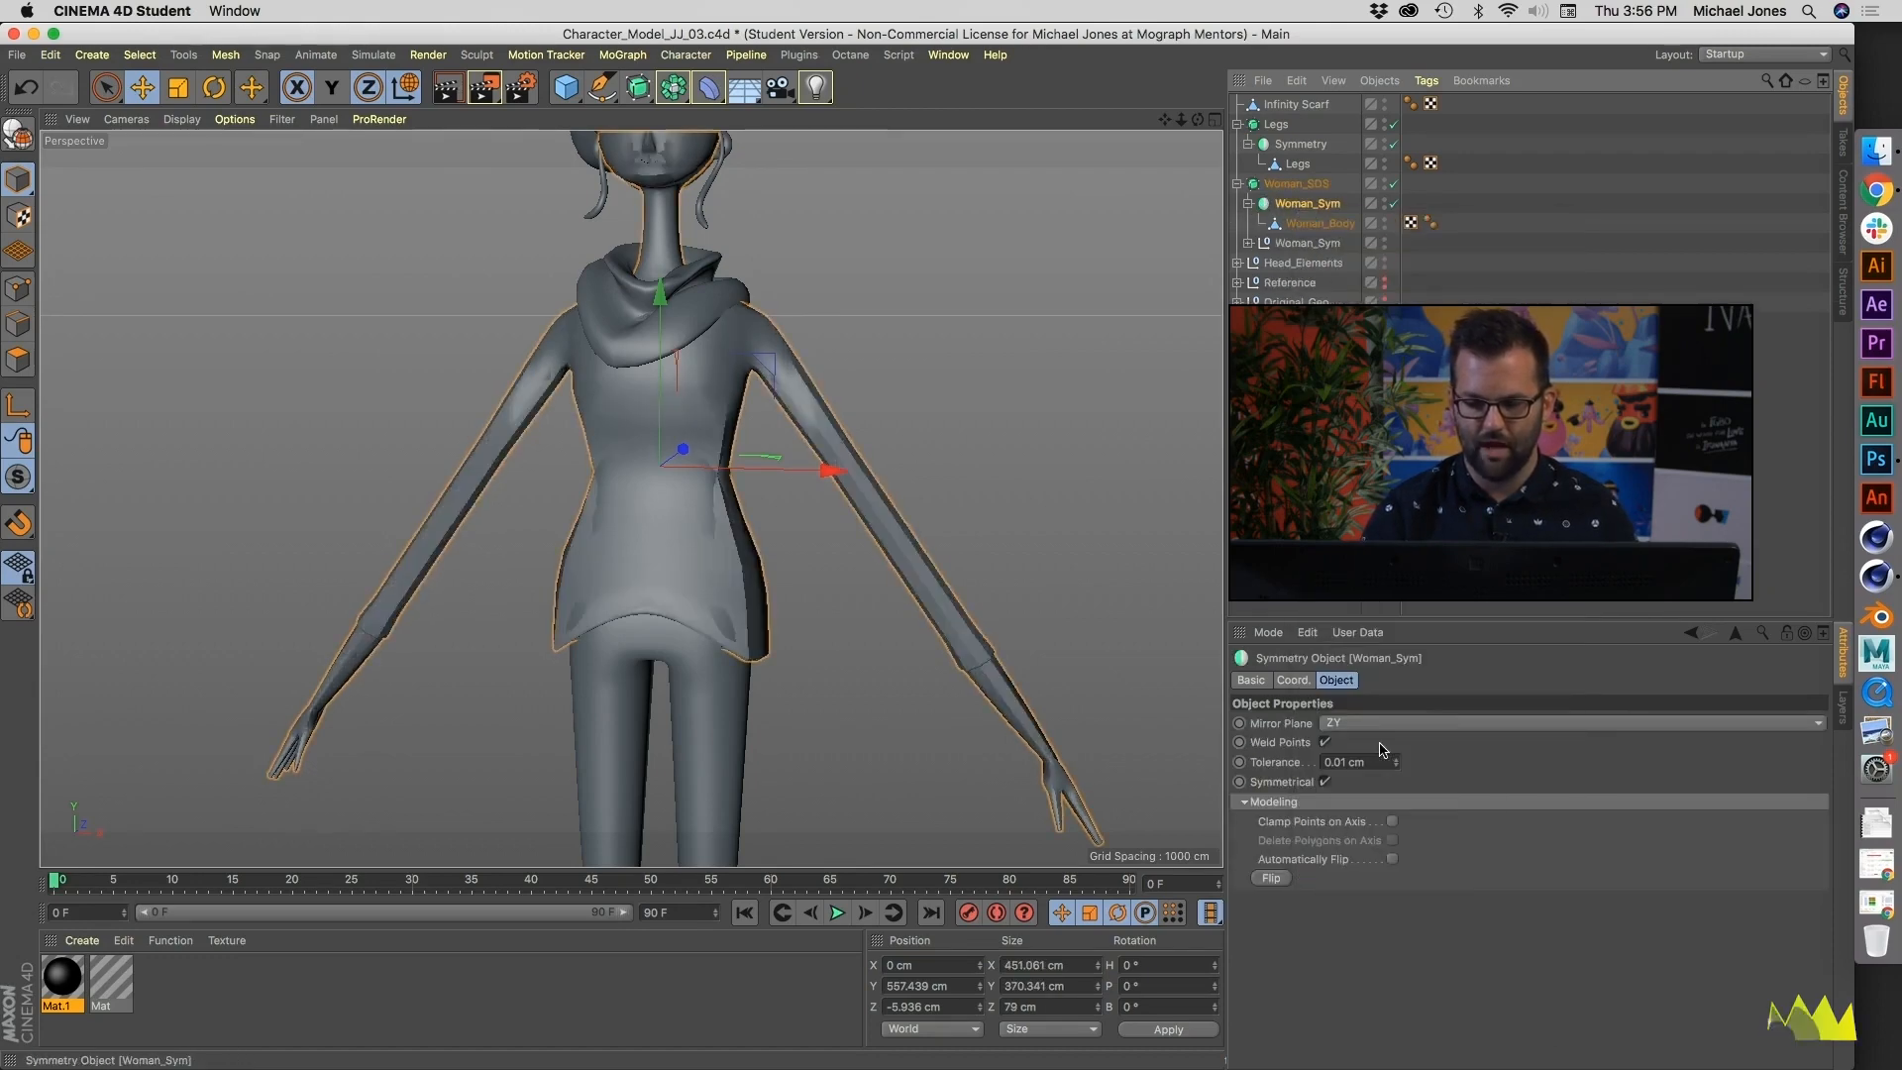
left_click(1248, 243)
left_click(1320, 263)
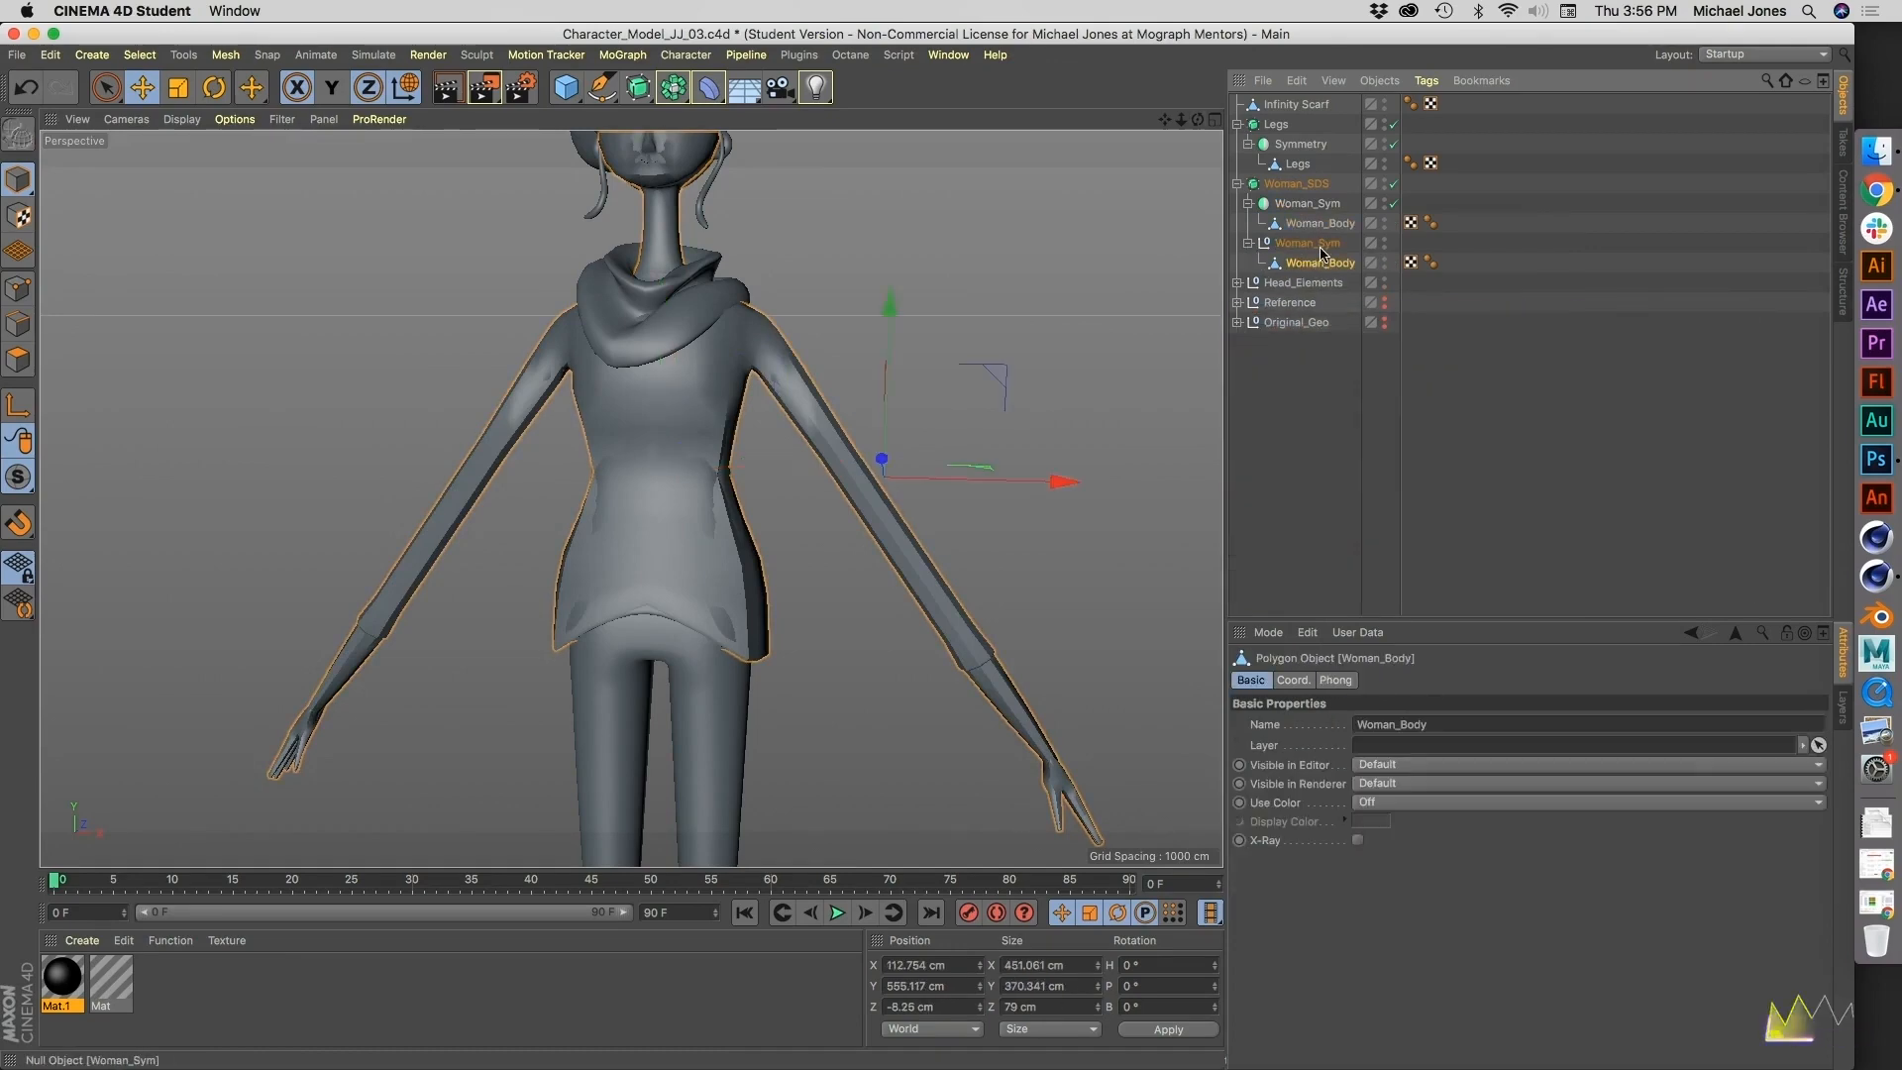
left_click(1306, 246)
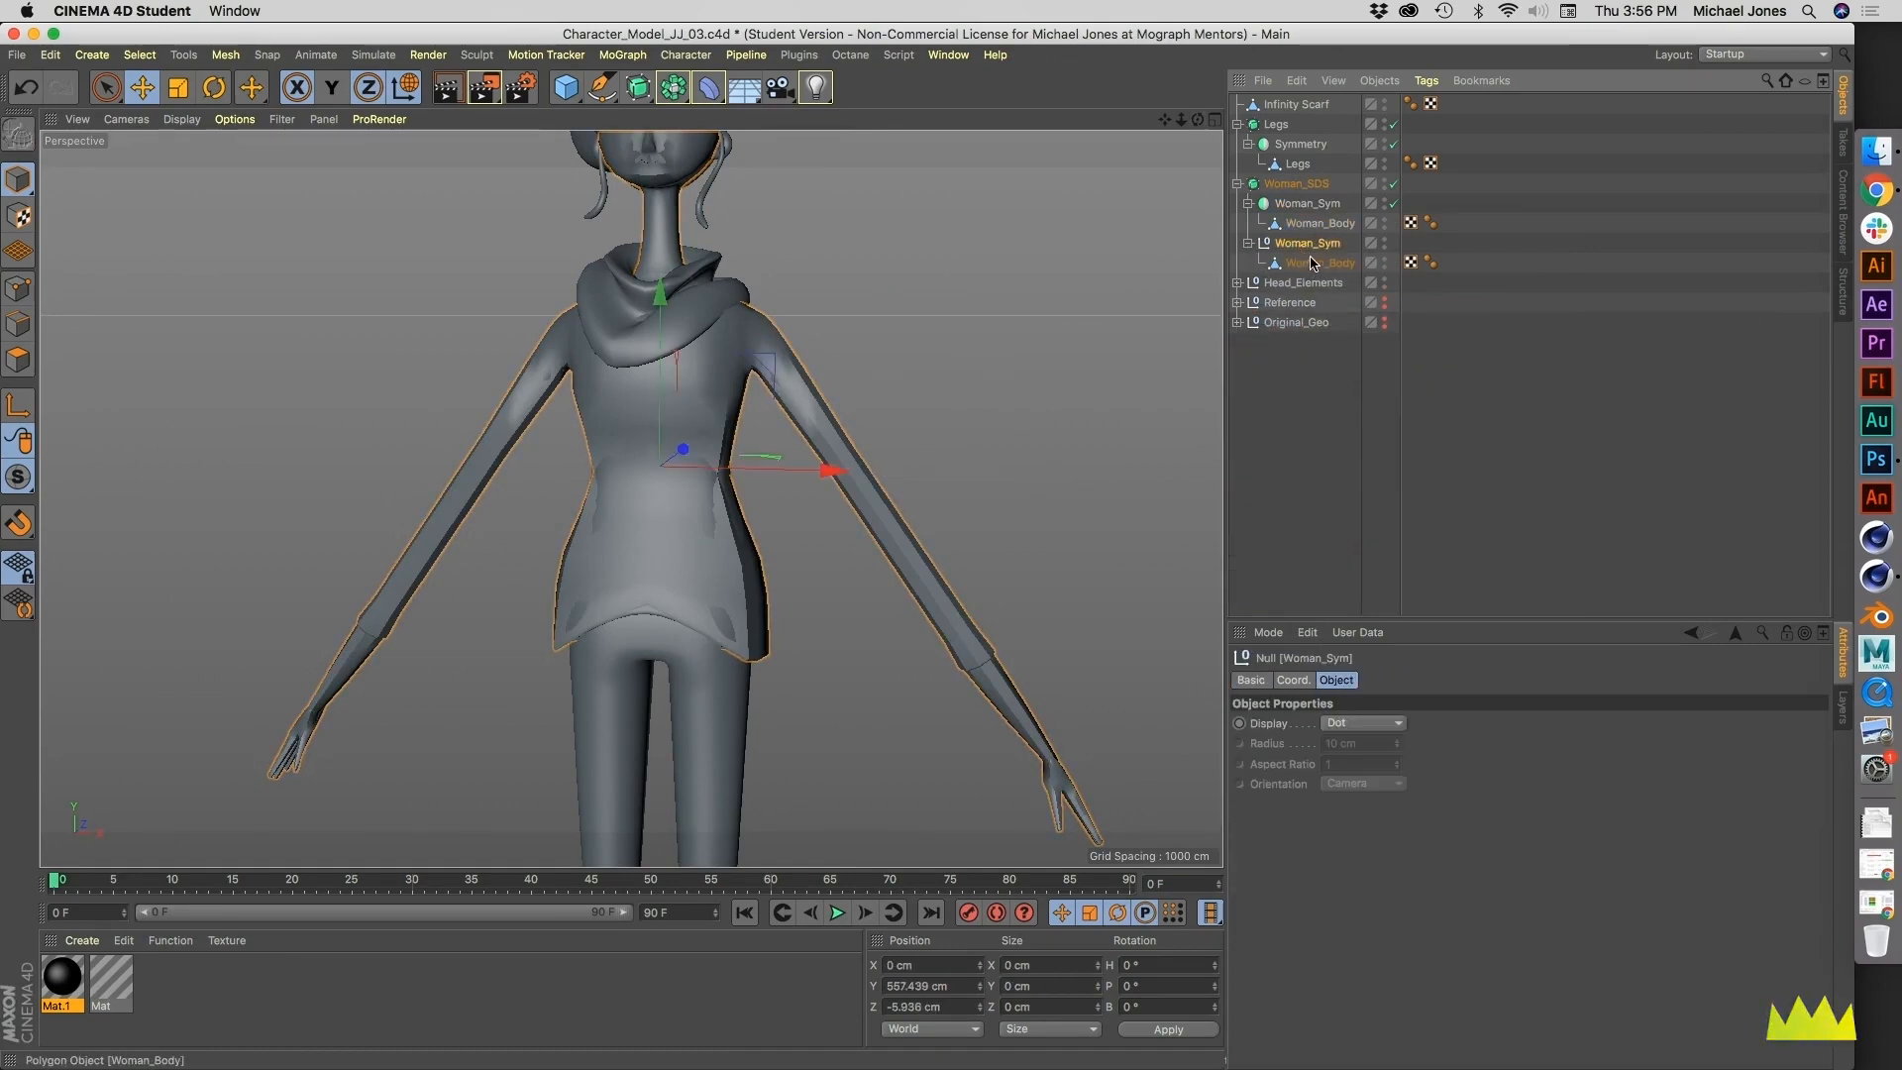
left_click_drag(640, 493, 709, 471, "alt")
left_click_drag(1291, 251, 1282, 366)
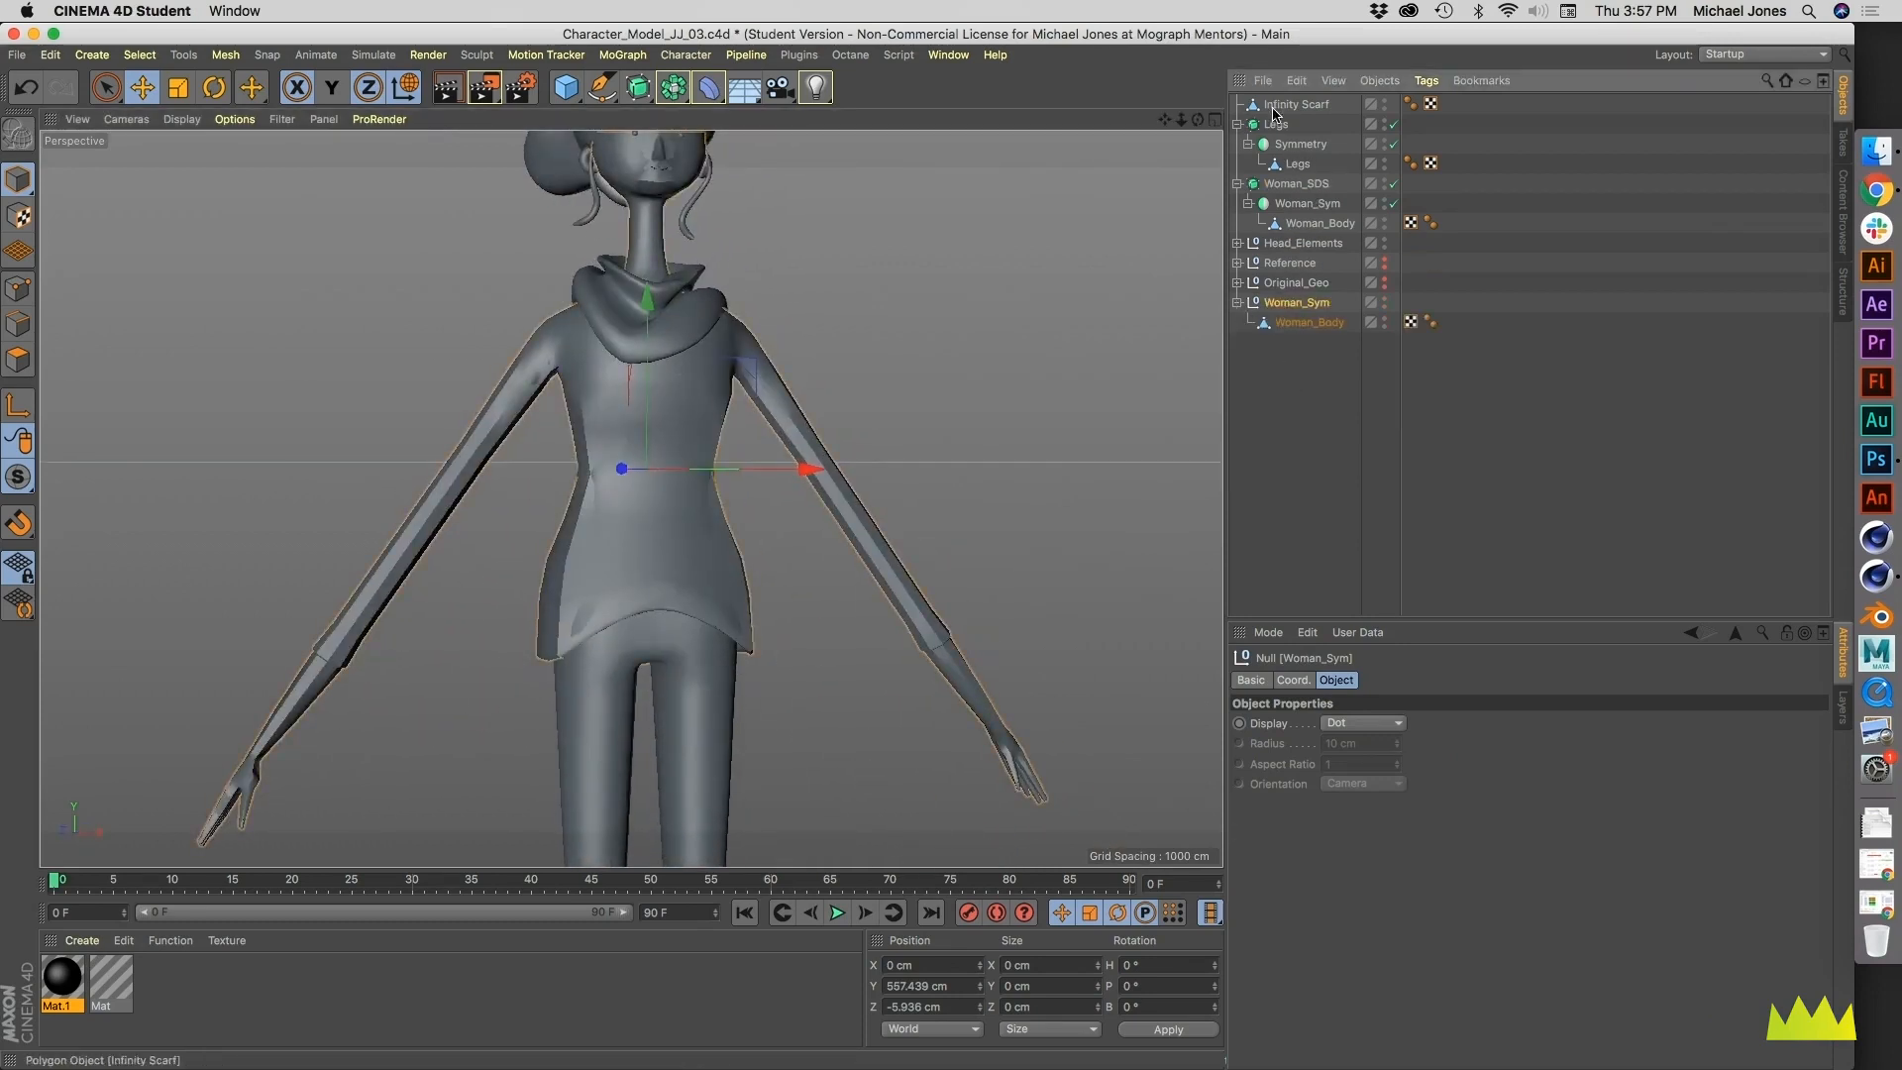
- Archive the original Woman_SDS setup inside the Original_Geo null and collapse that group
left_click(1296, 183)
left_click(1238, 183)
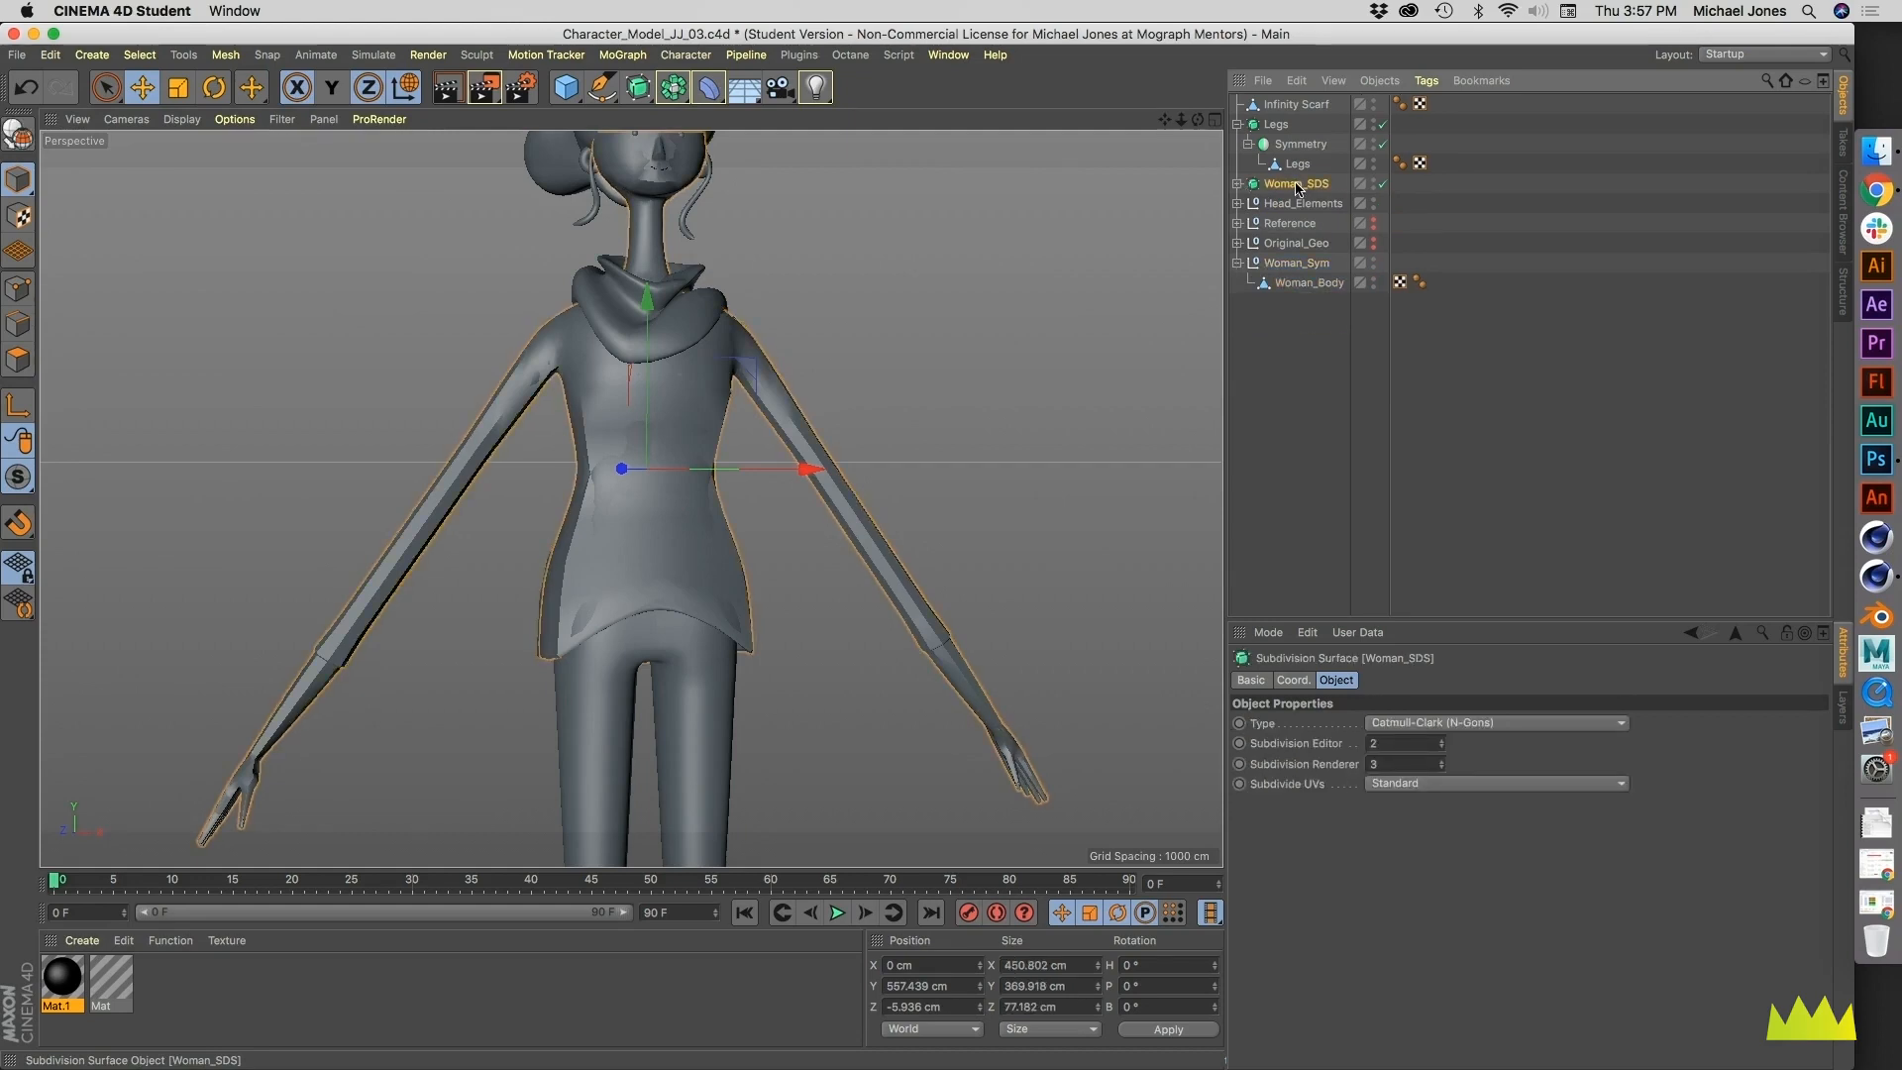
left_click_drag(1296, 247, 1298, 248)
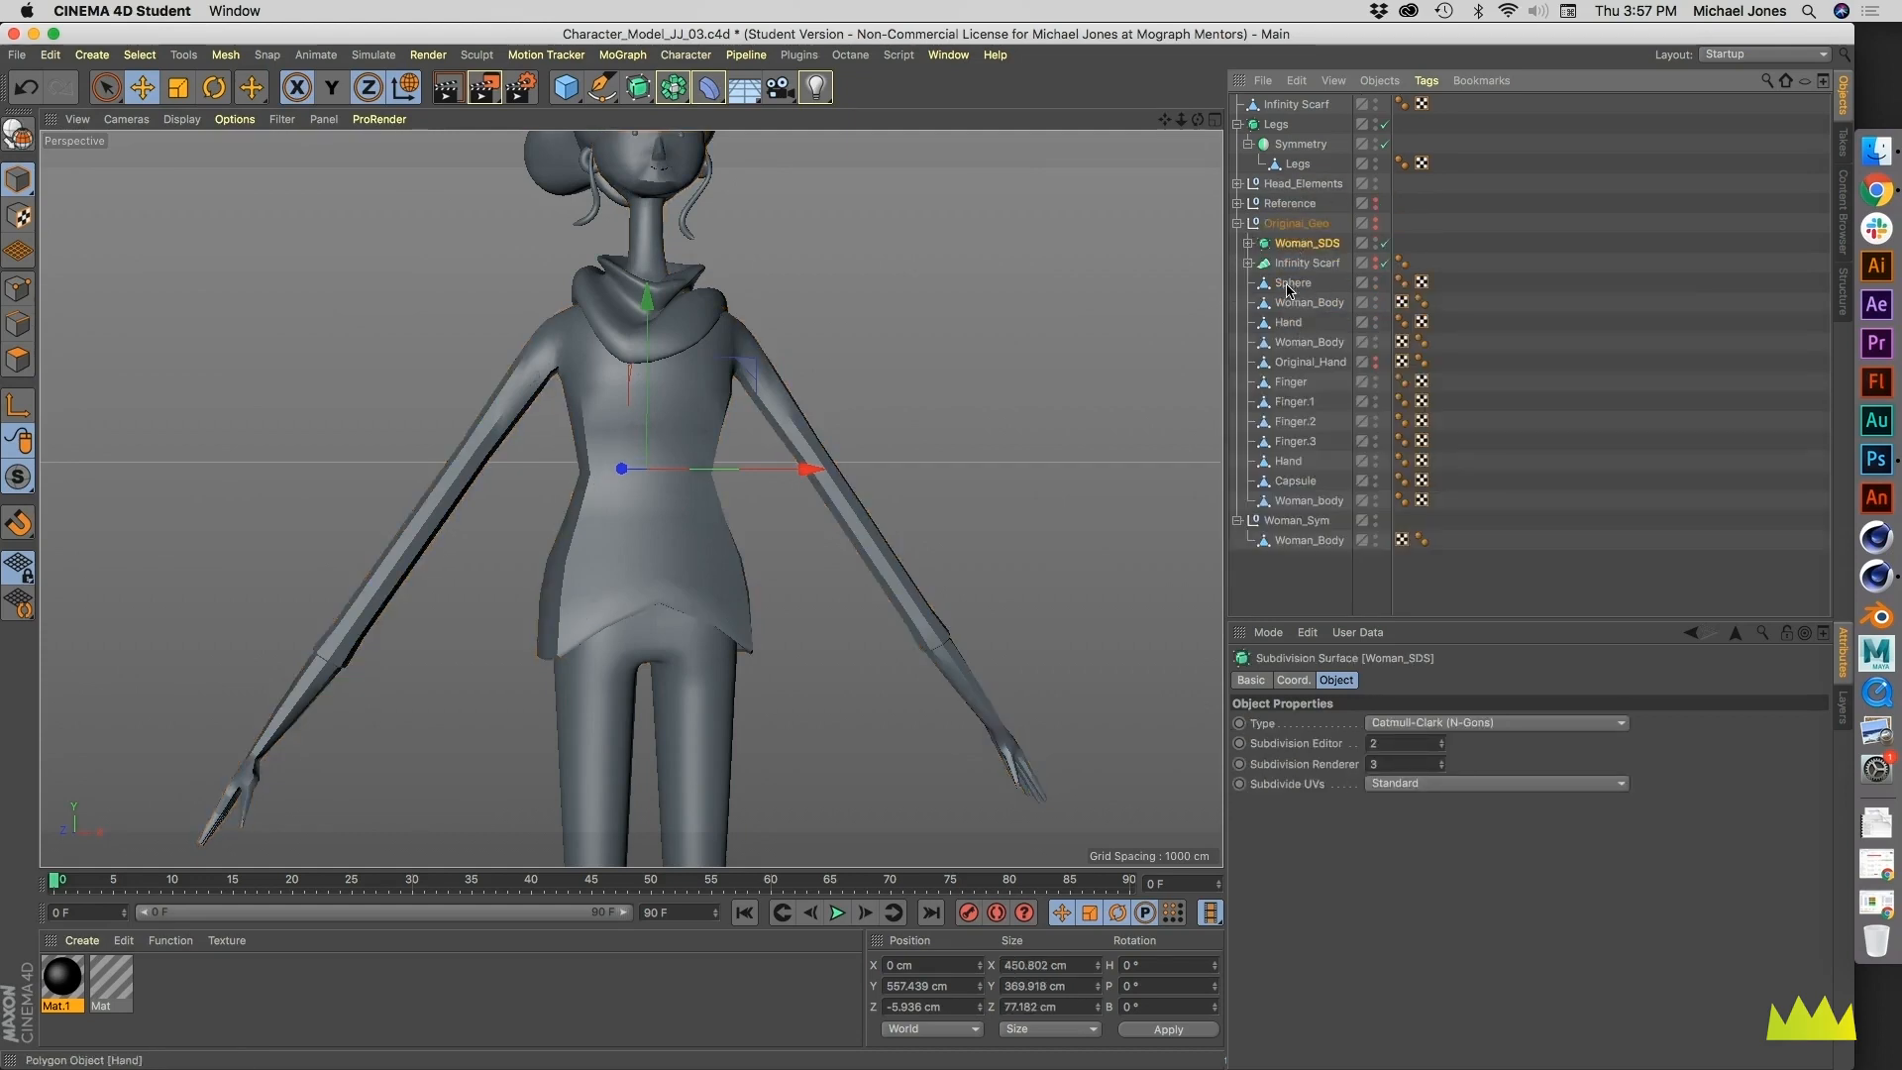
left_click(1237, 223)
- Take the Woman_Body mesh out of the Woman_Sym null and delete the empty null
left_click(1306, 264)
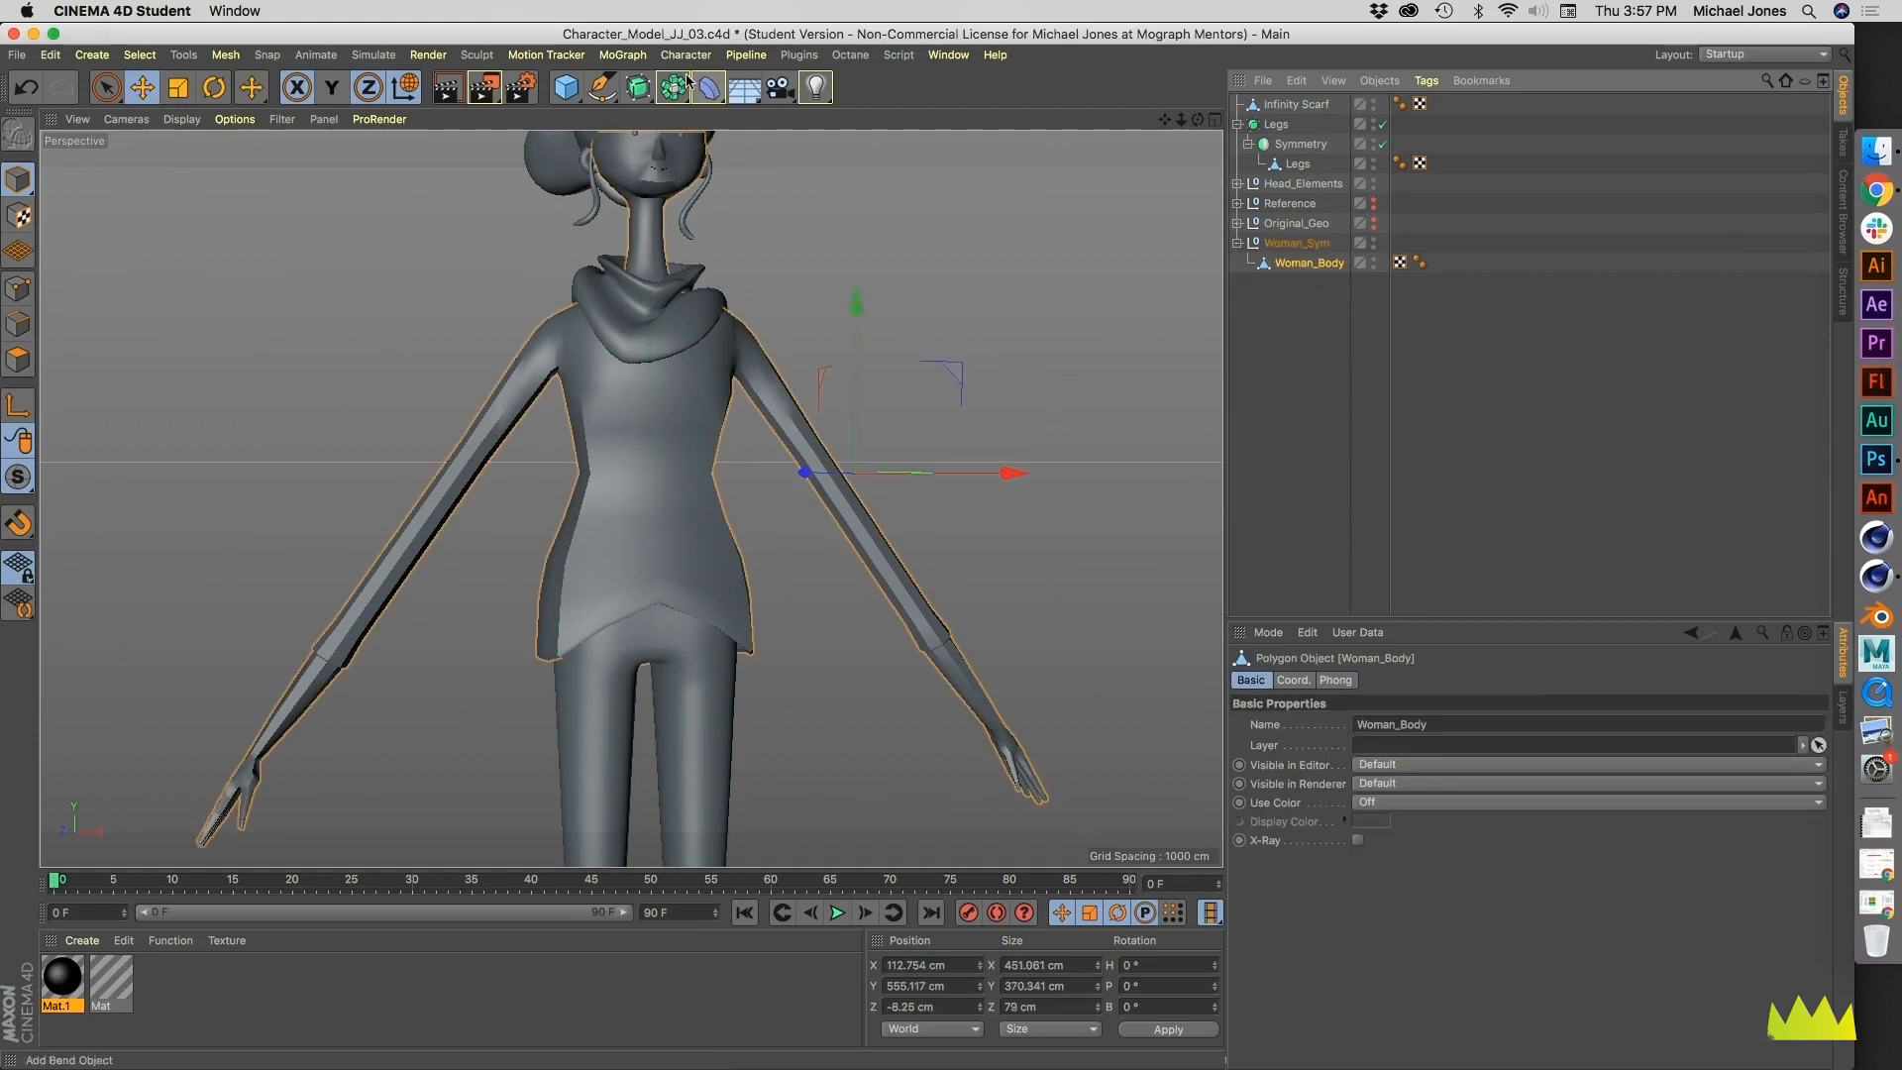
left_click(1293, 244)
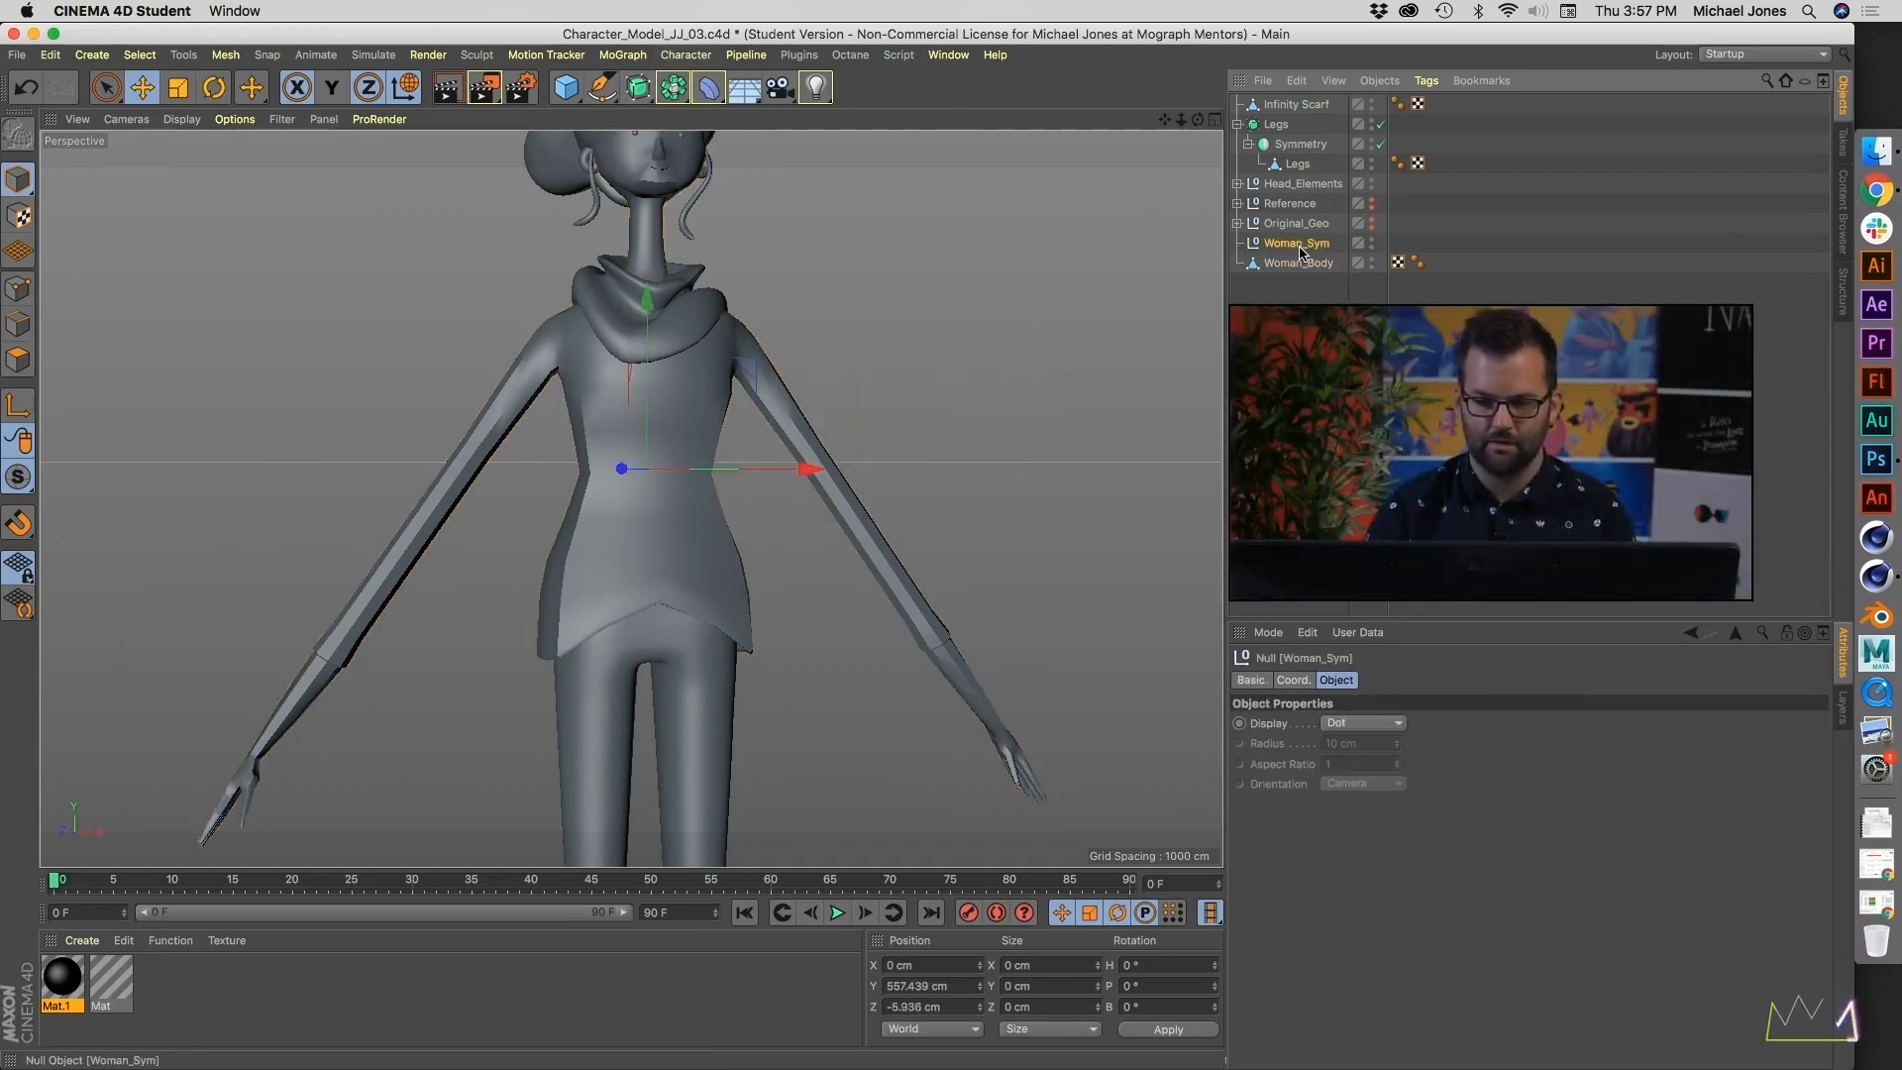
key("Delete")
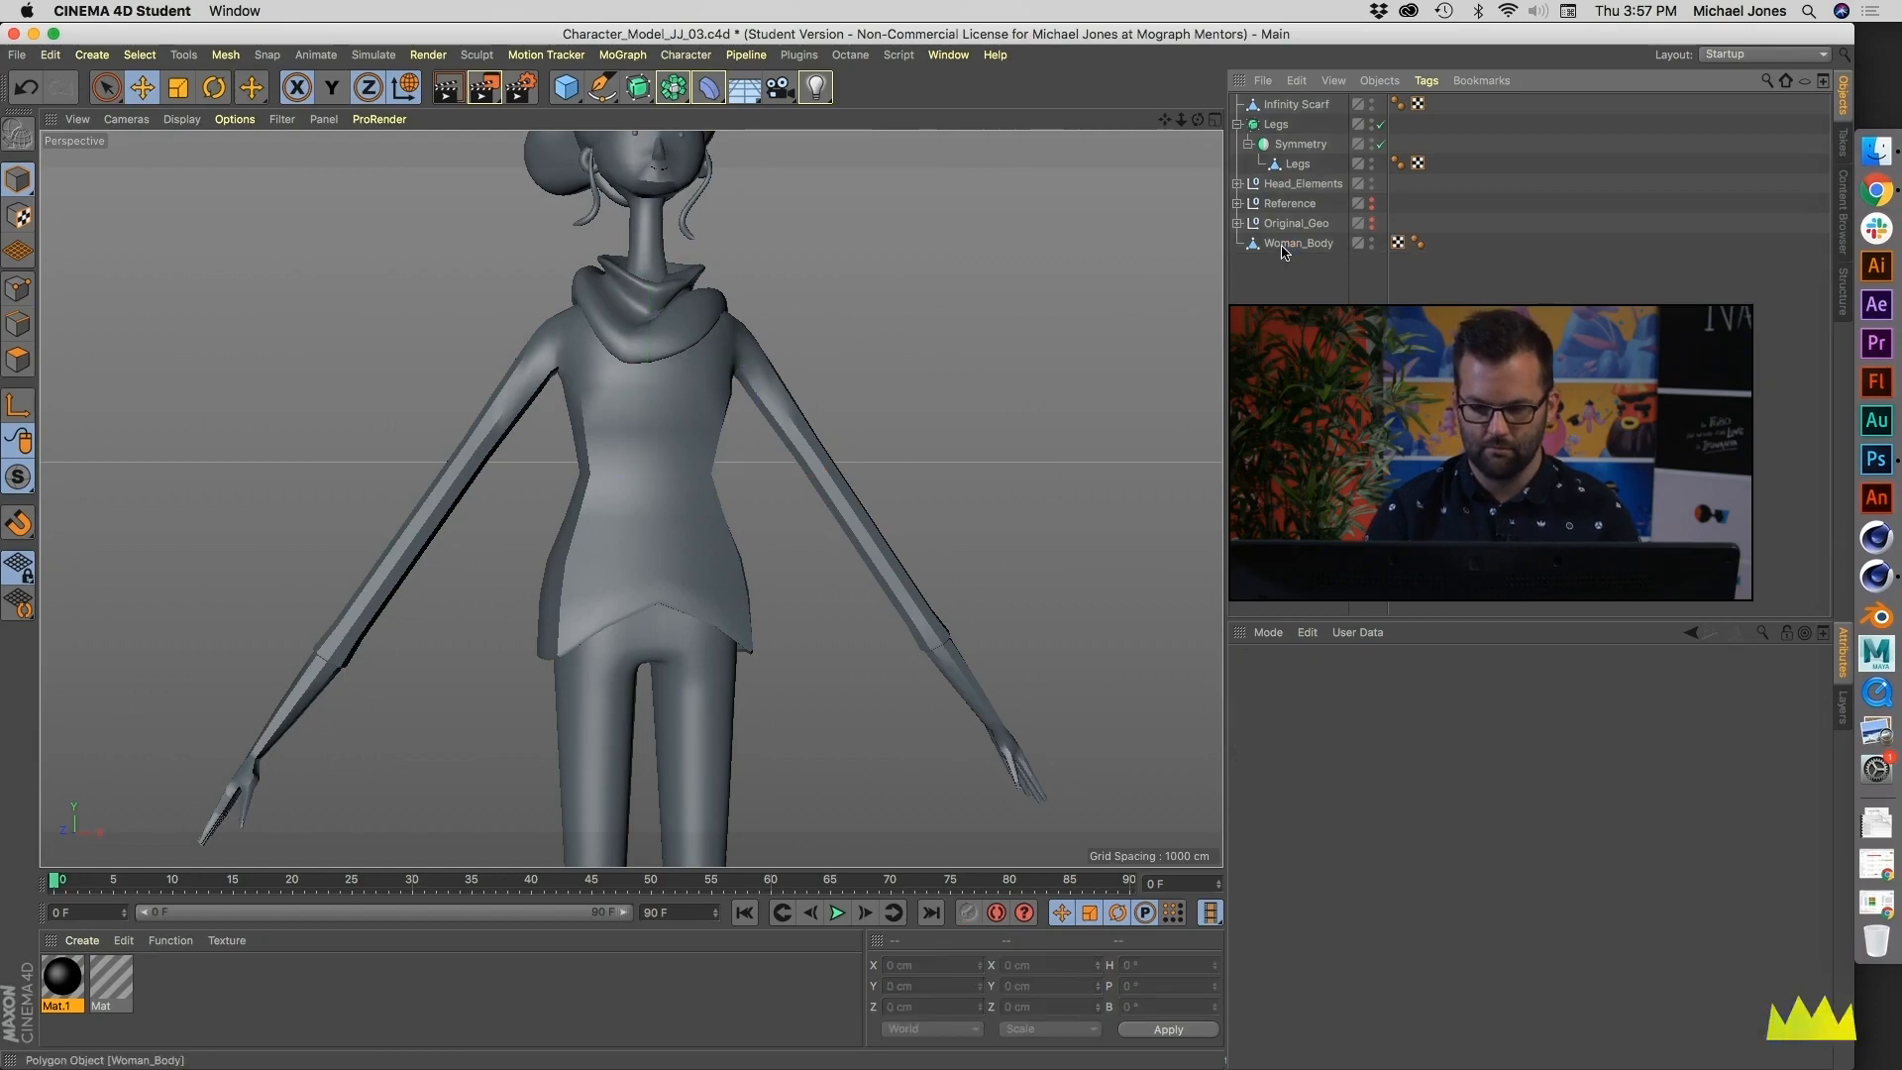
- Put the Woman_Body mesh under a new Subdivision Surface and rename that generator Woman_Body
left_click(1288, 248)
left_click(638, 87, "alt")
mouse_move(783, 384)
left_mouse_down("alt")
mouse_move(347, 421)
mouse_move(757, 399)
left_mouse_up("alt")
middle_click_drag(756, 399, 774, 519, "alt")
double_click(1320, 246)
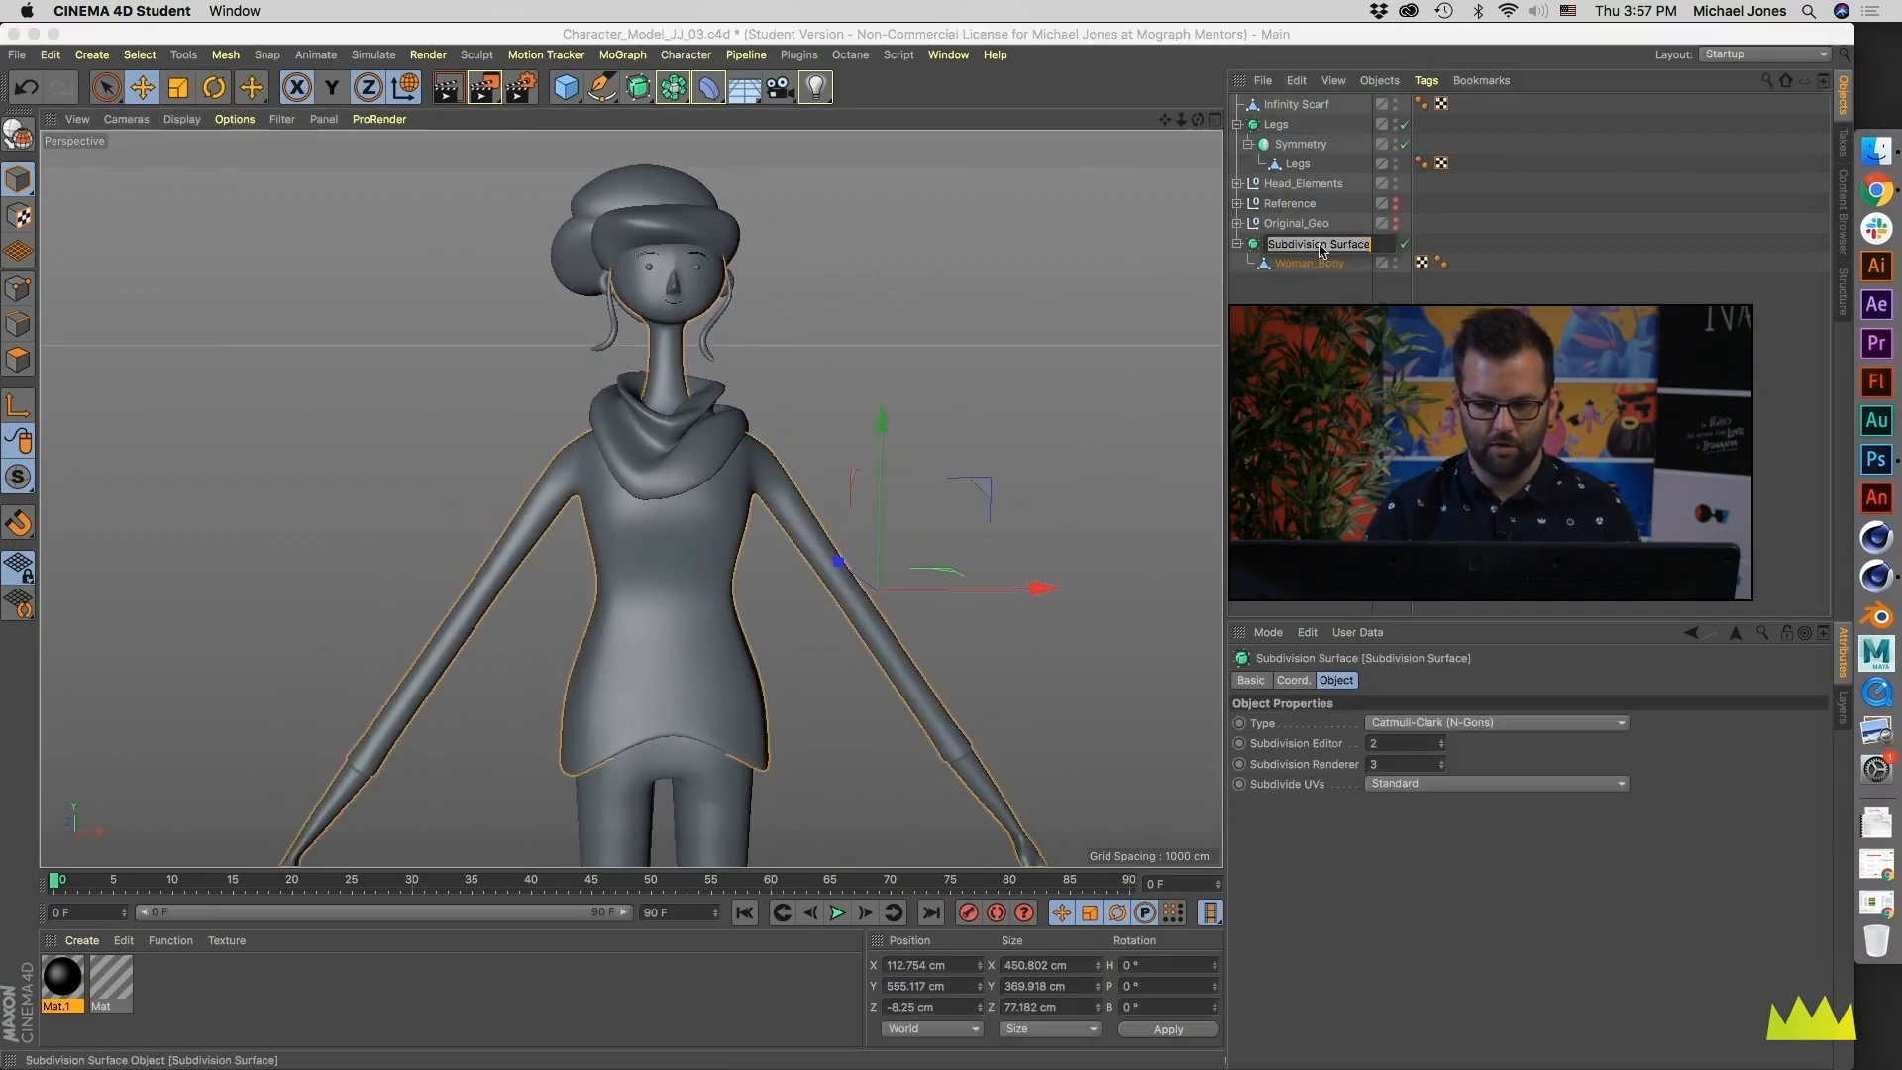
type("Woman_Bod")
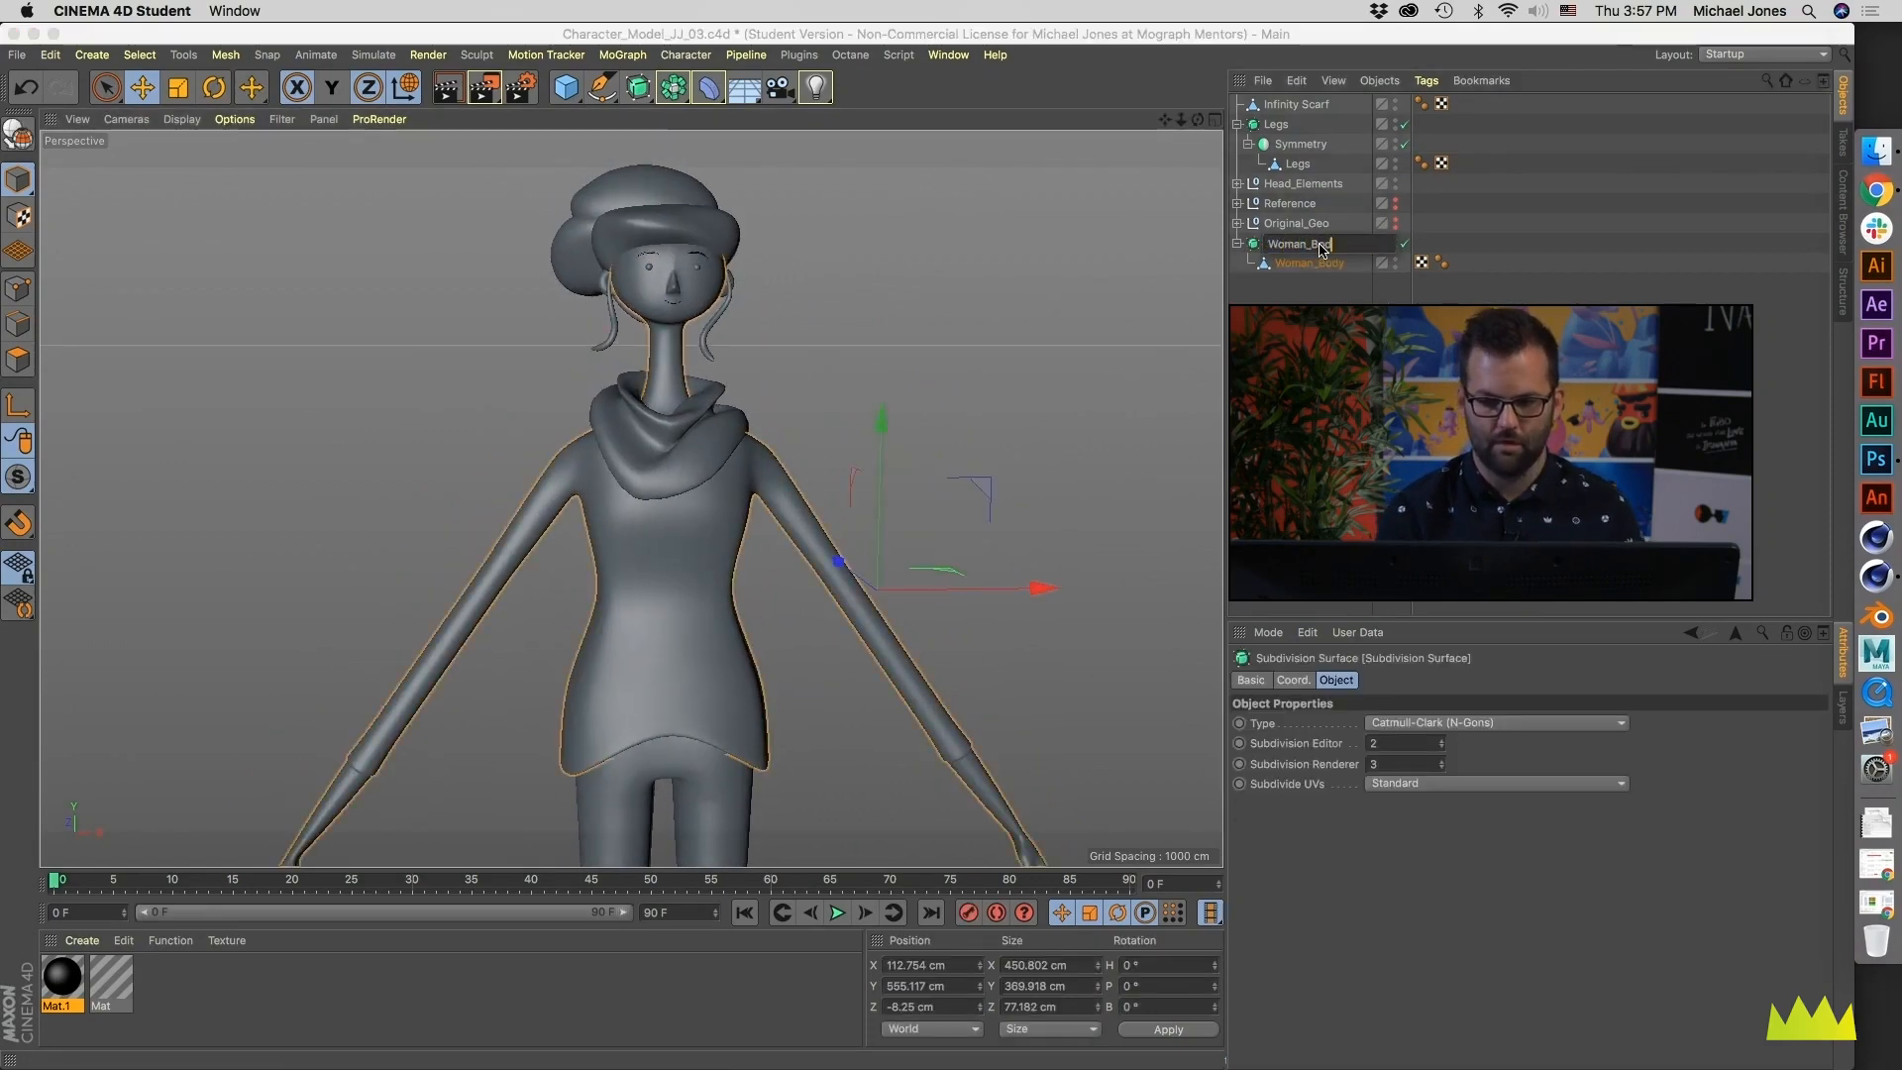
type("y")
key("Return")
- Activate the Brush on the Woman_Body mesh in point mode and turn off its Subdivision Surface
left_click(1291, 266)
right_click_drag(691, 401, 842, 416, "alt")
left_click_drag(843, 416, 807, 436, "alt")
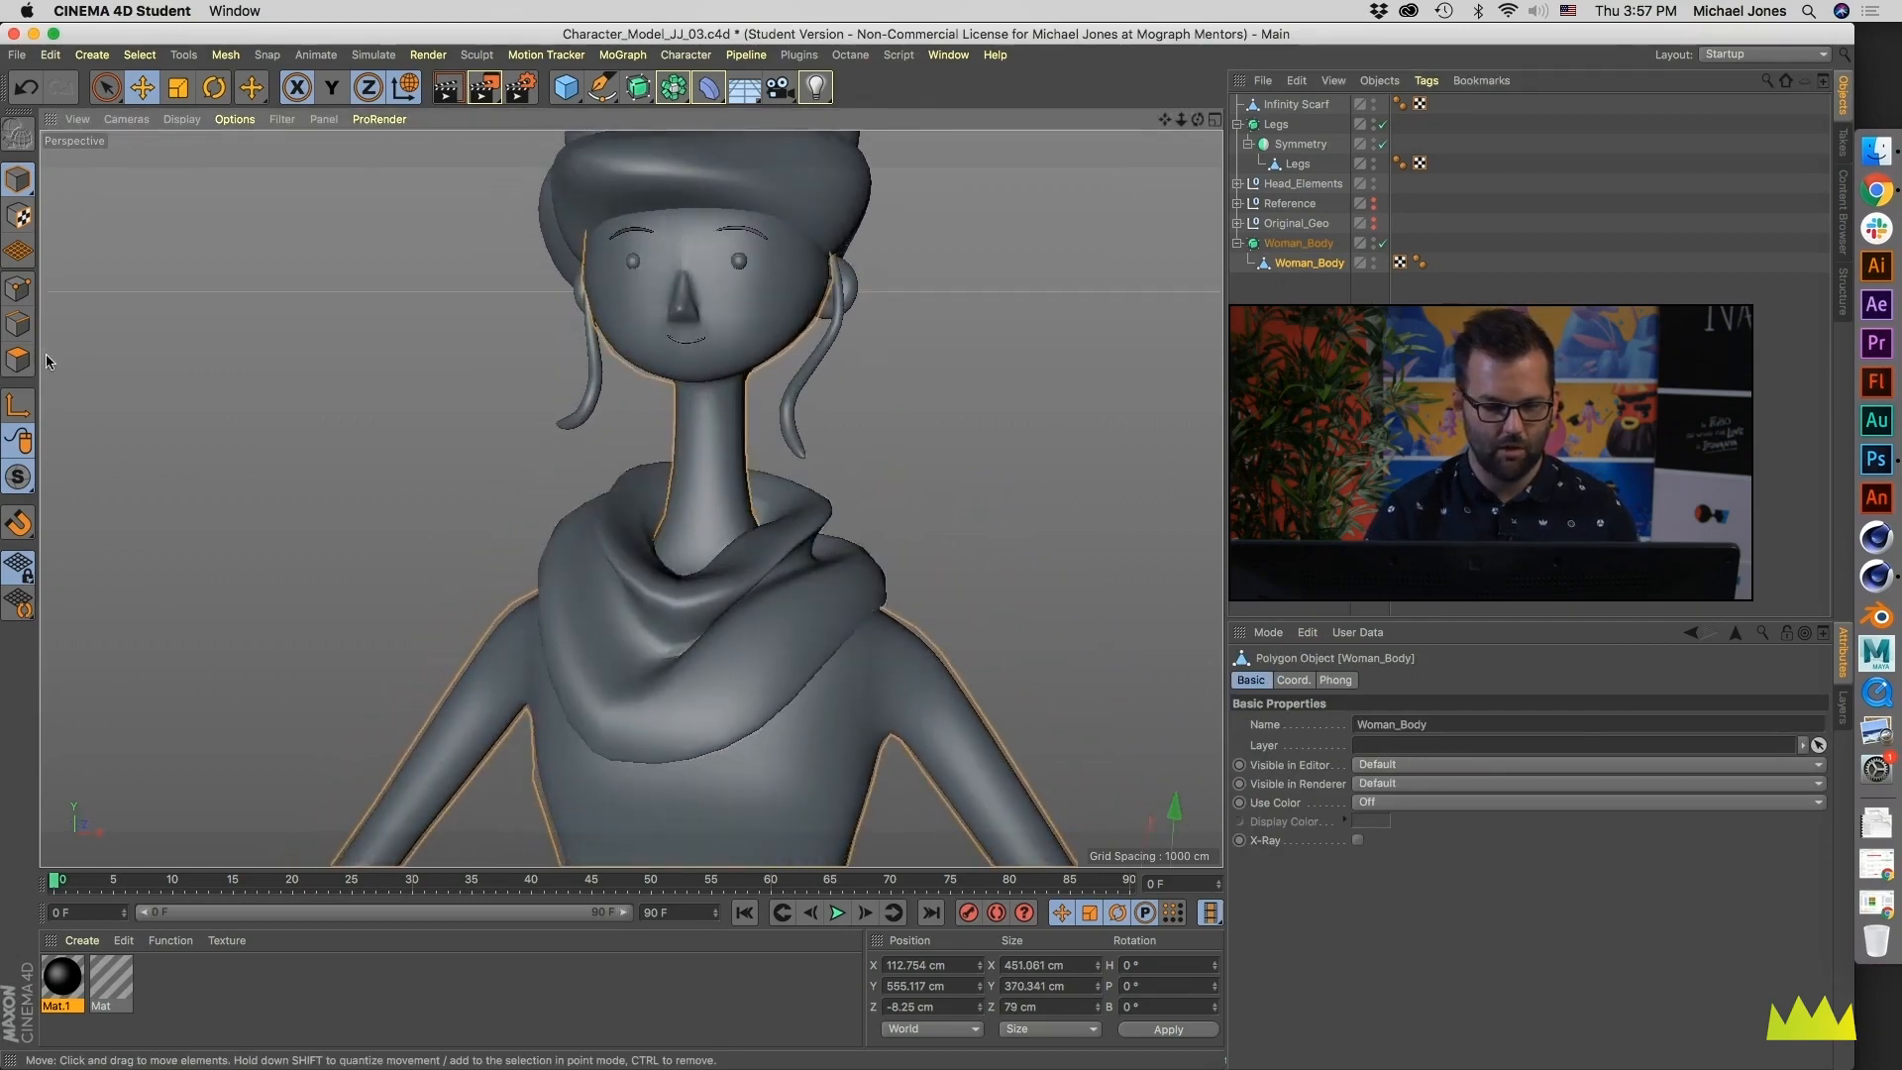
left_click(30, 280)
key("m")
key("c")
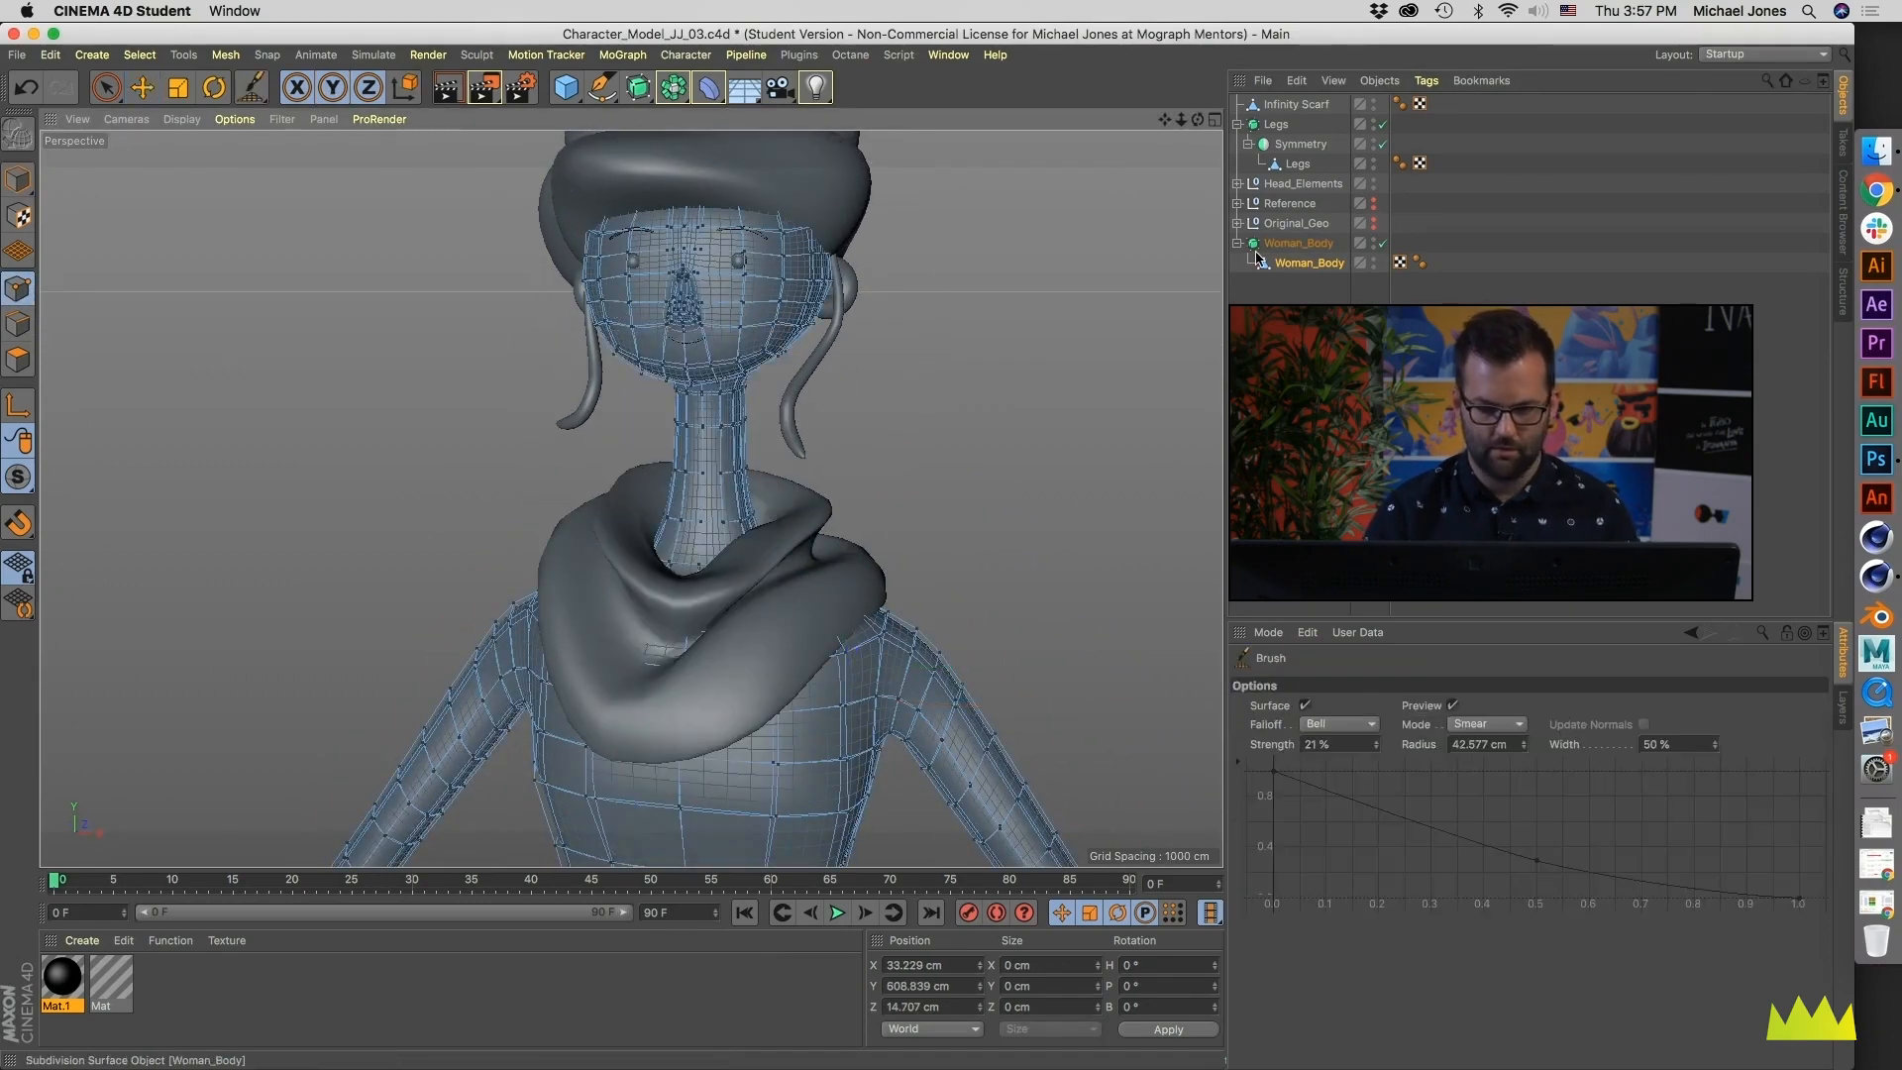
left_click(1383, 244)
- Set the Brush to Smooth mode with a 5.52 cm radius and smooth the points around the bridge of the nose
right_click_drag(764, 297, 872, 282, "alt")
left_click_drag(872, 282, 666, 259, "alt")
right_click_drag(666, 260, 628, 263, "alt")
left_click_drag(628, 263, 695, 430, "alt")
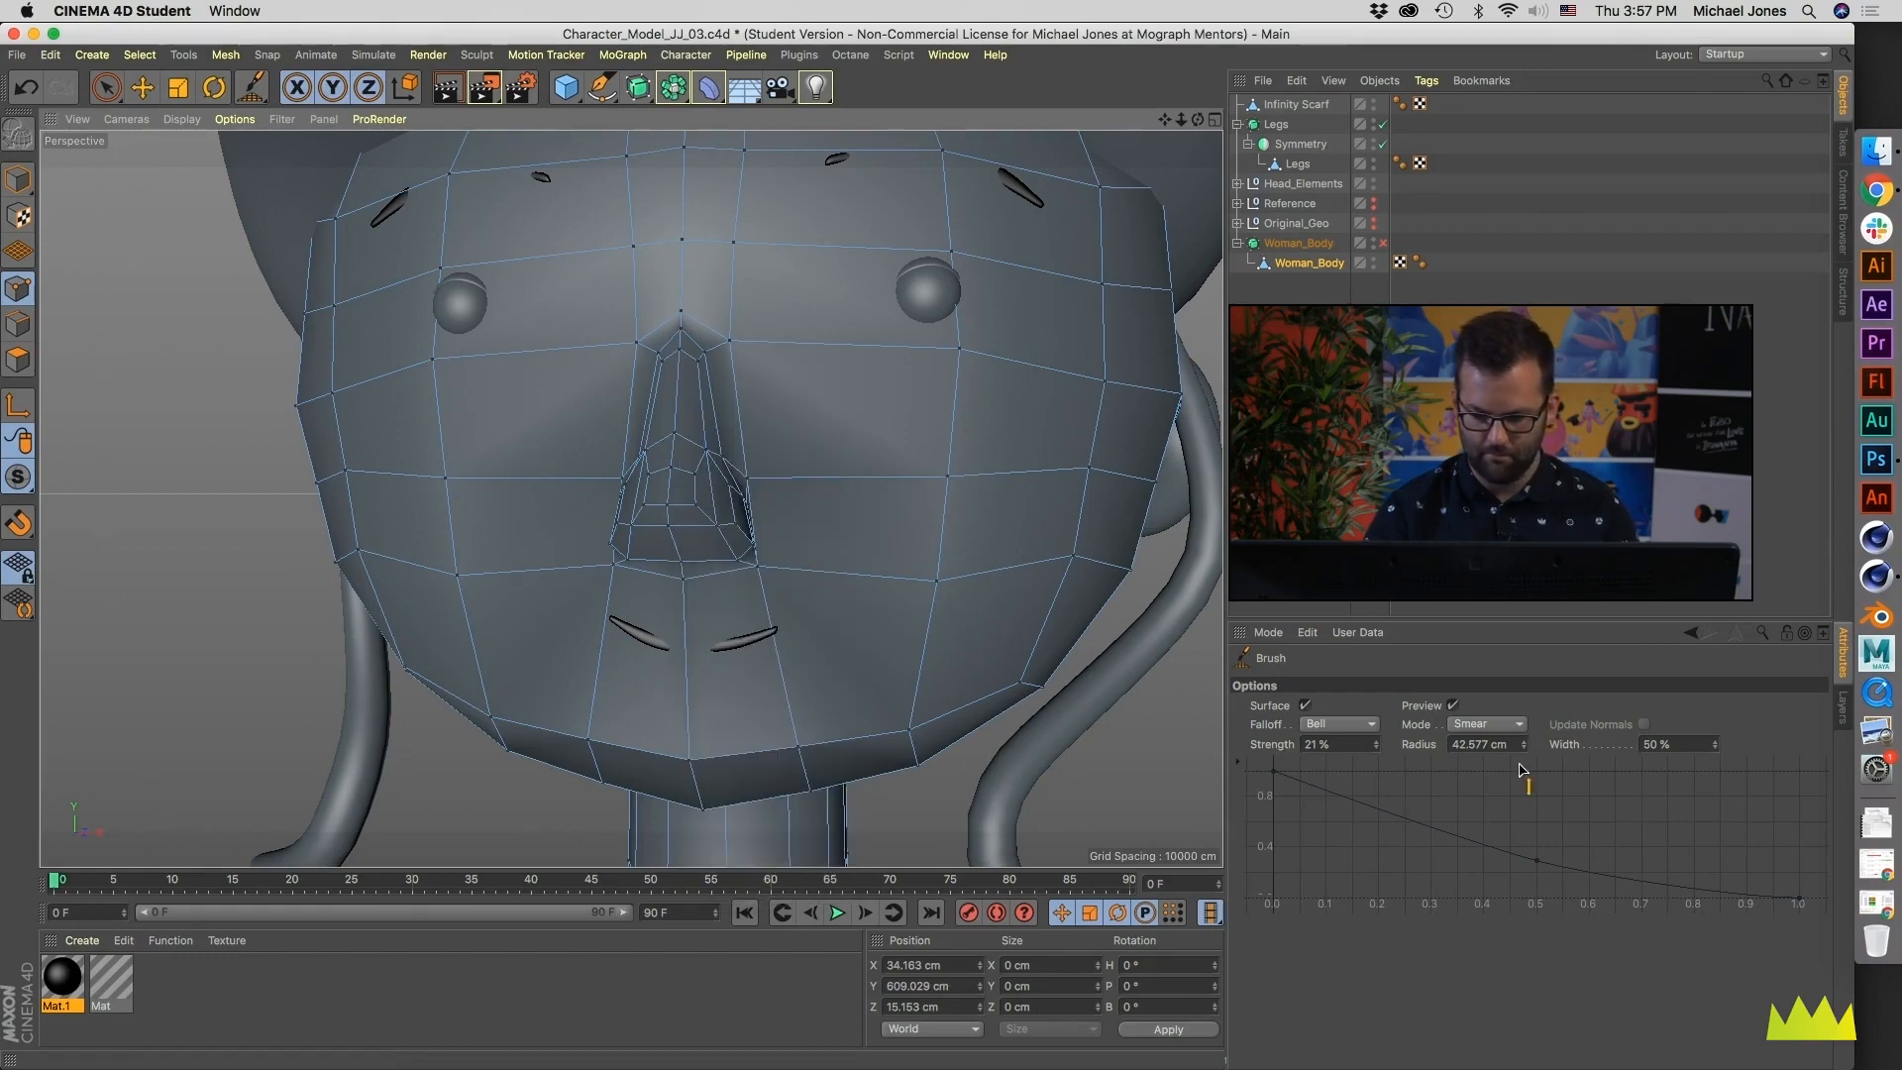
left_click(1495, 723)
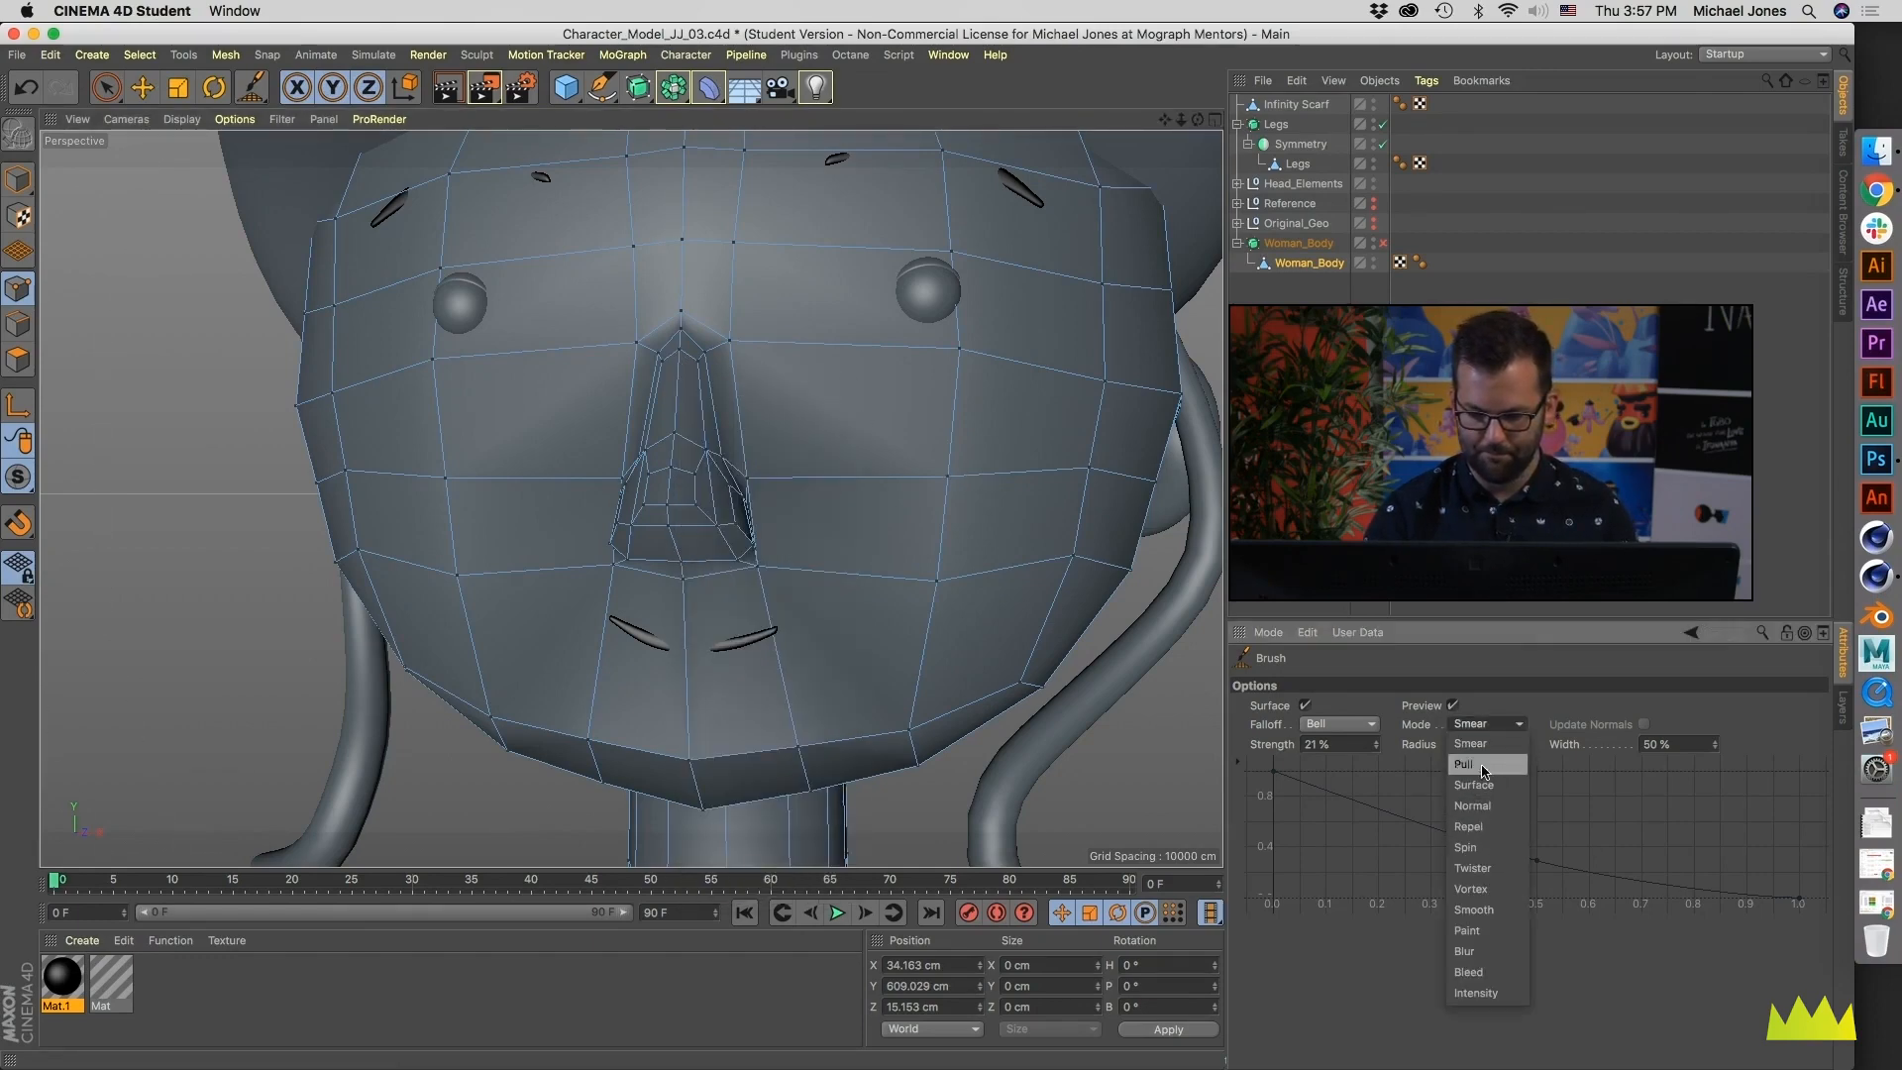
left_click(1476, 909)
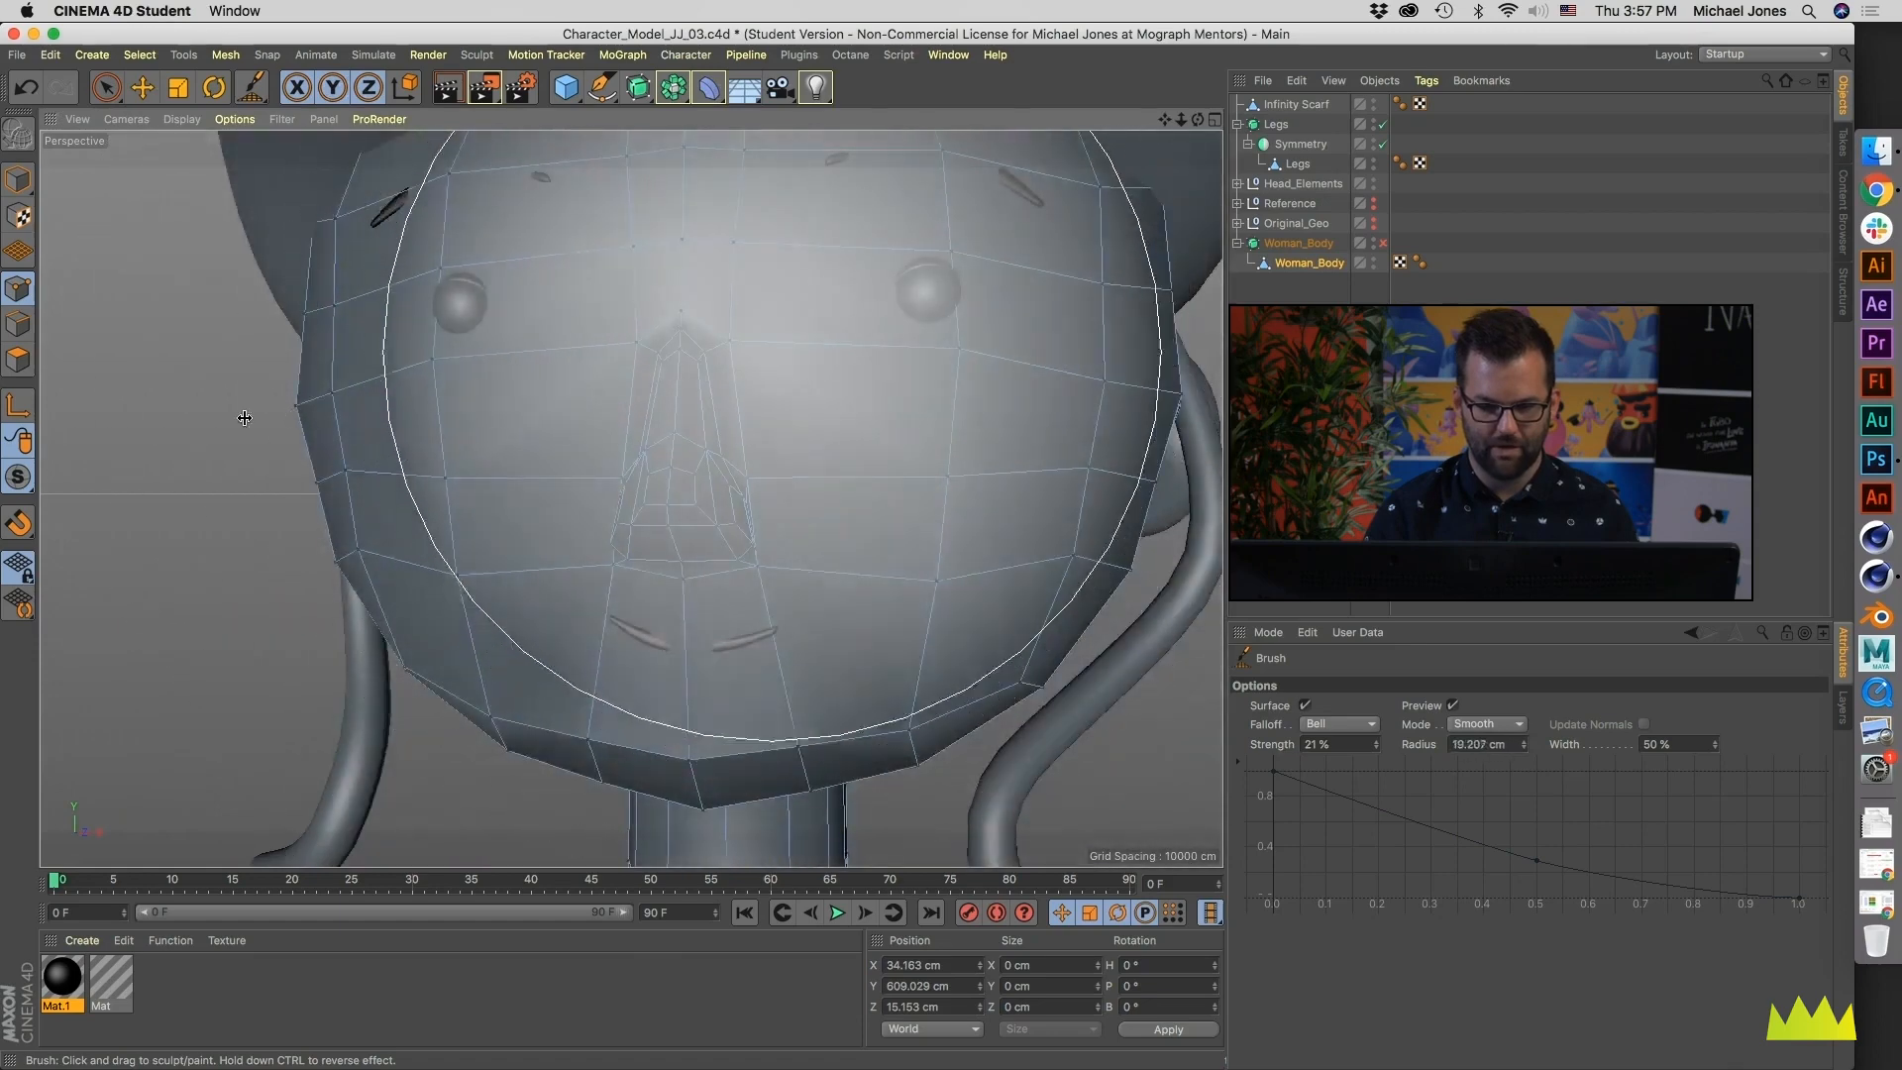
middle_click_drag(669, 357, 637, 357)
mouse_move(657, 403)
left_mouse_down("alt")
mouse_move(634, 498)
mouse_move(683, 348)
left_mouse_up("alt")
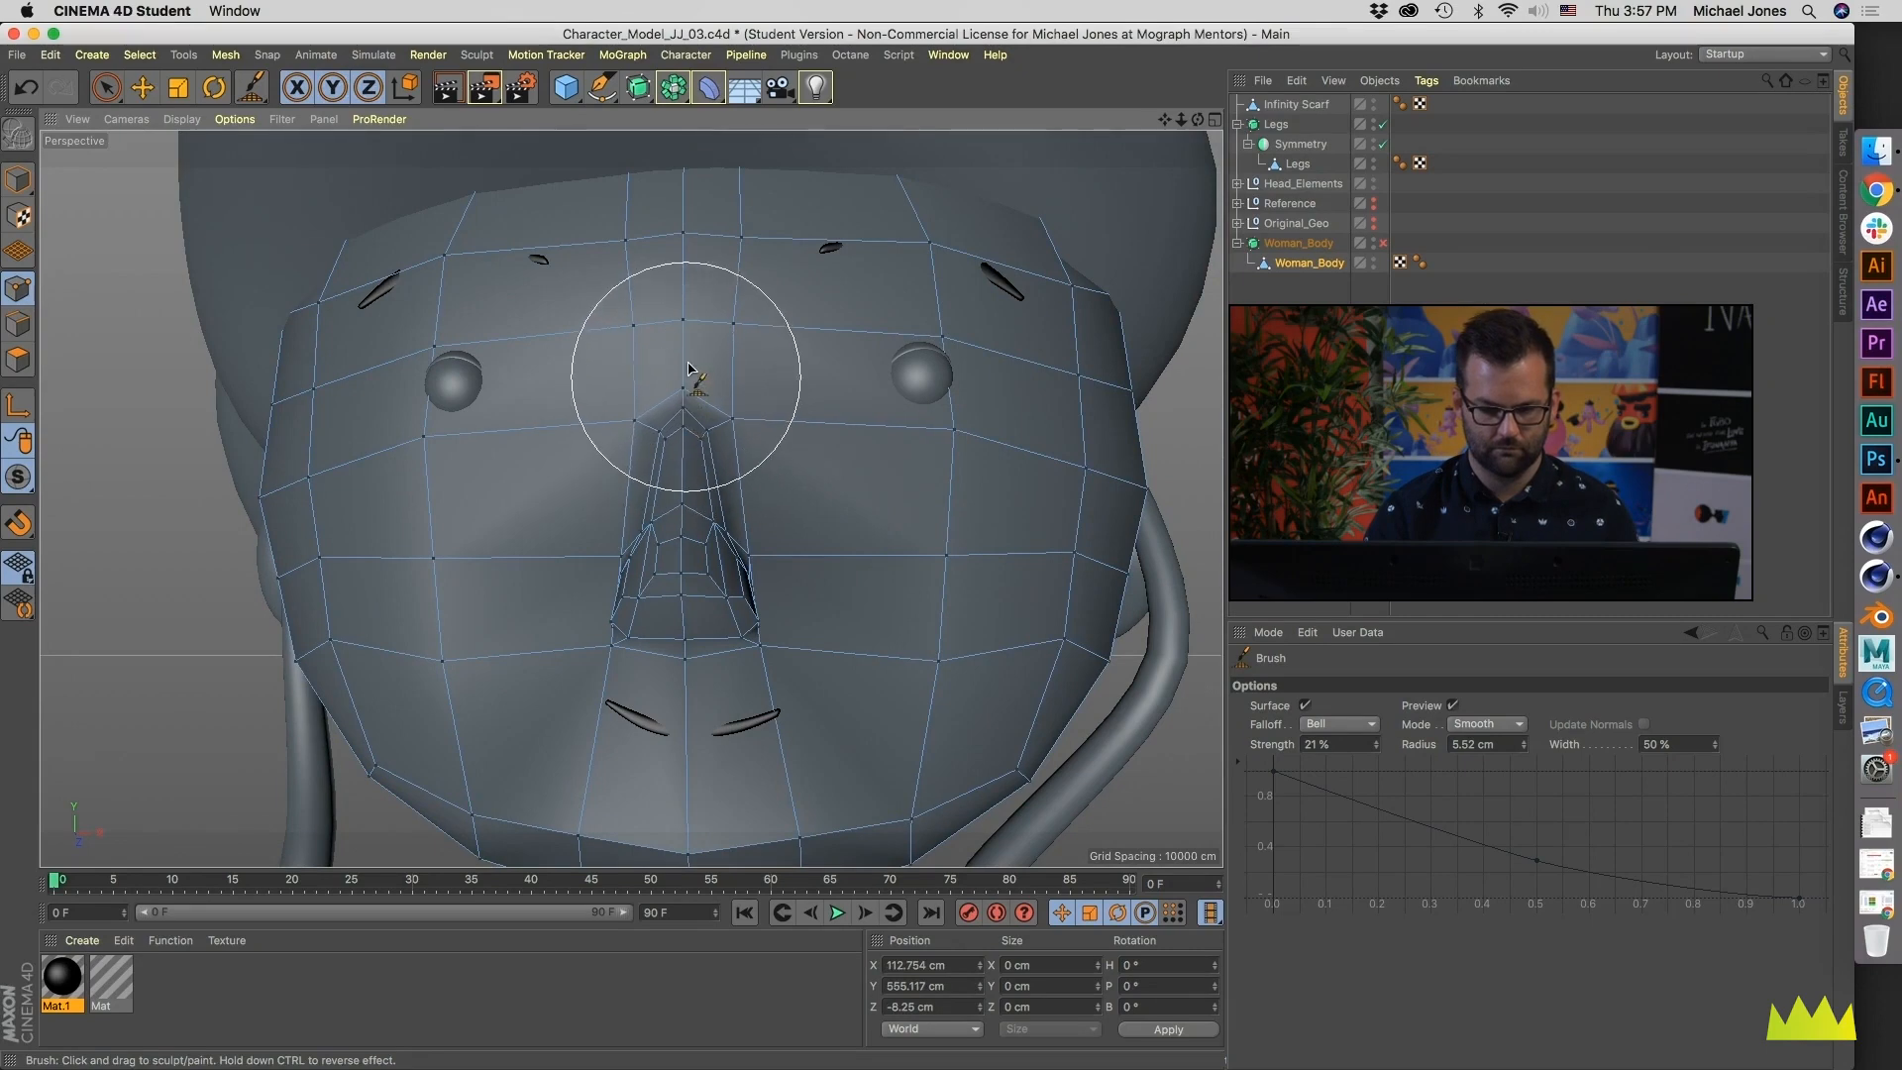
left_click_drag(690, 276, 686, 154, "alt")
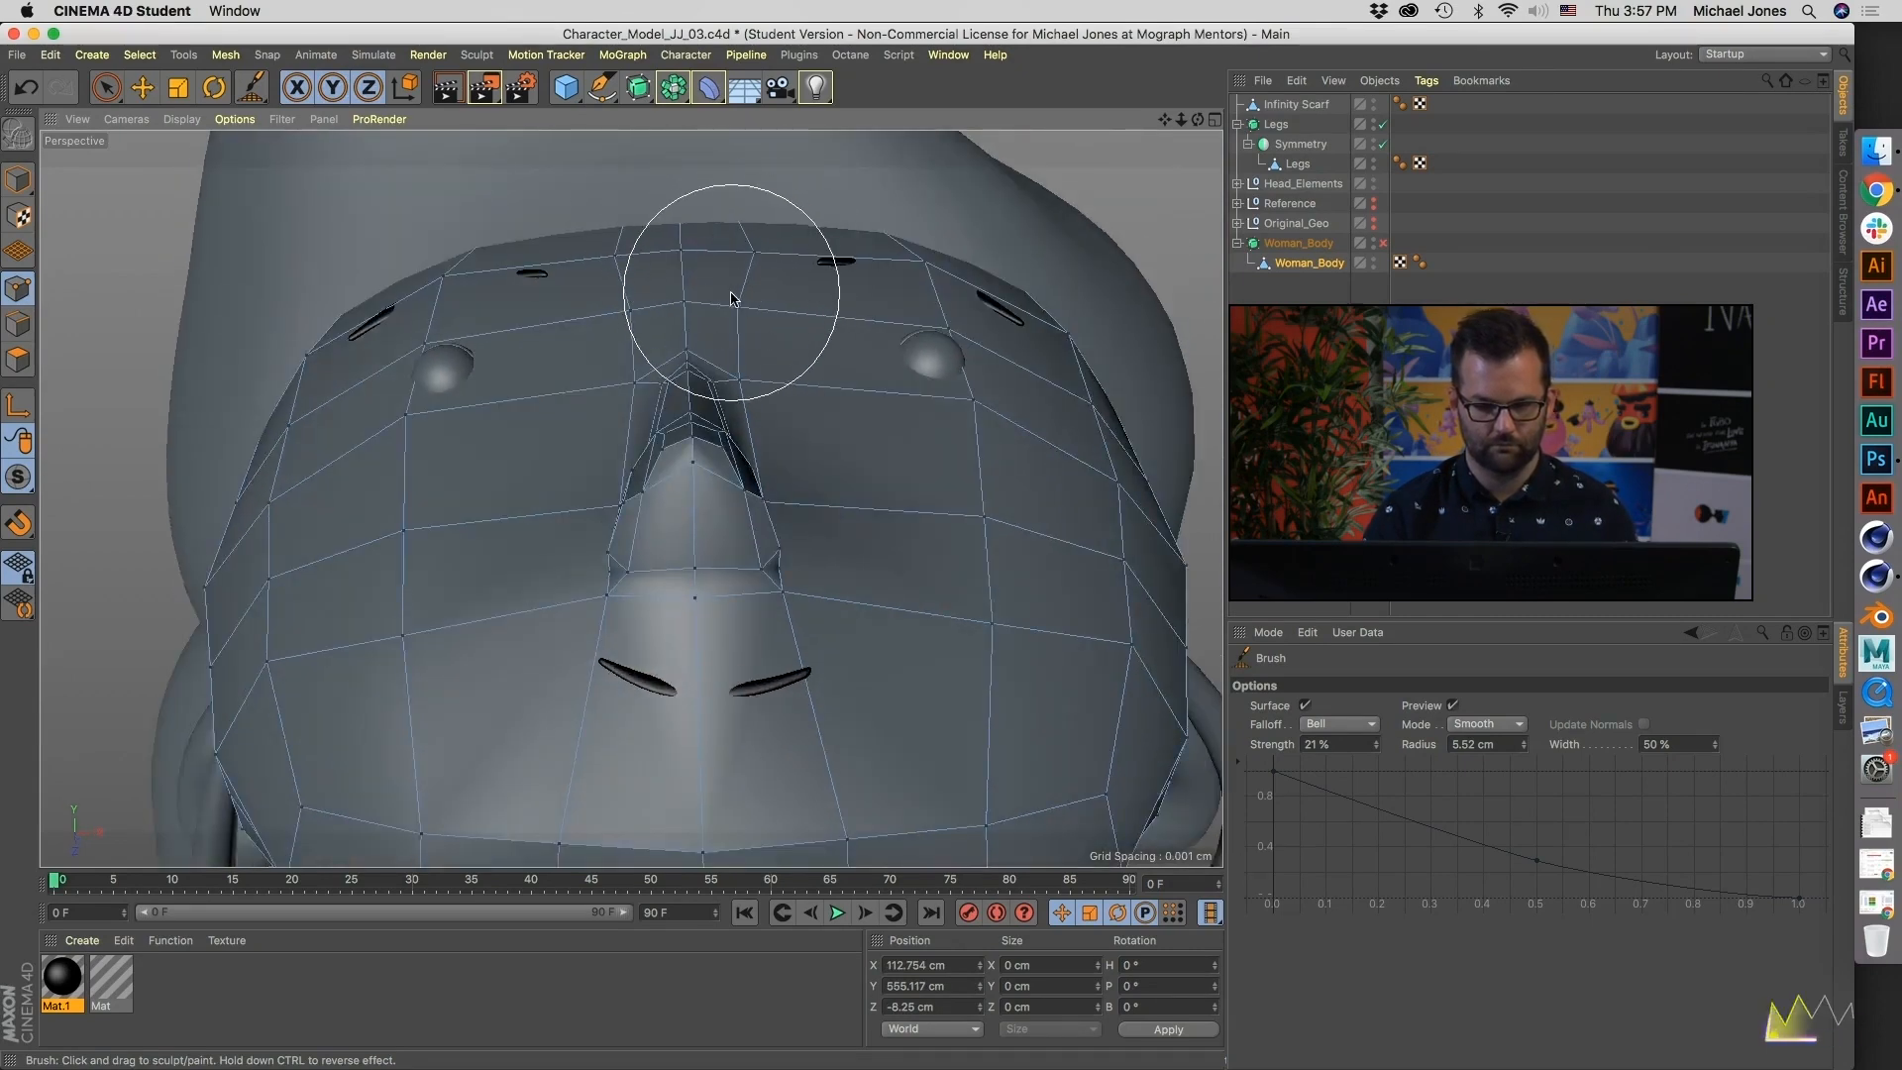
left_click_drag(719, 373, 709, 372, "alt")
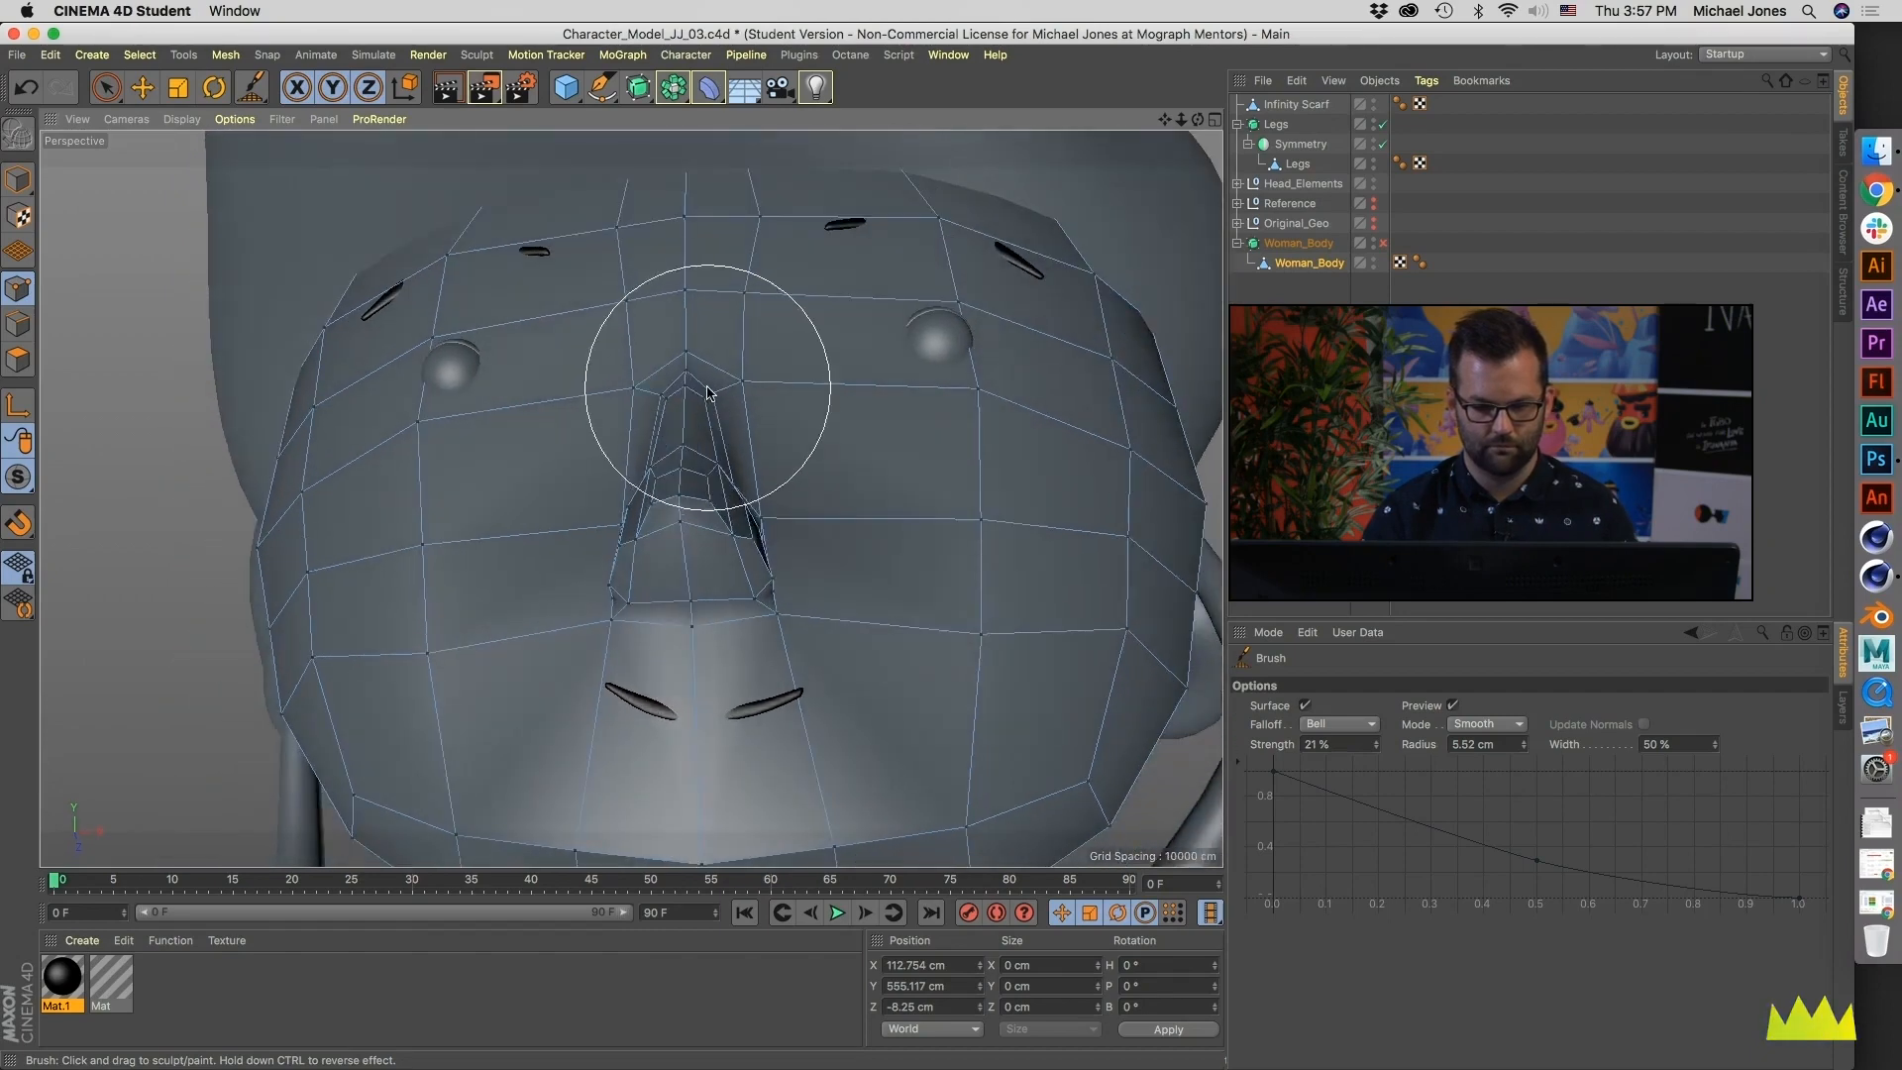
- Turn the Woman_Body Subdivision Surface back on and check the smoothed face from several angles
left_click(1398, 282)
left_click(1289, 270)
key("q")
left_click_drag(869, 387, 683, 471, "alt")
left_click(1398, 285)
right_click_drag(688, 466, 633, 484, "alt")
left_click_drag(631, 499, 868, 456, "alt")
right_click_drag(856, 389, 637, 478, "alt")
- Convert the legs' Symmetry with Current State to Object and move the resulting Legs mesh out to the end of the hierarchy
middle_click_drag(758, 530, 667, 264, "alt")
middle_click_drag(750, 421, 704, 299, "alt")
left_click_drag(733, 413, 731, 337, "alt")
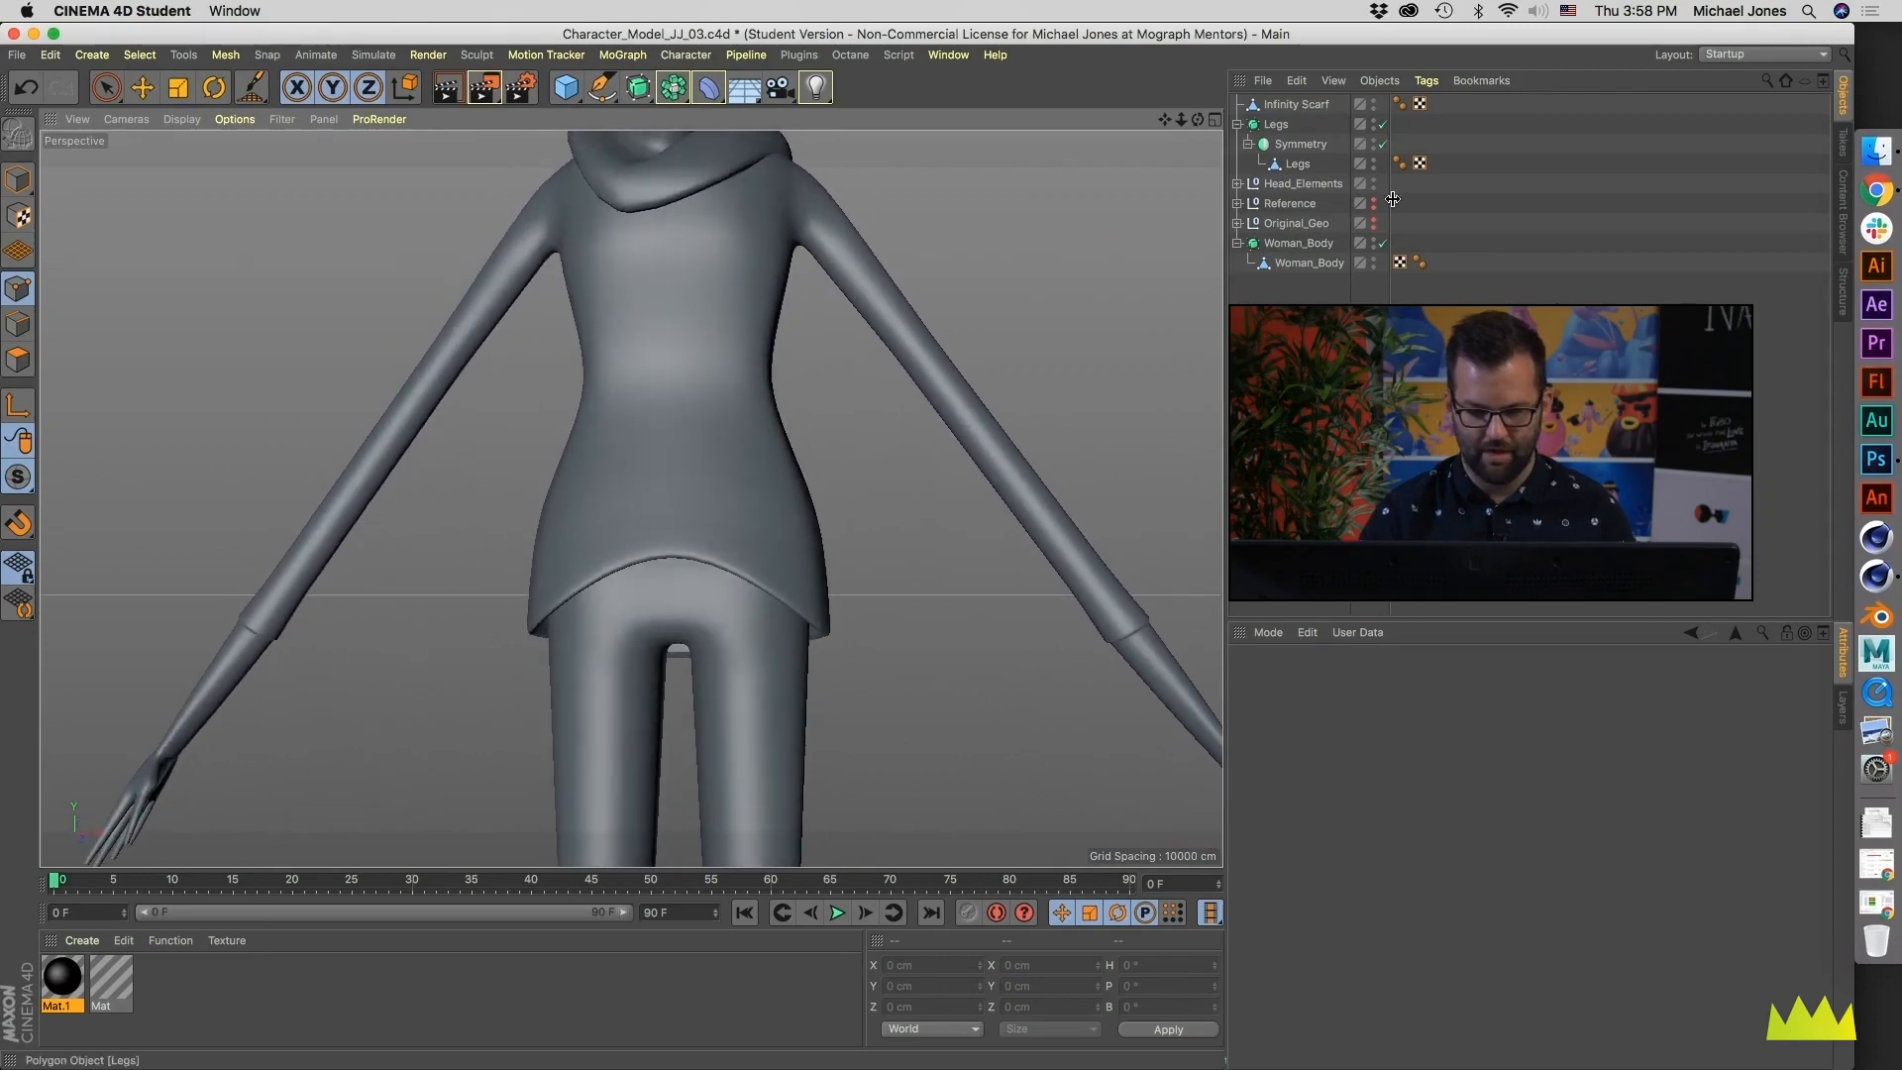
left_click(1302, 163)
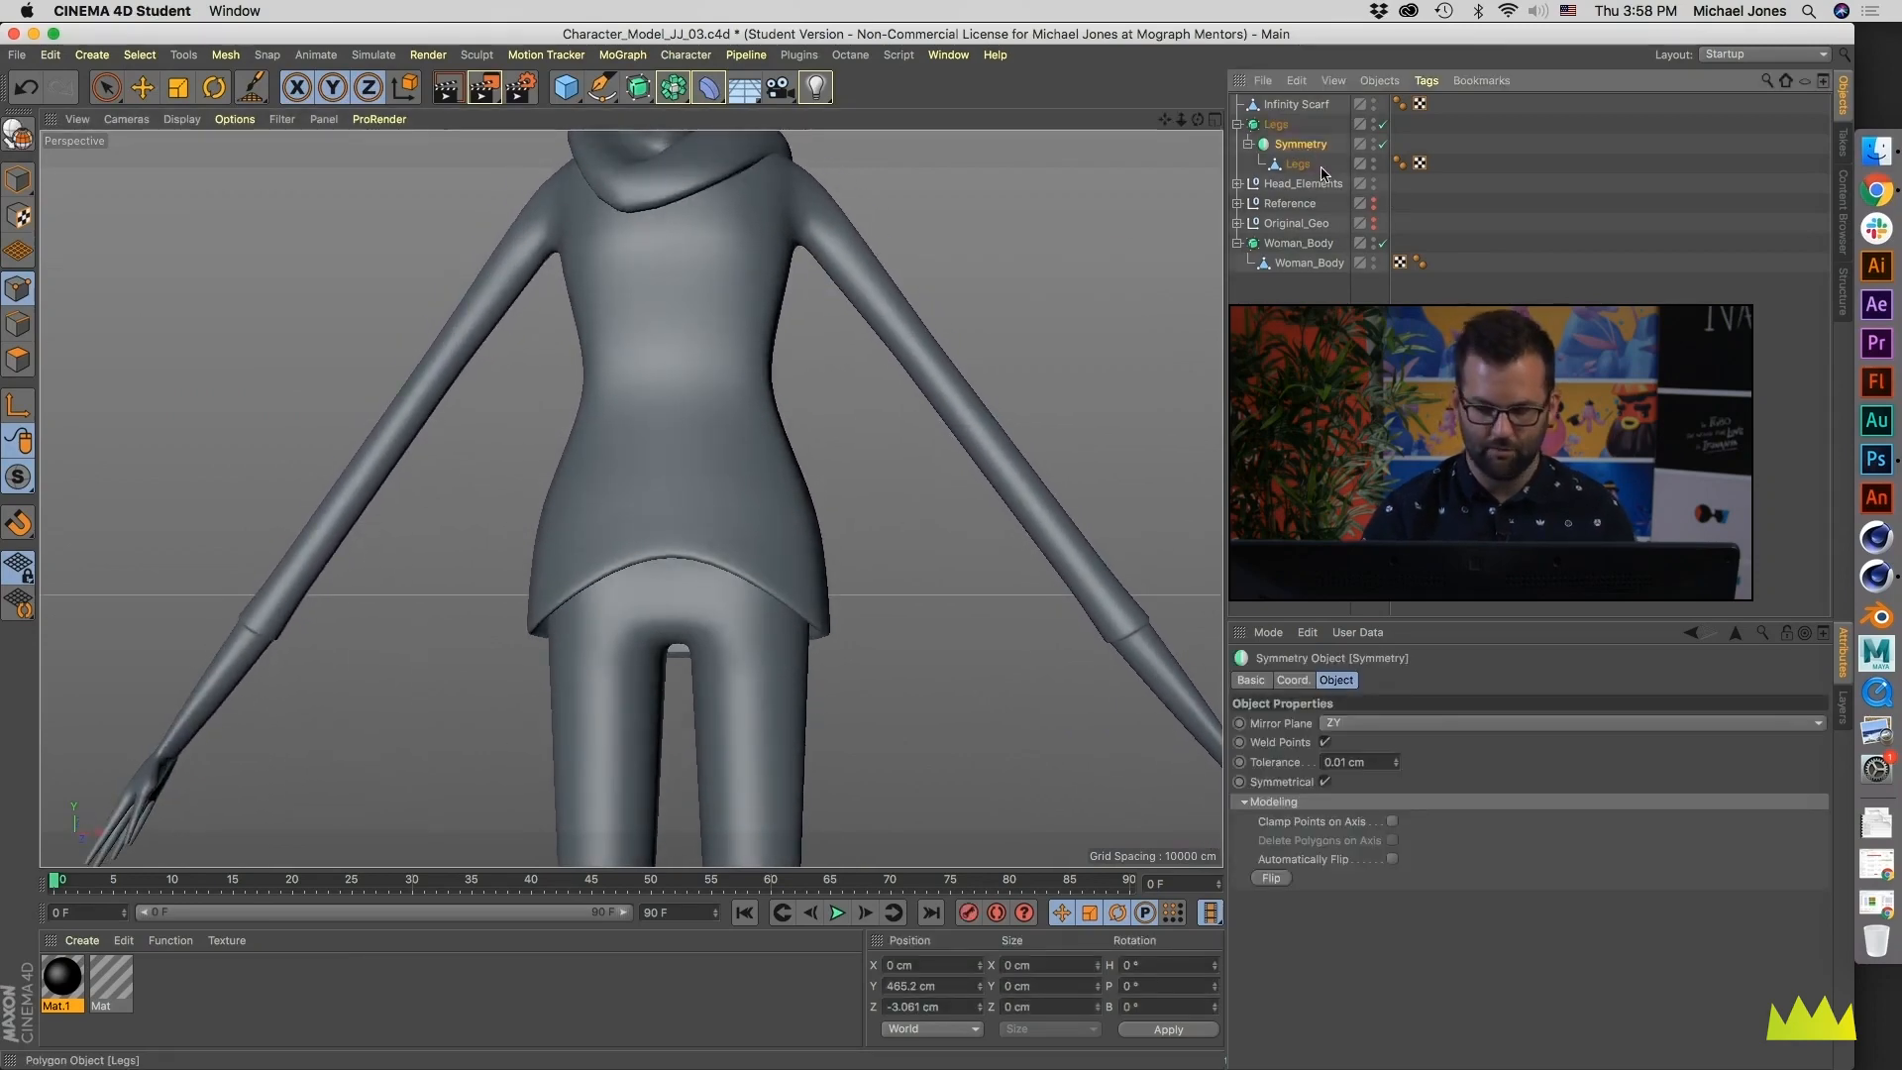
right_click(1268, 149)
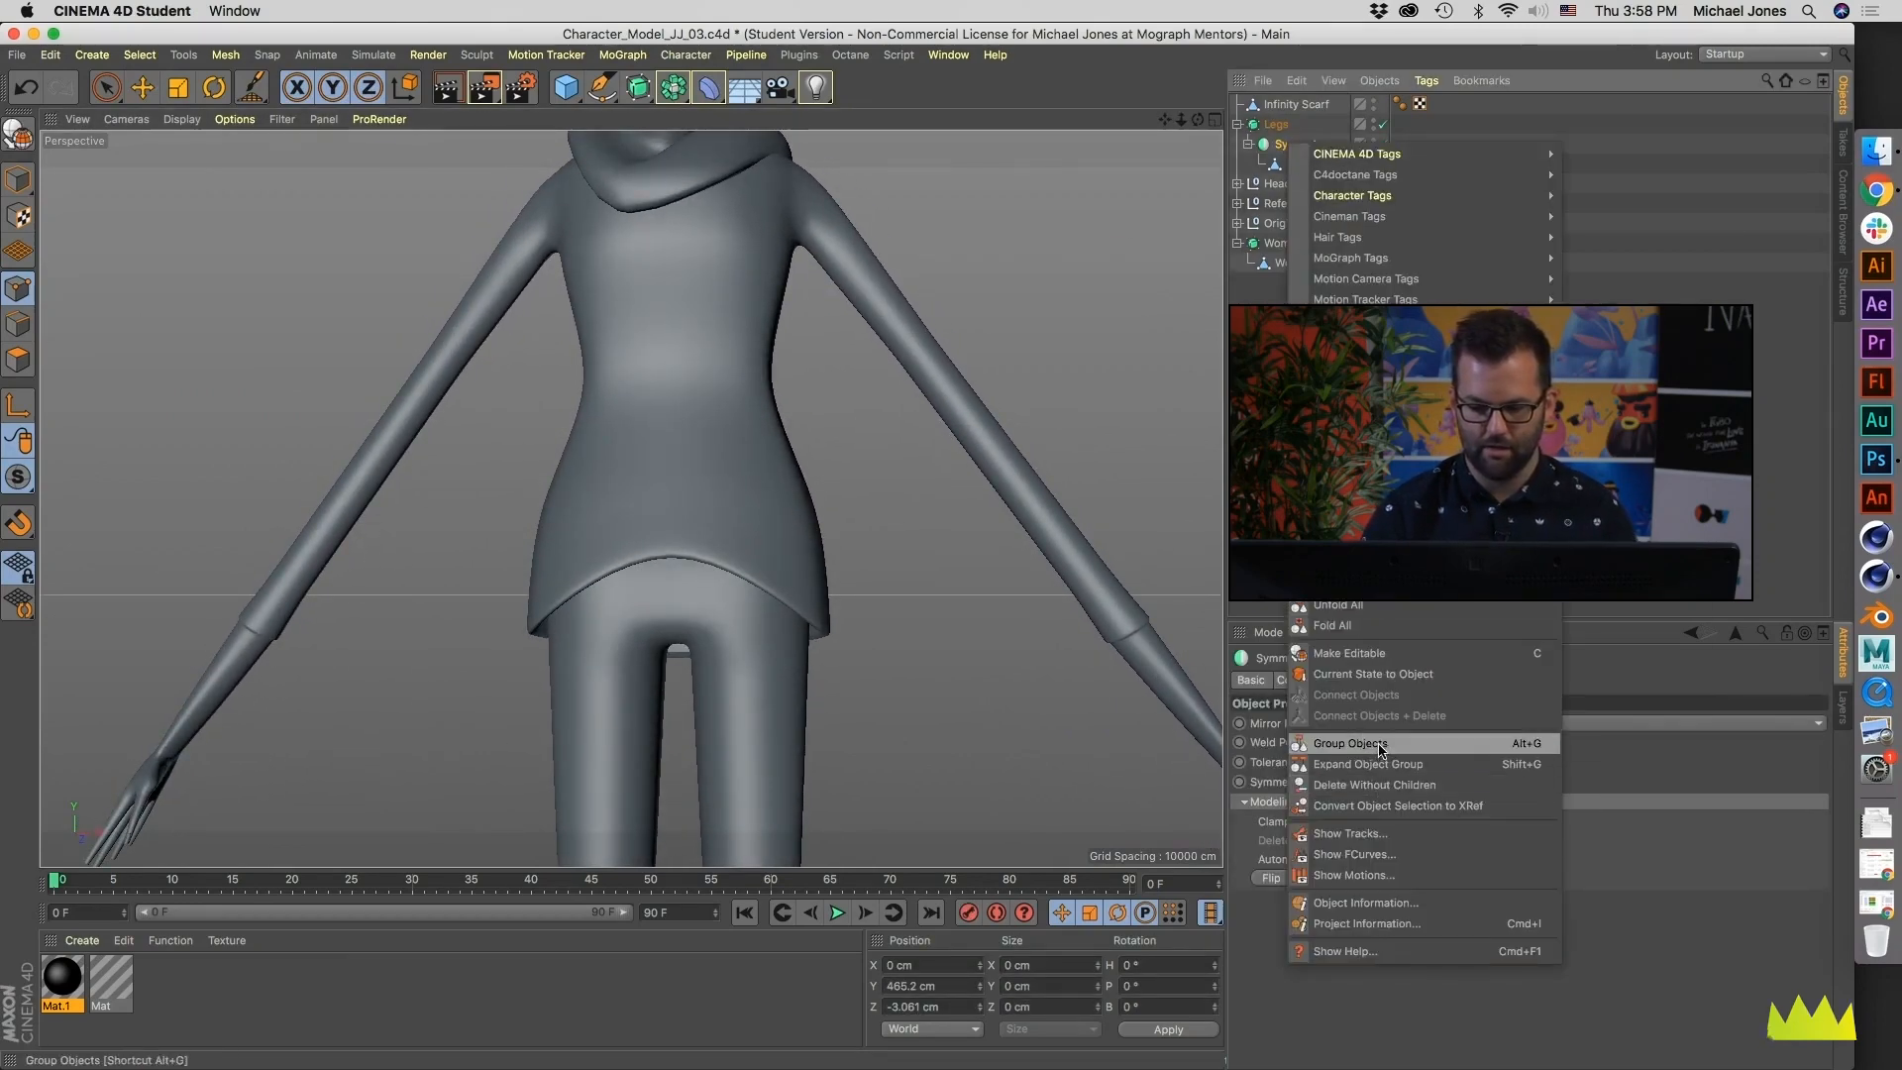
left_click(1396, 674)
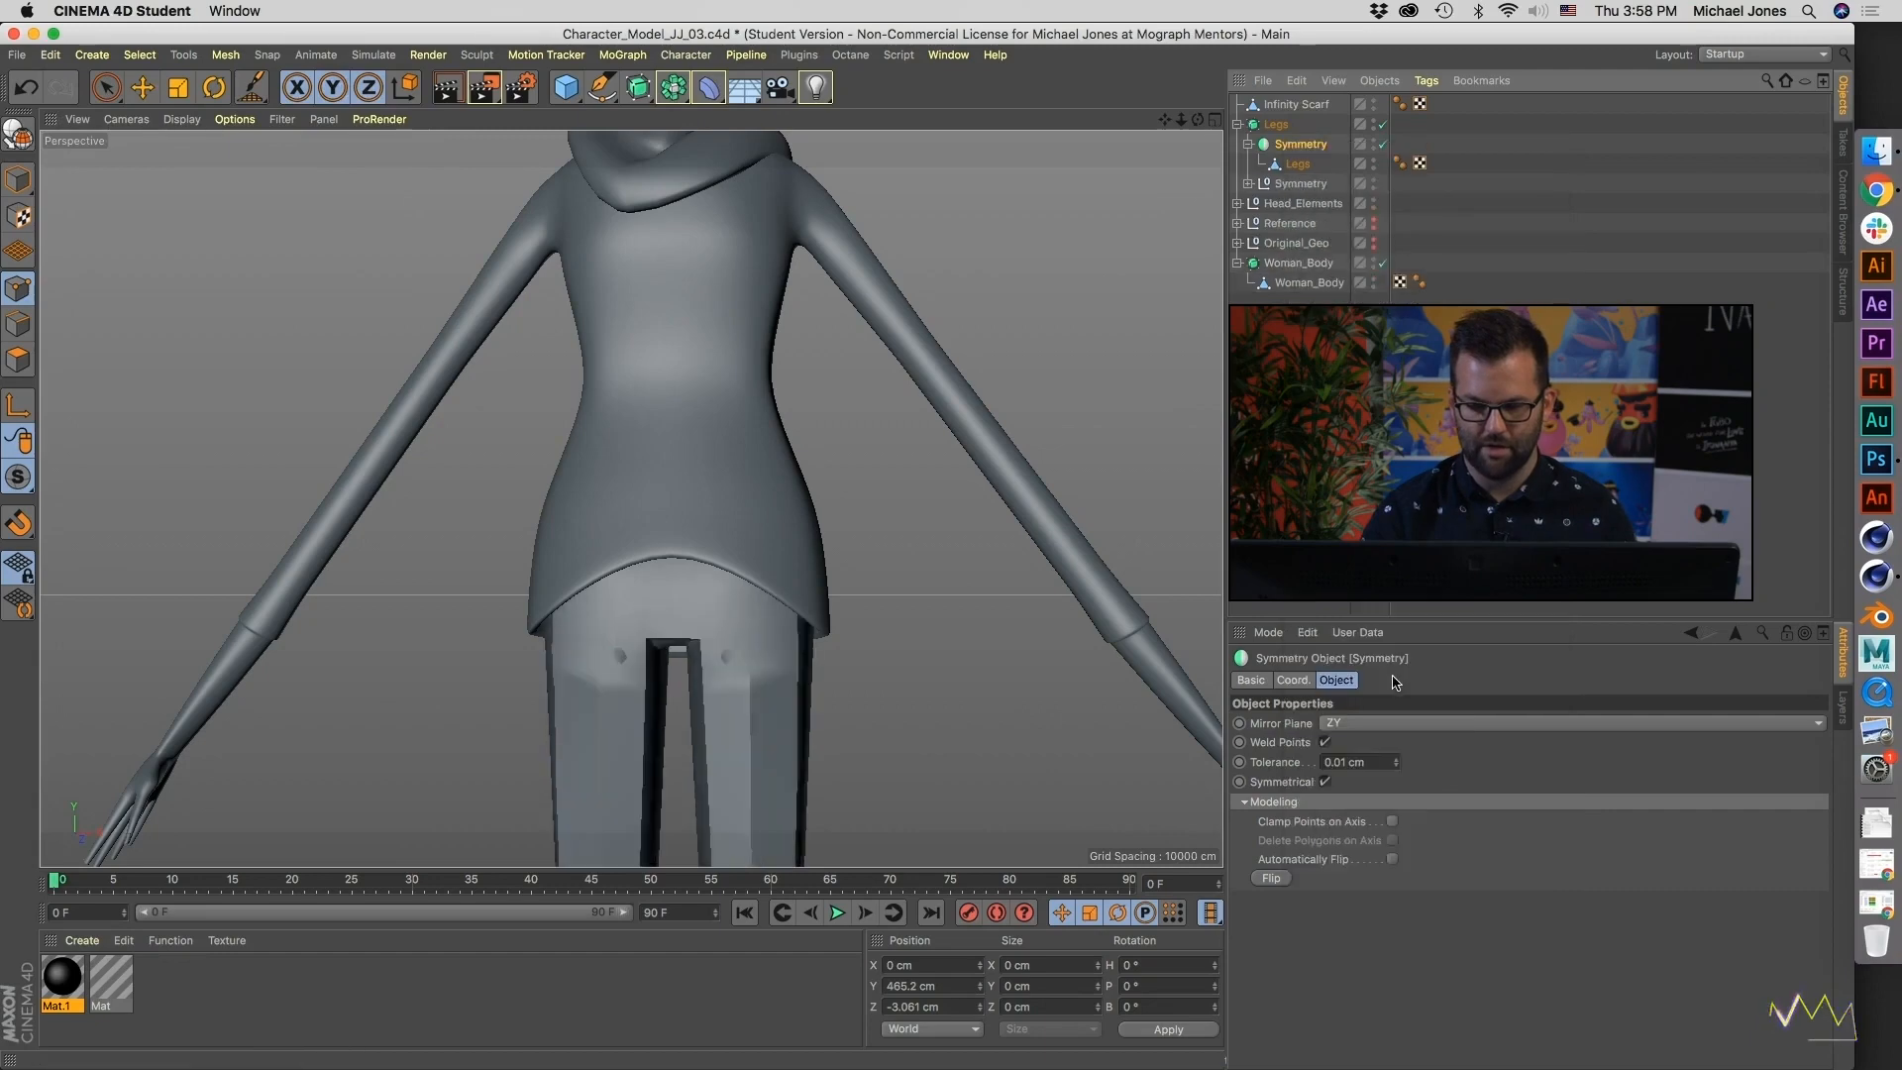
left_click(1287, 165)
left_click(1249, 165)
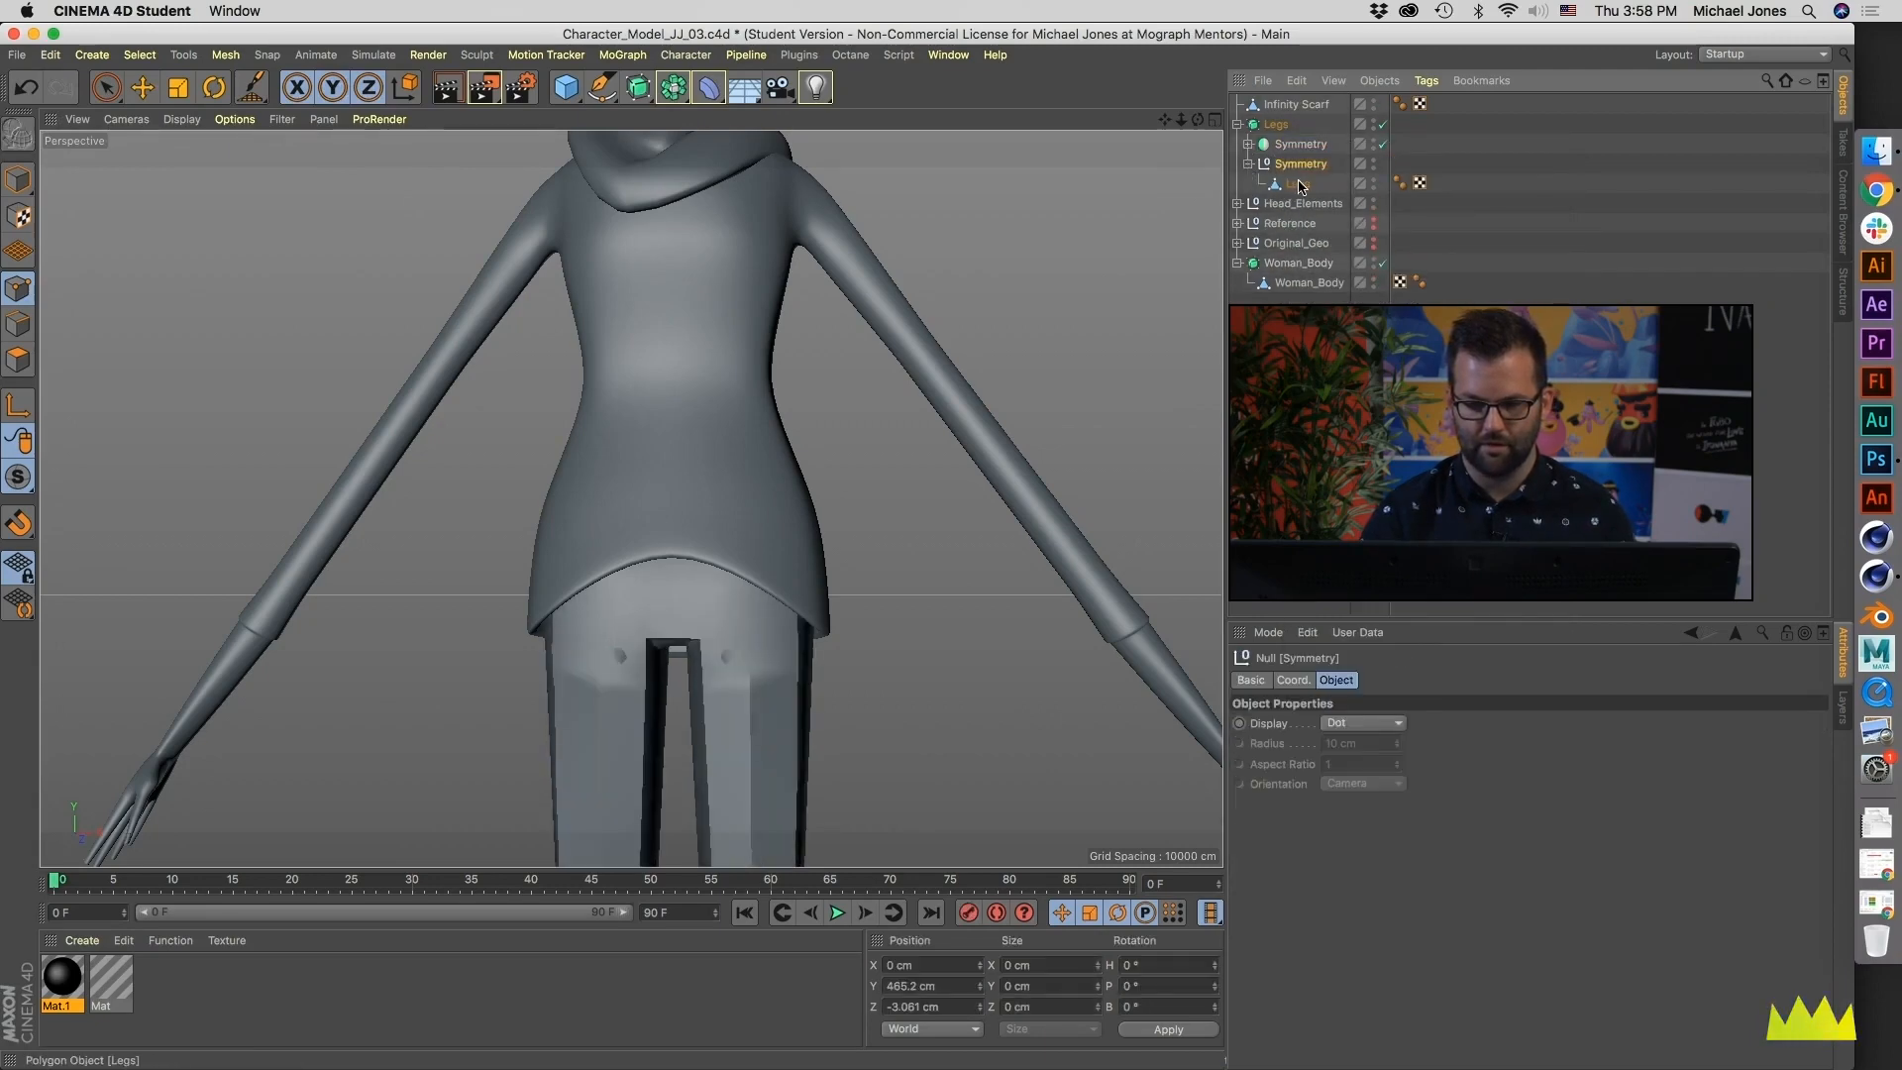
left_click_drag(1298, 185, 1300, 371)
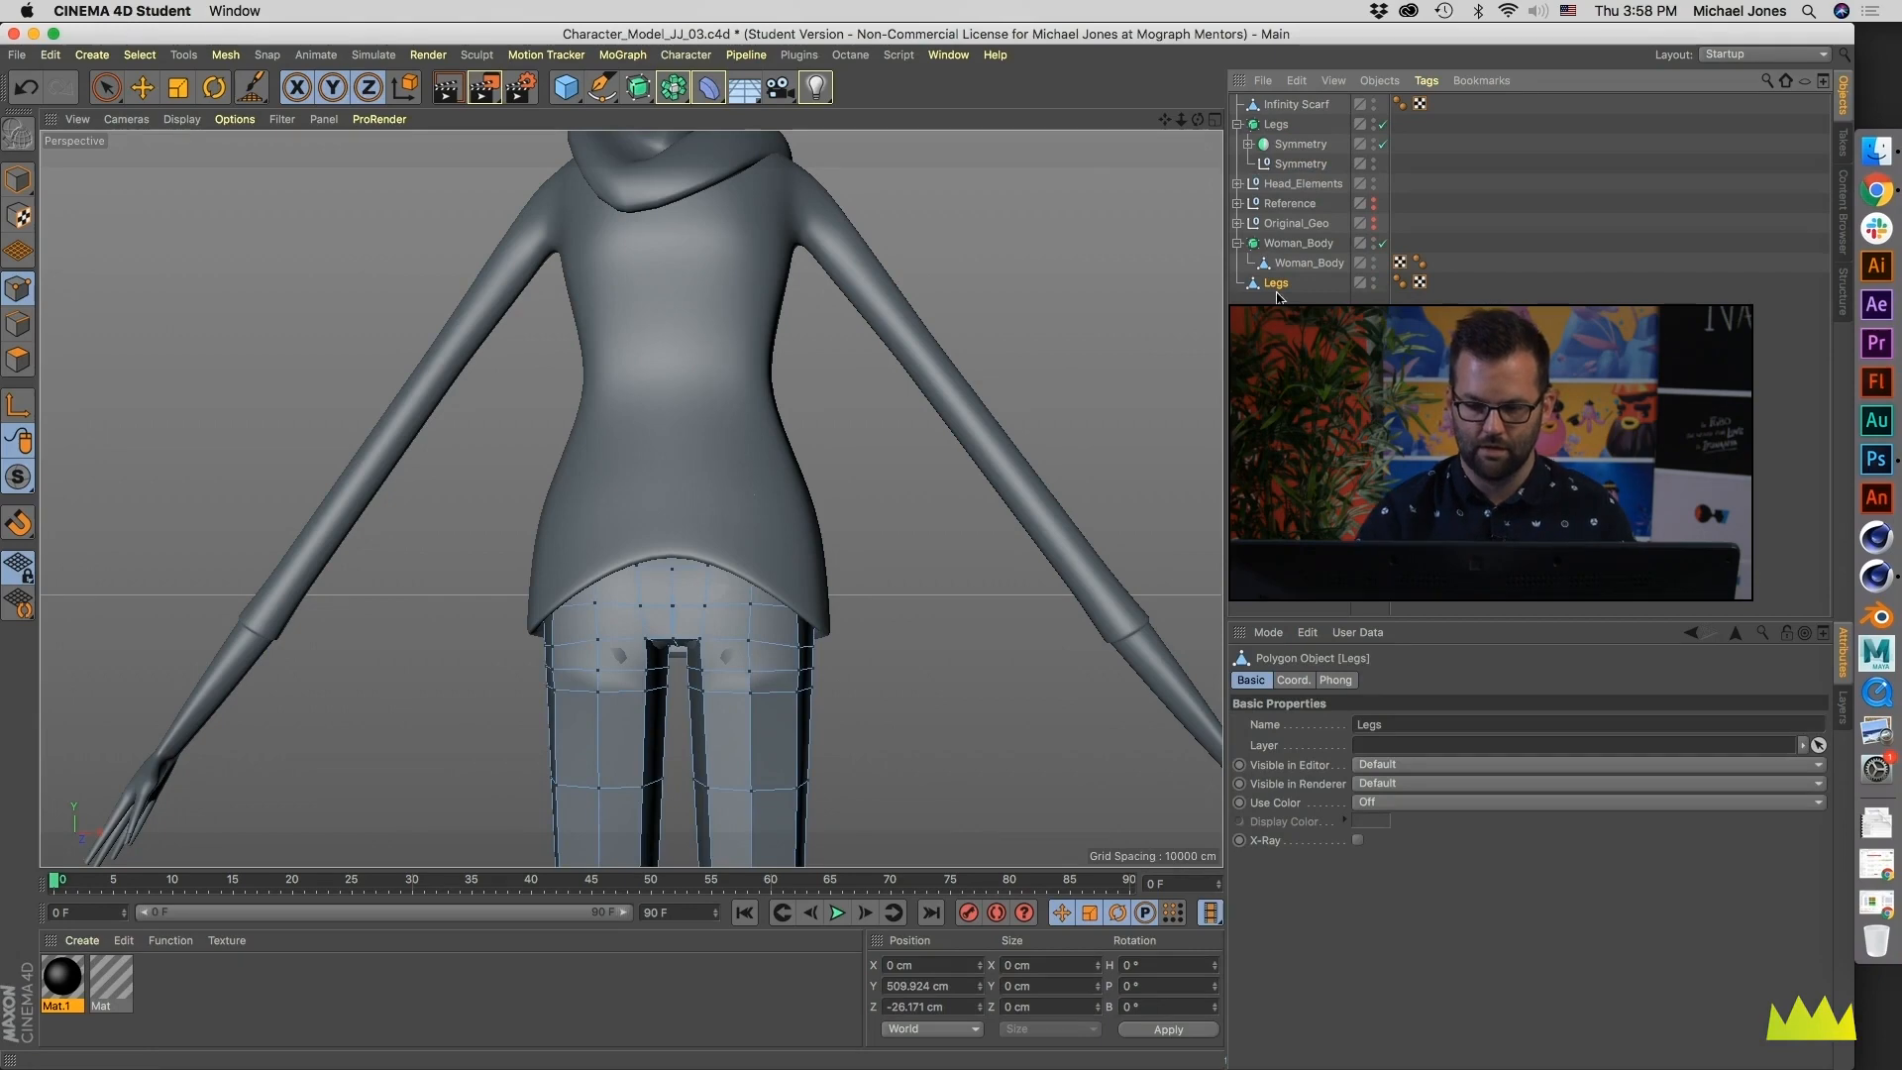
- Archive the original Legs subdivision setup, including the leftover Symmetry null, inside the Original_Geo group
left_click(1276, 165)
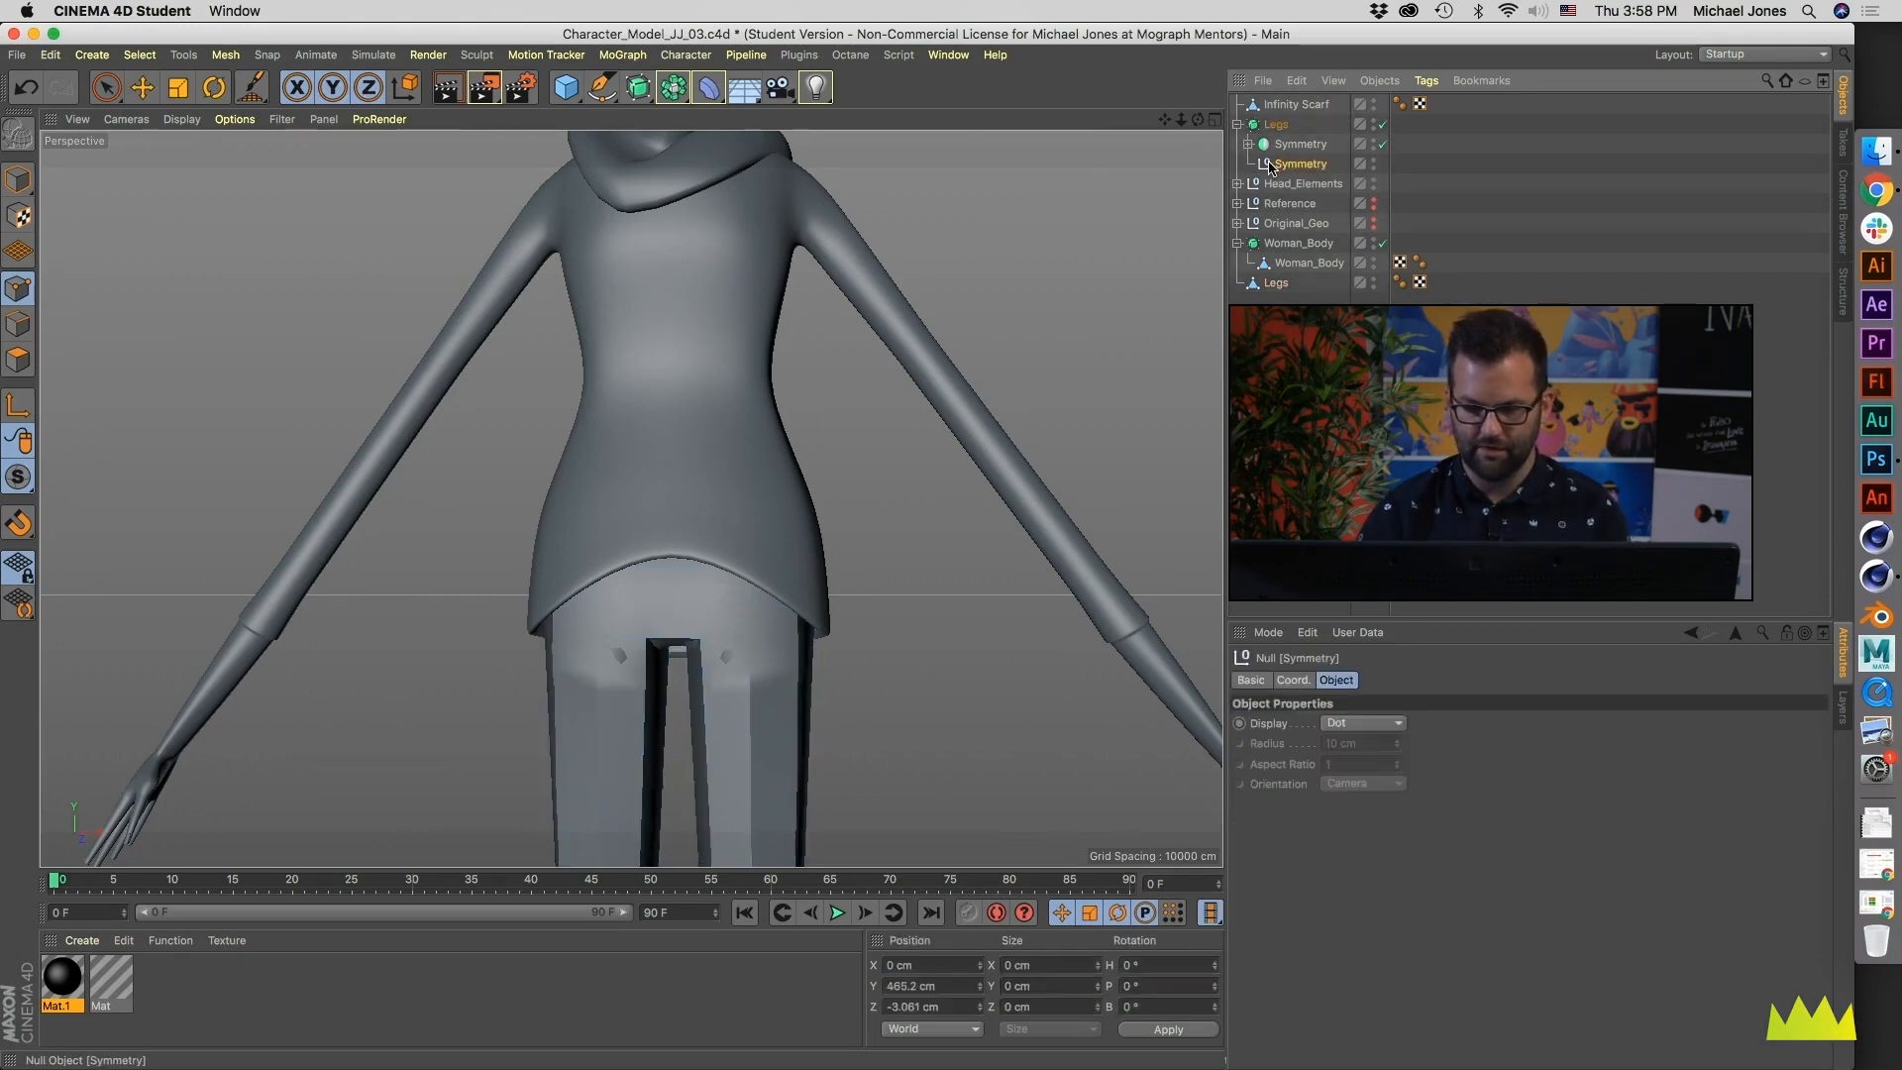
left_click(1274, 125)
left_click(1237, 124)
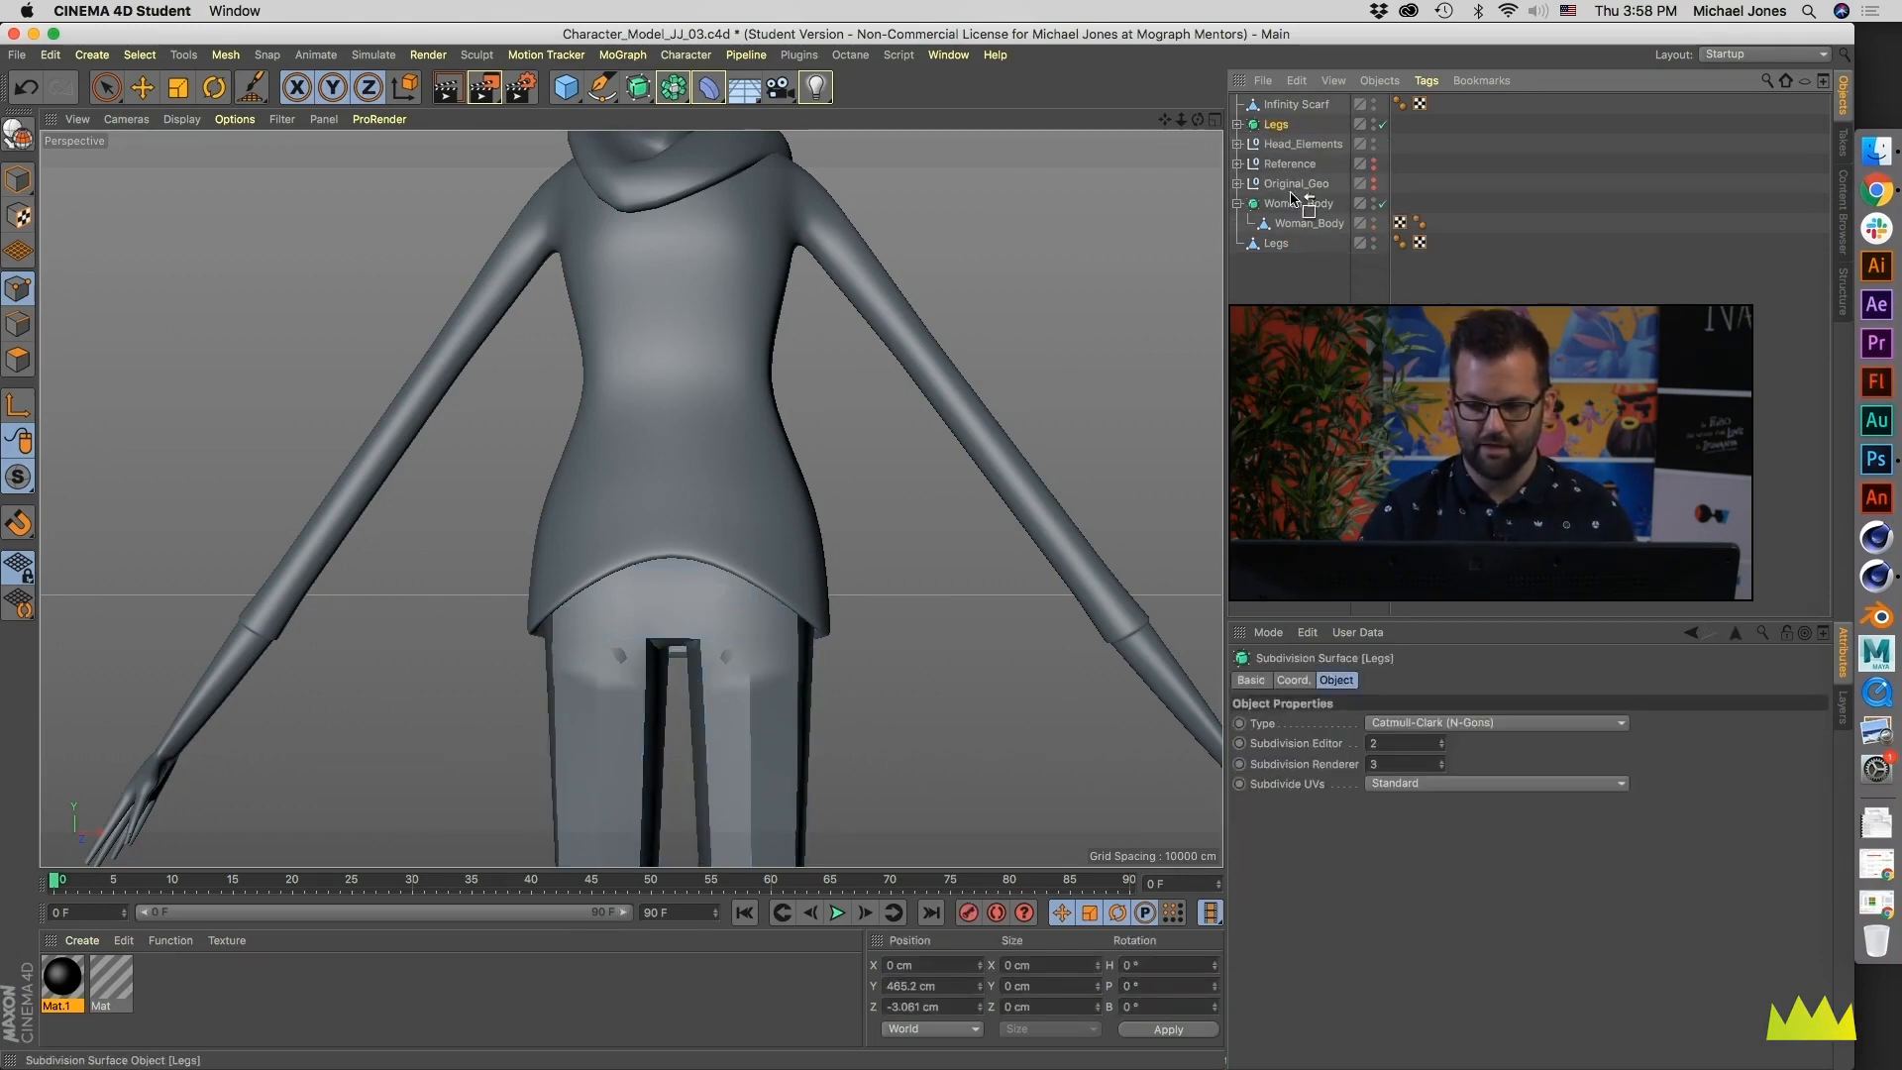
left_click_drag(1284, 191, 1286, 188)
left_click(1237, 165)
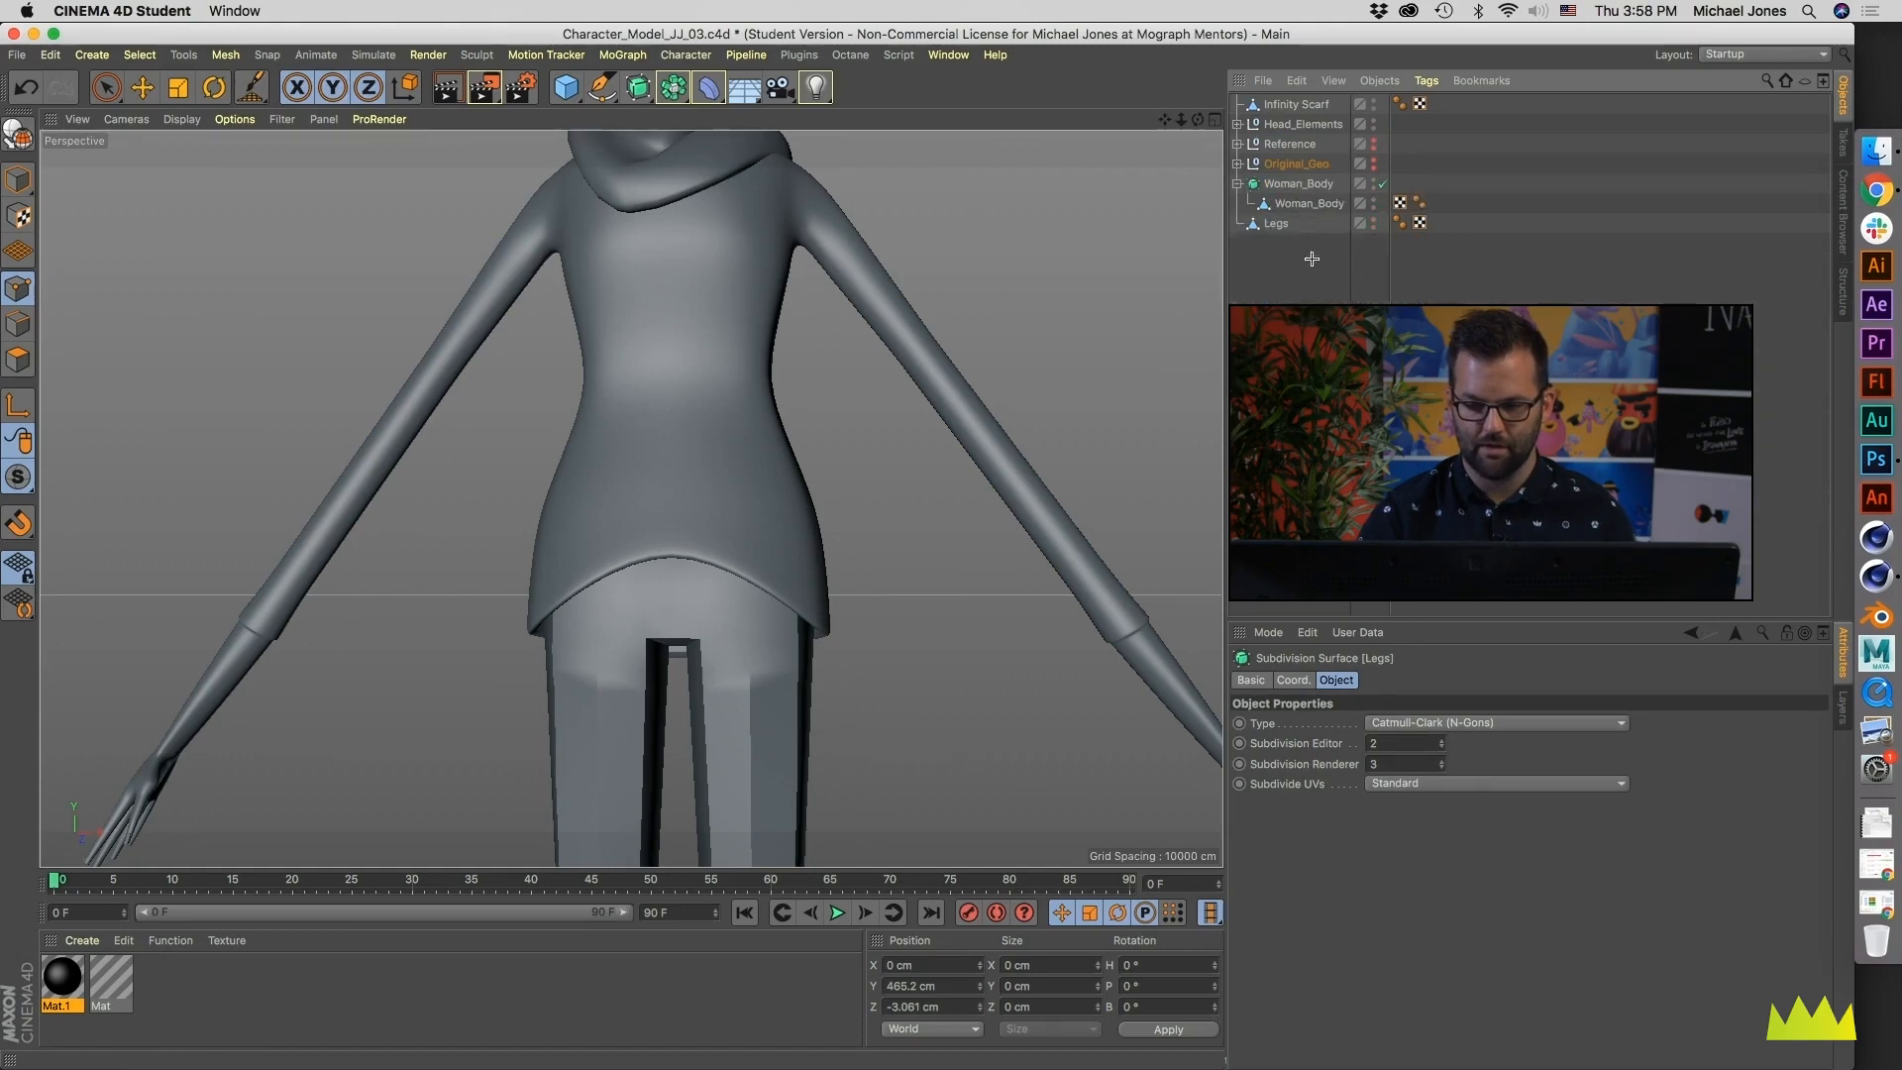
left_click(1287, 167)
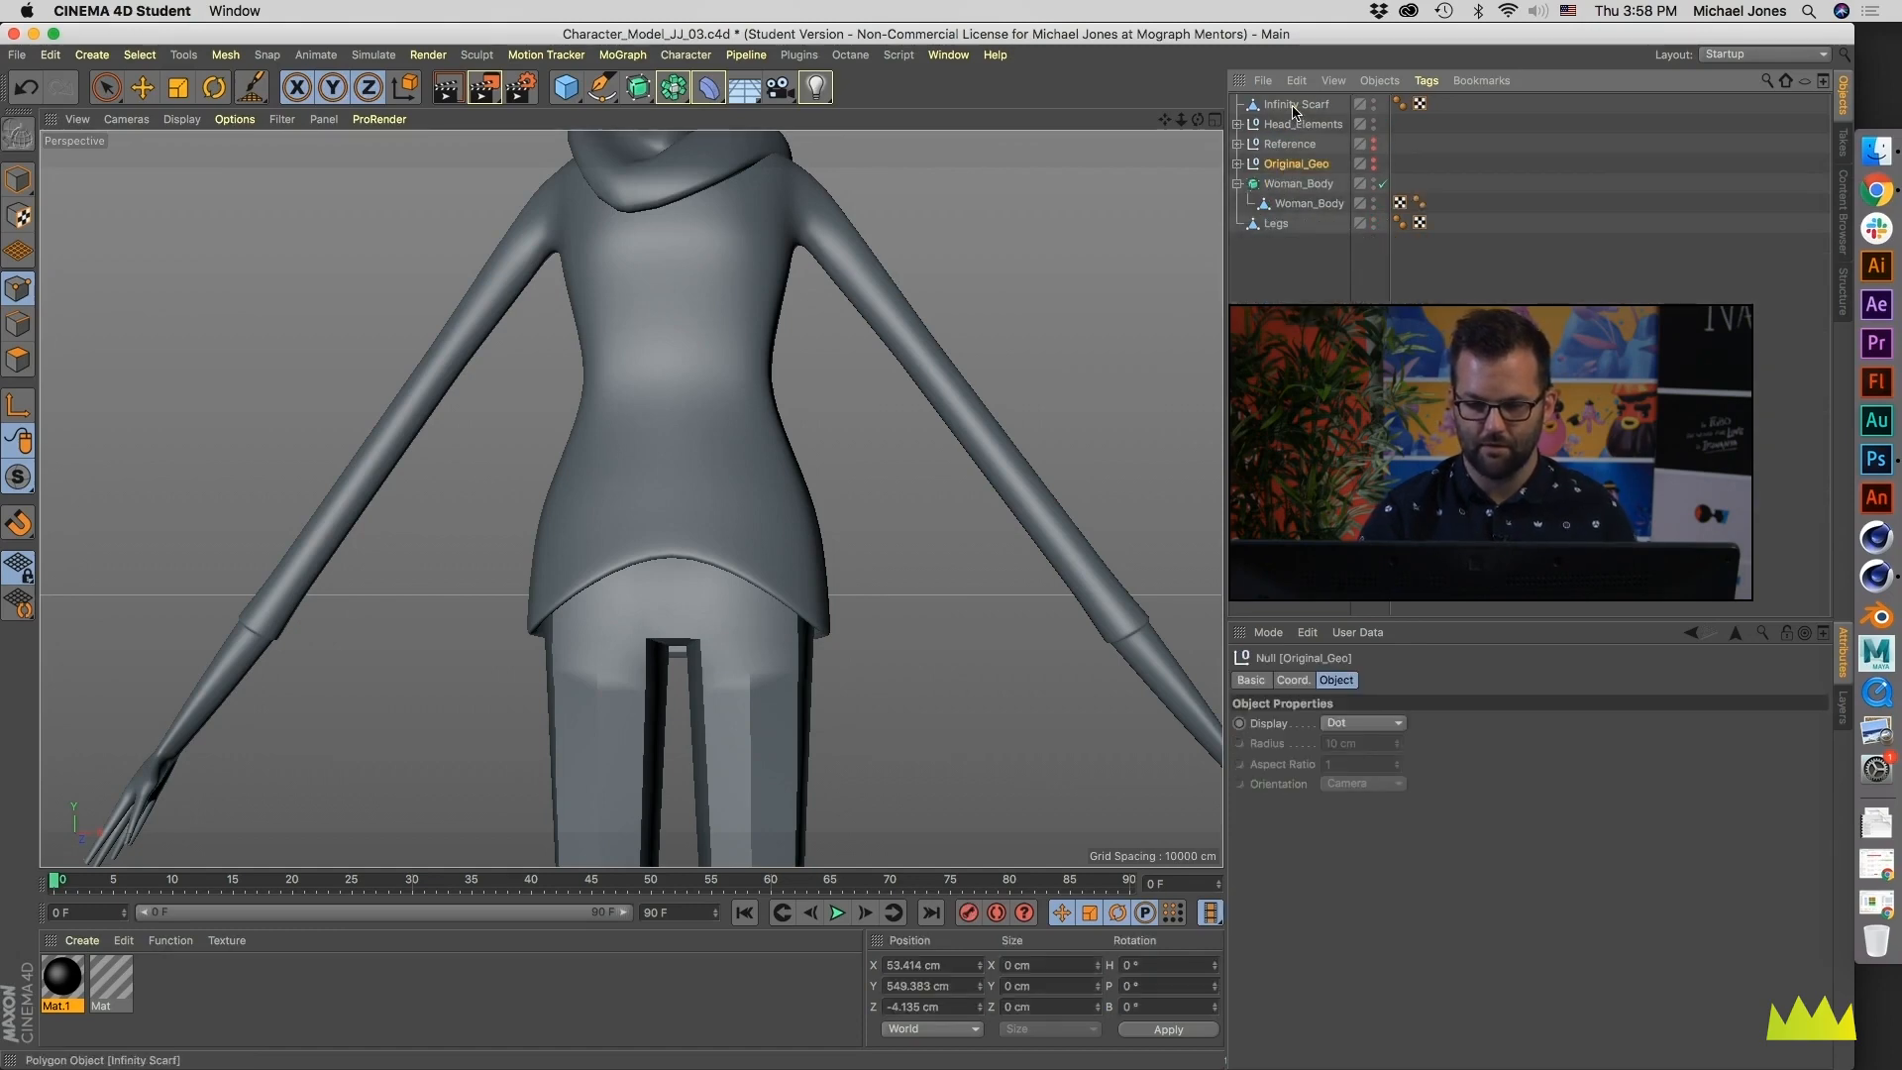
- Collapse the Woman_Body group and put the Legs mesh under a new Subdivision Surface
left_click(1295, 107)
left_click(1237, 185)
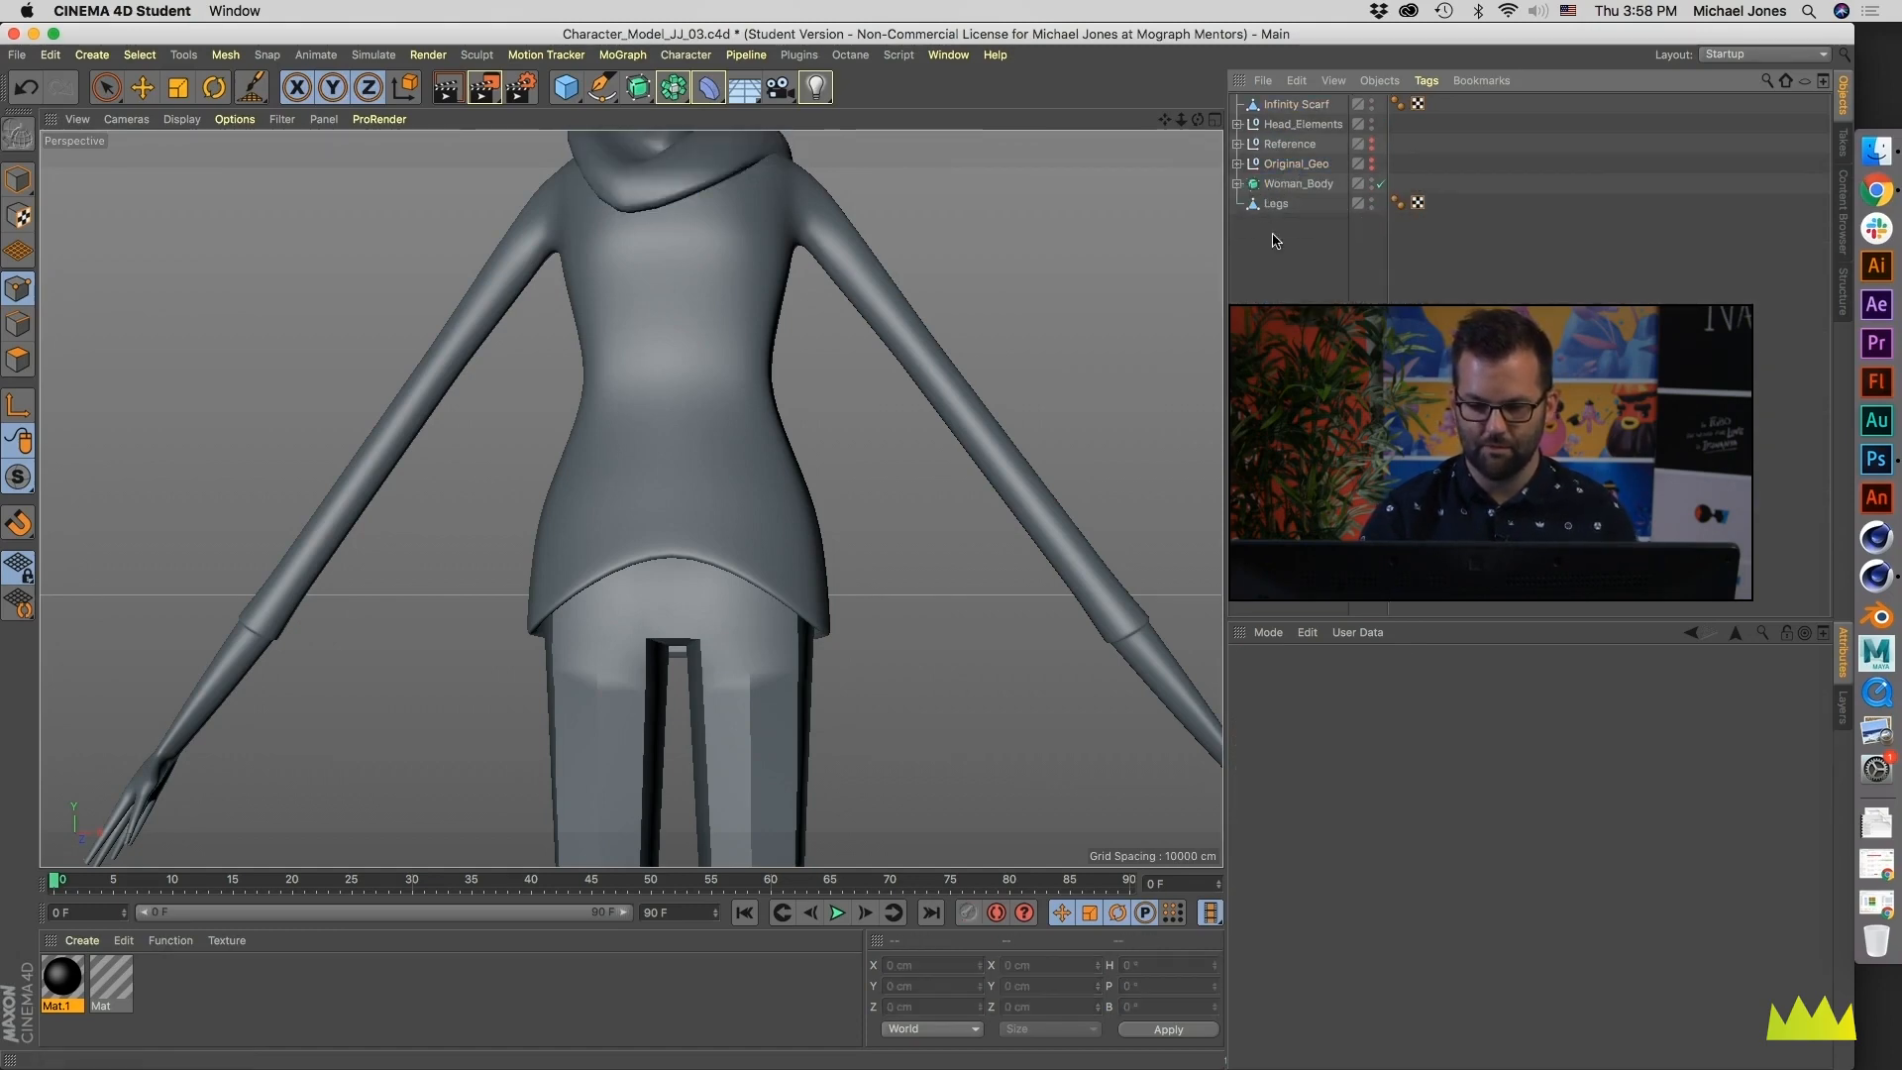
left_click(1276, 203)
left_click(638, 87, "alt")
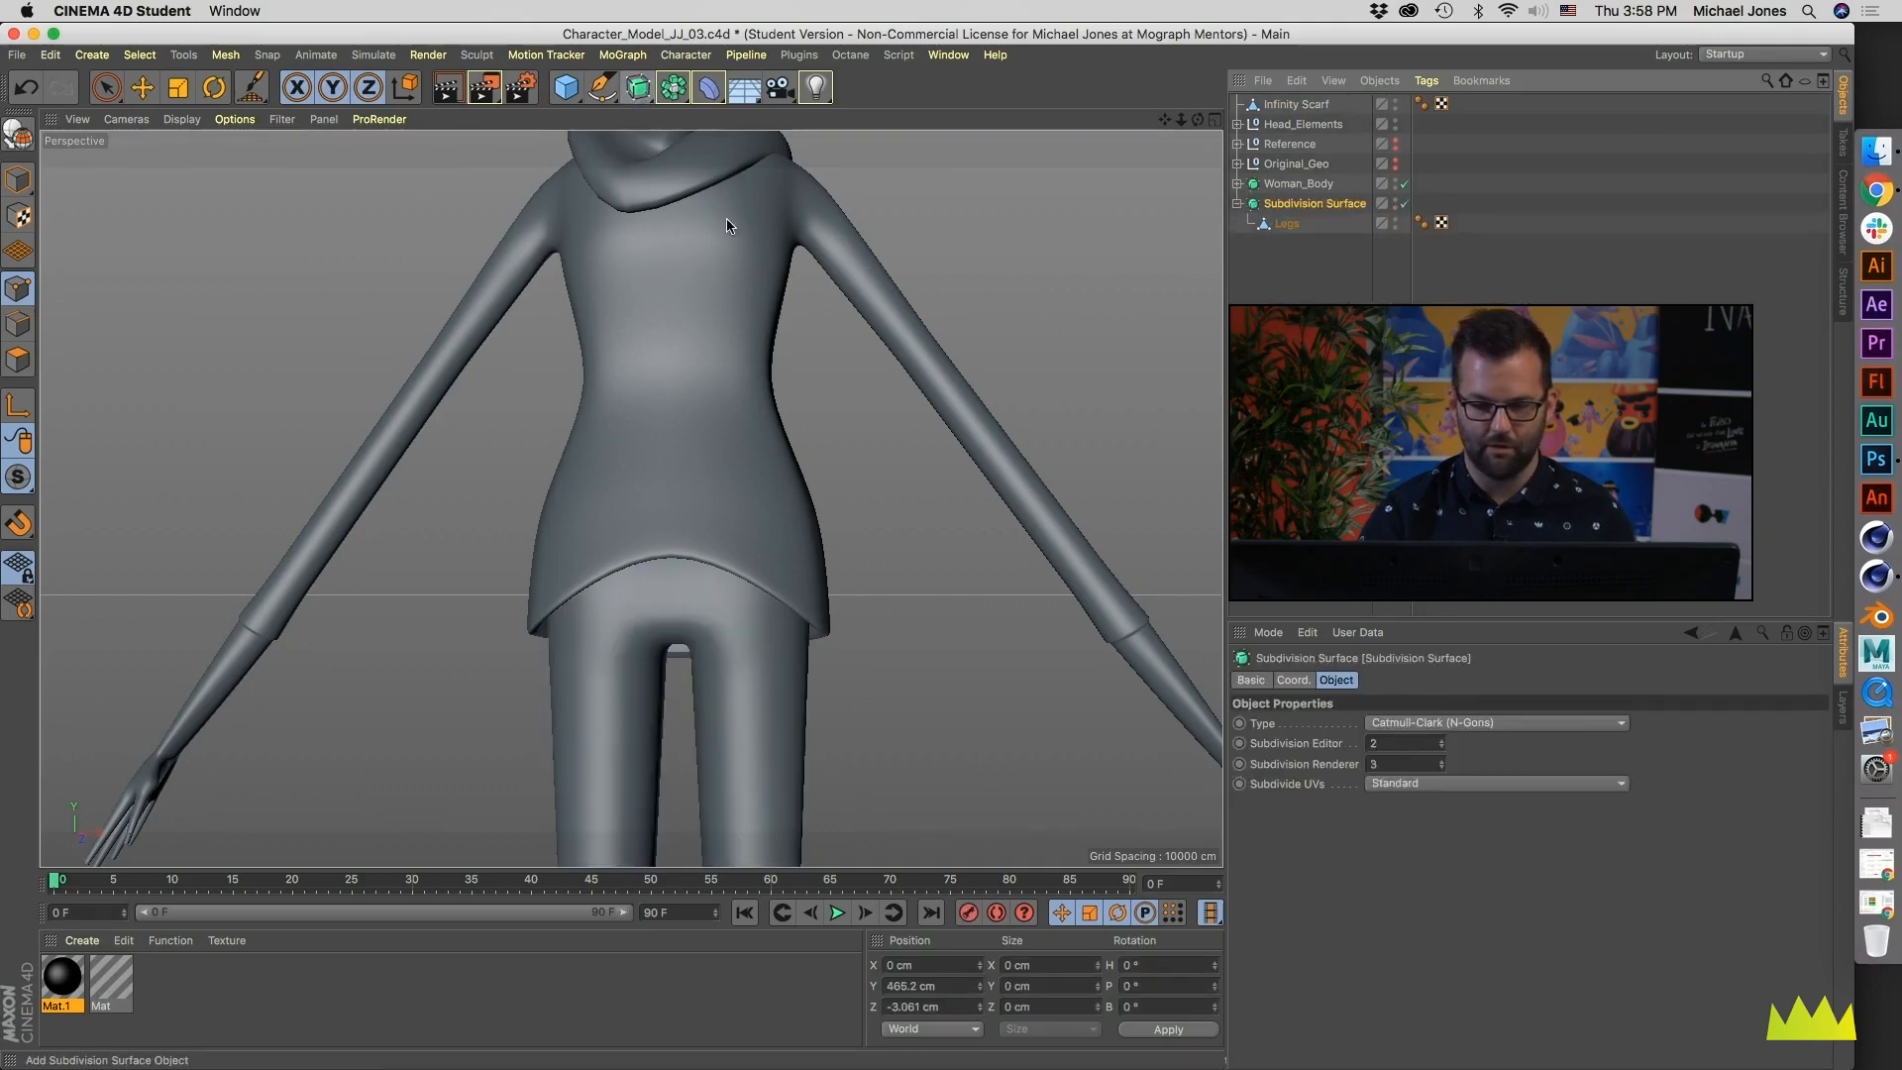
- Name the legs' Subdivision Surface Legs, collapse it, and move Infinity Scarf to the end of the hierarchy
left_click(1286, 289)
double_click(1298, 204)
type("Legs")
key("Return")
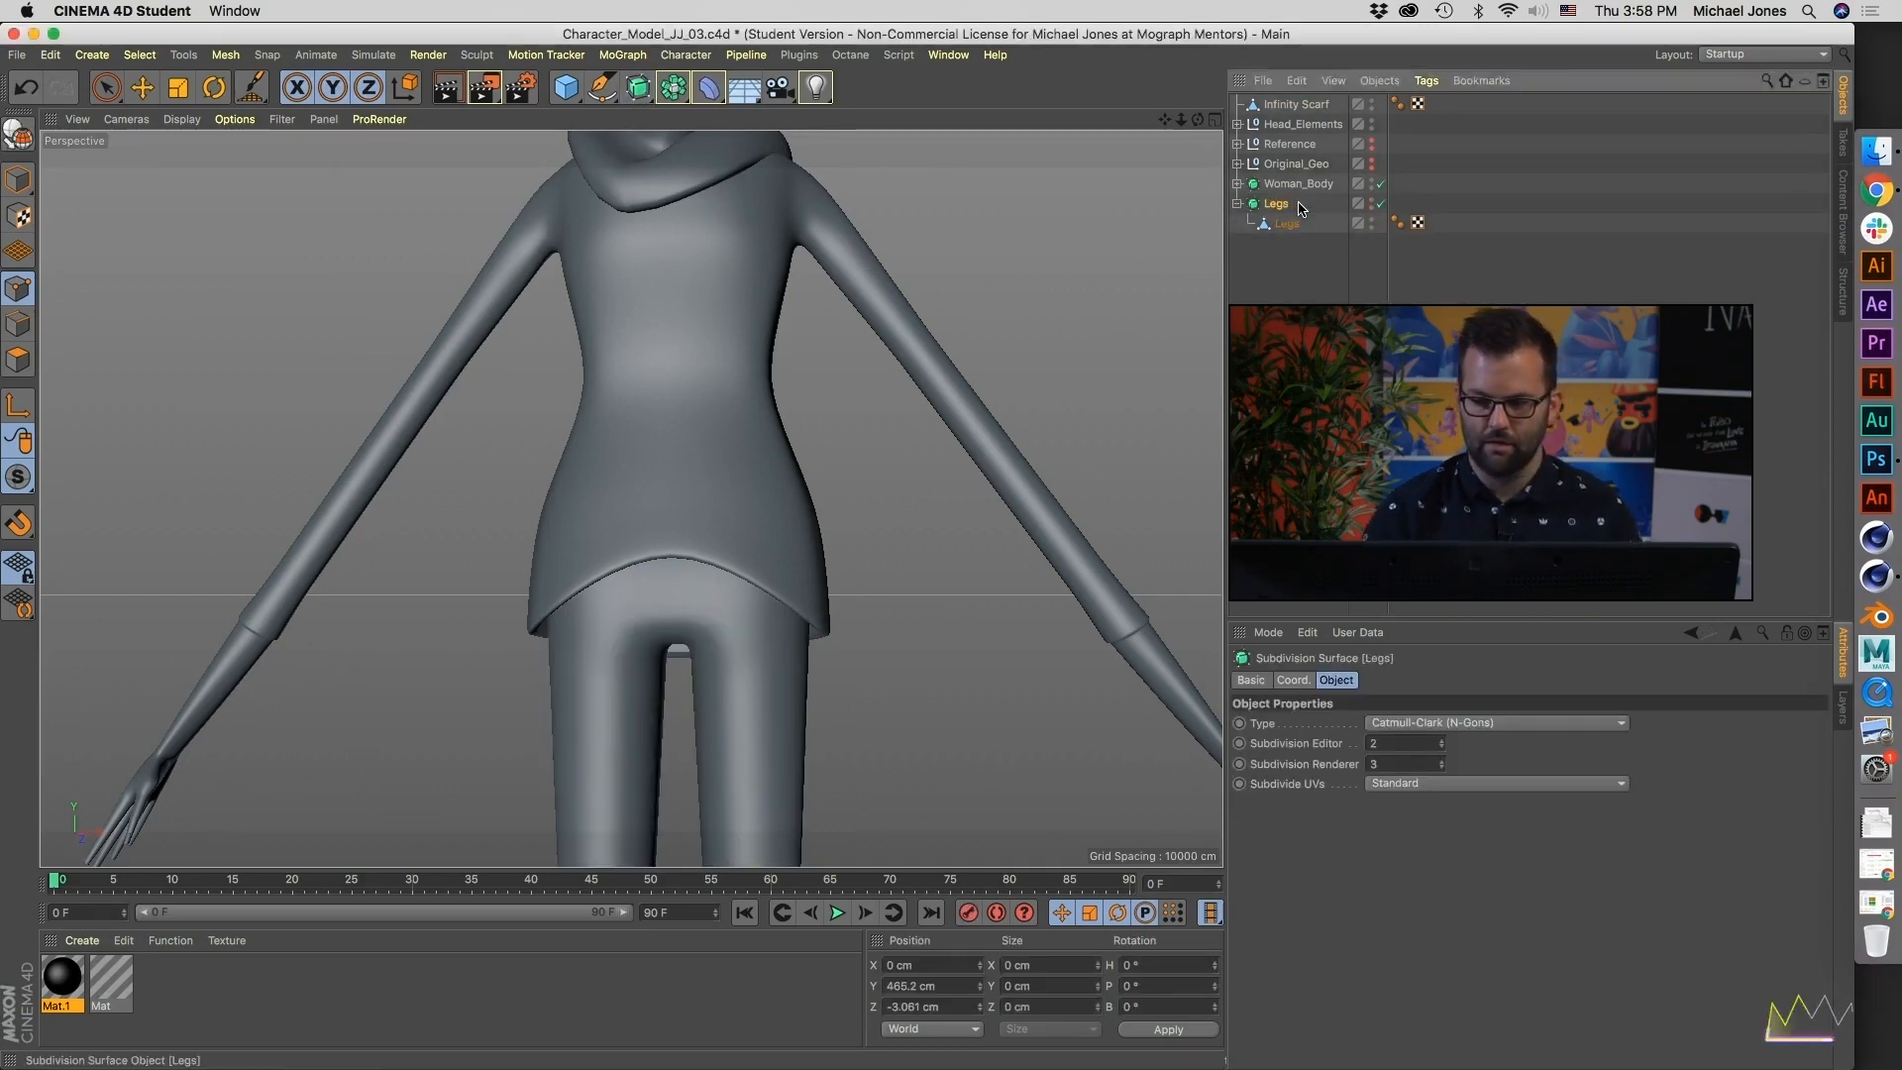
left_click(1238, 204)
left_click_drag(1286, 226, 1277, 240)
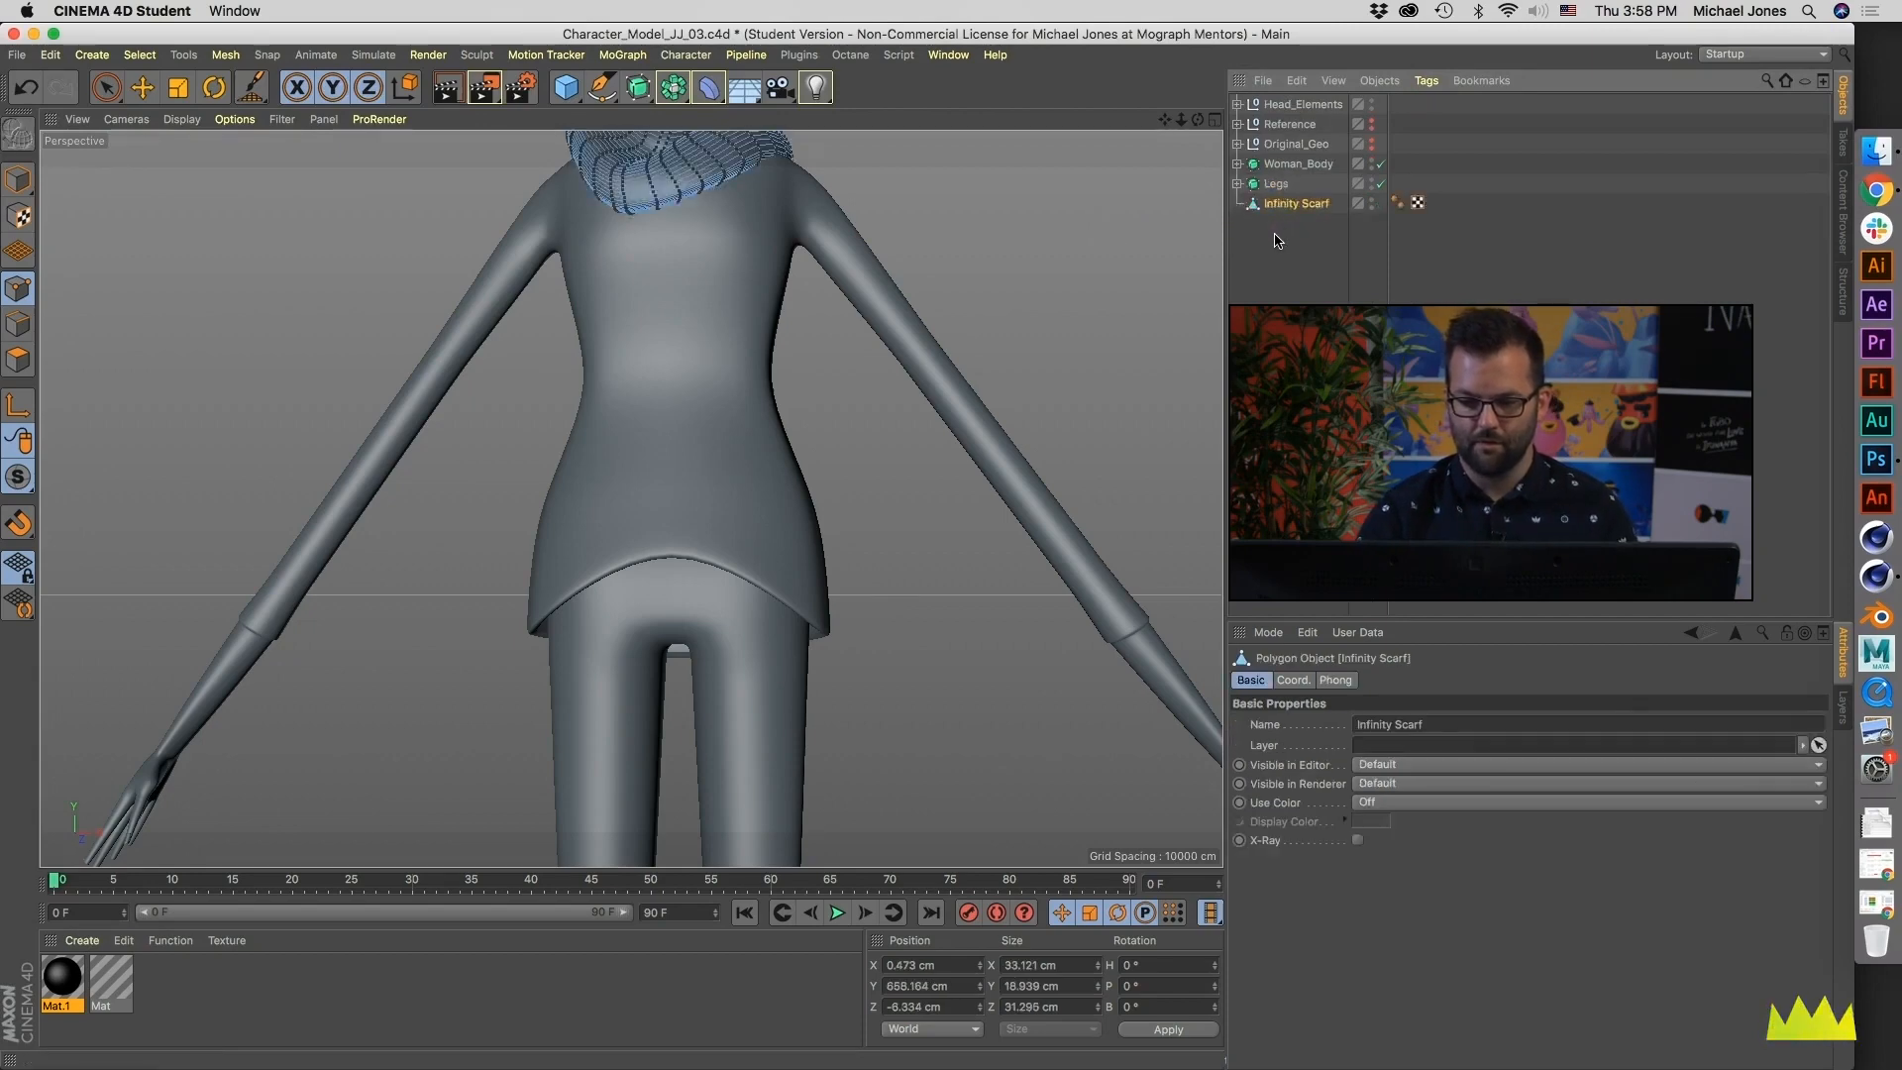
- Examine the character from the scarf and torso out to the full figure
middle_click_drag(696, 310, 693, 446, "alt")
mouse_move(691, 308)
left_mouse_down("alt")
mouse_move(689, 361)
mouse_move(688, 304)
left_mouse_up("alt")
left_click(1288, 179)
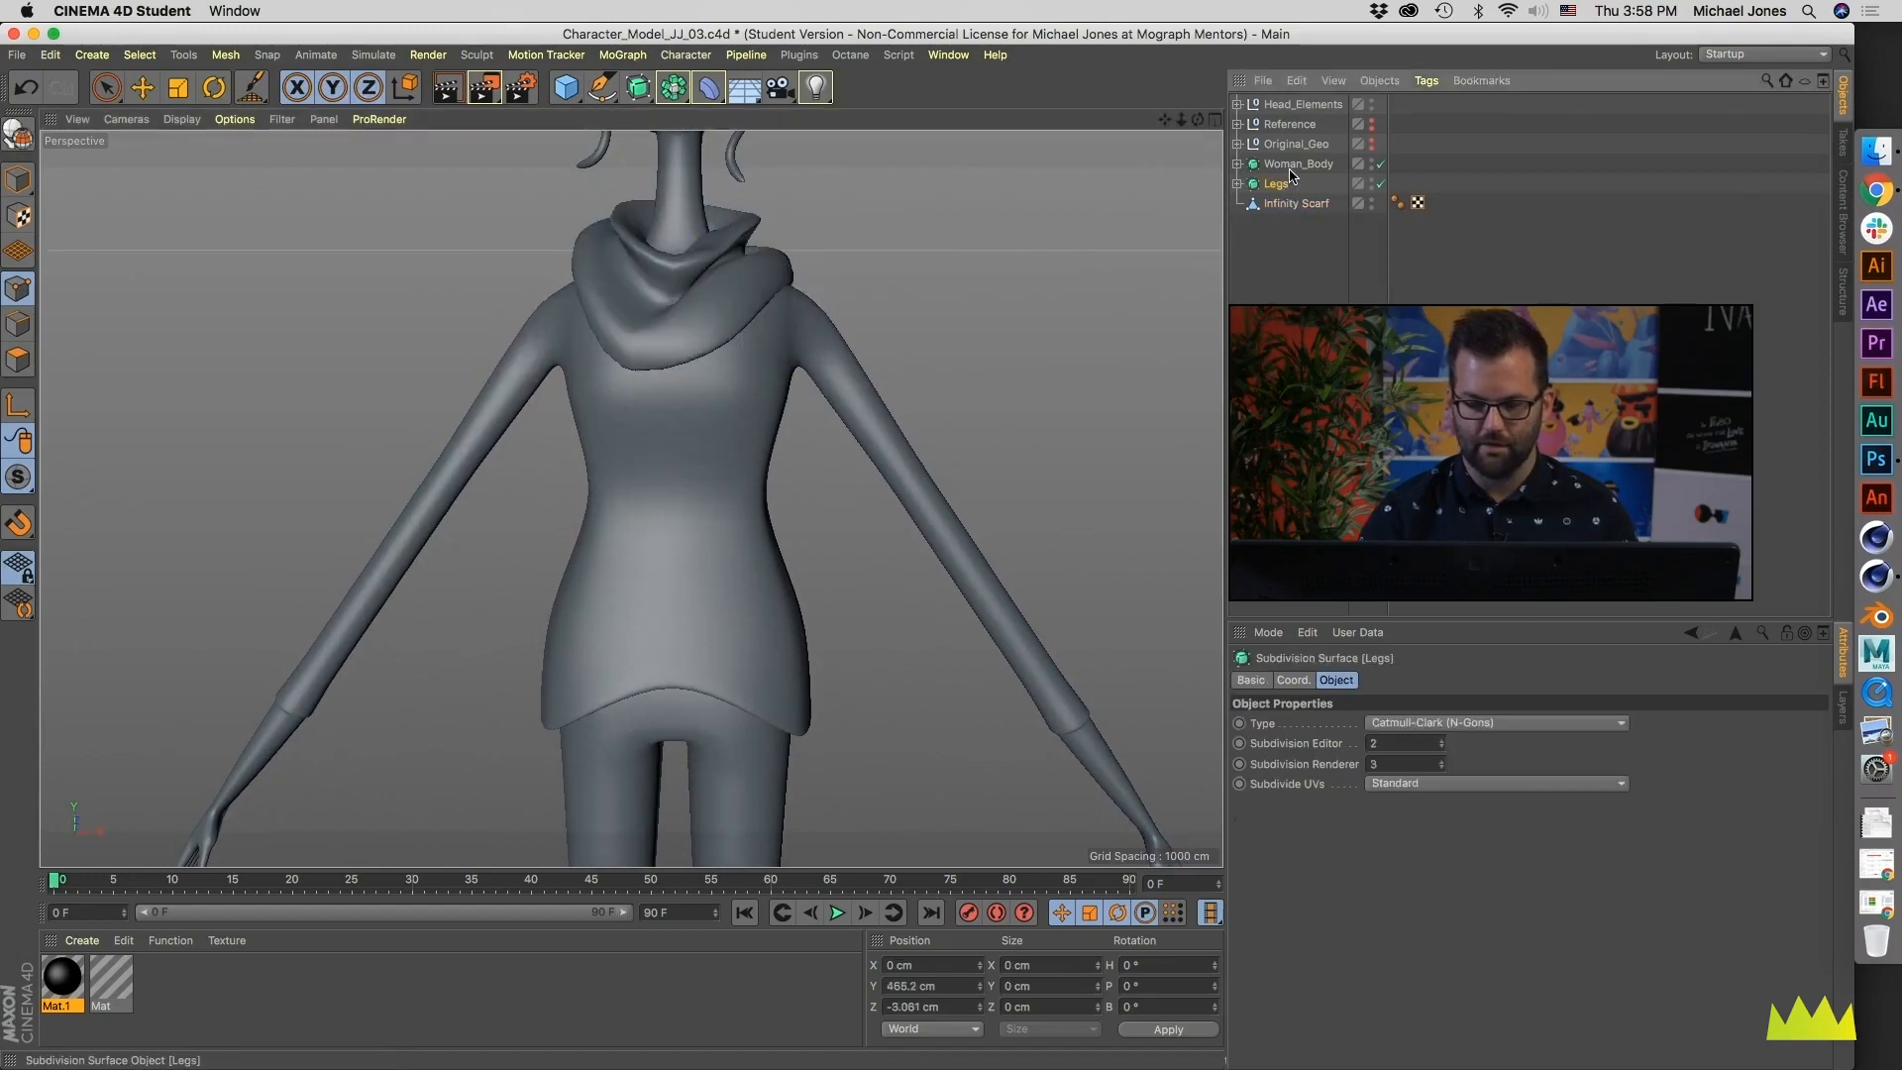
left_click(1287, 245)
middle_click_drag(768, 375, 847, 266, "alt")
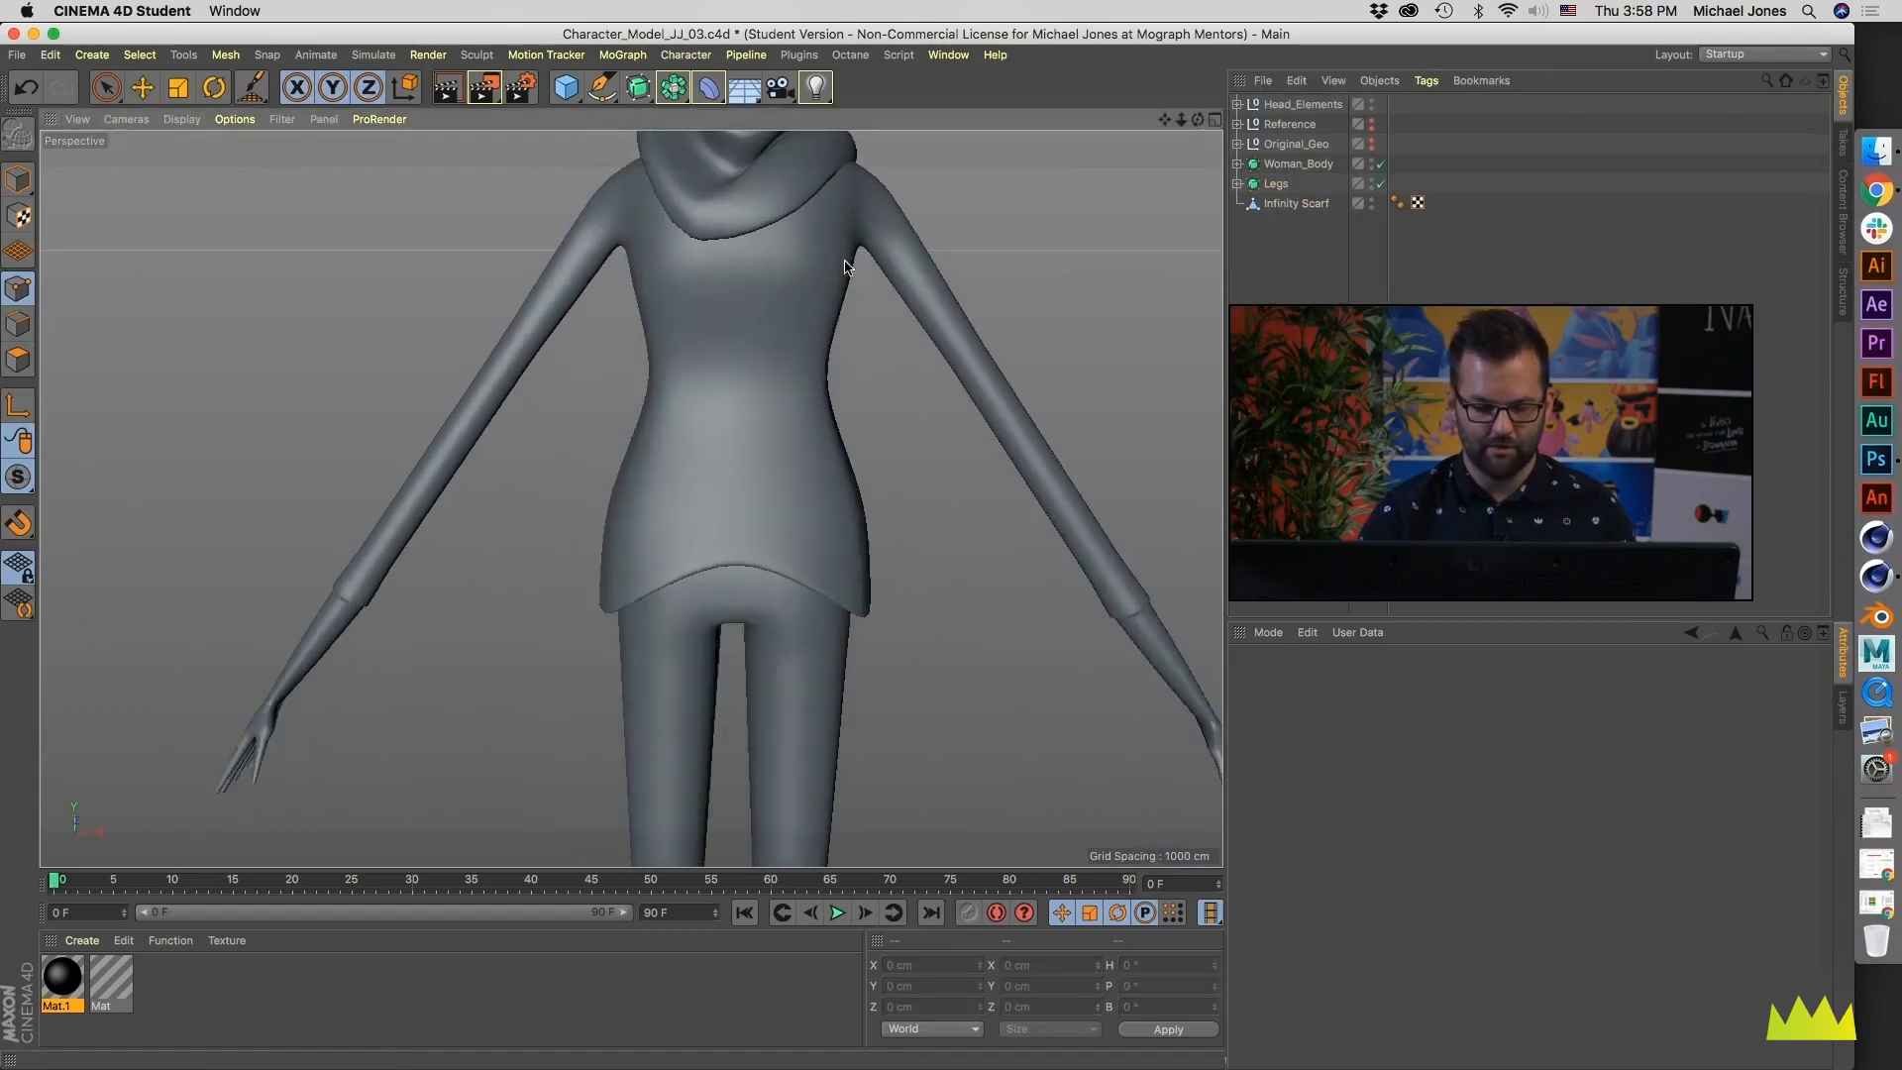
right_click_drag(847, 266, 707, 377, "alt")
mouse_move(708, 376)
left_mouse_down("alt")
mouse_move(623, 370)
mouse_move(679, 378)
left_mouse_up("alt")
middle_click_drag(731, 347, 698, 403, "alt")
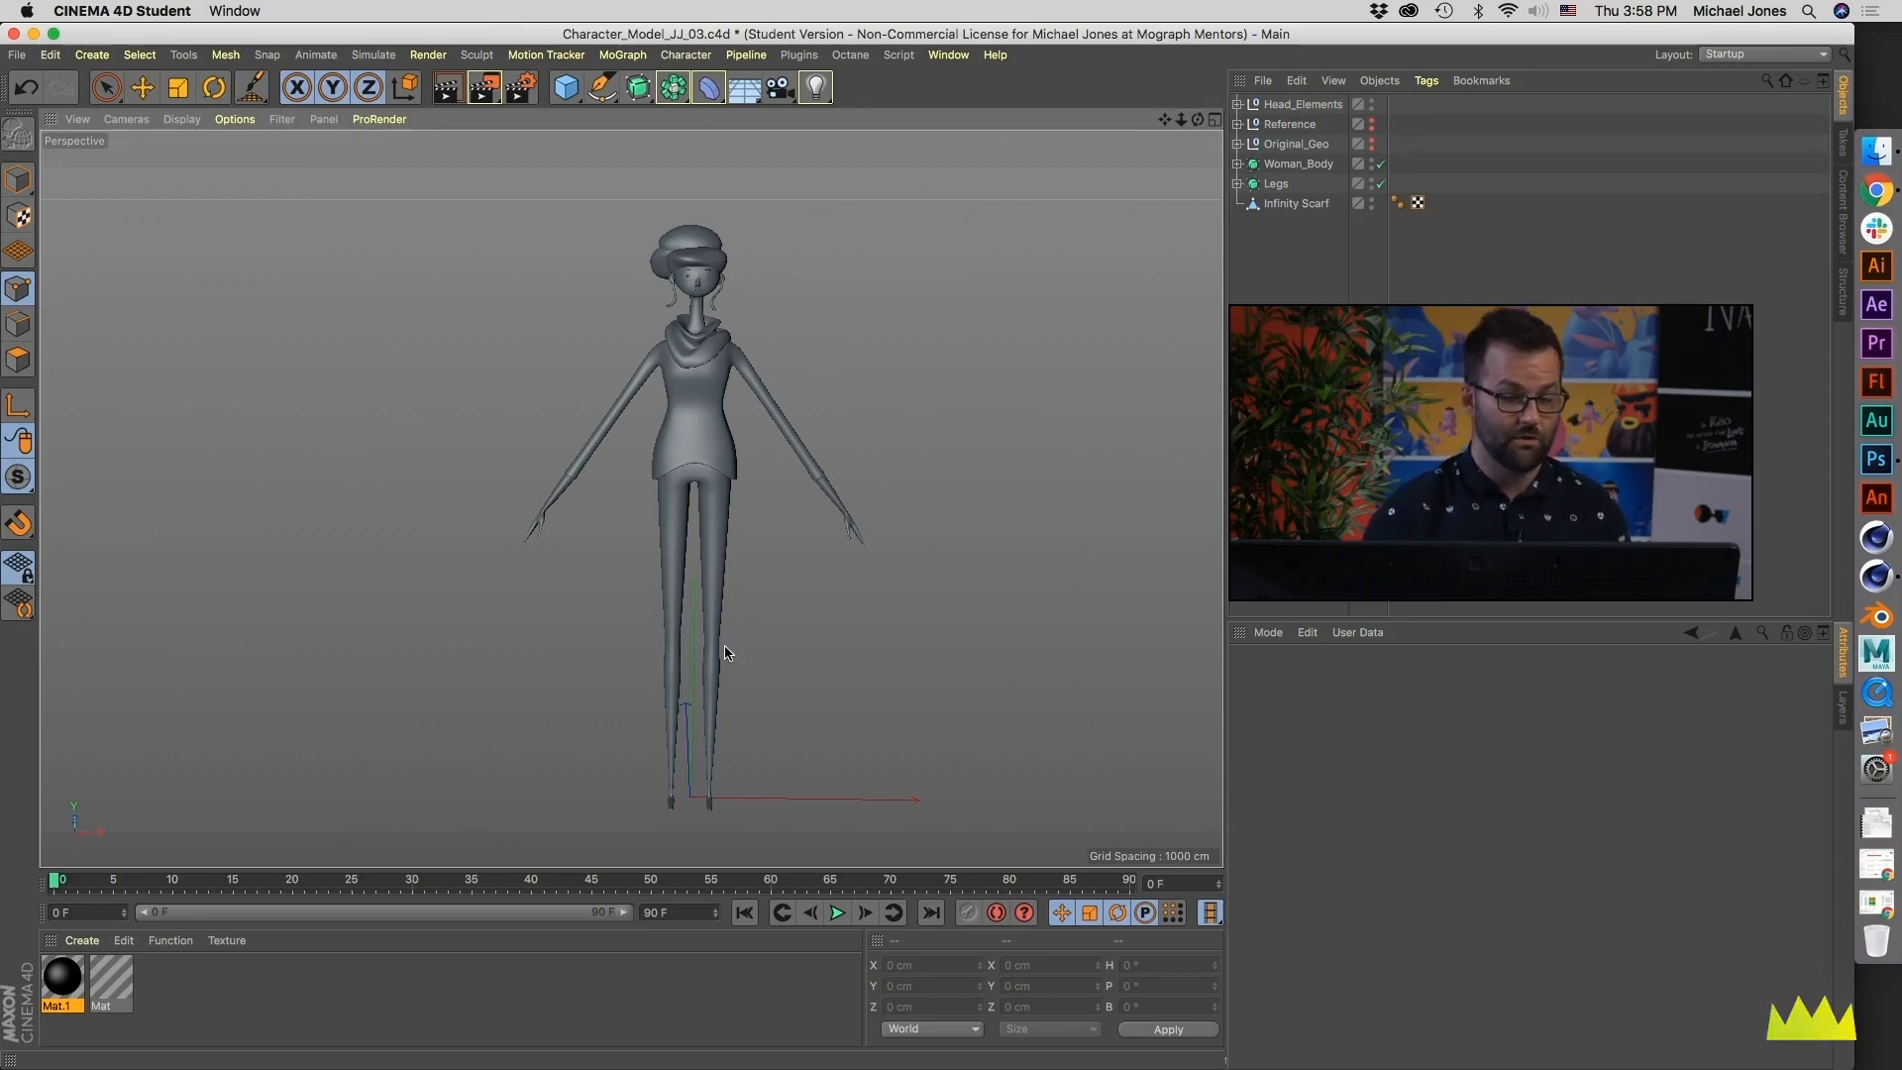
- Expand the Woman_Body and Legs setups to check their meshes, and switch to Model mode
left_click(1236, 163)
left_click(1236, 203)
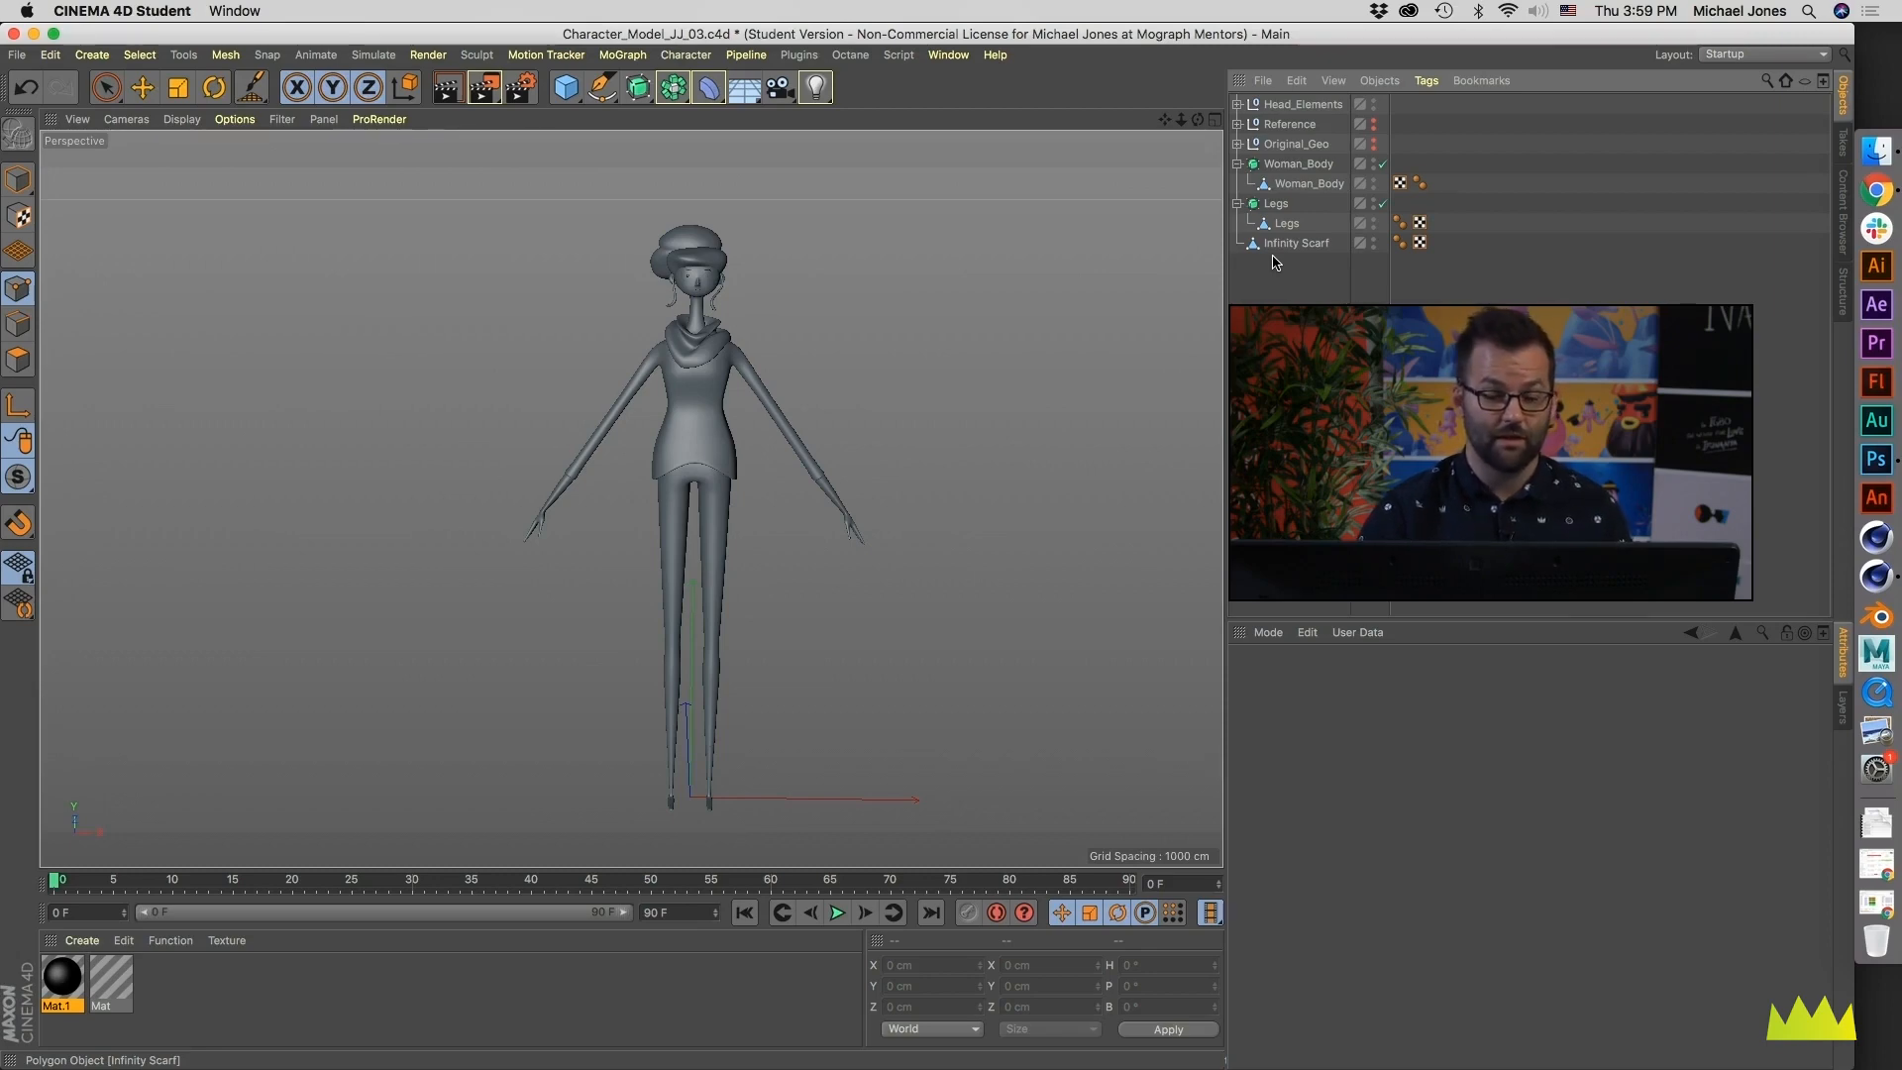
left_click(1288, 204)
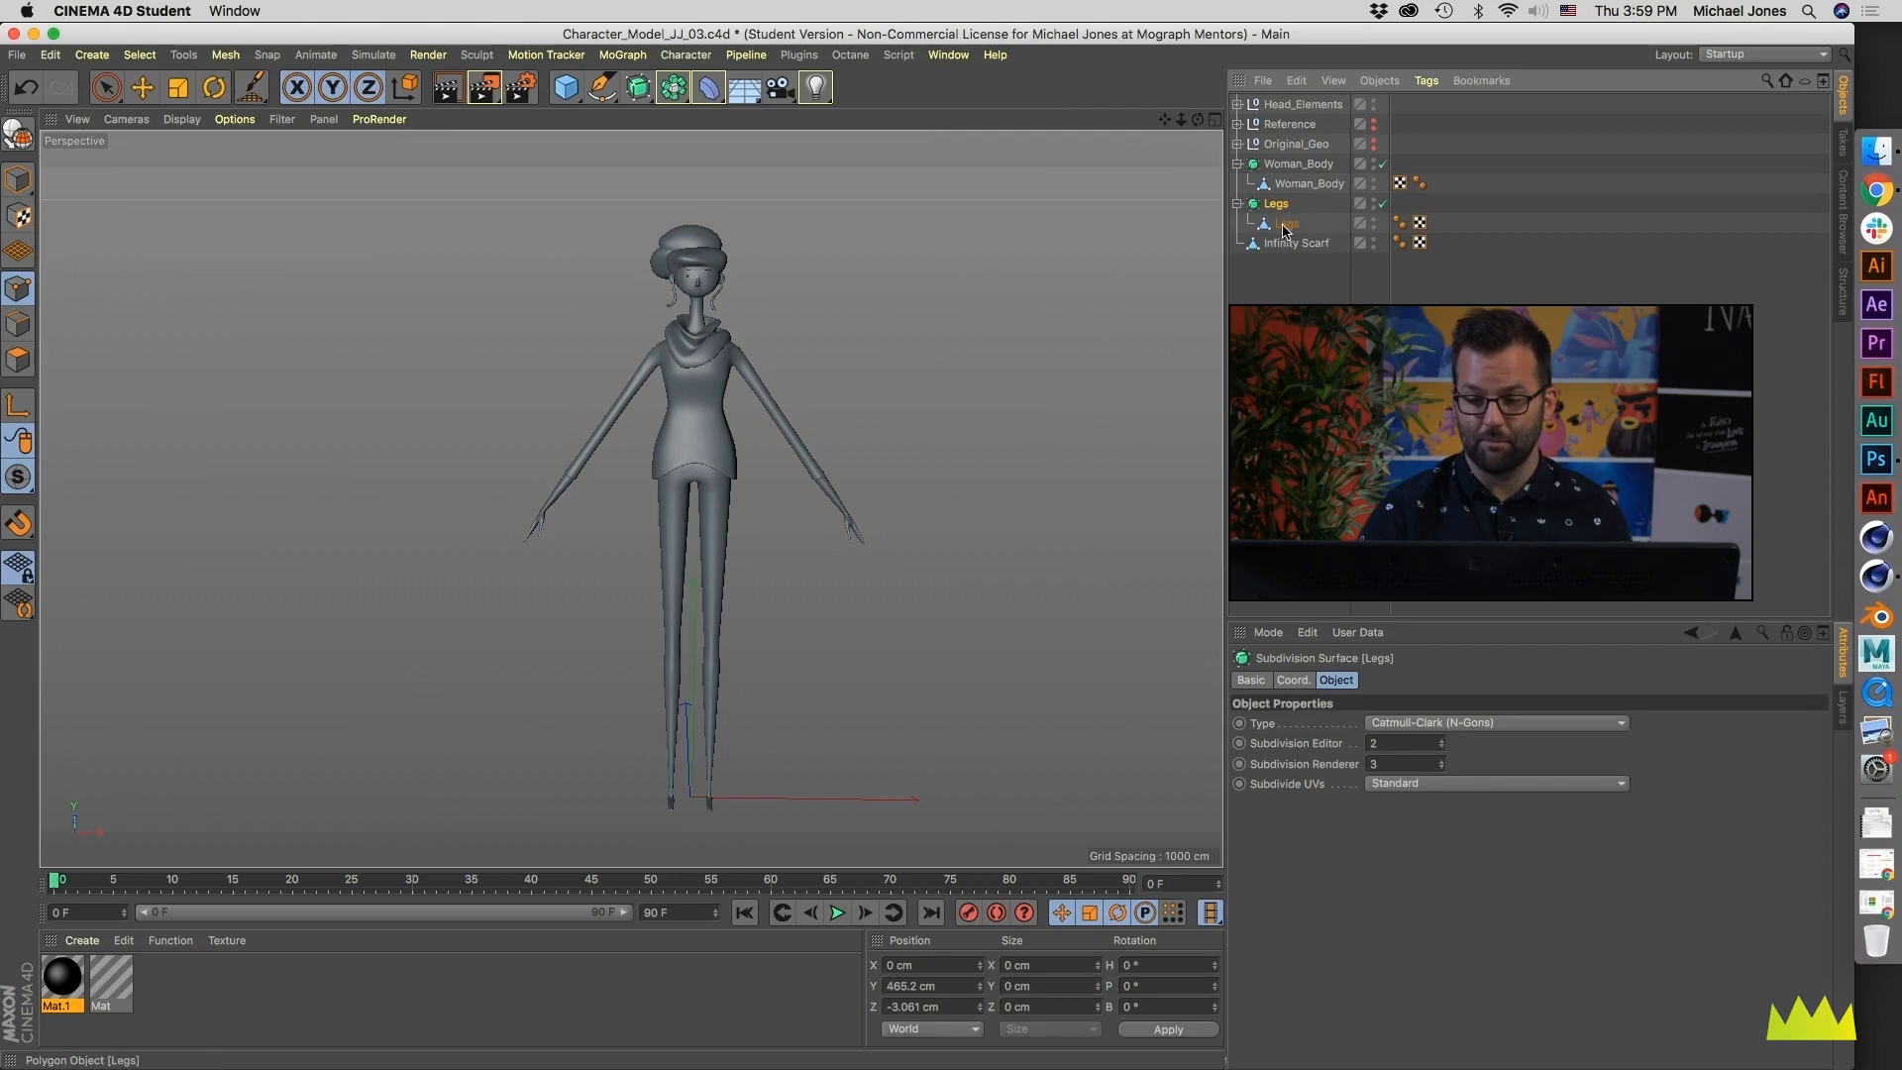
left_click(1309, 183)
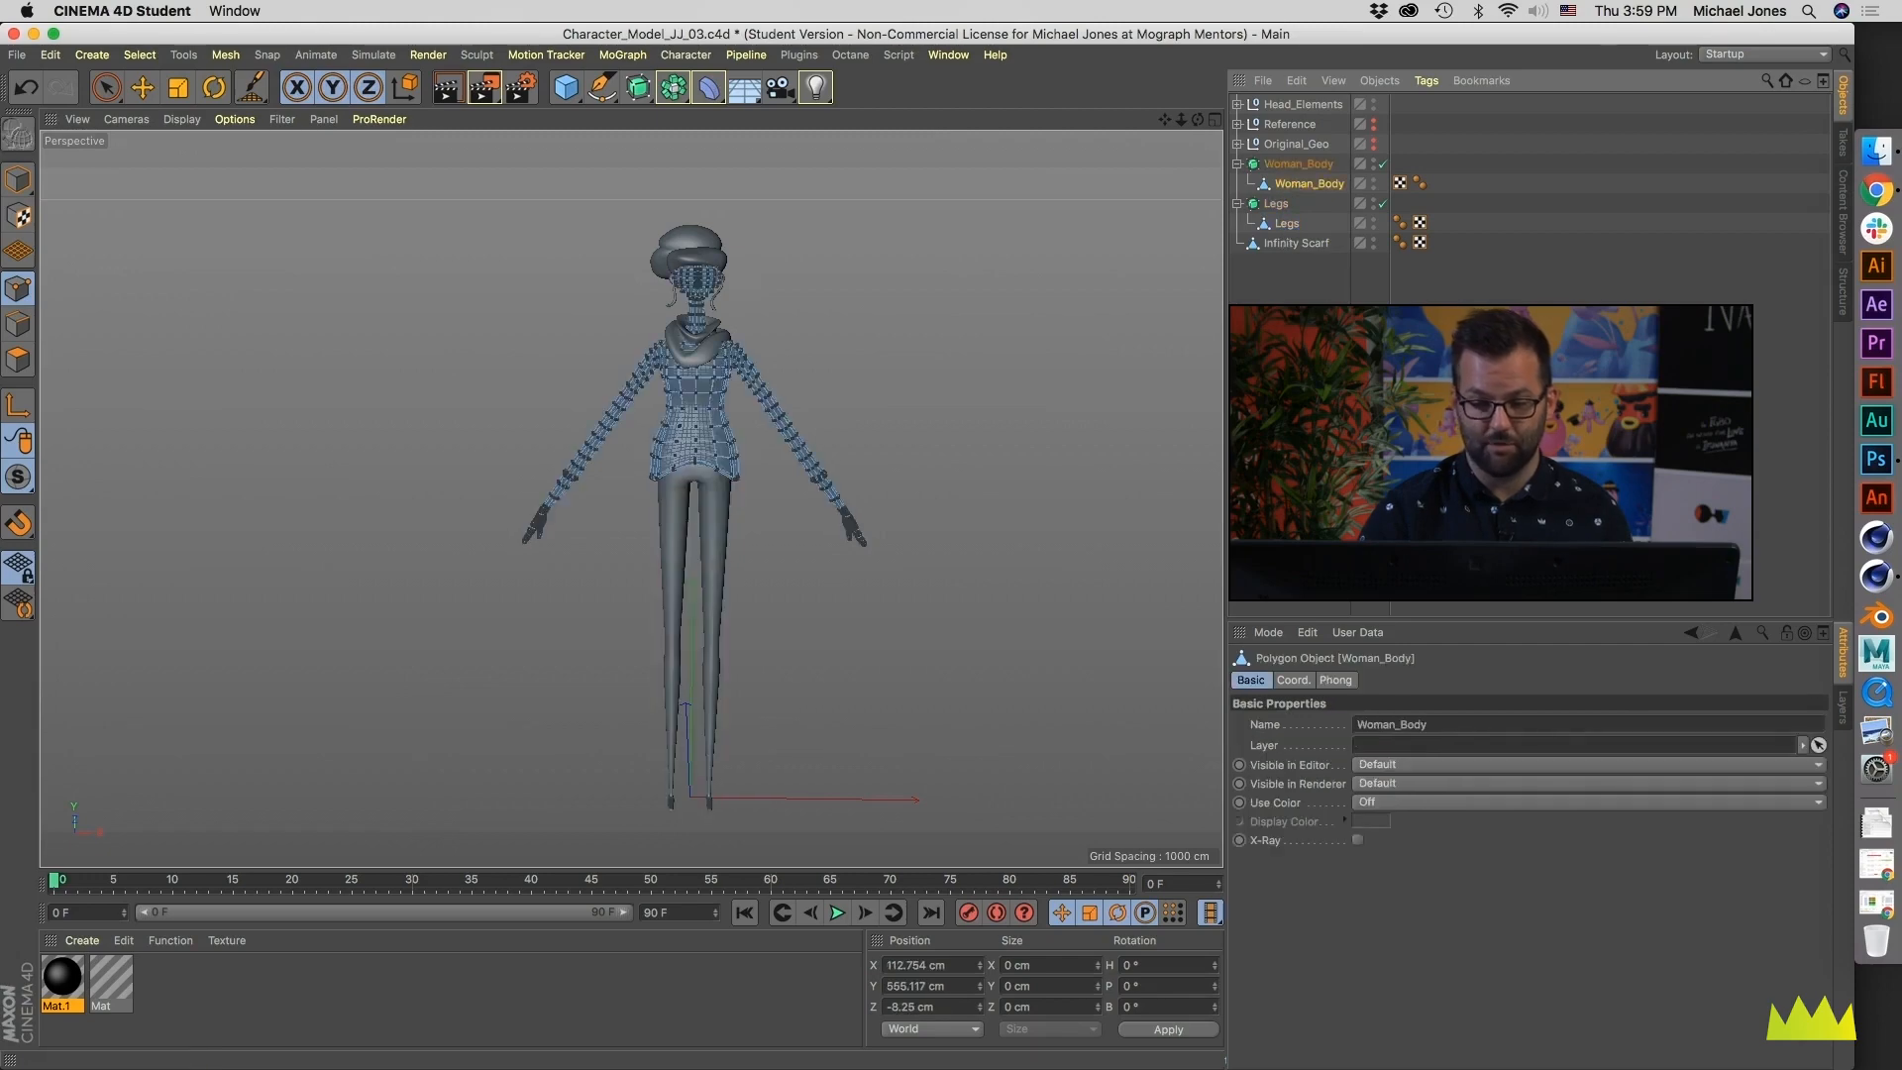
left_click(19, 181)
- Collapse the Woman_Body and Legs subdivision setups in the hierarchy
left_click(1256, 284)
left_click(1238, 164)
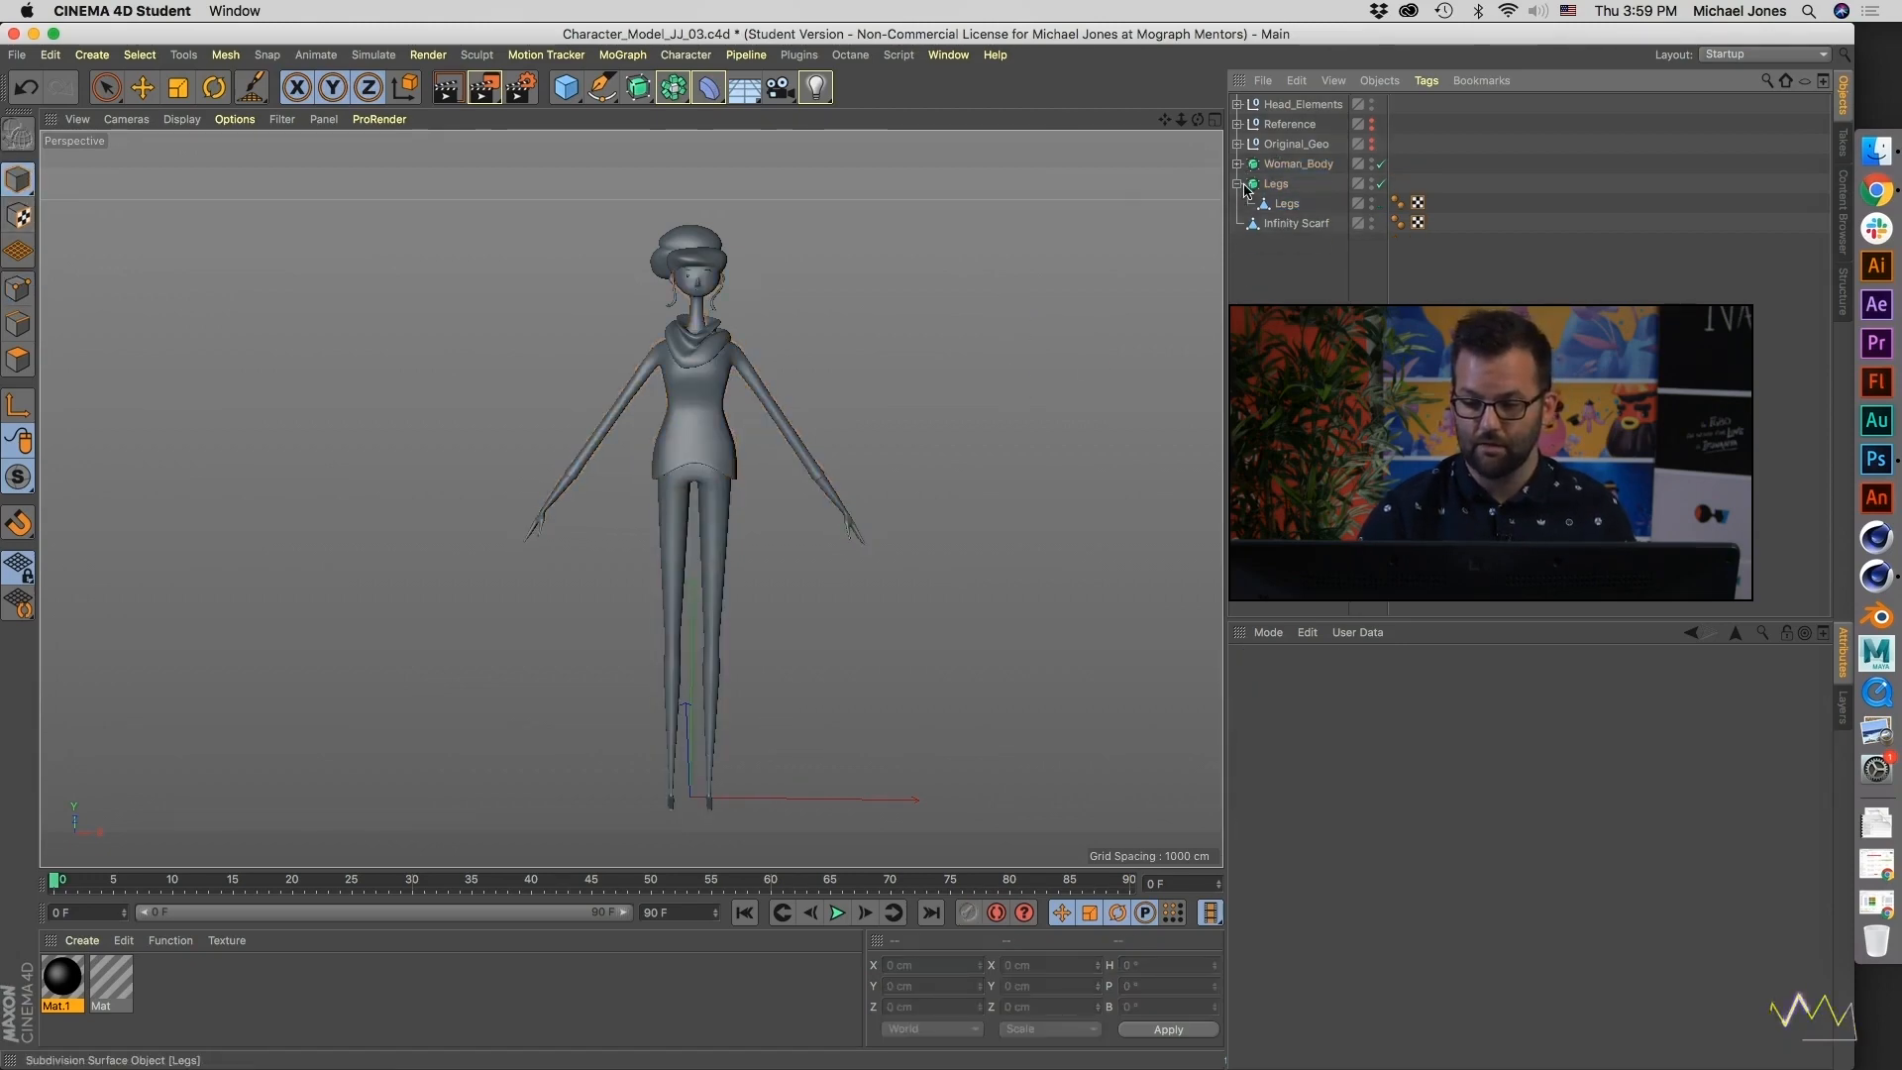
left_click(1275, 185)
left_click(1238, 184)
left_click(1276, 255)
- Group Woman_Body, Legs, Infinity Scarf and Head_Elements under a new null named Woman_Character
left_click(1295, 166)
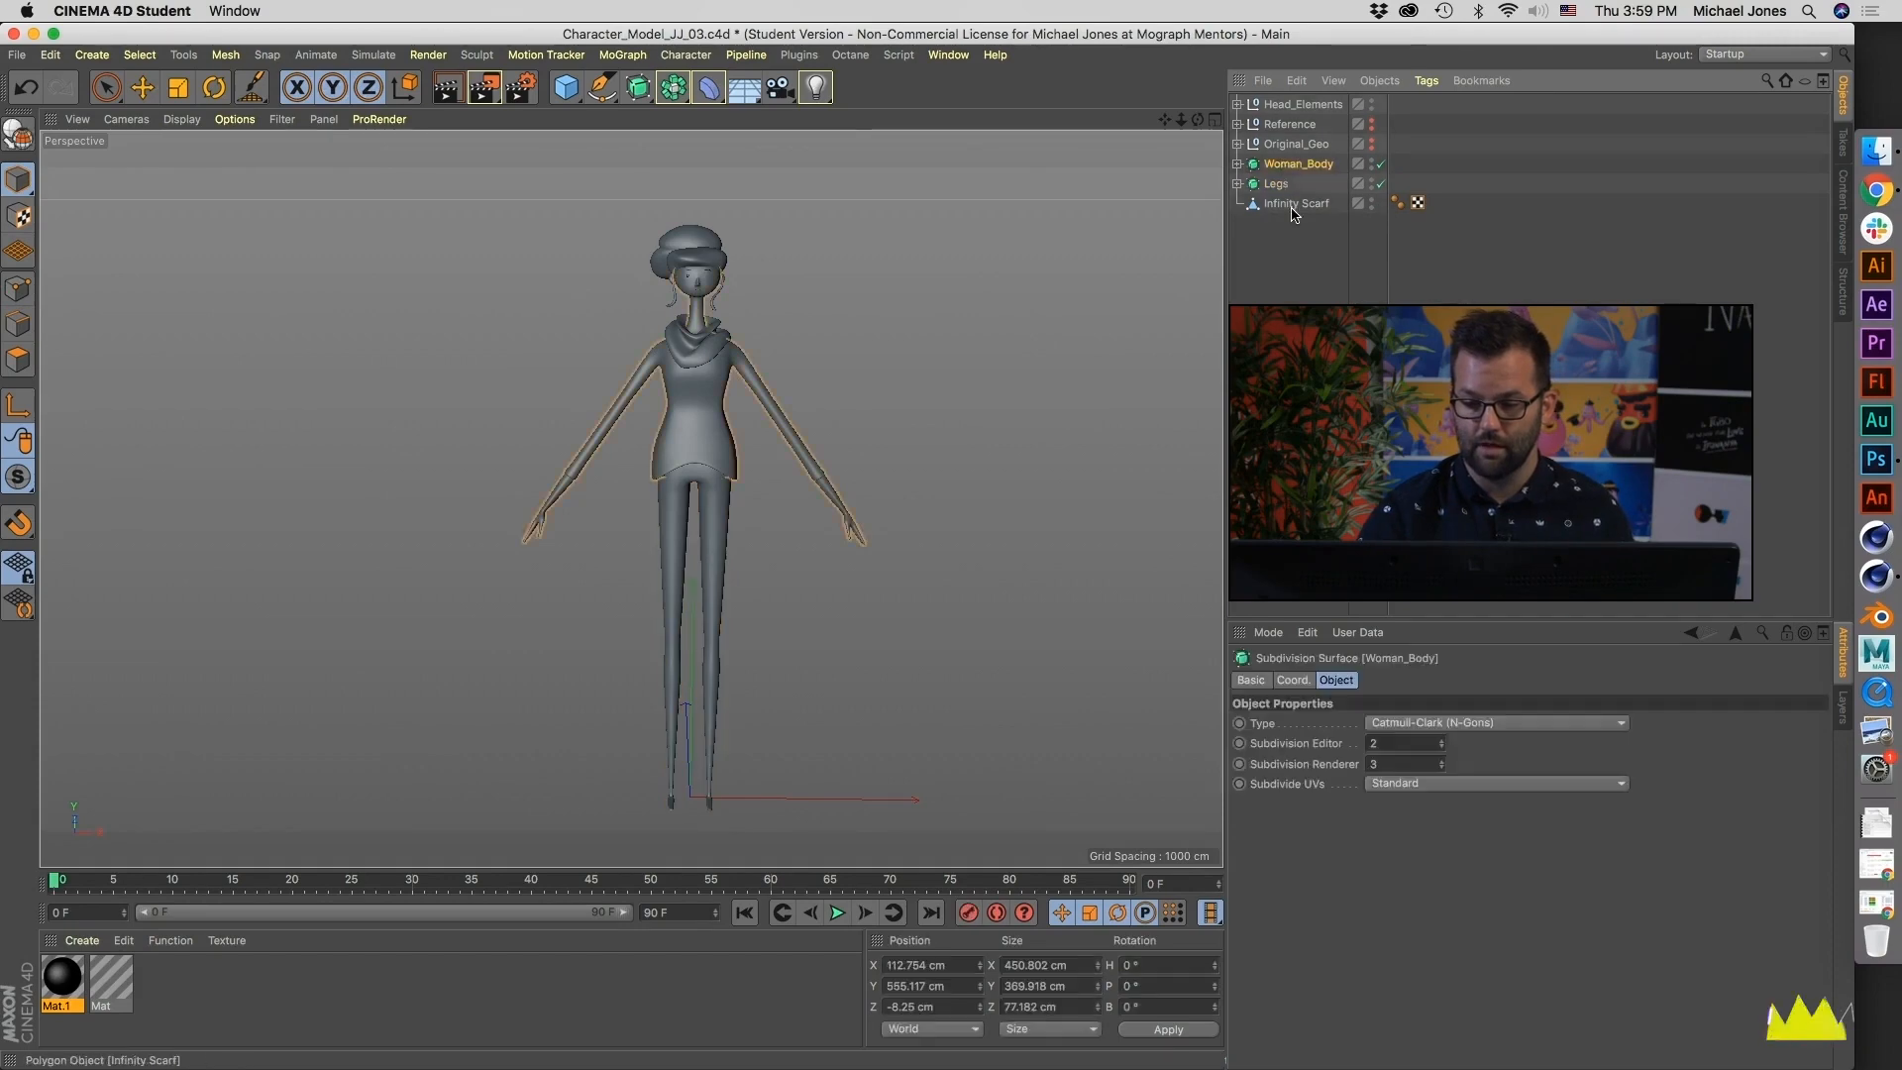
left_click(1292, 205, "shift")
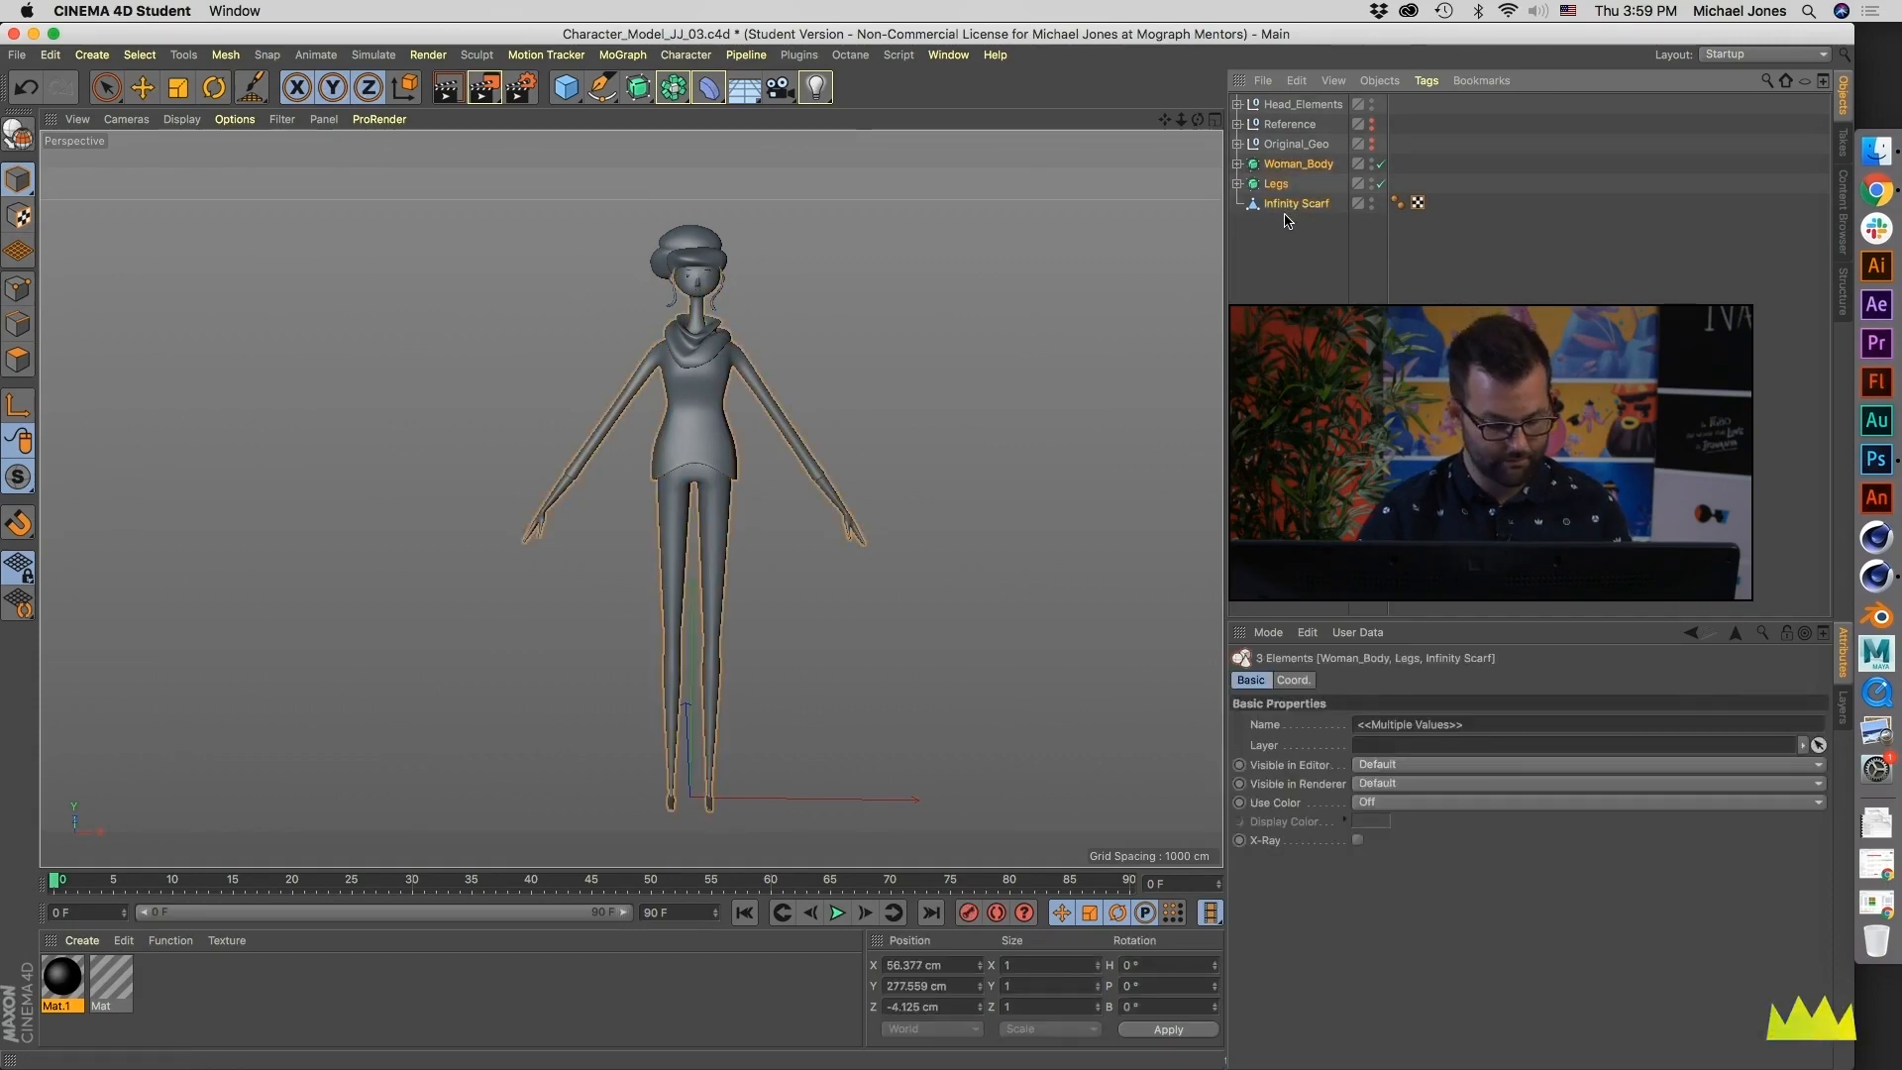
left_click(1285, 105, "shift")
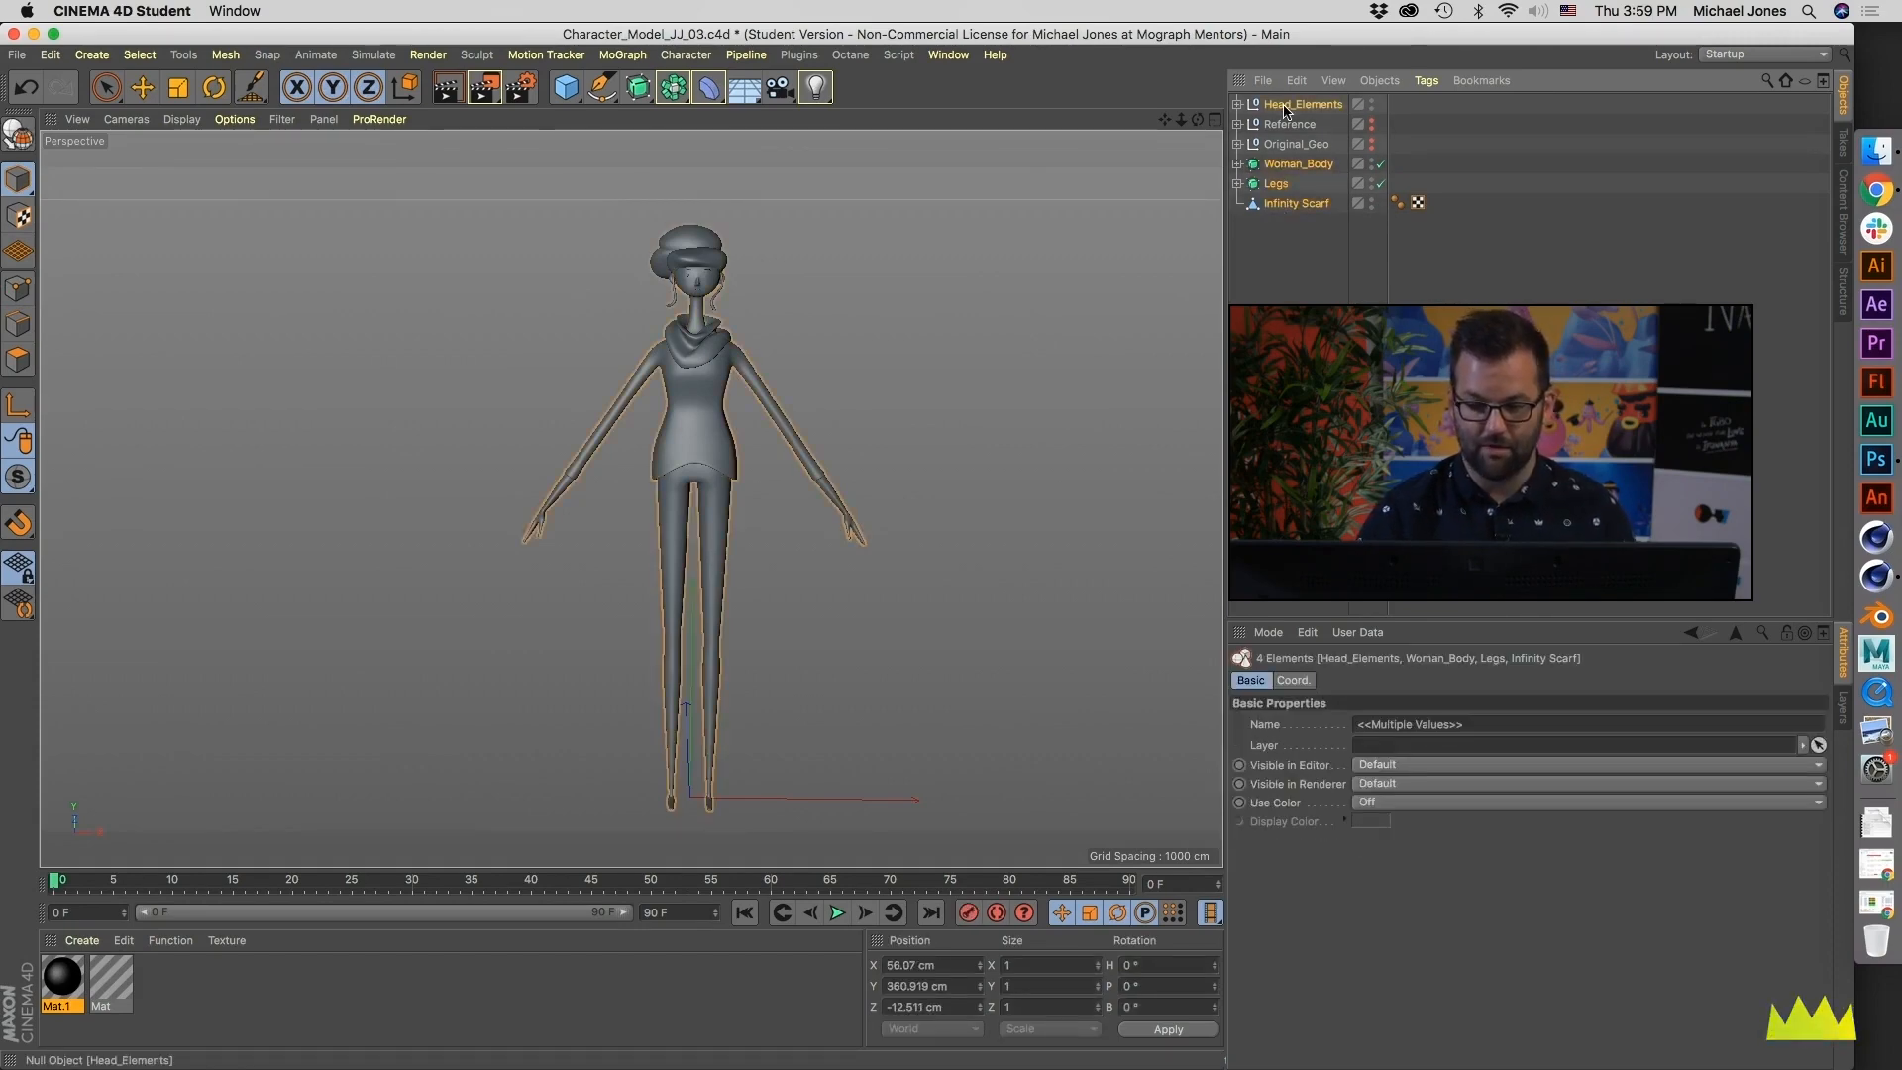
key("alt+g")
double_click(1277, 104)
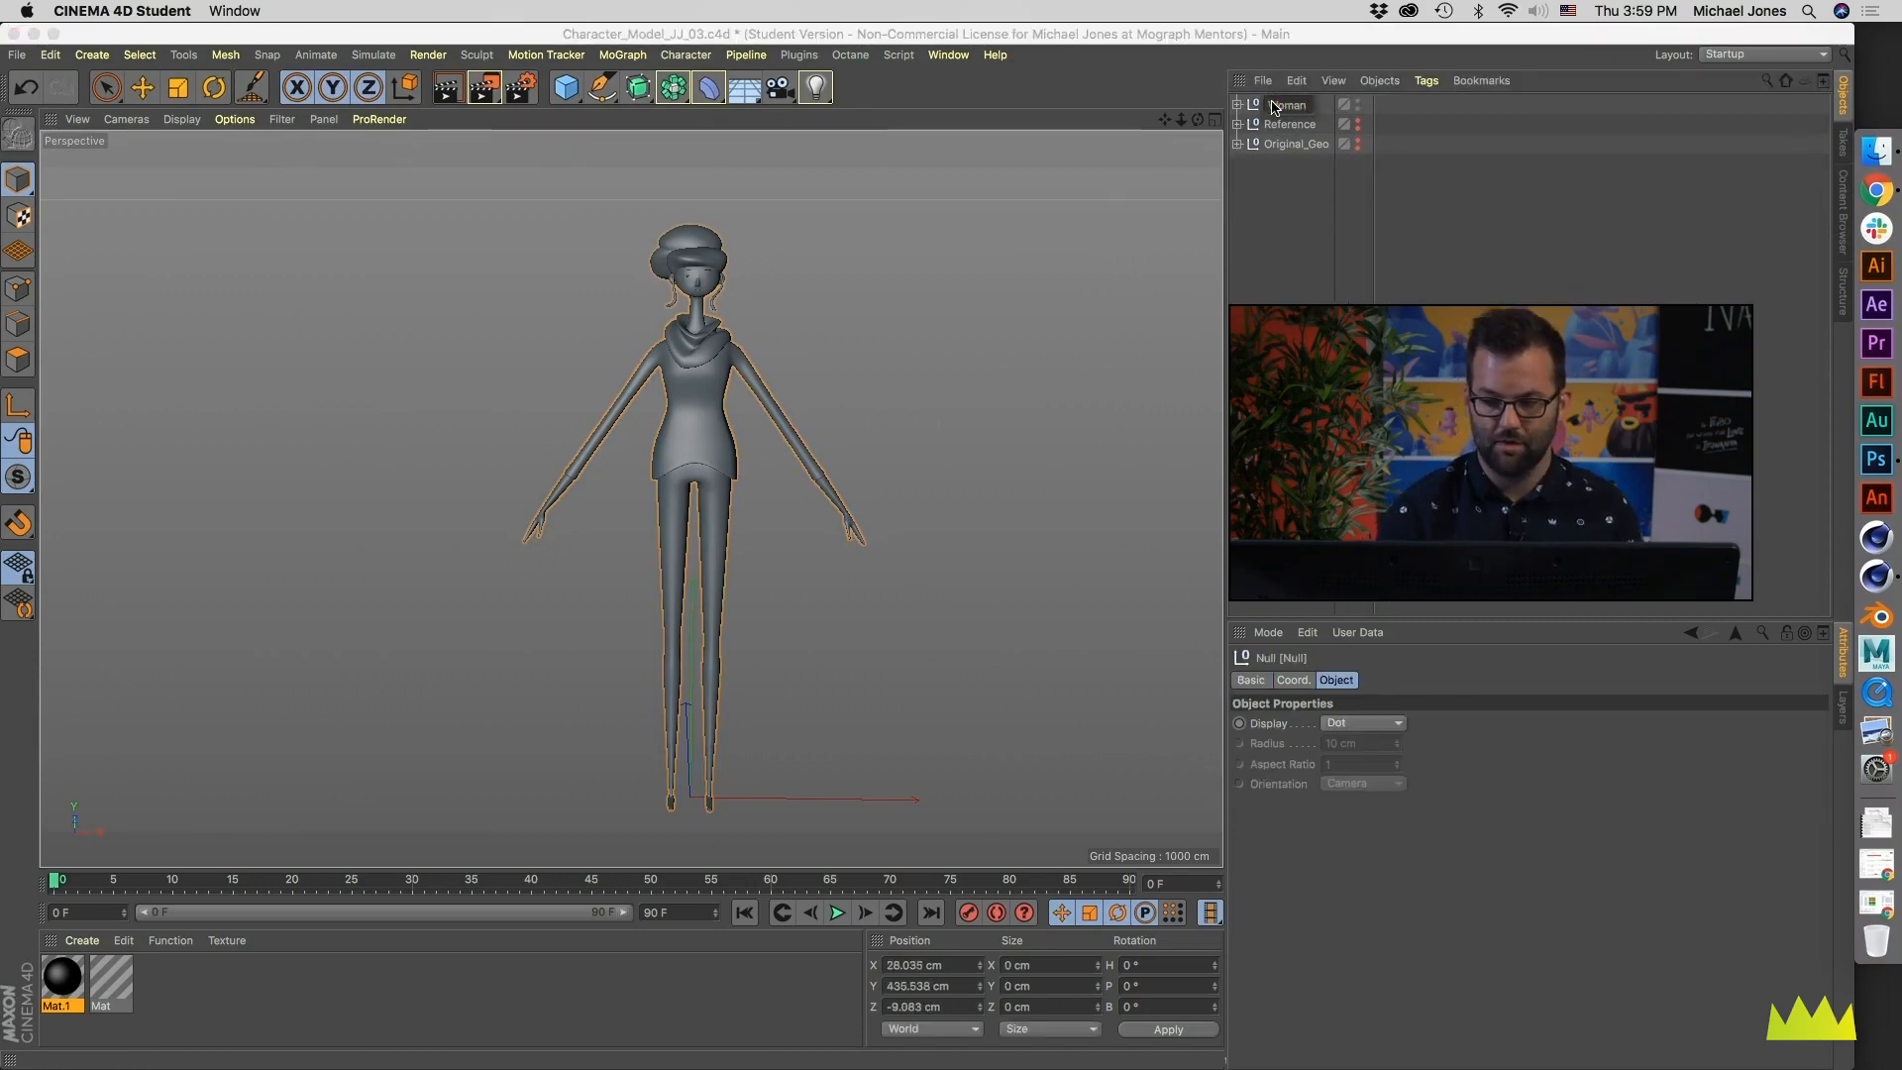
type("Woman_Character")
key("Return")
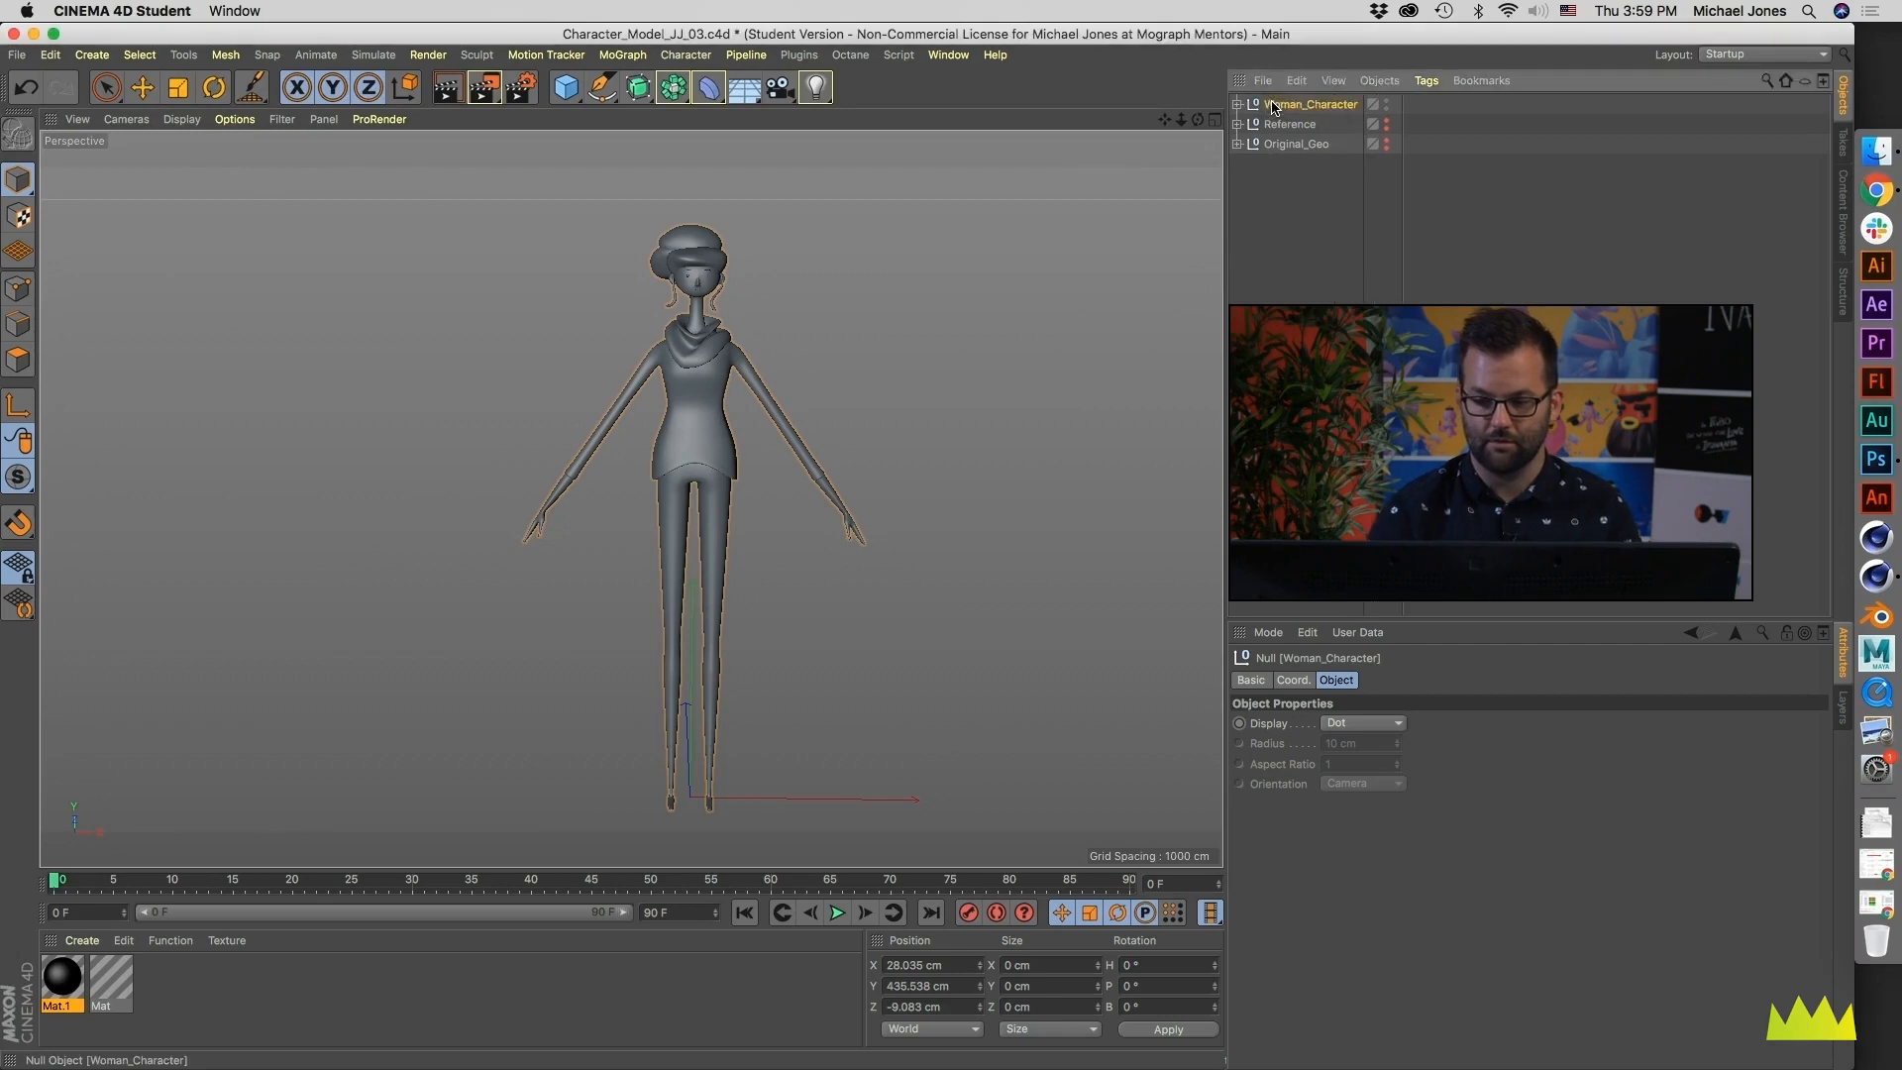
- Rename the character group as Woman_Character_Geometry
double_click(1324, 106)
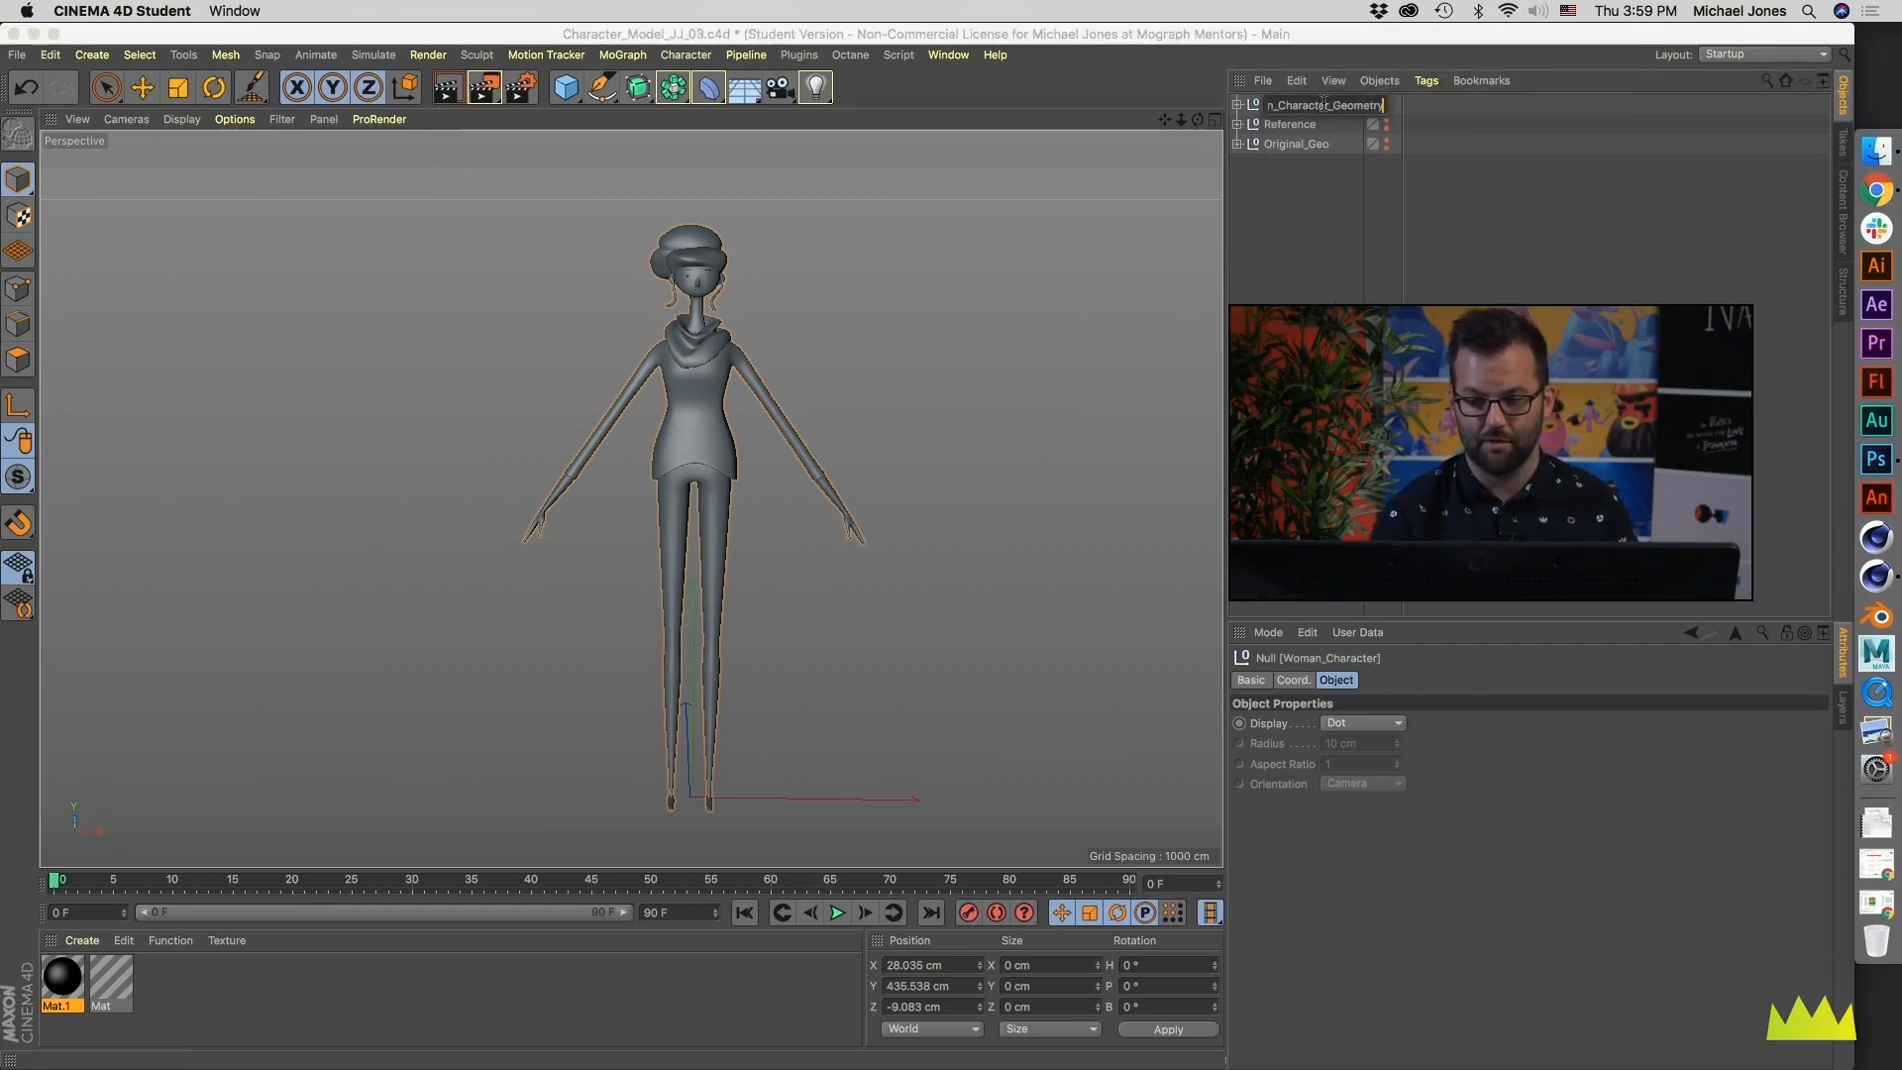
type("_Geometry")
key("Return")
- Save the scene as a new file named Character_Rig_JJ_01.c4d
left_click(1290, 125)
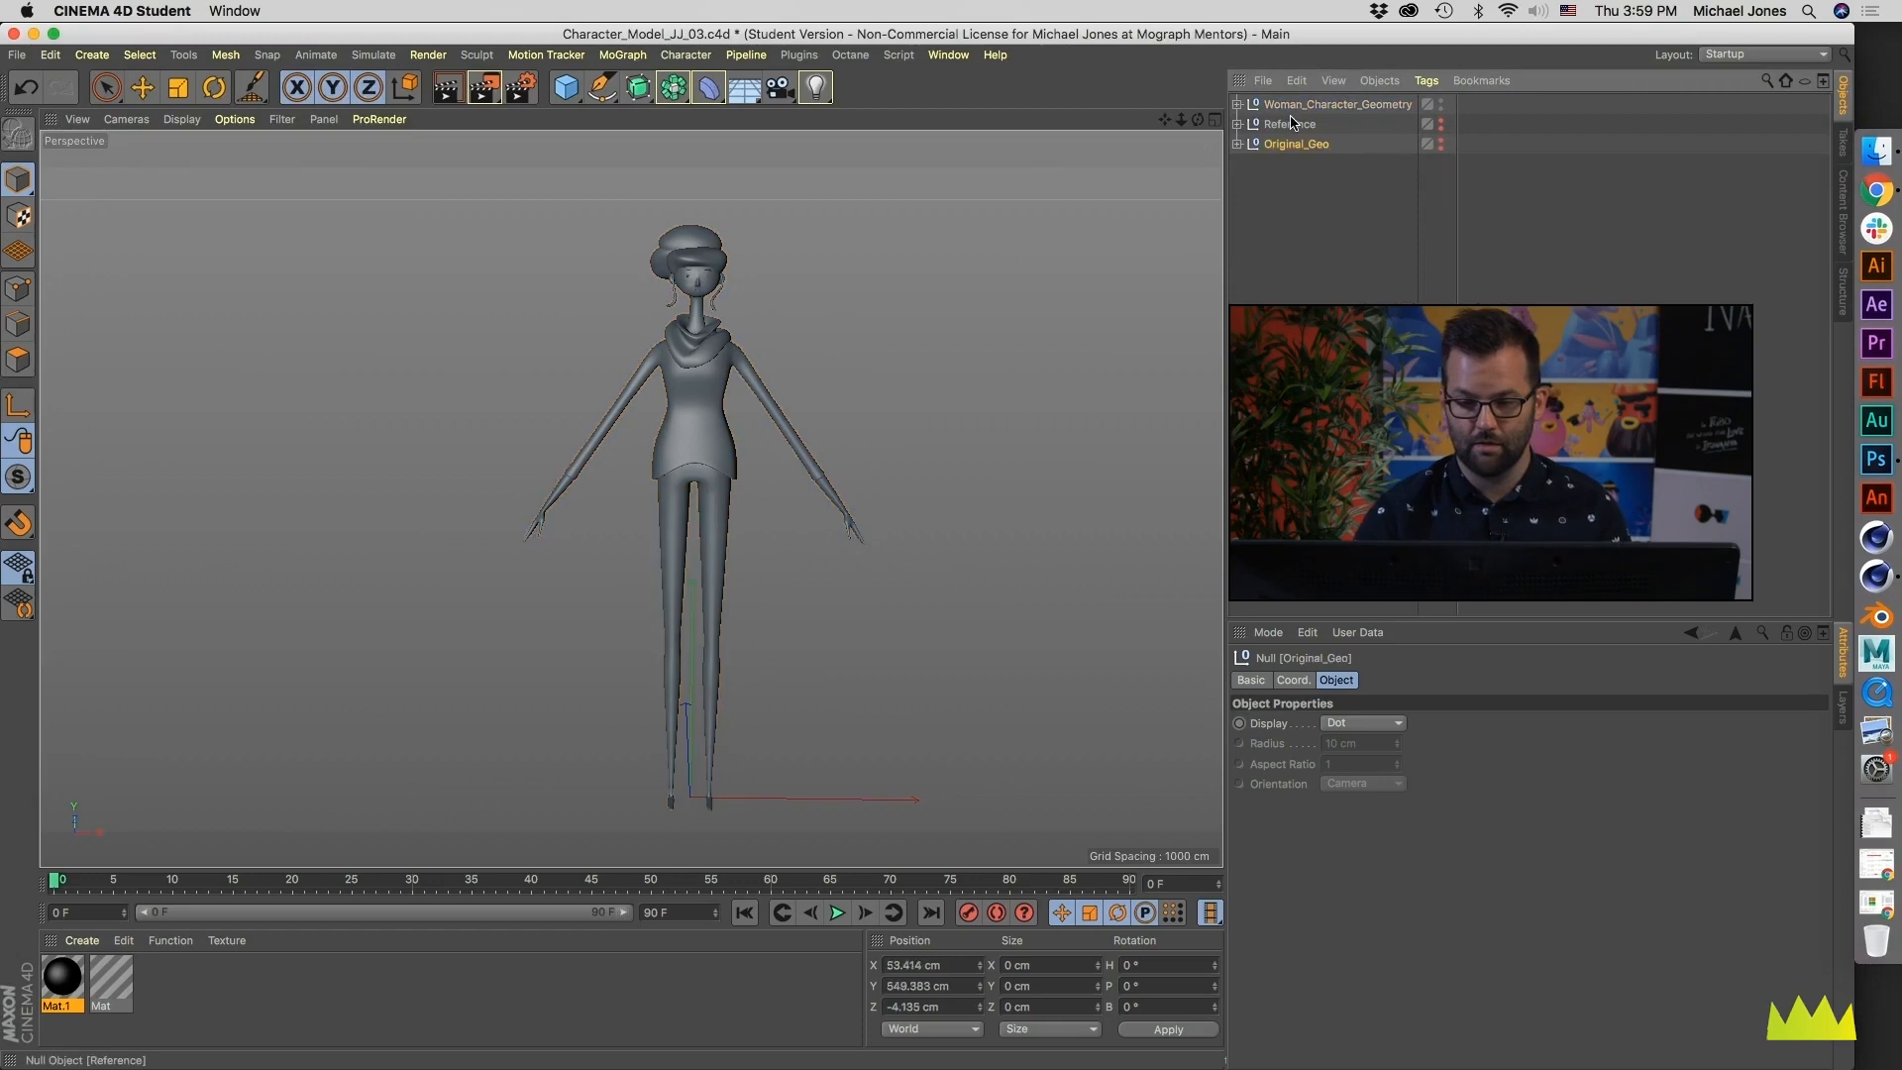
left_click(1314, 229)
left_click(15, 56)
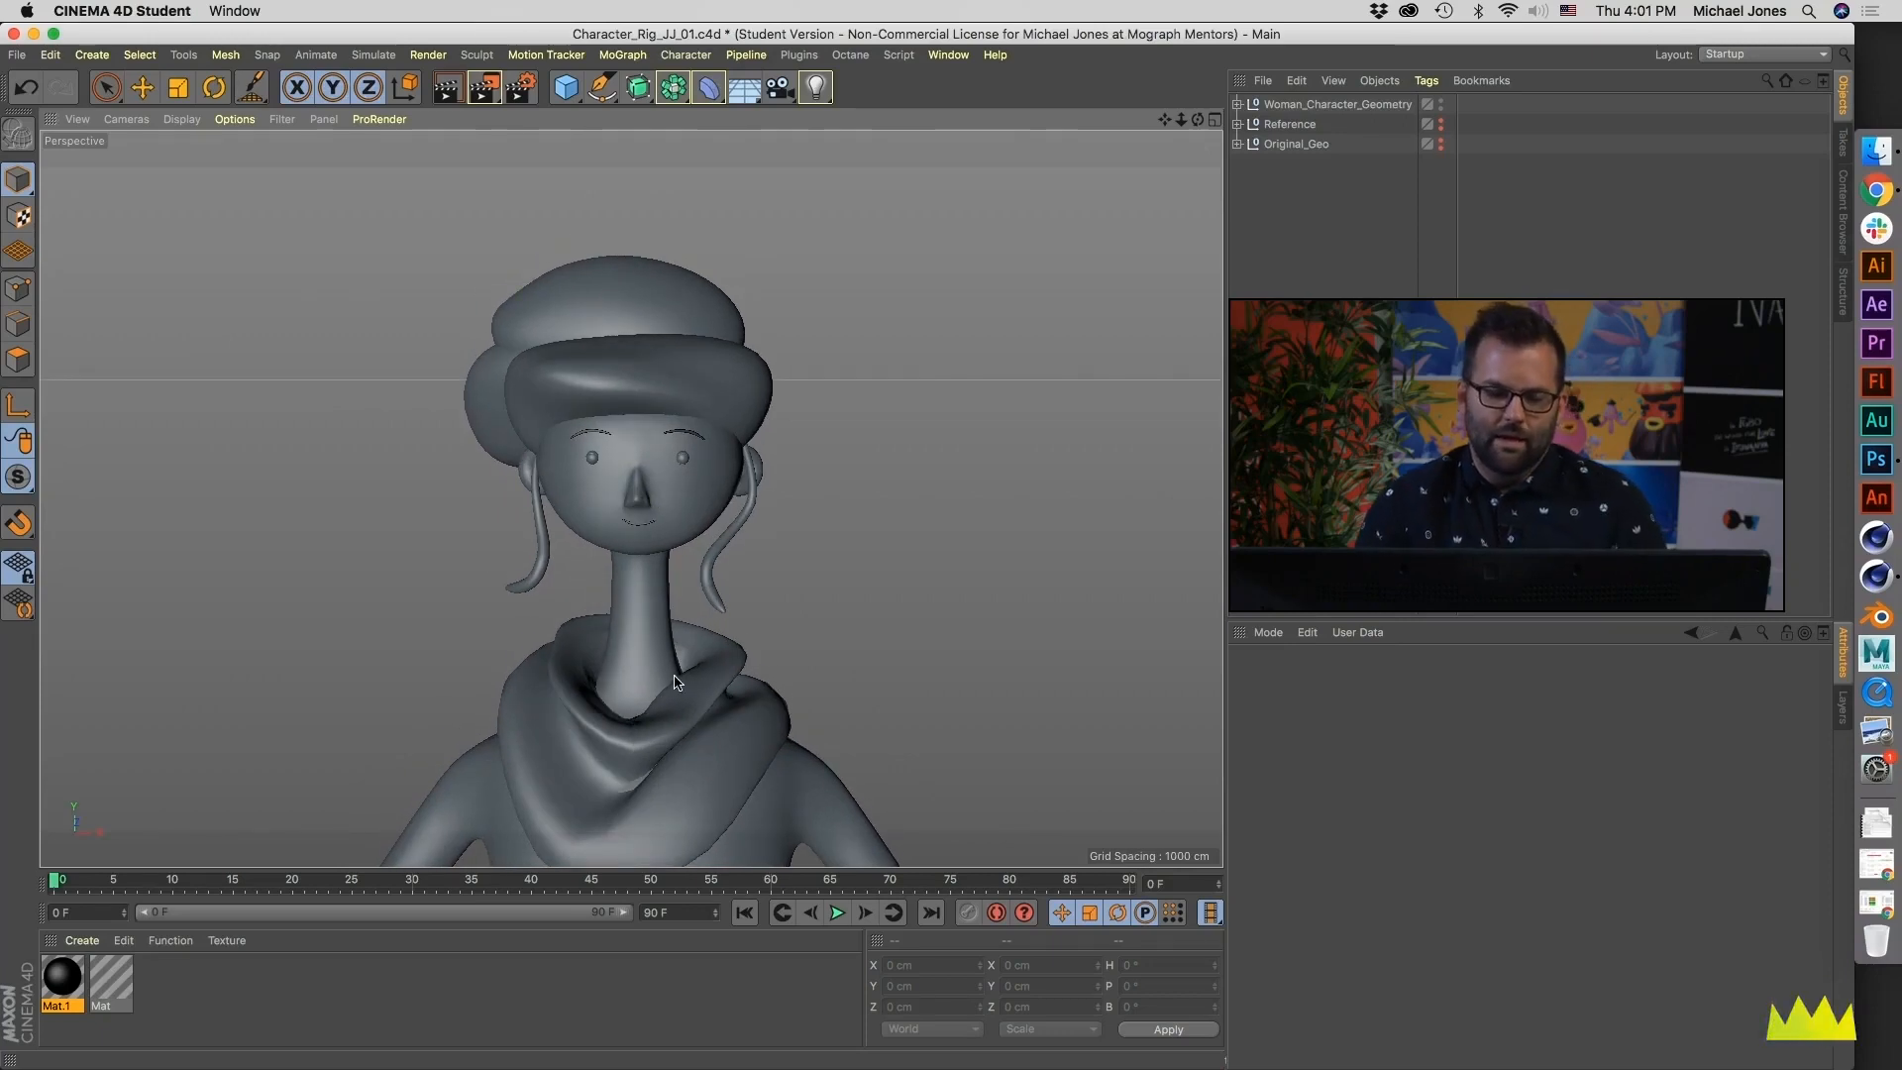
- Show the wireframe lines over the shaded model in the Perspective view and check the head and torso
middle_click_drag(675, 683, 695, 623, "alt")
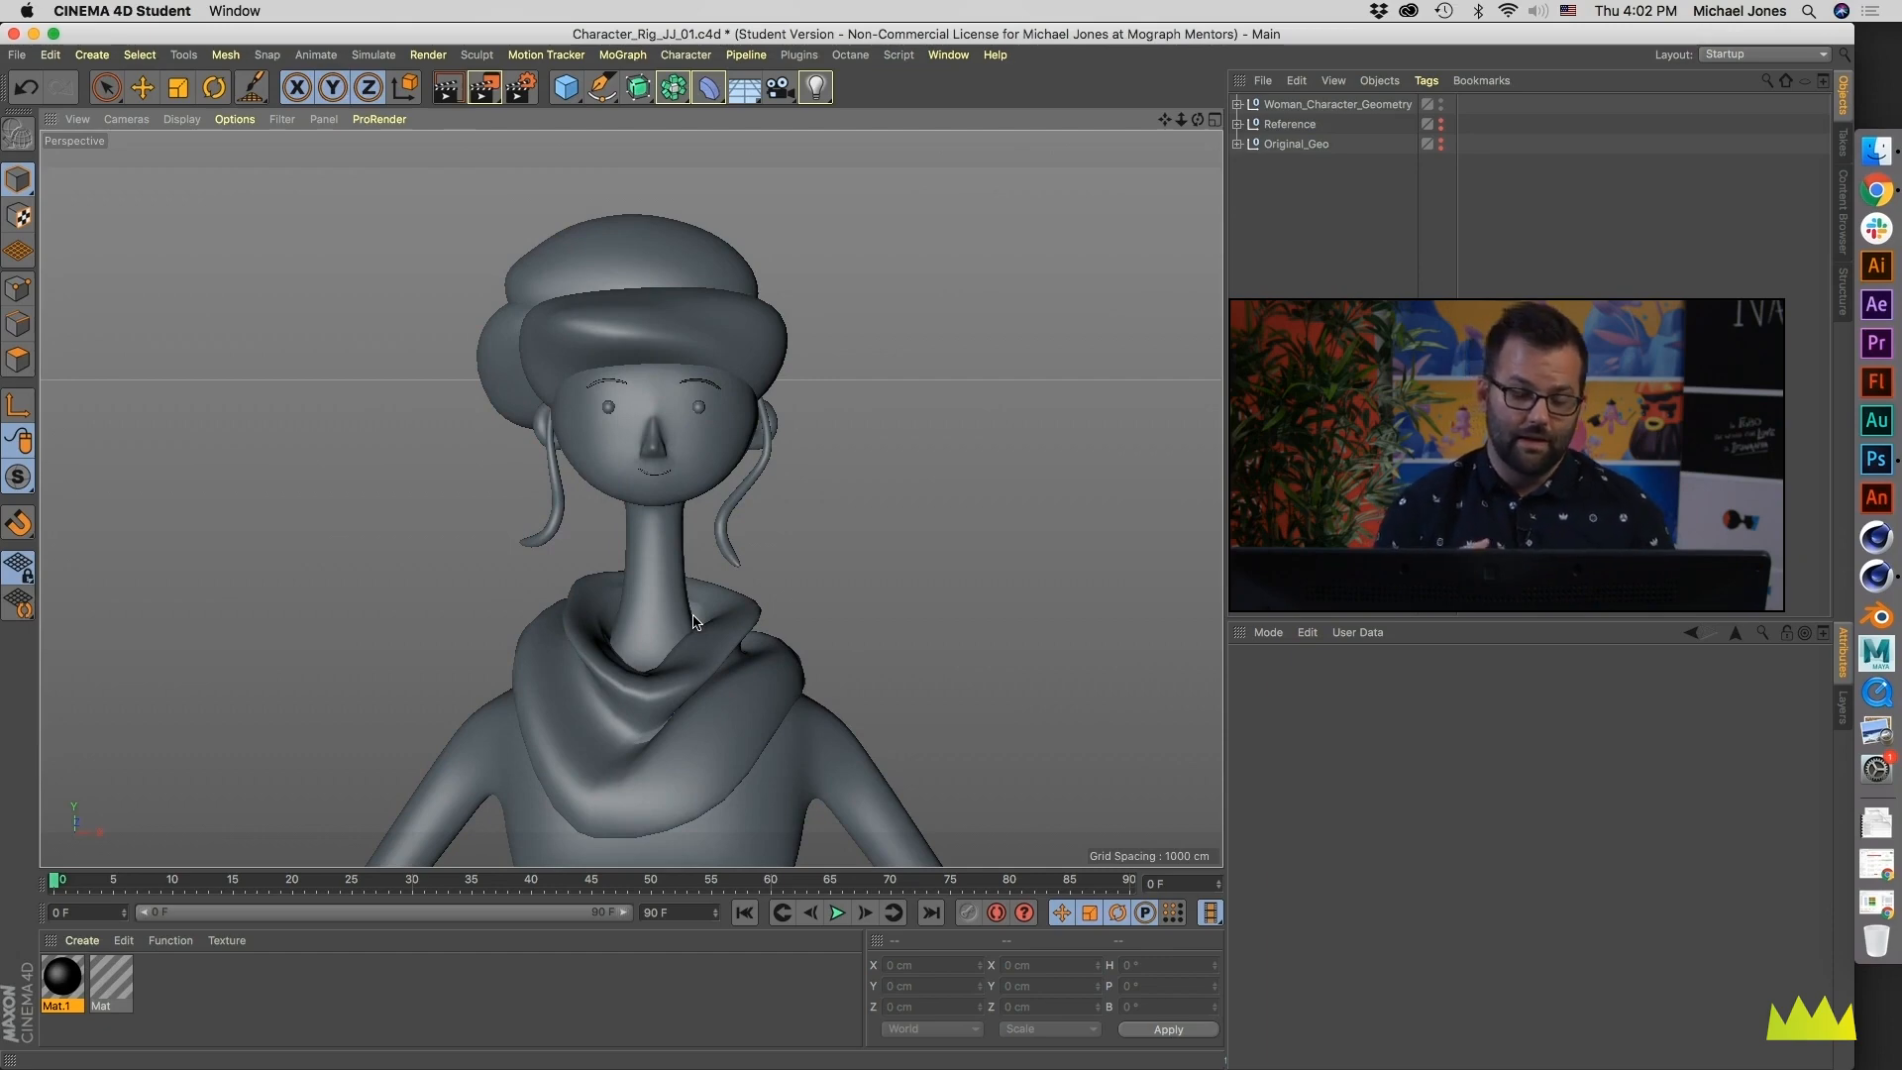
left_click(181, 119)
left_click(218, 212)
left_click_drag(628, 281, 496, 356, "alt")
middle_click_drag(634, 570, 632, 476, "alt")
mouse_move(599, 319)
left_mouse_down("alt")
mouse_move(657, 320)
mouse_move(622, 319)
left_mouse_up("alt")
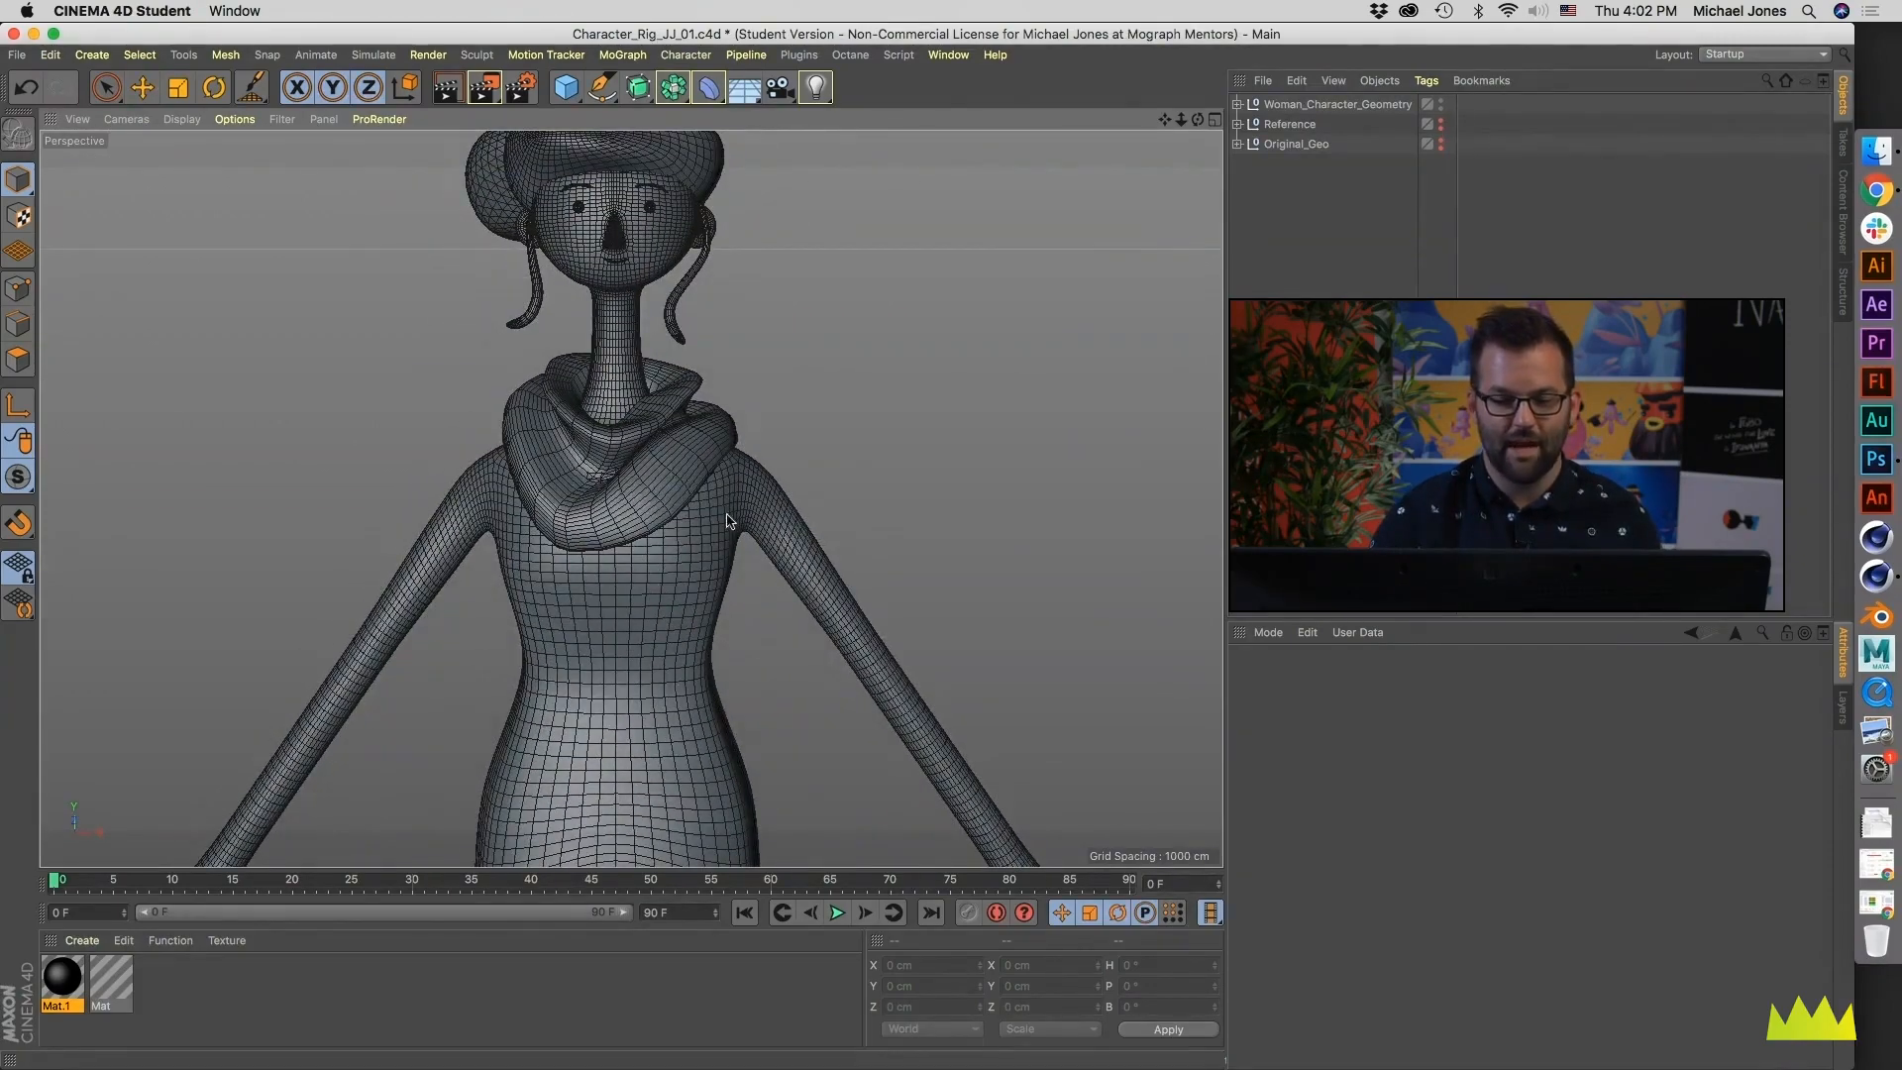
- Hide the background reference picture in the Front view
middle_click(876, 732)
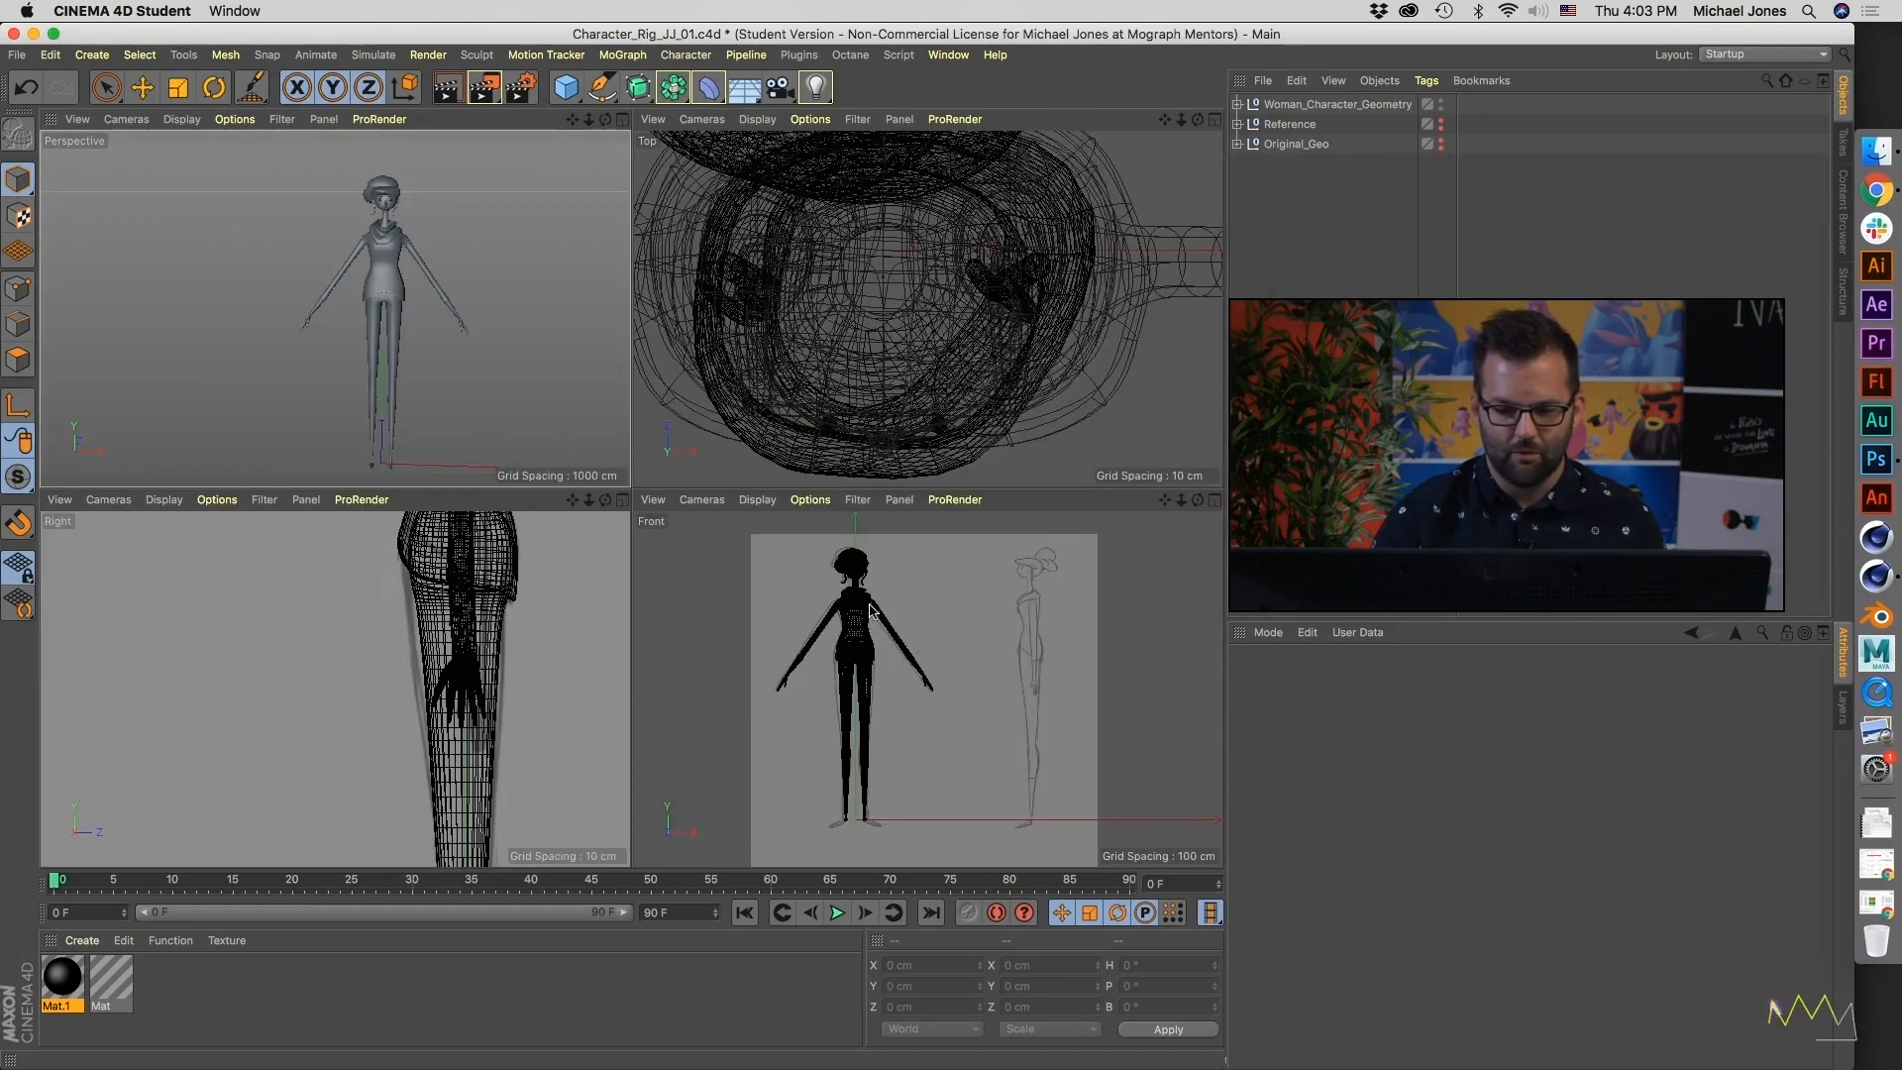
middle_click(906, 639)
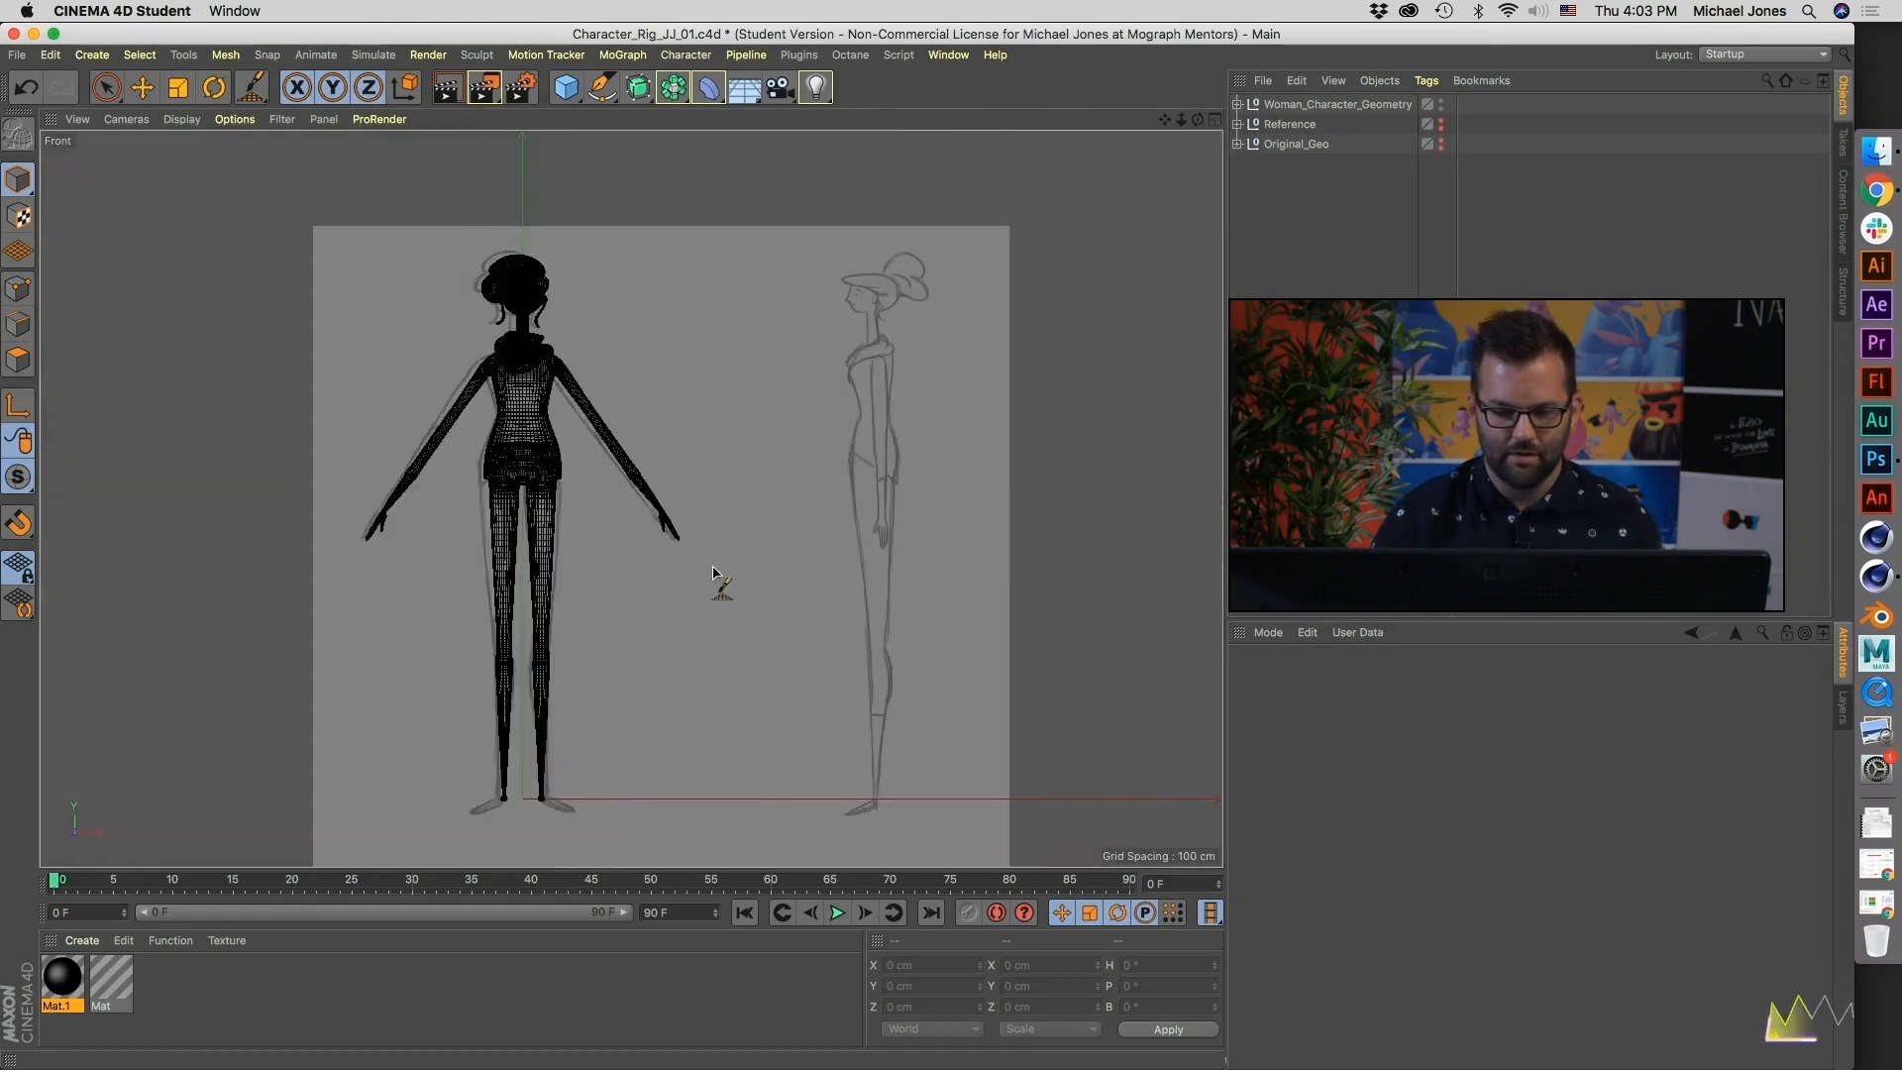
middle_click_drag(712, 572, 841, 523, "alt")
key("shift+v")
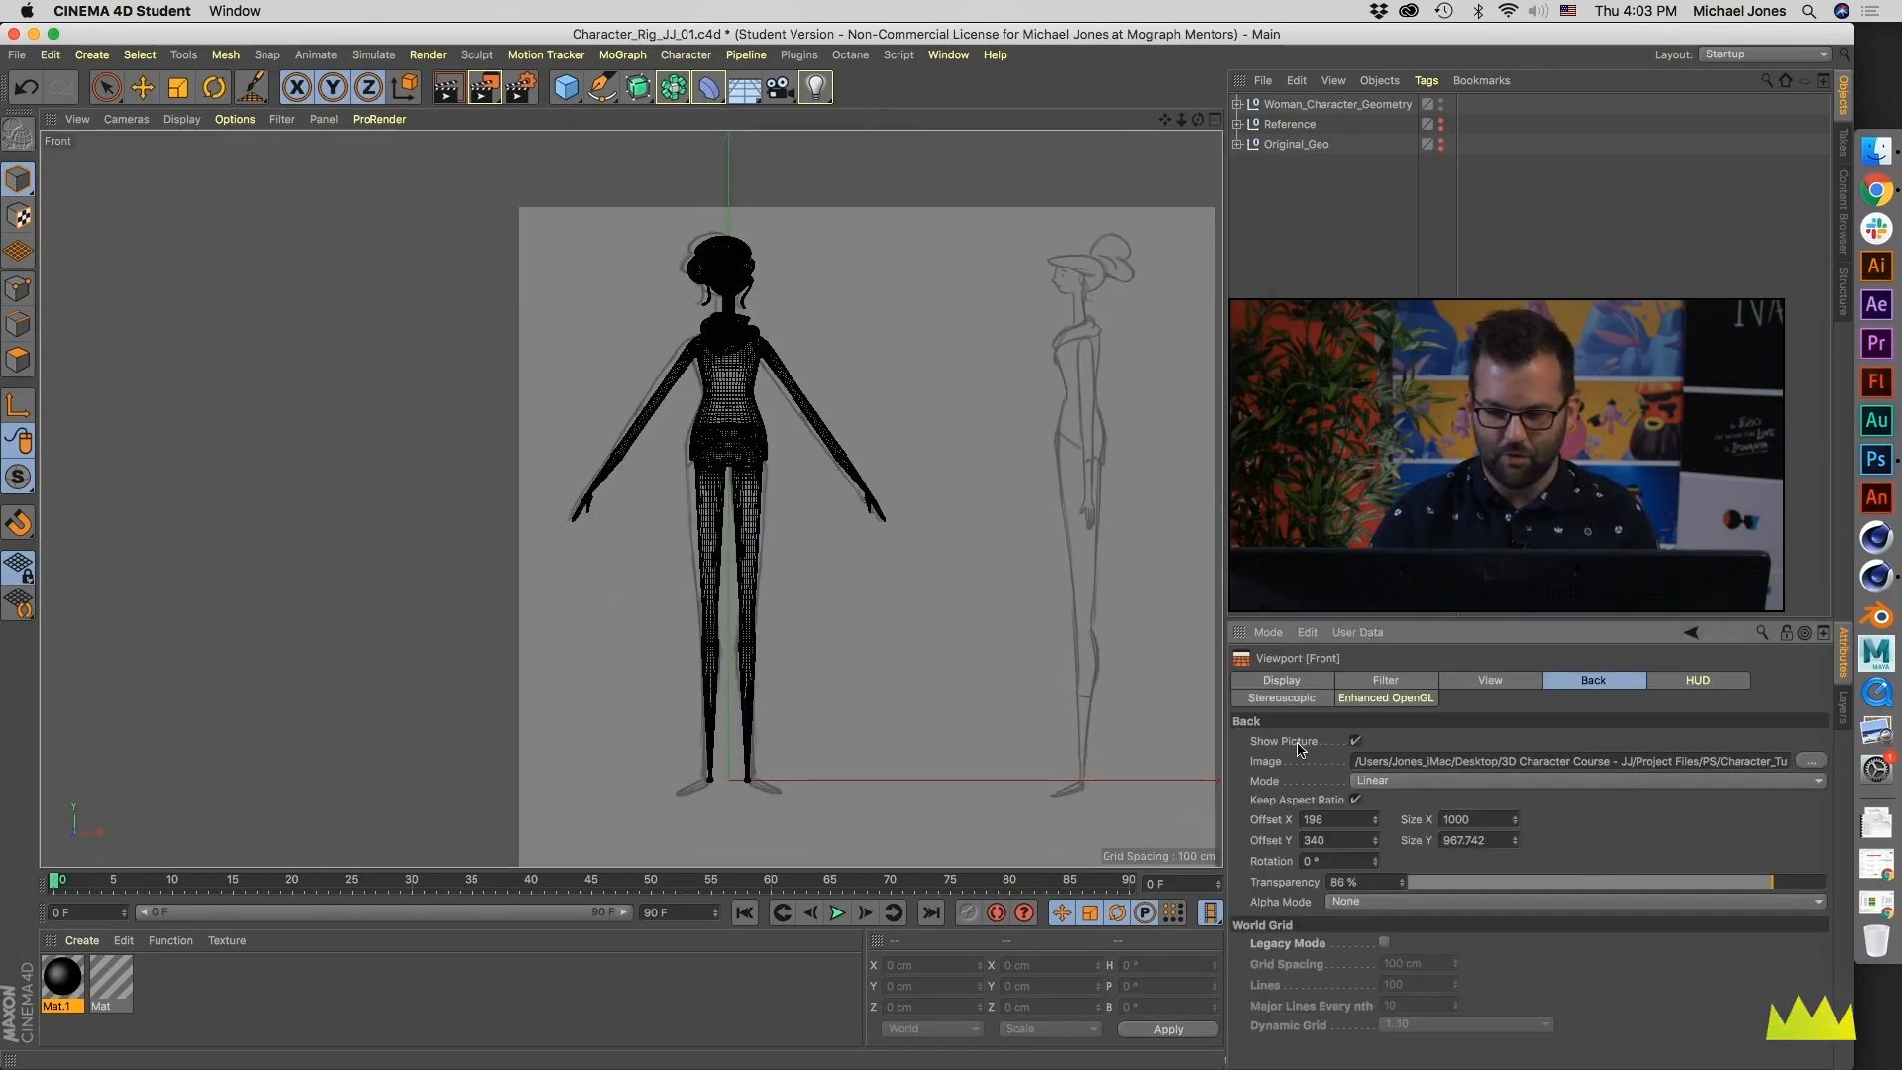
left_click(1354, 742)
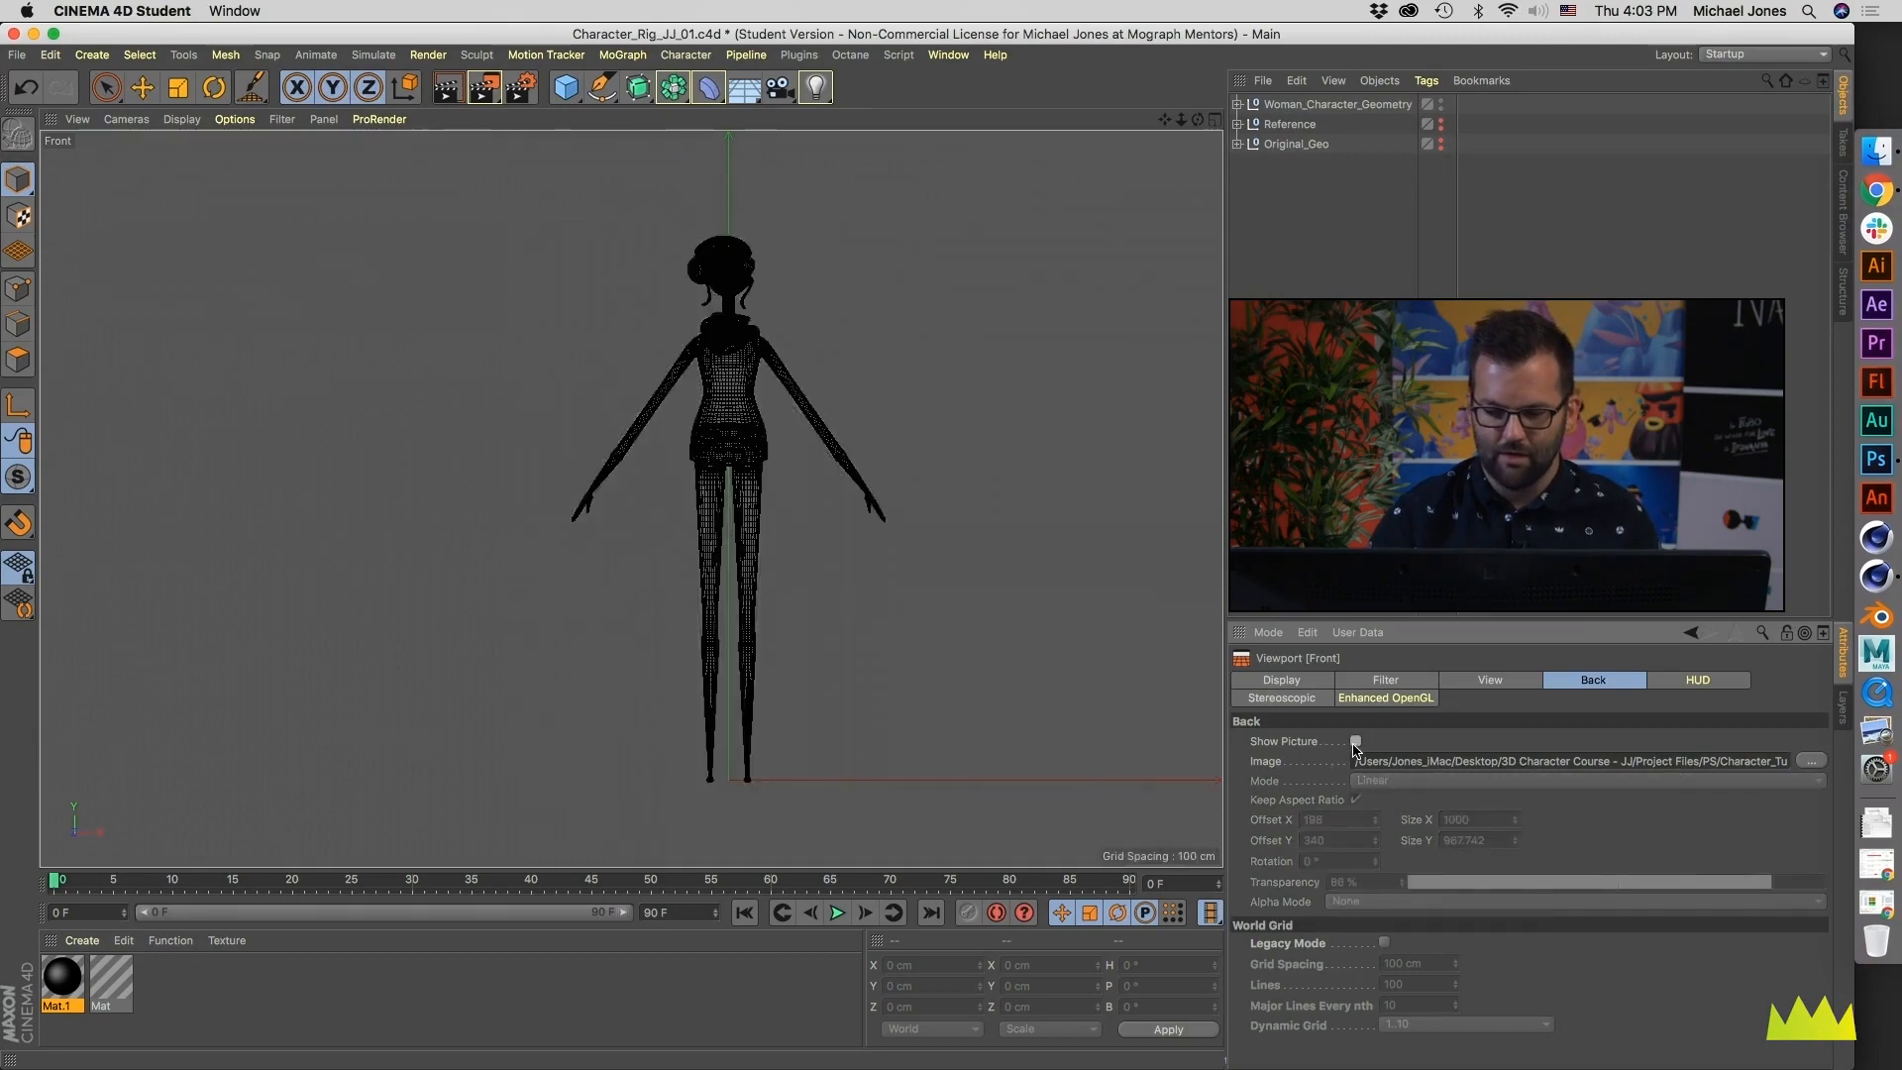
- Hide the background reference picture in the Right view
middle_click(817, 649)
middle_click(382, 666)
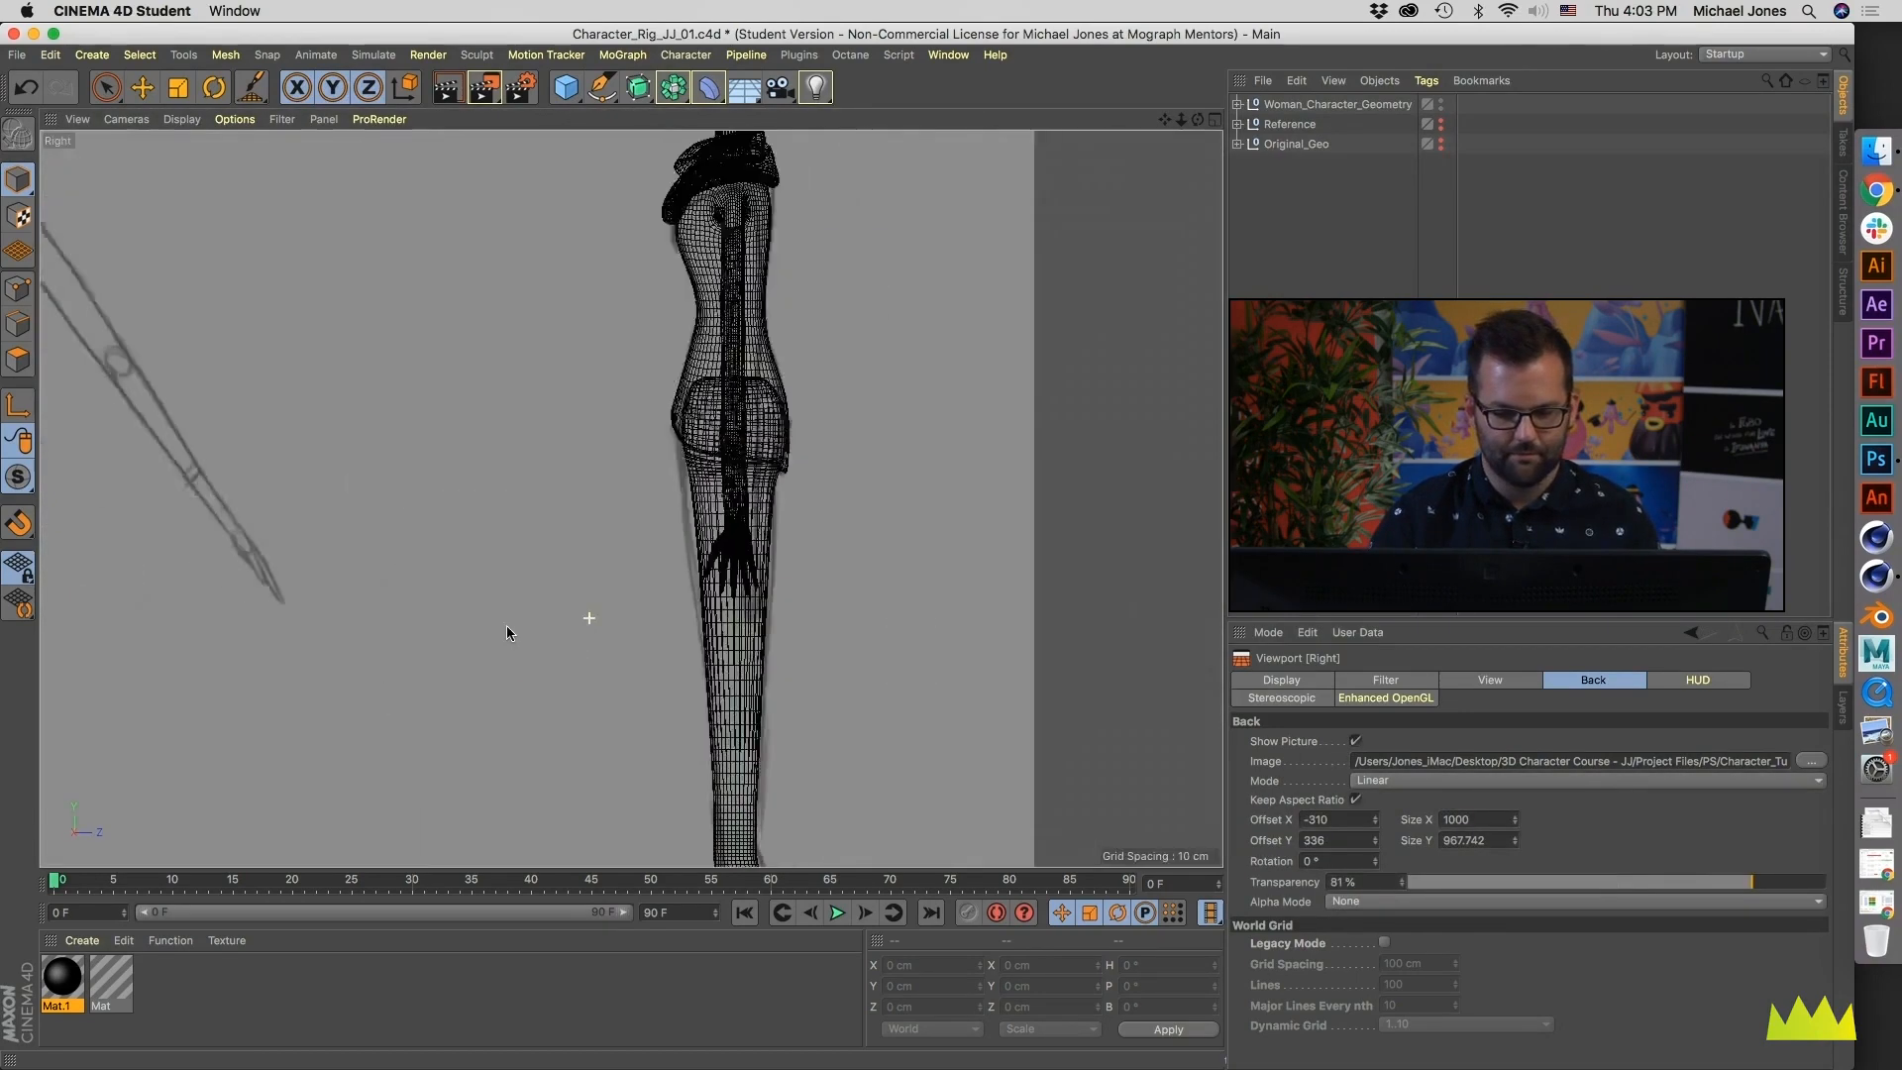
left_click(1354, 741)
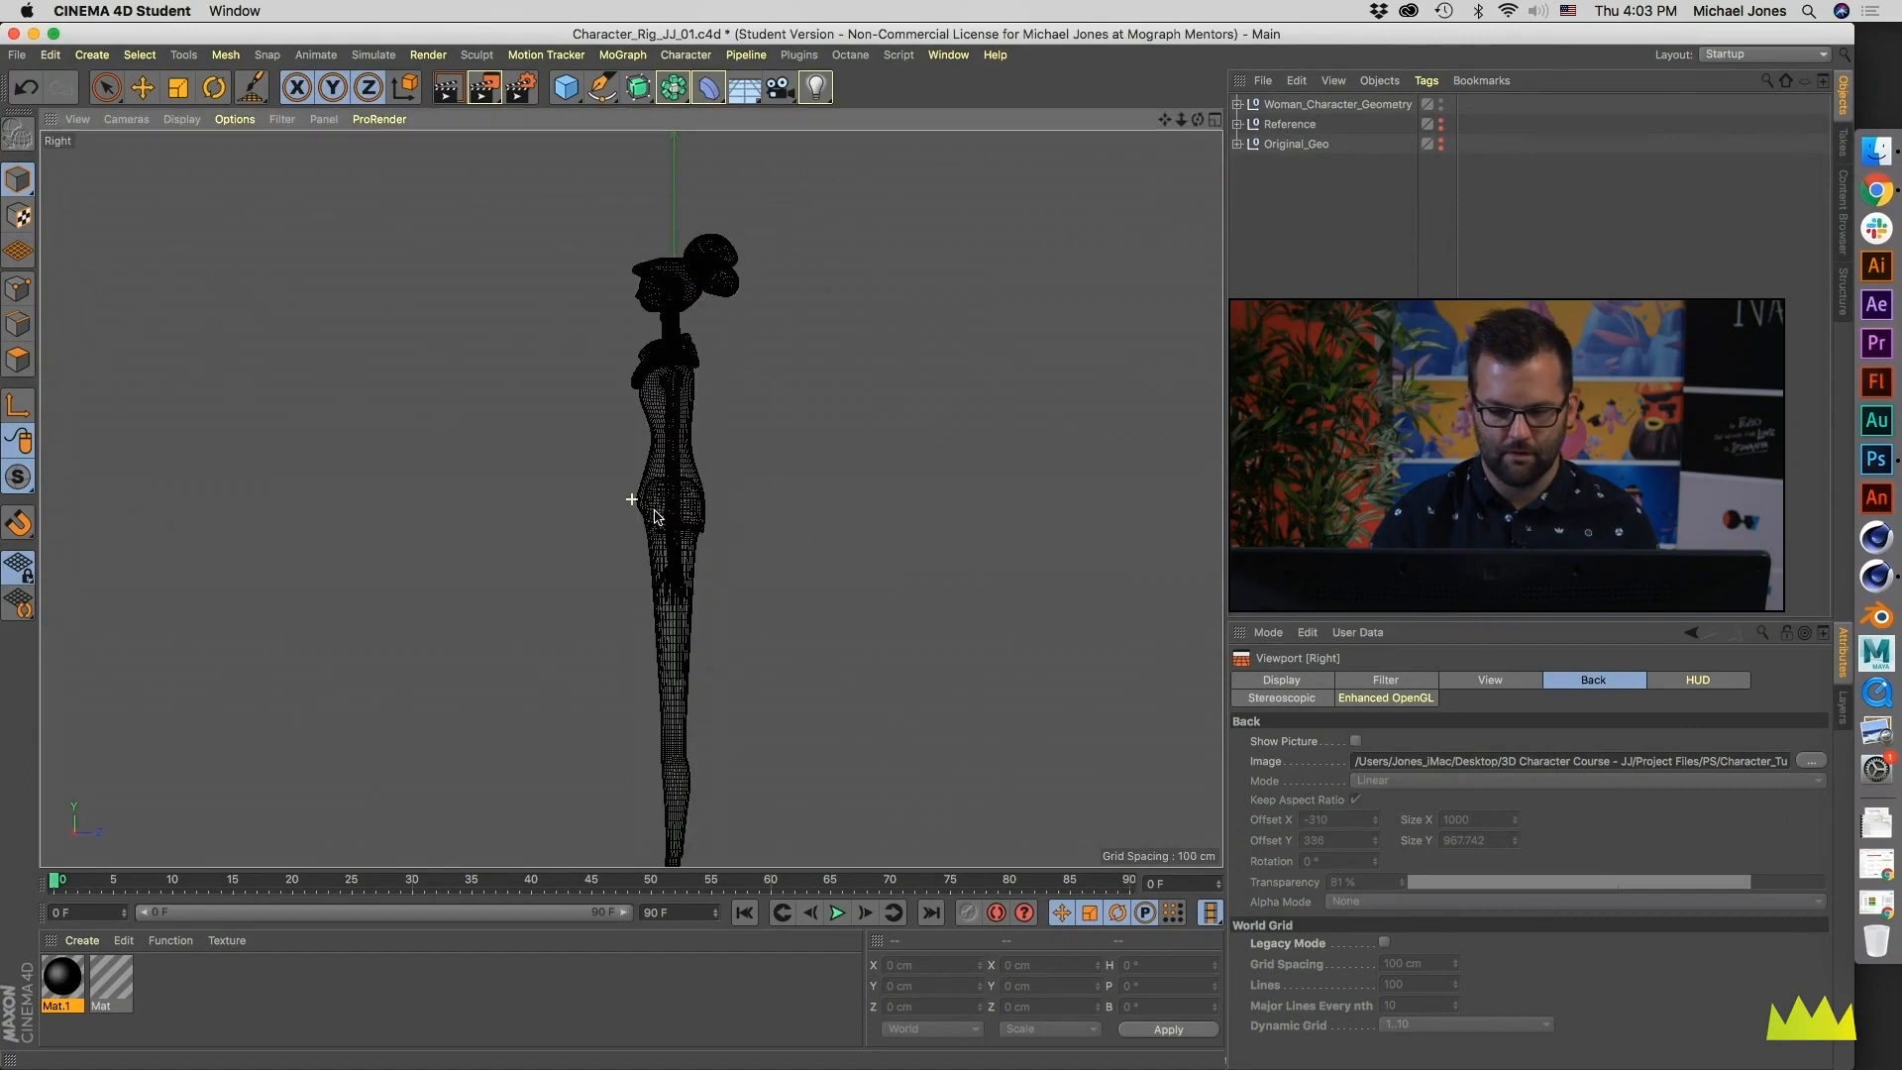
- Examine the character's side profile in the Right view, from the head down to the feet
middle_click_drag(706, 525, 609, 510, "alt")
scroll(608, 511, "up", 5)
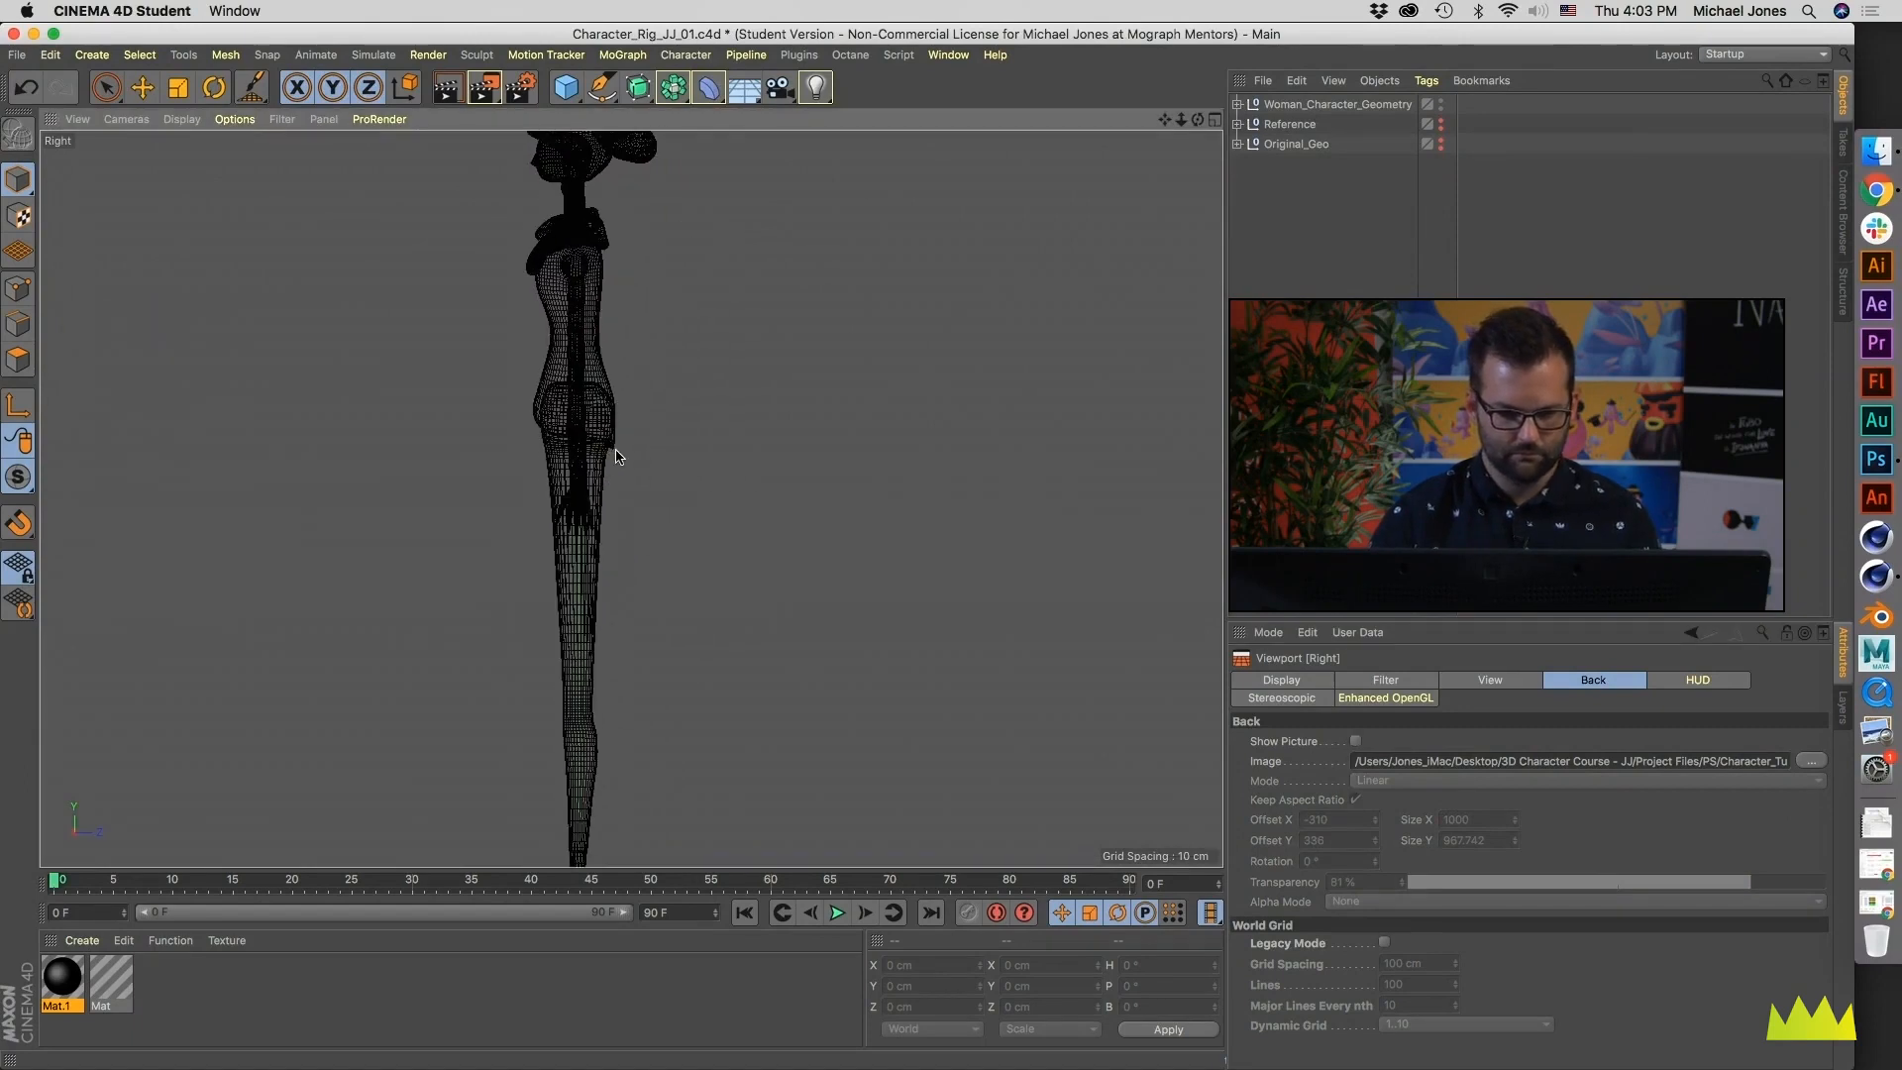
scroll(654, 476, "down", 4)
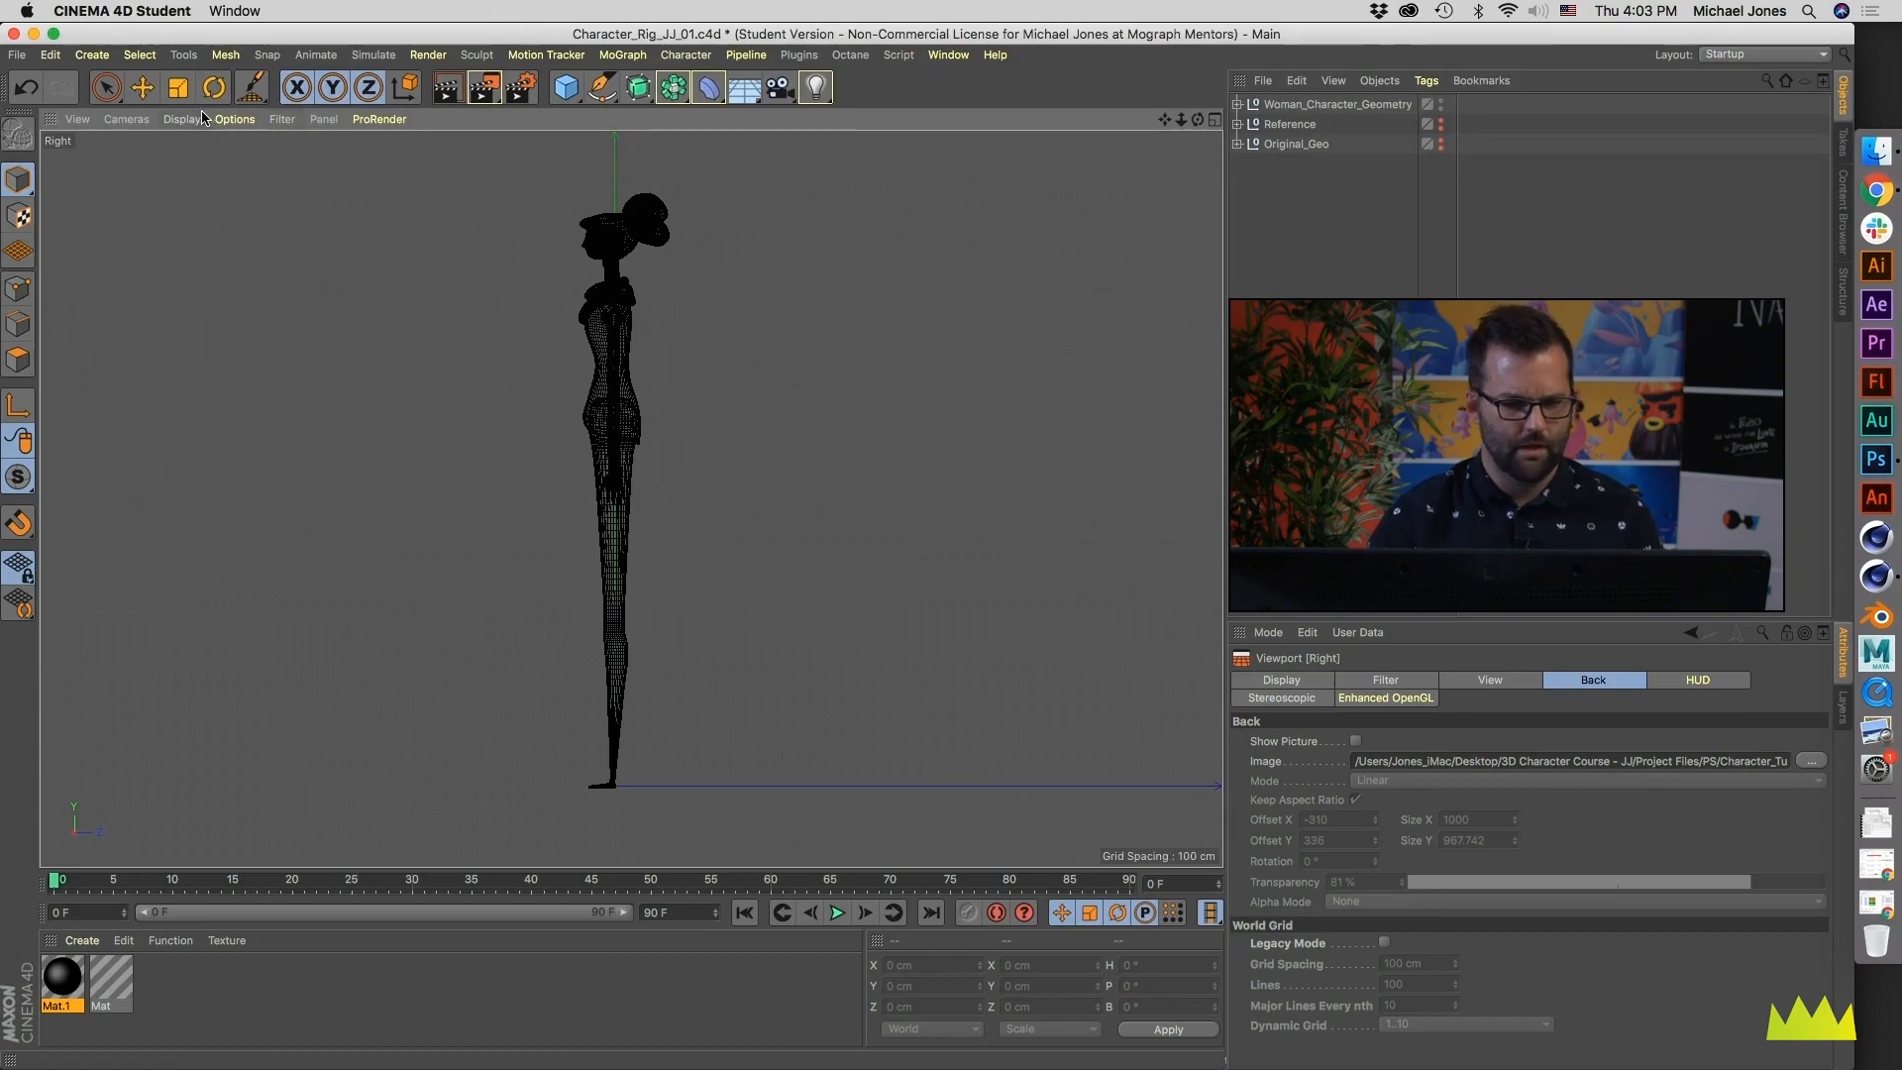
scroll(668, 262, "up", 6)
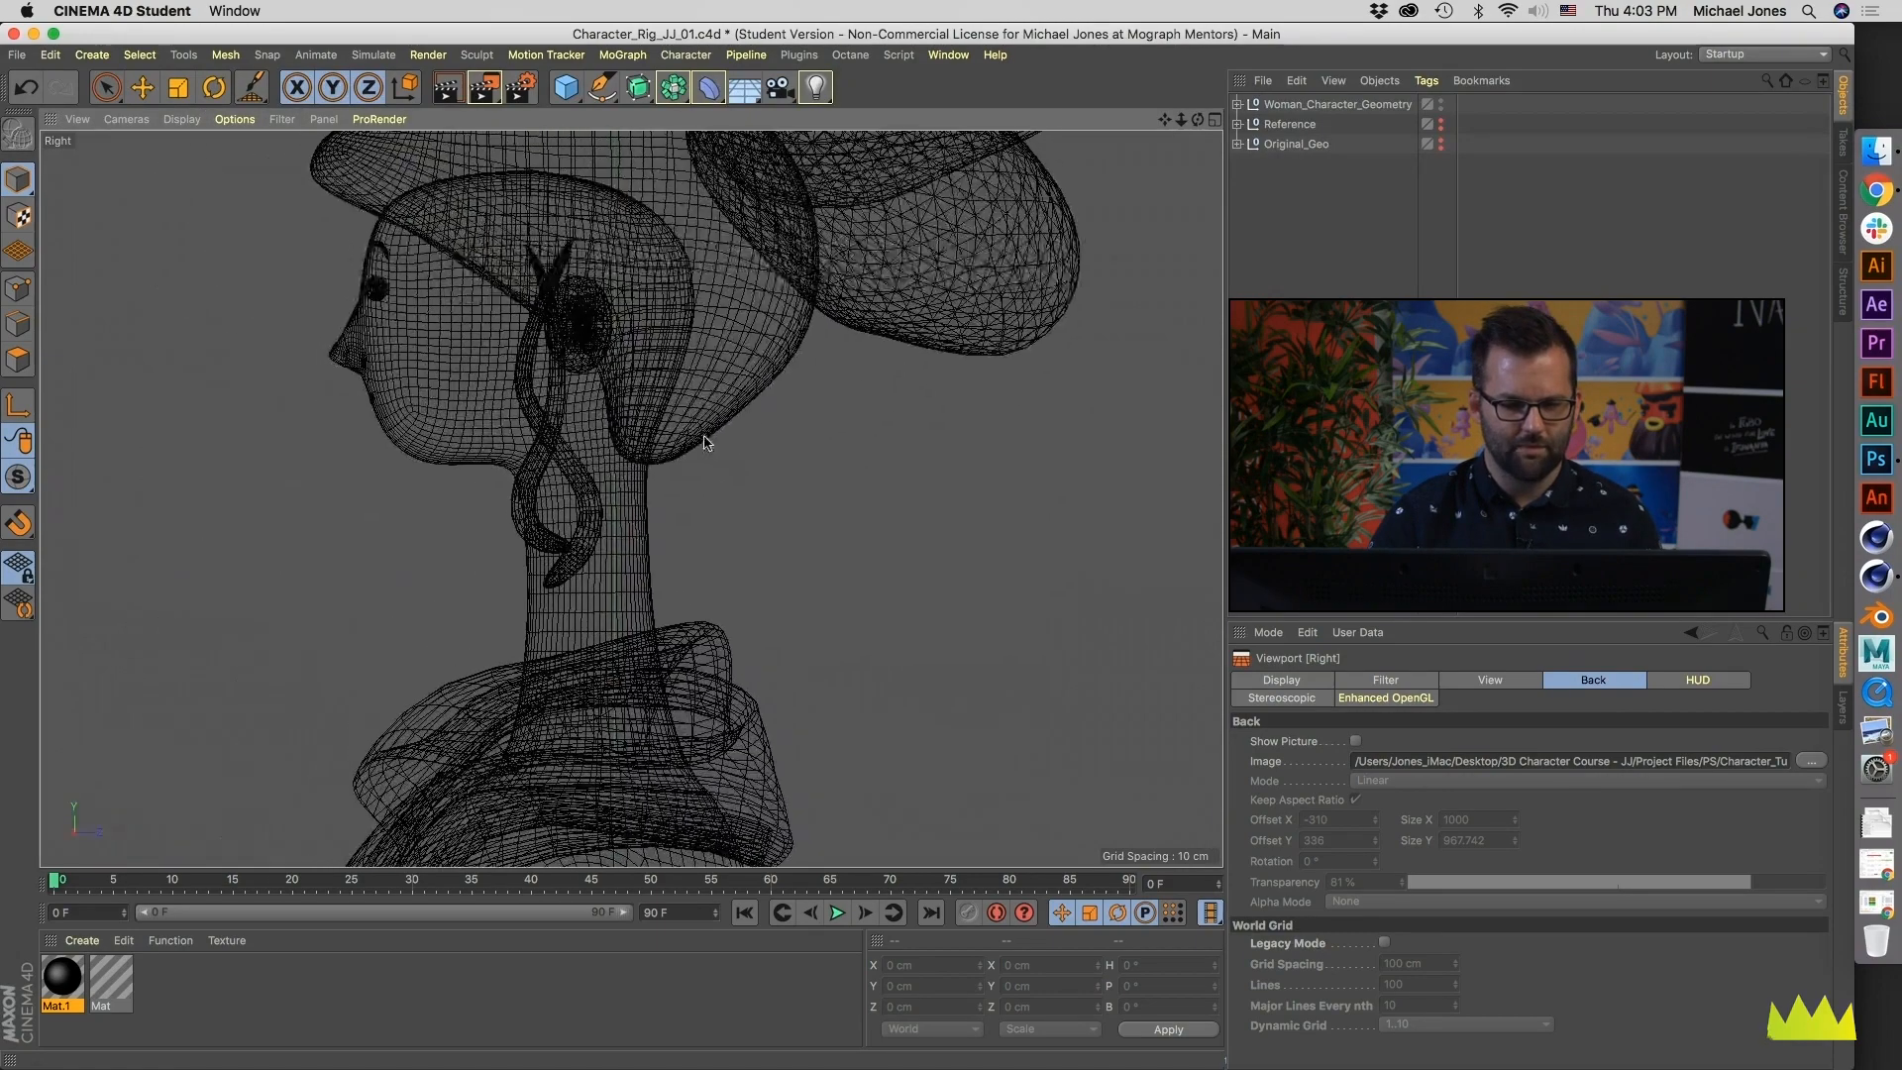
scroll(636, 400, "down", 3)
scroll(636, 400, "up", 2)
scroll(560, 426, "down", 5)
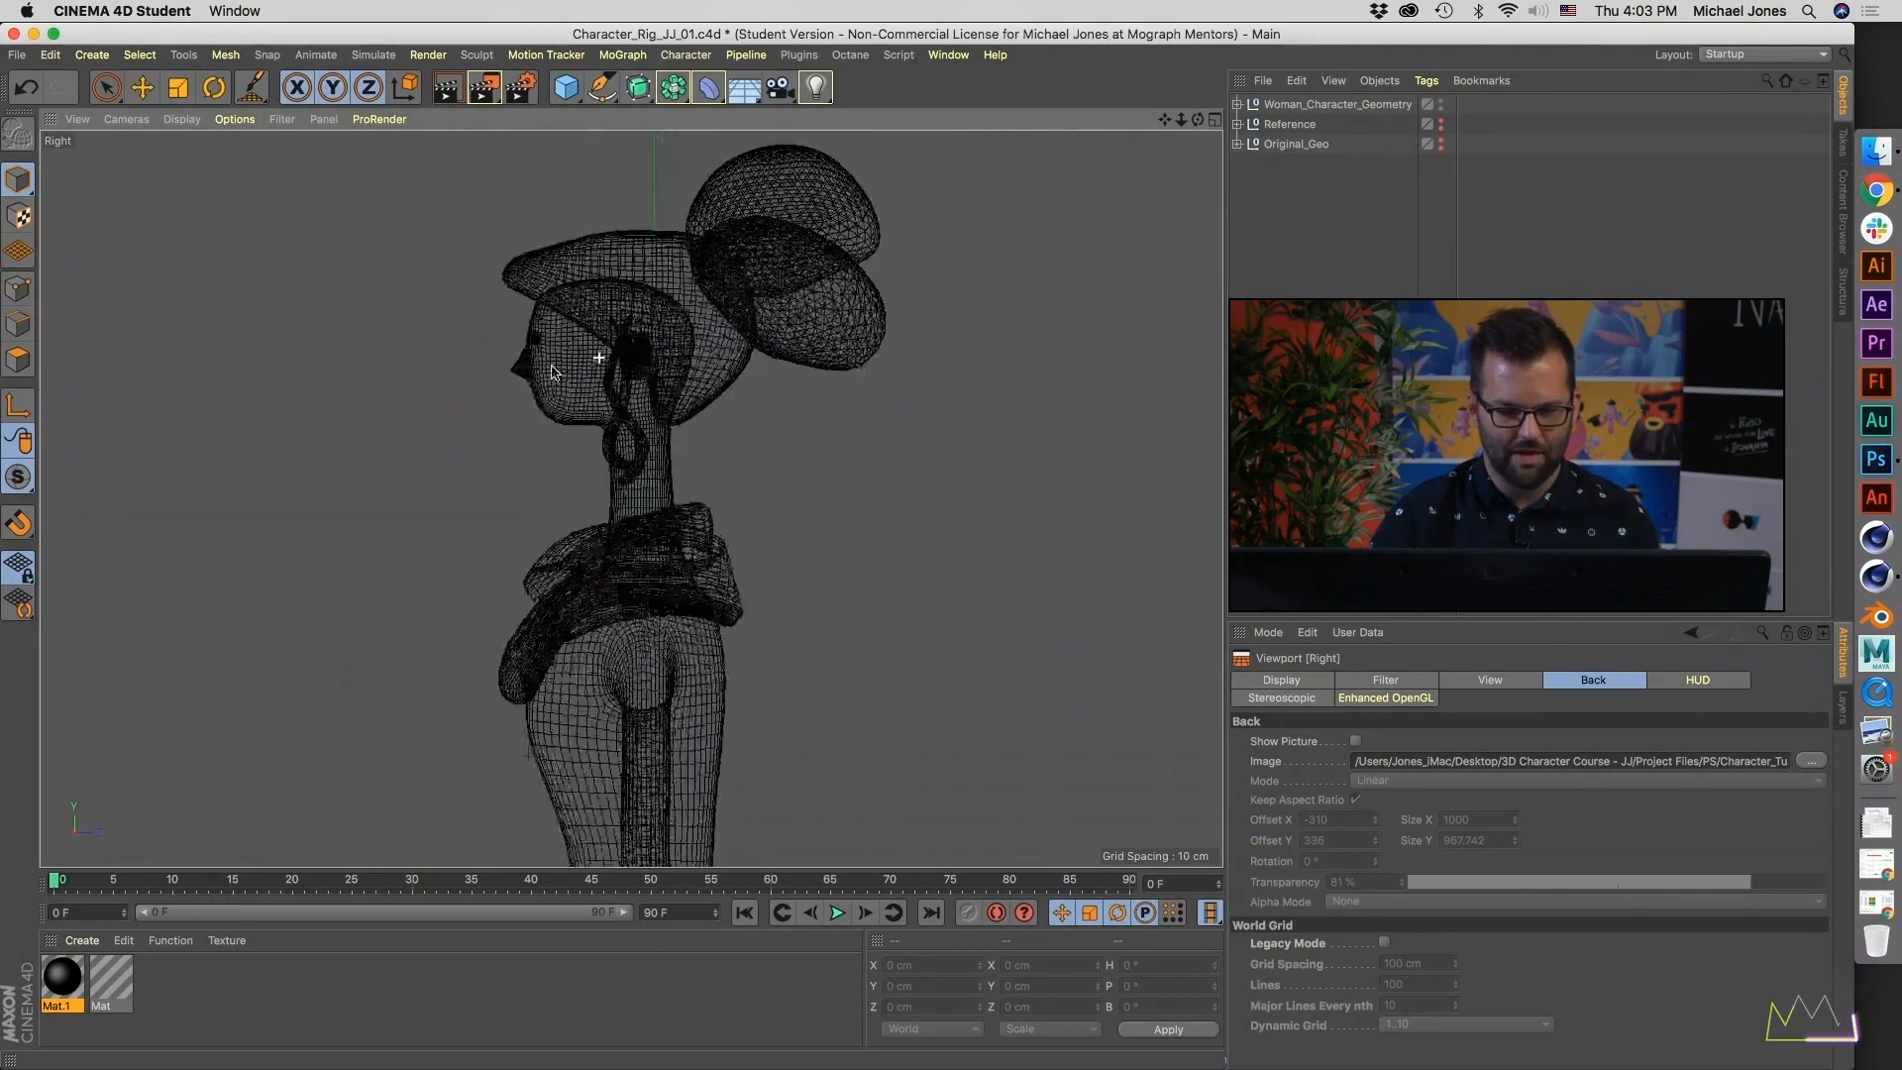
middle_click_drag(574, 441, 561, 374, "alt")
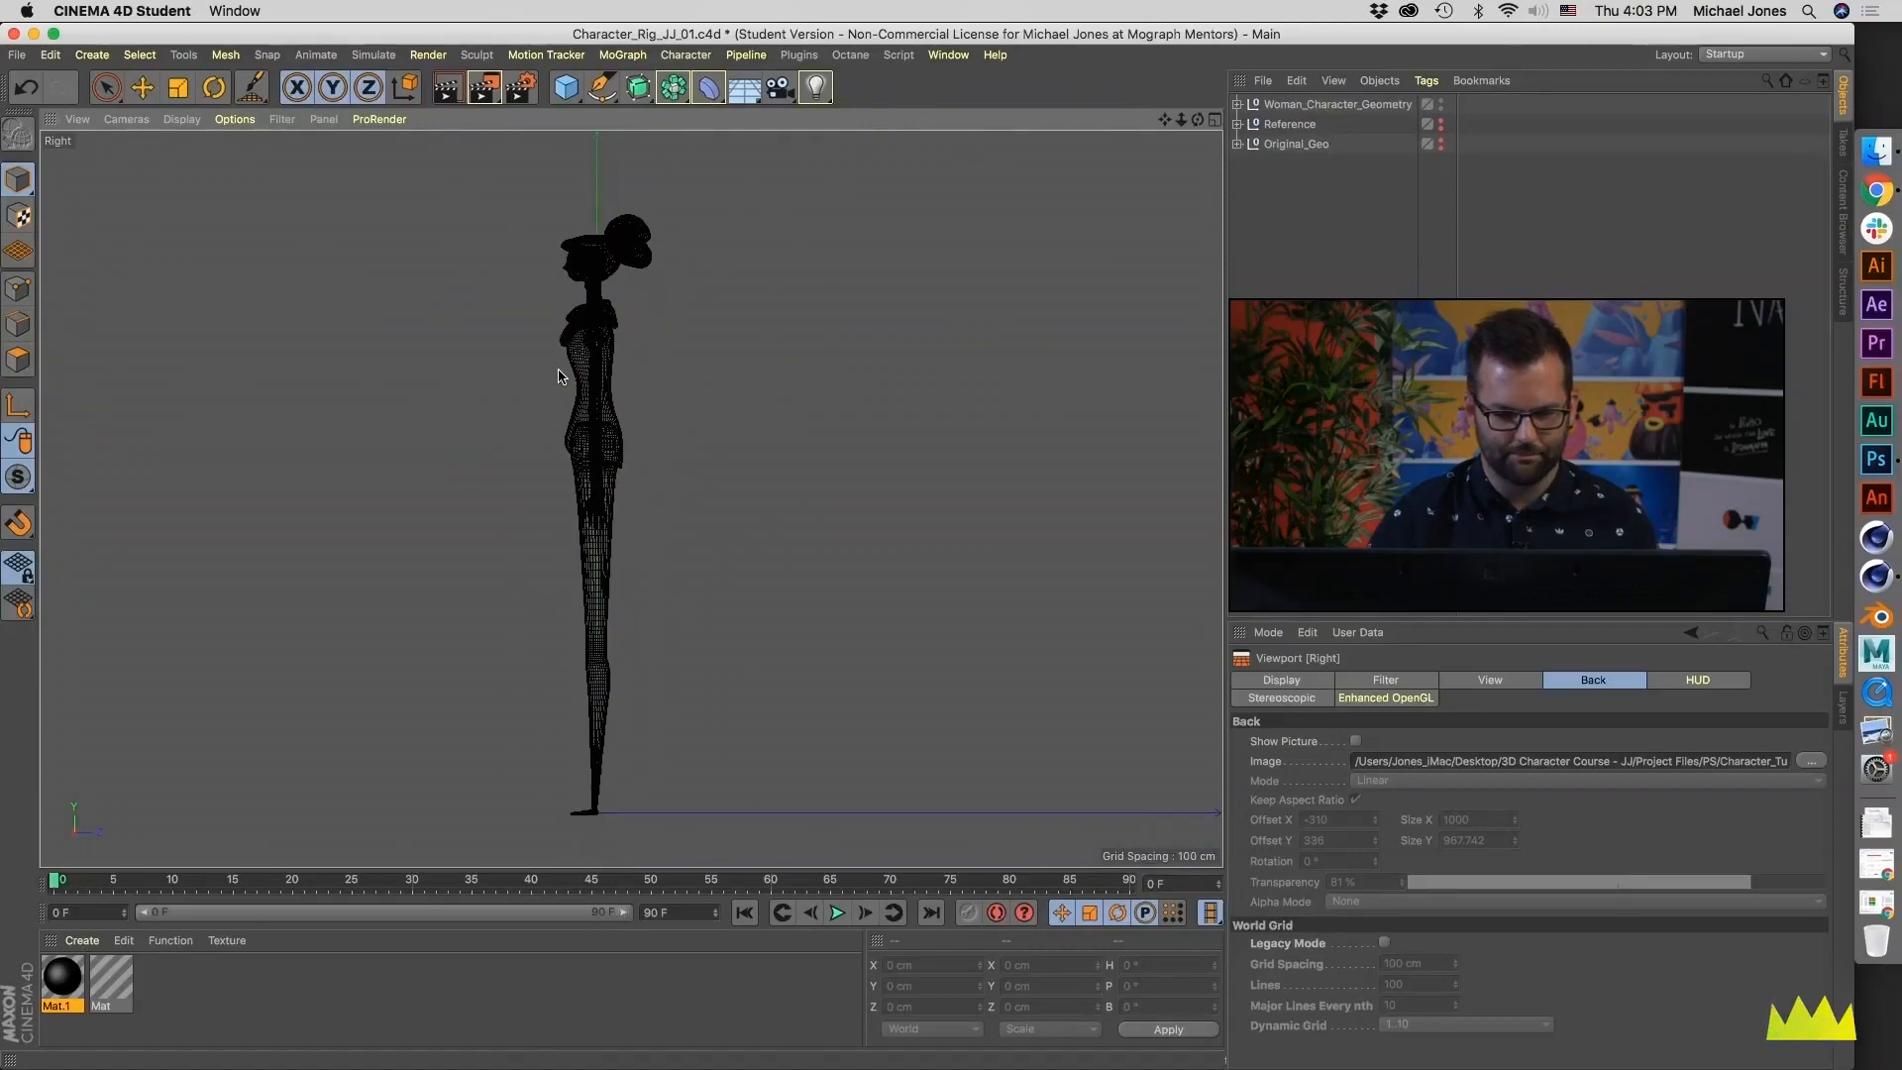
- Return to the four-view layout and frame the character in the Top and Front views
middle_click(577, 372)
middle_click_drag(929, 668, 864, 666, "alt")
right_click_drag(871, 654, 994, 654, "alt")
middle_click_drag(994, 654, 862, 785, "alt")
scroll(876, 285, "down", 10)
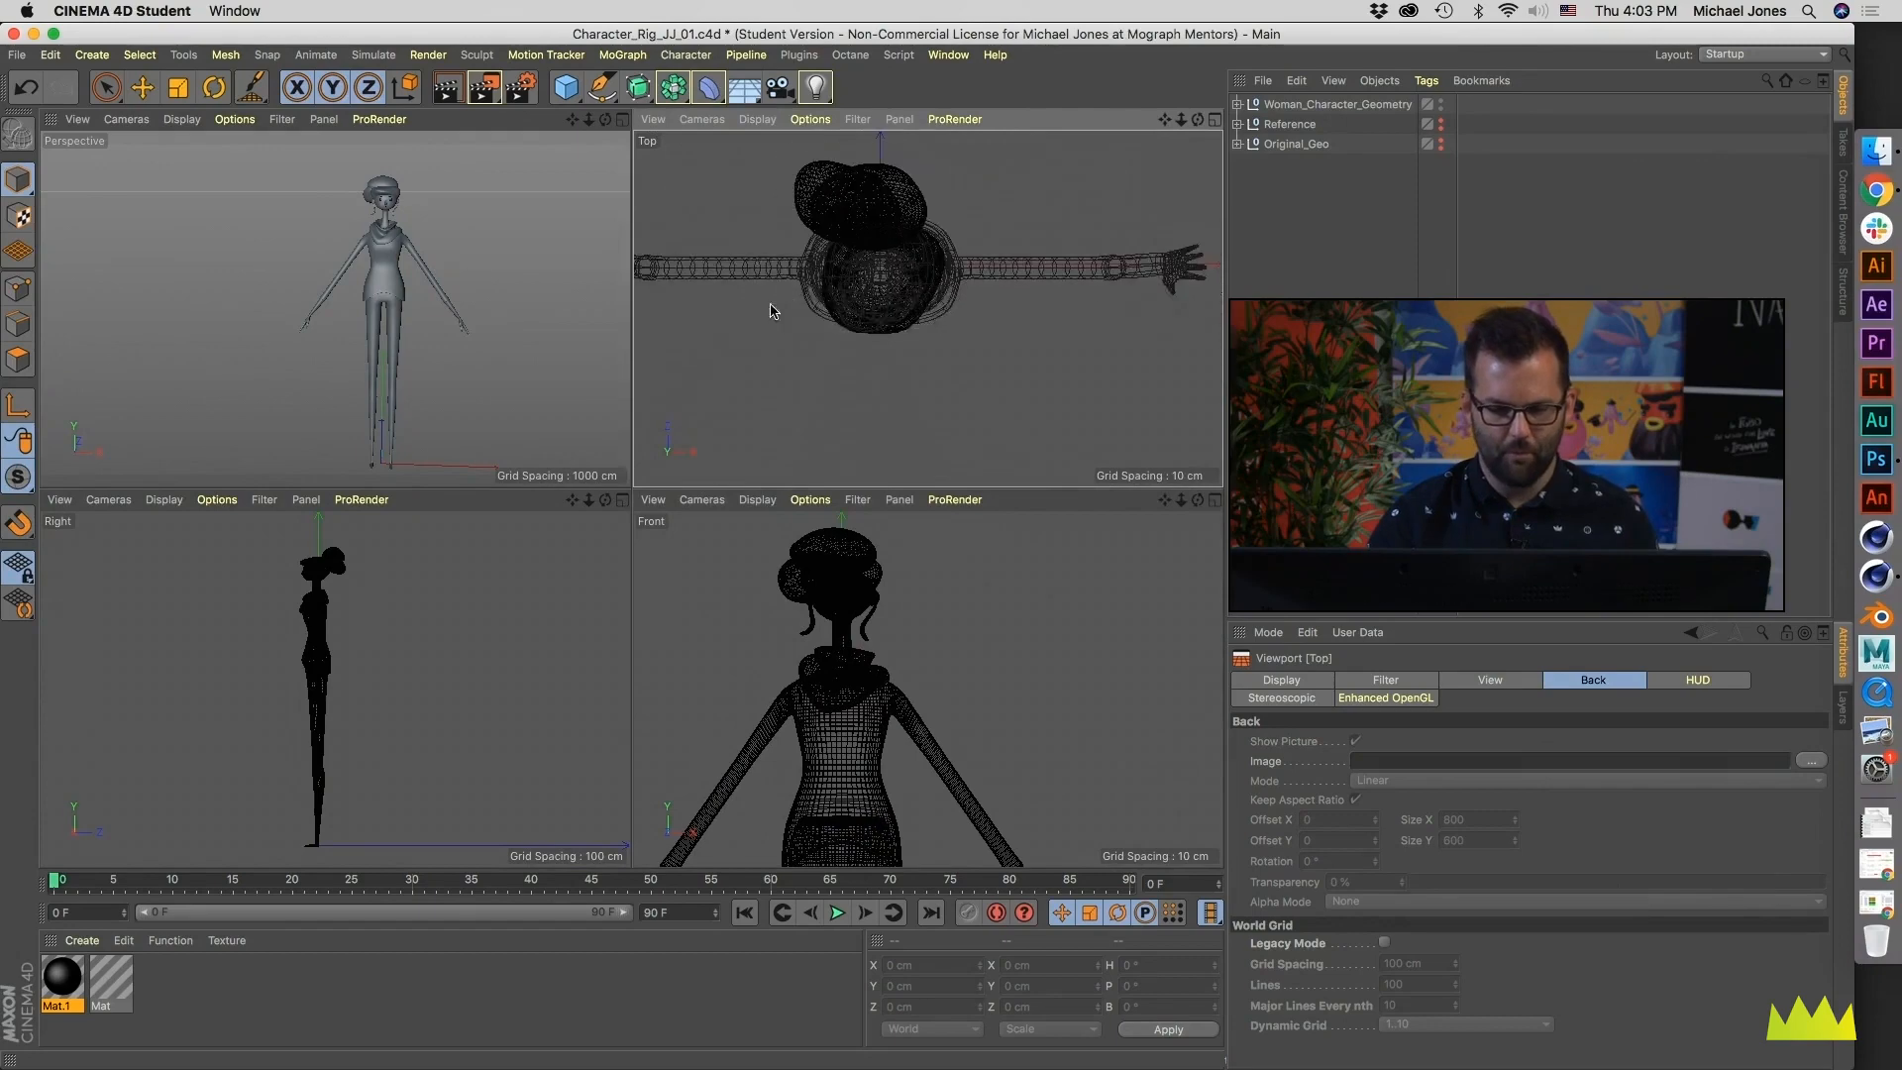
scroll(871, 317, "up", 2)
middle_click_drag(905, 767, 900, 635, "alt")
scroll(926, 682, "down", 2)
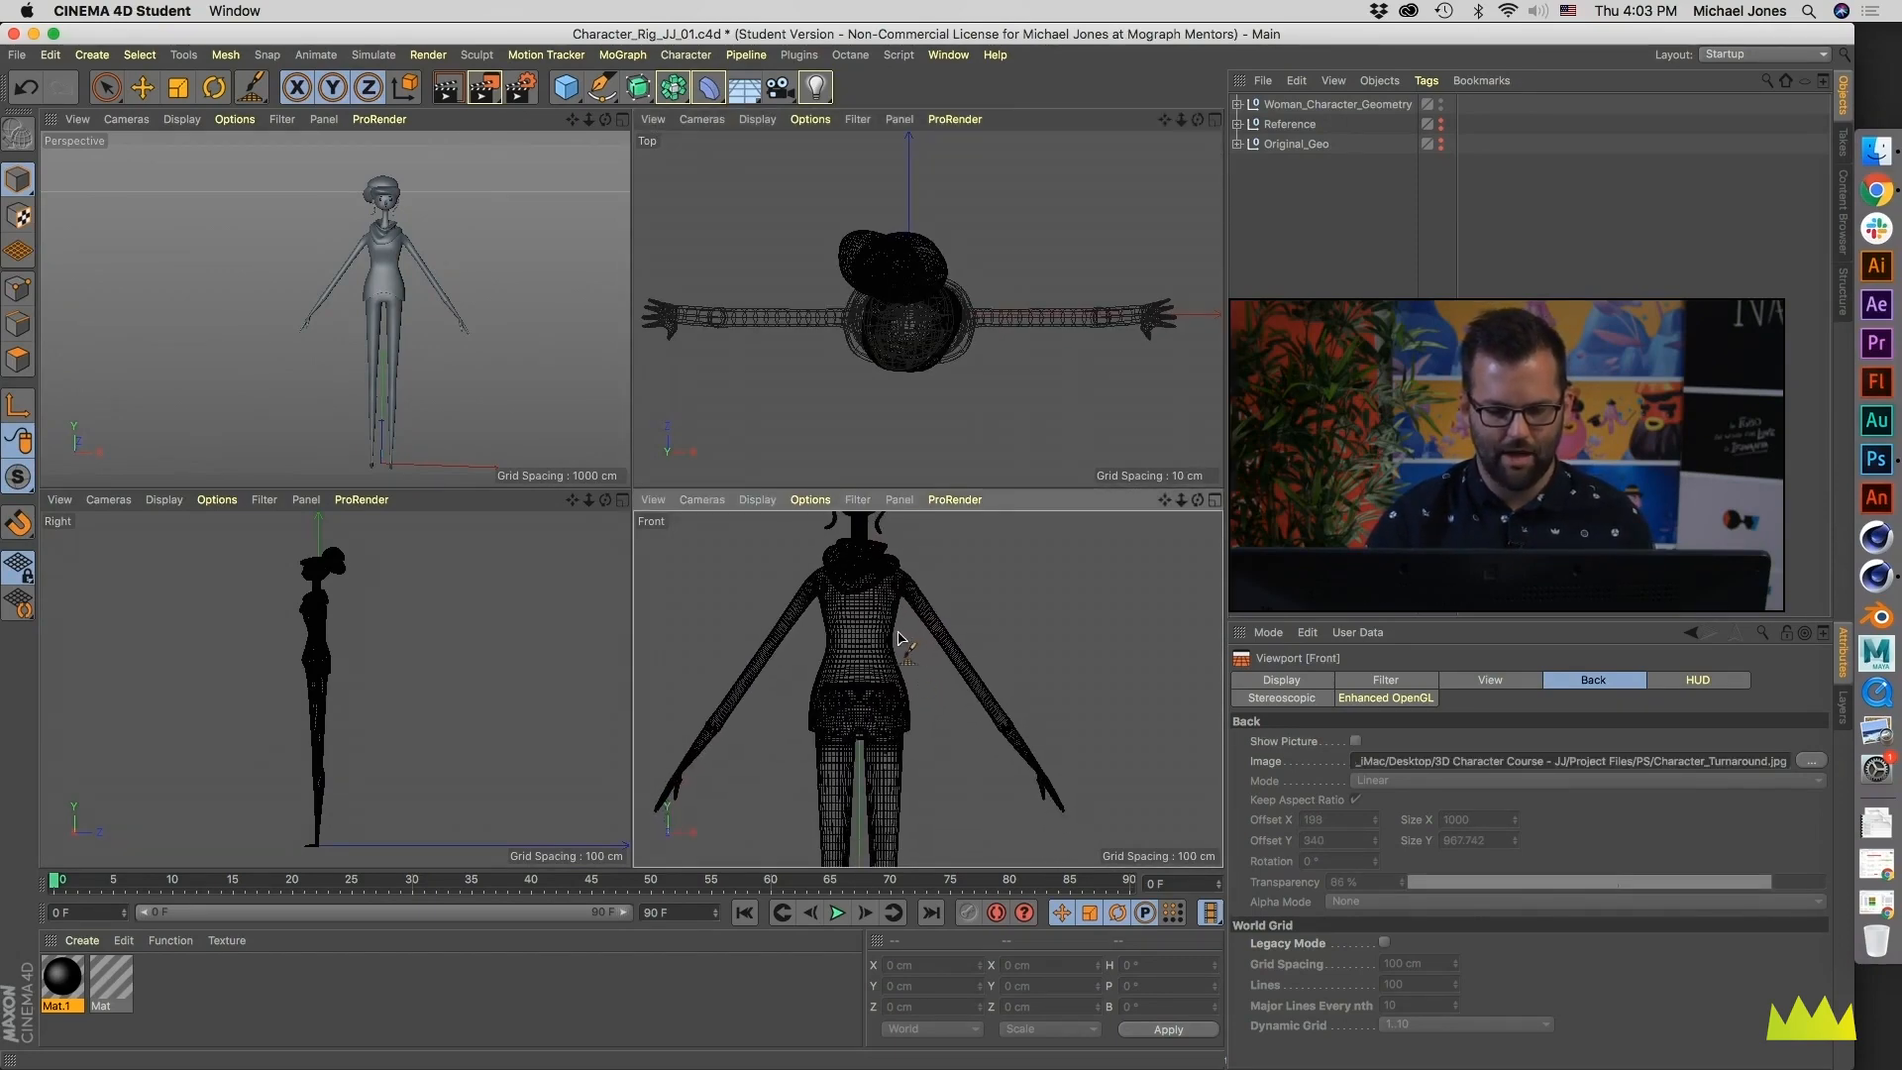
scroll(924, 682, "down", 3)
middle_click_drag(889, 695, 877, 732, "alt")
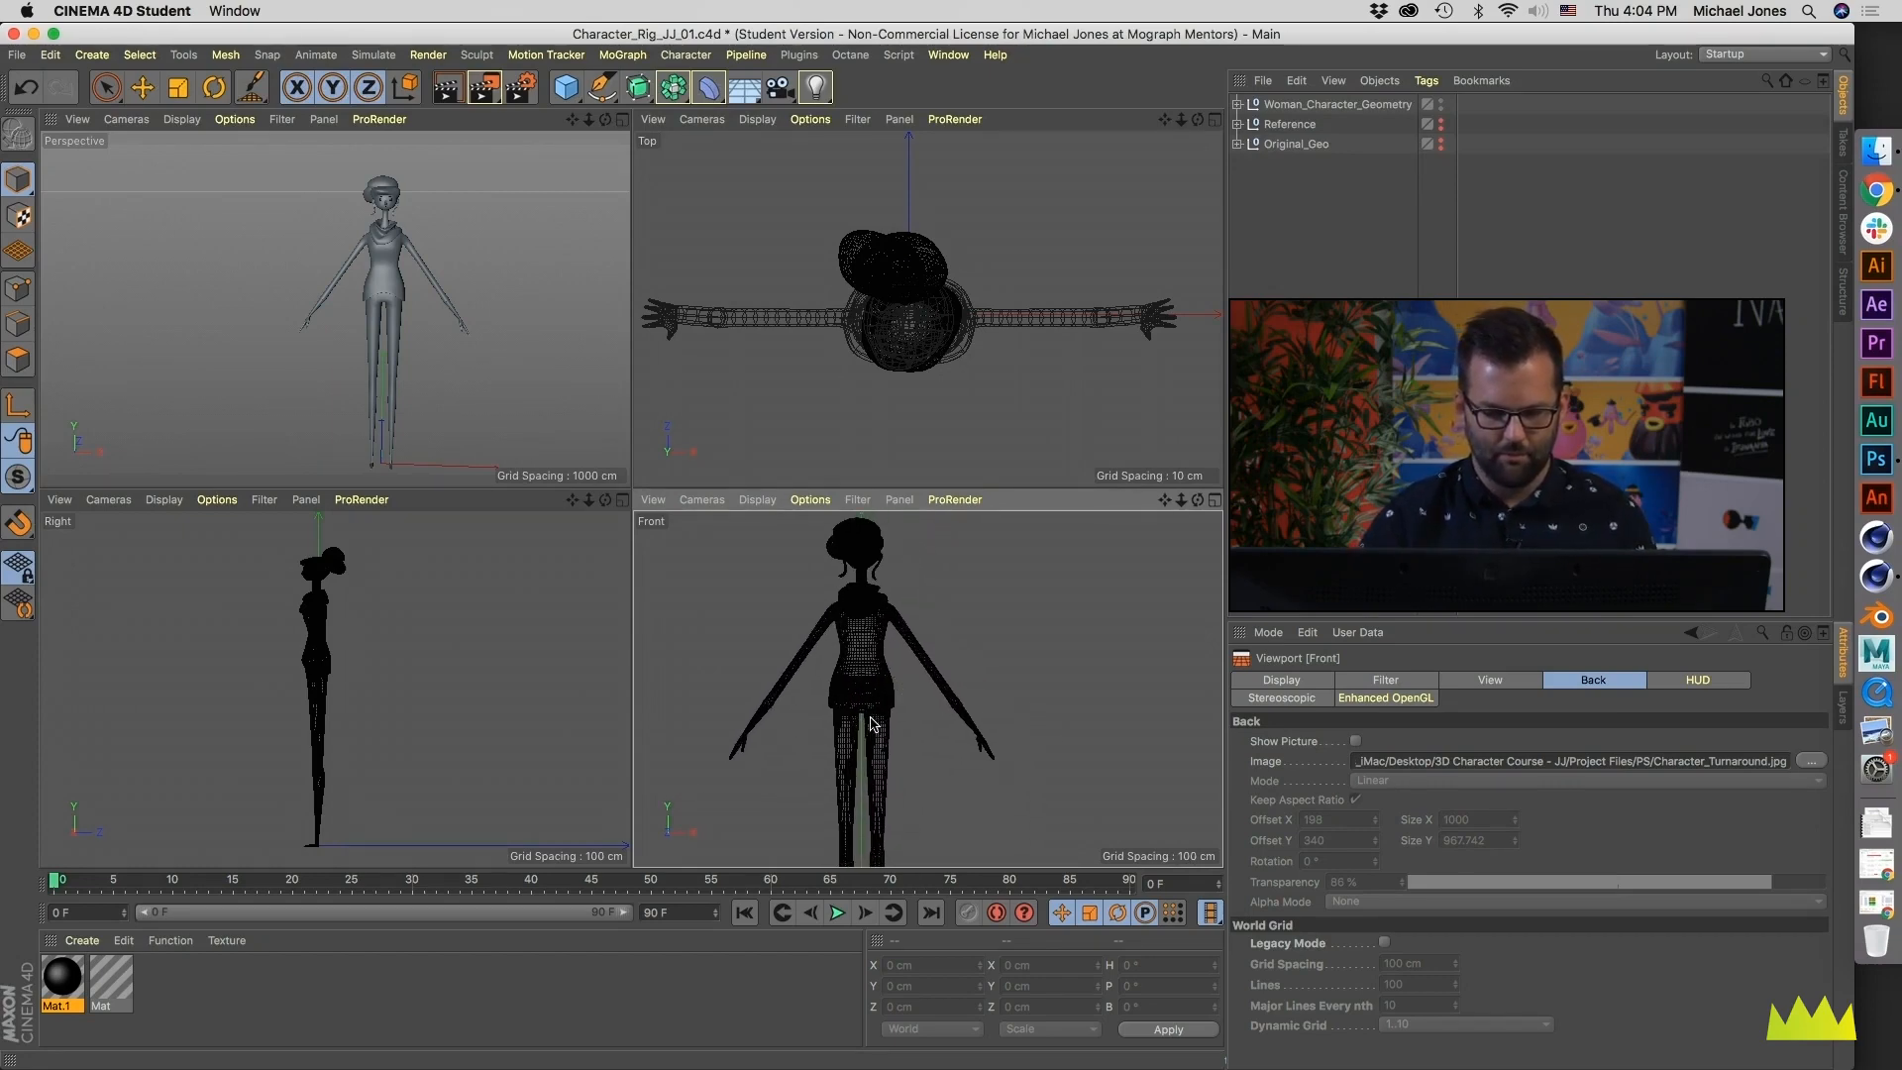
- Maximize the Front view and fit the full figure in it
middle_click(899, 777)
middle_click_drag(519, 515, 639, 536, "alt")
scroll(639, 536, "down", 5)
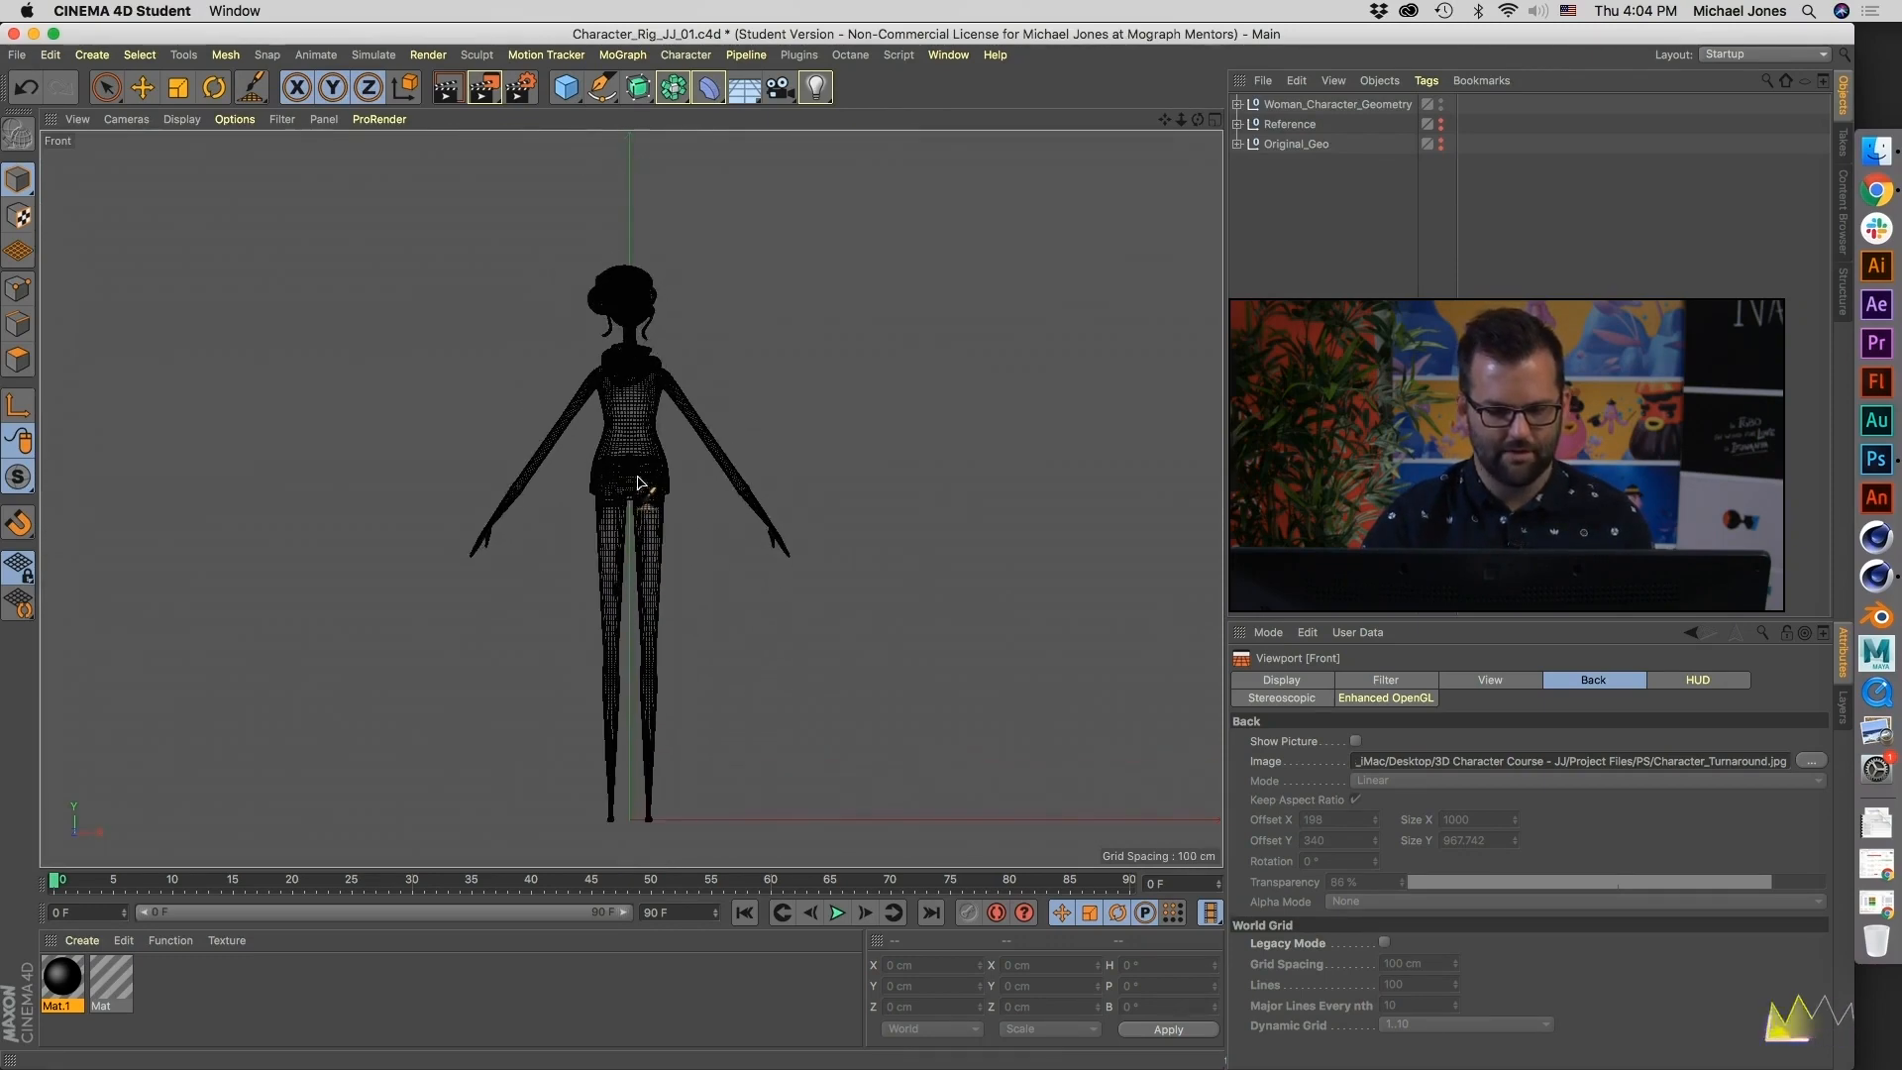
middle_click_drag(639, 483, 672, 418, "alt")
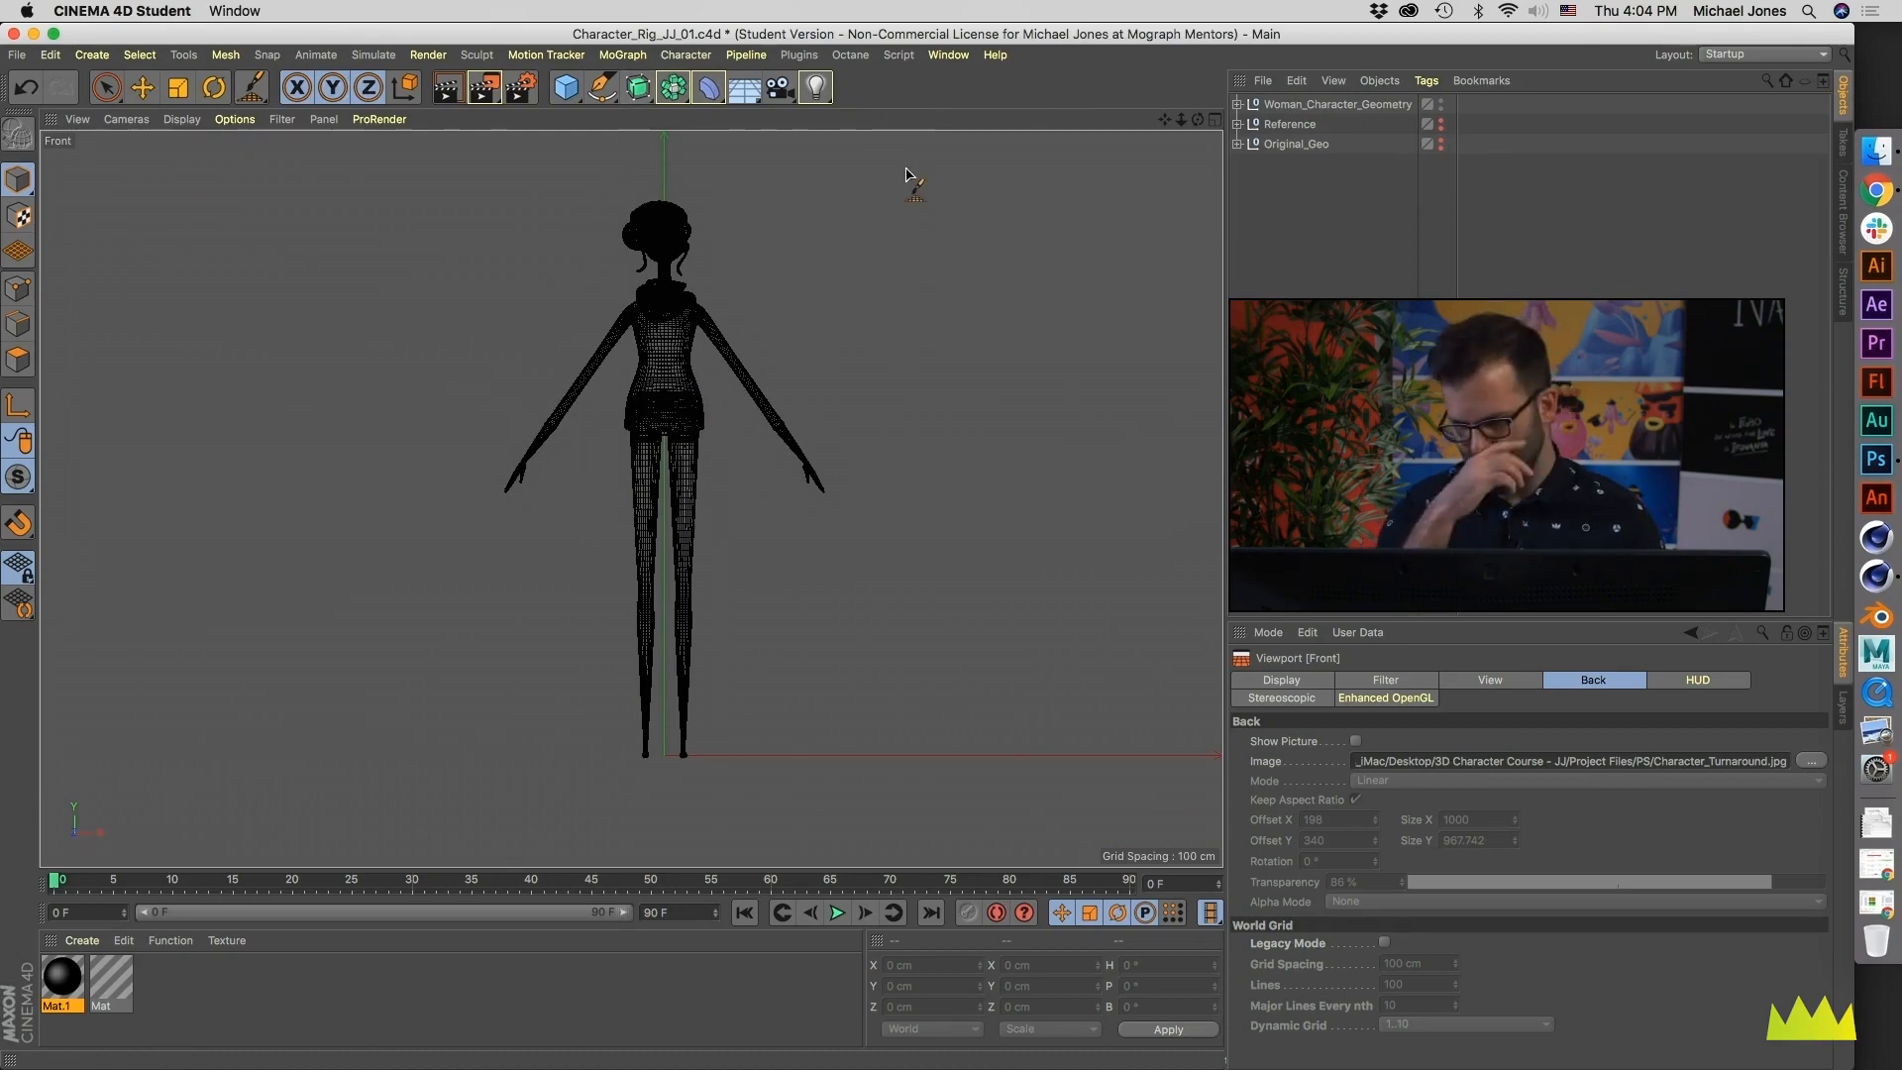
- Find the joint commands and add the Joint Tool and Joint Align Tool to the main toolbar
key("shift+c")
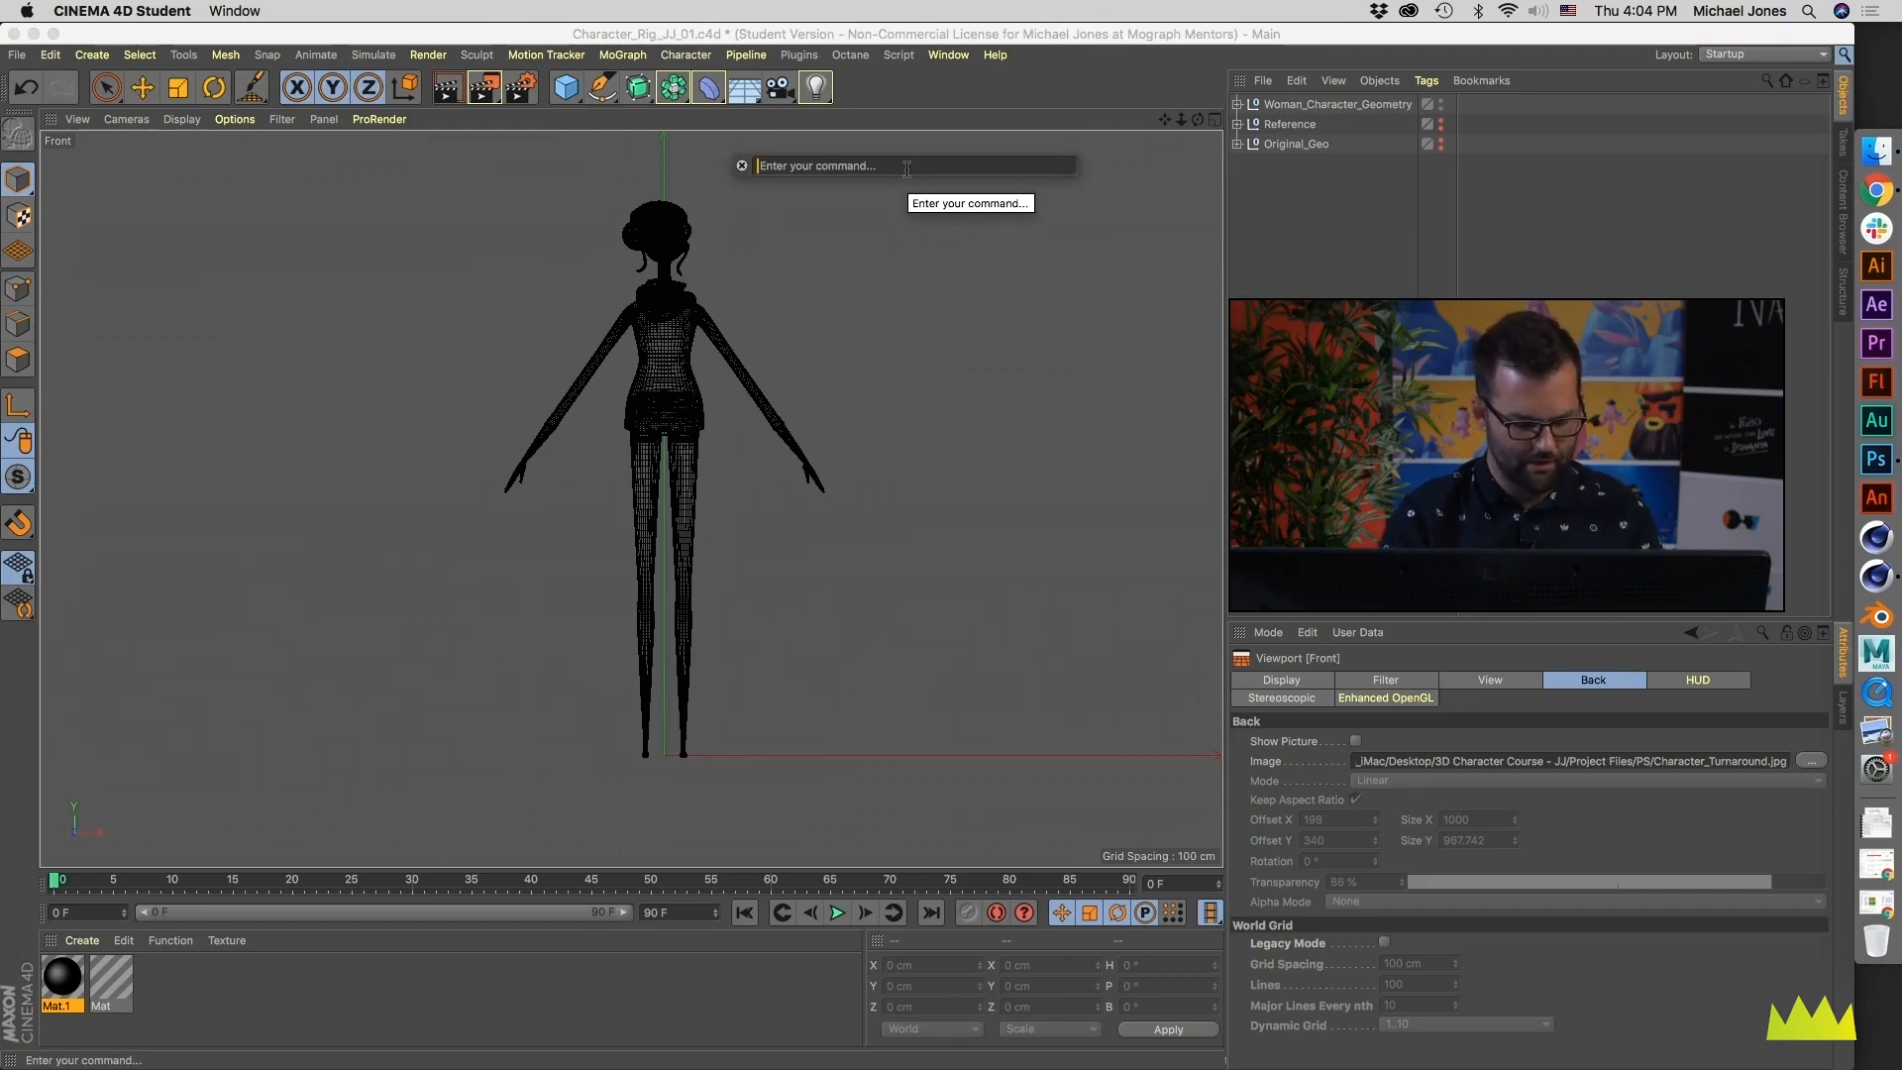
type("joint")
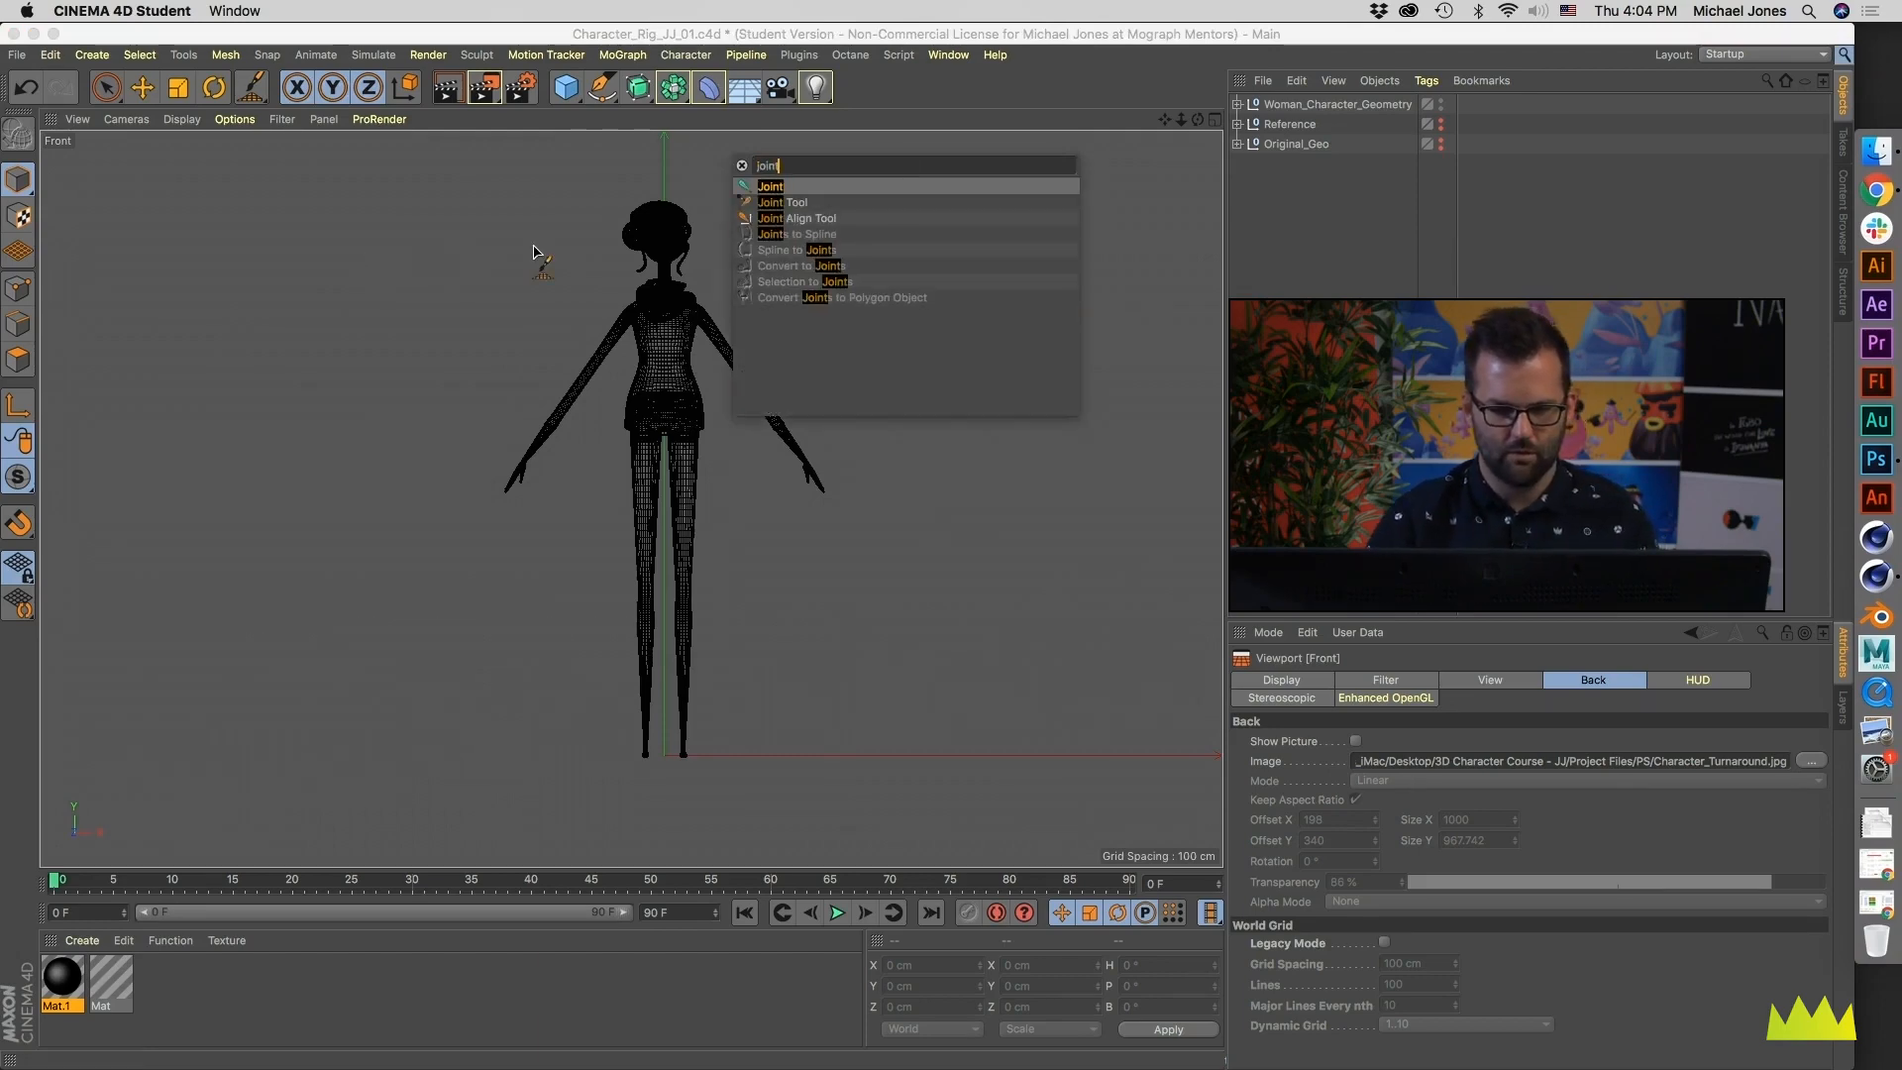
left_click_drag(766, 193, 1204, 89)
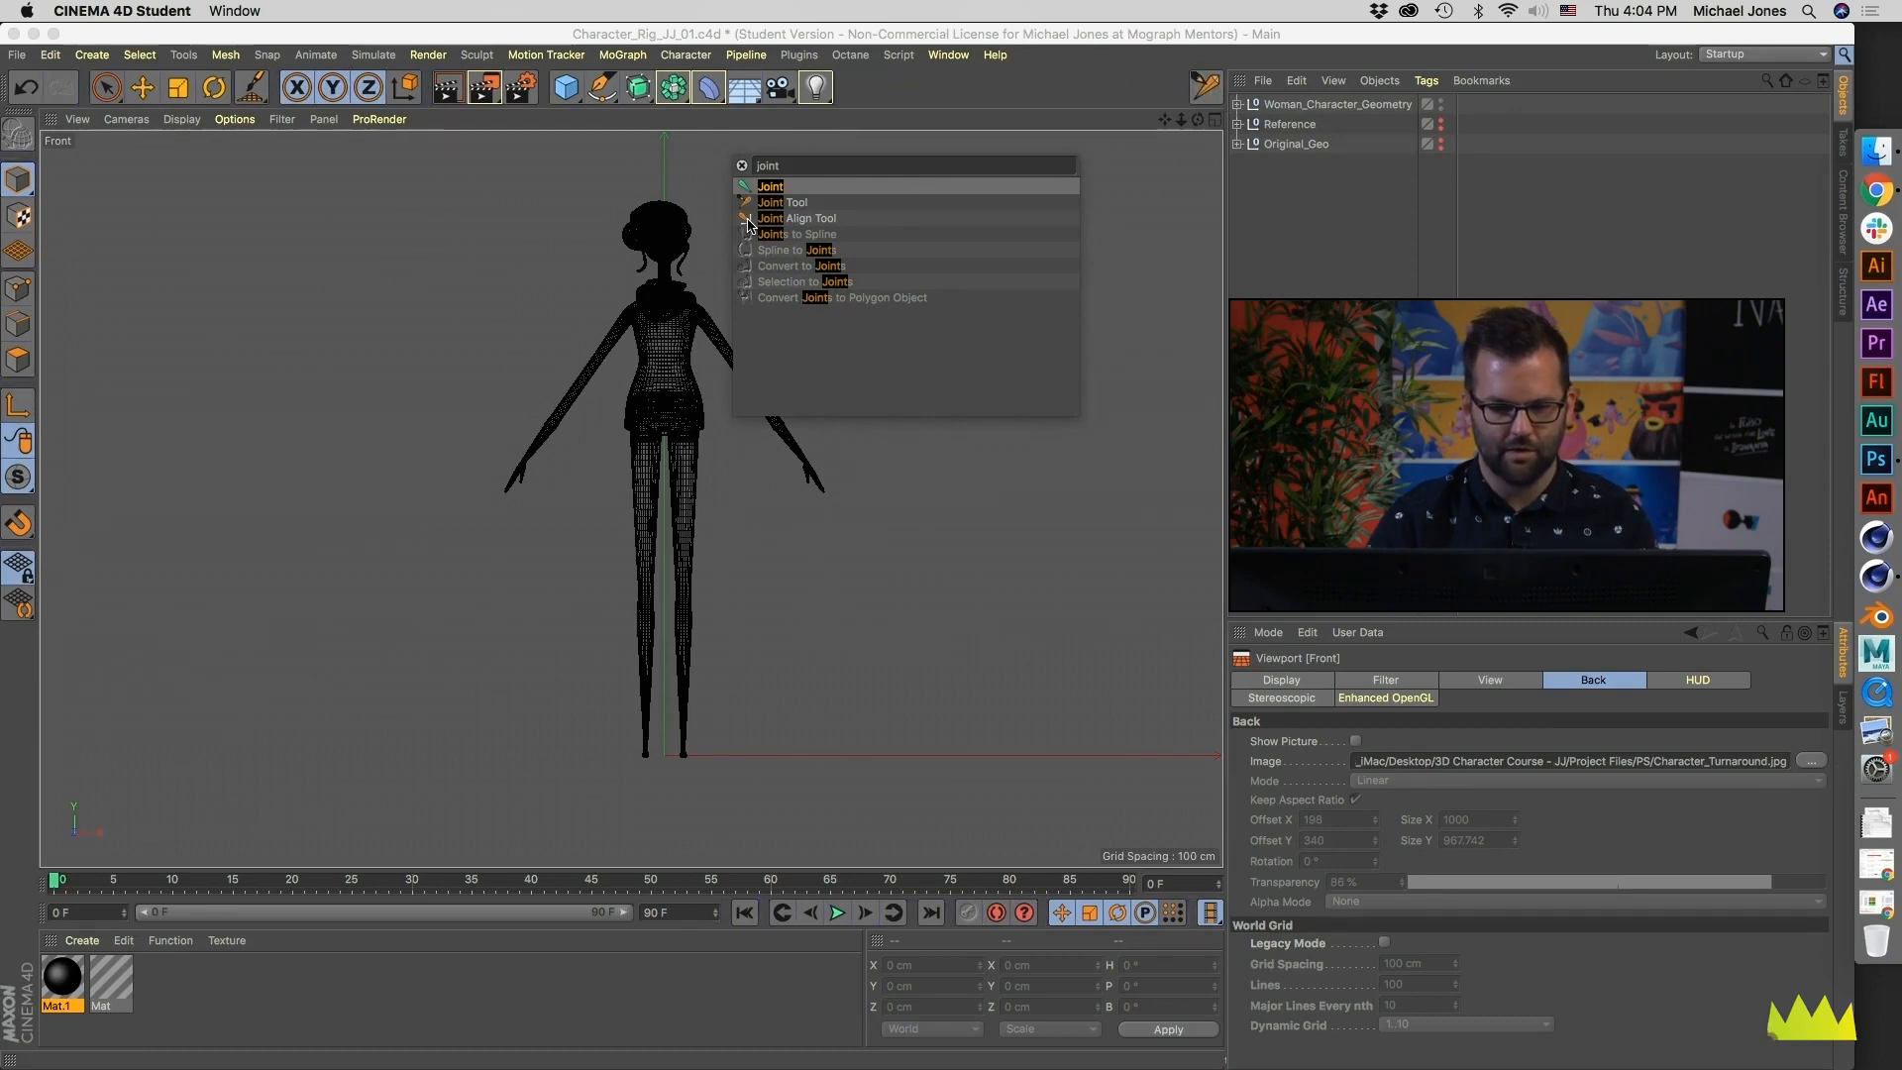
left_click_drag(976, 192, 1211, 91)
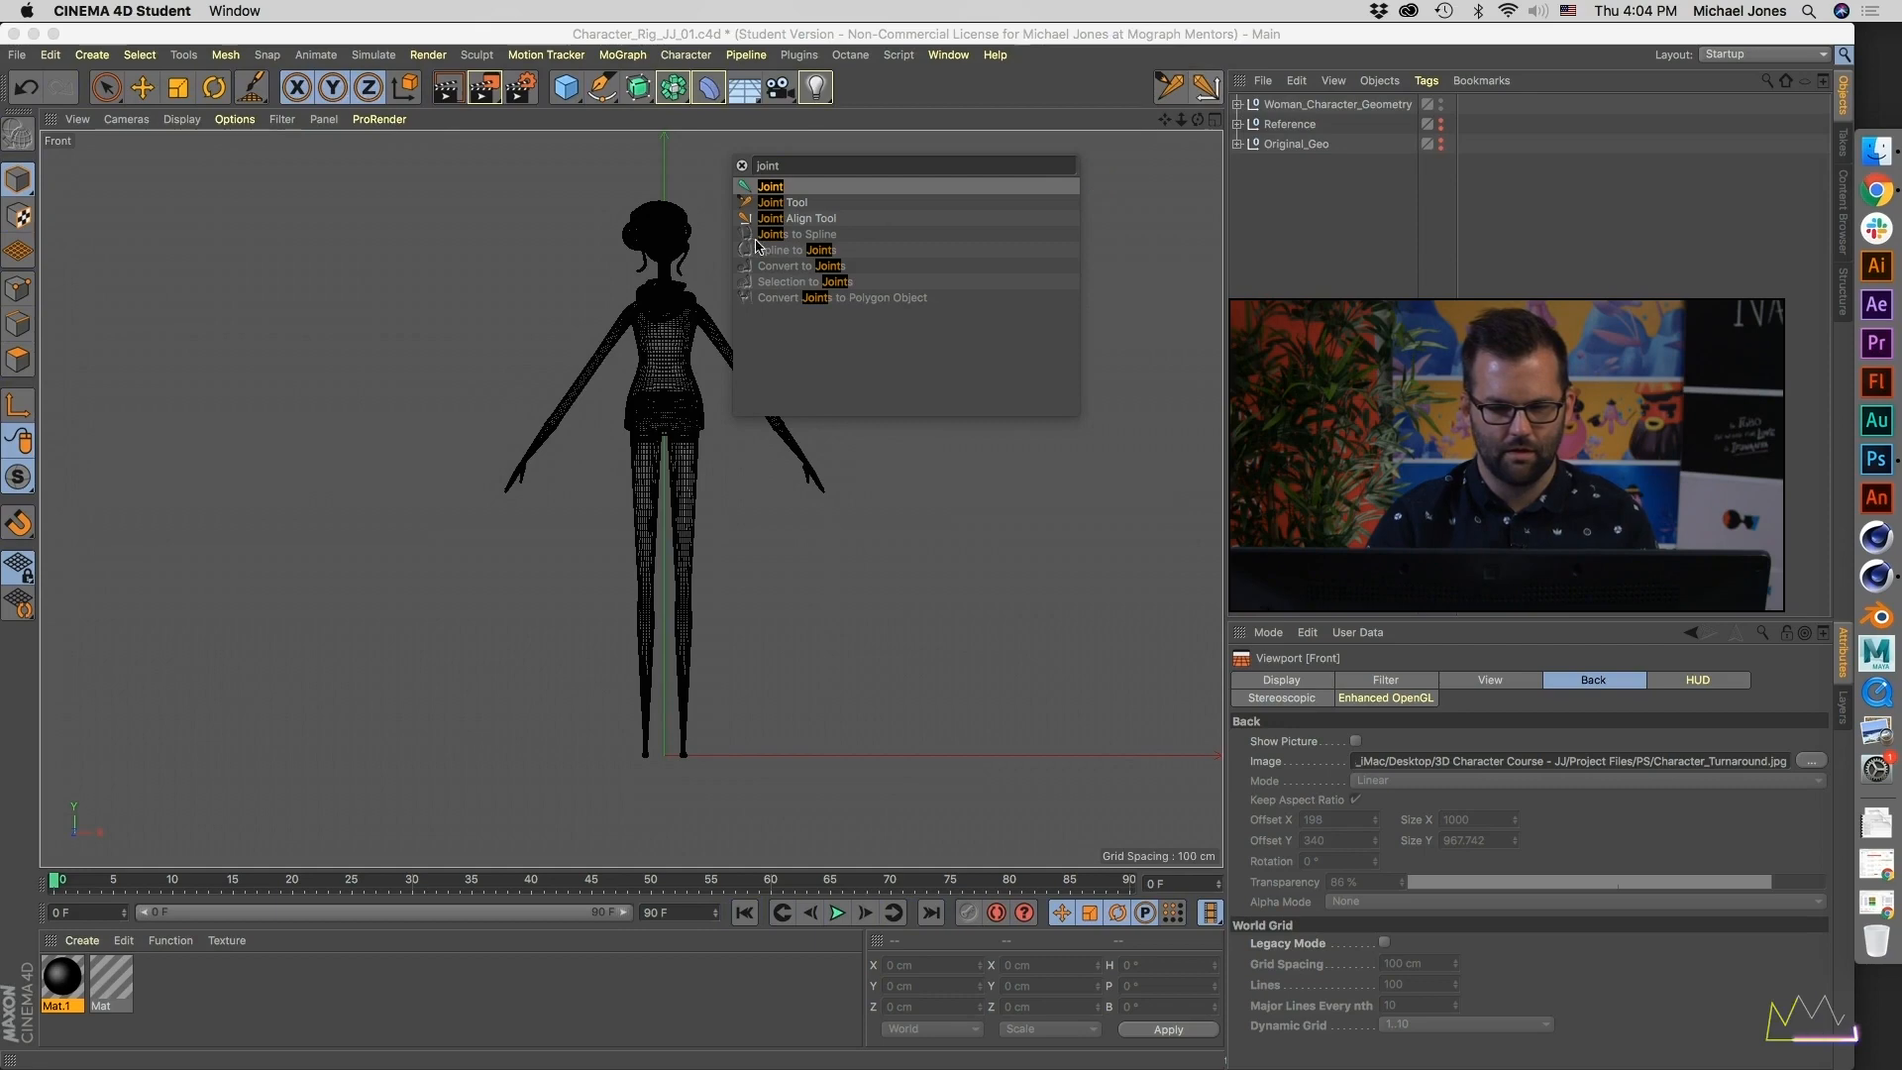
- Find the mirror commands and add the Mirror Tool beside the joint tools in the toolbar
left_click_drag(802, 165, 655, 160)
type("mirrow")
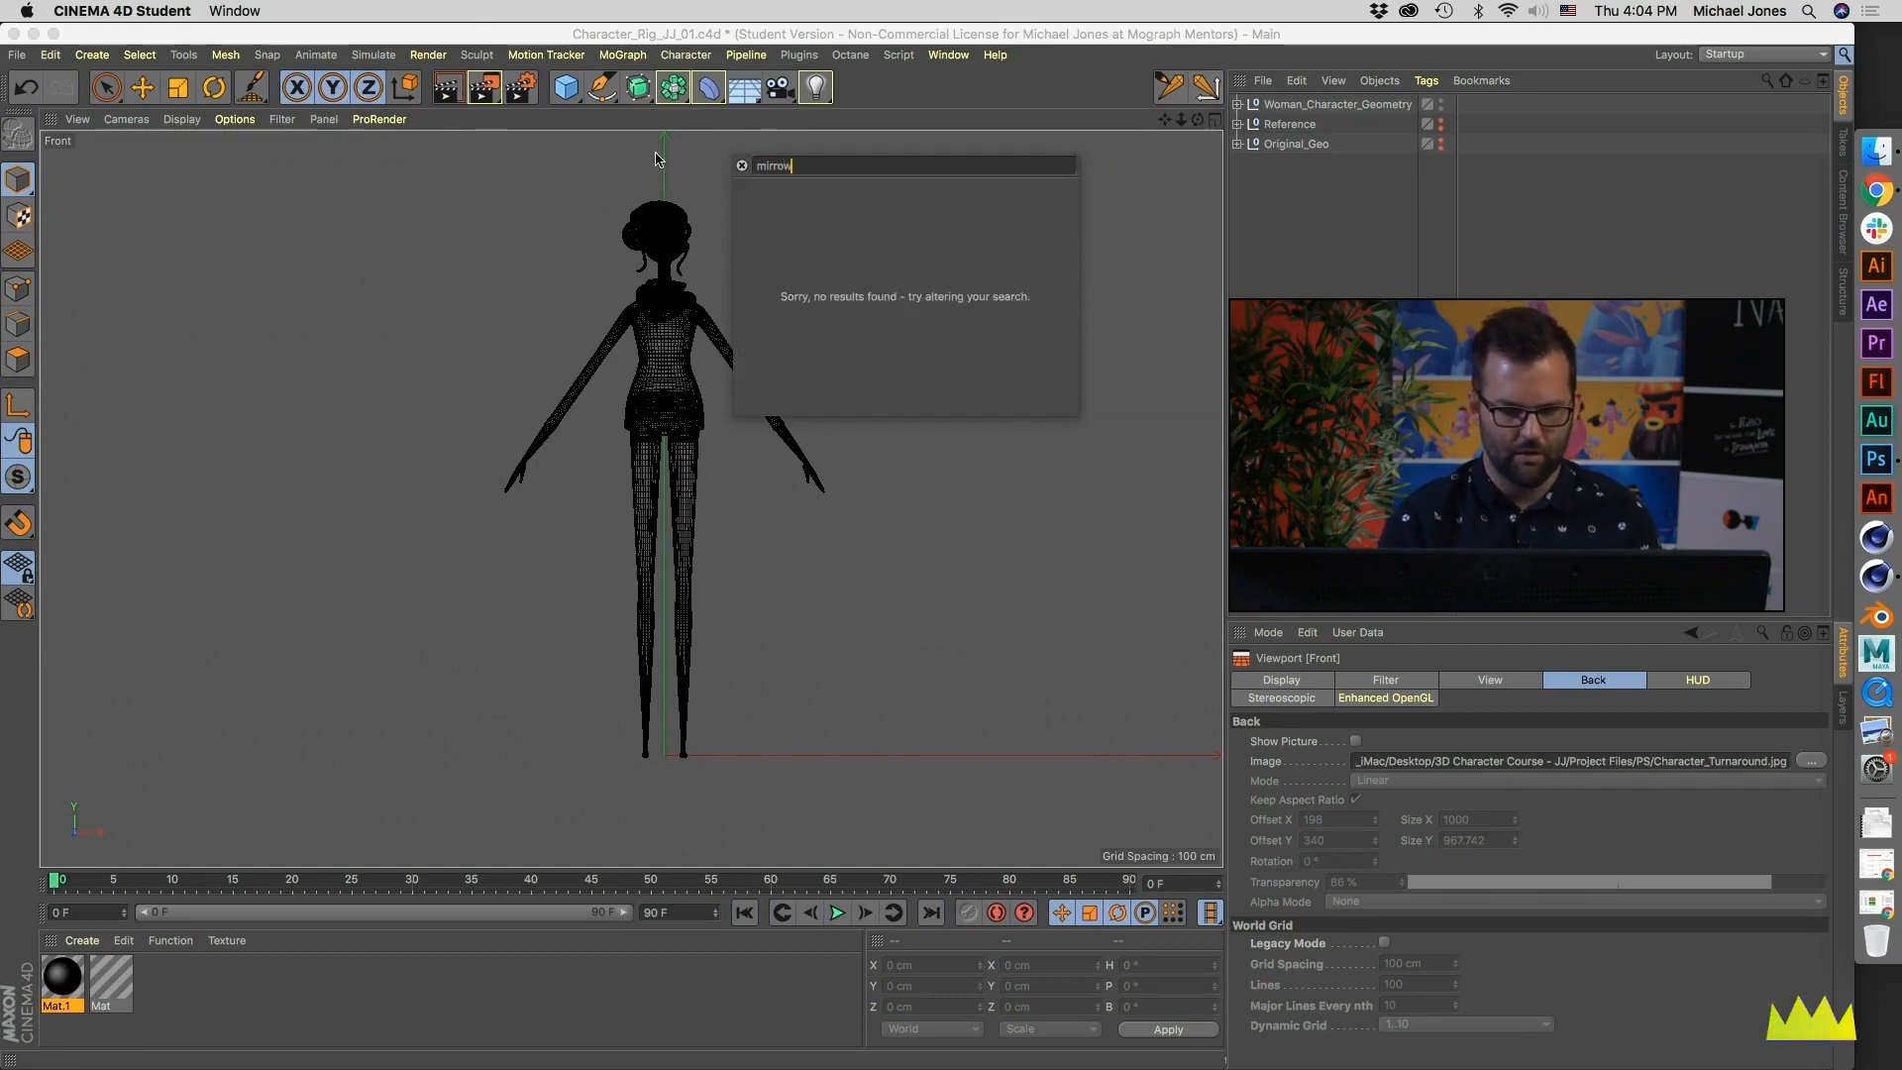
key("BackSpace")
type("rror")
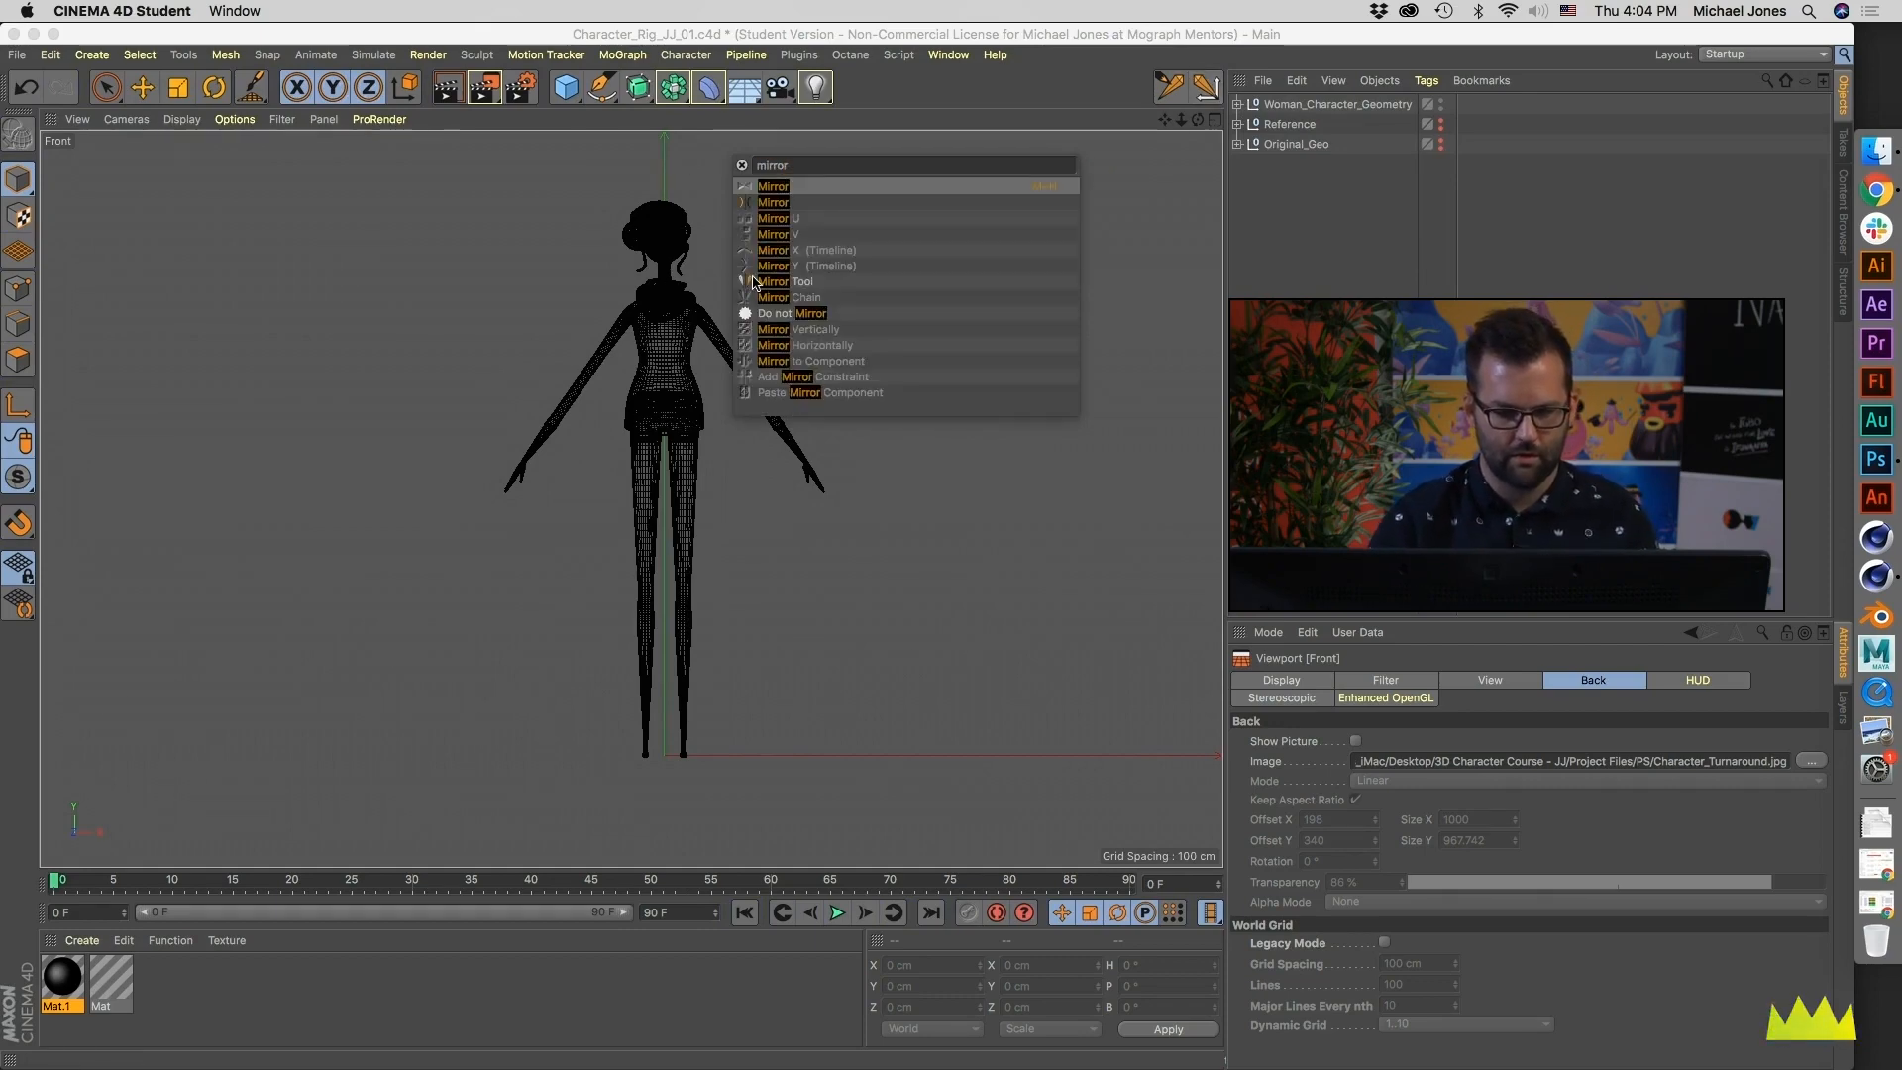
left_click_drag(738, 285, 1223, 87)
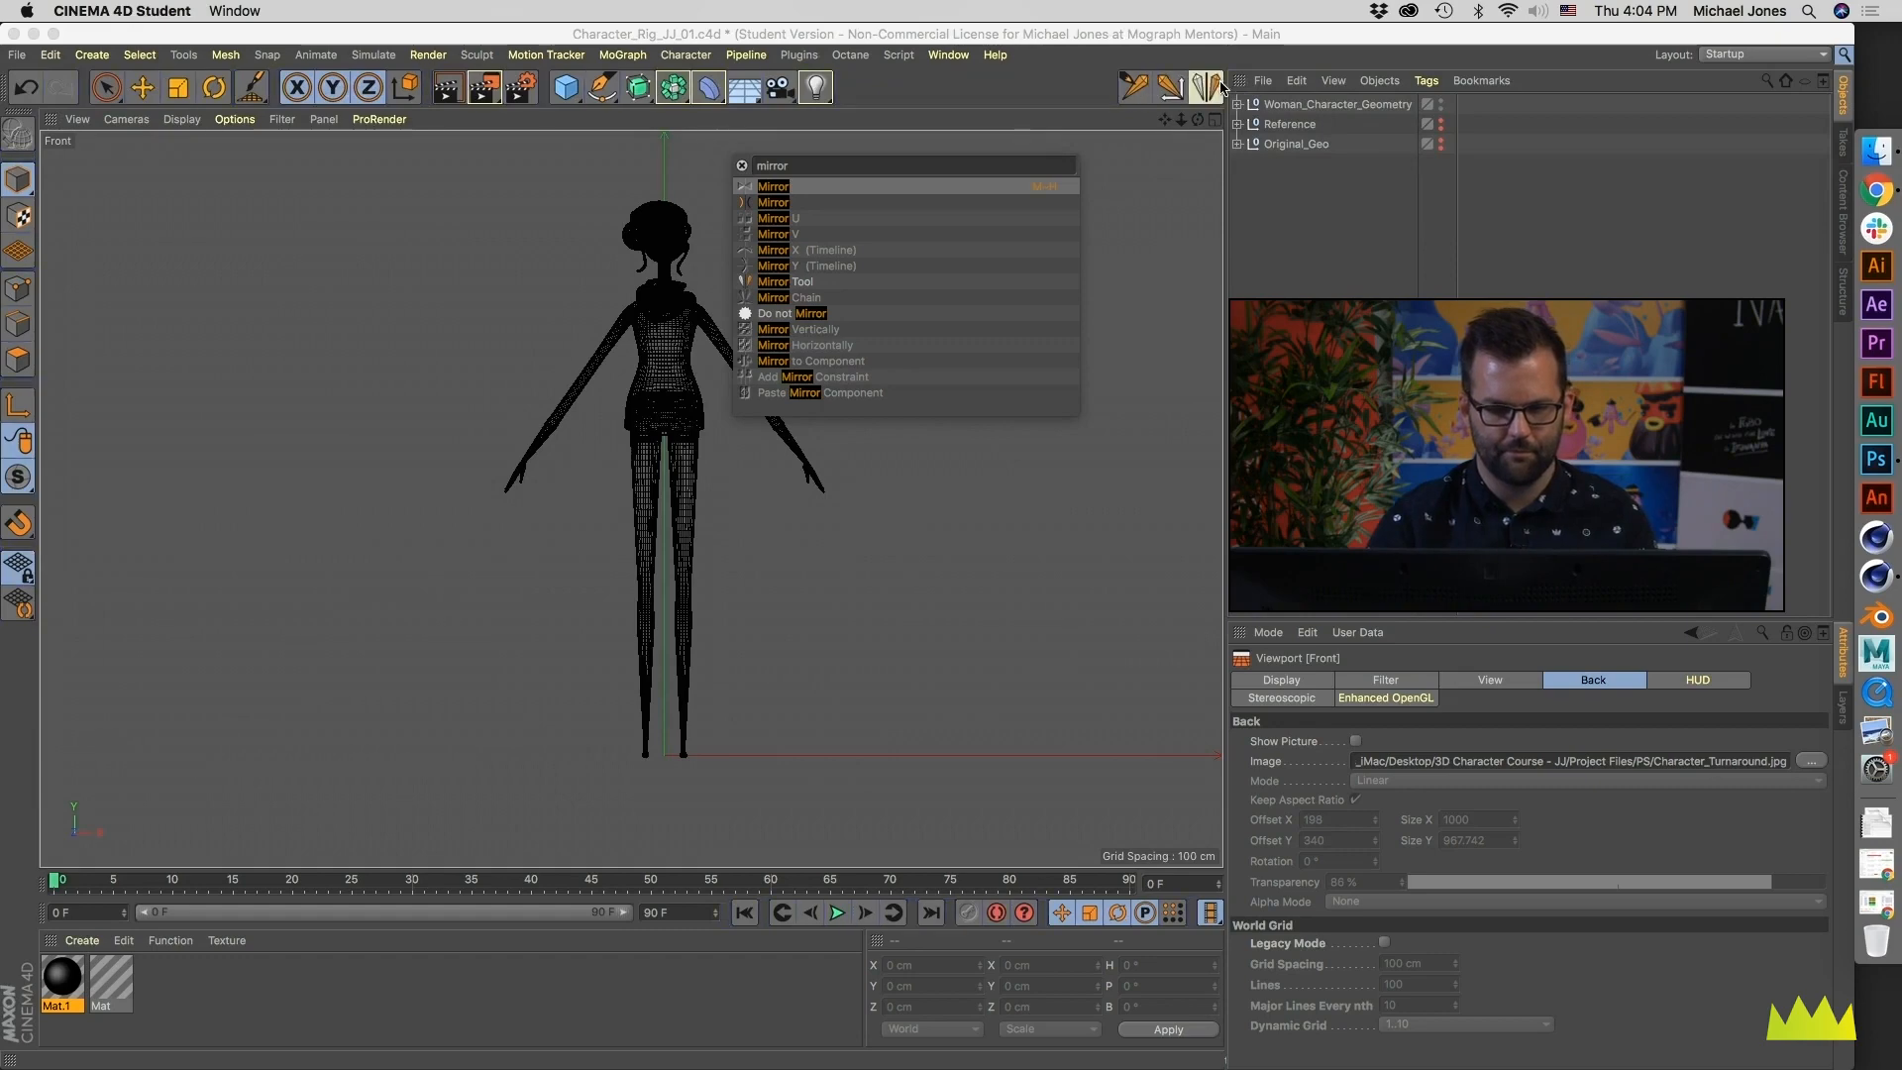
- Add the Create IK Chain and Bind commands to the toolbar beside the joint and mirror tools
left_click_drag(807, 165, 720, 161)
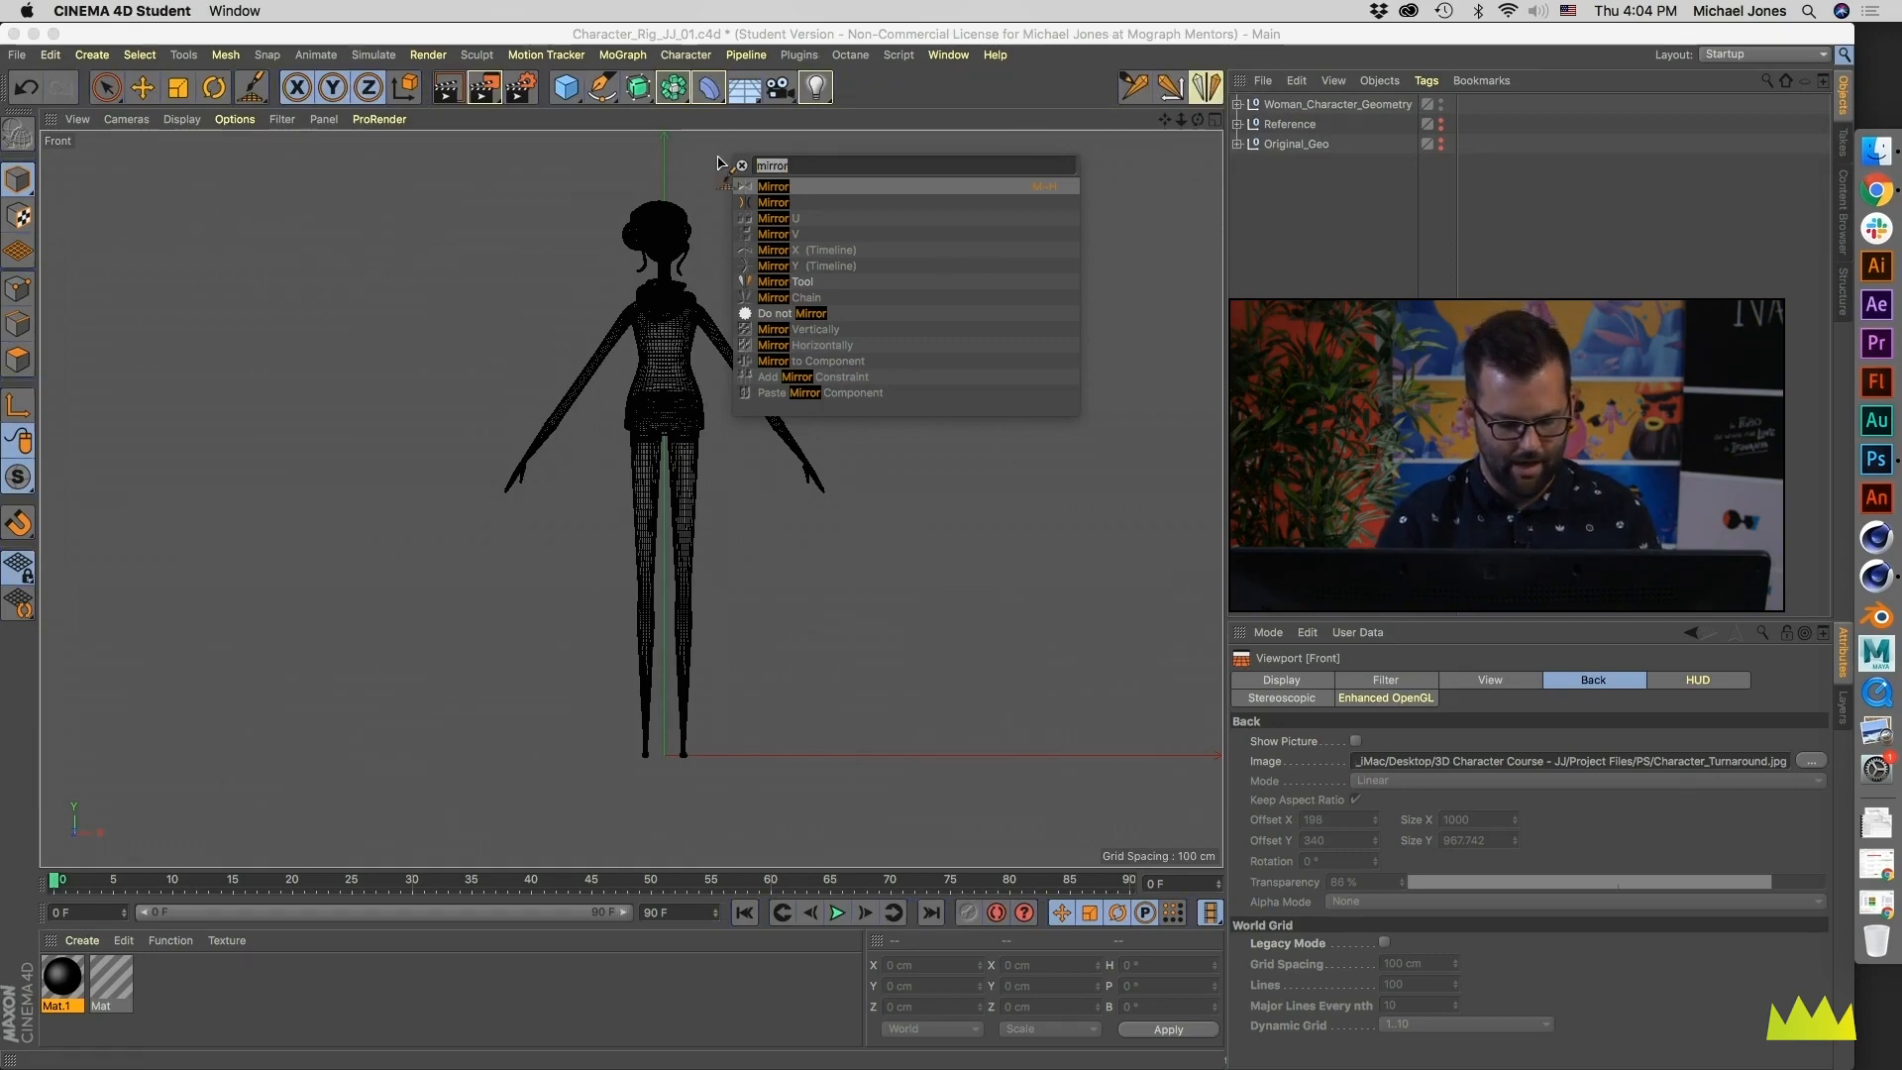
type("ik")
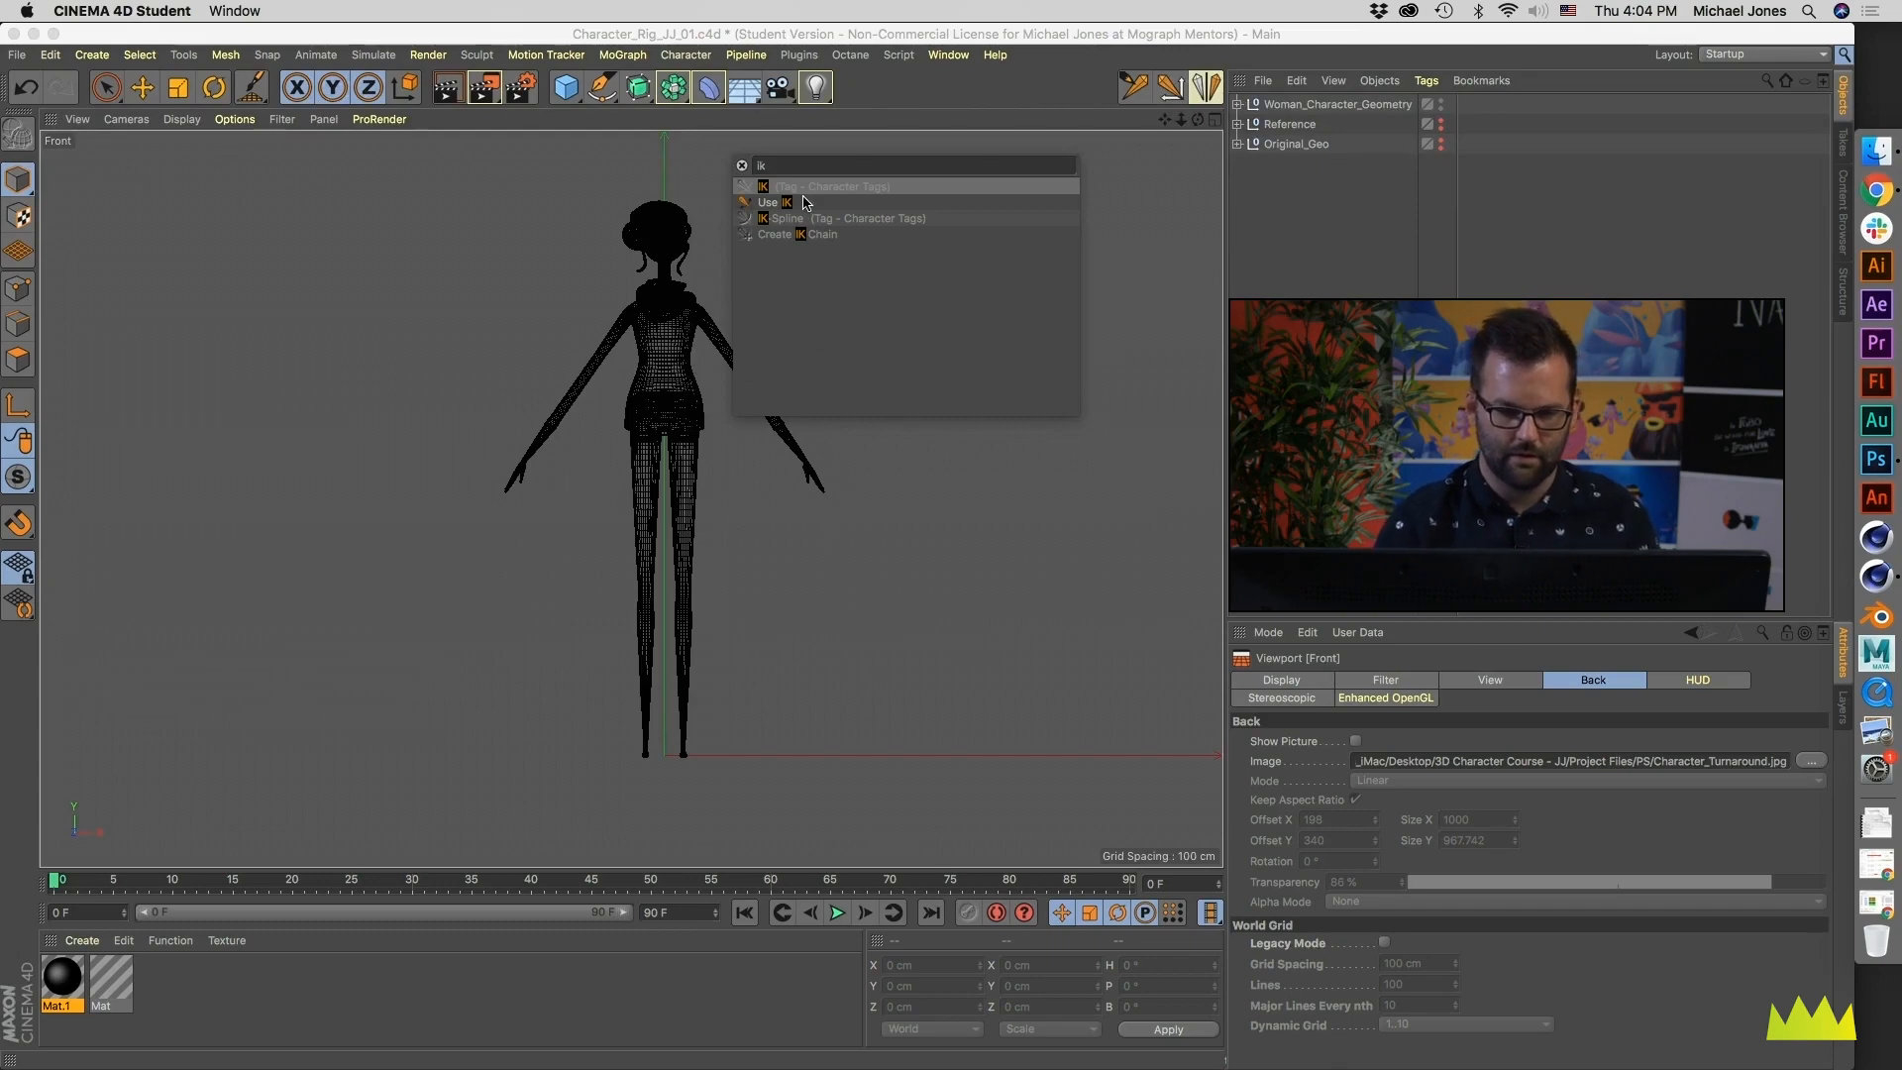
key("BackSpace")
key("BackSpace")
type("ik")
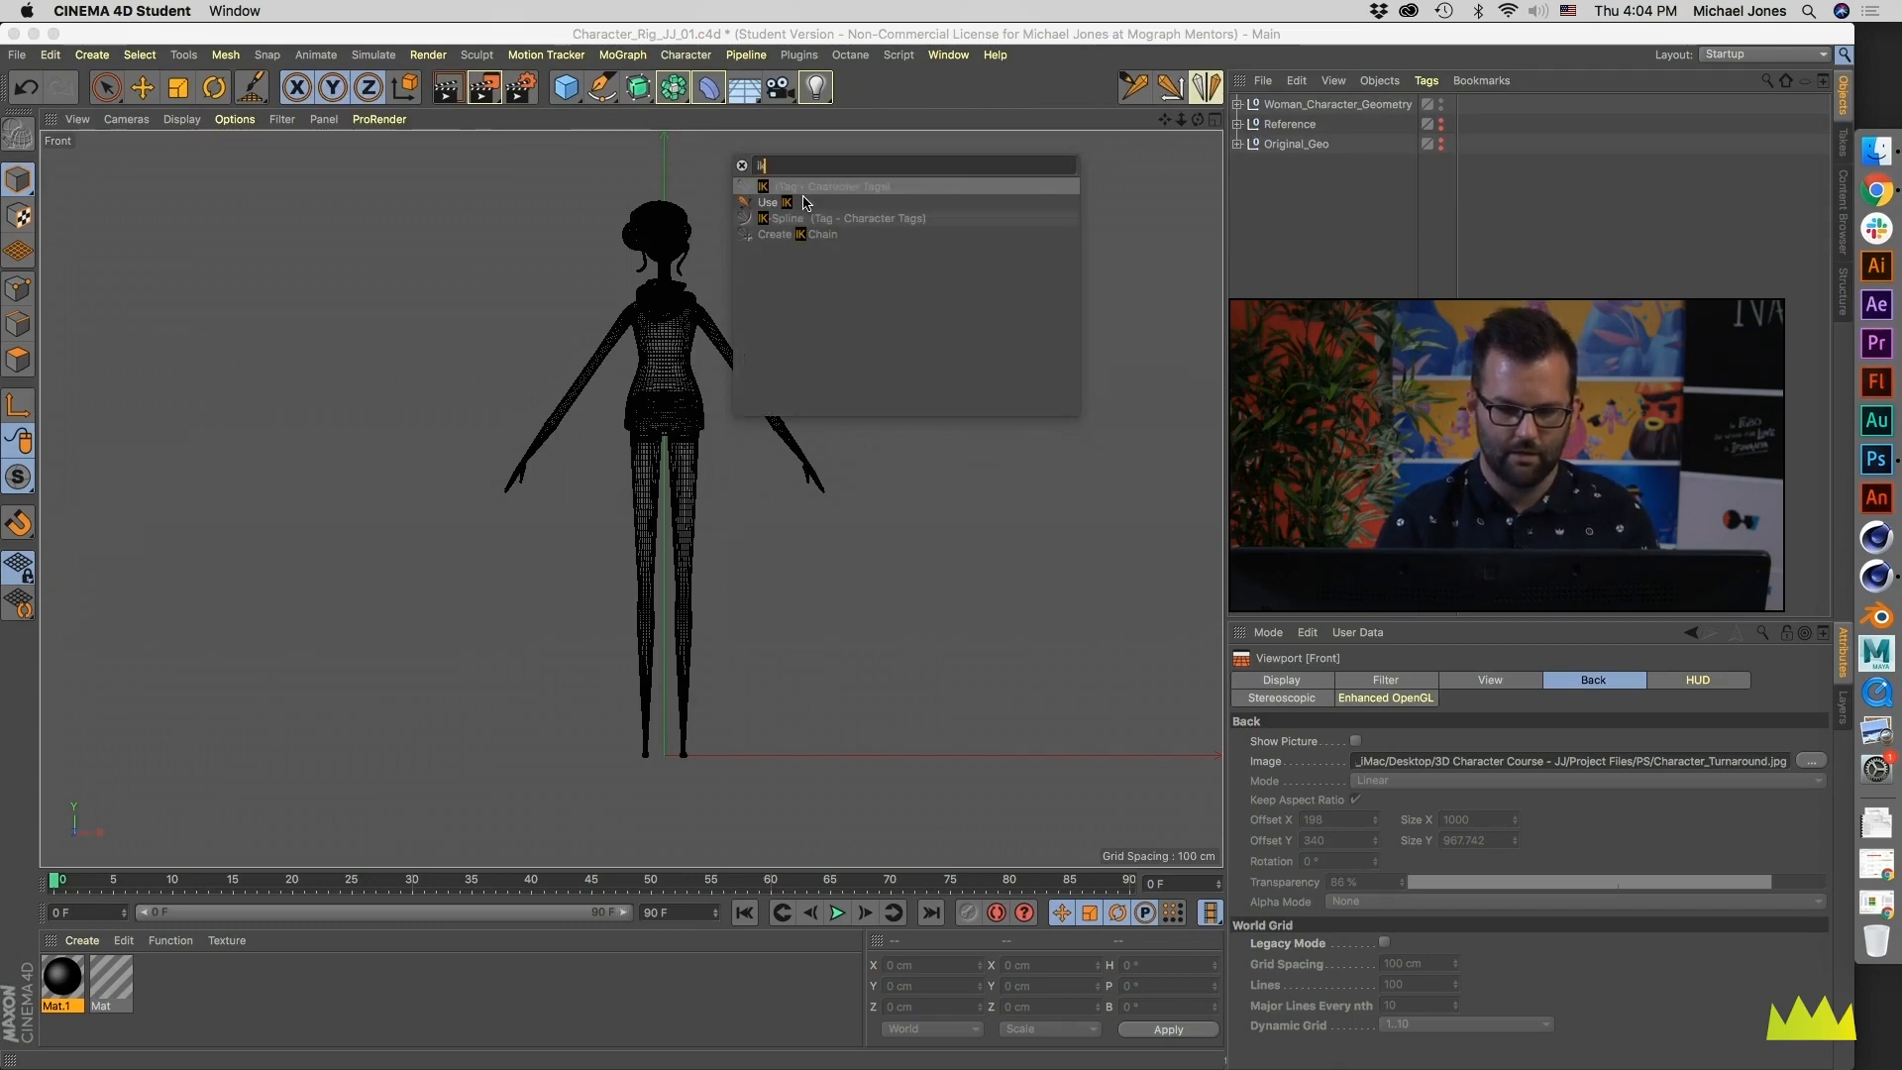
left_click_drag(751, 237, 1223, 90)
type("bind")
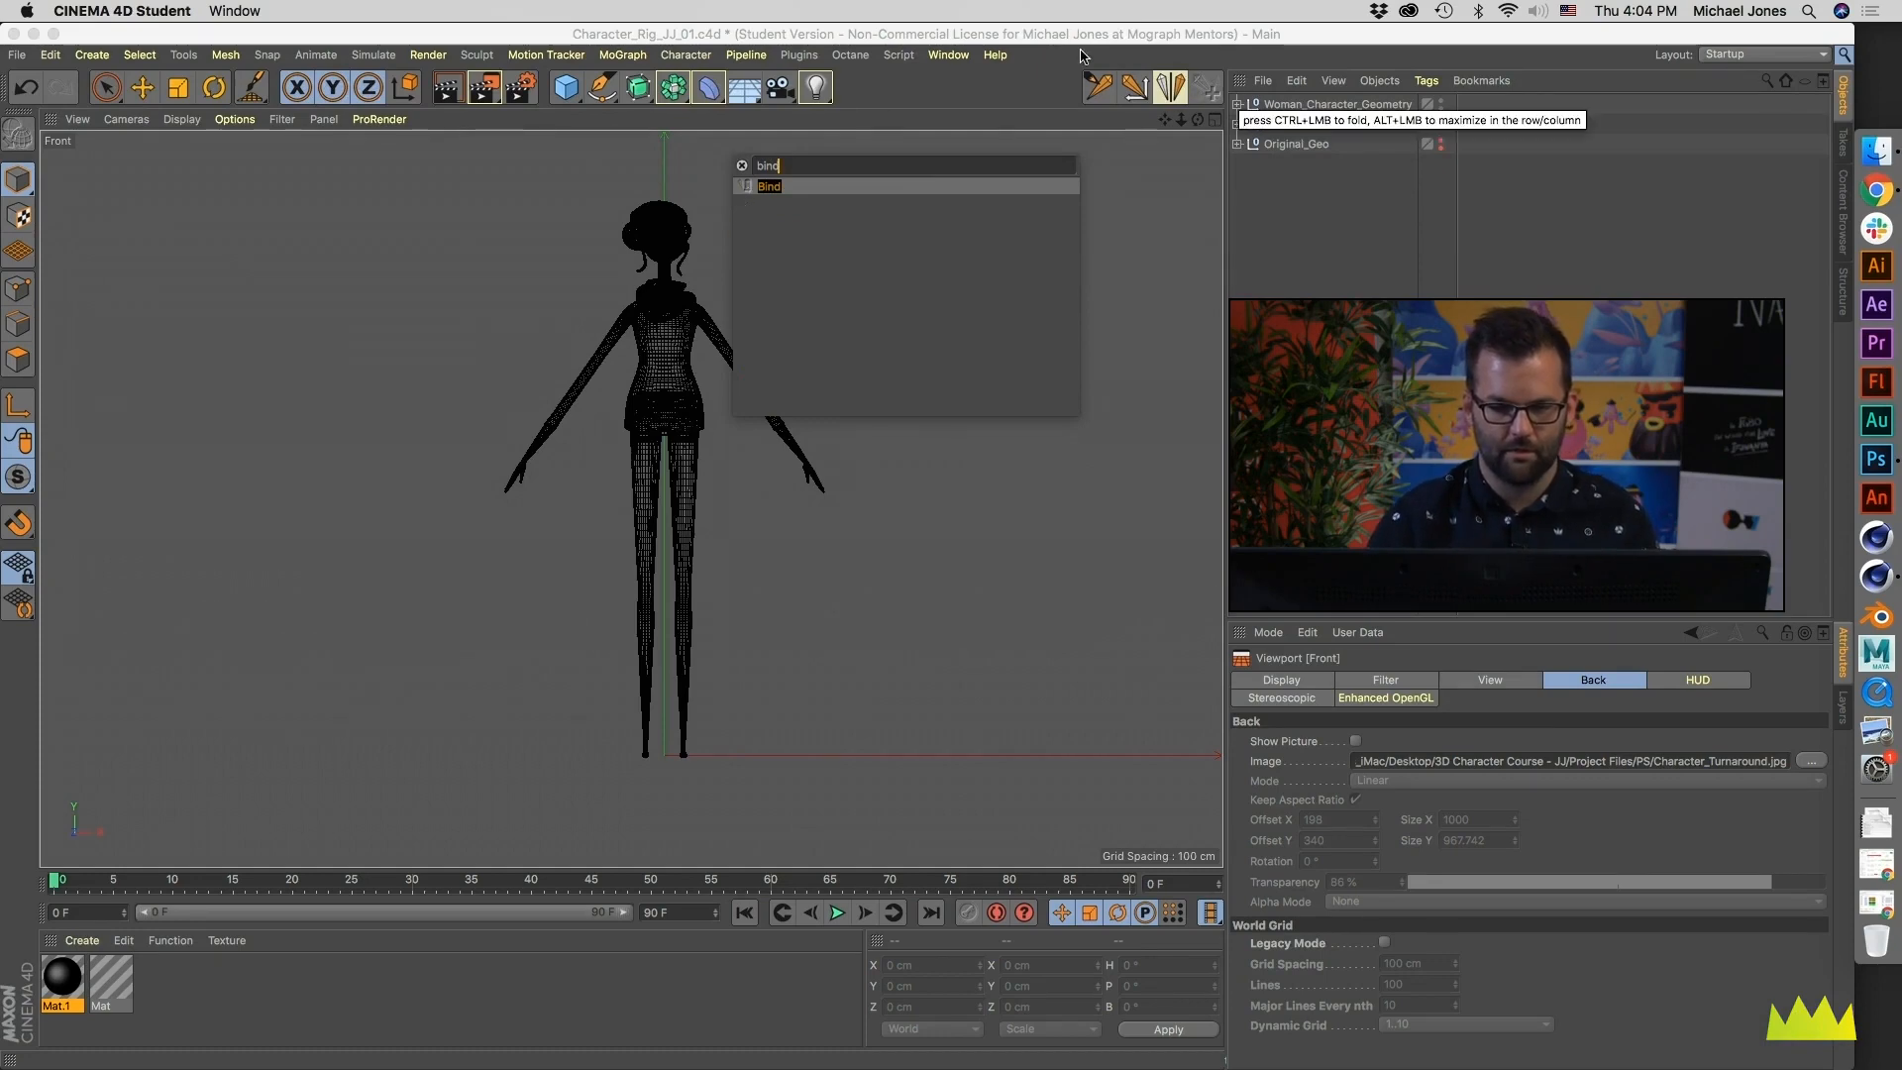
left_click_drag(740, 188, 1203, 87)
- Find the weight commands and add the Weight Tool and Weight Manager to the toolbar
left_click_drag(785, 168, 673, 173)
type("weig")
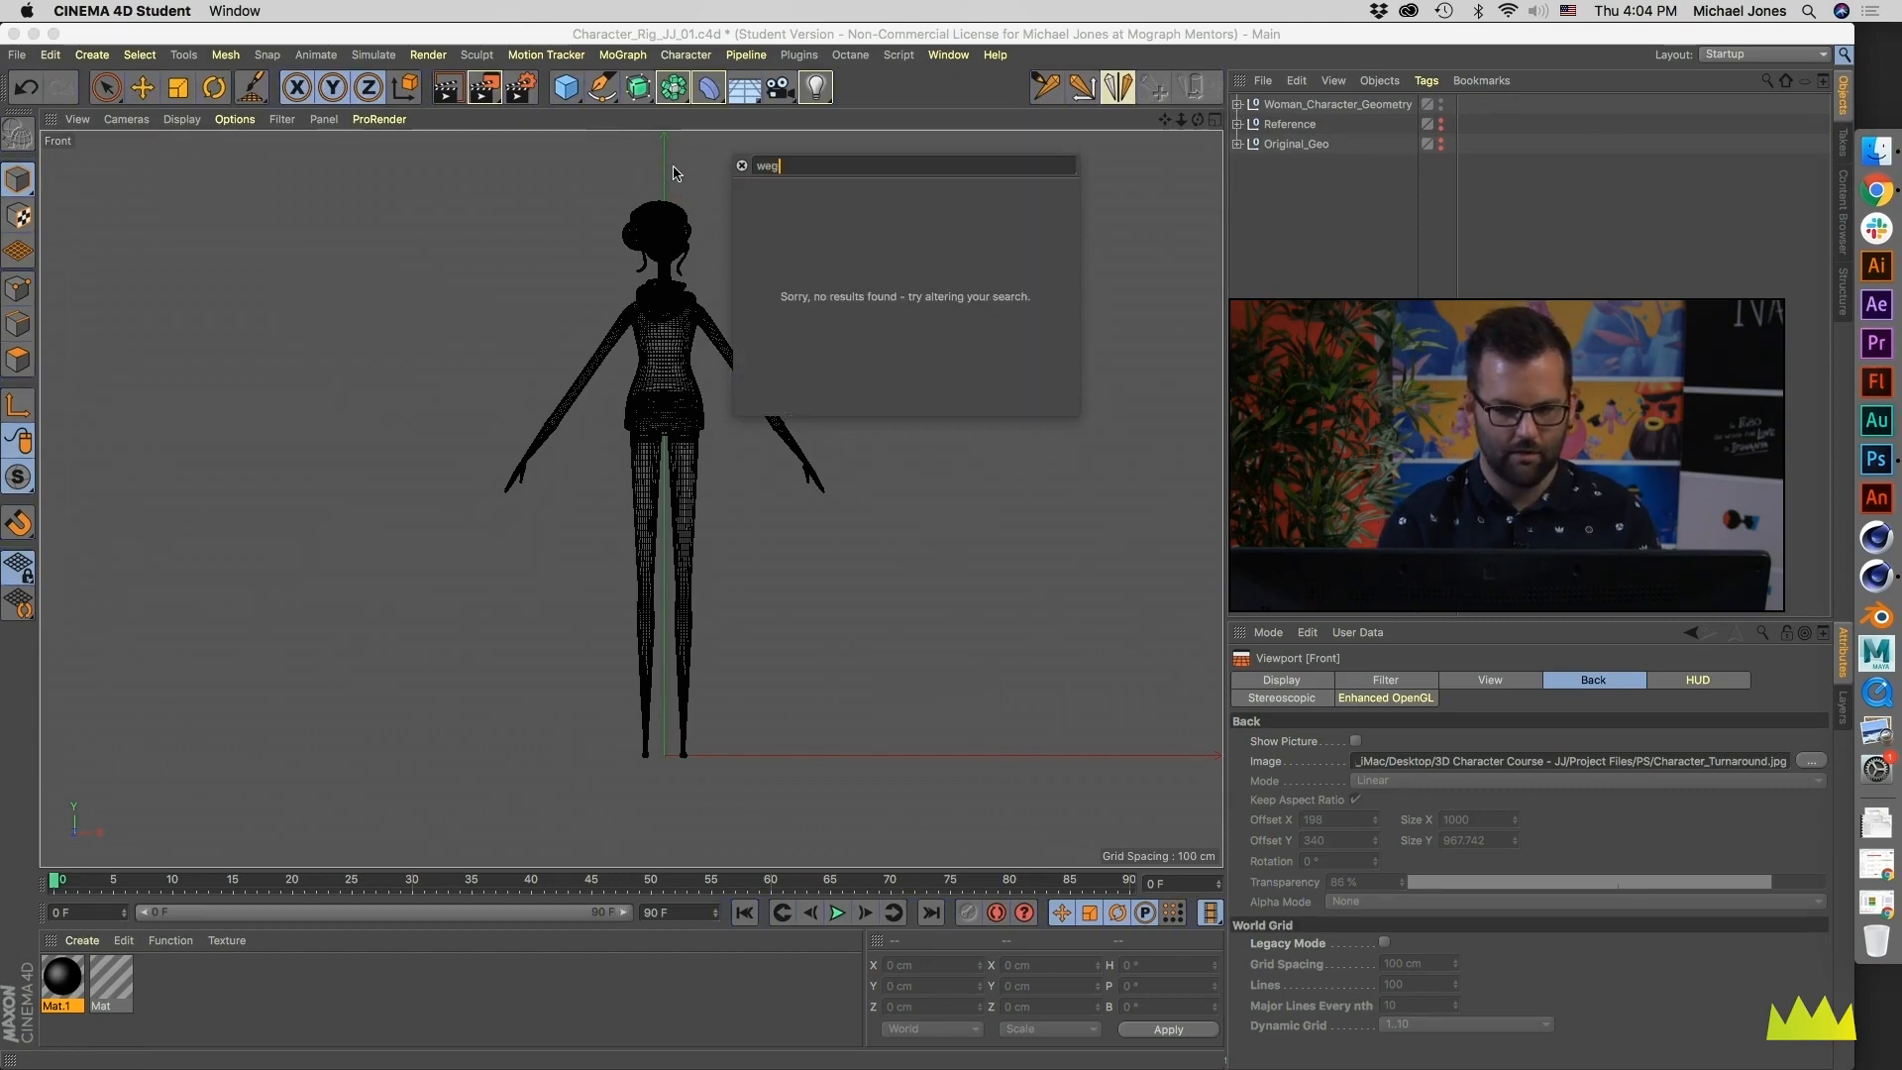
type("ht")
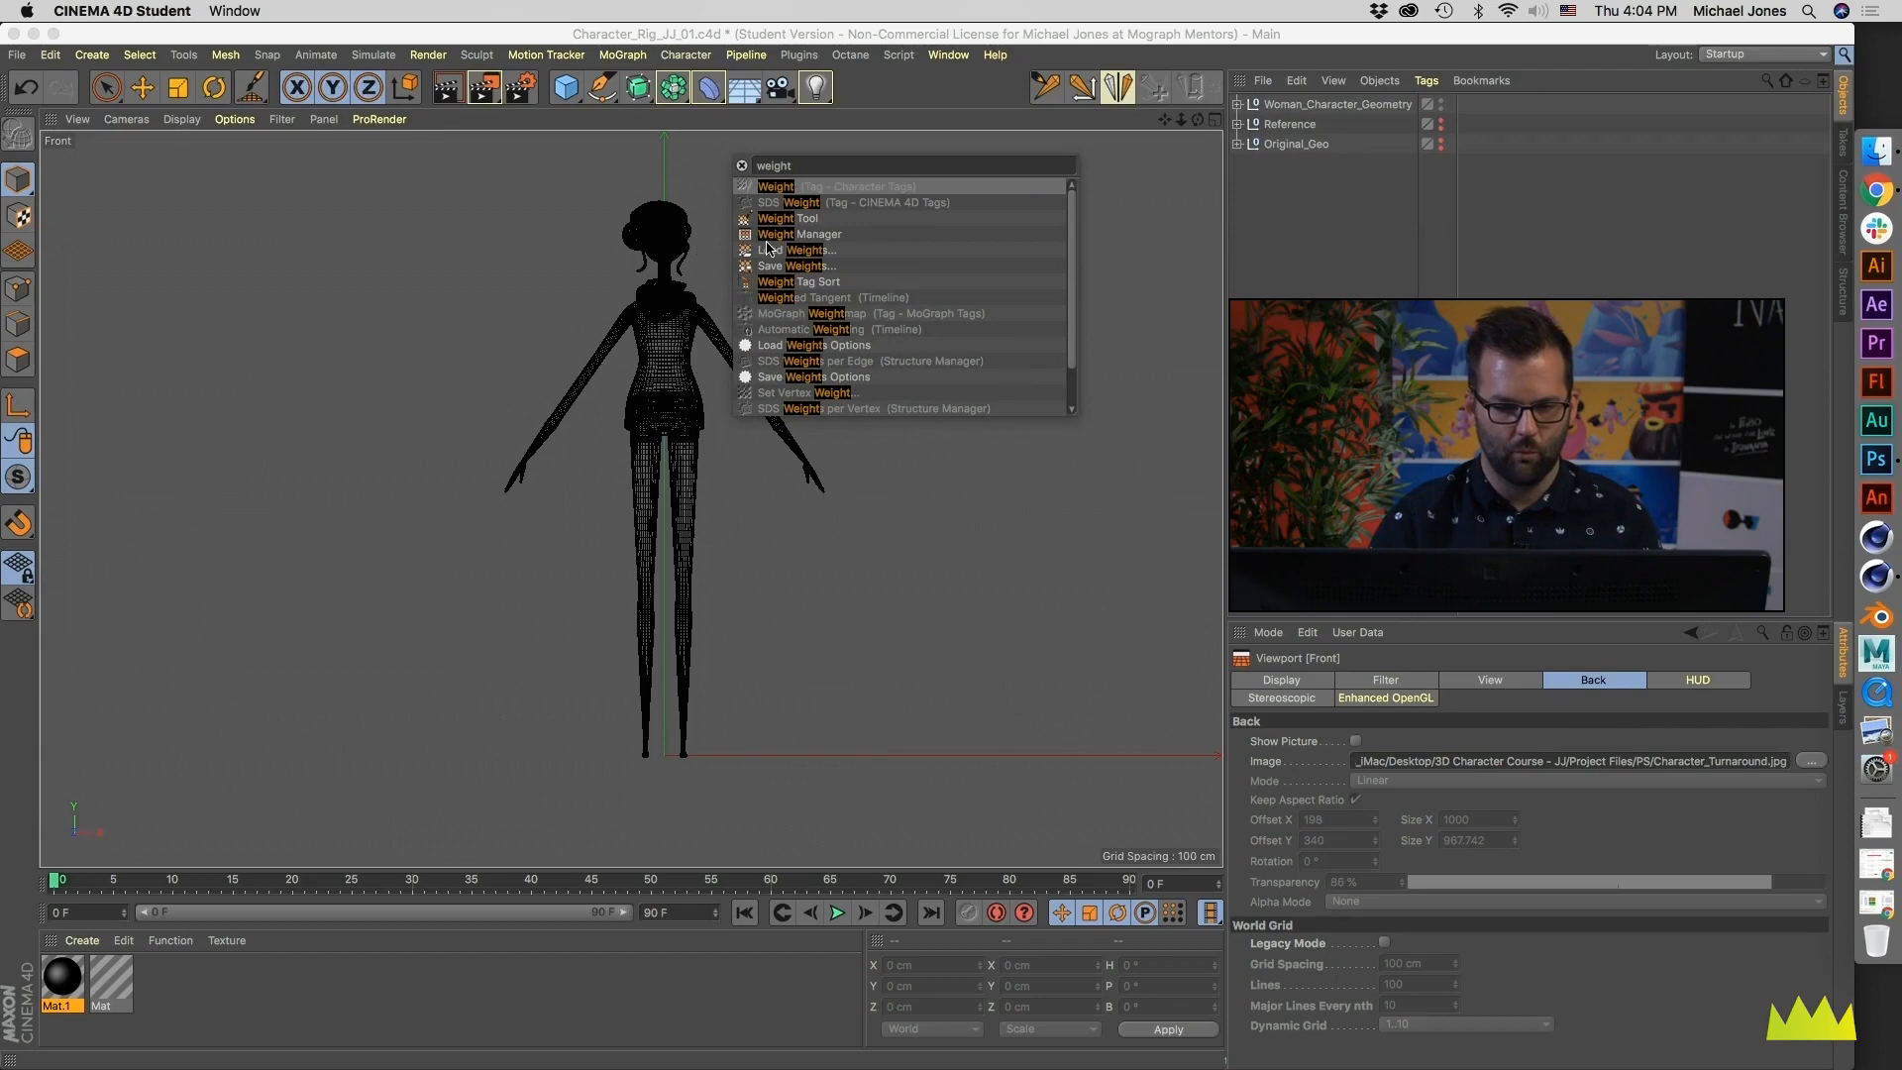
left_click_drag(750, 220, 850, 91)
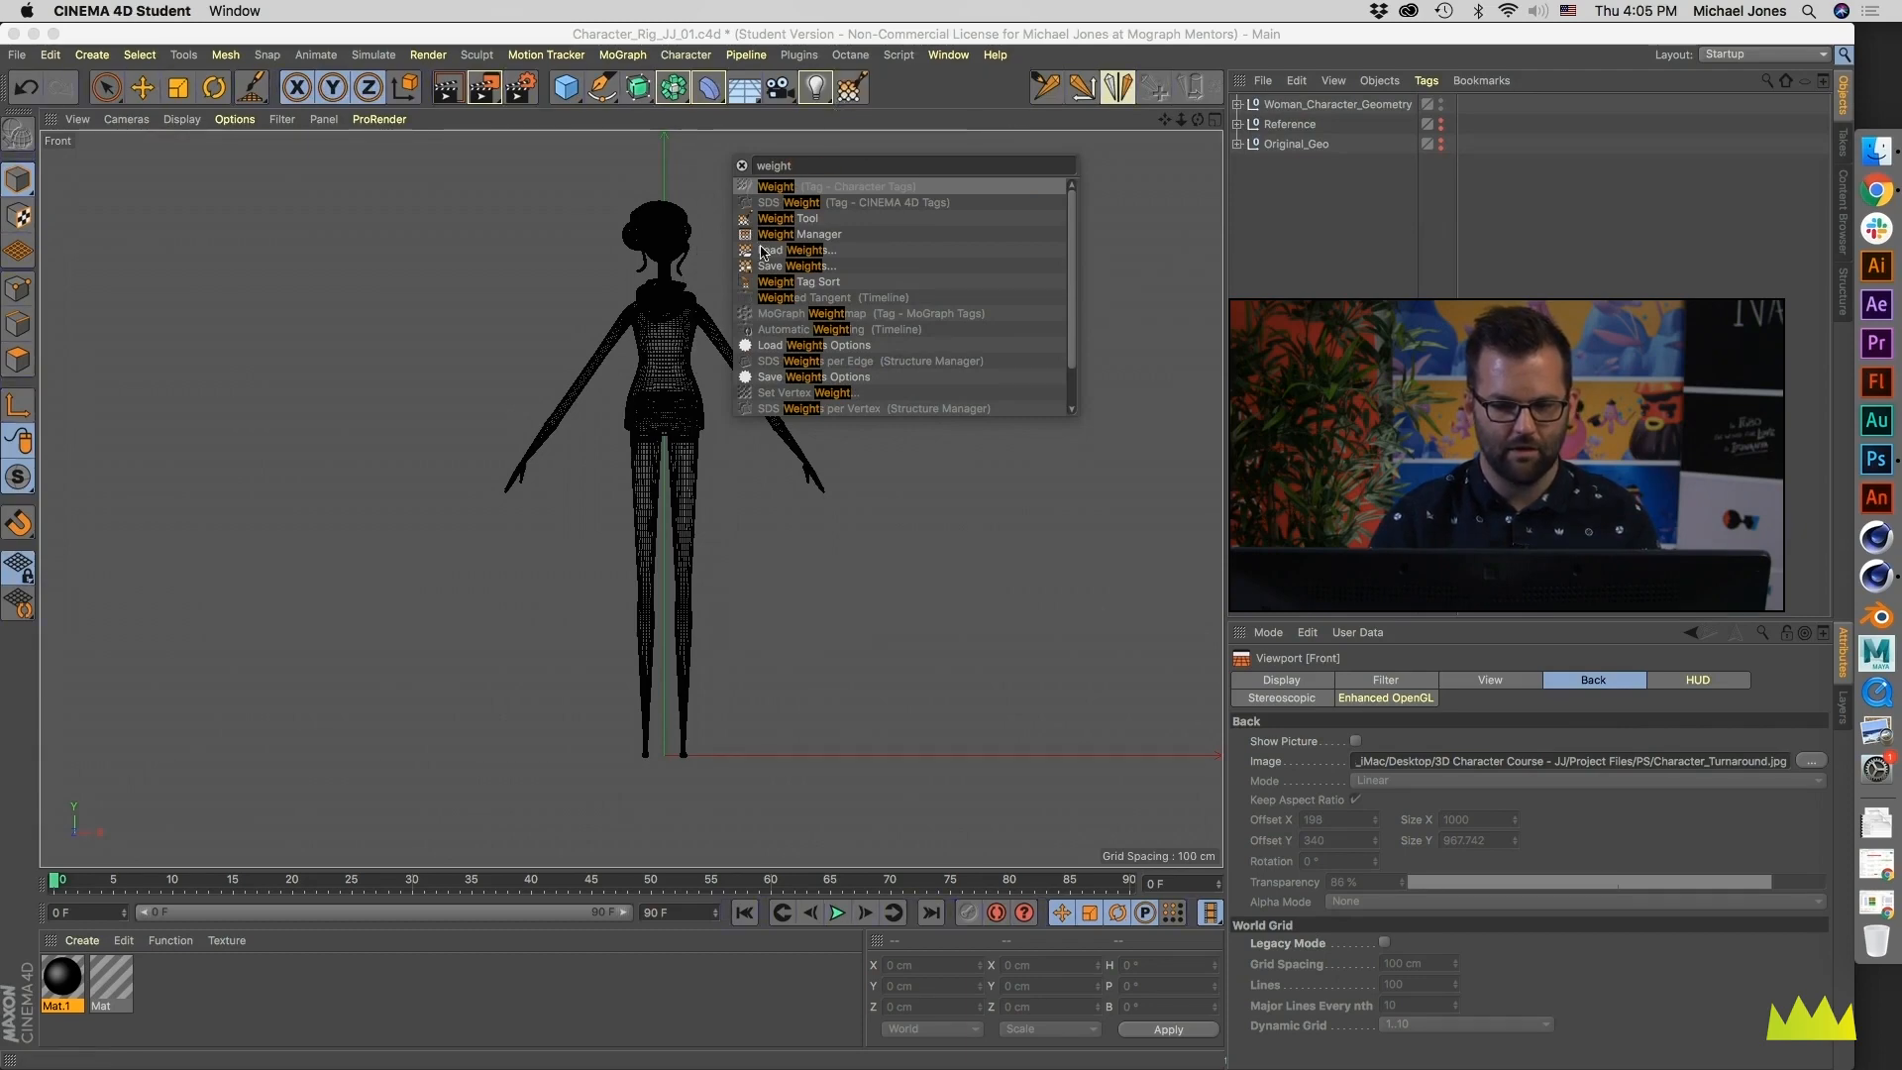
left_click_drag(747, 239, 888, 87)
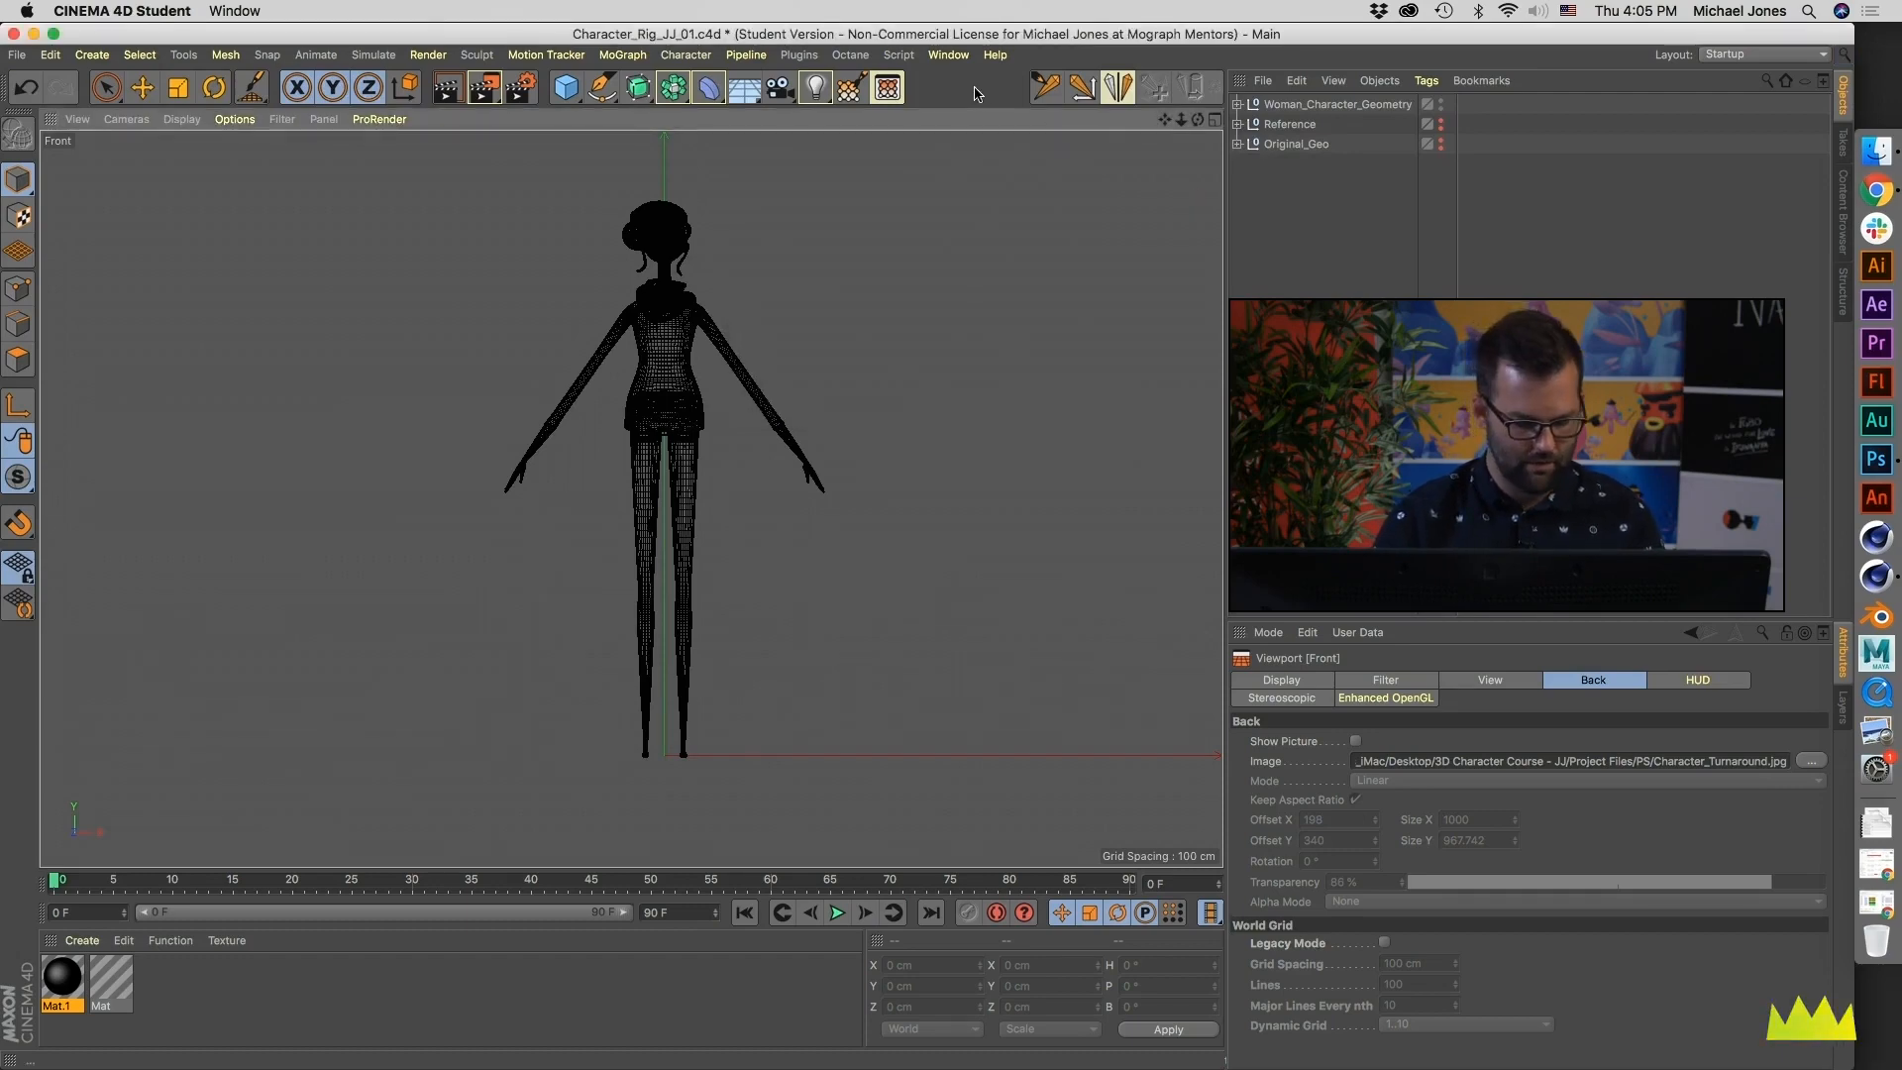
- Find the Reset PSR command and add it to the toolbar beside the weight tools
key("shift+c")
type("reset p")
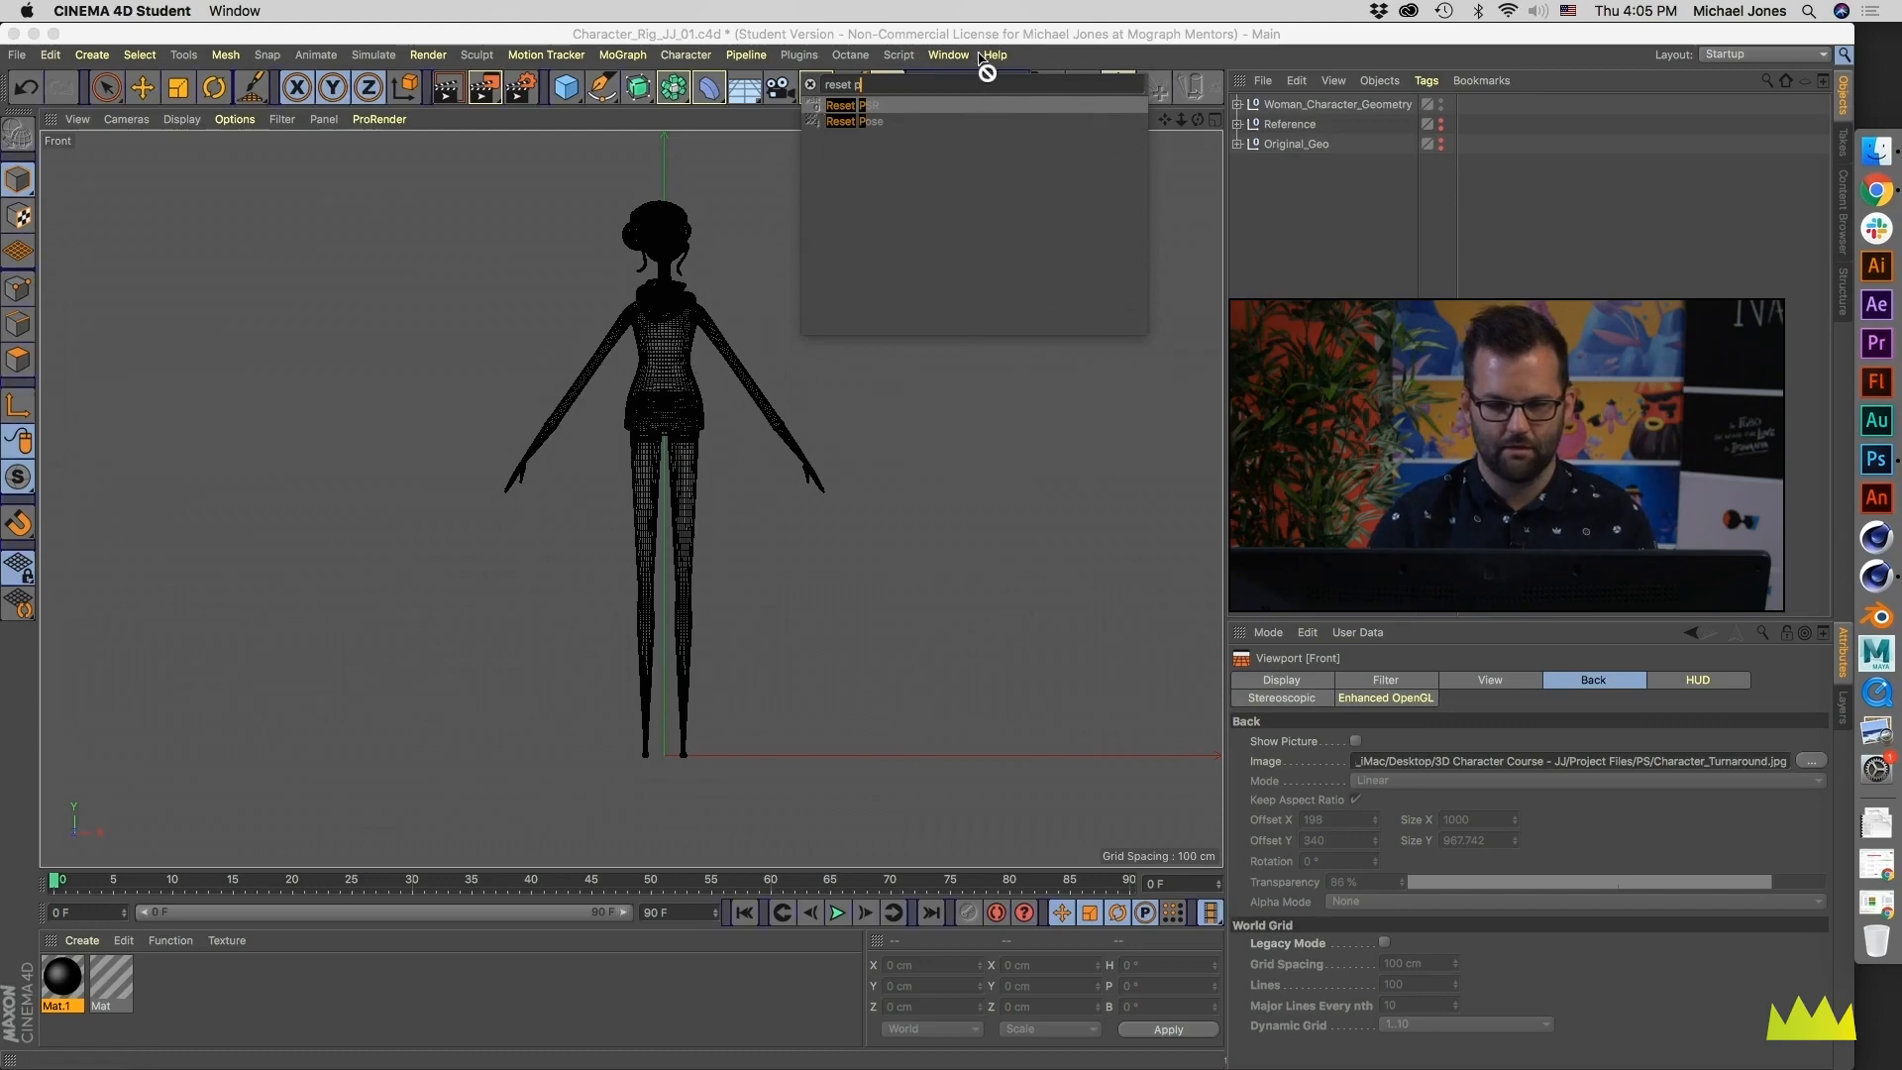
left_click(927, 107)
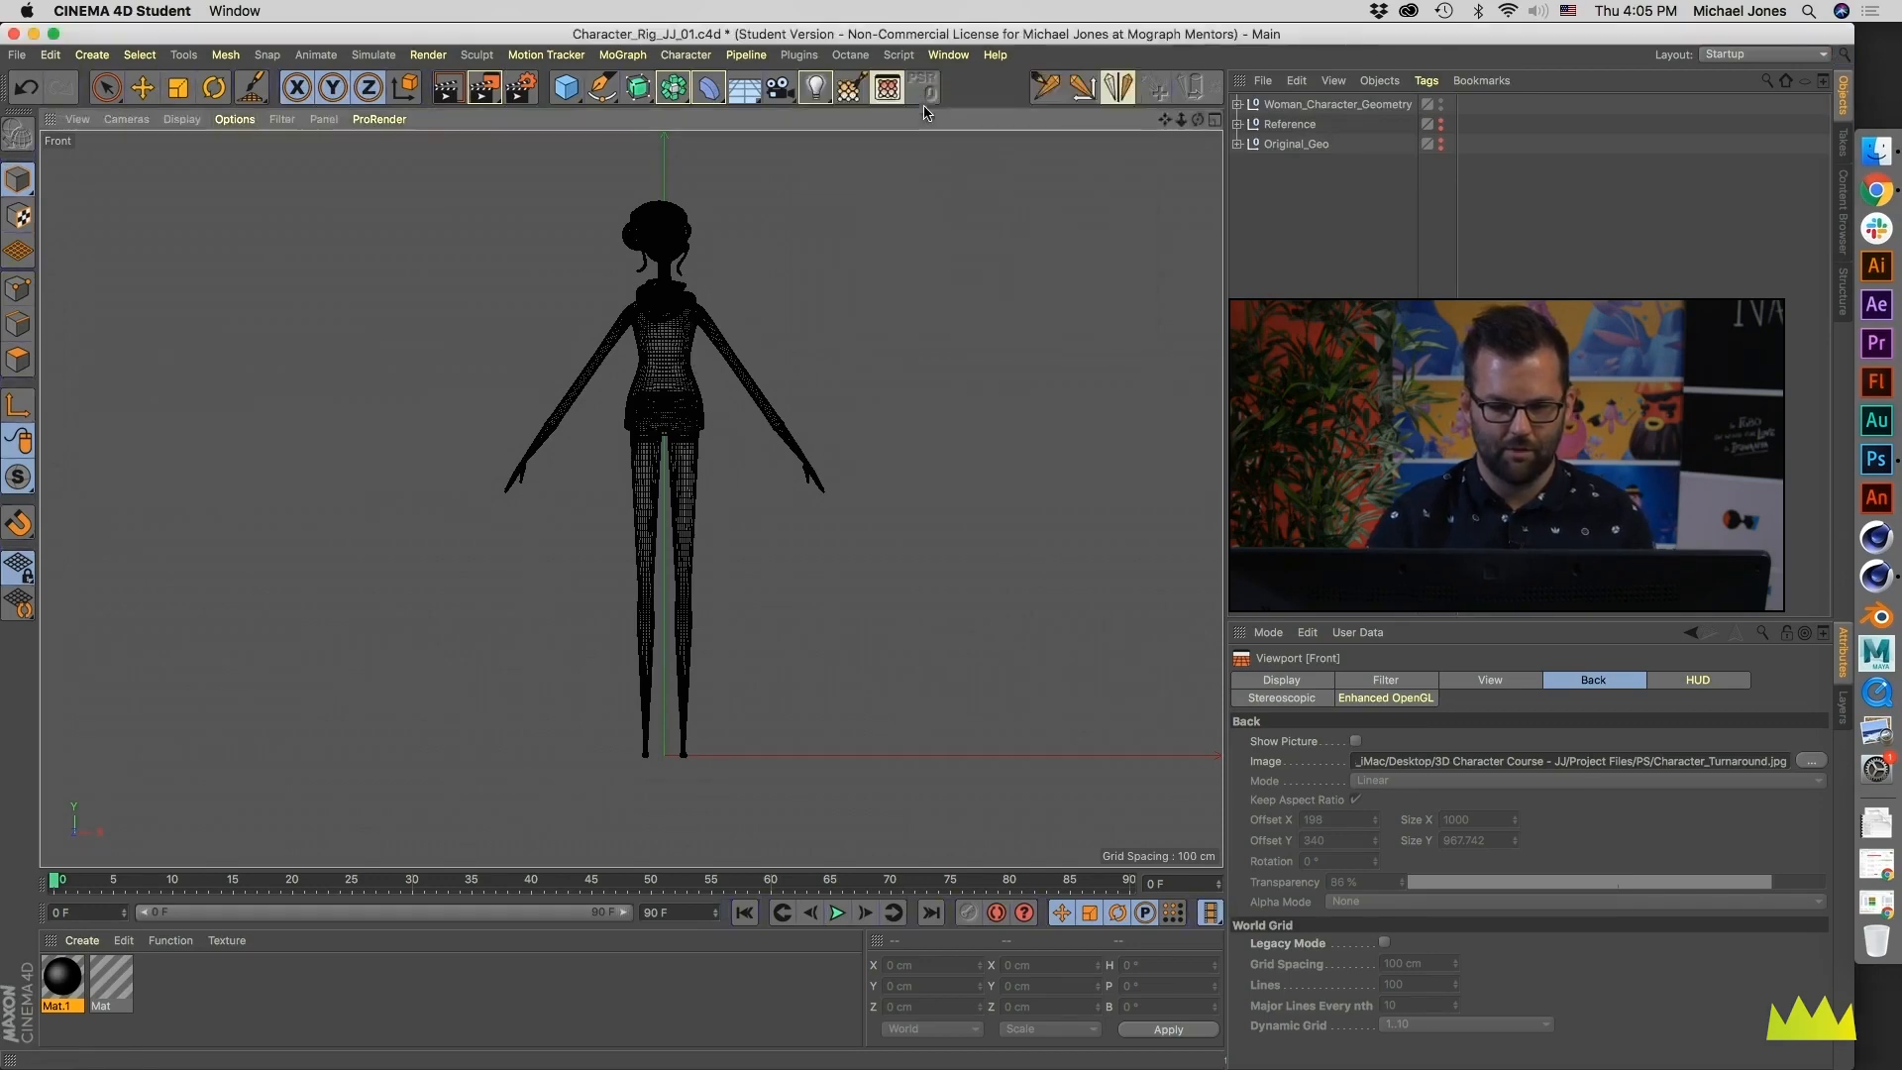
- Activate the Joint Tool and enable snapping
left_click(1043, 89)
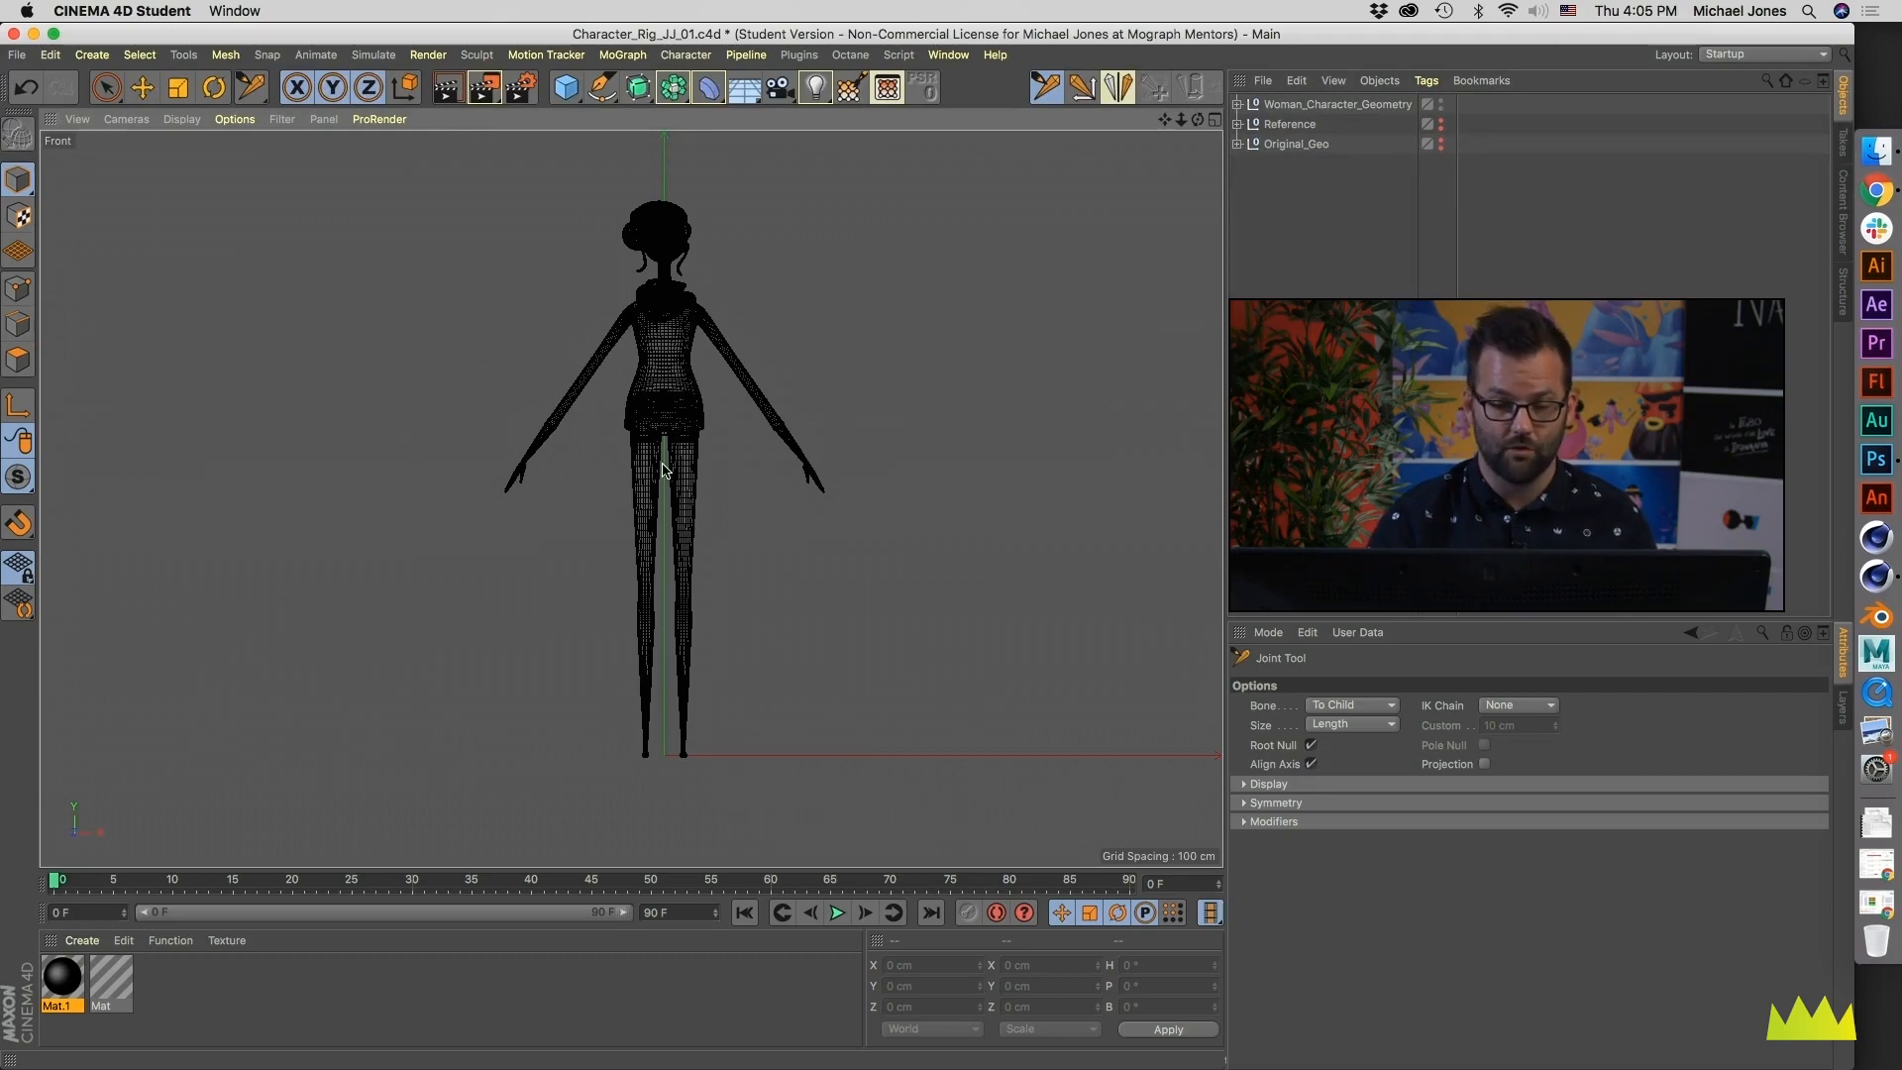
left_click(18, 477)
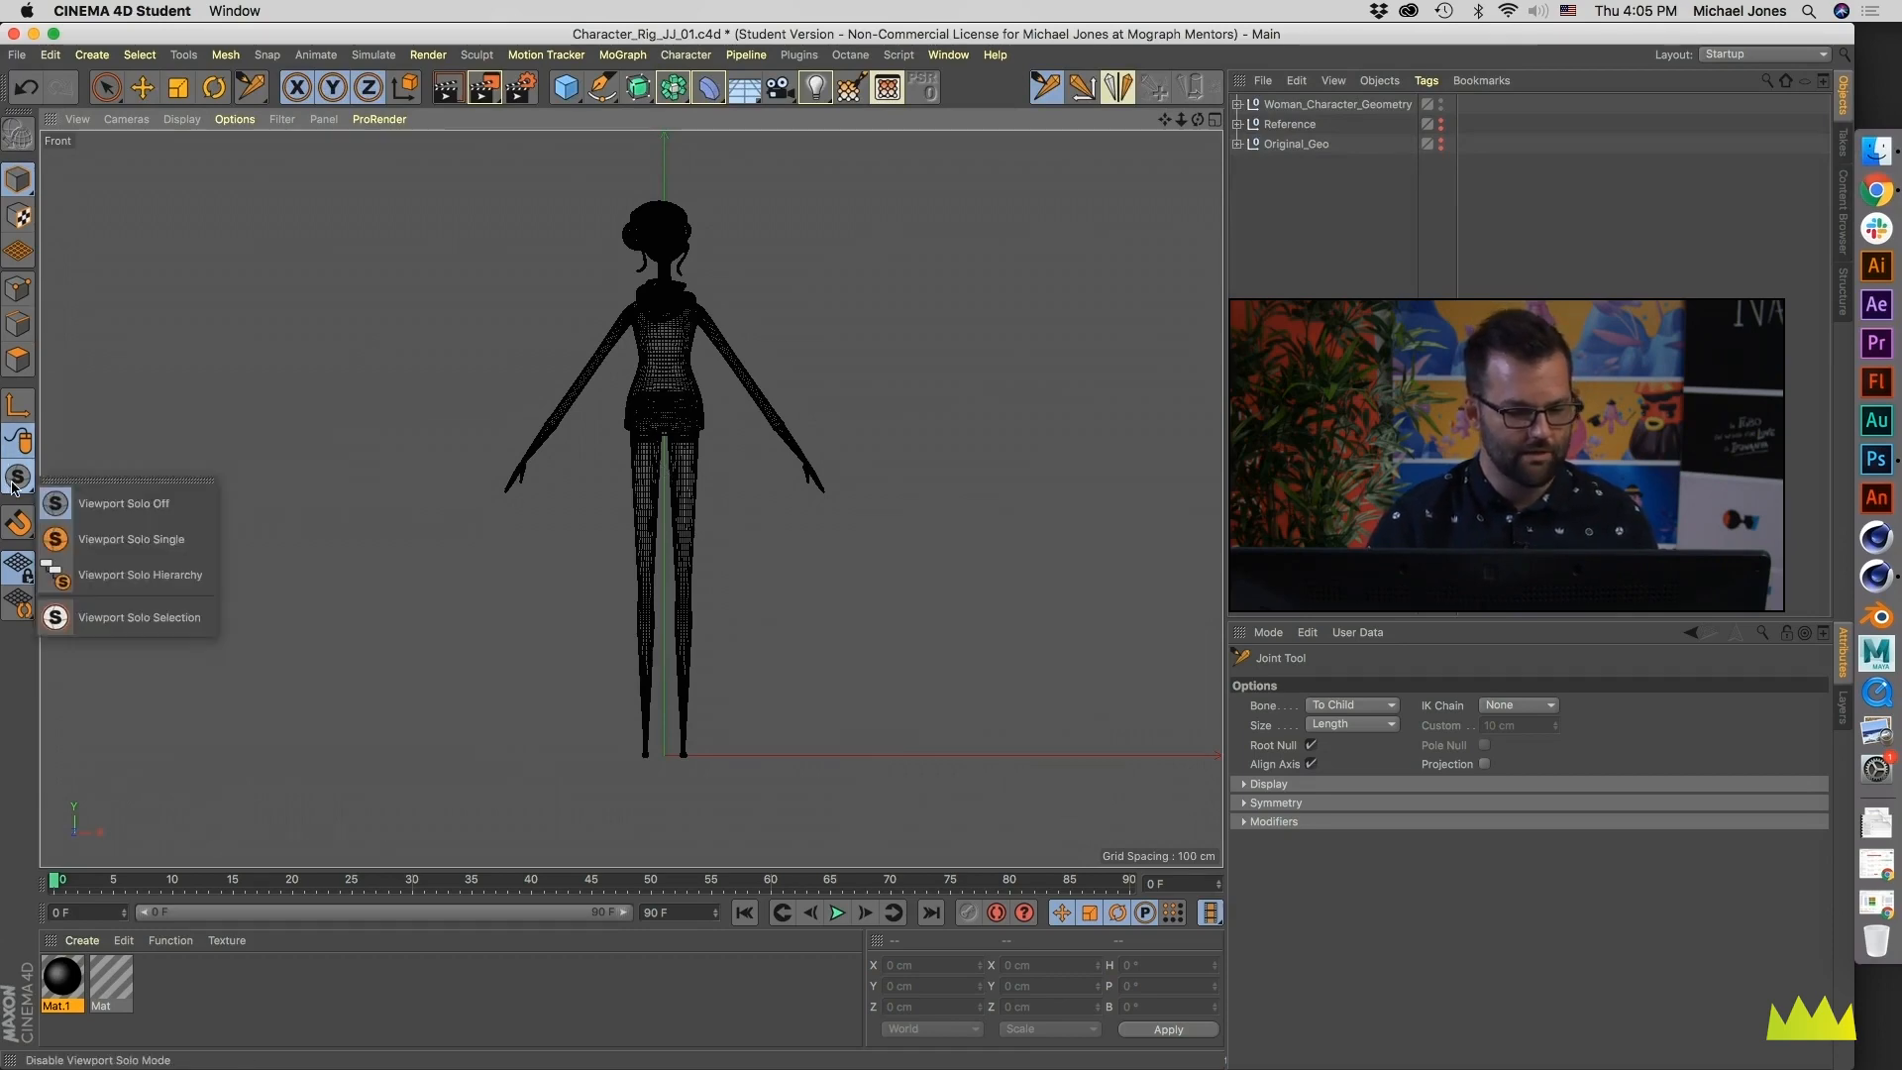
left_click(99, 543)
left_click(18, 522)
left_click(111, 389)
- Set the snapping modes: turn Edge Snap and Axis Snap on and Vertex Snap off
left_click(18, 522)
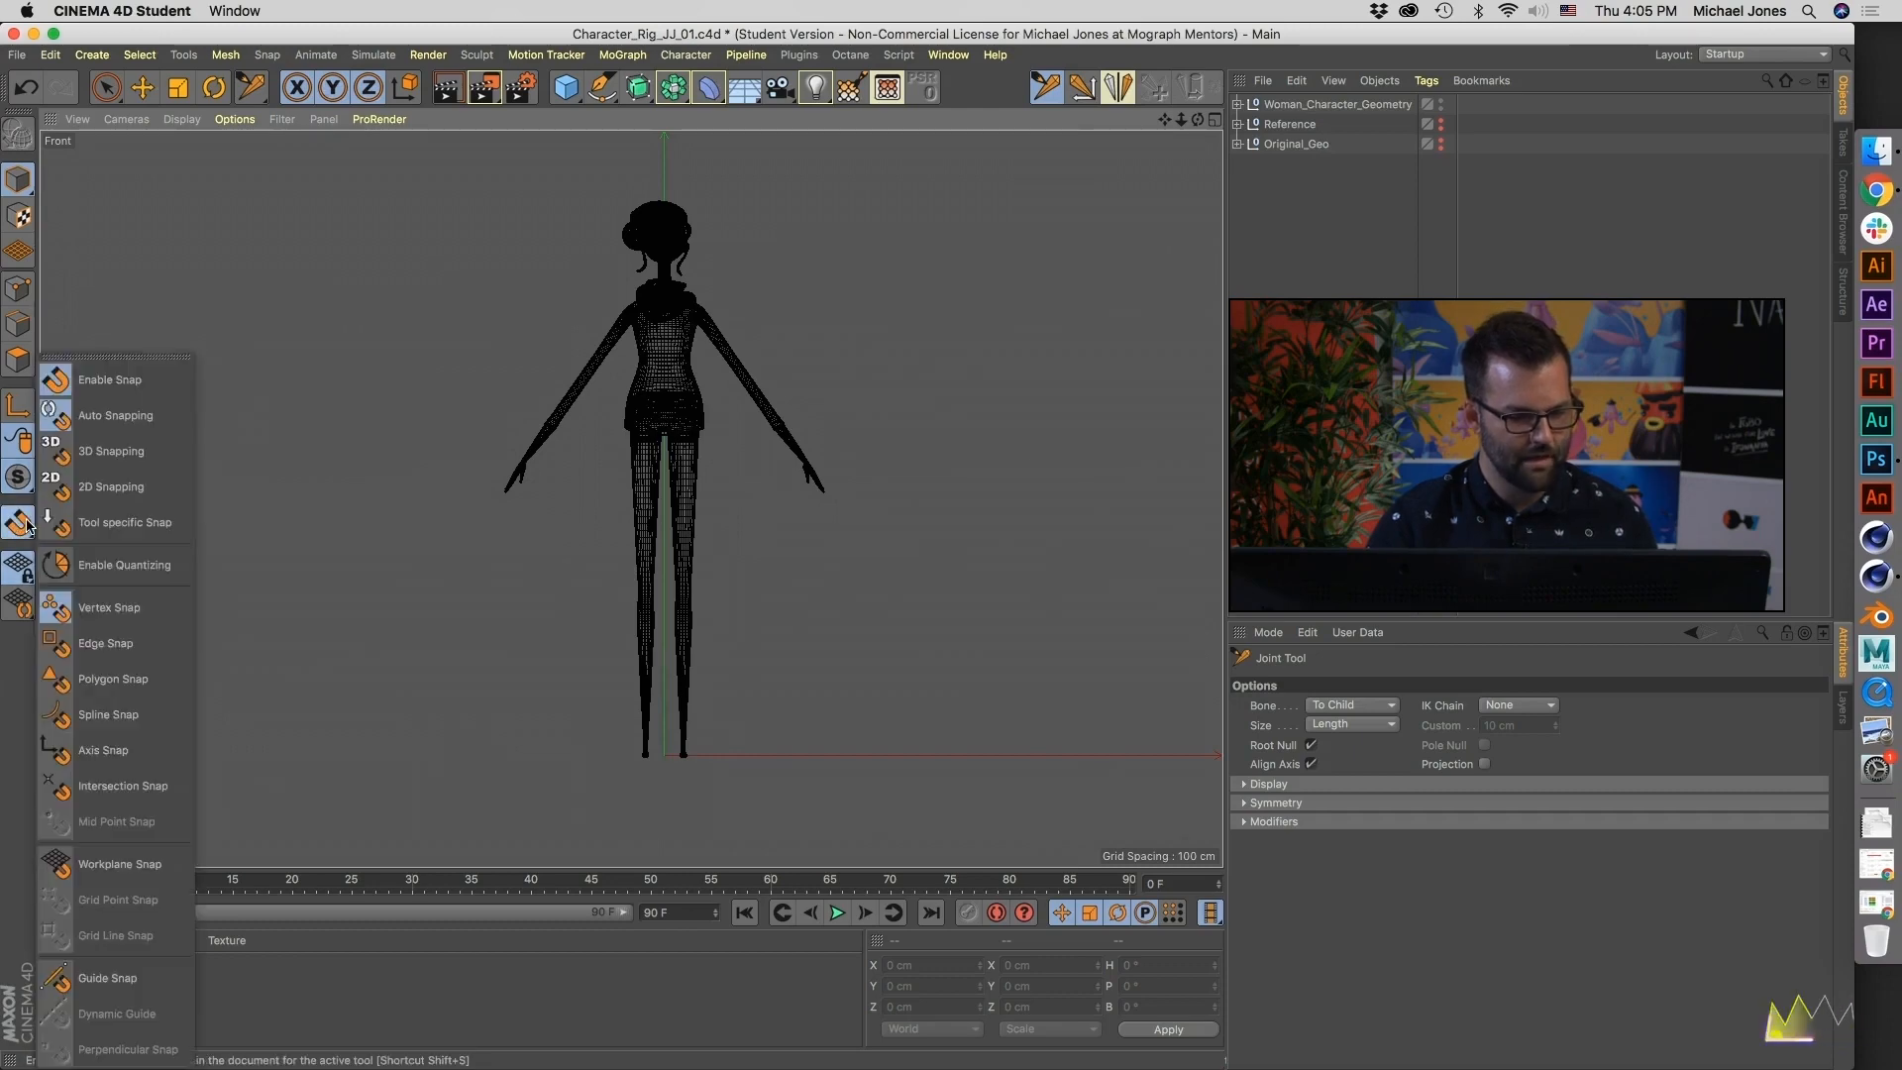
left_click(108, 645)
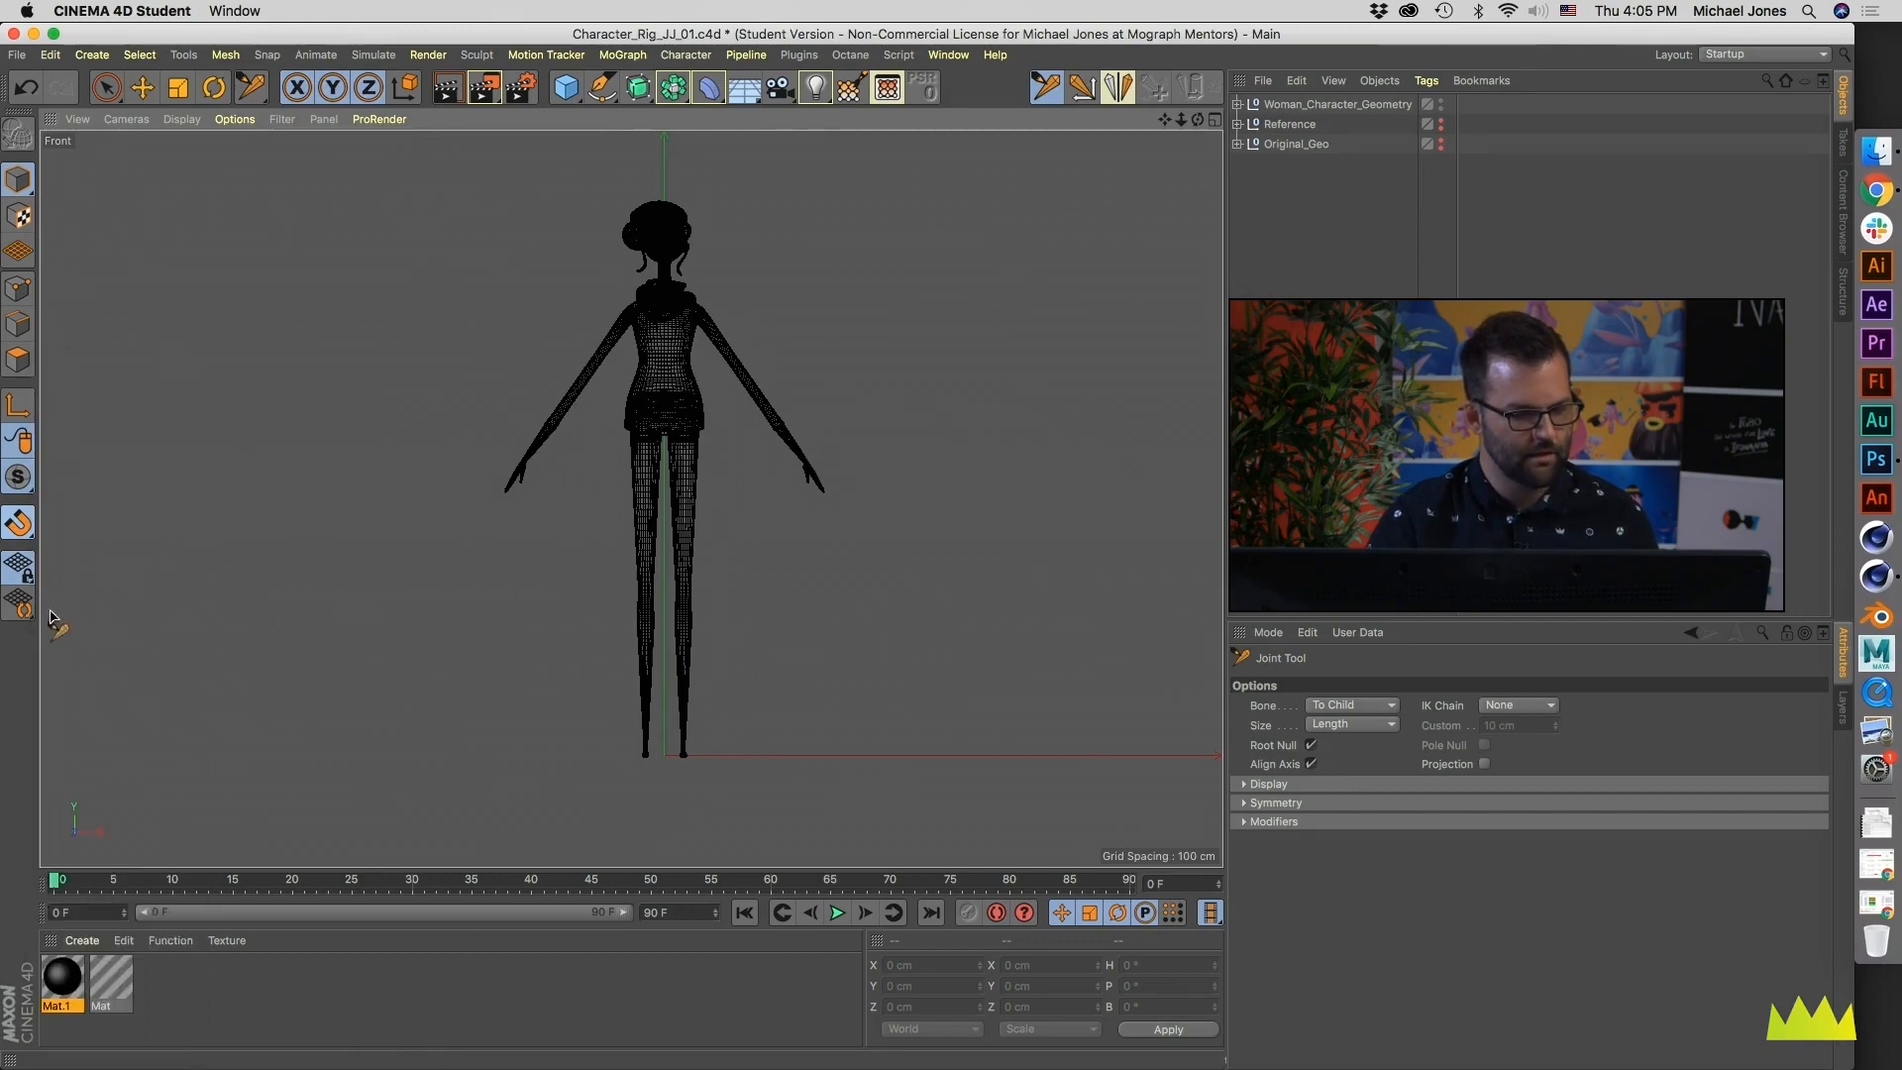
left_click(17, 522)
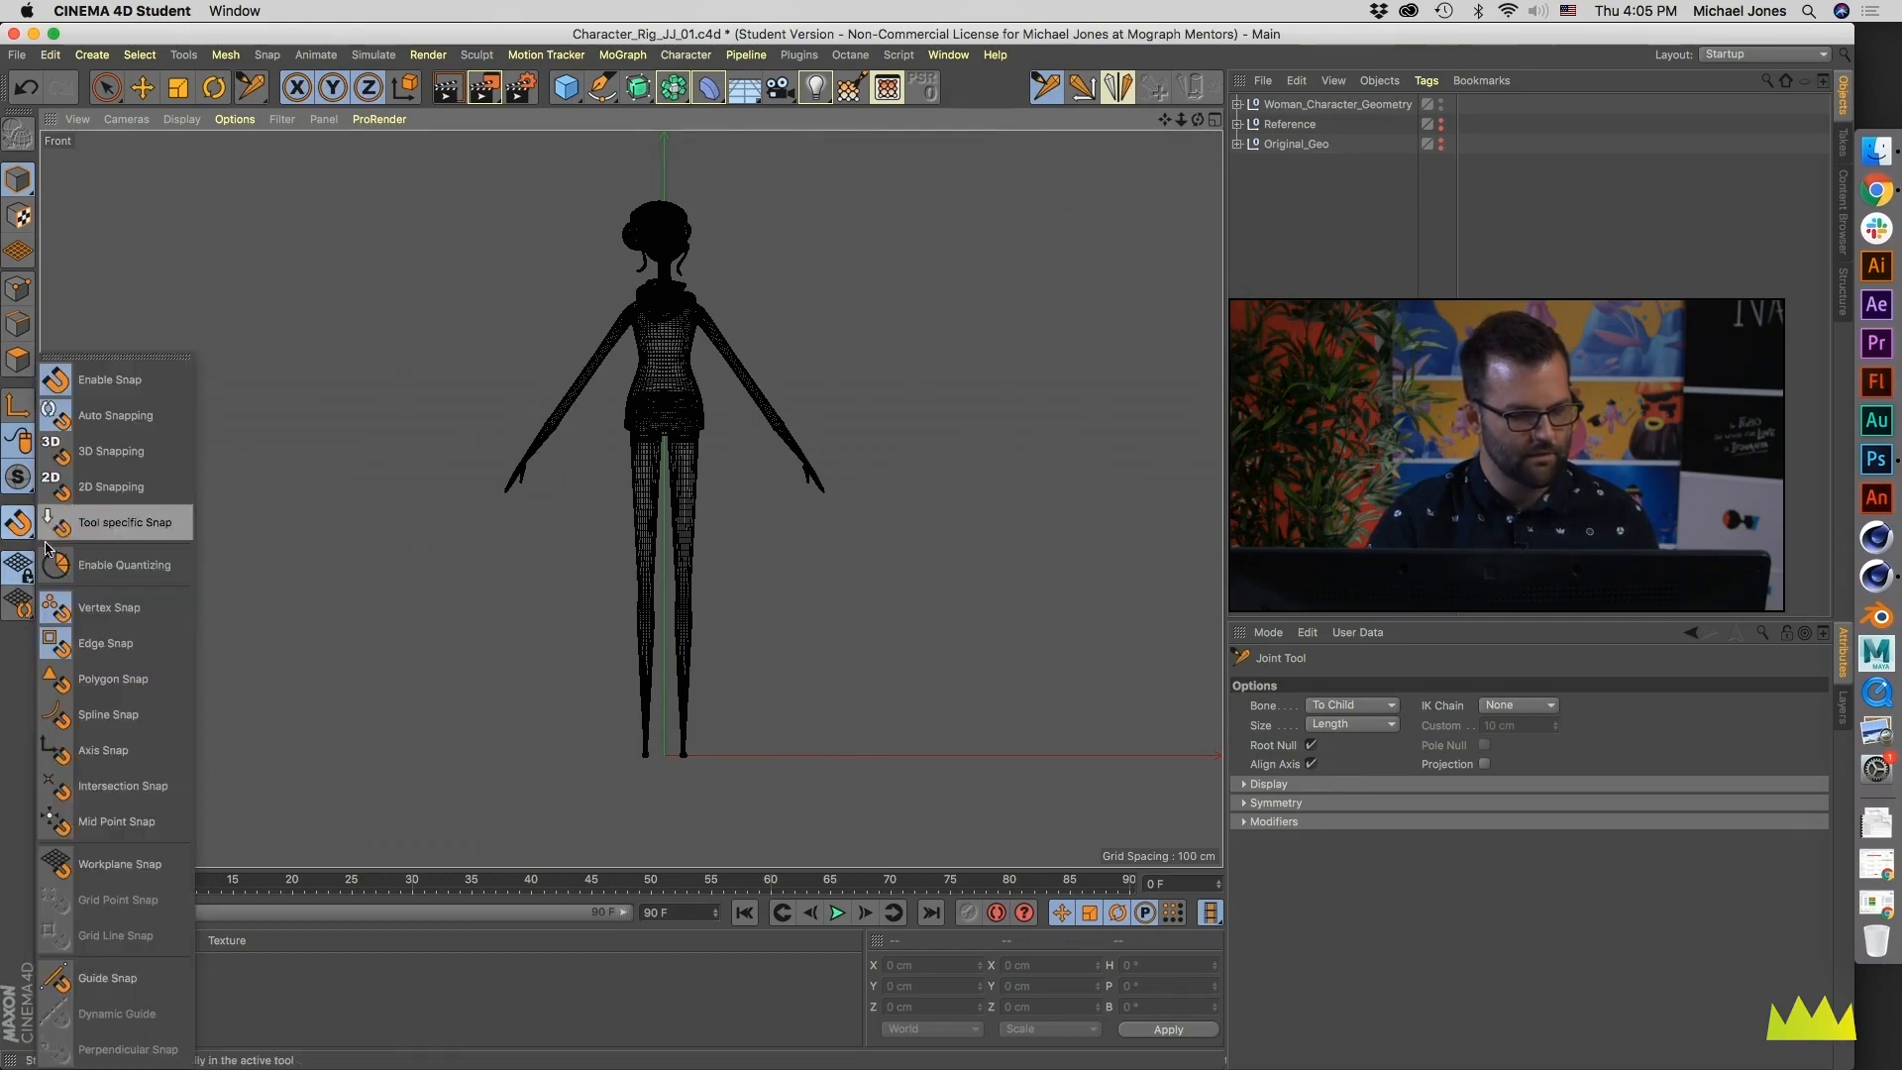
left_click(100, 608)
left_click(18, 522)
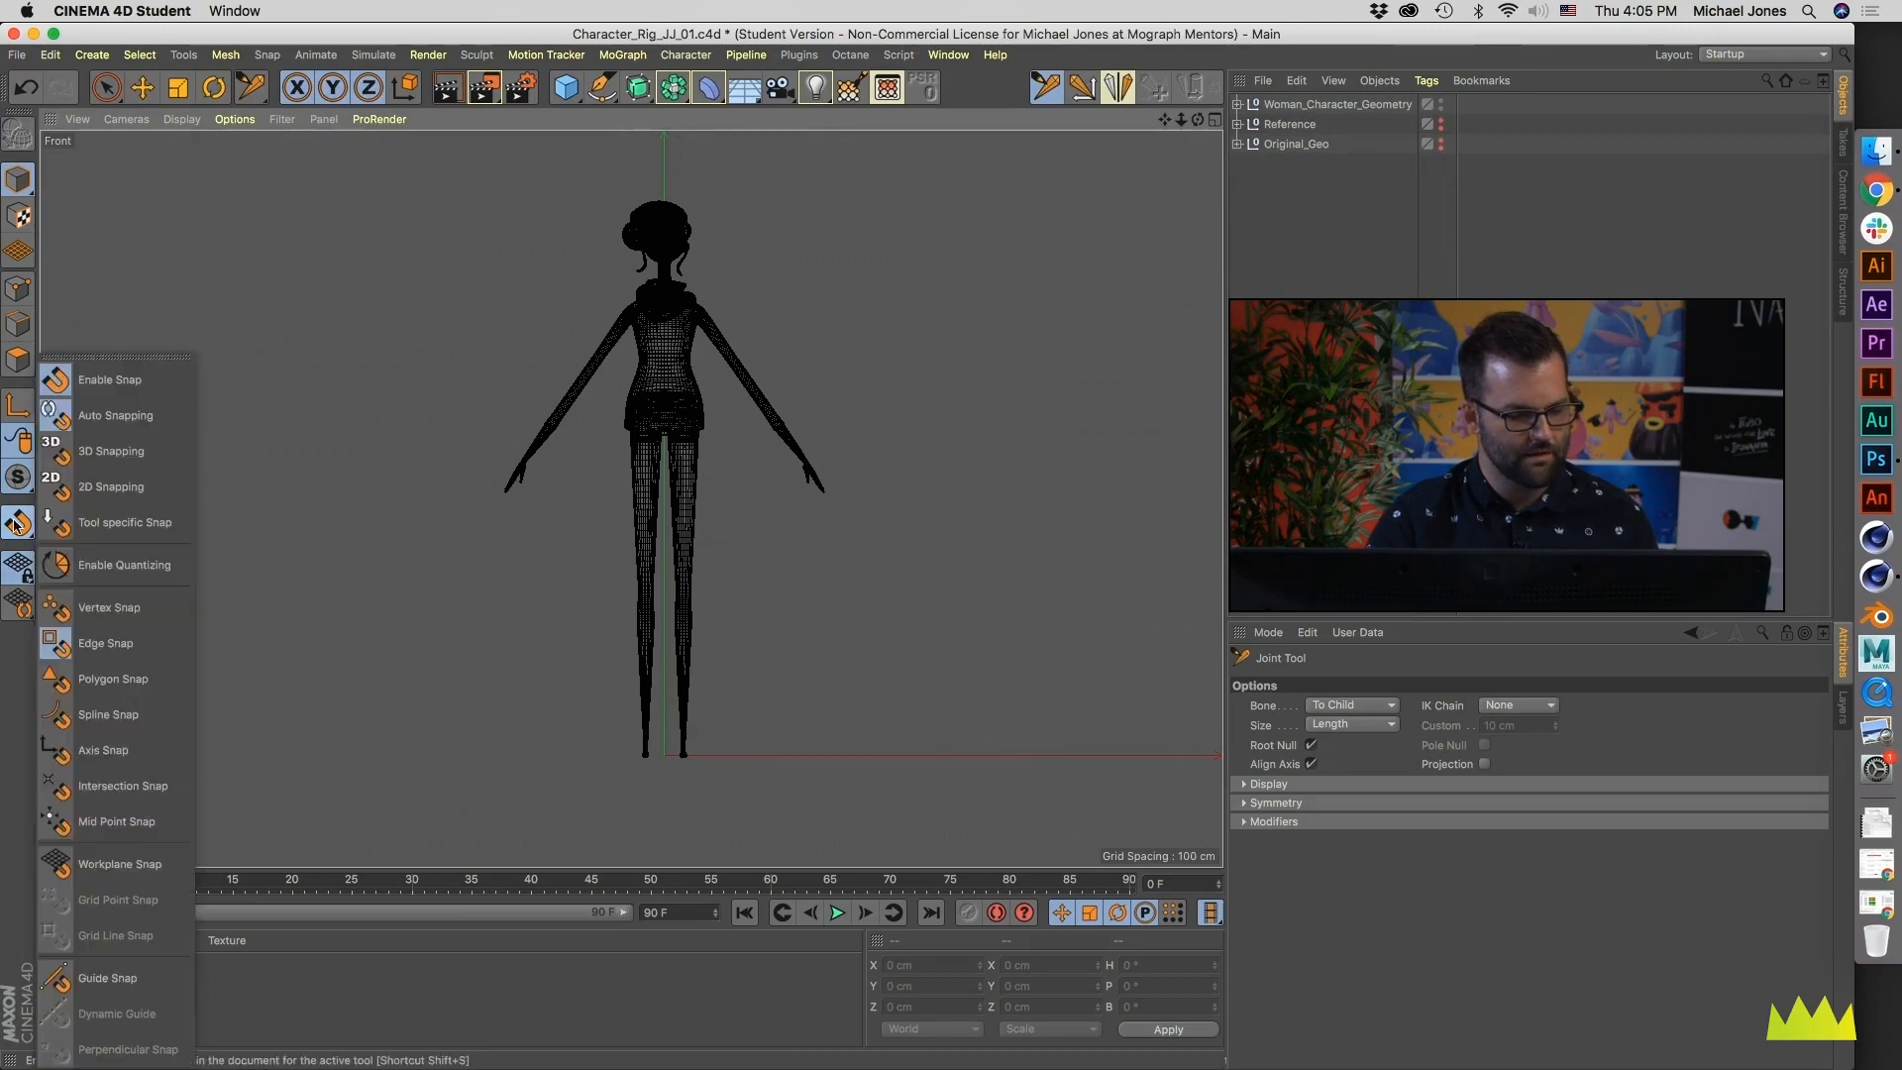
left_click(110, 751)
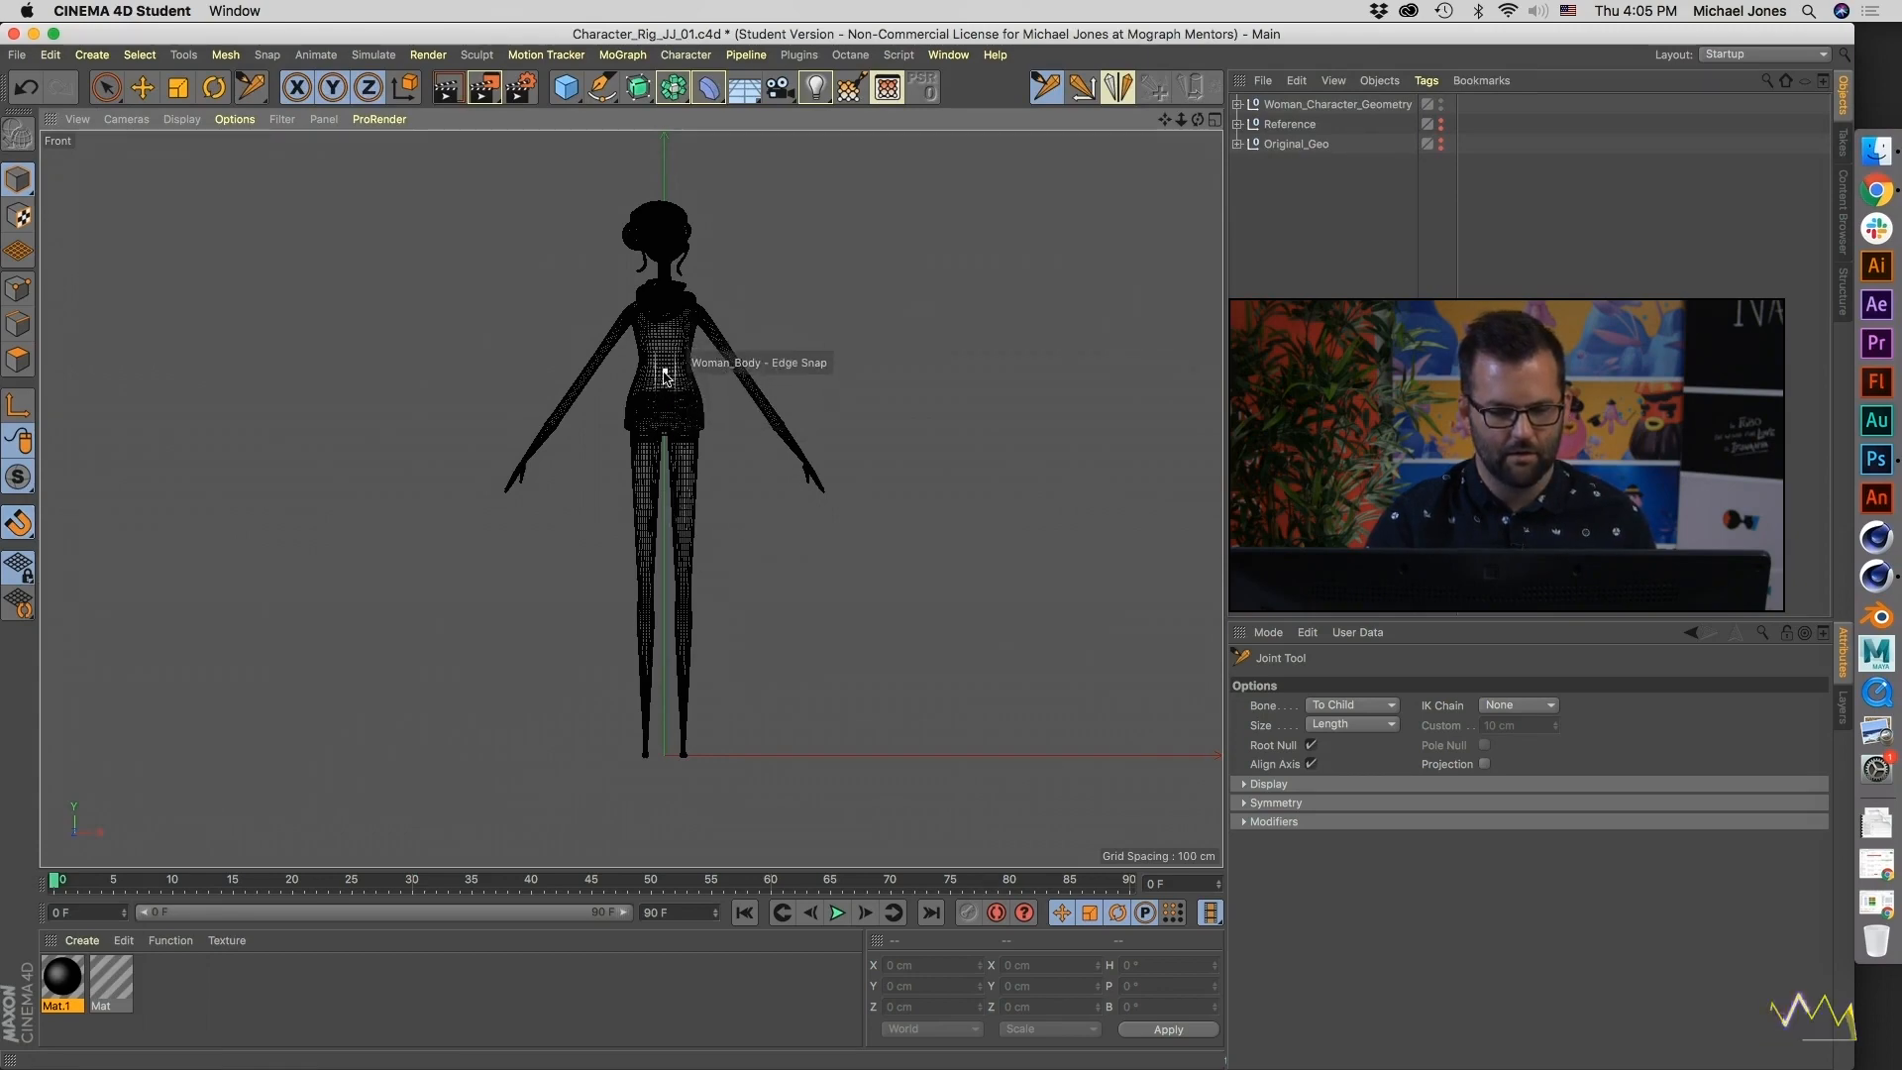
- Show the grid in the Front view
scroll(664, 476, "up", 5)
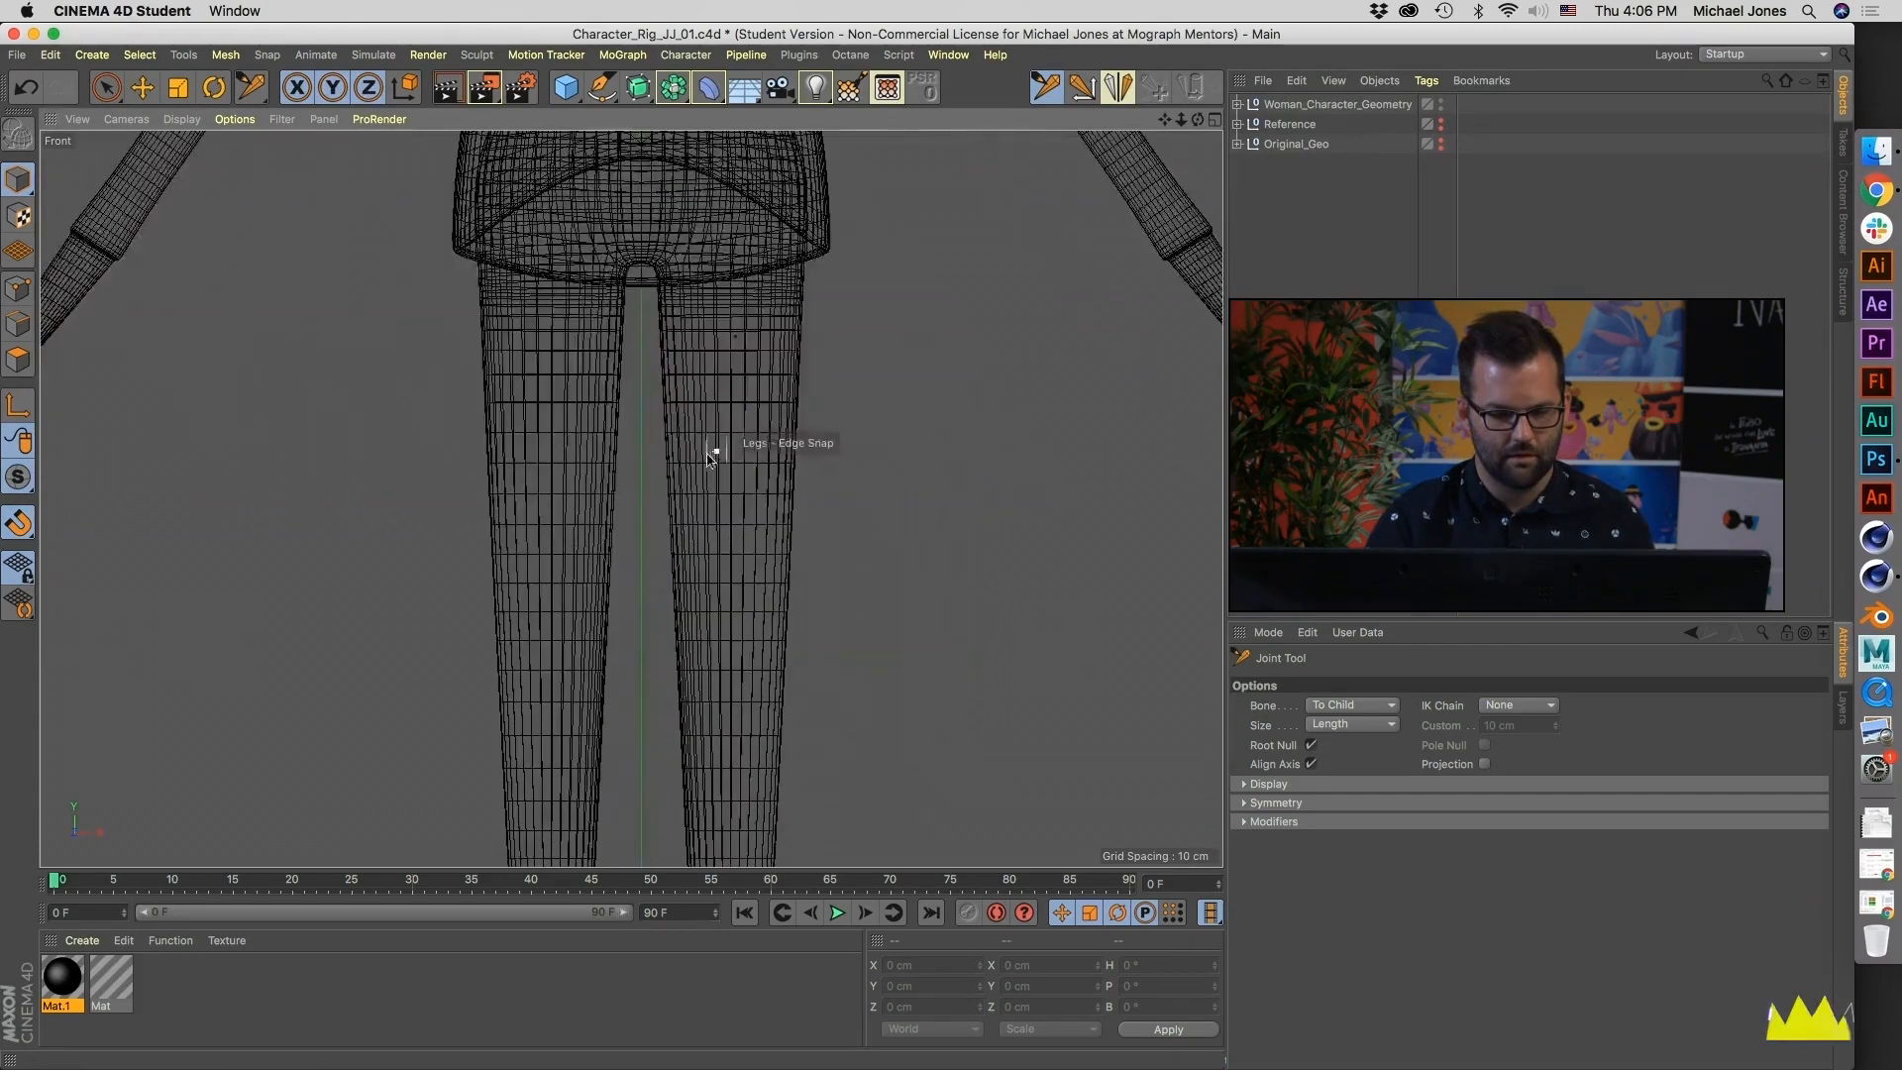
scroll(484, 641, "down", 5)
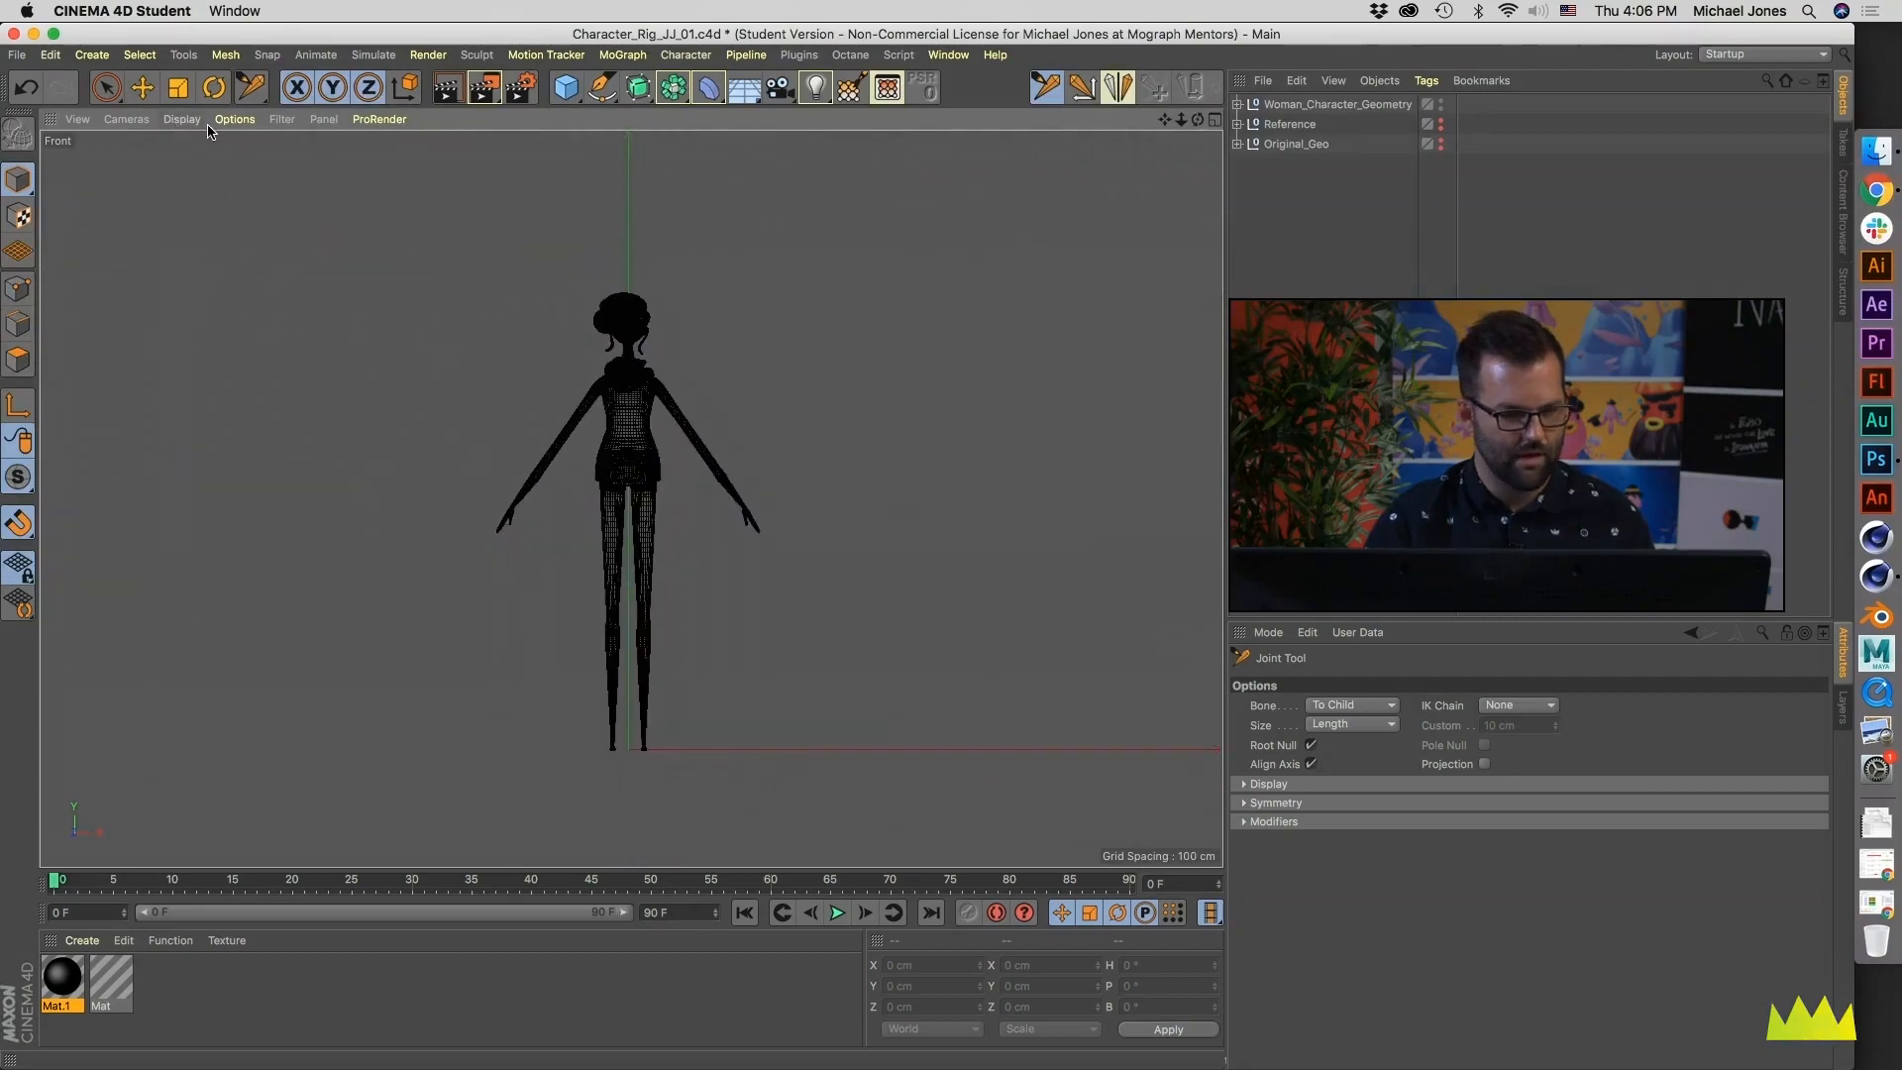
left_click(281, 120)
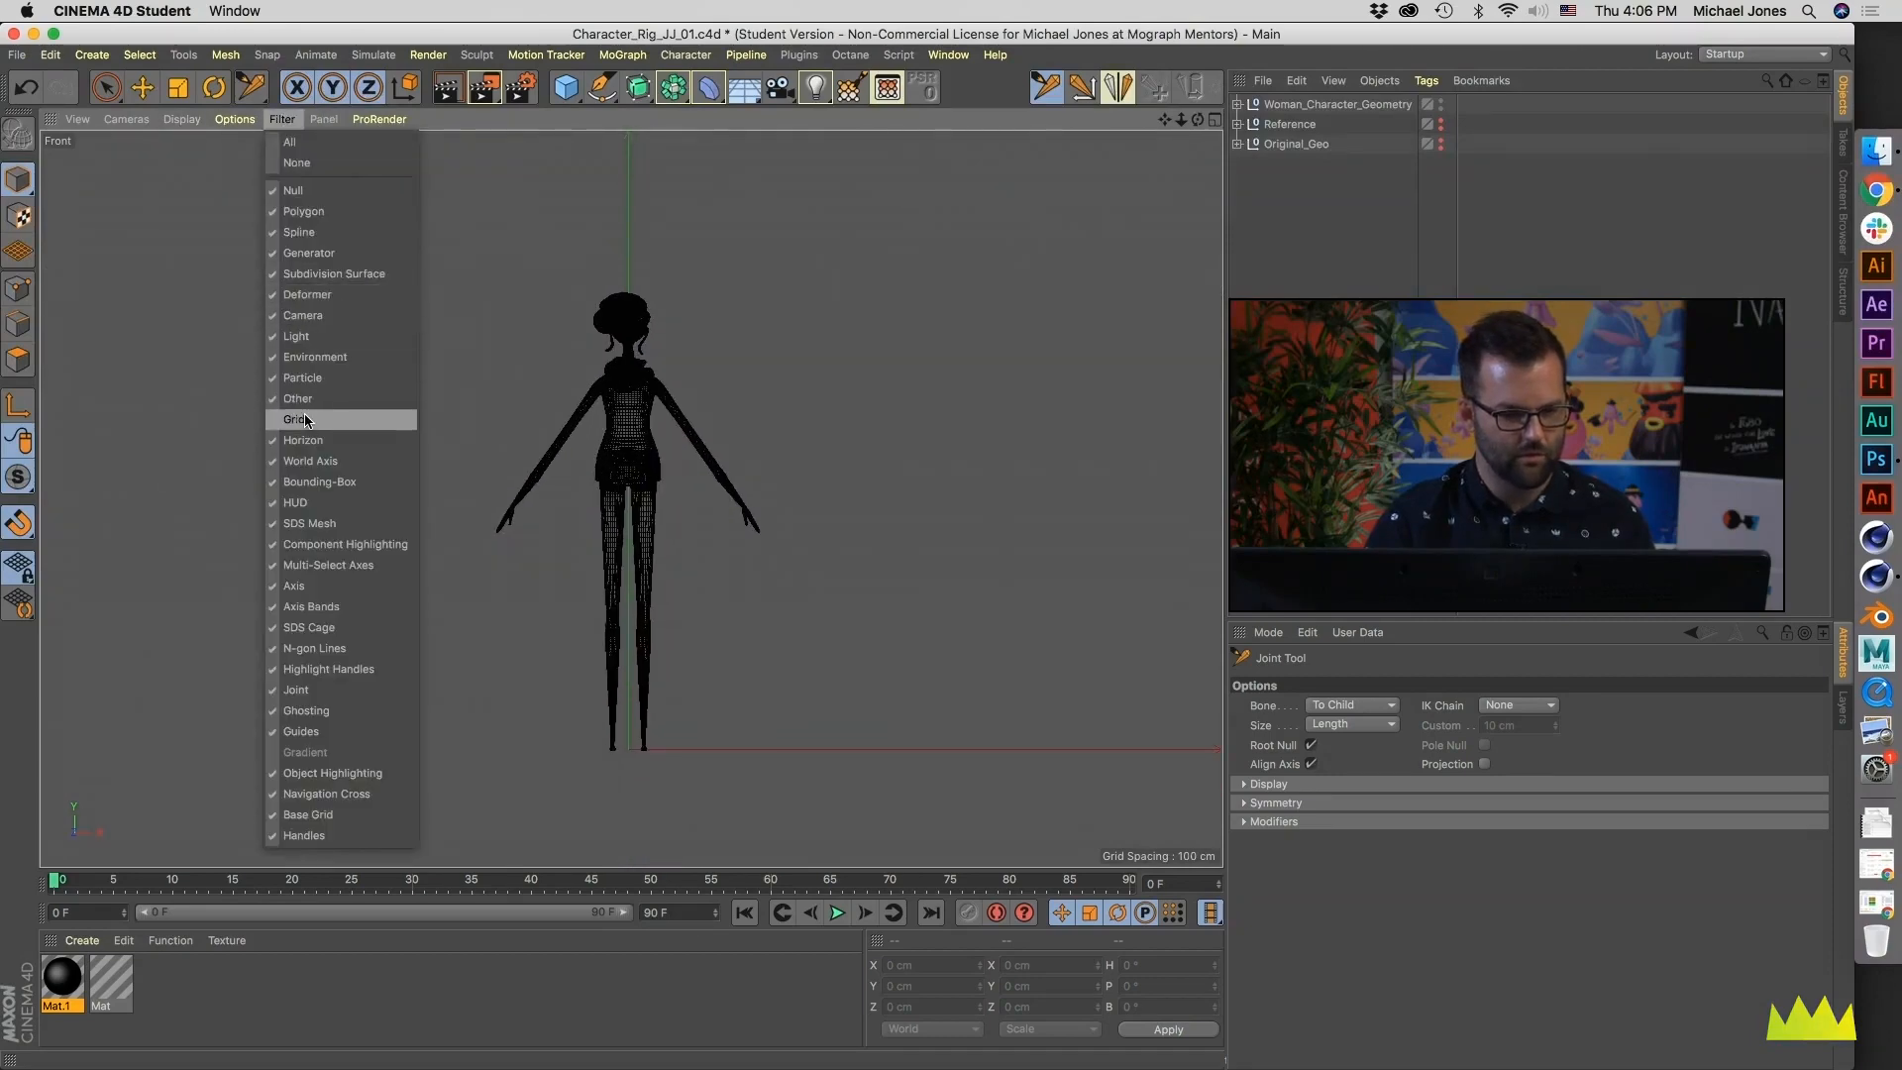
left_click(307, 416)
- Place the first joint on the centre line of the pelvis, at a height of about 502 cm
scroll(644, 555, "up", 3)
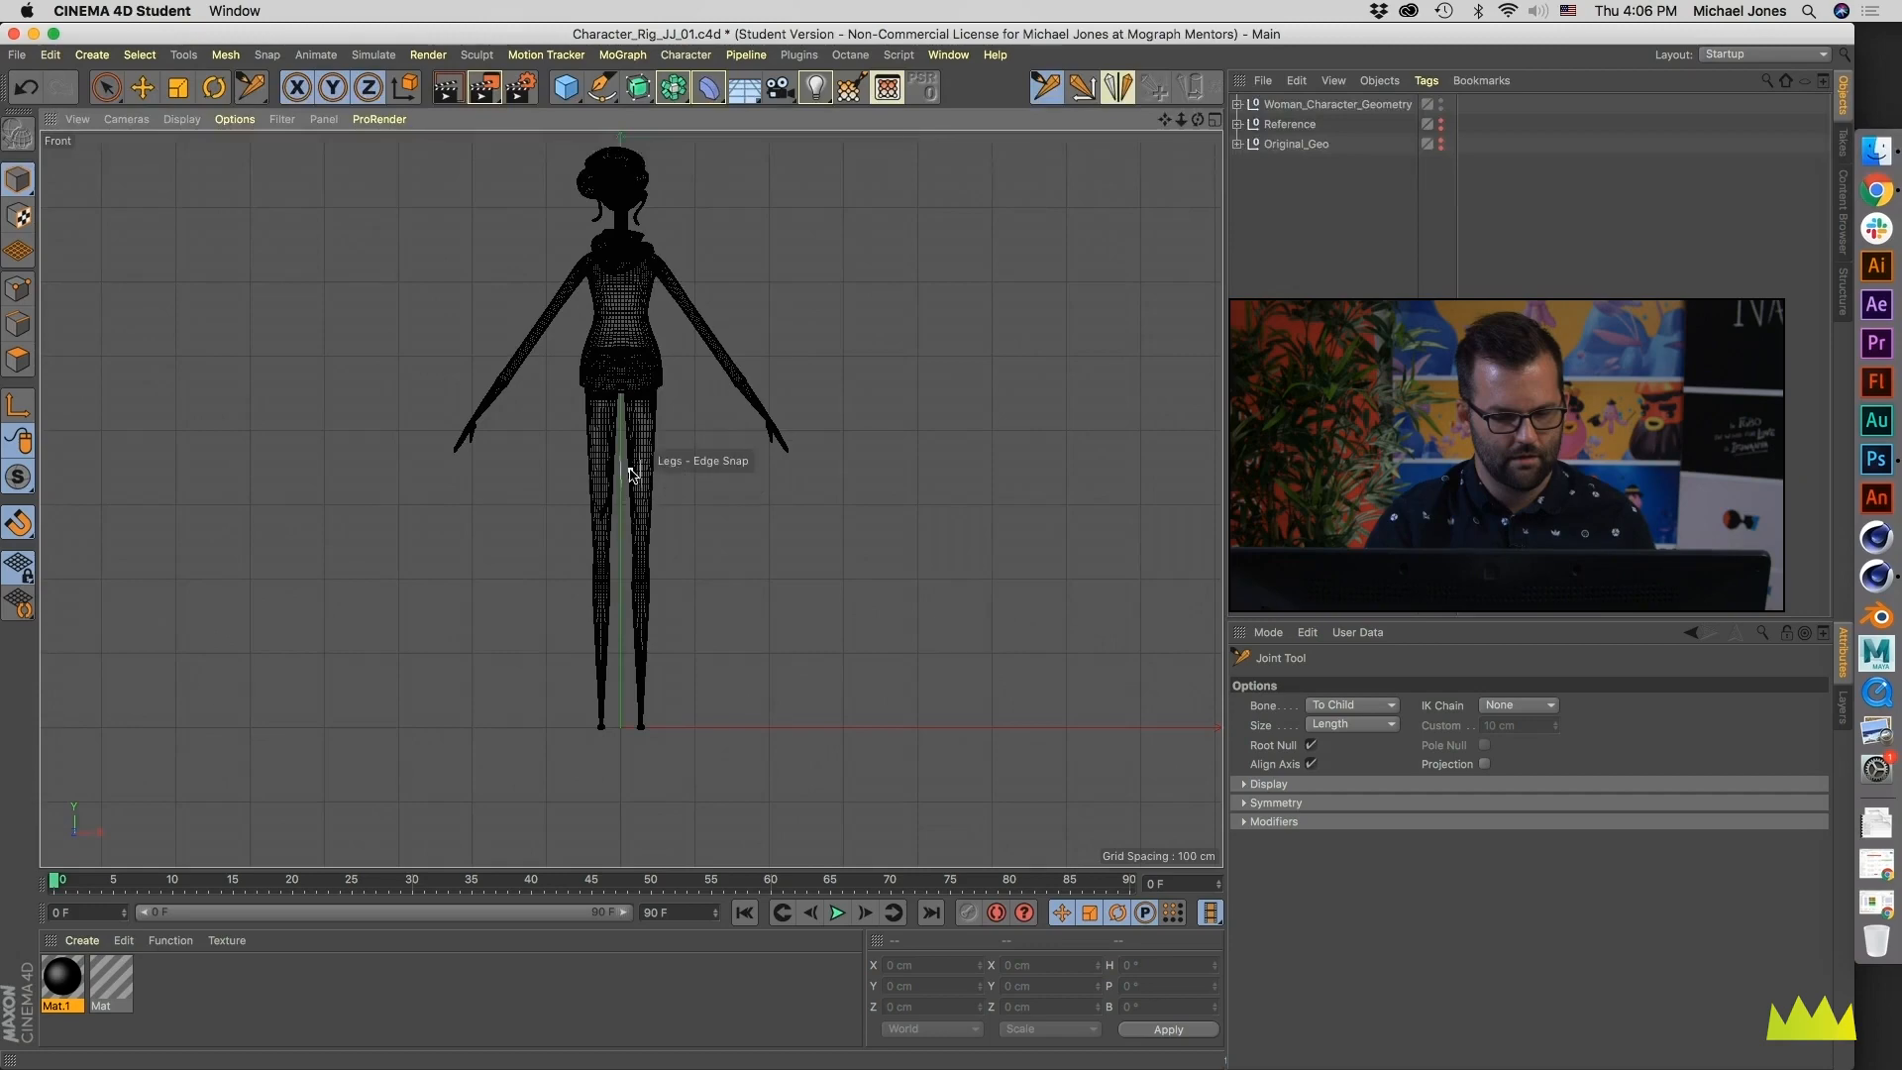
scroll(649, 666, "up", 6)
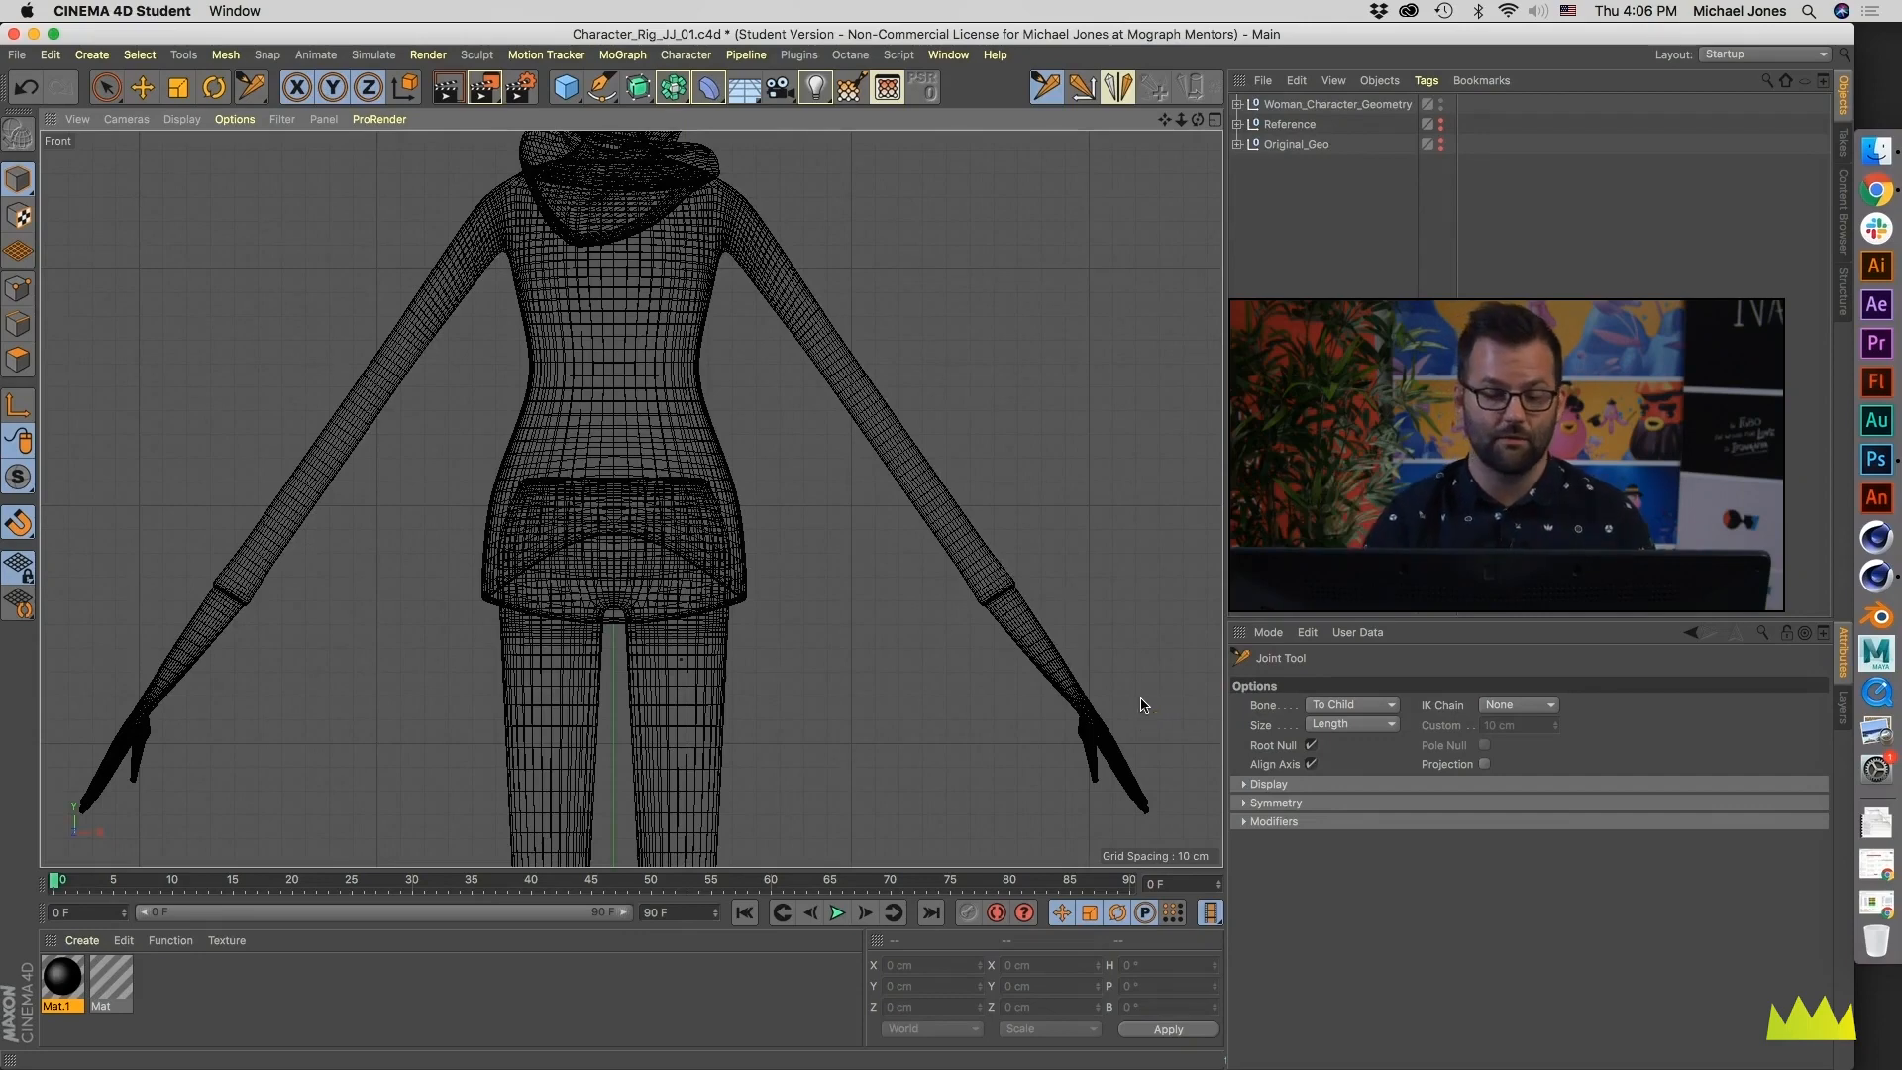
left_click(614, 503, "ctrl")
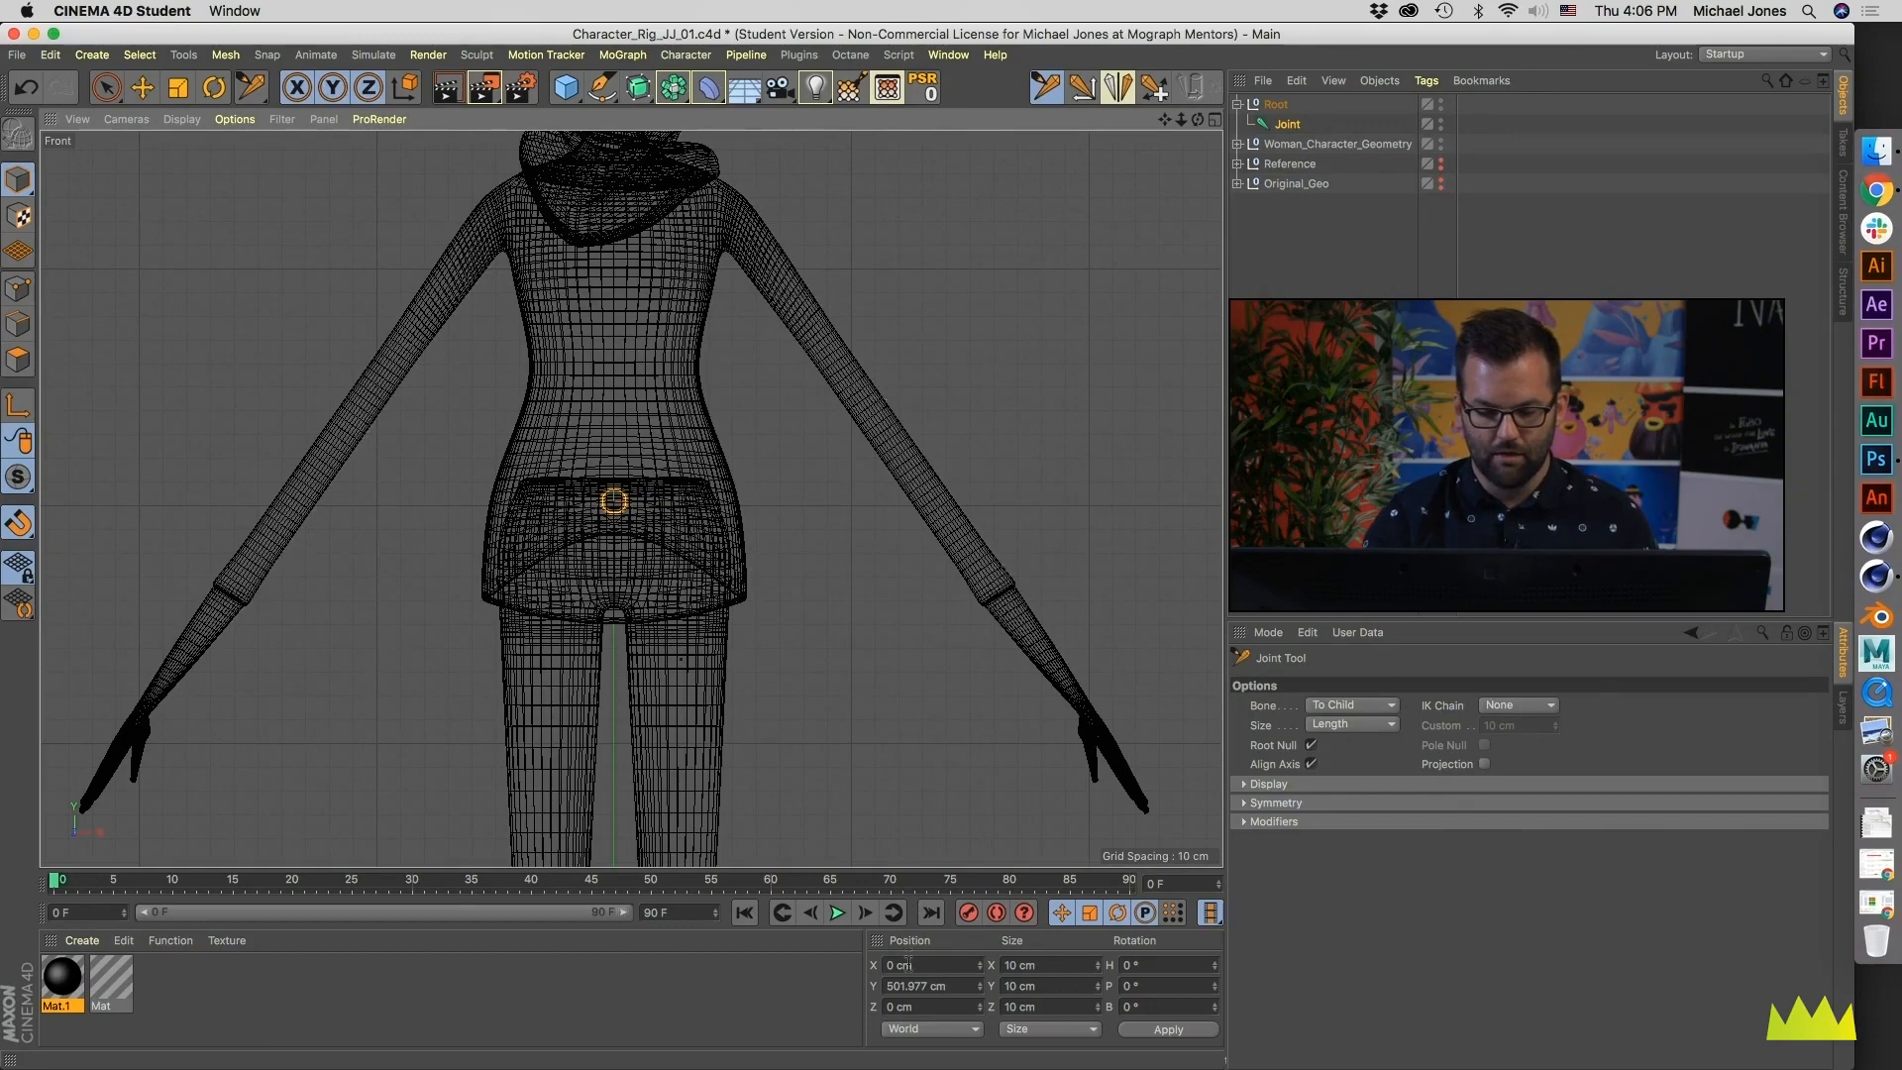
- Extend the chain up the spine with three centred joints at heights of about 542, 576 and 612 cm
middle_click_drag(656, 476, 698, 625, "alt")
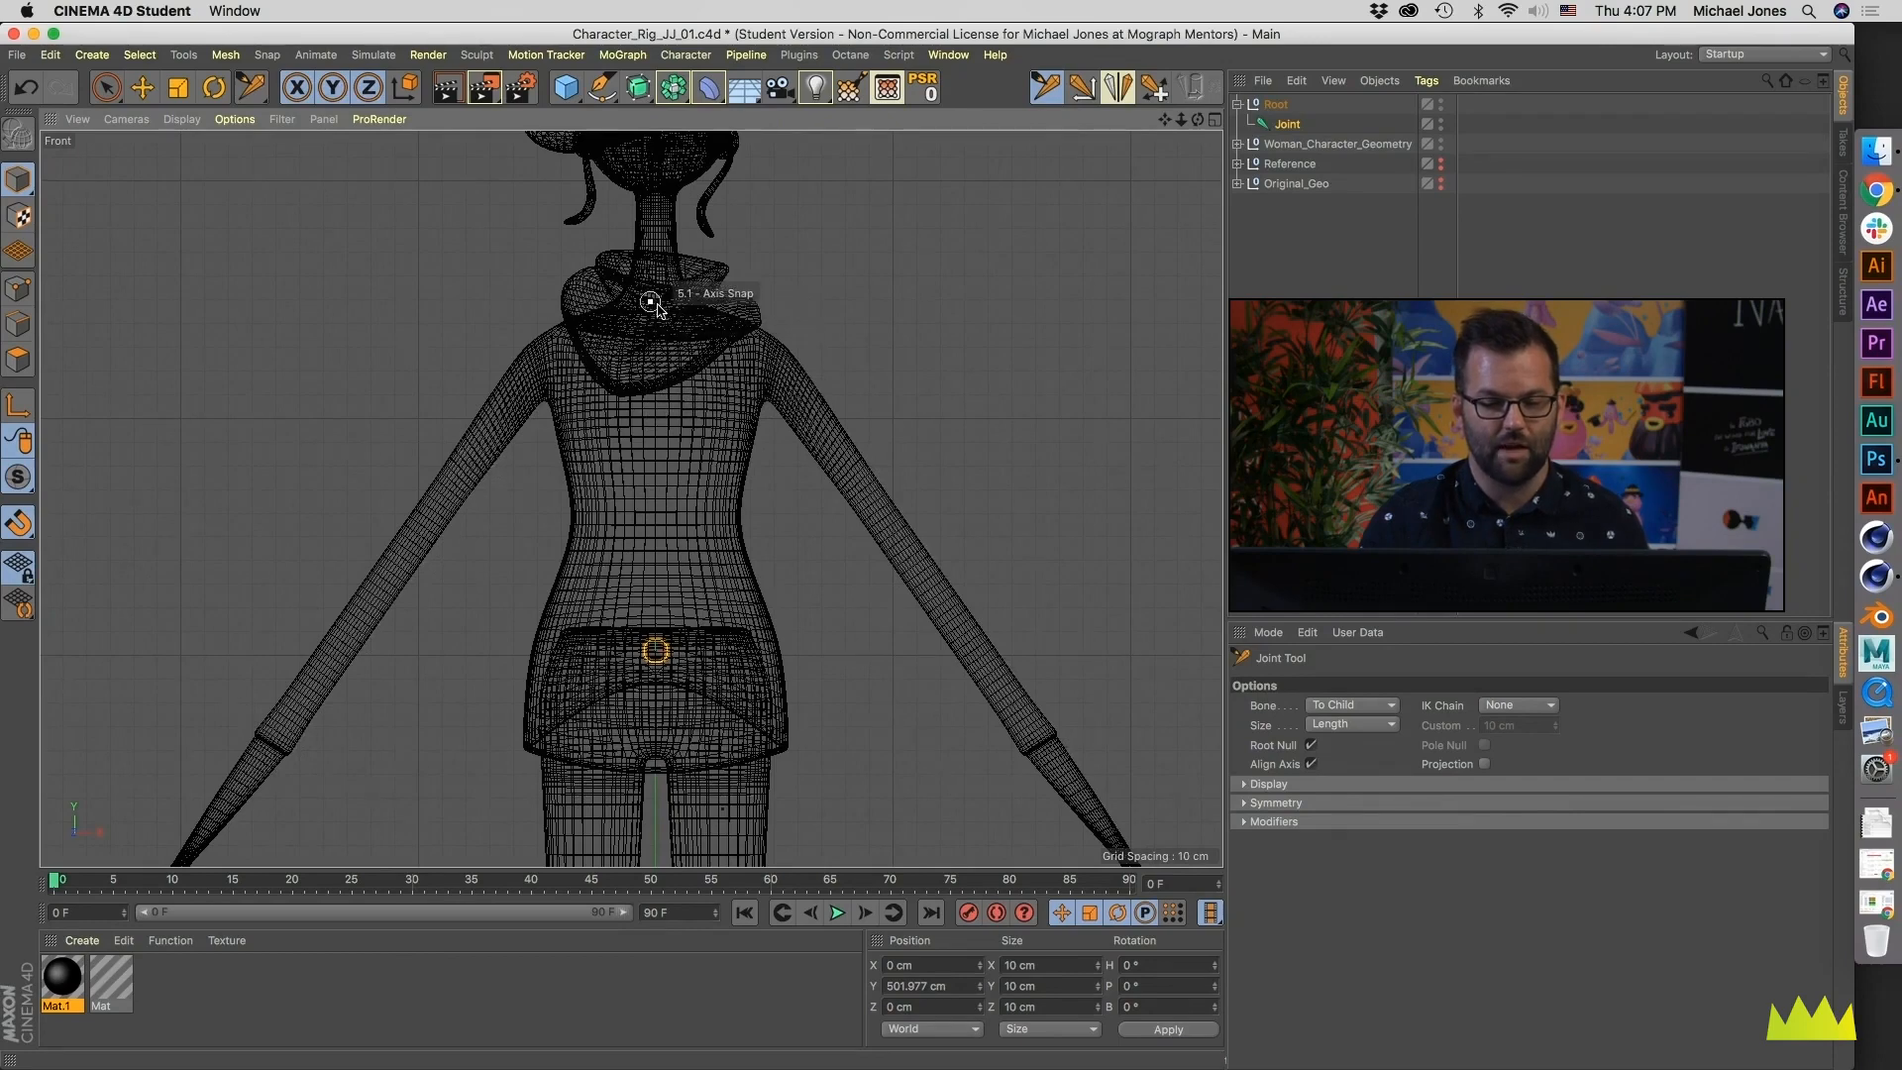
left_click(655, 552)
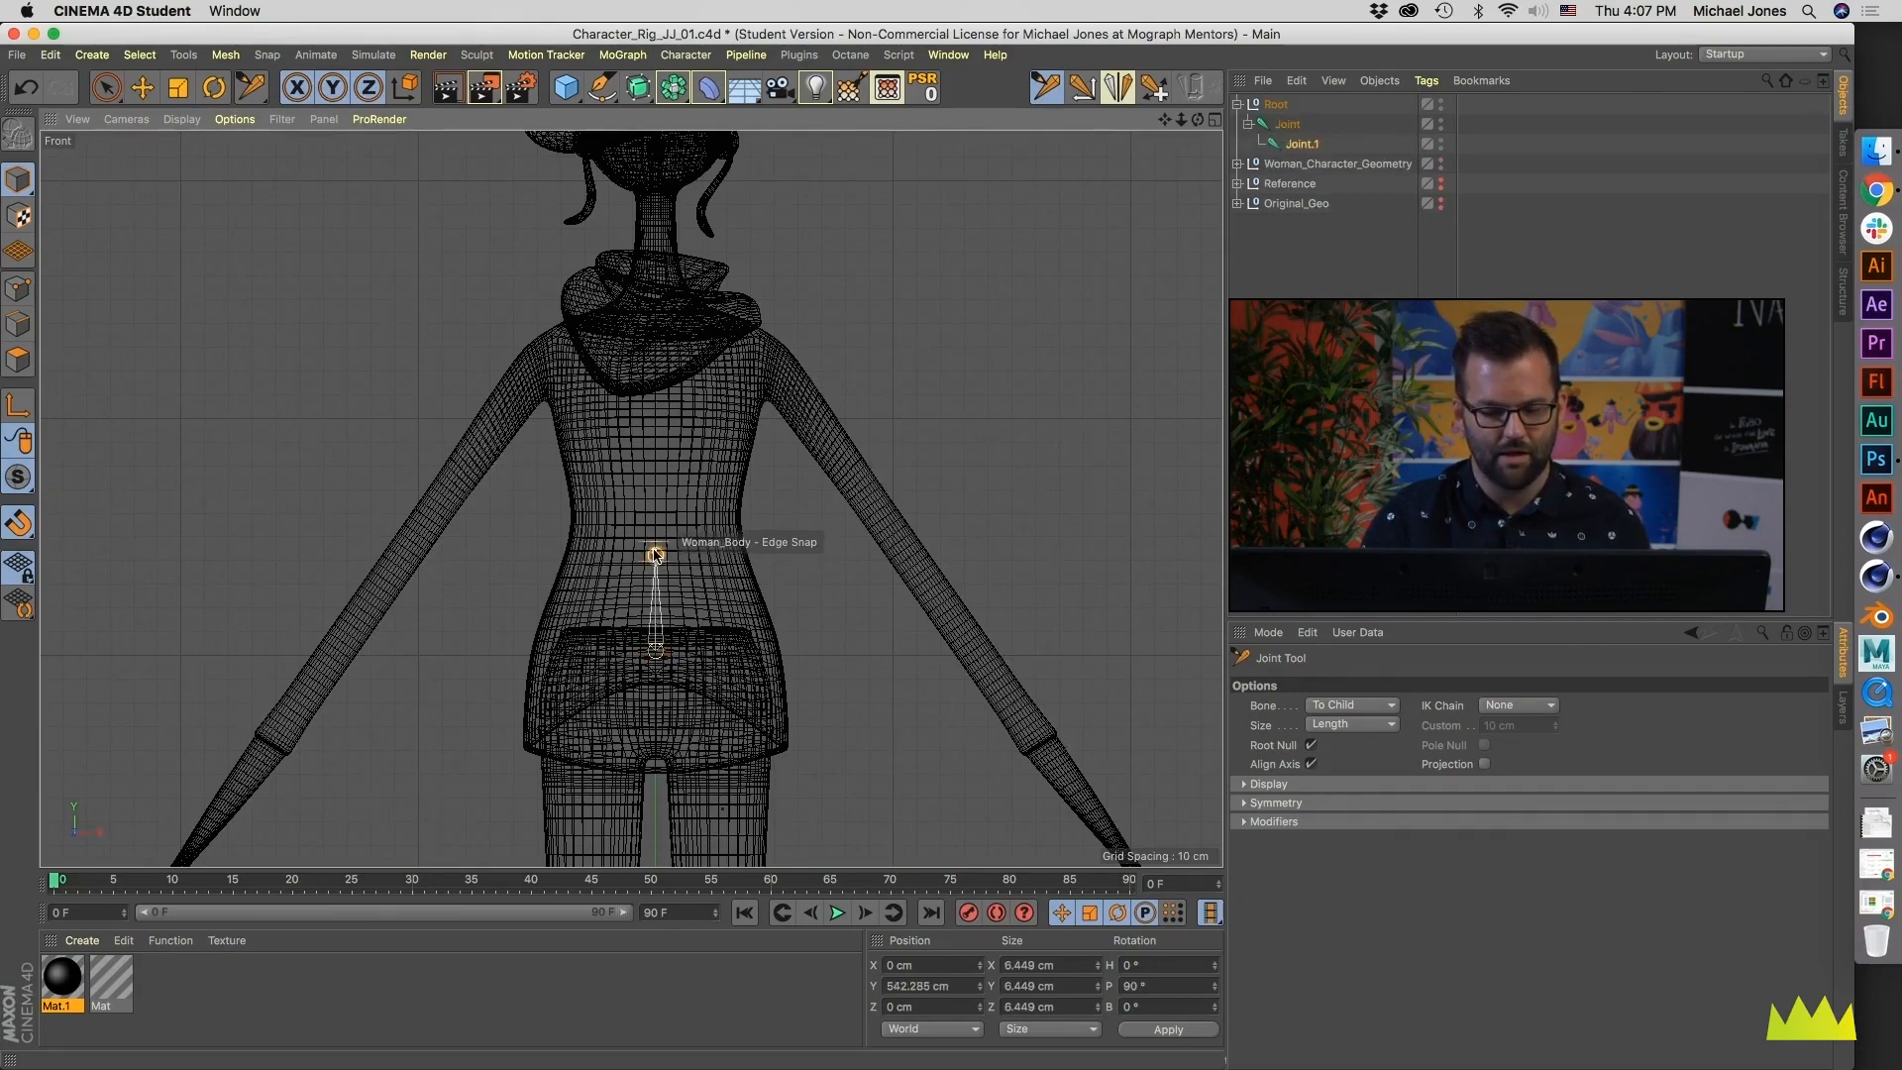
left_click(655, 477)
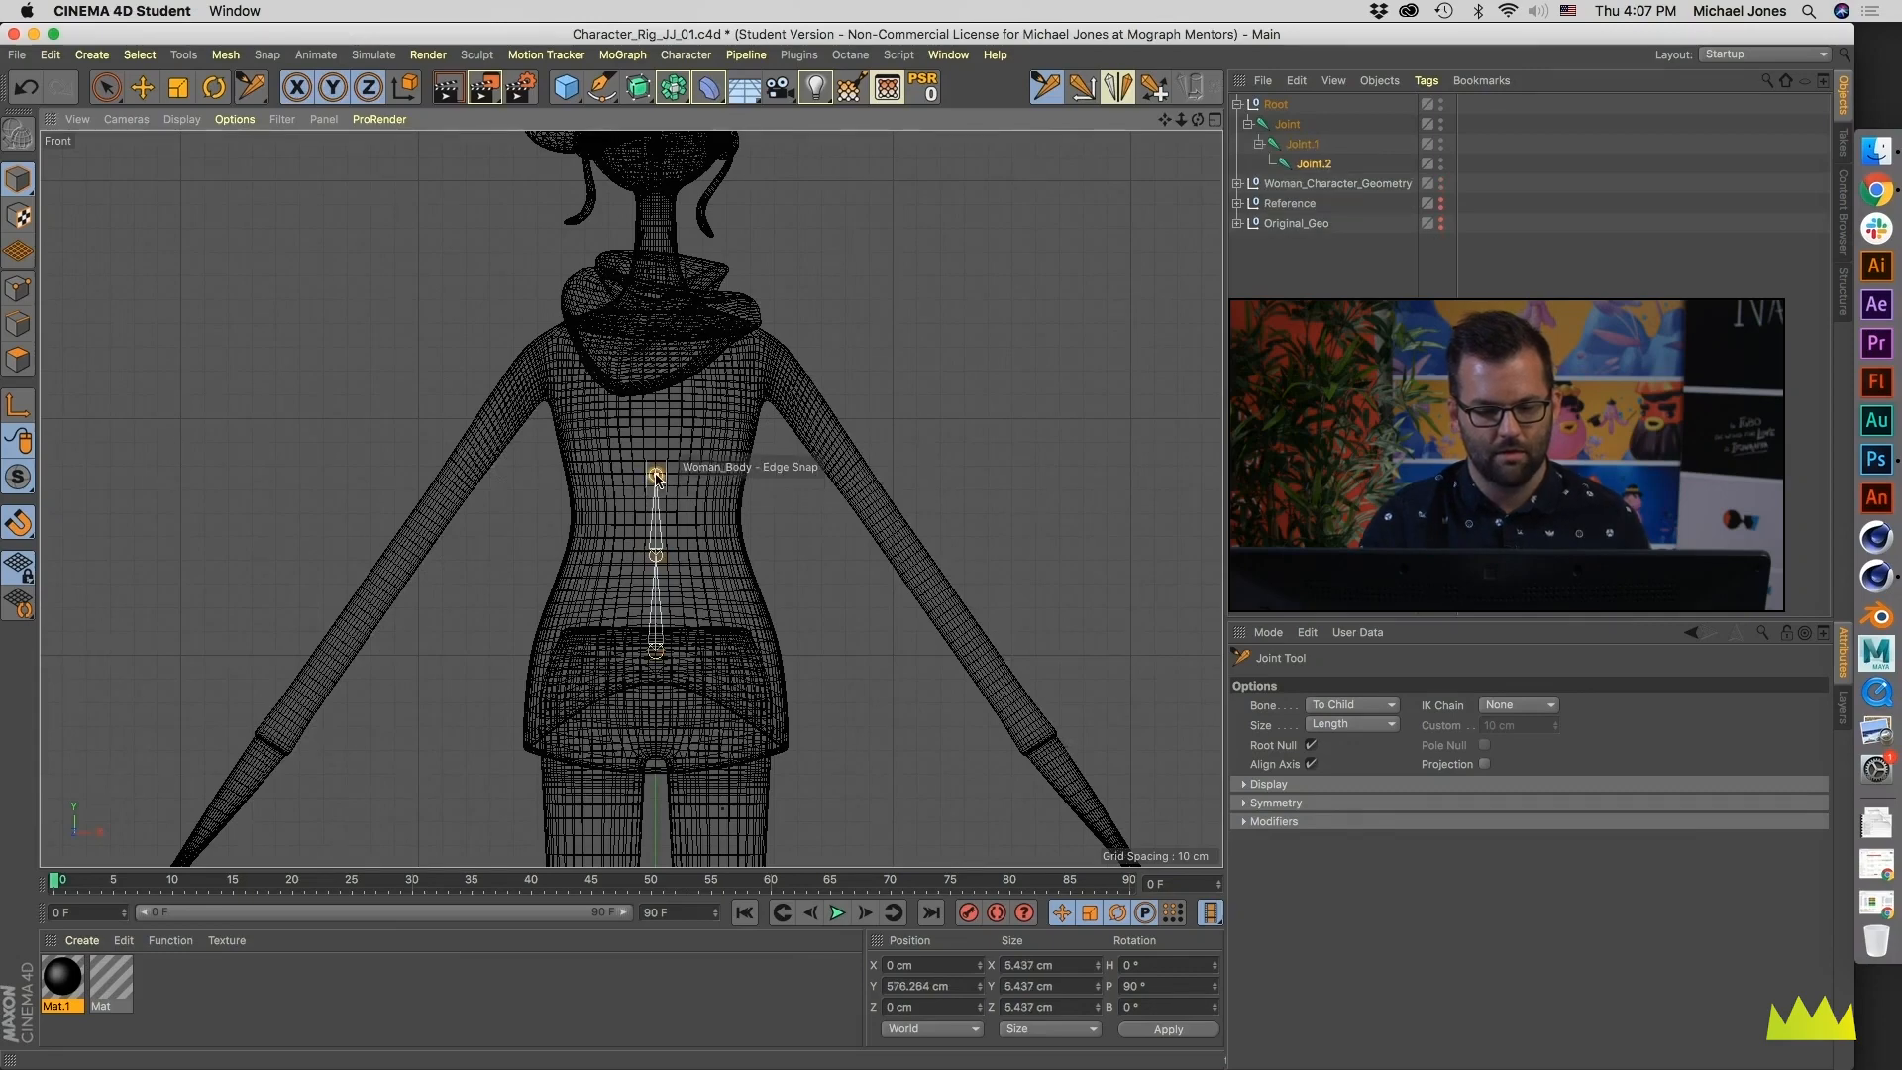
left_click(655, 391)
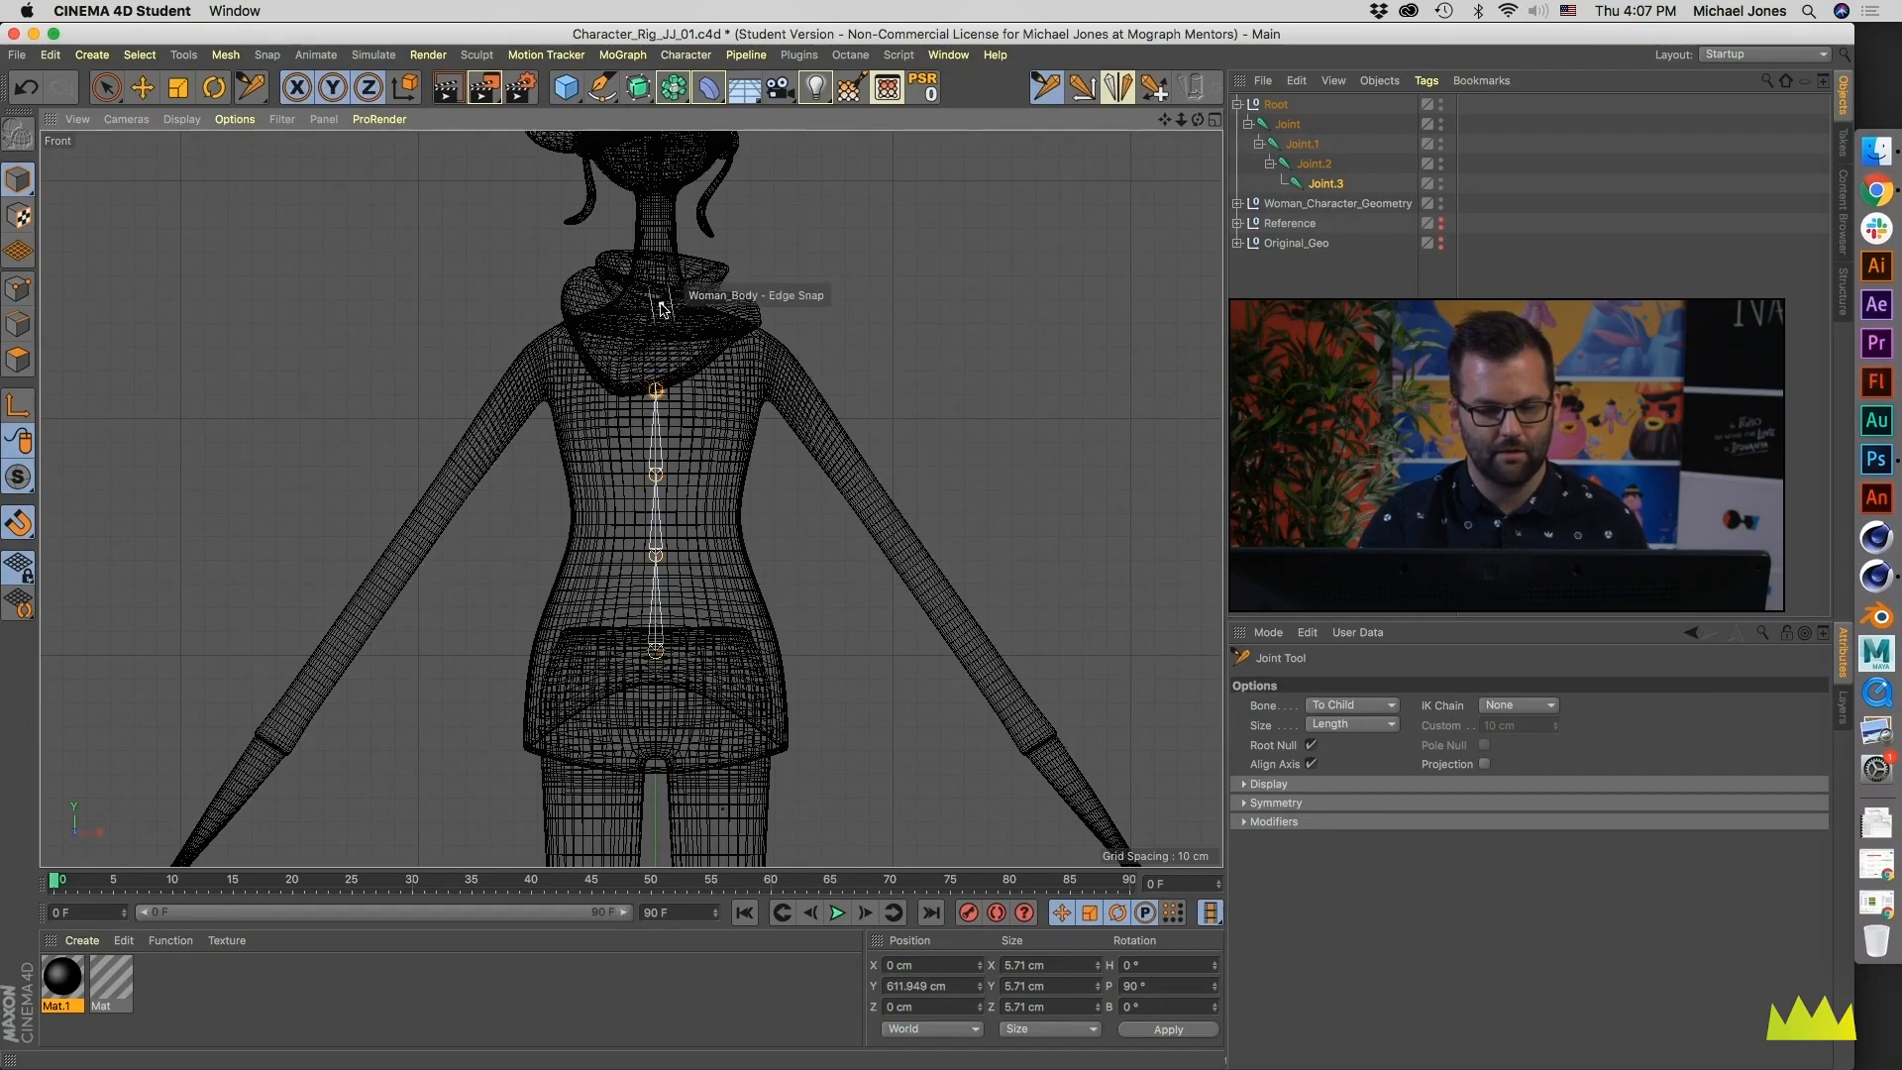
scroll(660, 306, "up", 4)
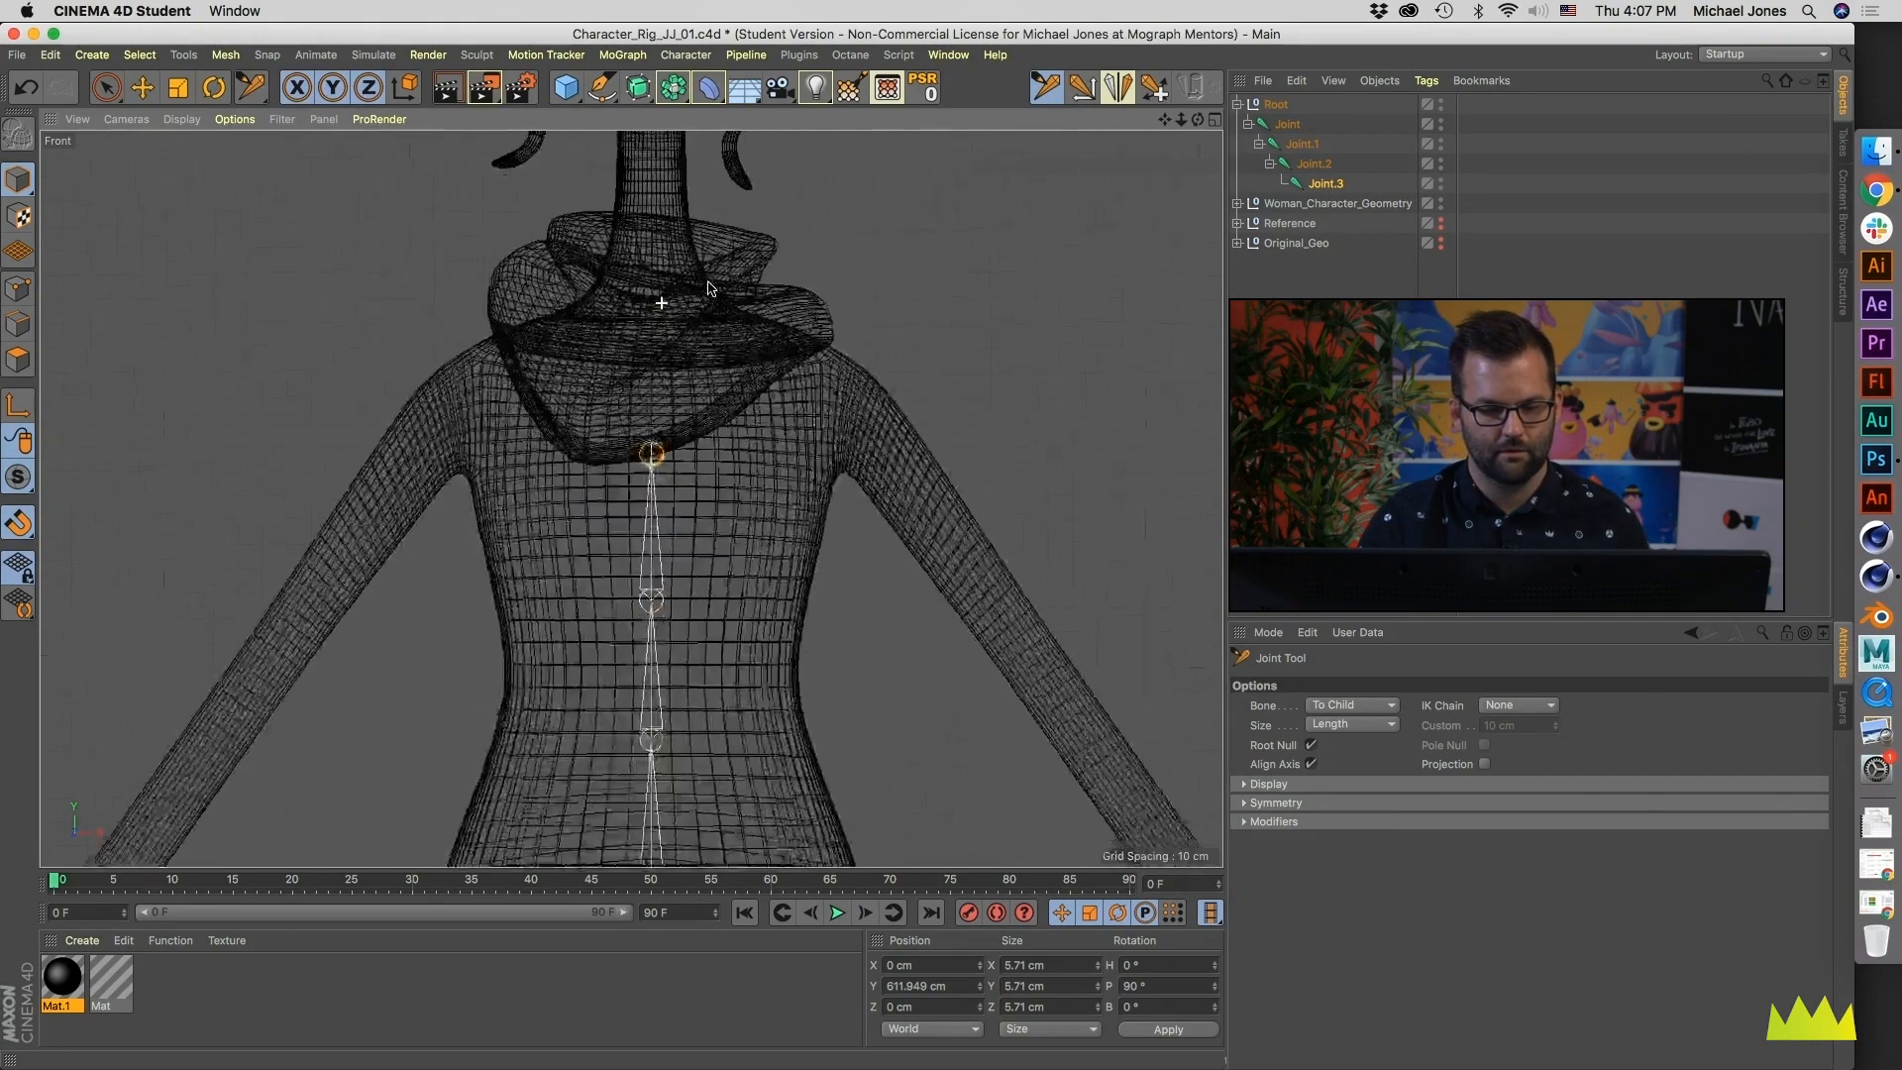
- Hide the Infinity Scarf and add a centred joint at the base of the neck, at a height of about 647 cm
left_click(1237, 204)
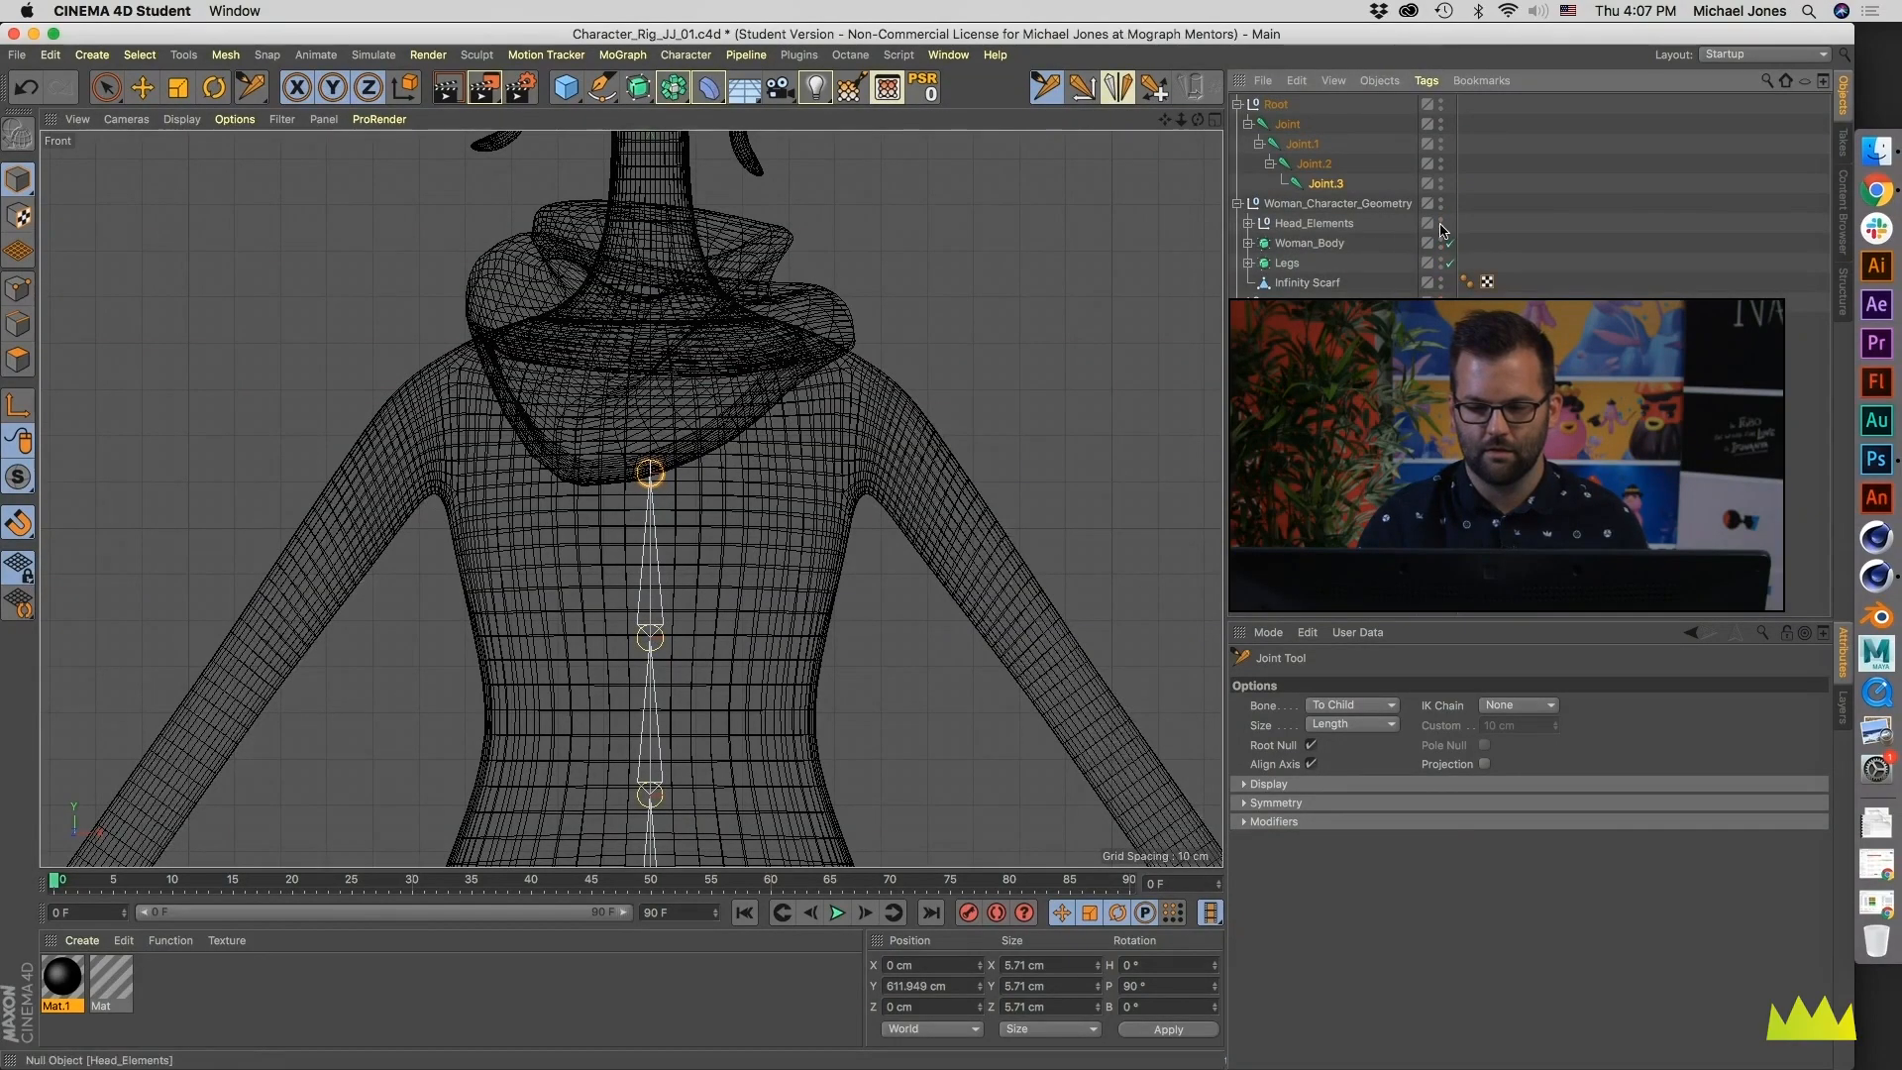
left_click(1442, 281)
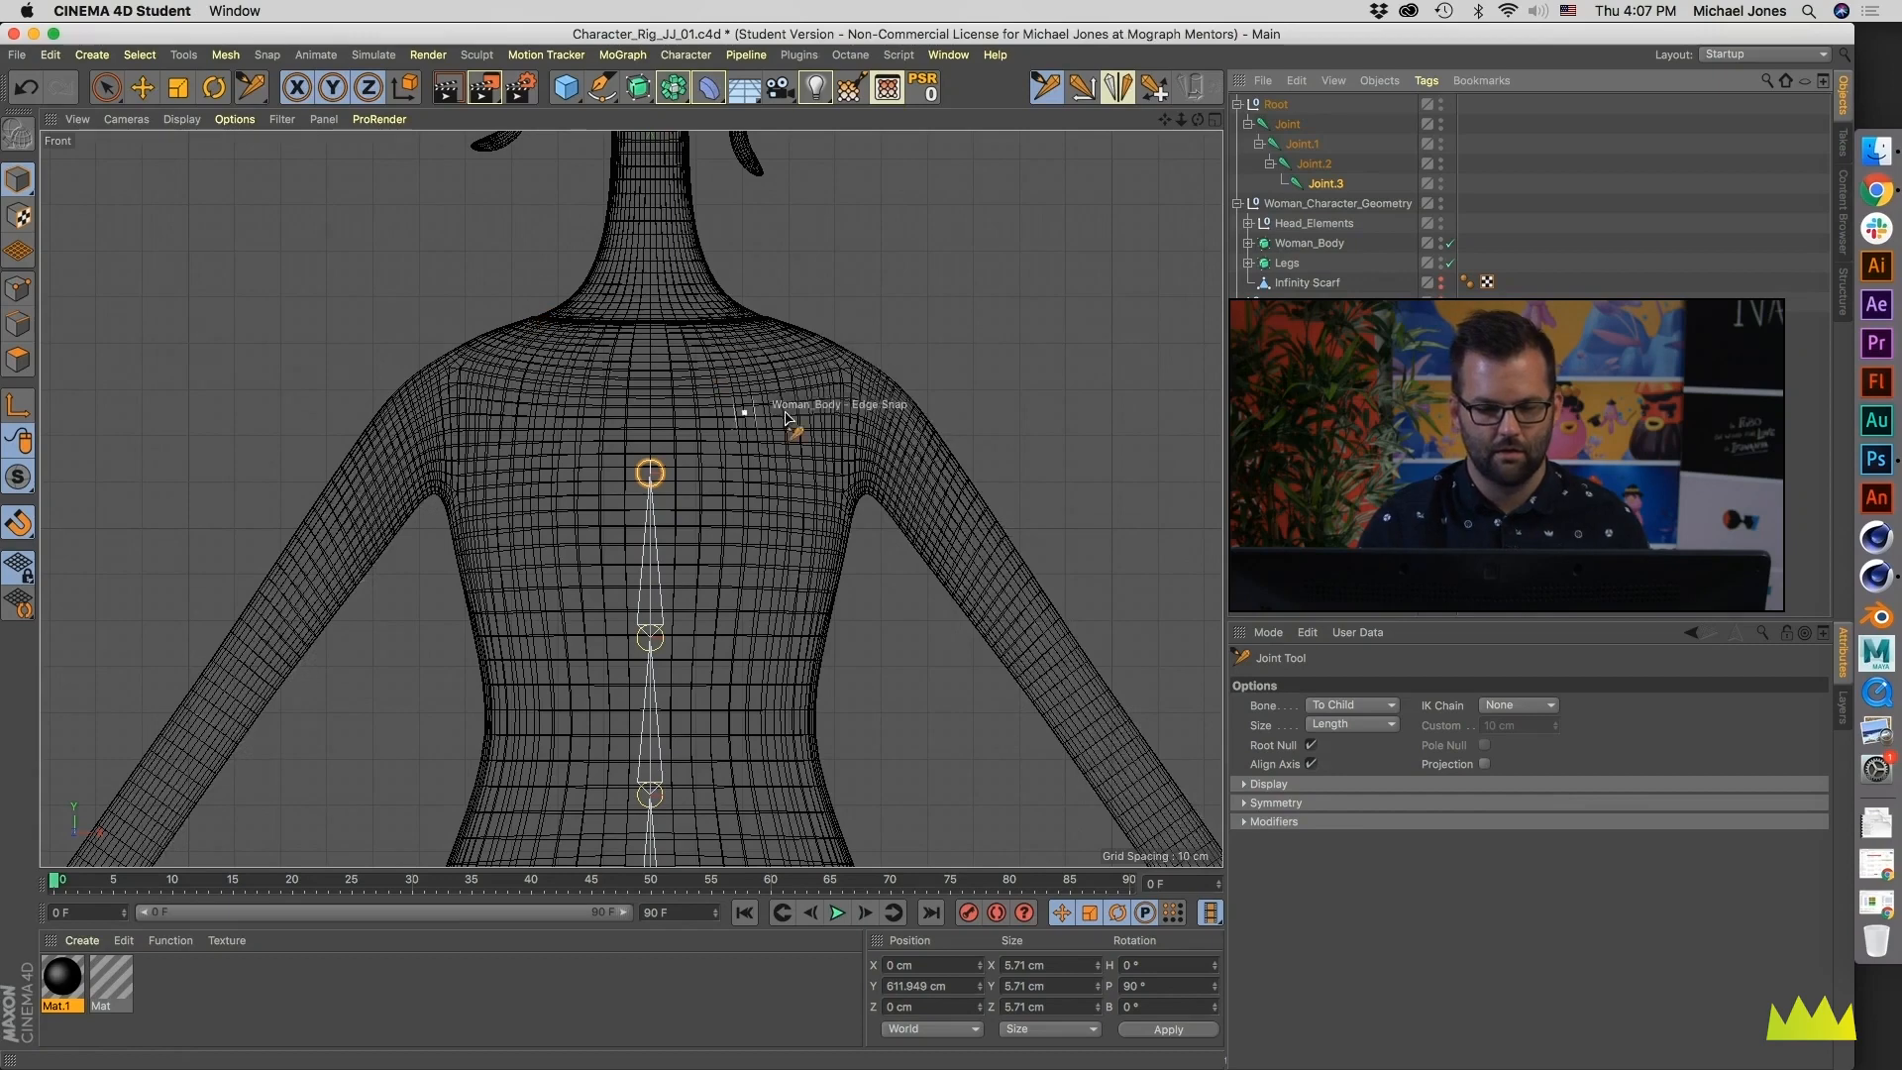
left_click(650, 315, "ctrl")
- Extend the chain with a joint under the chin at about 695 cm and one atop the head at about 740 cm, with Head_Elements hidden
middle_click_drag(650, 315, 650, 560, "alt")
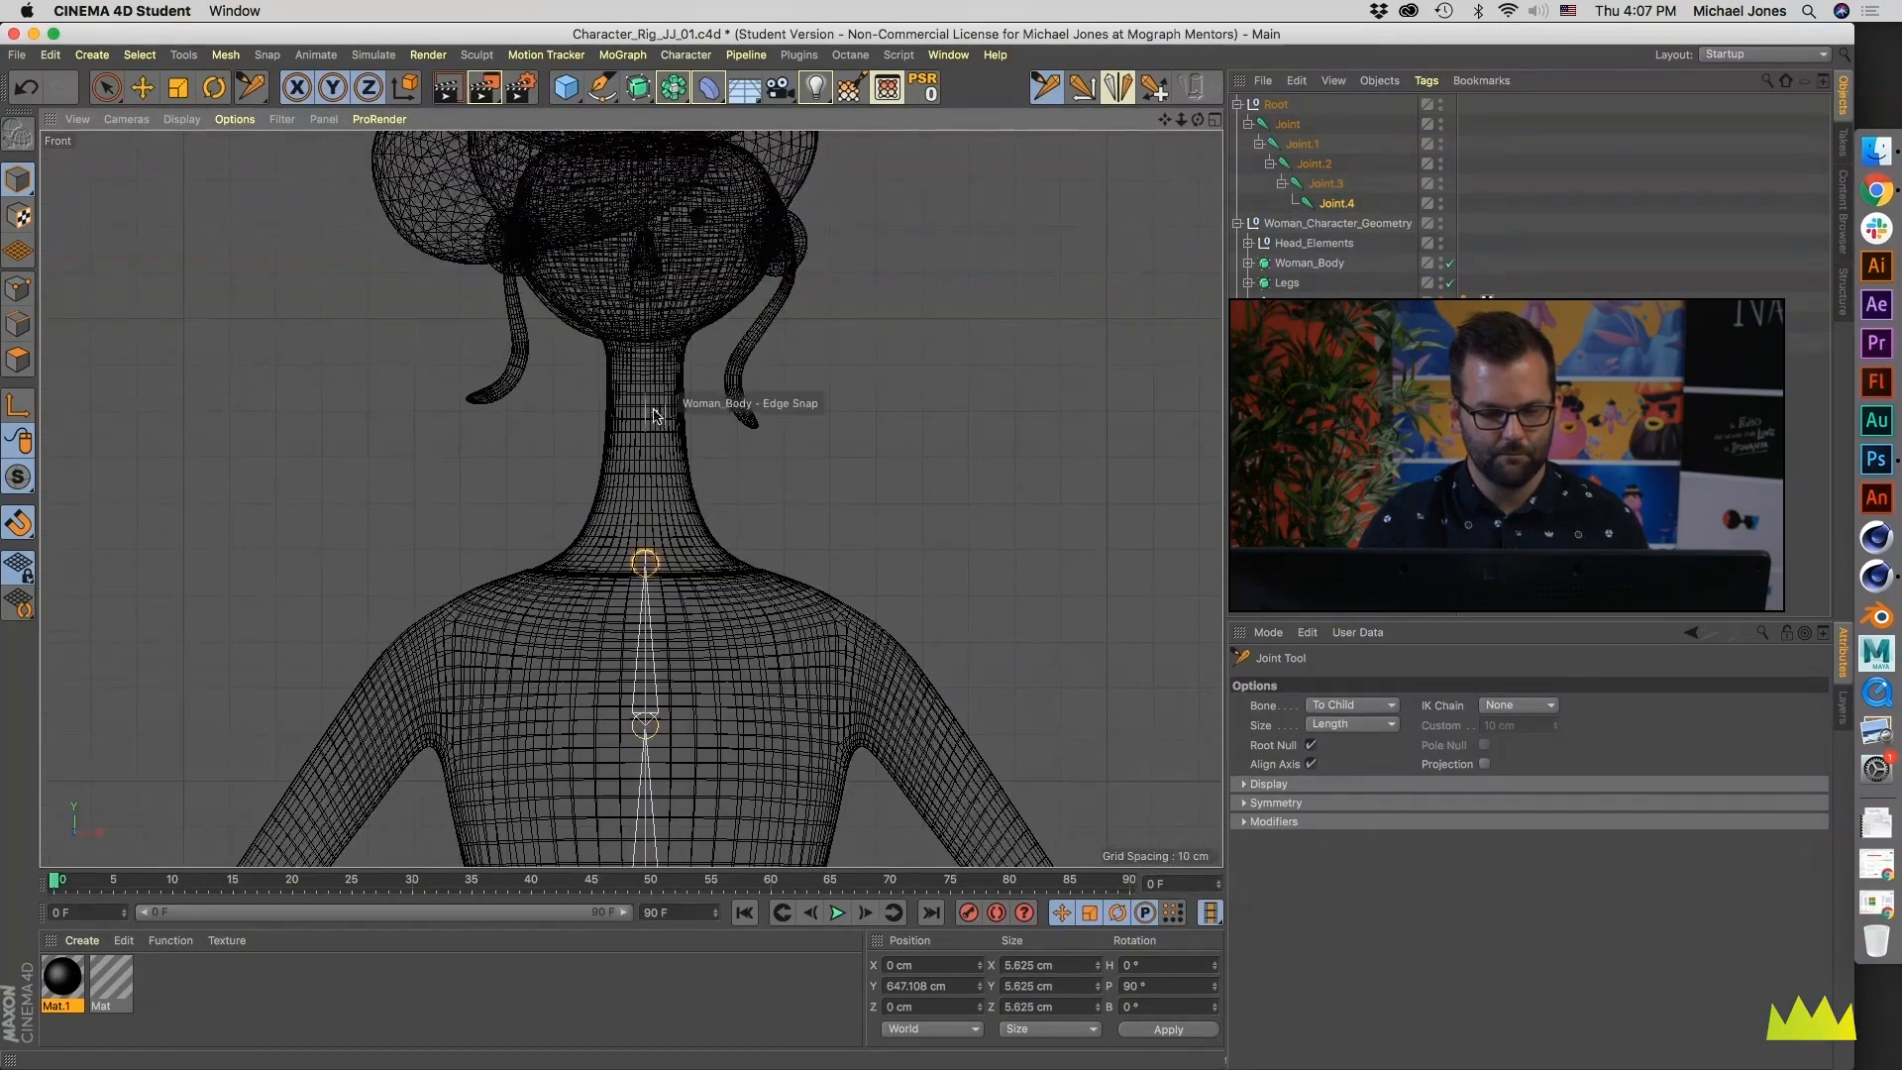
left_click(649, 342, "ctrl")
middle_click_drag(649, 341, 646, 451, "alt")
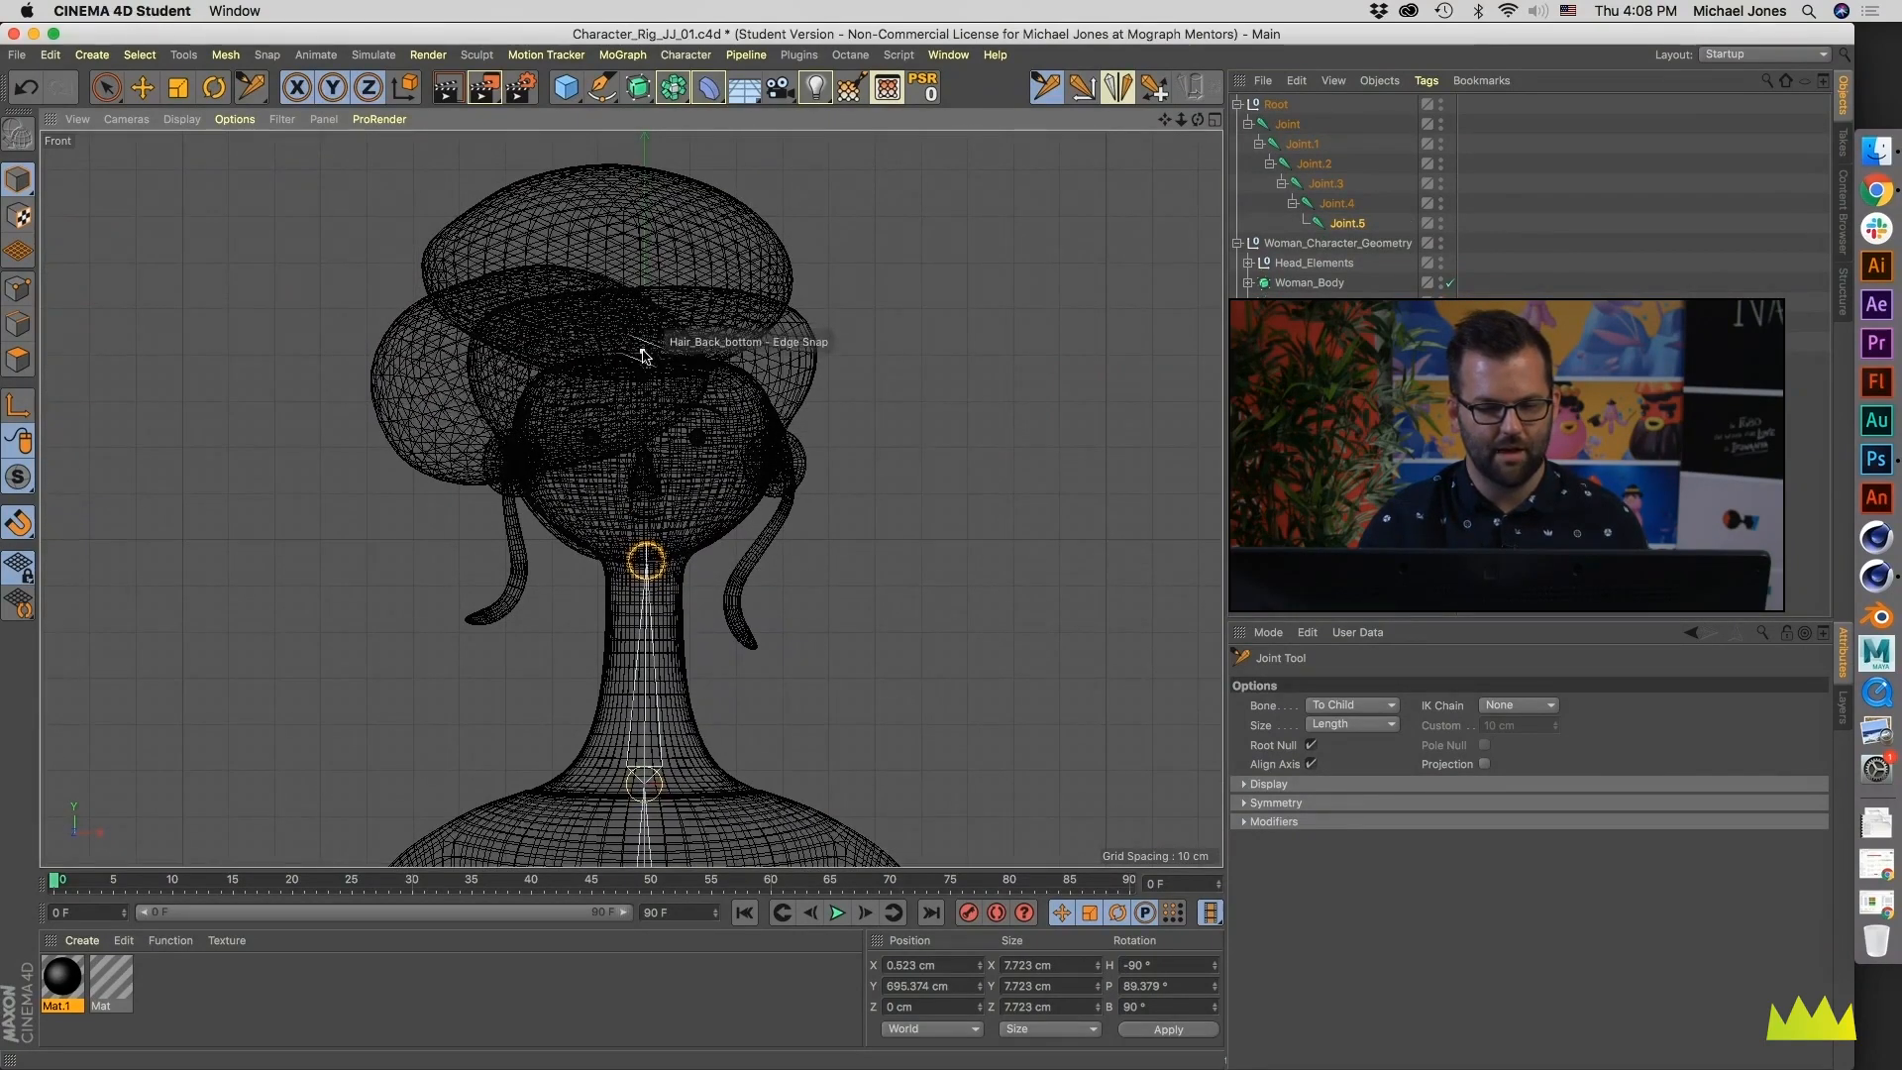
left_click(1441, 259)
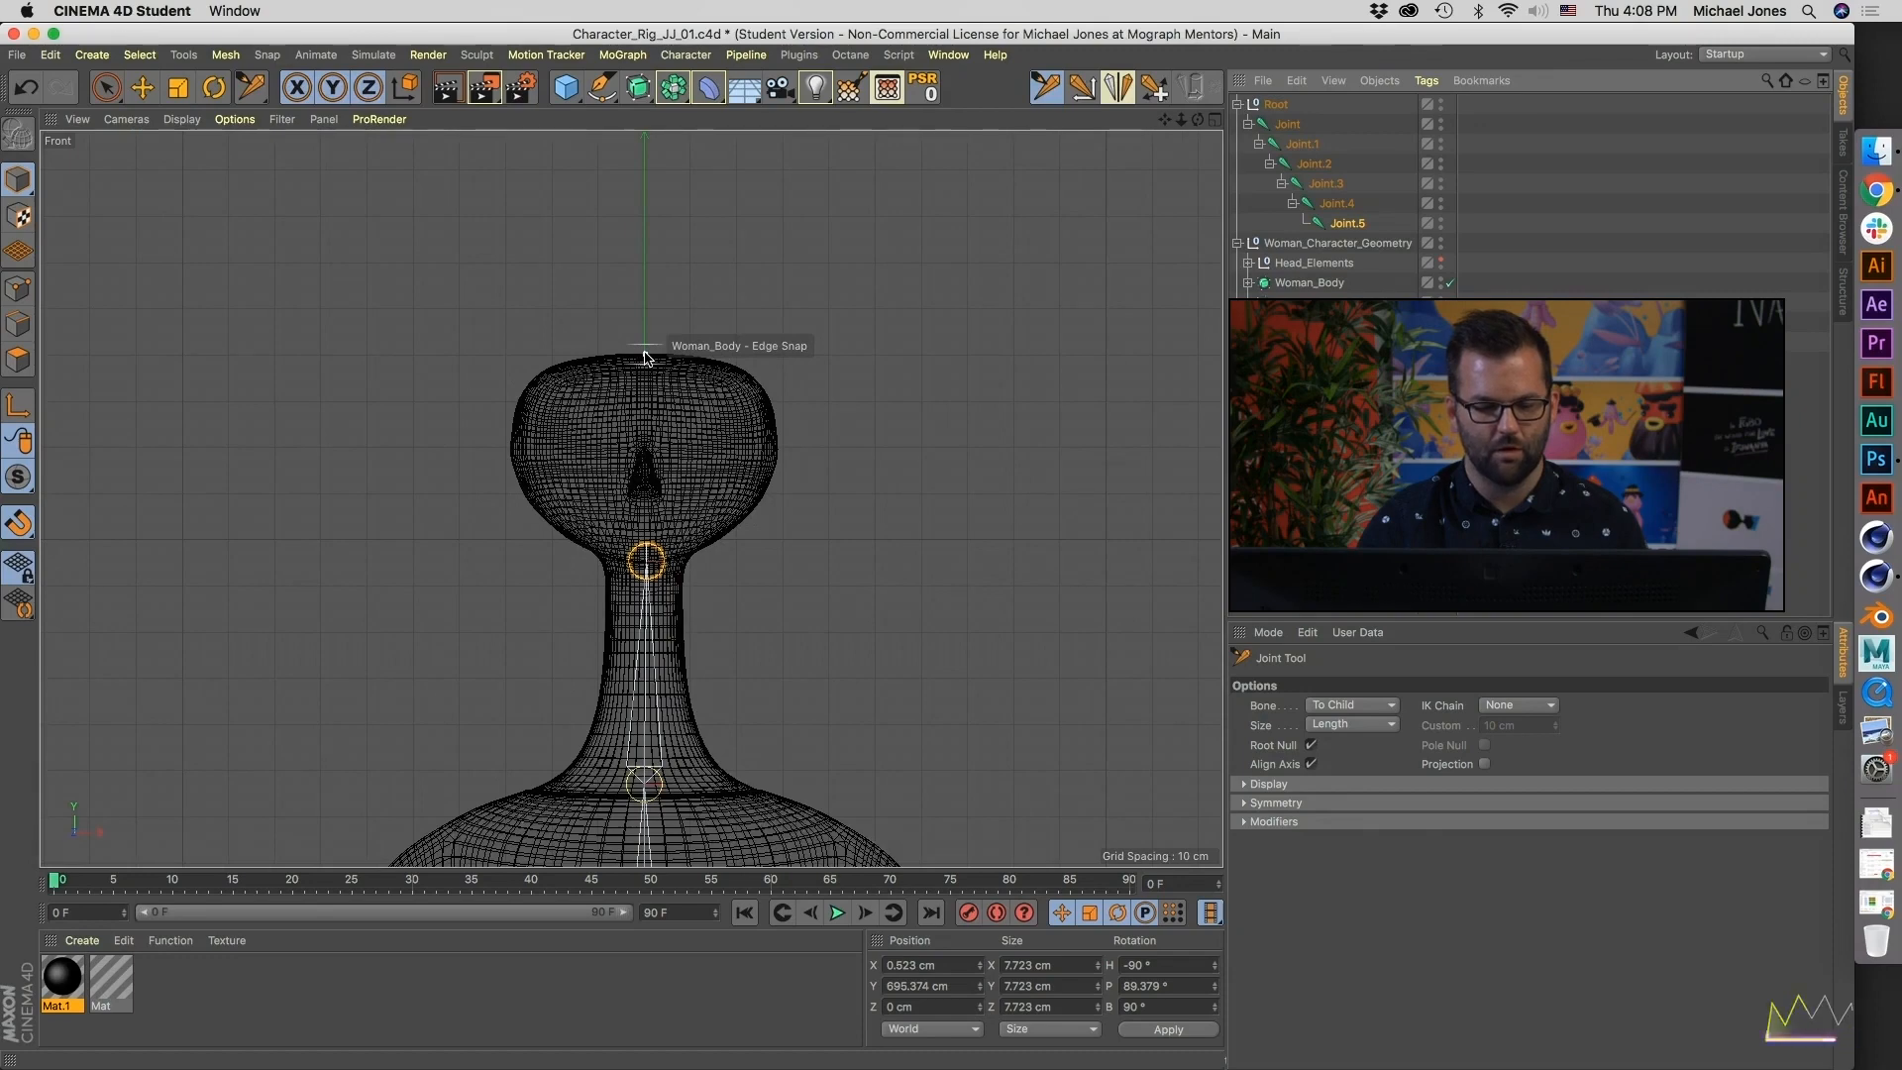
left_click(645, 355)
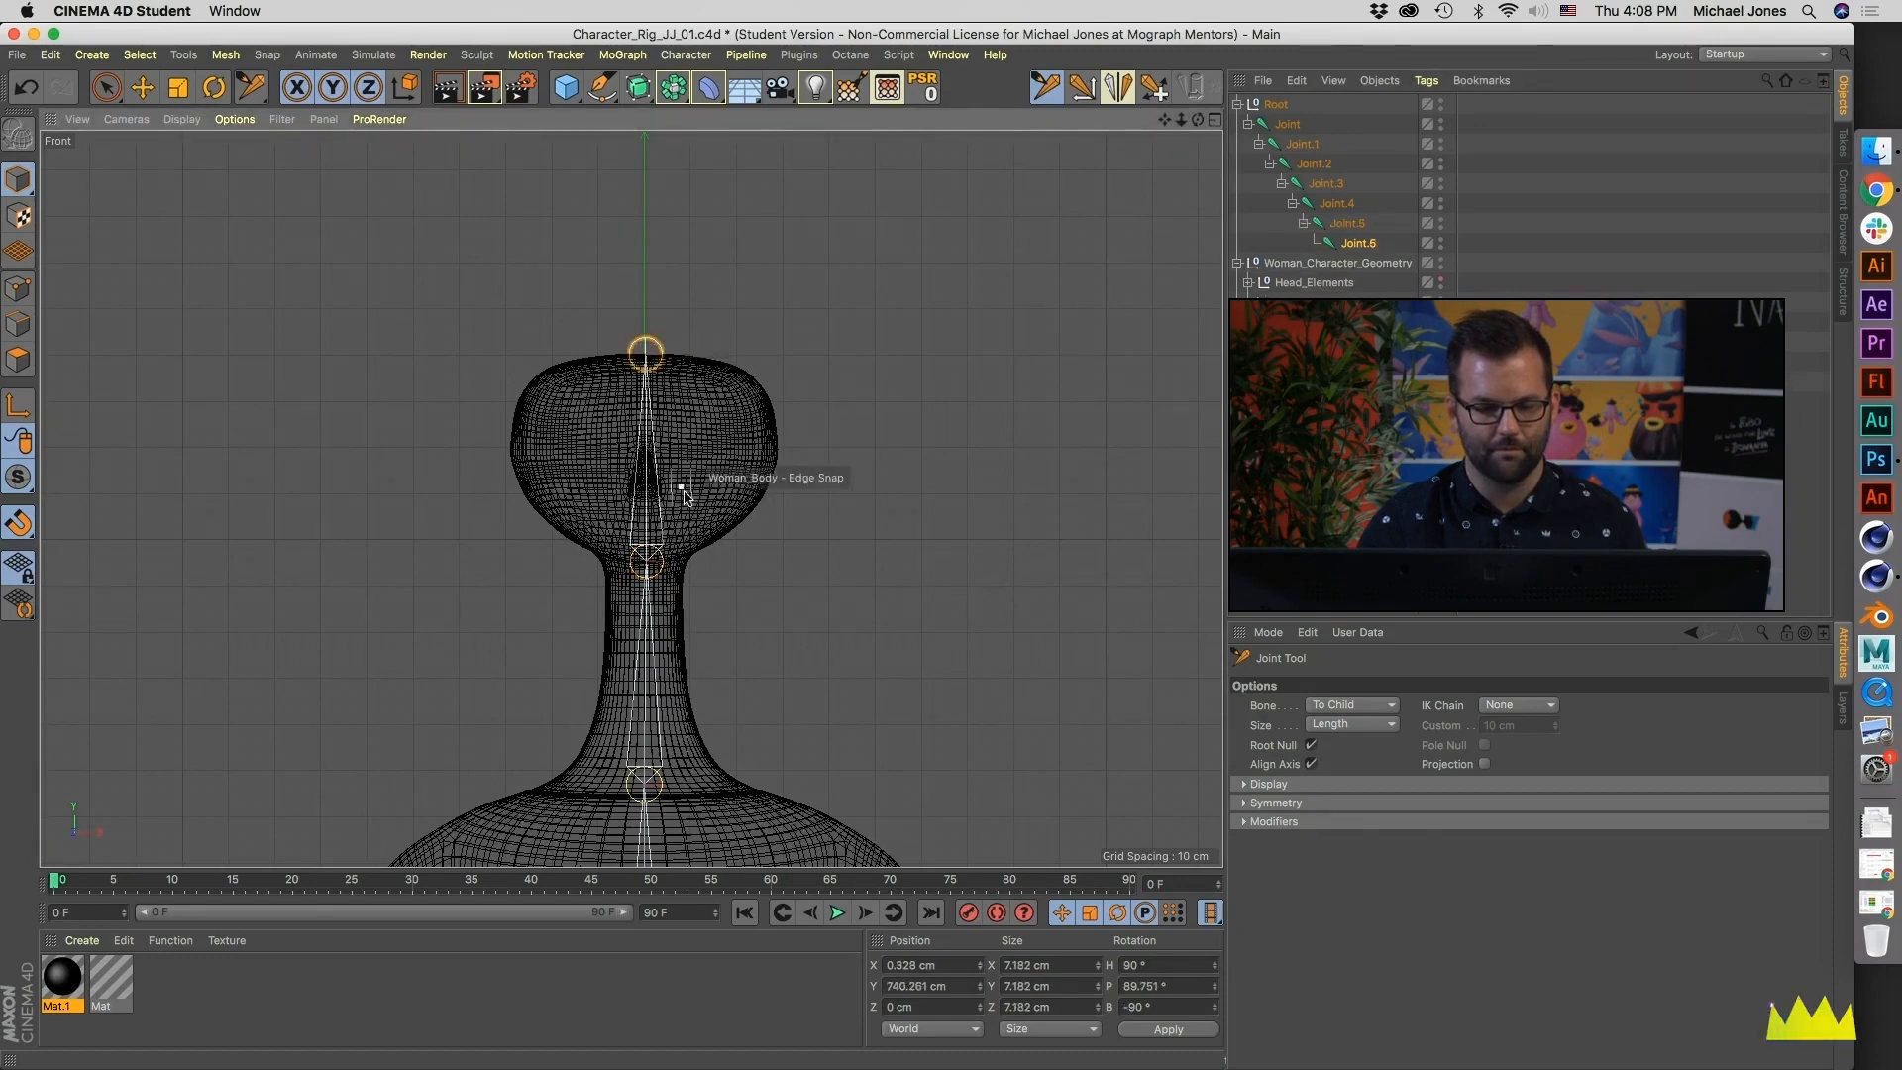
- Rename the lowest joint of the chain, at the pelvis, as Waist
left_click(1290, 125)
scroll(836, 628, "down", 6)
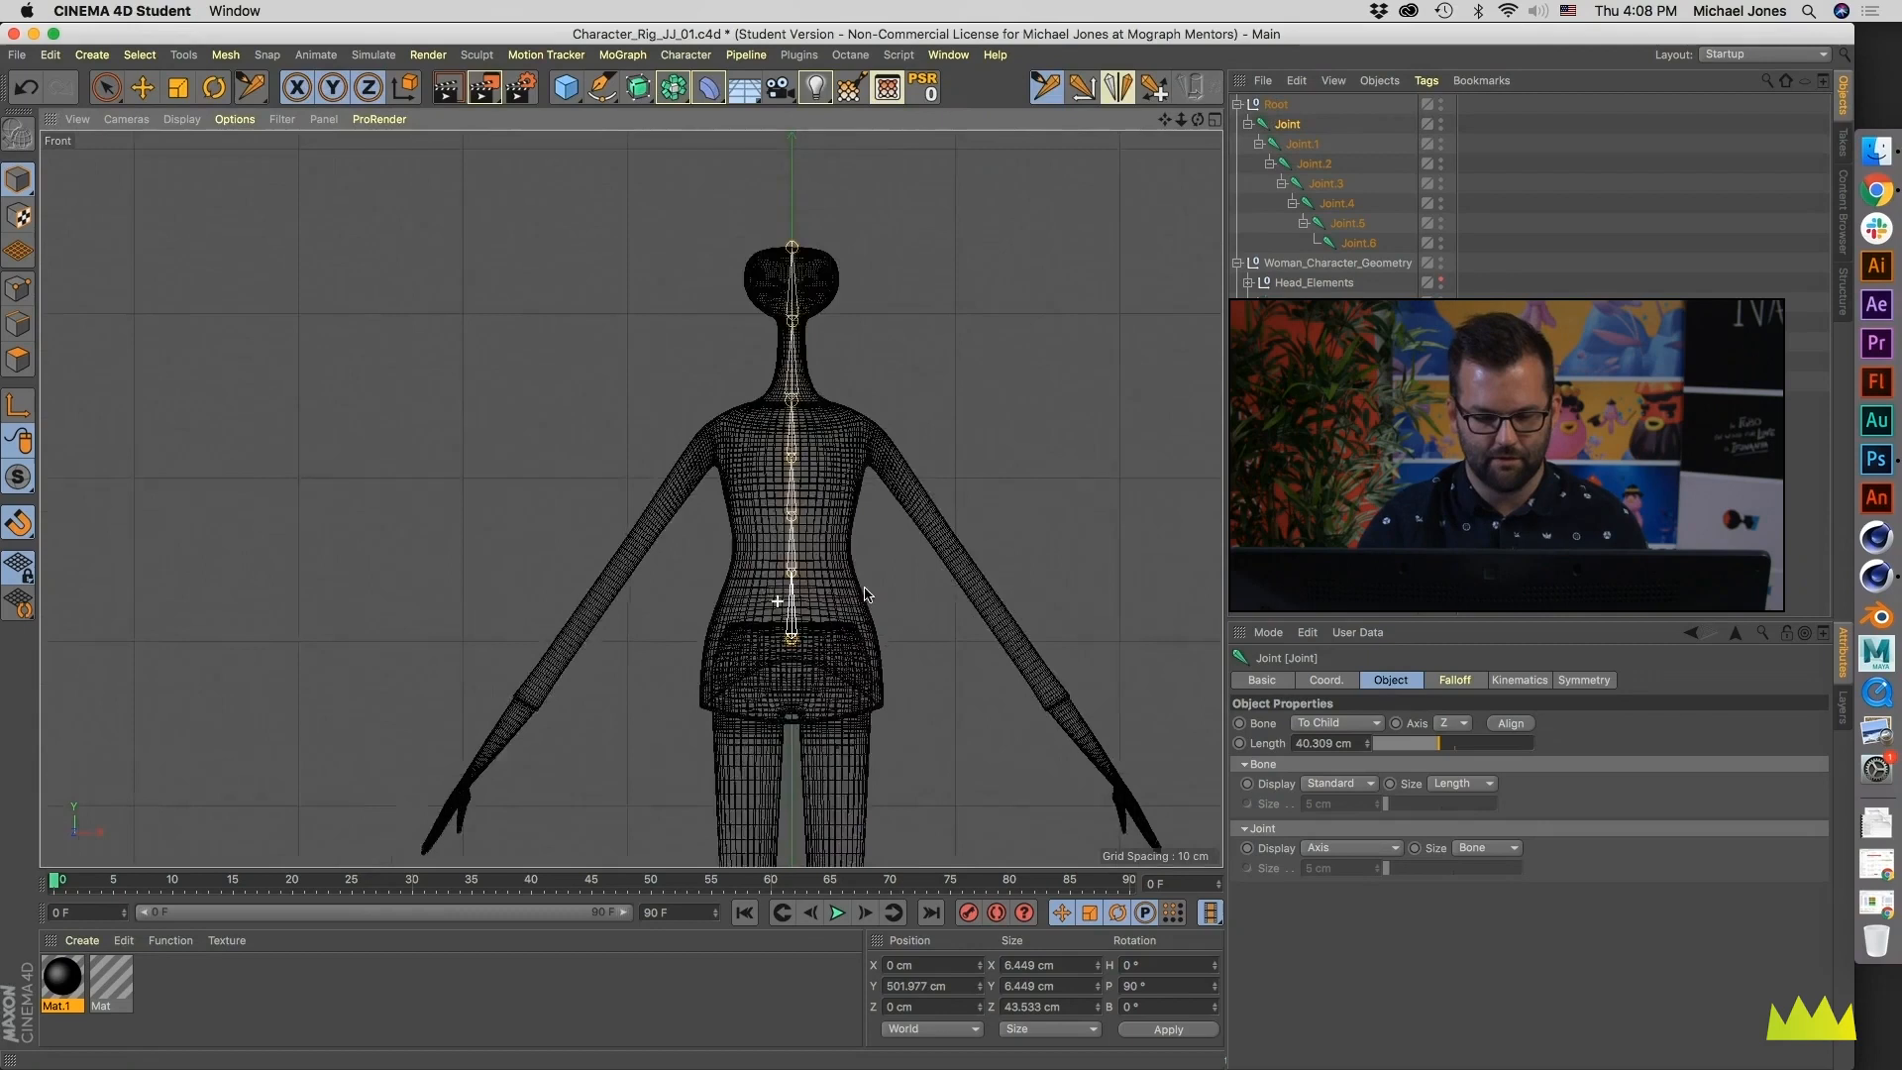
middle_click_drag(864, 595, 697, 579, "alt")
double_click(1285, 125)
type("Waist")
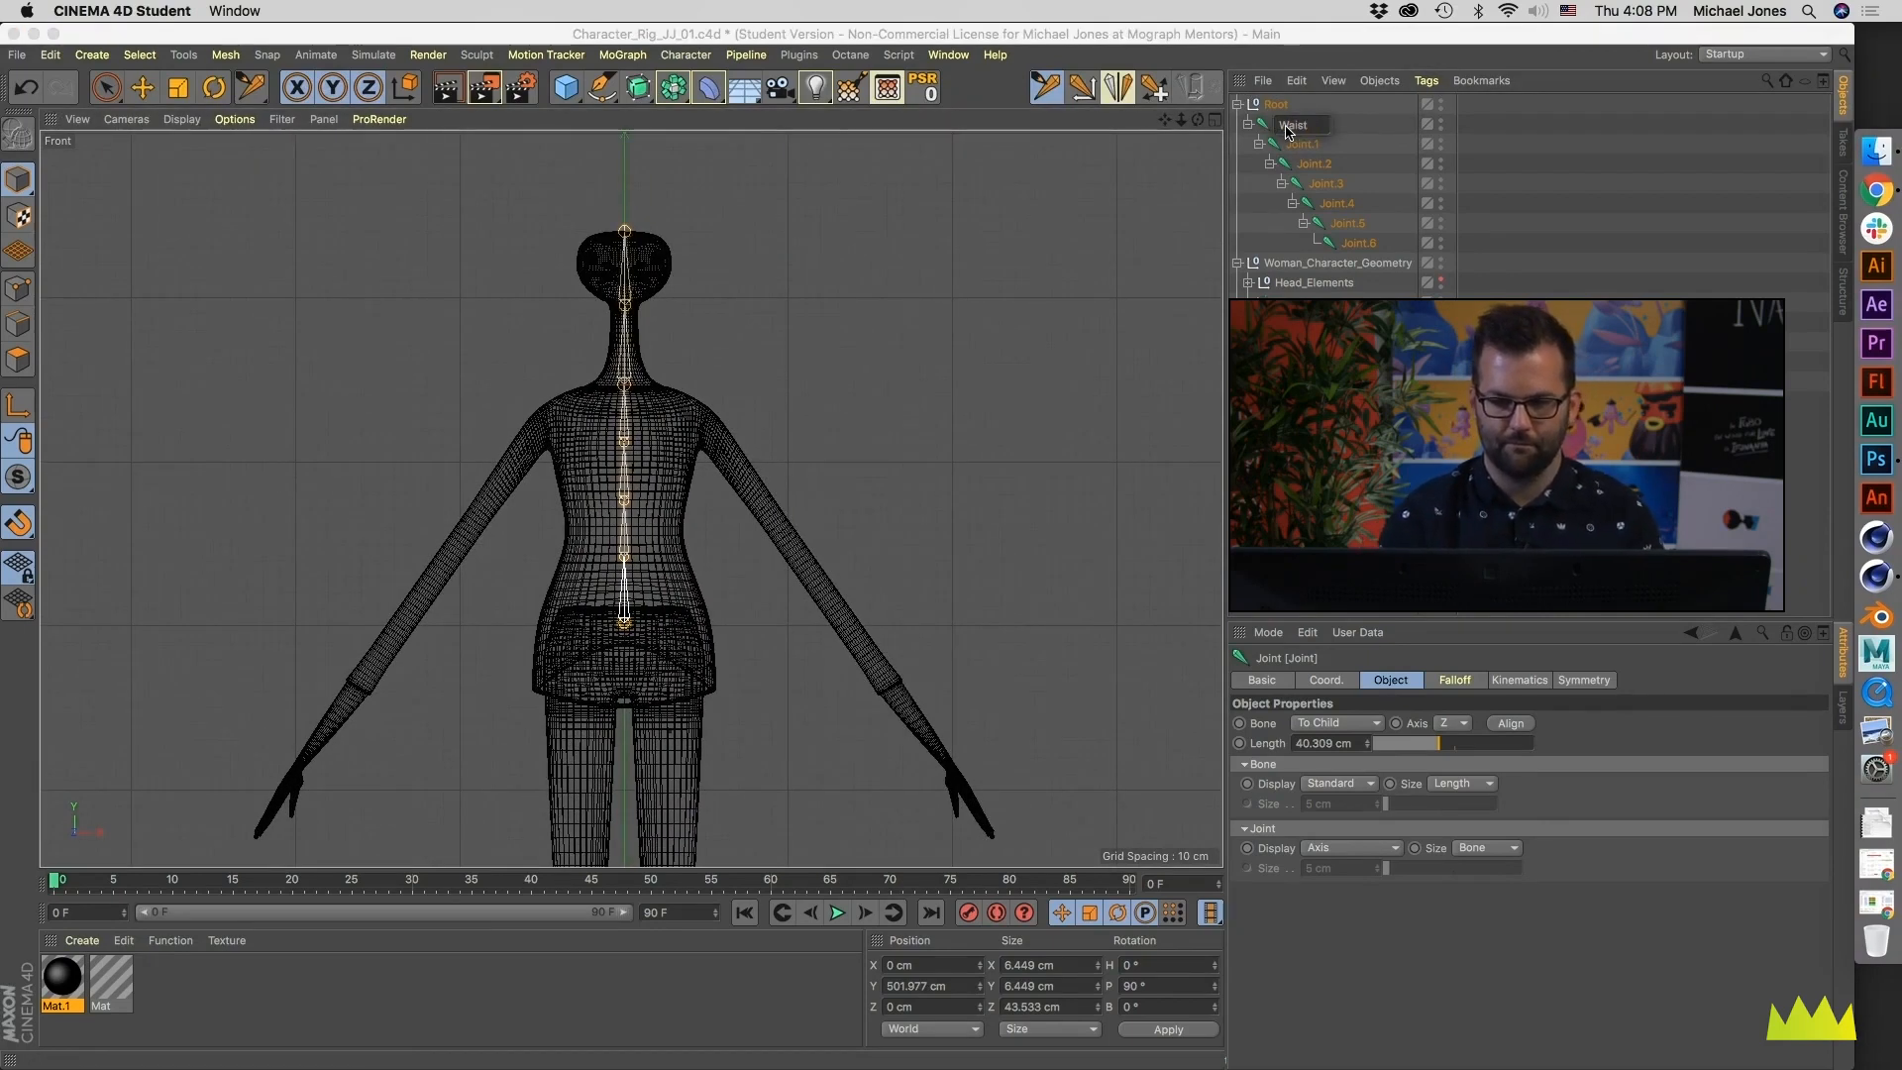
- Rename the two joints directly above the Waist as Spine_01 and Spine_02
key("Tab")
type("Spine_01")
key("Tab")
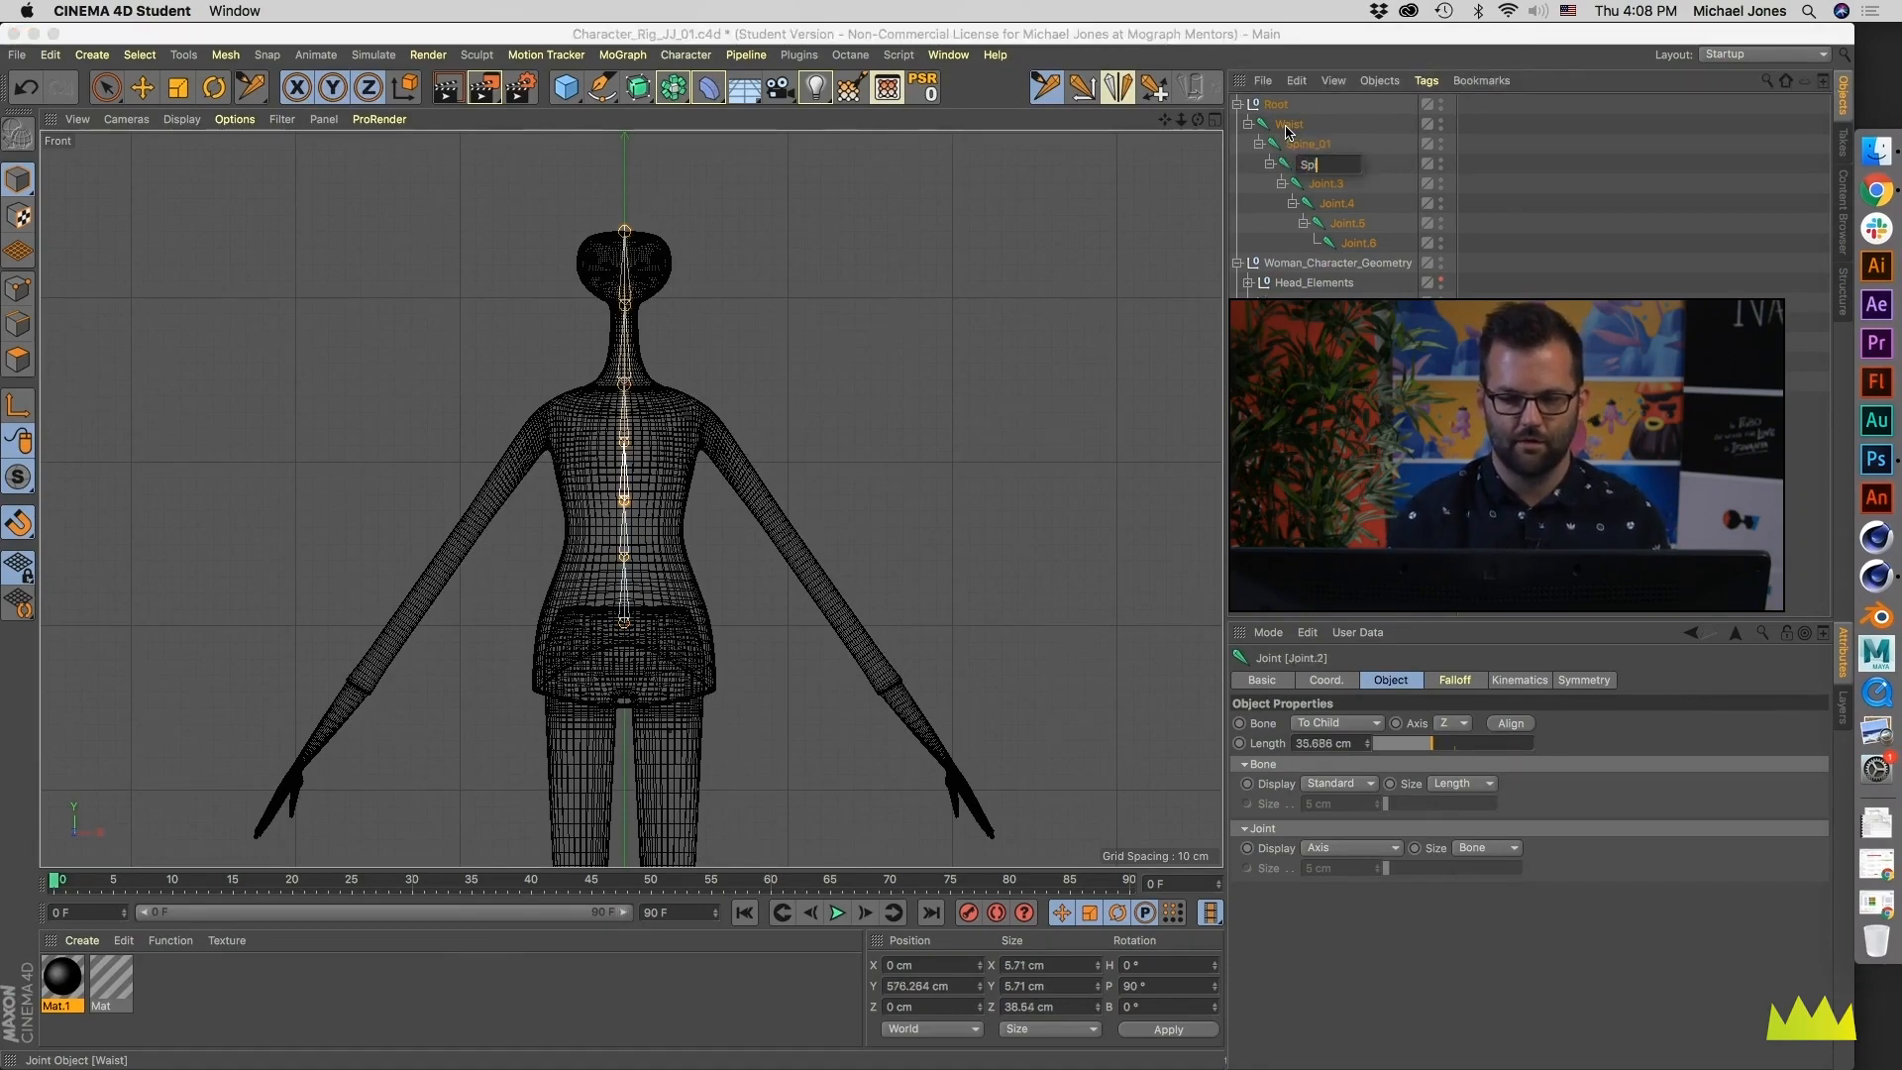
type("Spine_02")
key("Tab")
- Rename the joint above Spine_02 as CHEST
type("Spine_03")
key("Tab")
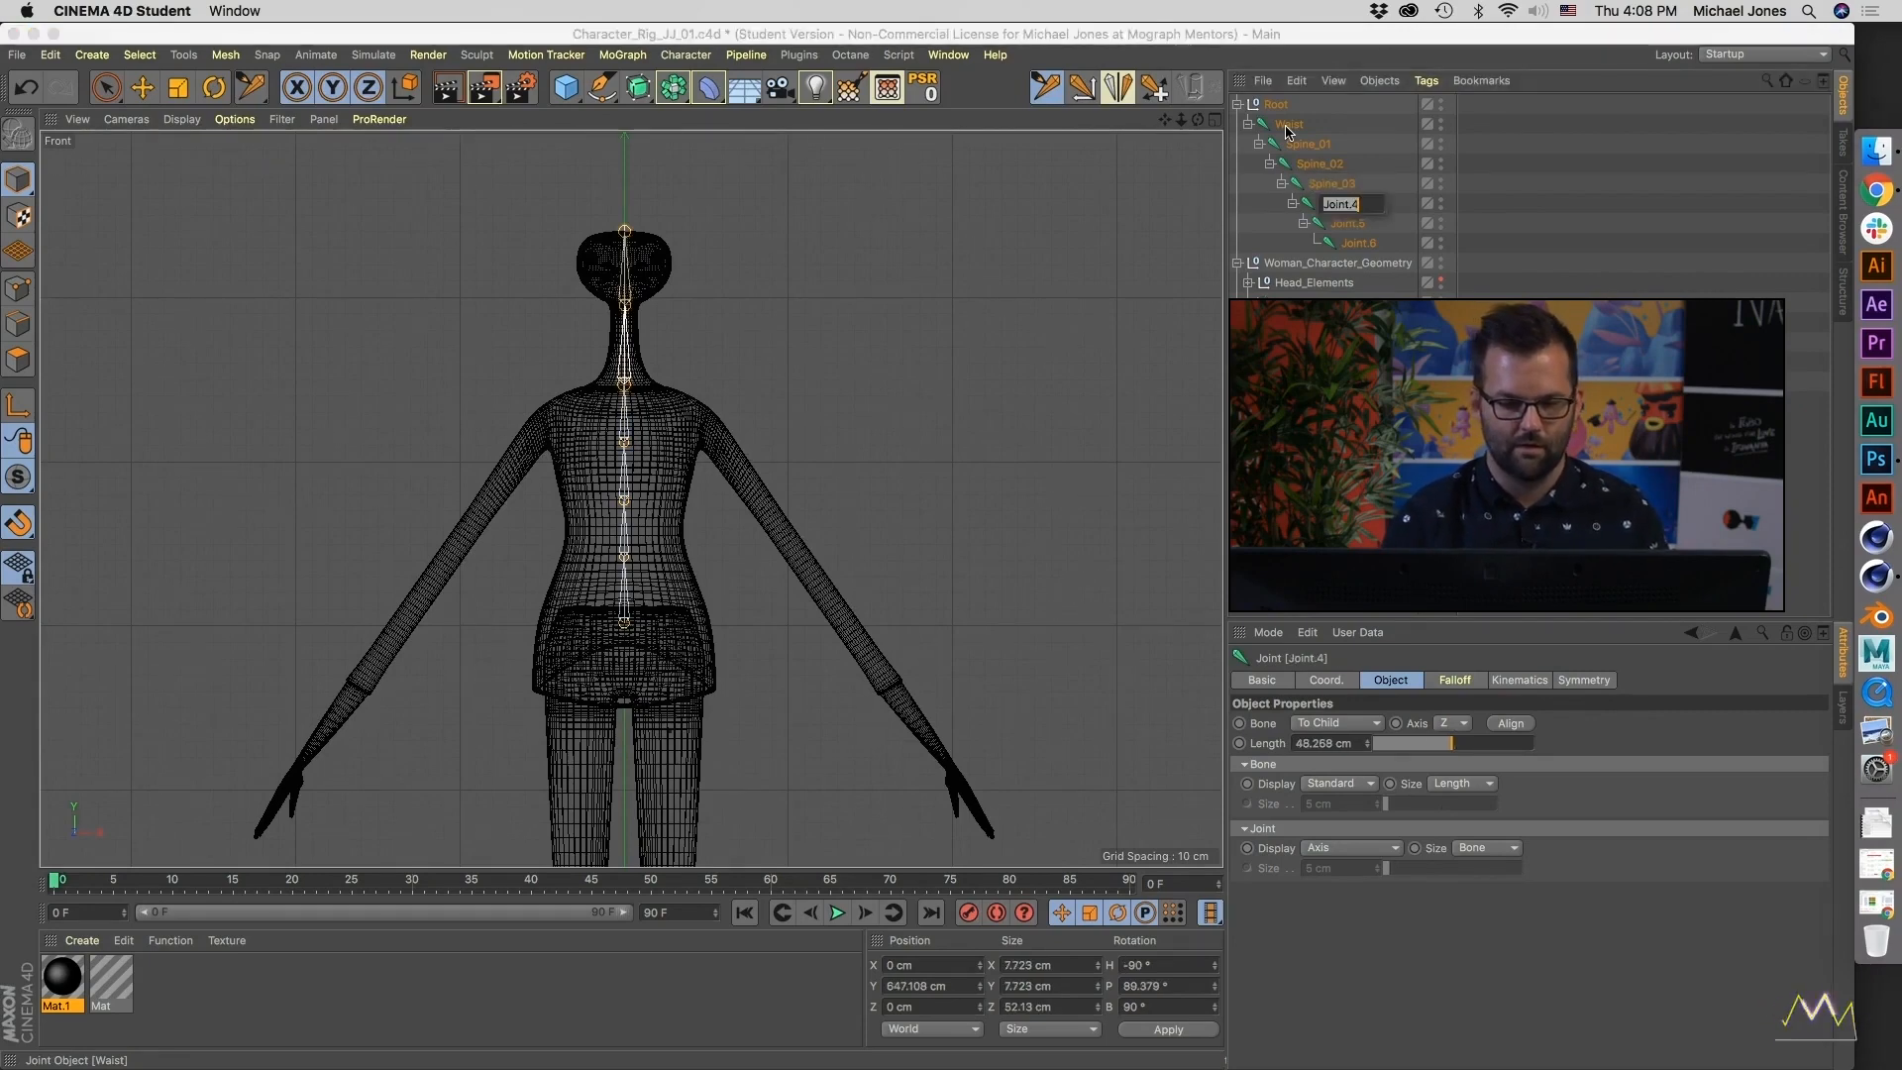
key("Escape")
key("Up")
key("Return")
type("ST")
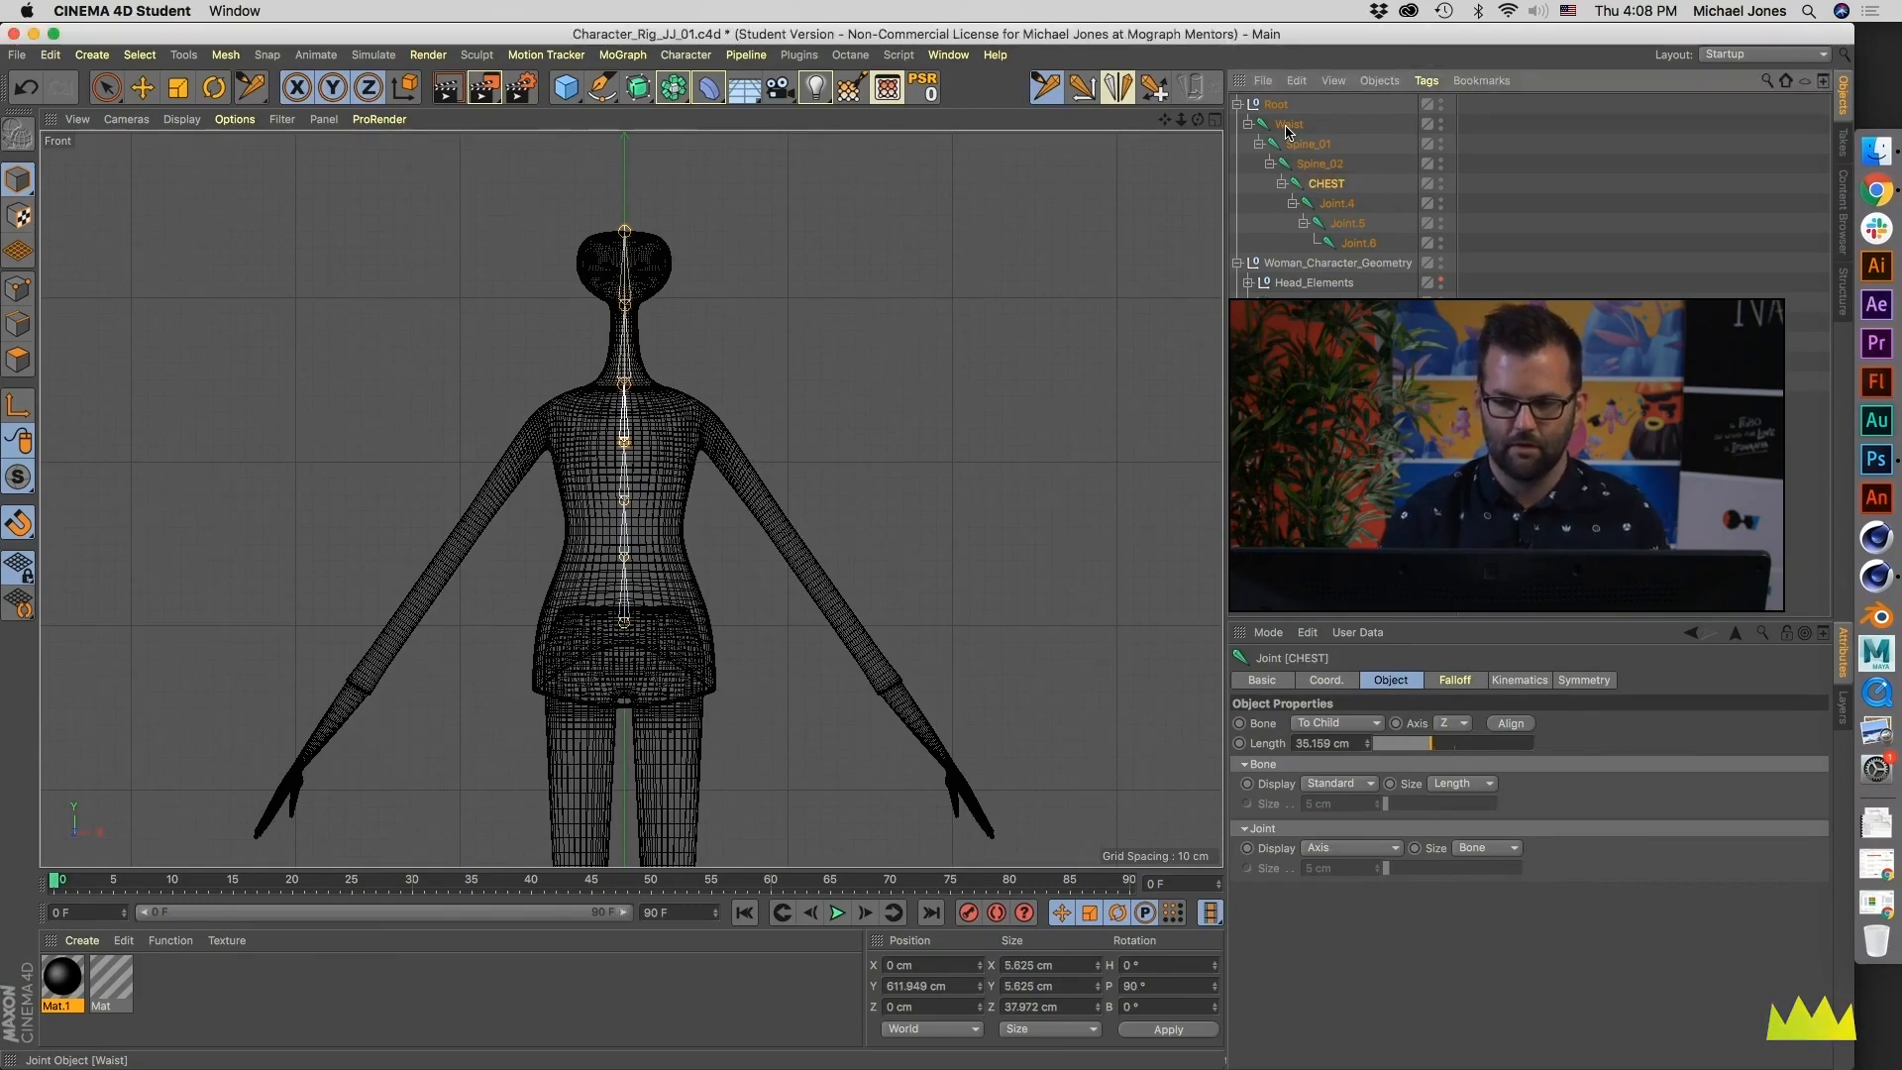
key("Tab")
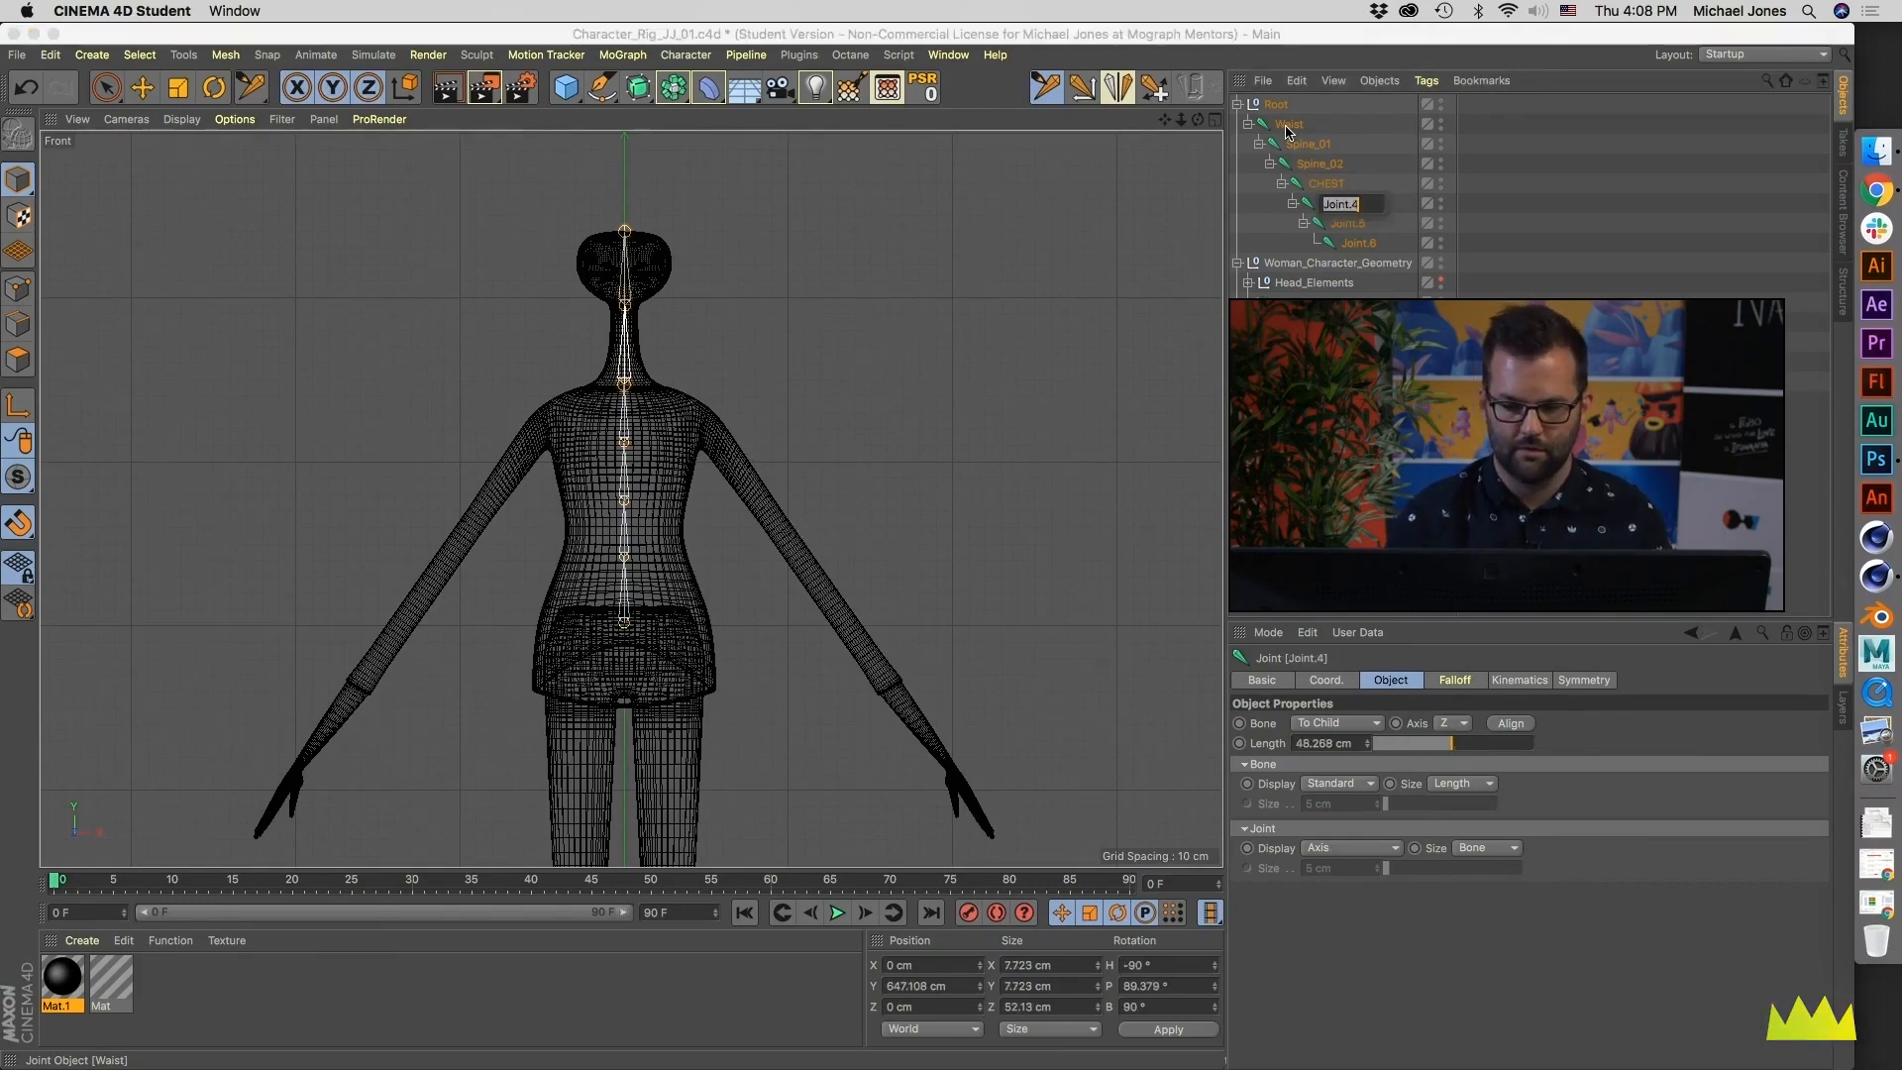
- Rename the last three joints of the chain as Neck_Base, Head and Head_tip
type("Neck_B")
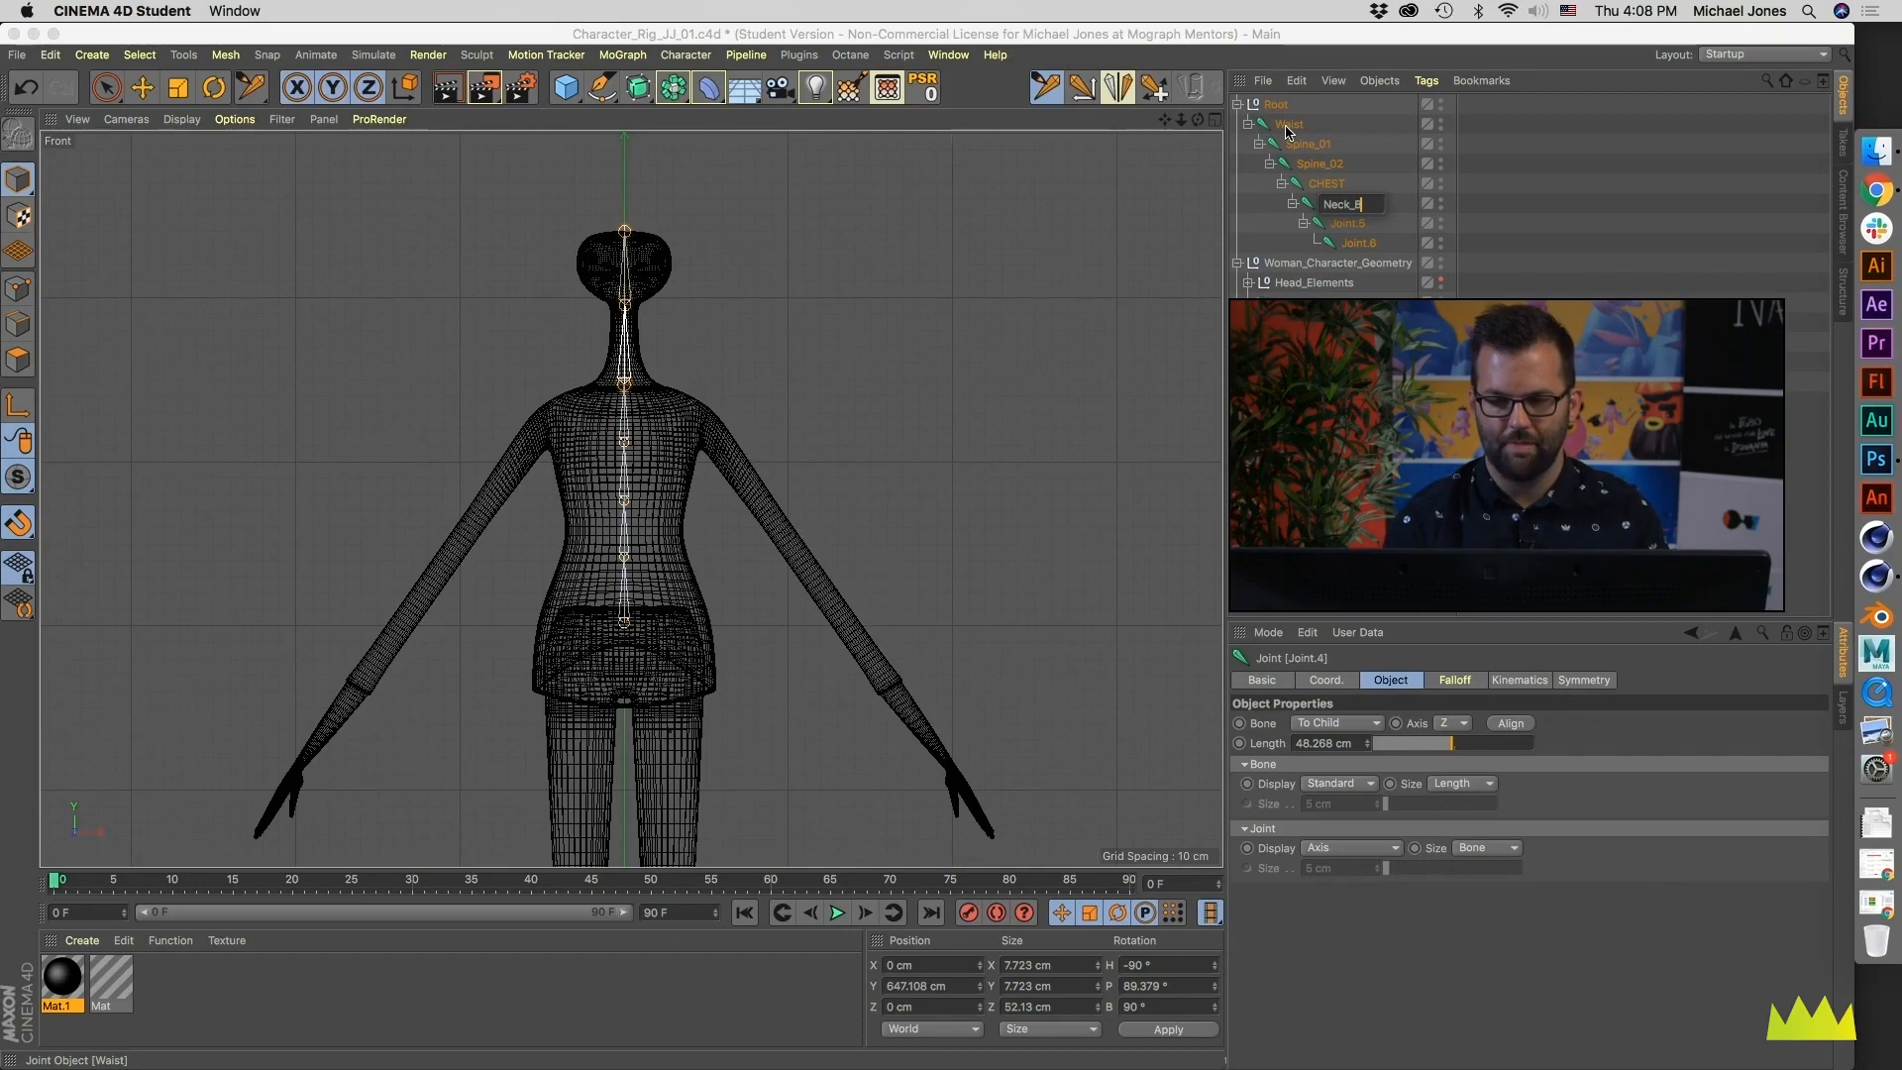
type("ase")
key("Tab")
type("Head")
key("Tab")
type("H")
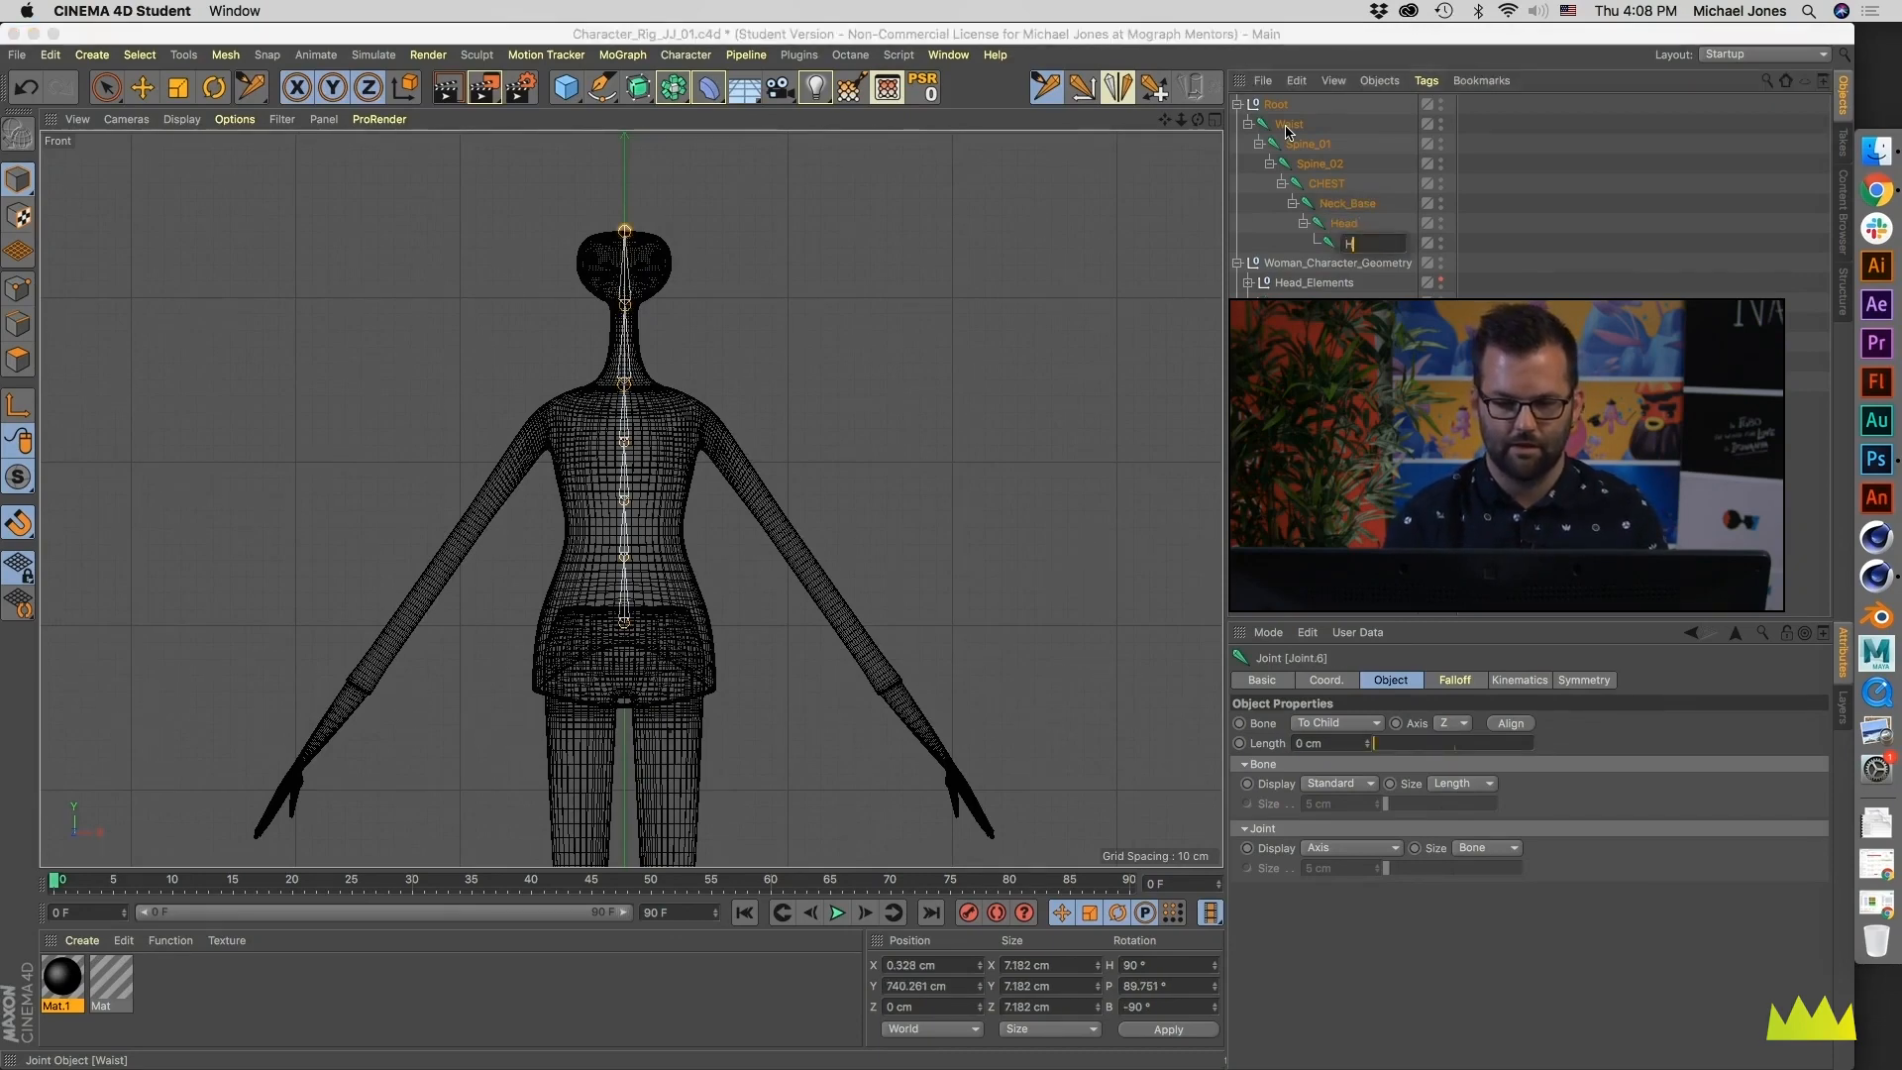
type("ead_tip")
key("Return")
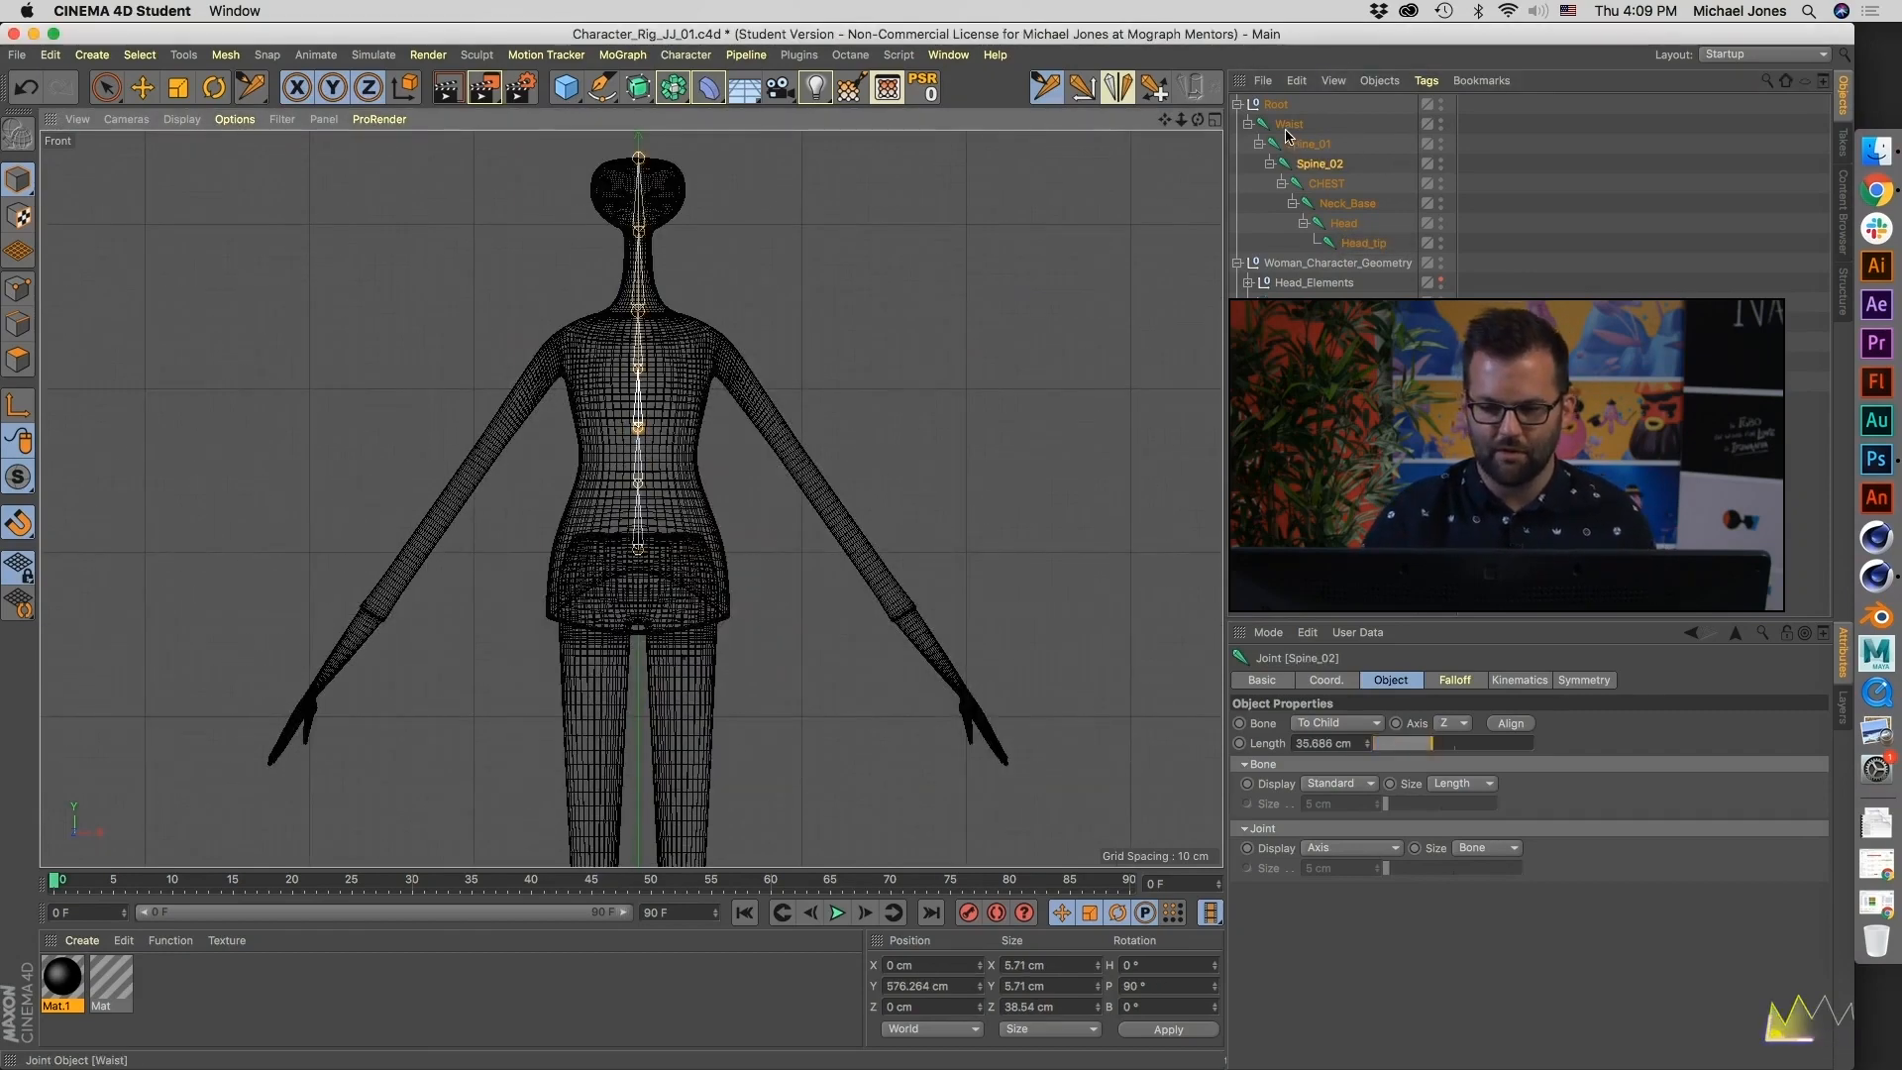
- Select the Waist joint with the Rotate tool and show all four views
left_click(1288, 127)
key("e")
key("r")
key("F5")
scroll(368, 346, "up", 6)
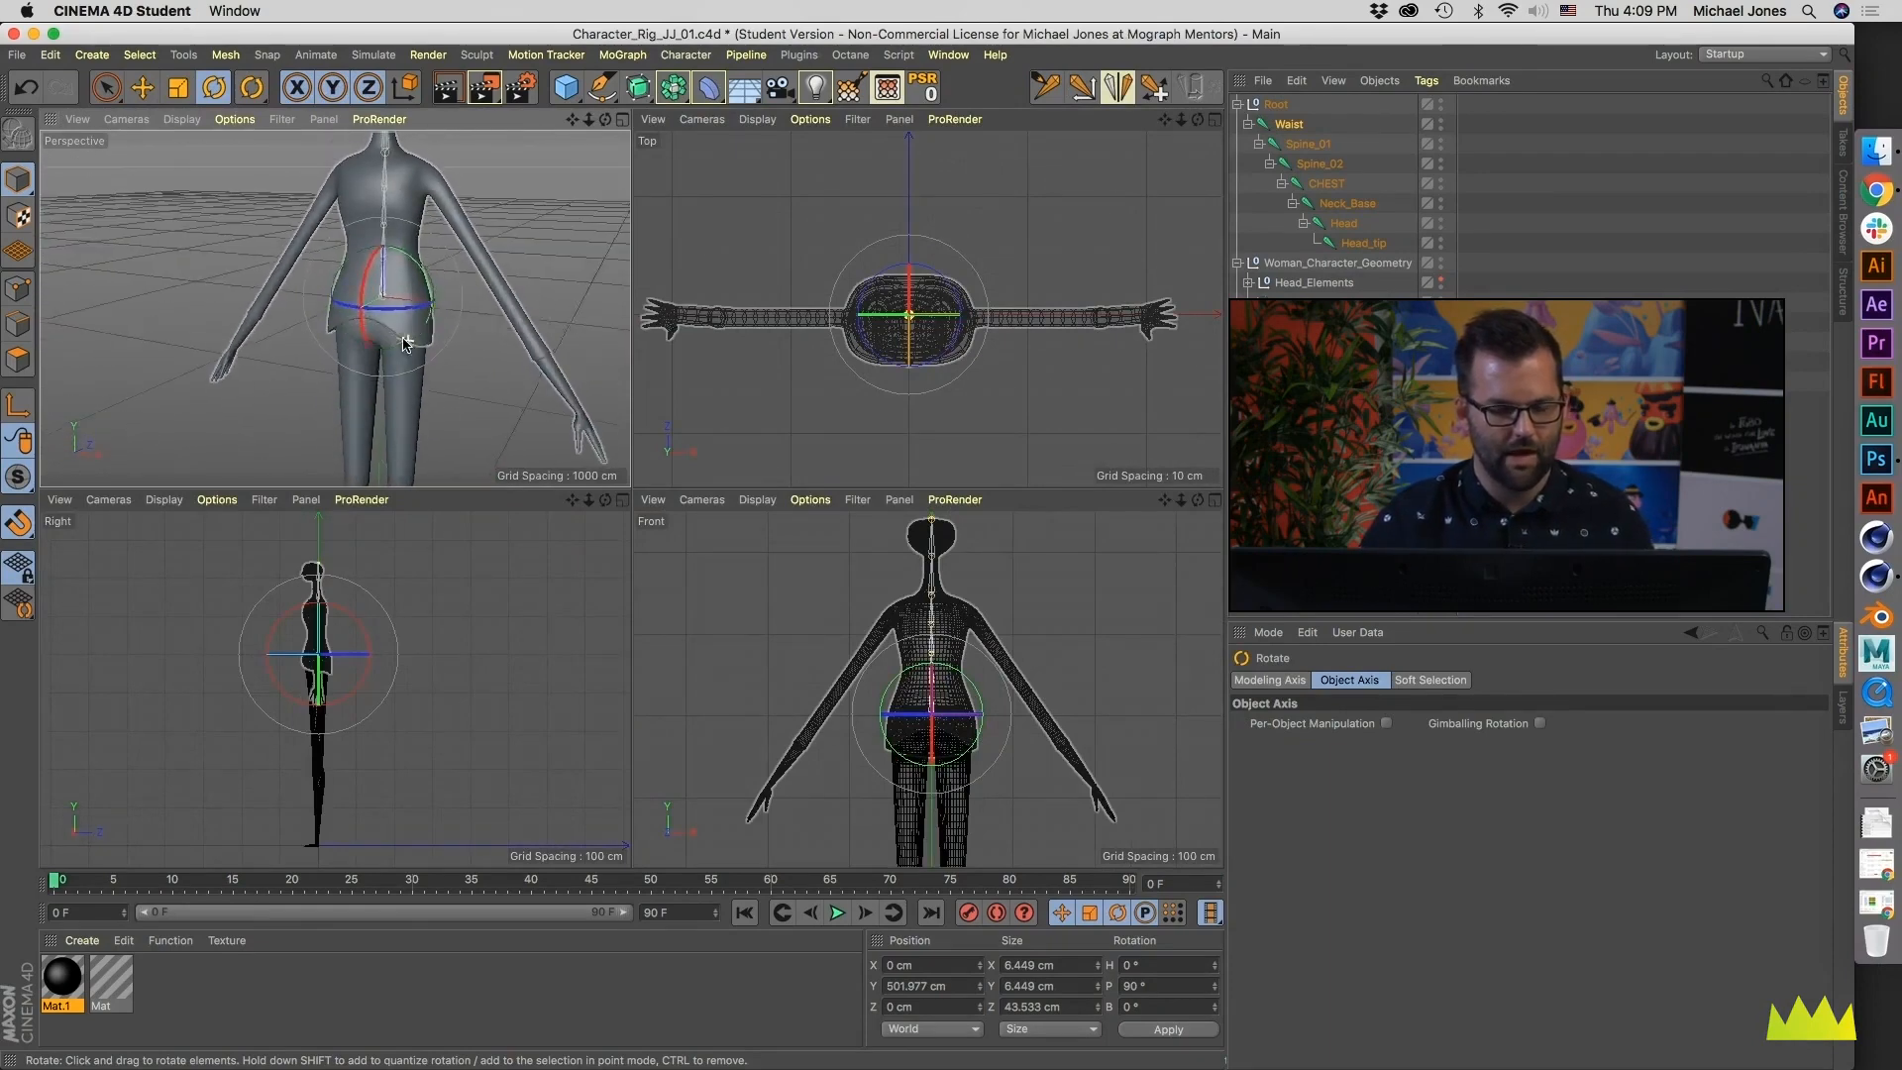
scroll(408, 343, "down", 4)
- Try the world coordinate system for rotating the Waist joint, undo the test rotation and return to object coordinates
left_click(399, 94)
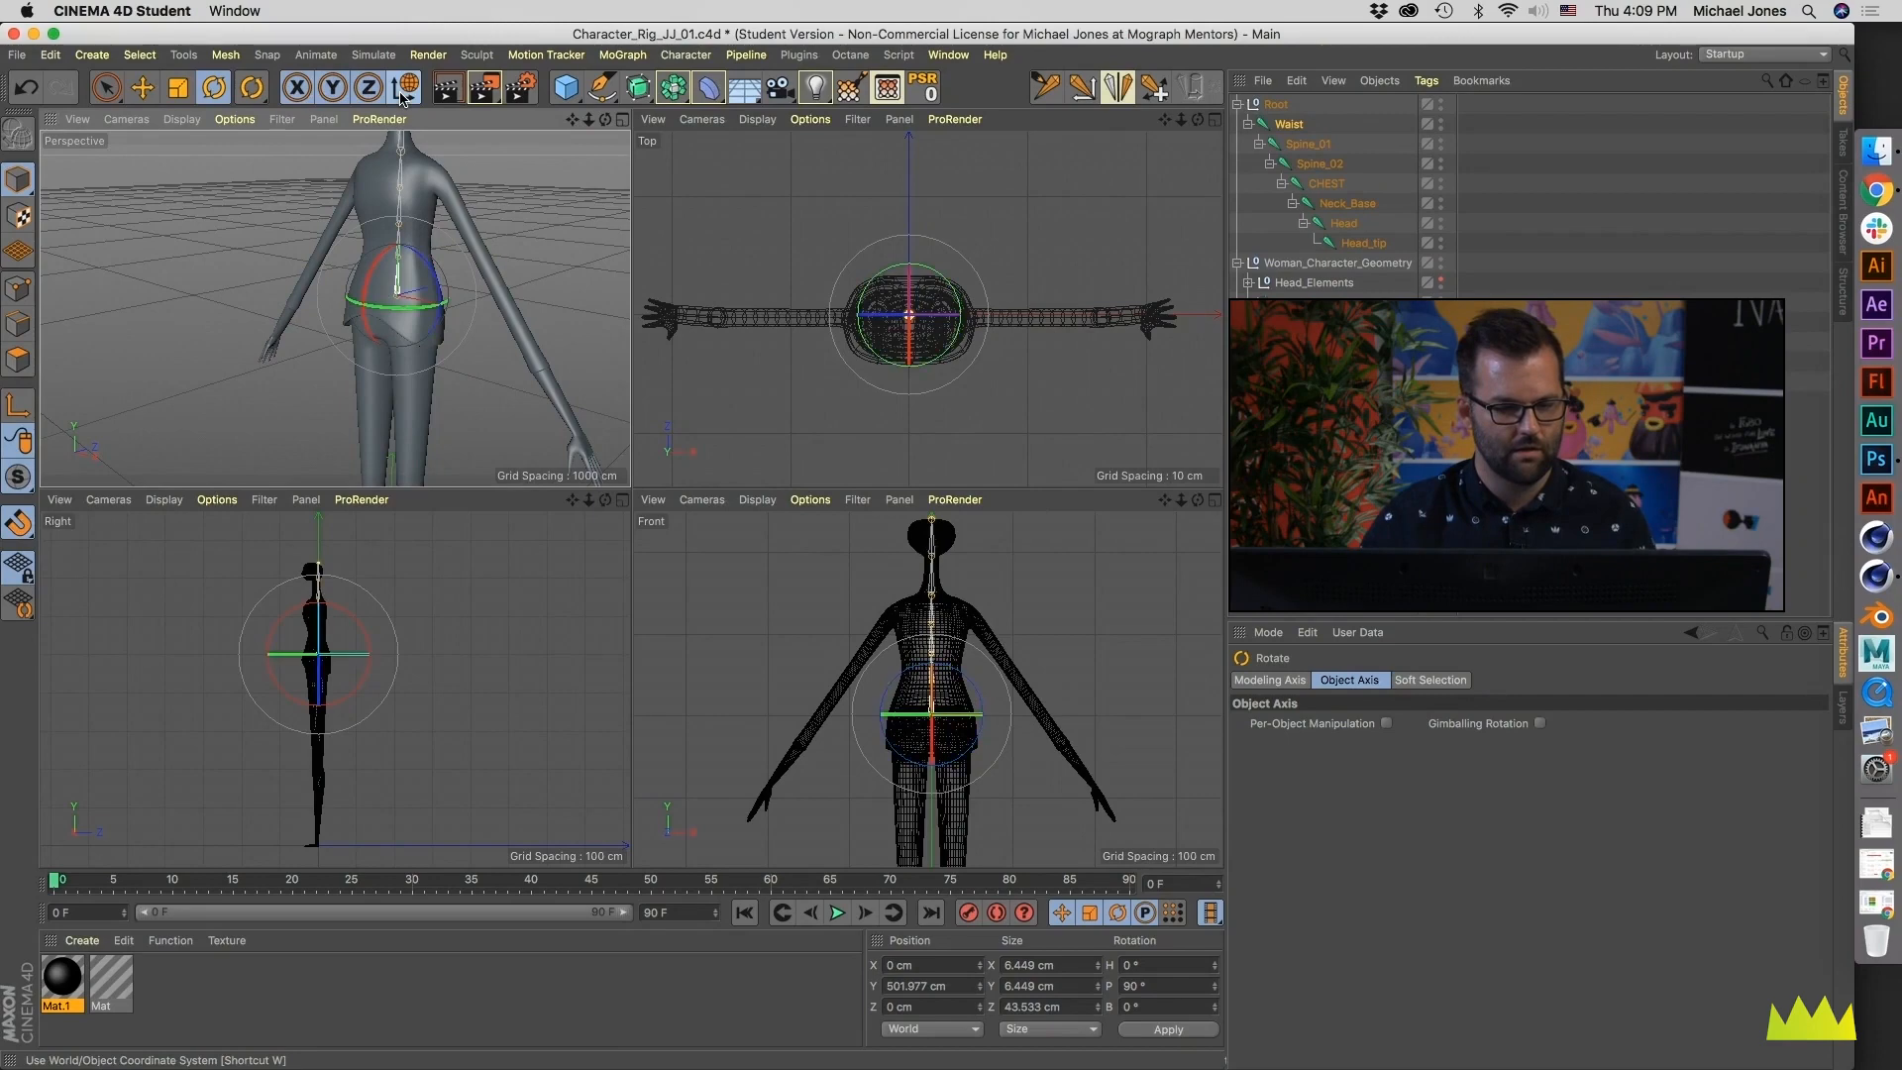
left_click_drag(371, 254, 422, 234, "alt")
middle_click_drag(422, 234, 444, 246, "alt")
scroll(444, 246, "up", 3)
left_click_drag(434, 251, 387, 206, "alt")
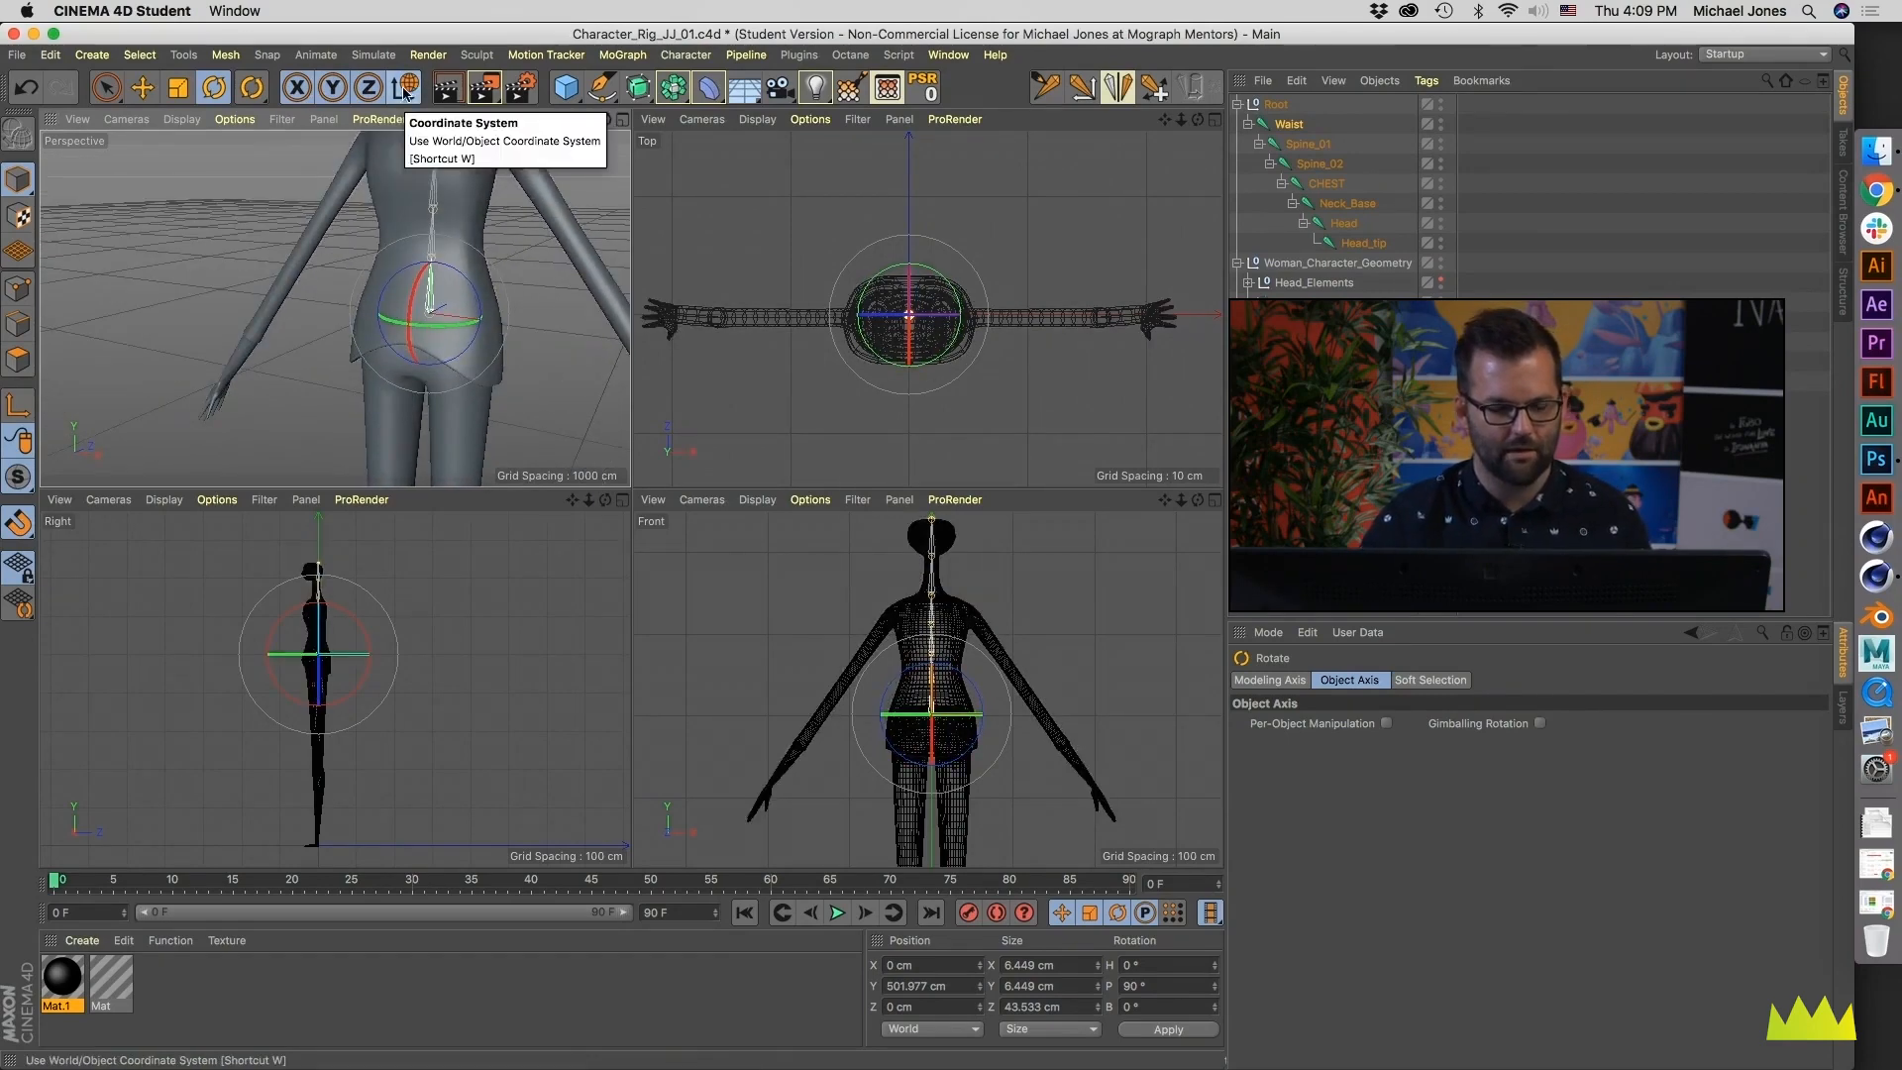
left_click_drag(420, 347, 446, 278, "alt")
key("super+z")
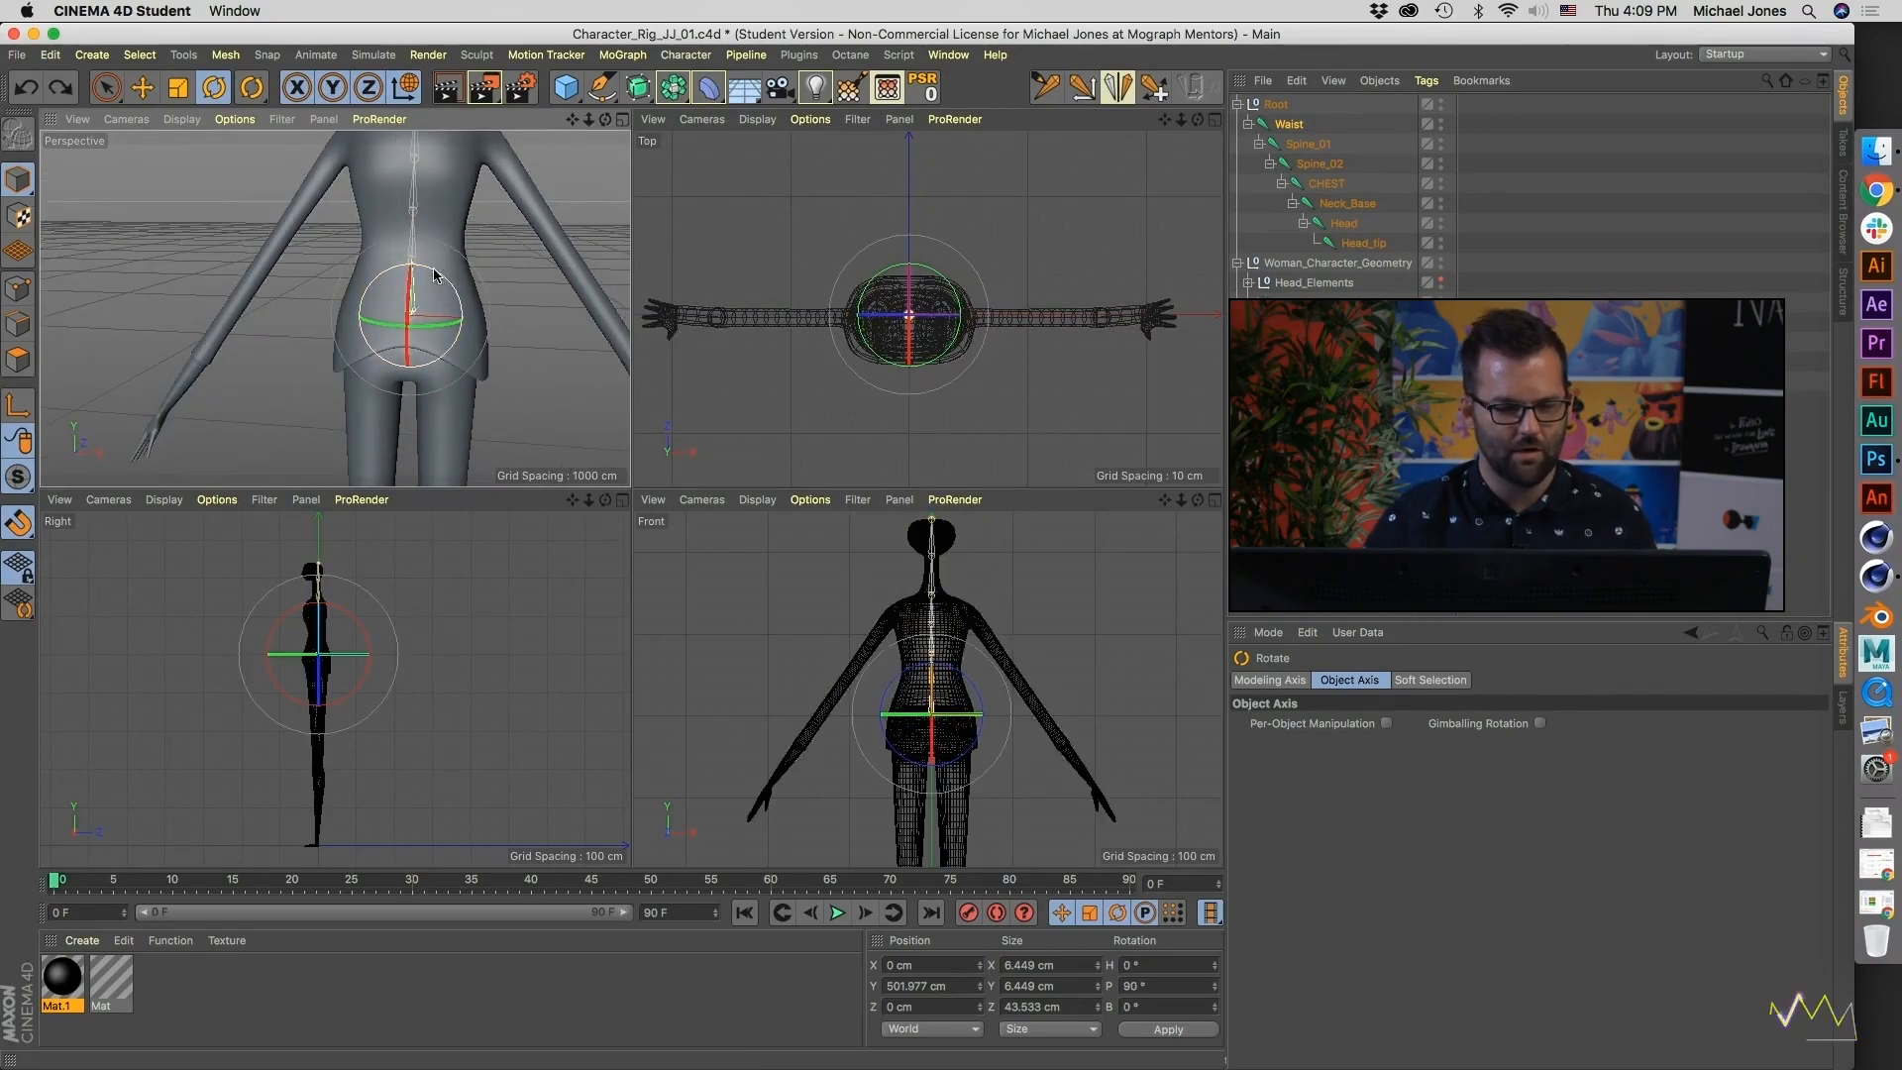
key("w")
- Examine the orientation of the Waist joint's rotation axes from several angles in the Perspective view
mouse_move(455, 302)
left_mouse_down("alt")
mouse_move(417, 366)
mouse_move(433, 331)
left_mouse_up("alt")
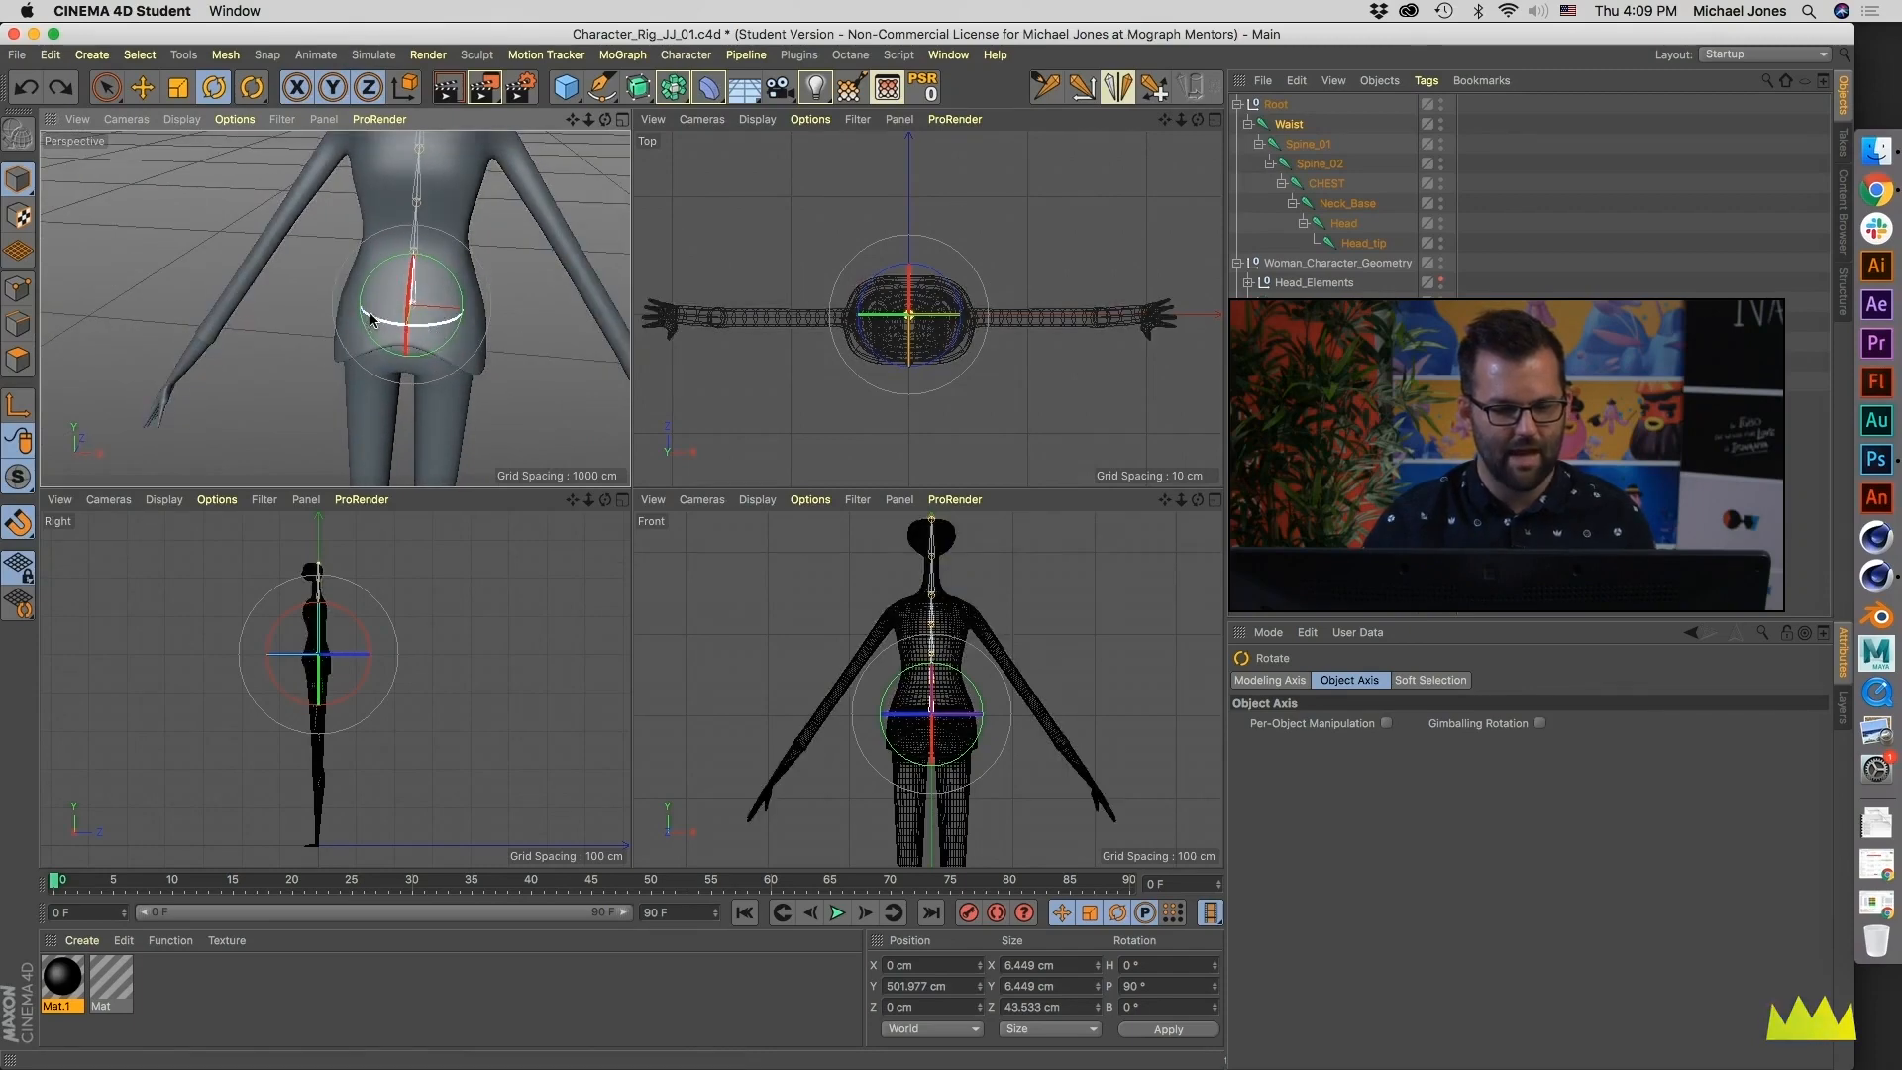
left_click_drag(442, 327, 378, 323, "alt")
right_click_drag(377, 323, 340, 306, "alt")
middle_click_drag(339, 306, 413, 317, "alt")
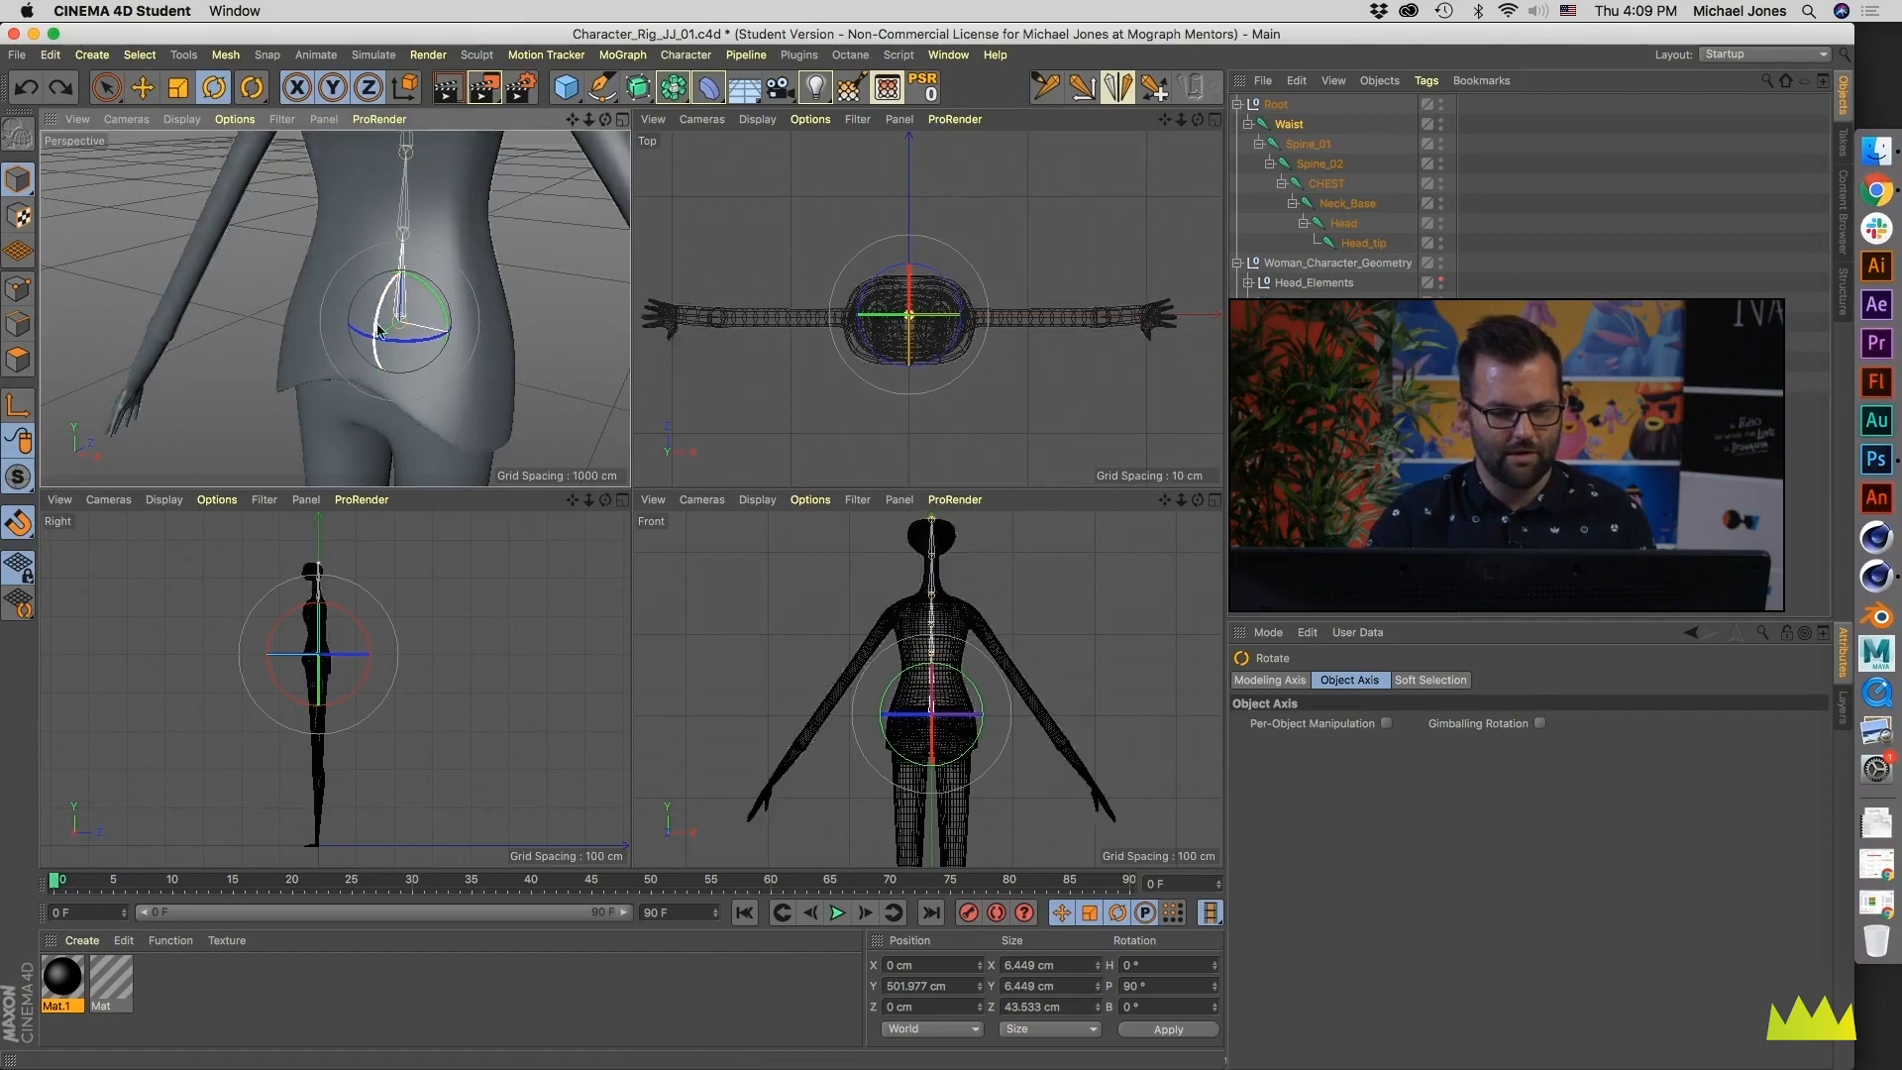
left_click_drag(525, 315, 580, 311, "alt")
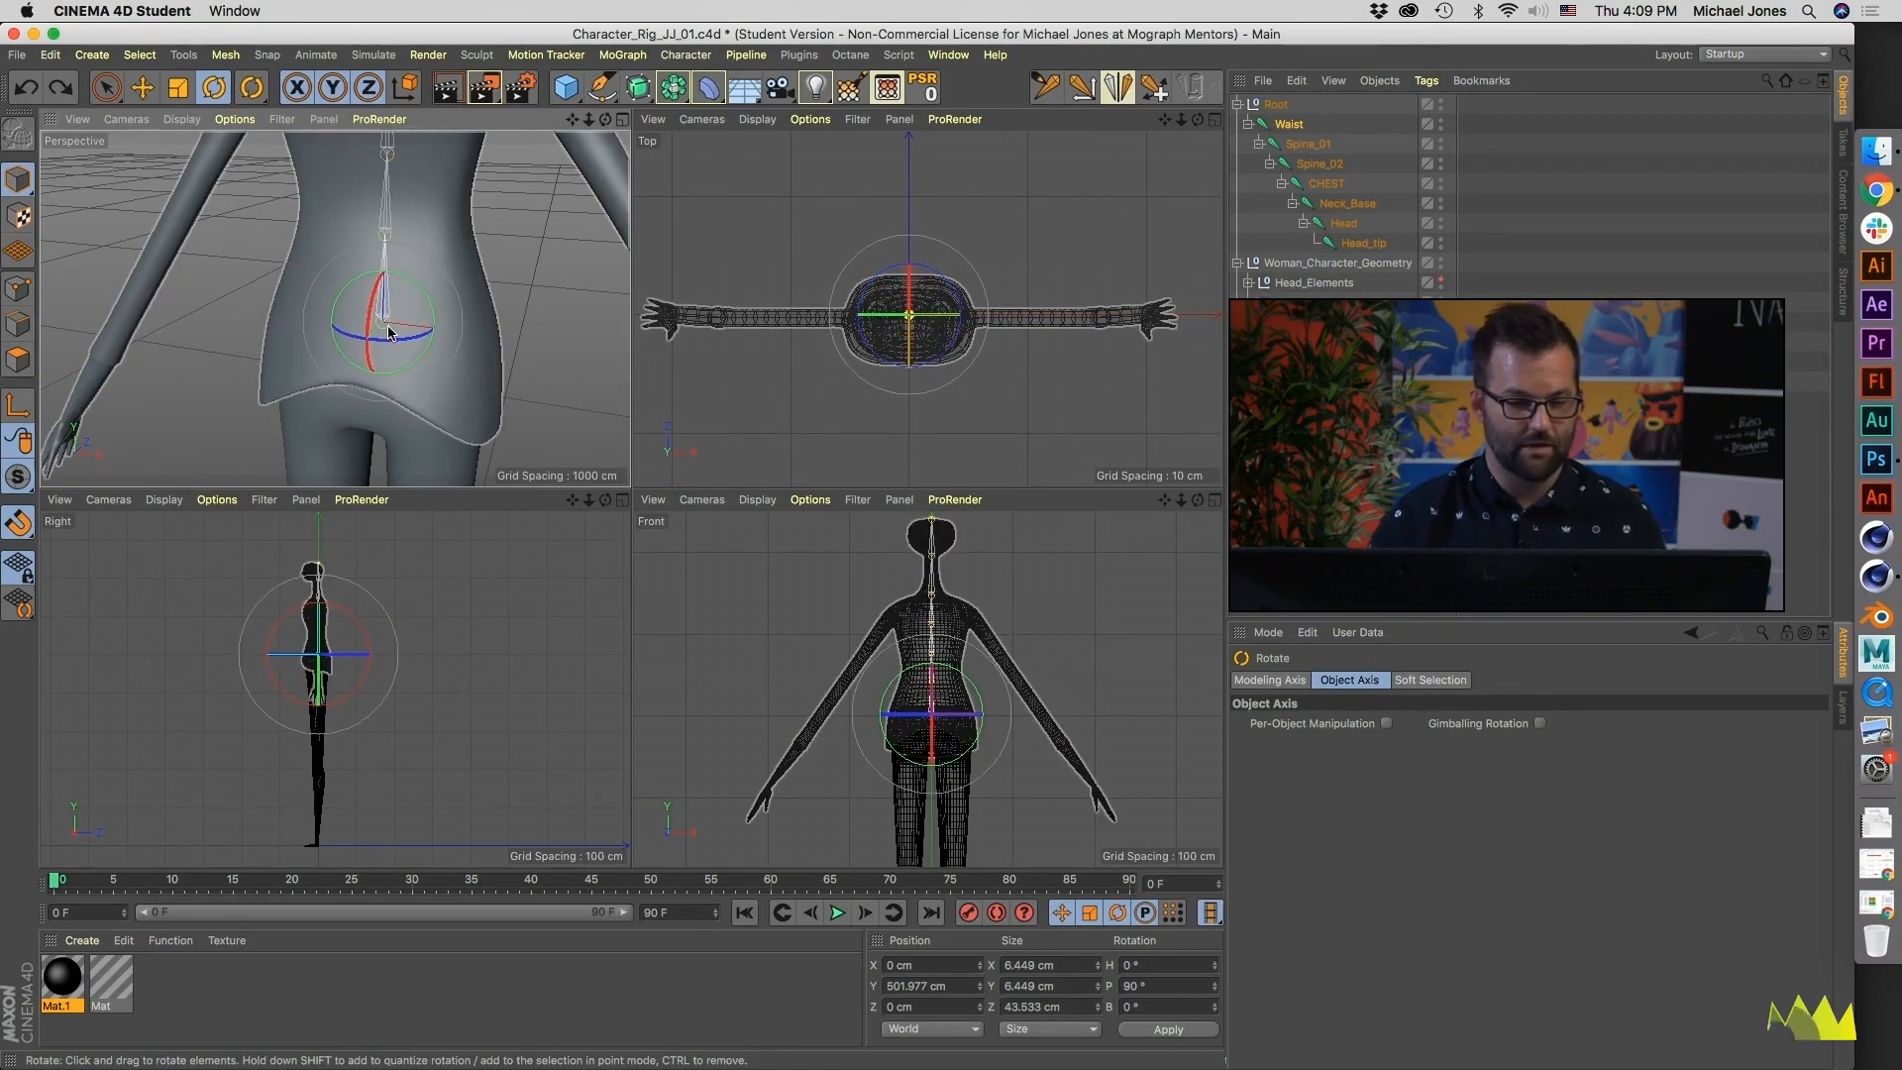
mouse_move(381, 351)
left_mouse_down("alt")
mouse_move(412, 352)
mouse_move(403, 335)
left_mouse_up("alt")
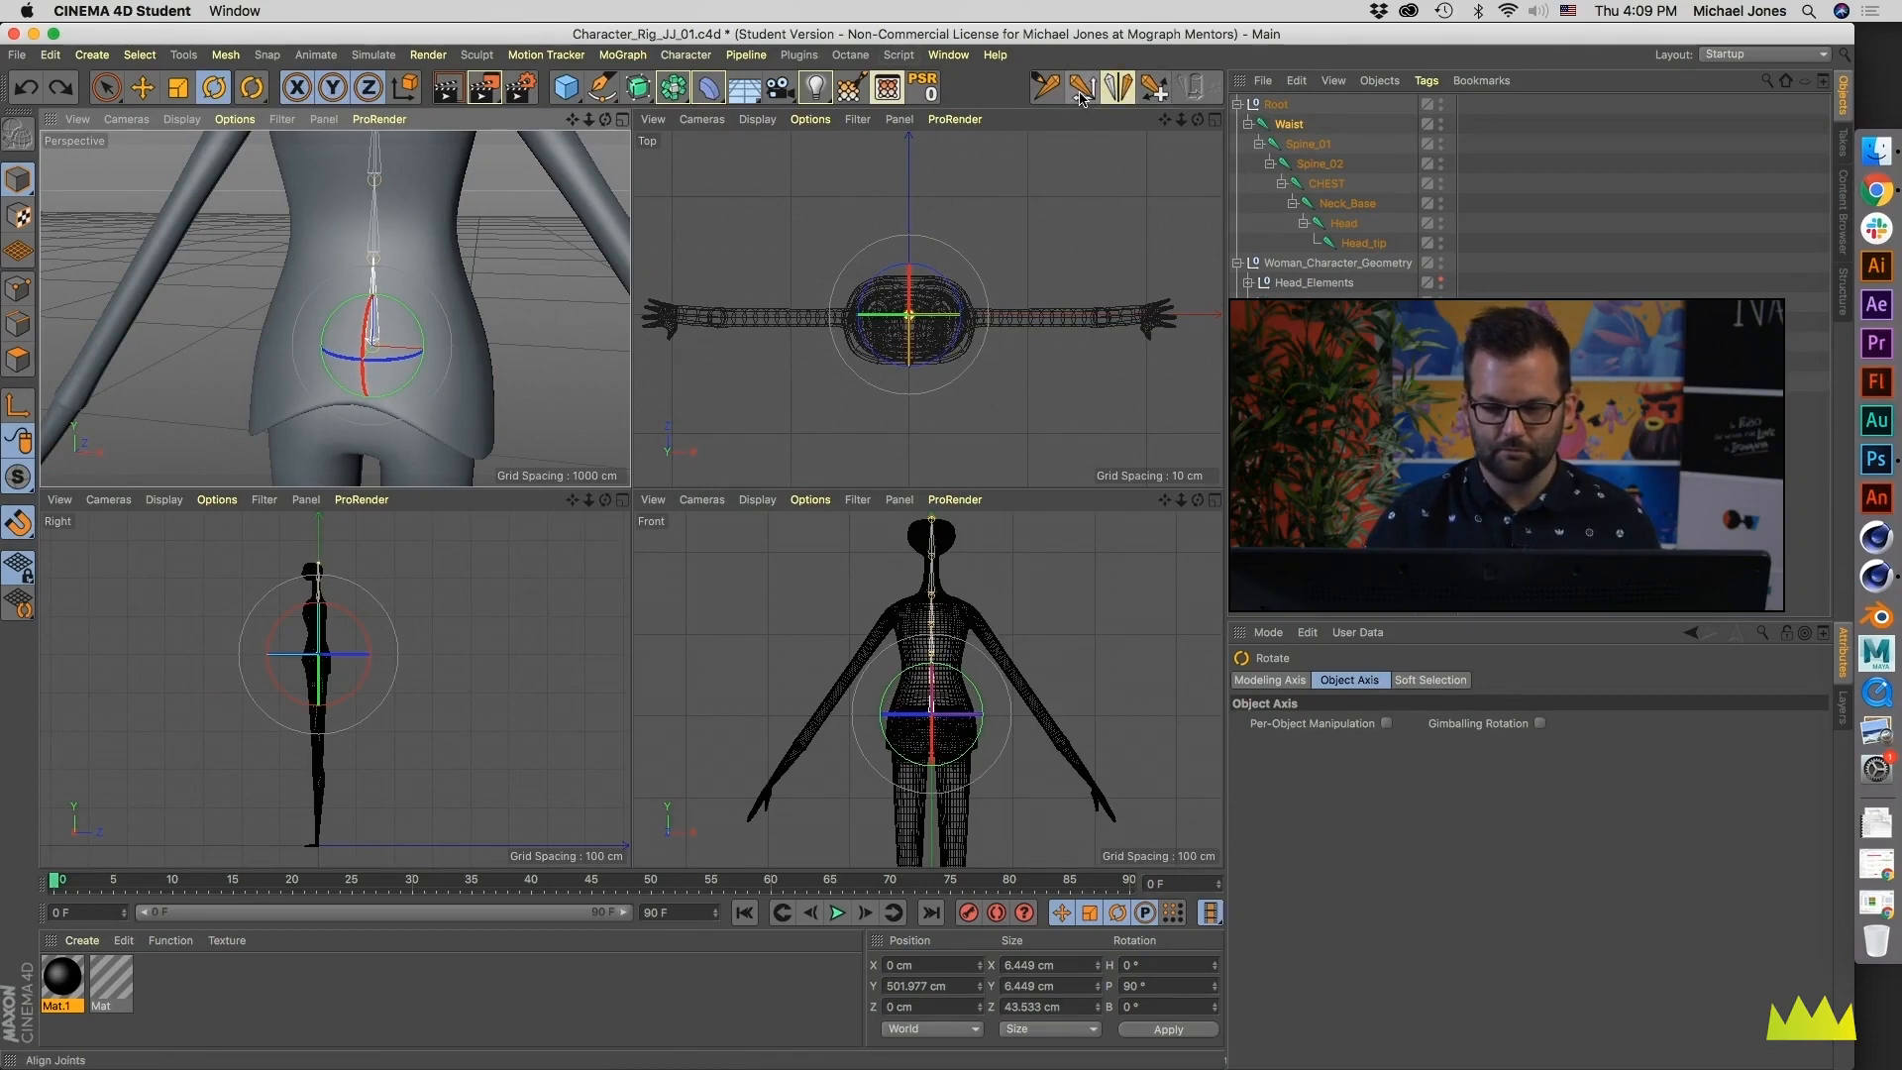
- Try aligning the Waist joint and its children with Y as the up axis, and inspect the rotation axes
left_click(1082, 90)
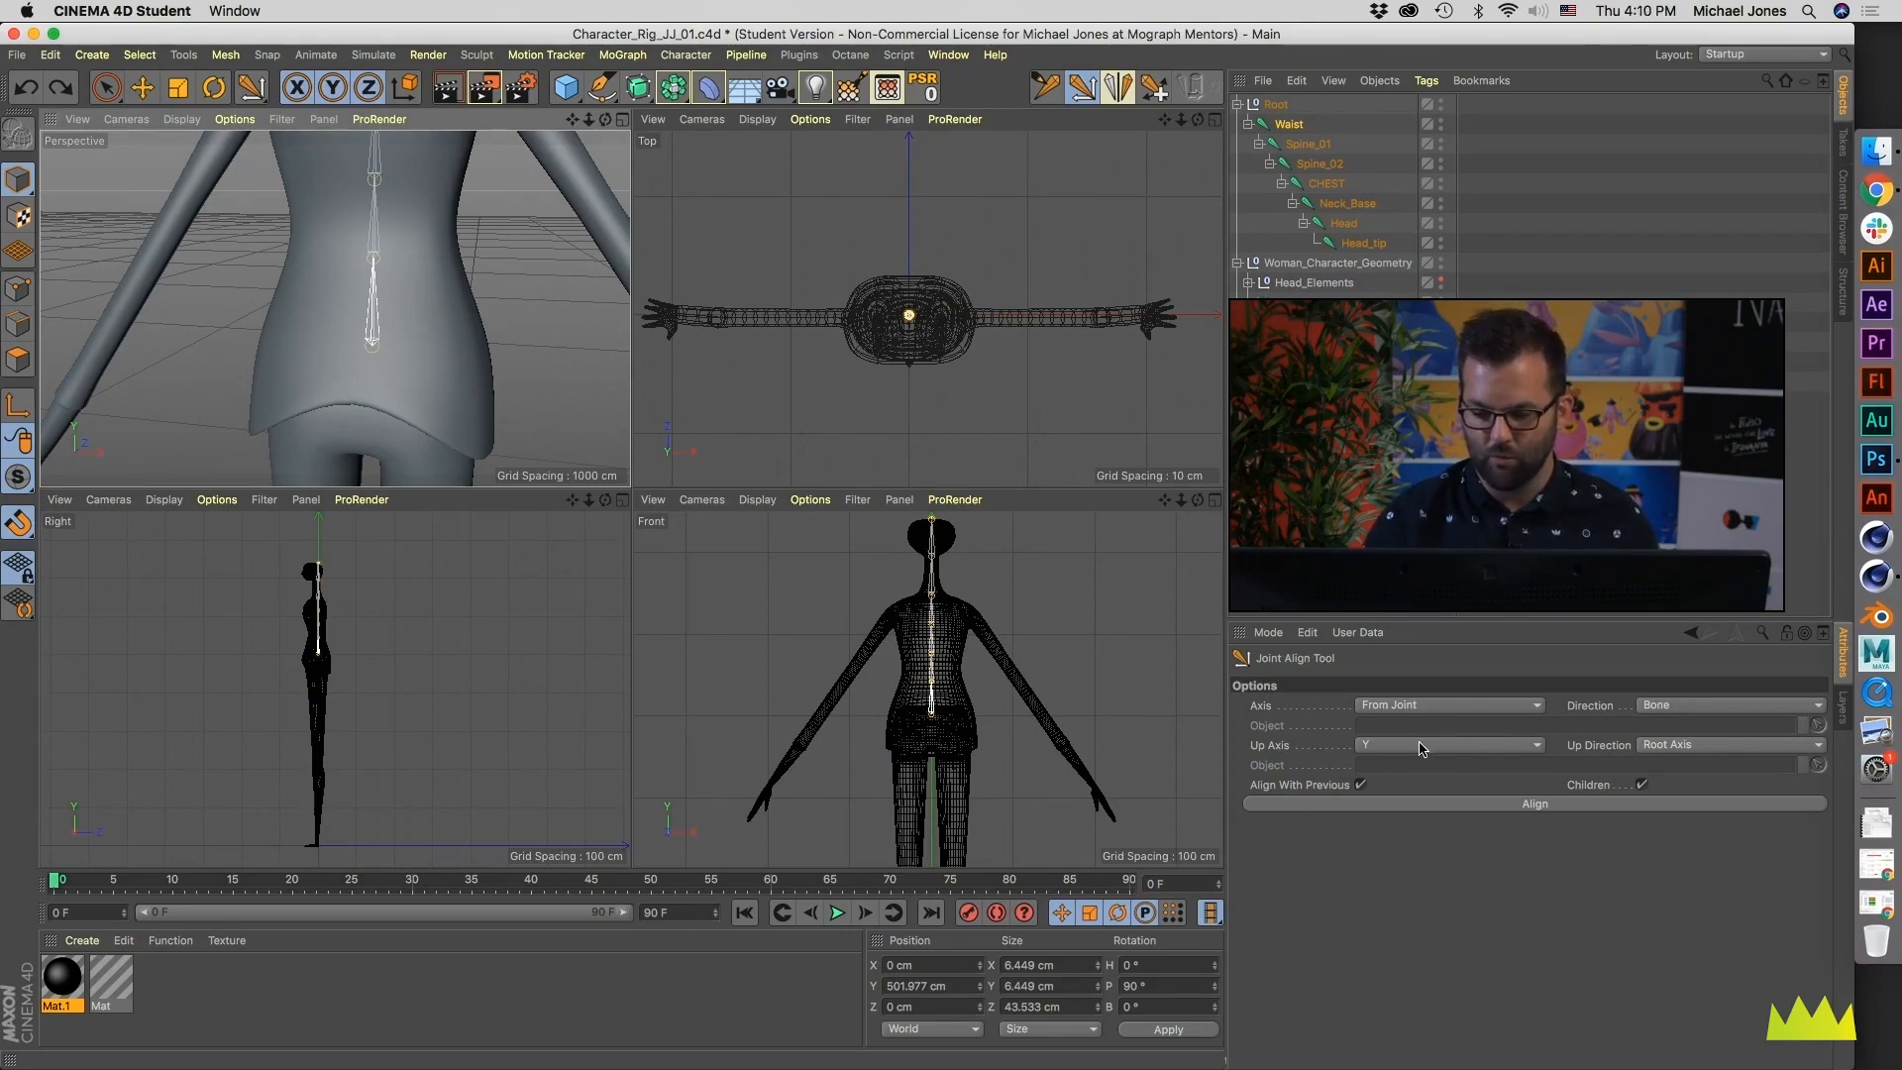
left_click_drag(448, 354, 461, 351, "alt")
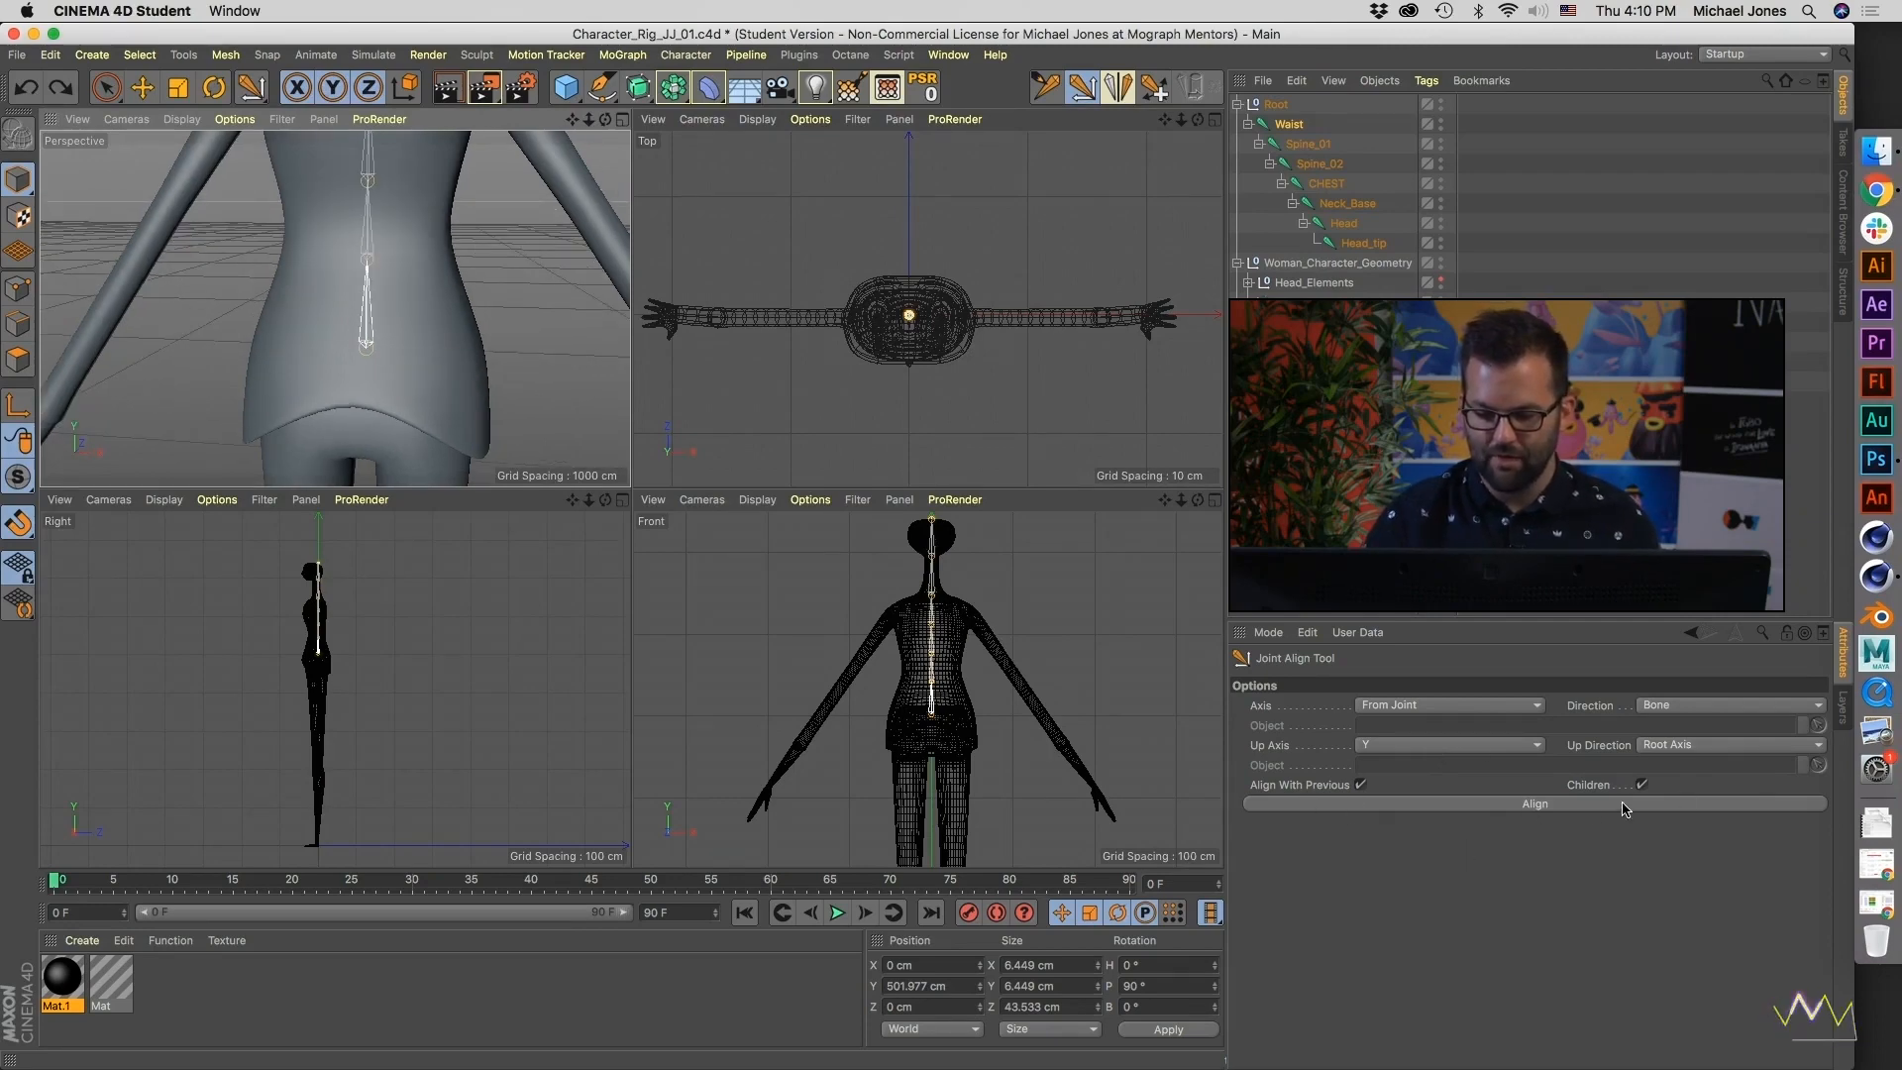
scroll(555, 312, "down", 5)
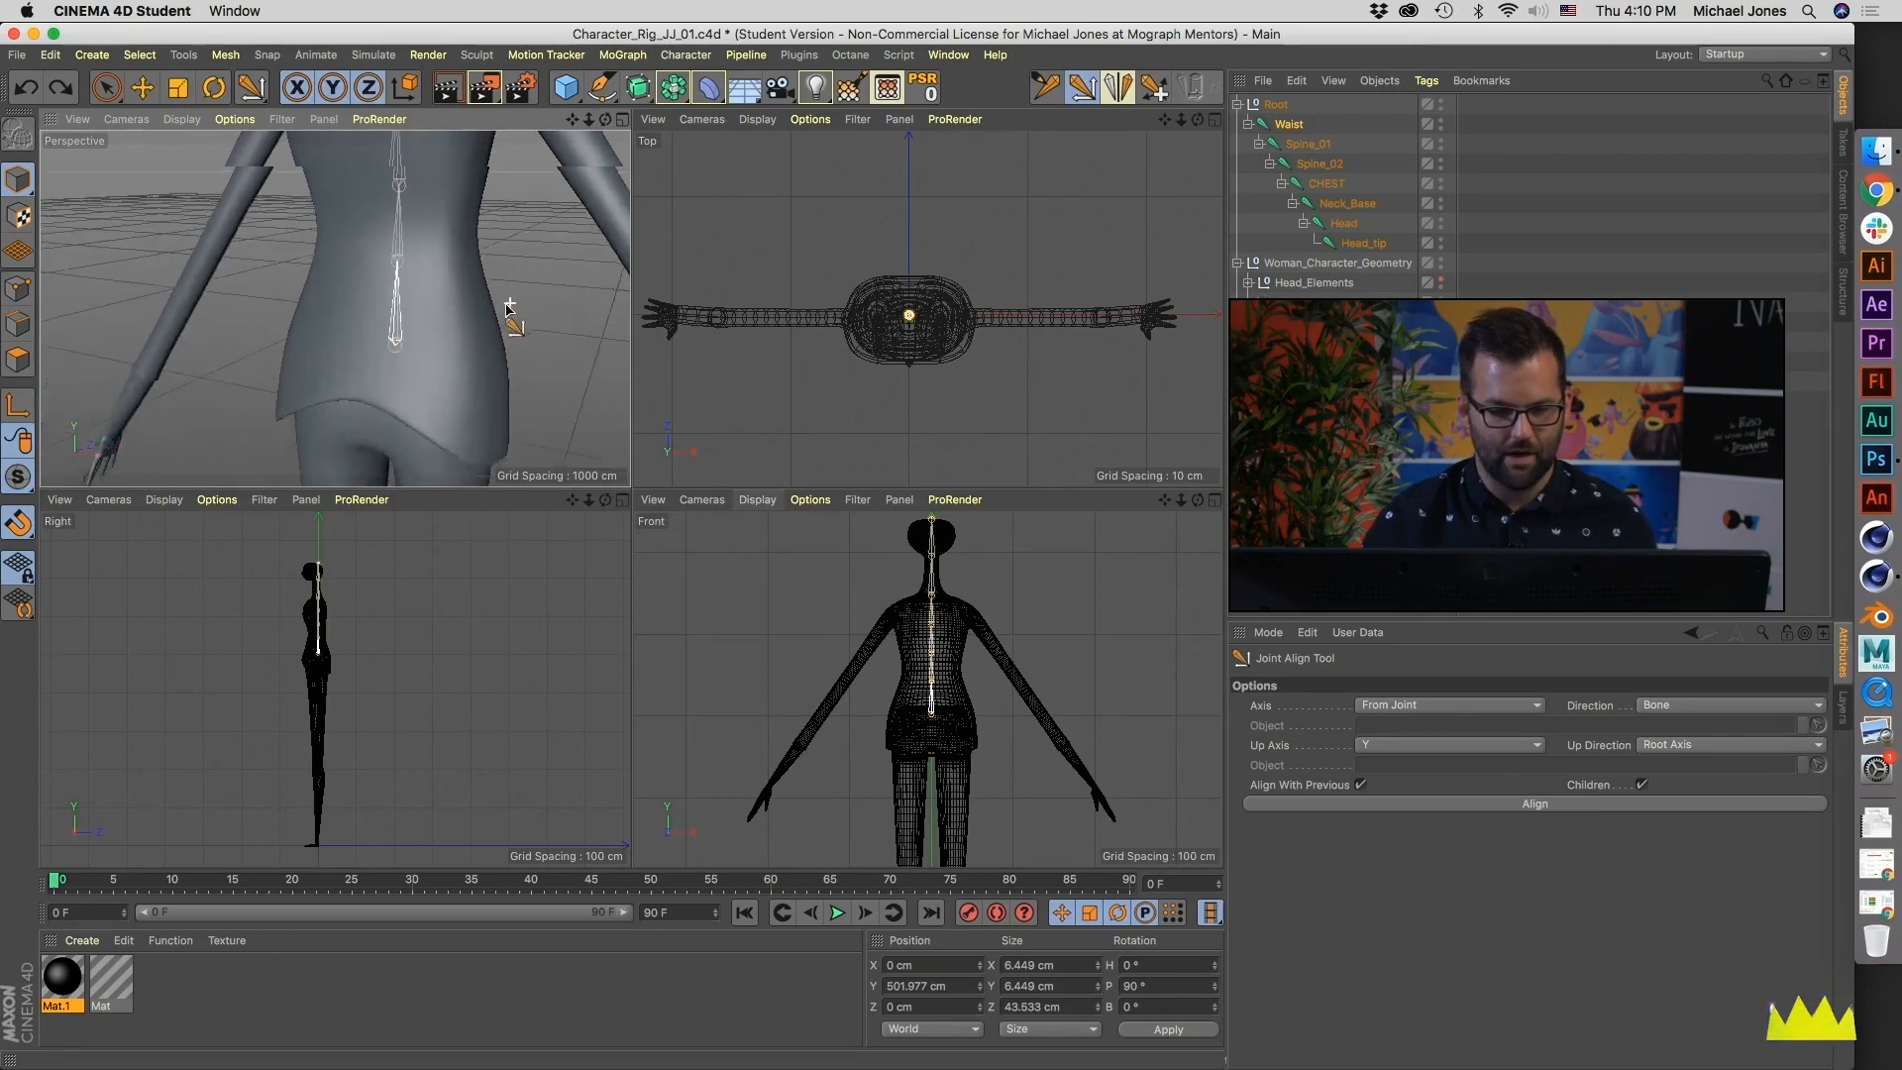
left_click(1561, 804)
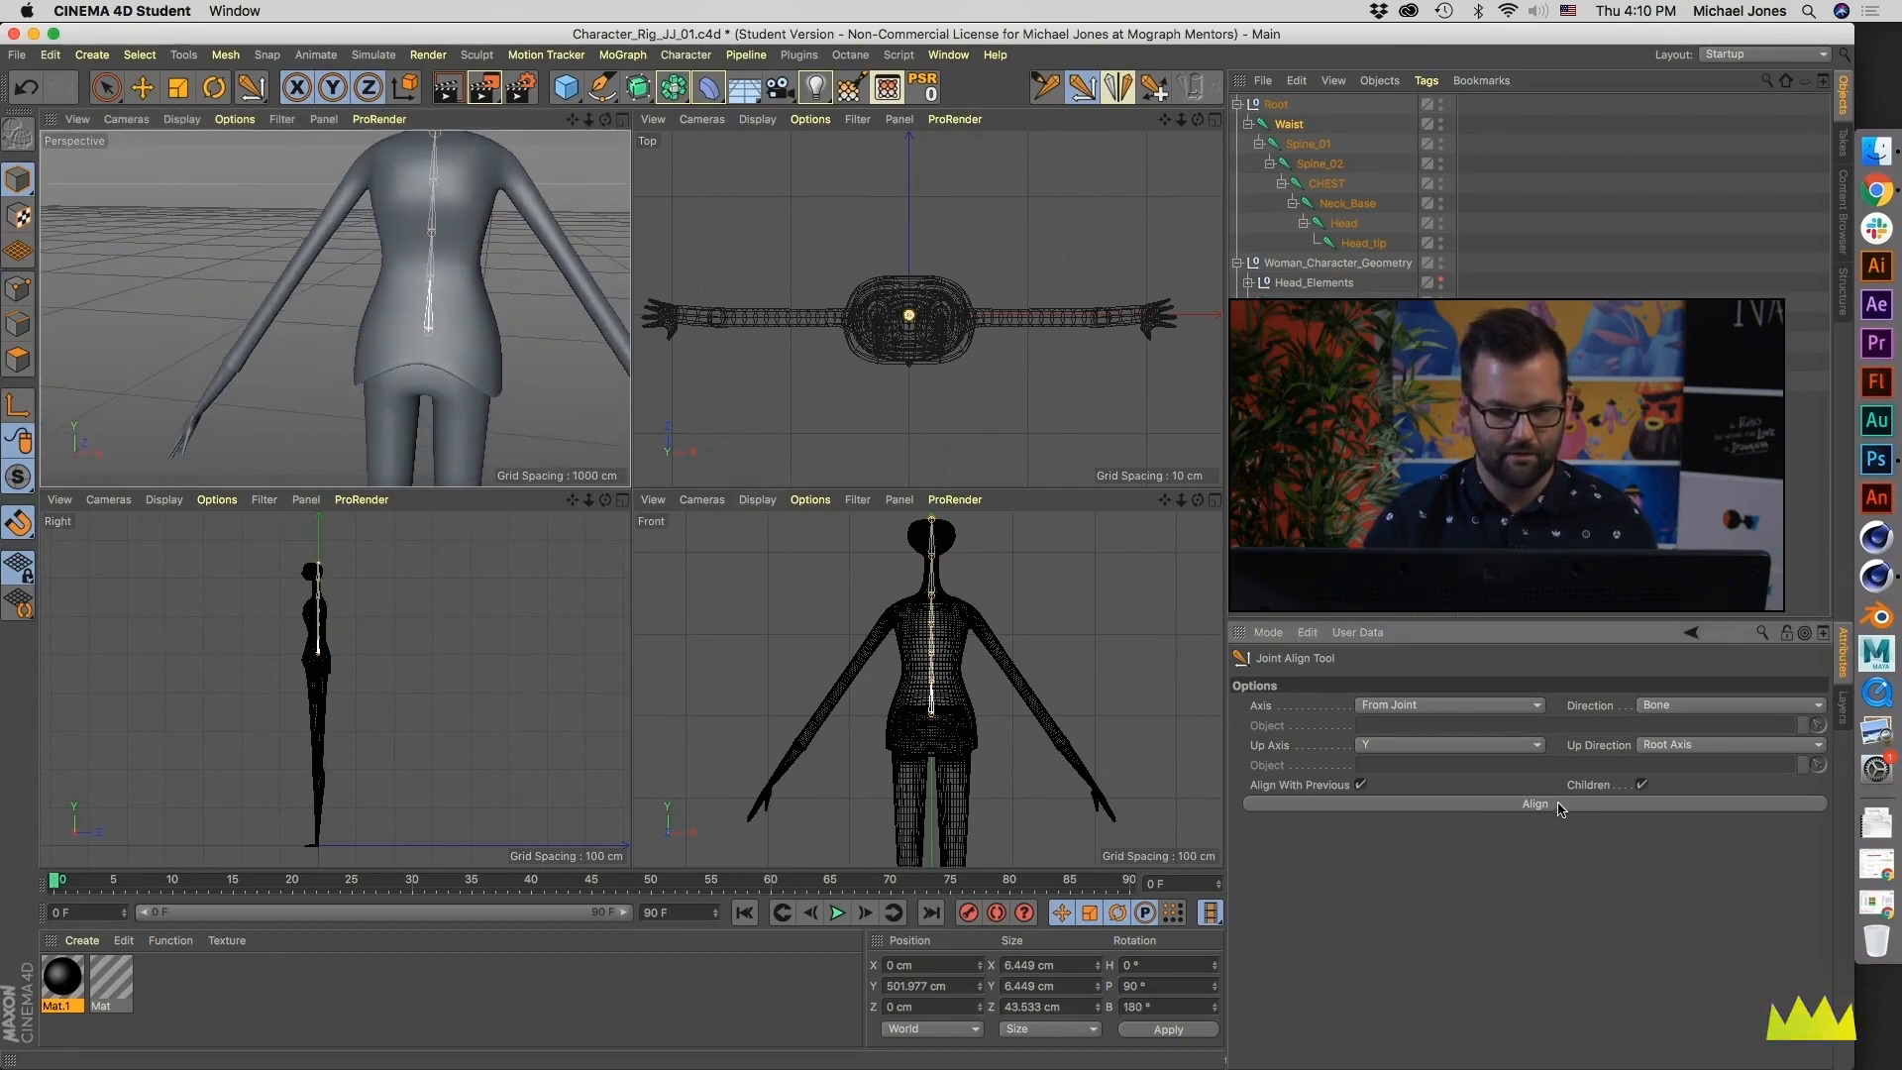
key("r")
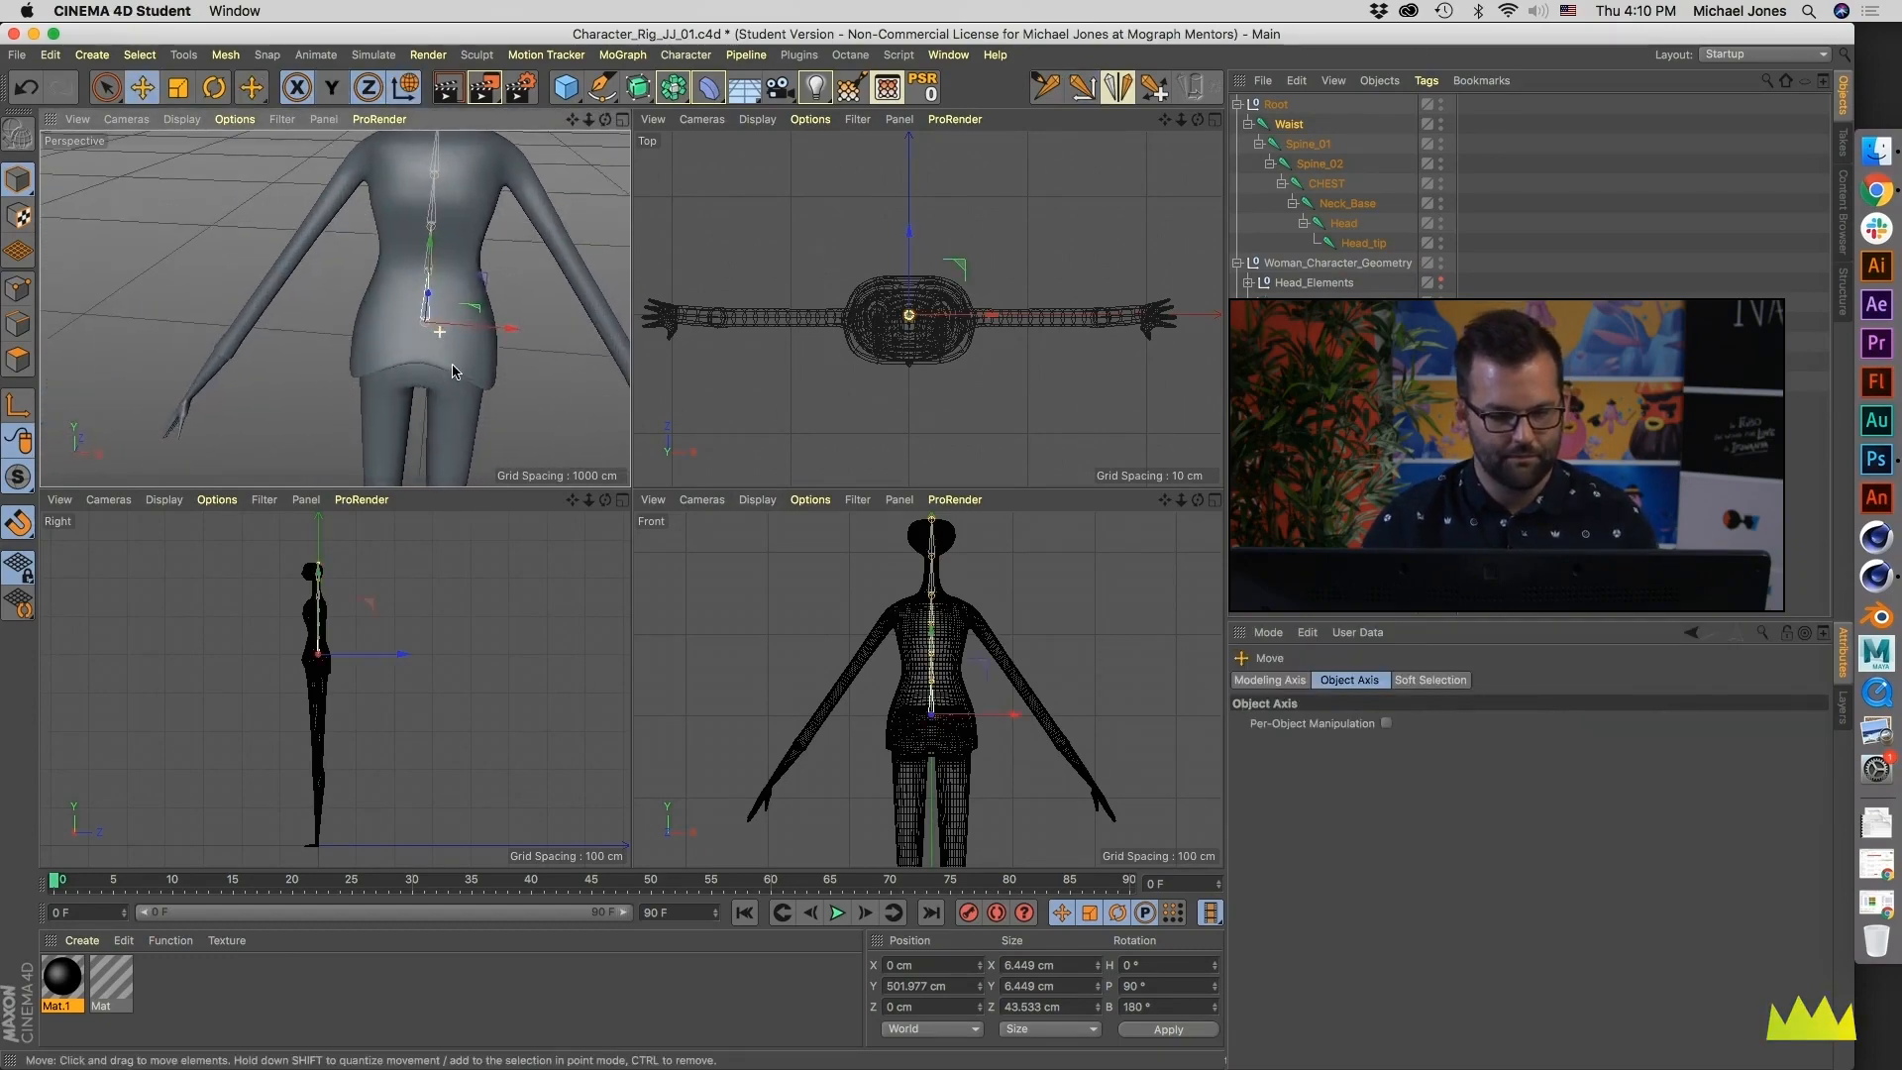
scroll(450, 297, "up", 5)
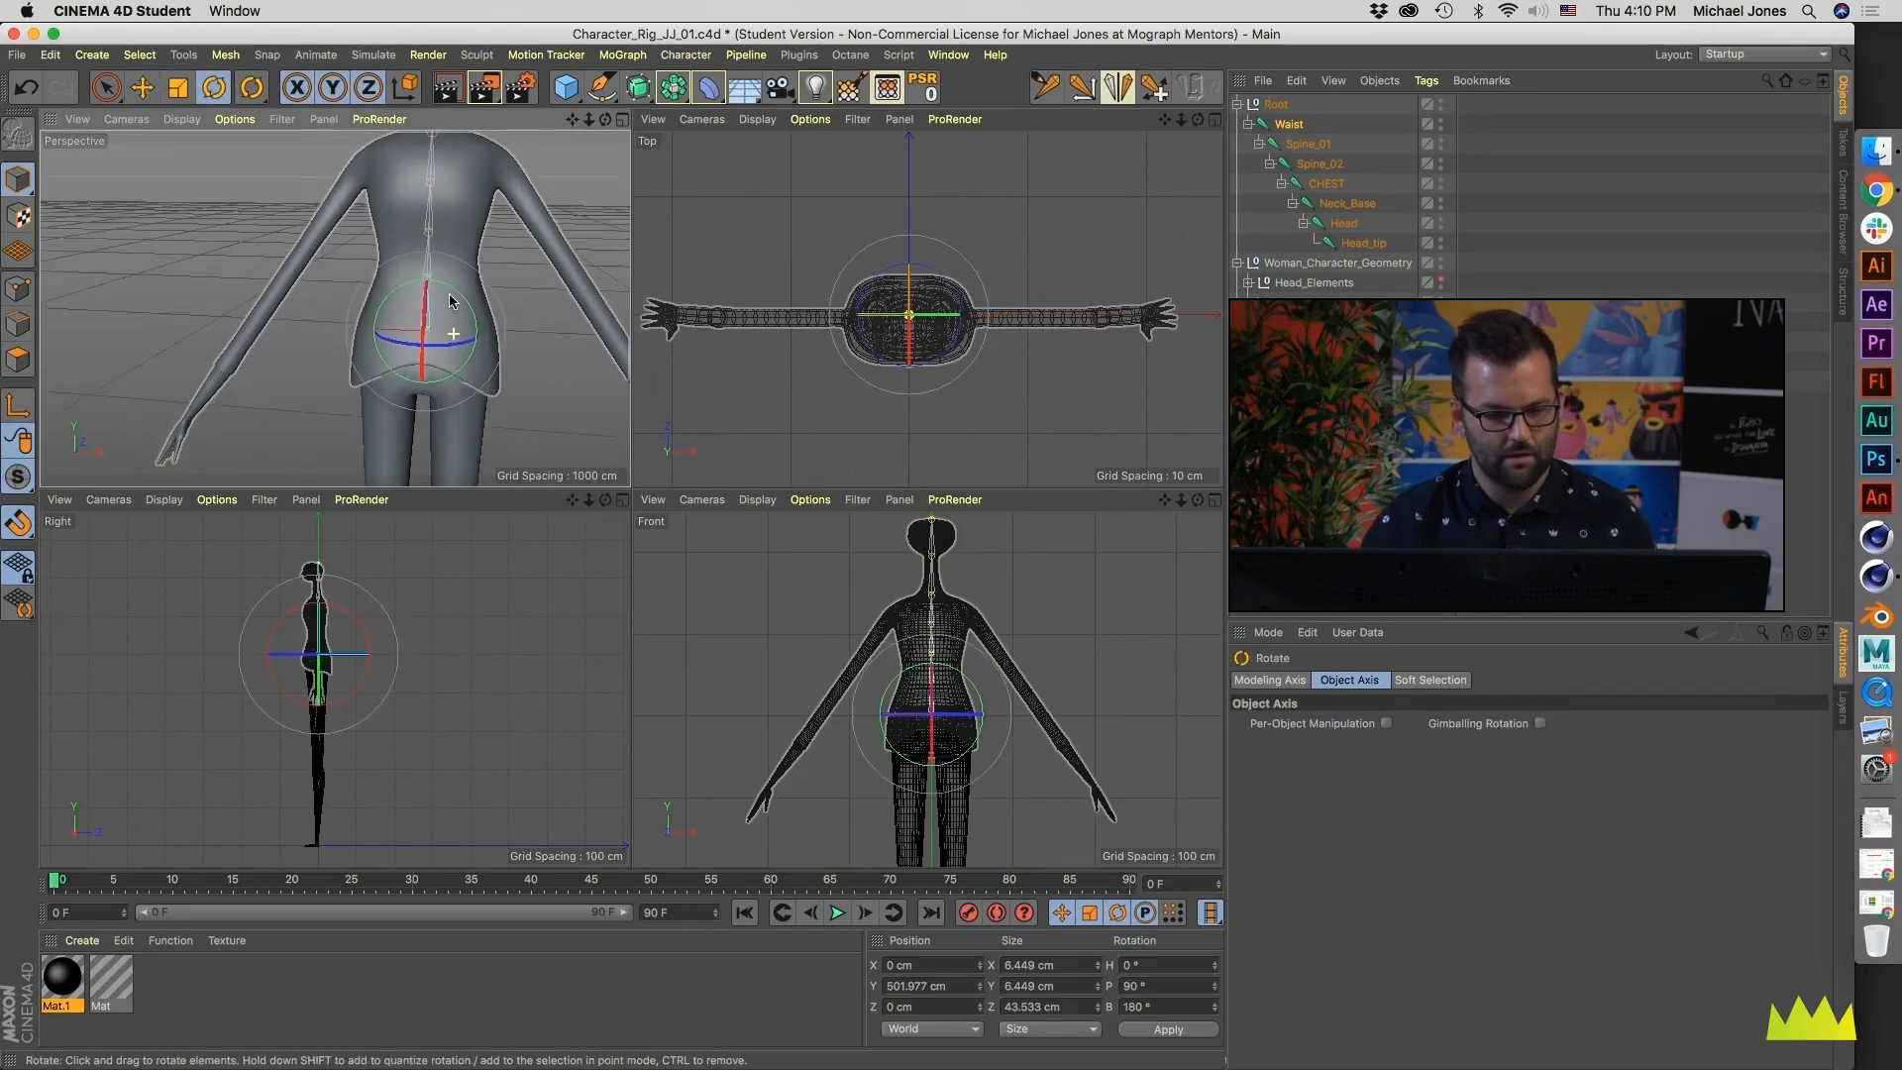
left_click_drag(484, 309, 420, 304, "alt")
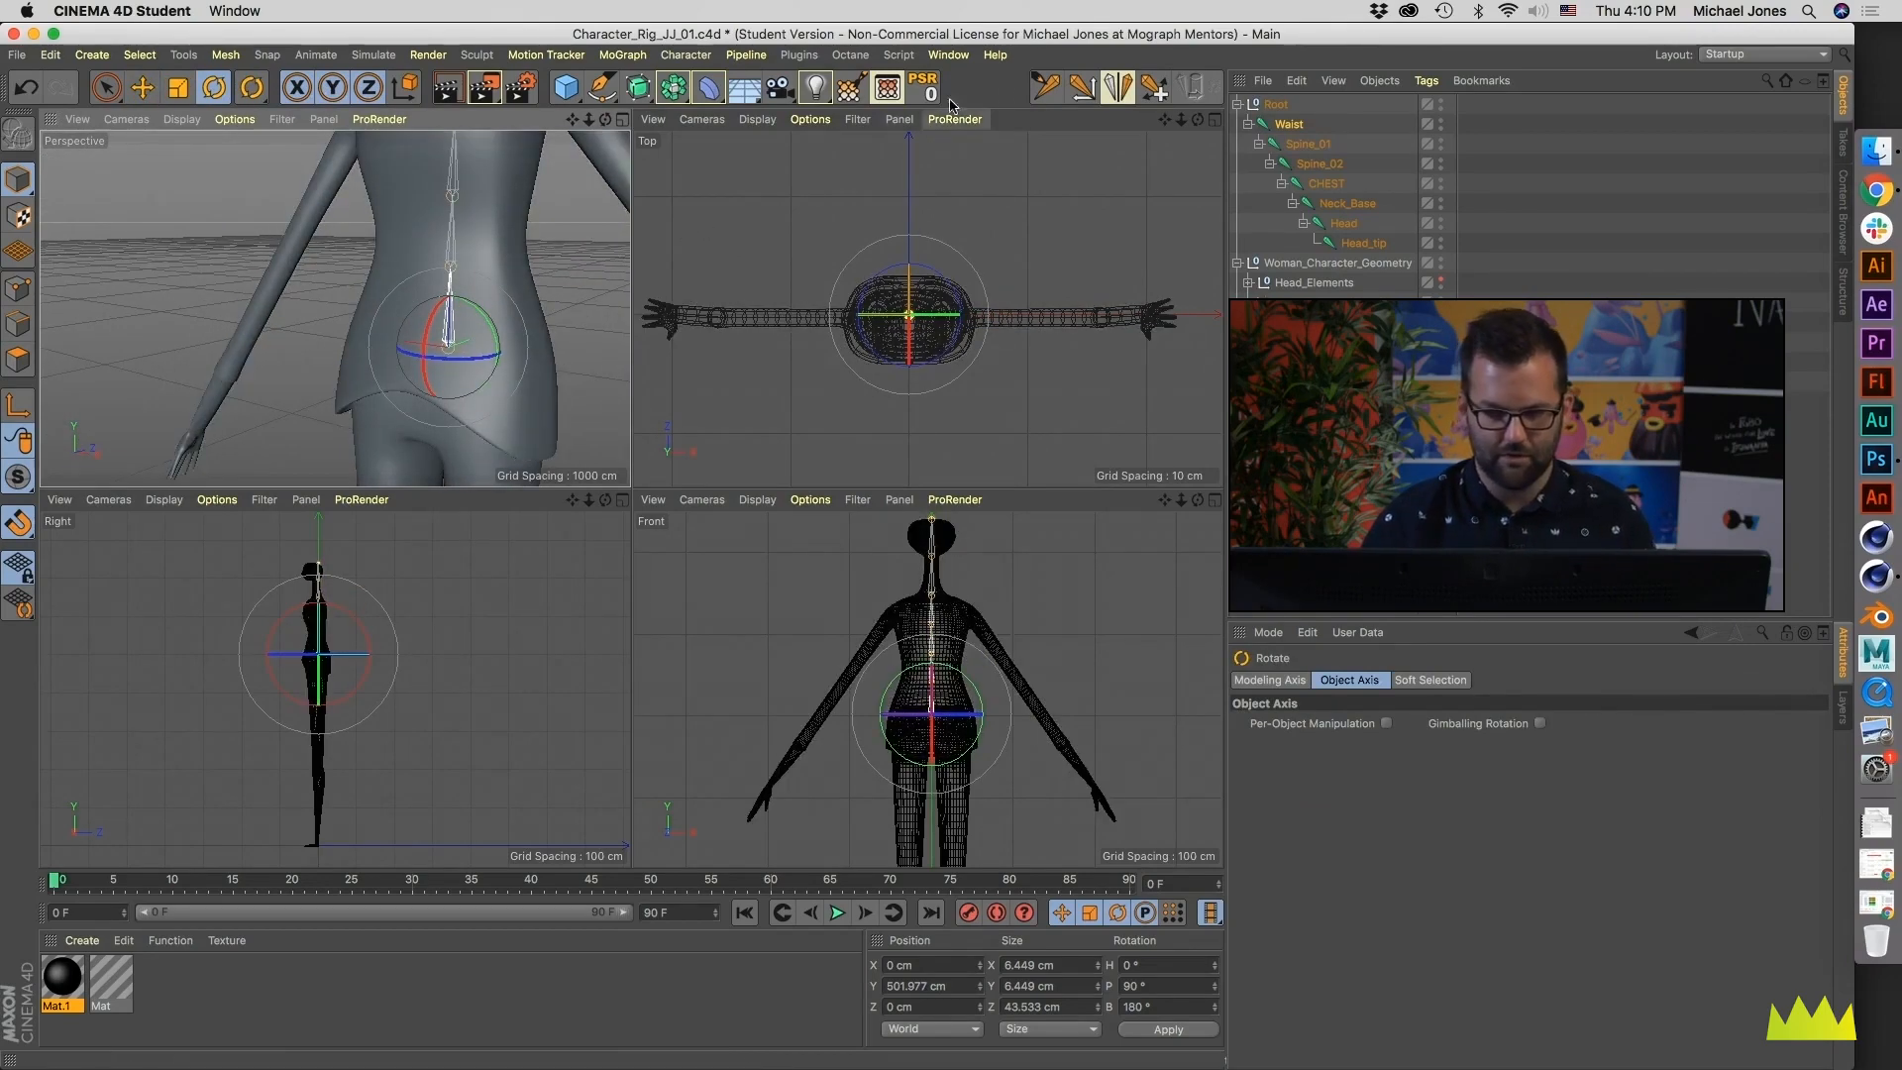
- Align the Waist joint and its children with Z as the up axis, and undo the test rotation
left_click(1081, 88)
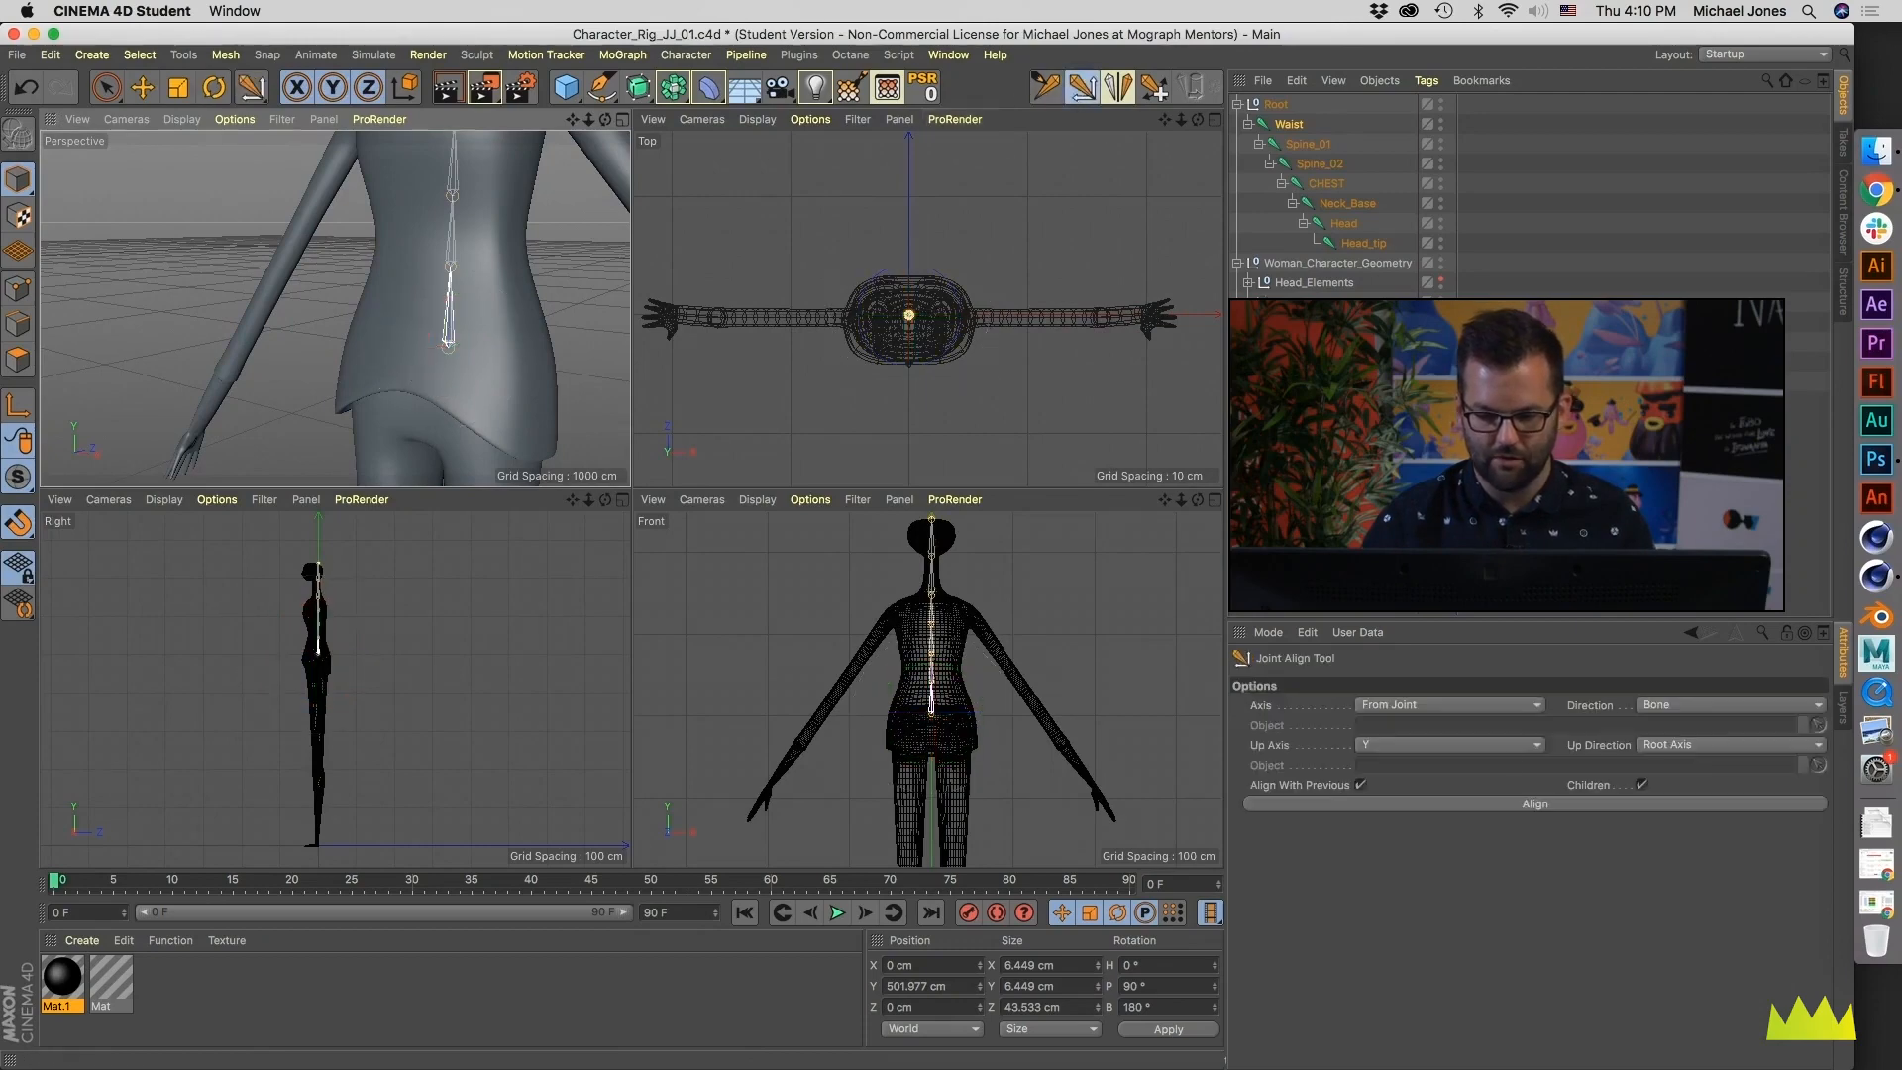
left_click(1468, 751)
left_click(1458, 807)
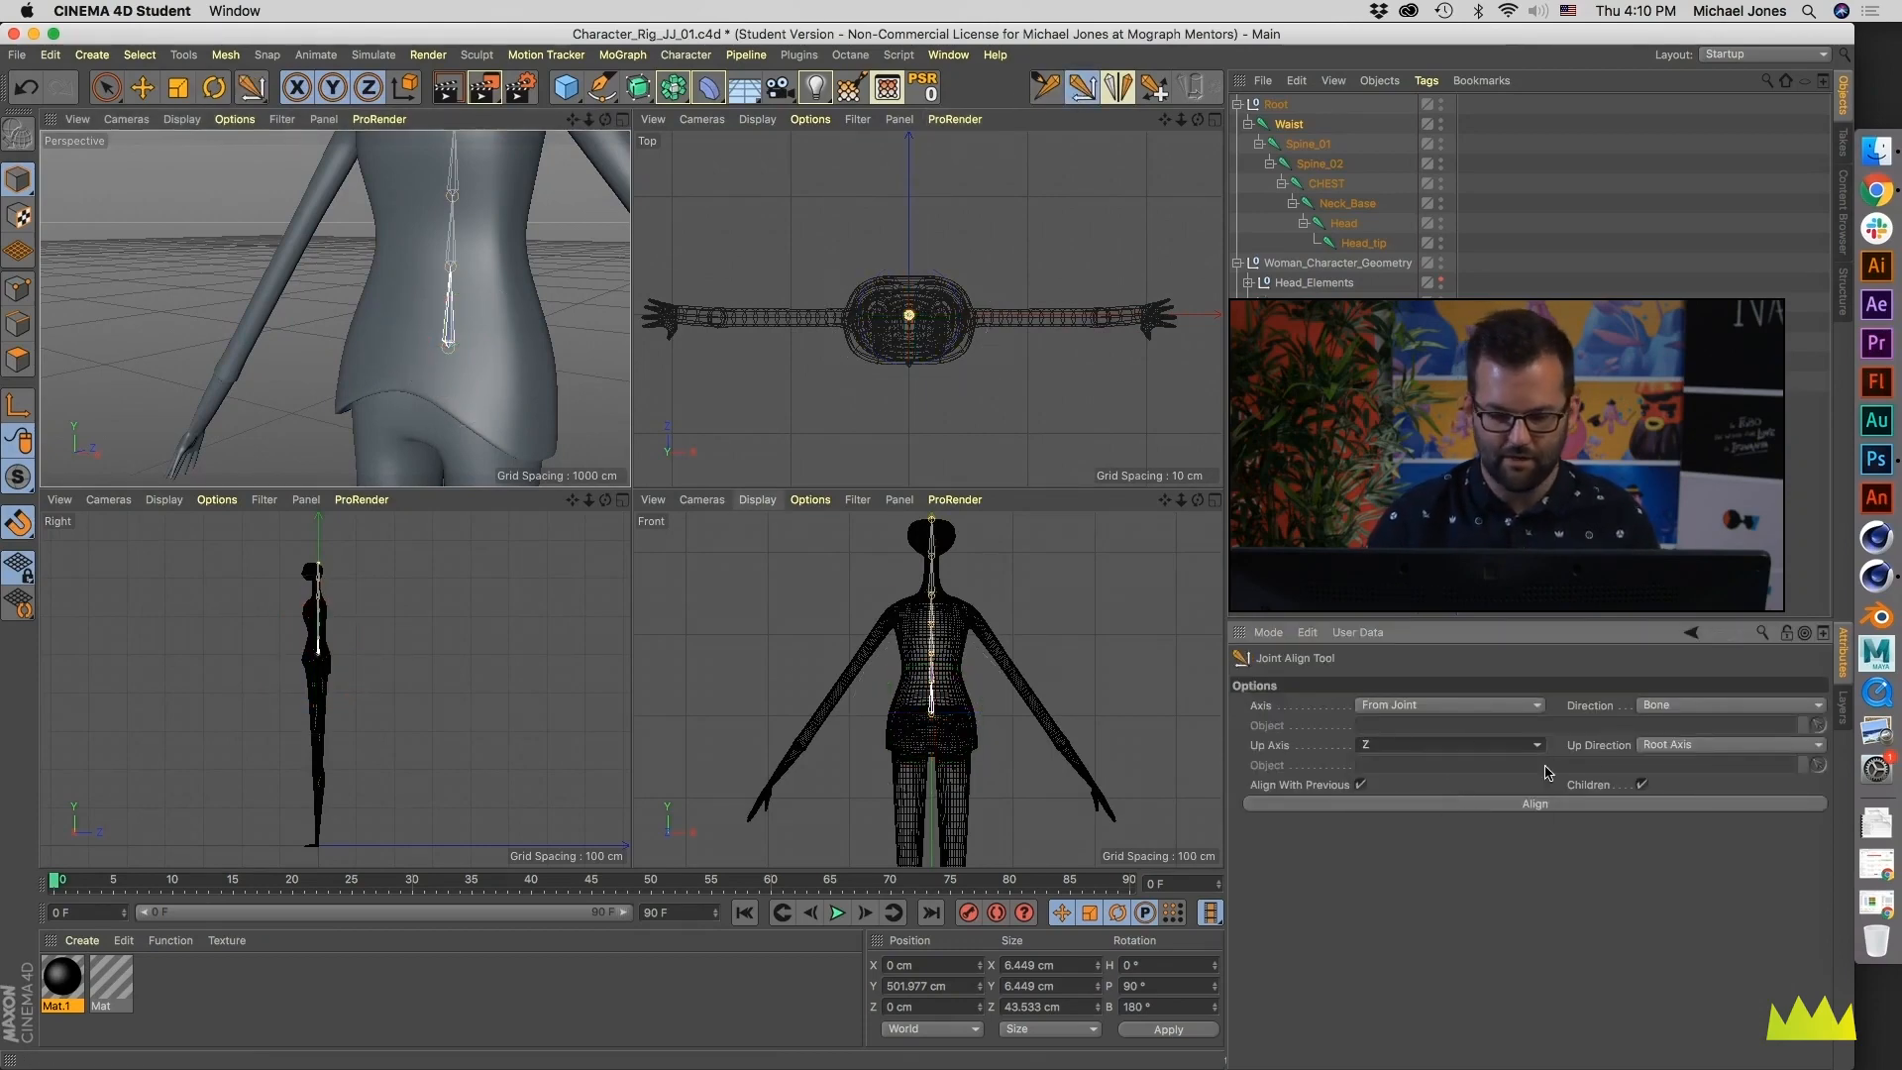
left_click(1570, 806)
key("r")
mouse_move(476, 325)
left_mouse_down("alt")
mouse_move(532, 320)
mouse_move(463, 361)
mouse_move(506, 356)
mouse_move(458, 351)
left_mouse_up("alt")
key("super+z")
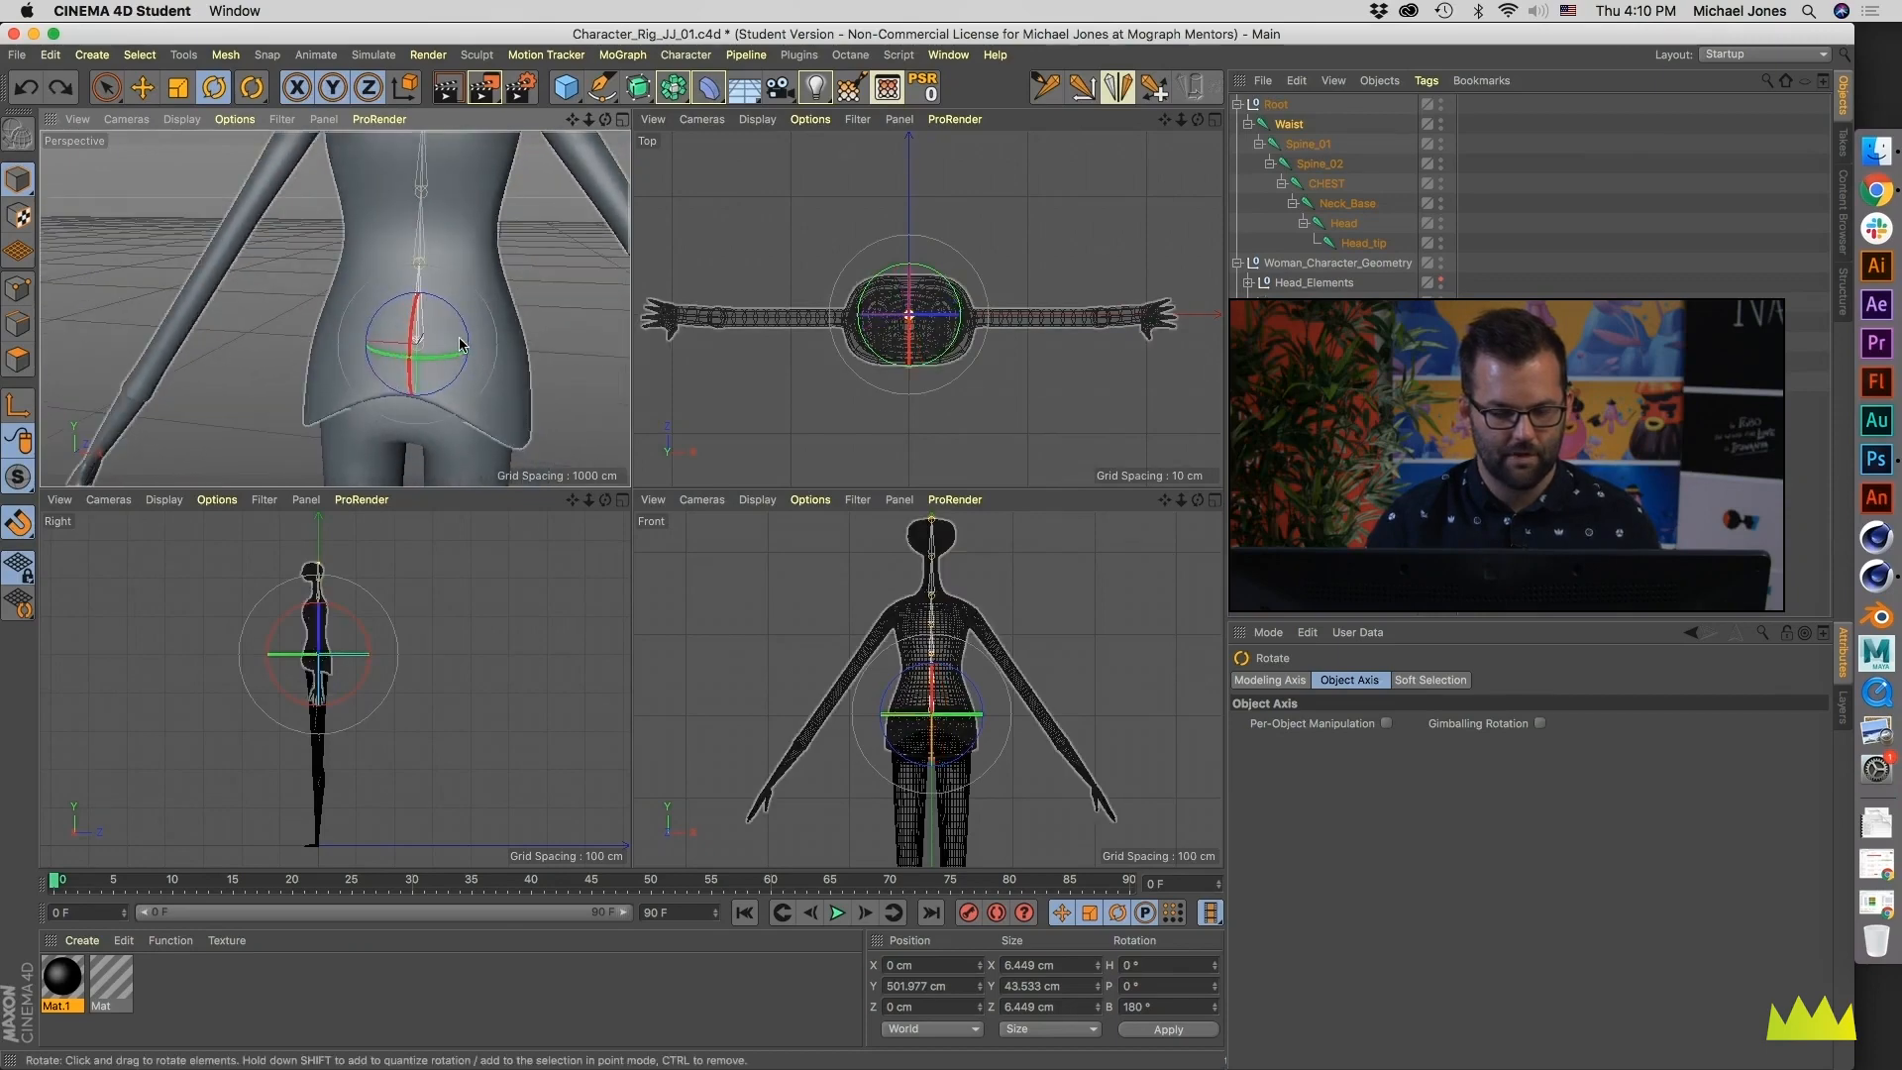
- Examine the joint chain from the waist up to the neck and head in the Perspective view
middle_click_drag(445, 317, 449, 384, "alt")
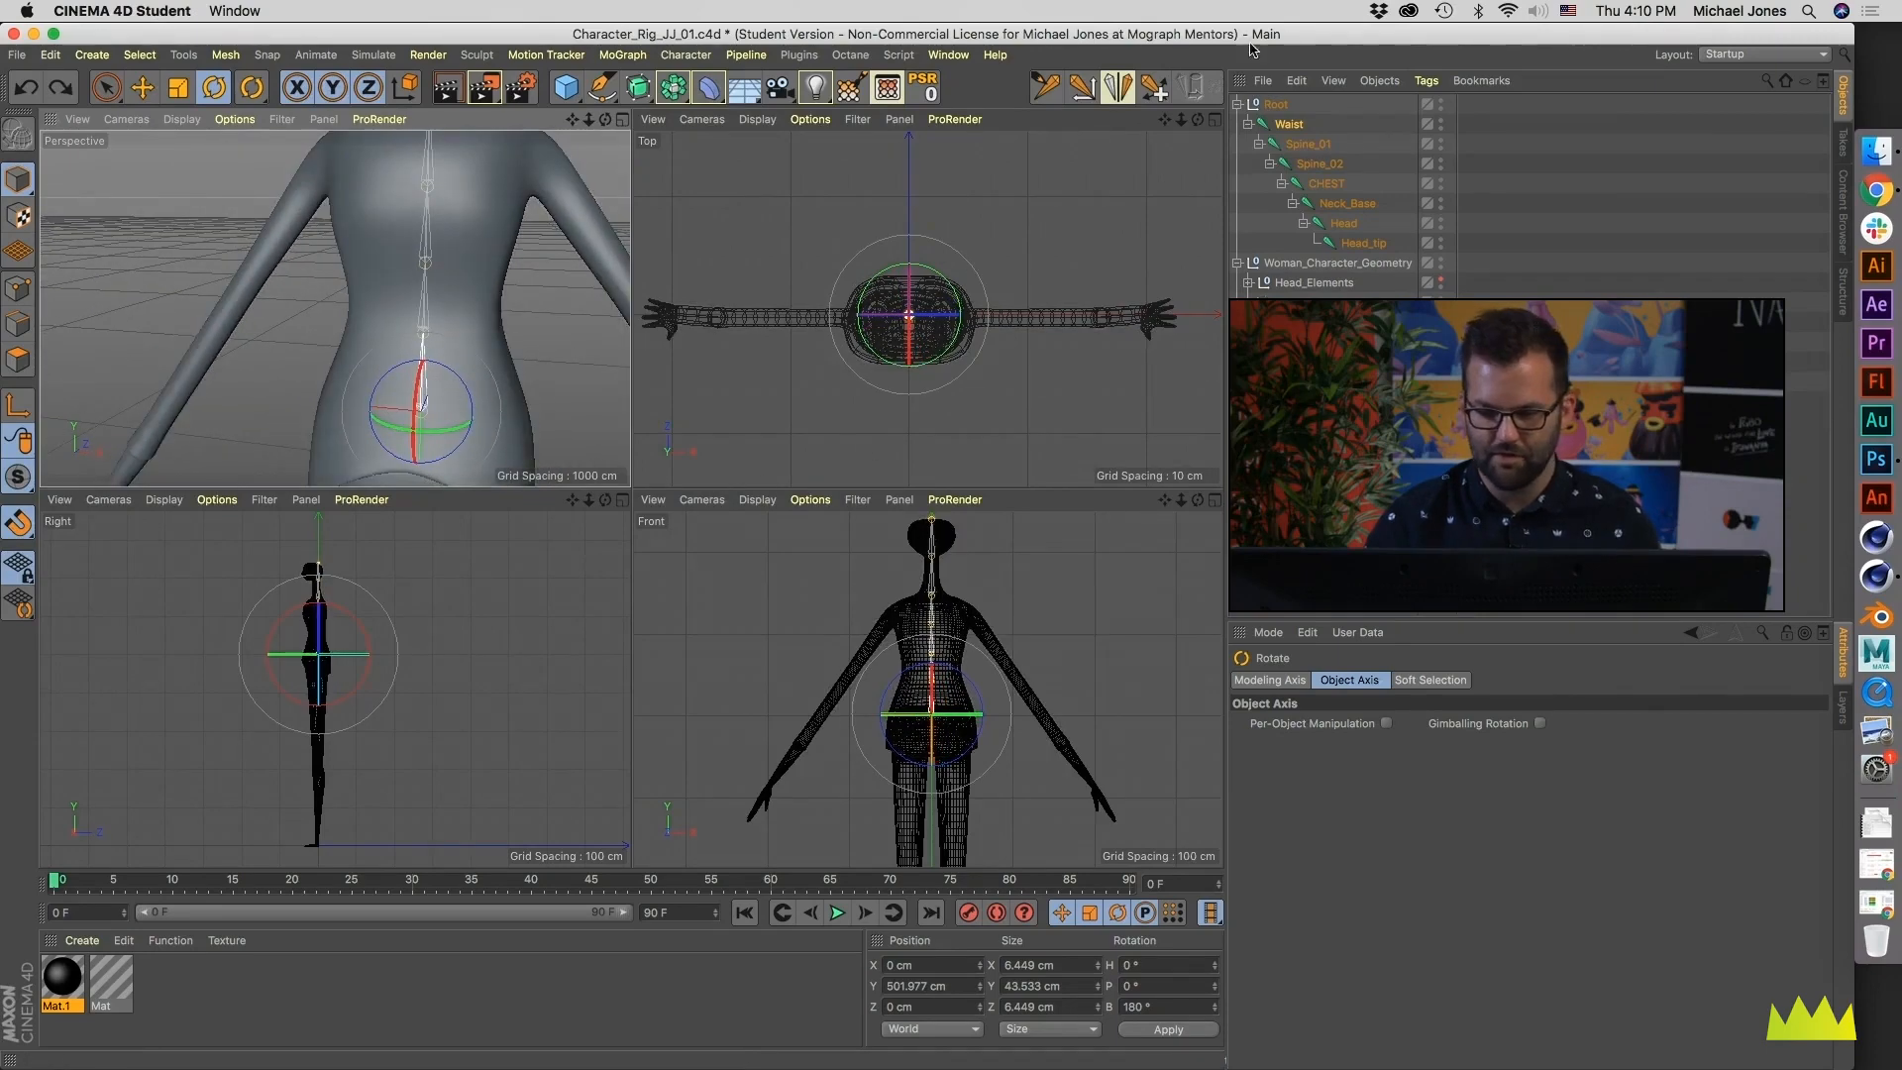
left_click(1082, 88)
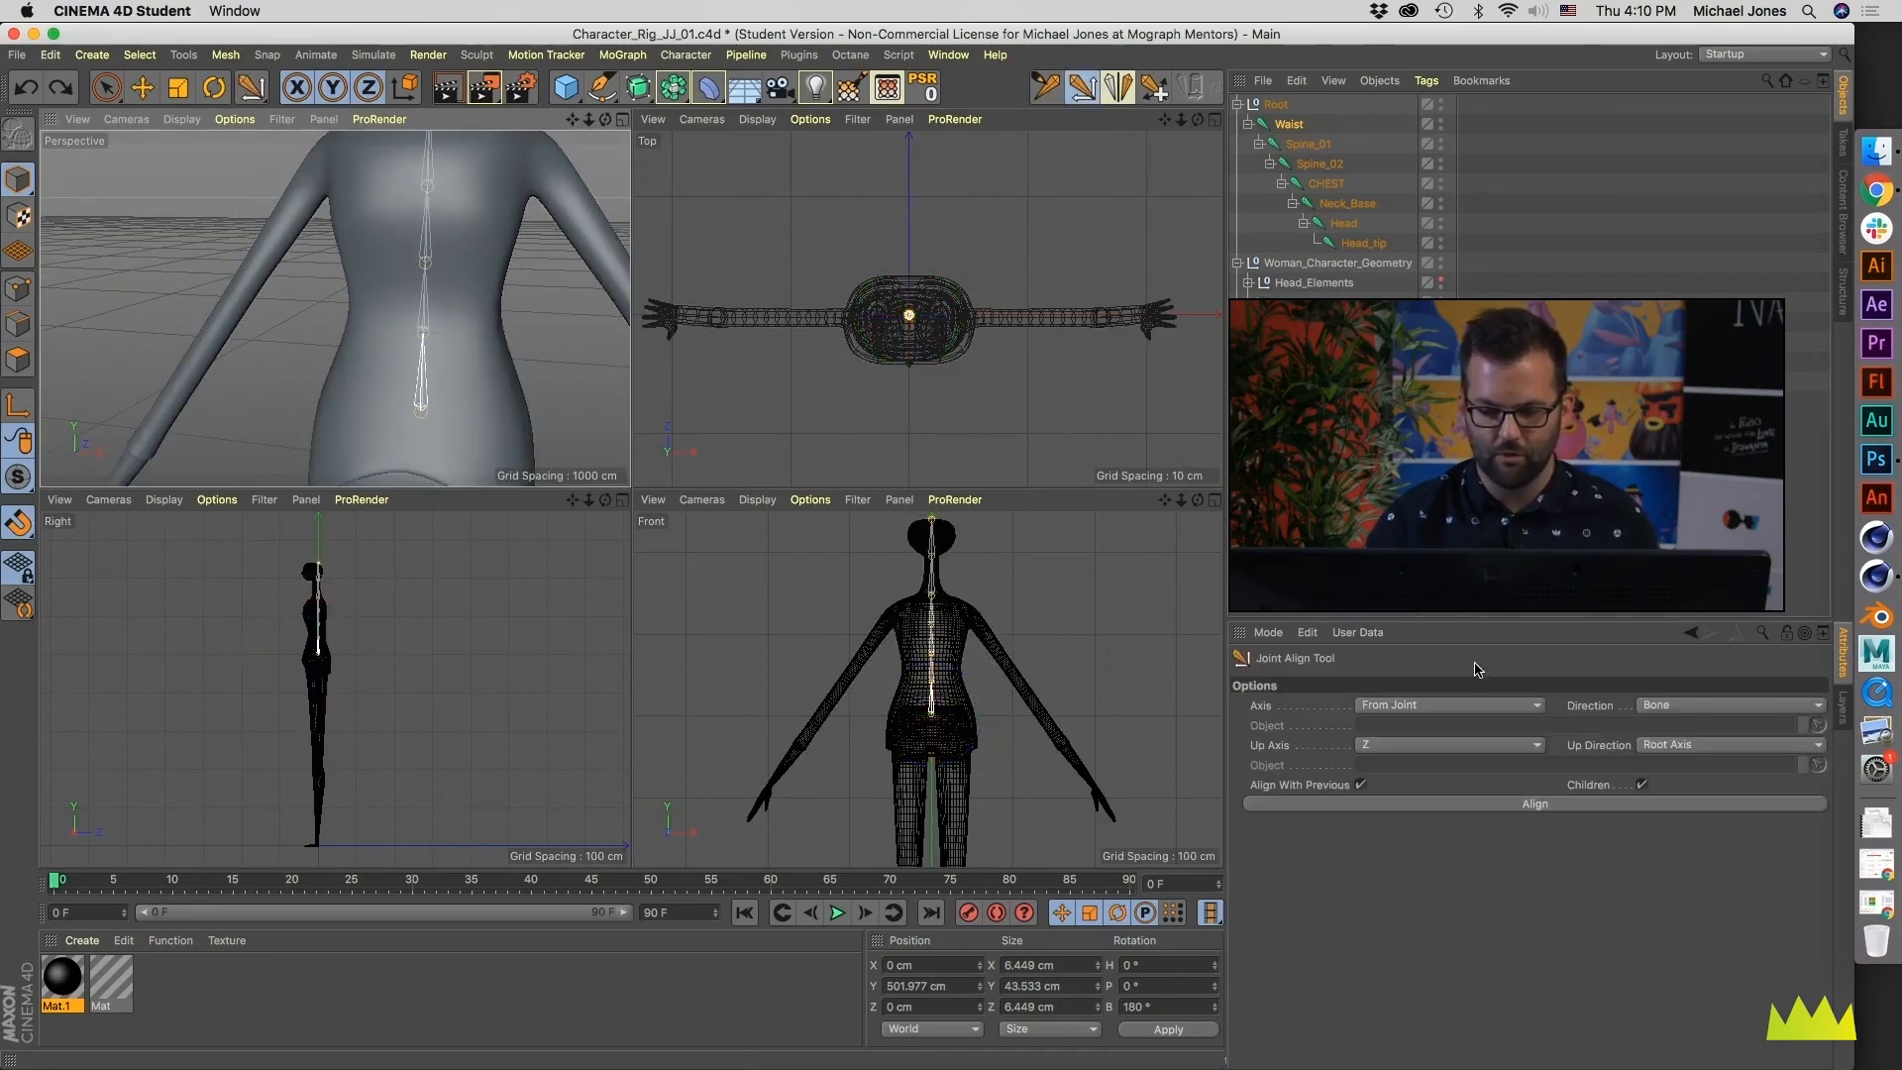
left_click_drag(423, 292, 425, 280, "alt")
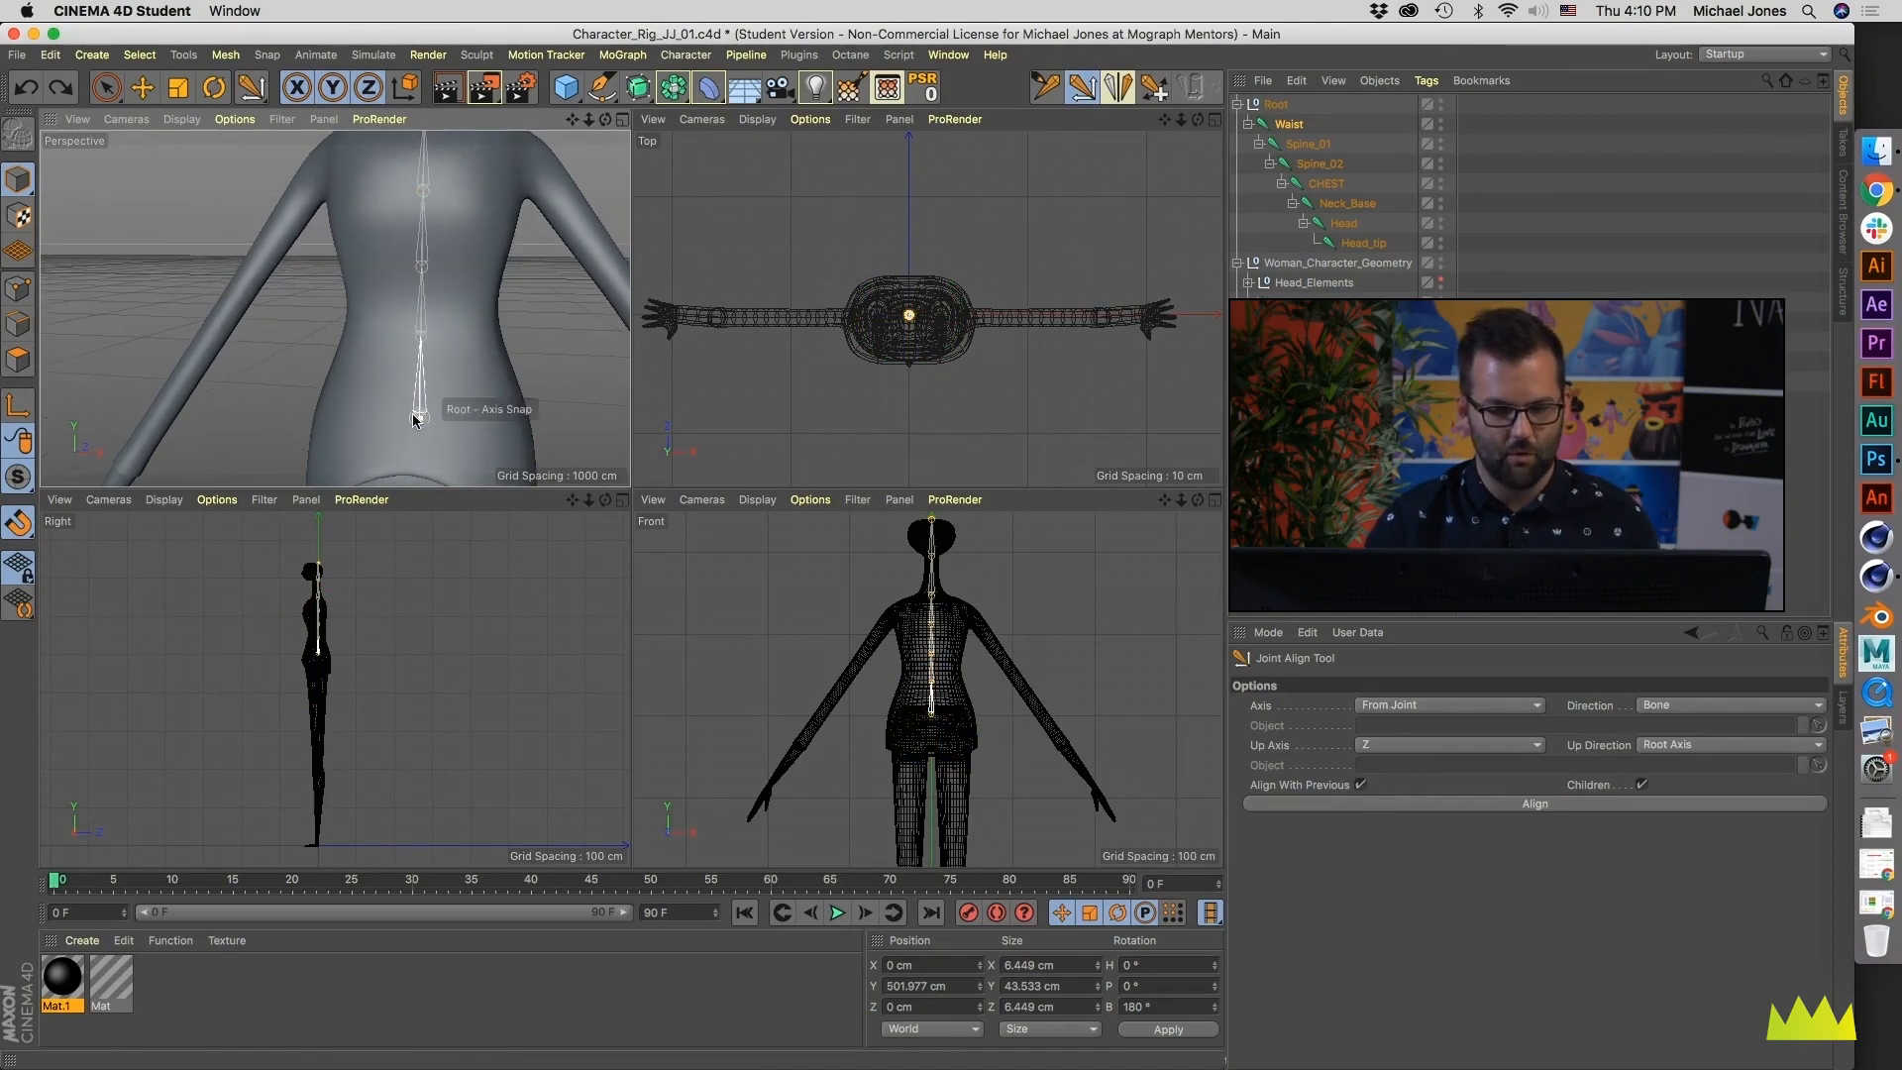
middle_click_drag(423, 296, 438, 370, "alt")
left_click_drag(438, 370, 437, 313, "alt")
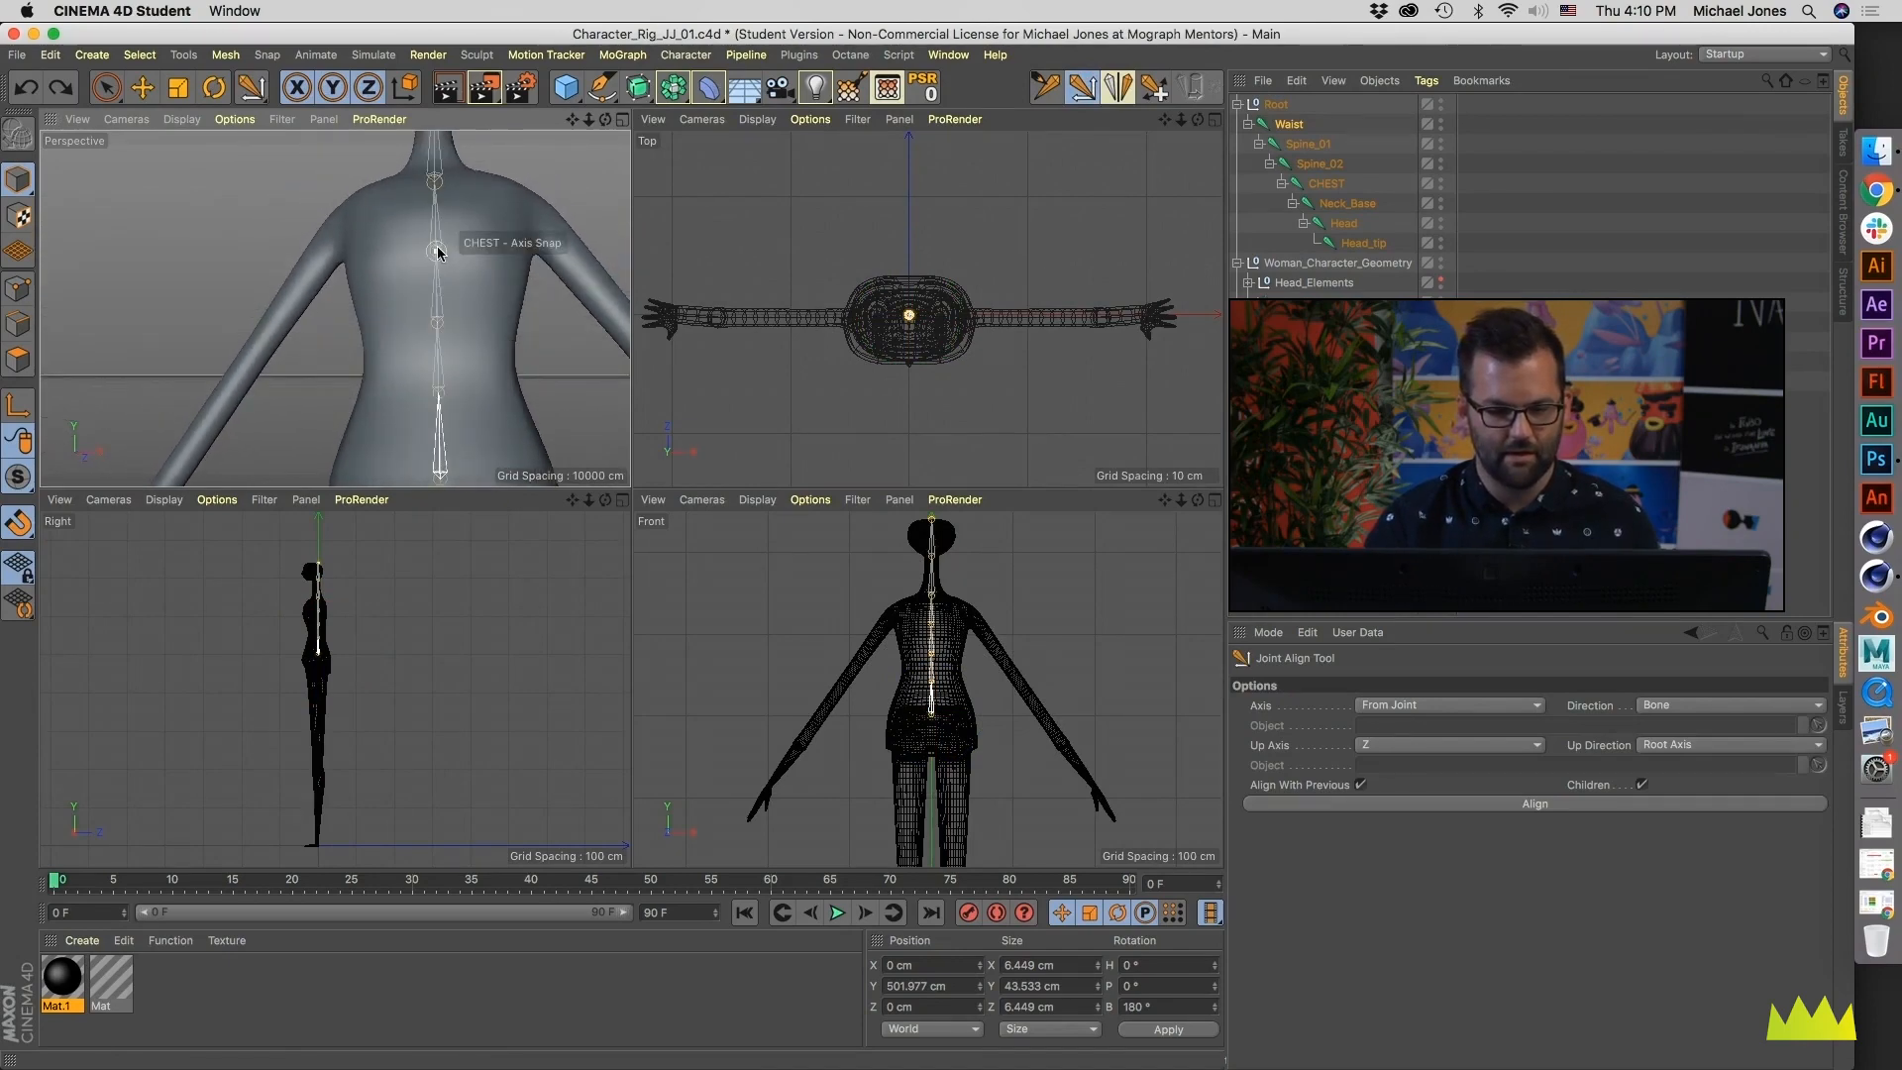
left_click_drag(434, 195, 442, 199, "alt")
middle_click_drag(442, 205, 450, 301, "alt")
left_click_drag(429, 304, 430, 361, "alt")
right_click_drag(424, 182, 430, 213, "alt")
left_click_drag(430, 238, 426, 219, "alt")
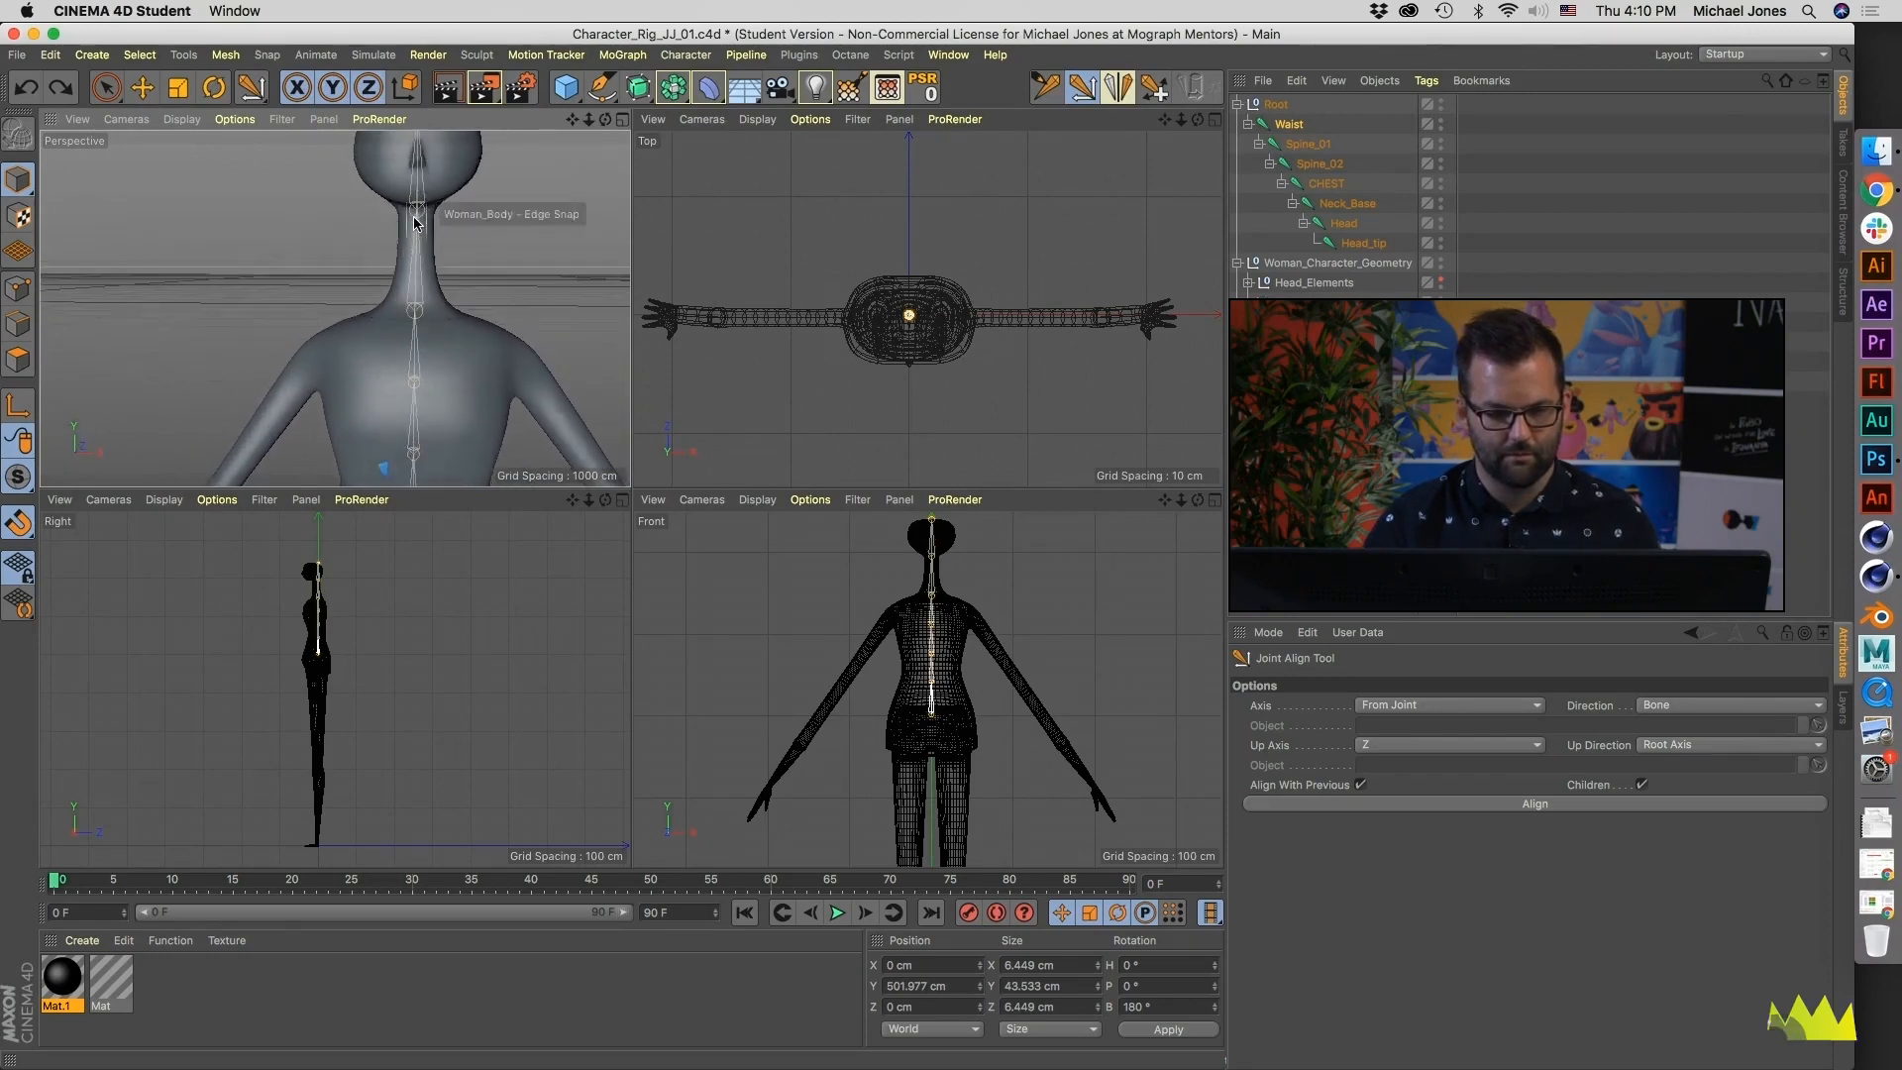
right_click_drag(426, 220, 436, 229, "alt")
left_click_drag(436, 230, 435, 227, "alt")
key("e")
right_click_drag(478, 245, 436, 247, "alt")
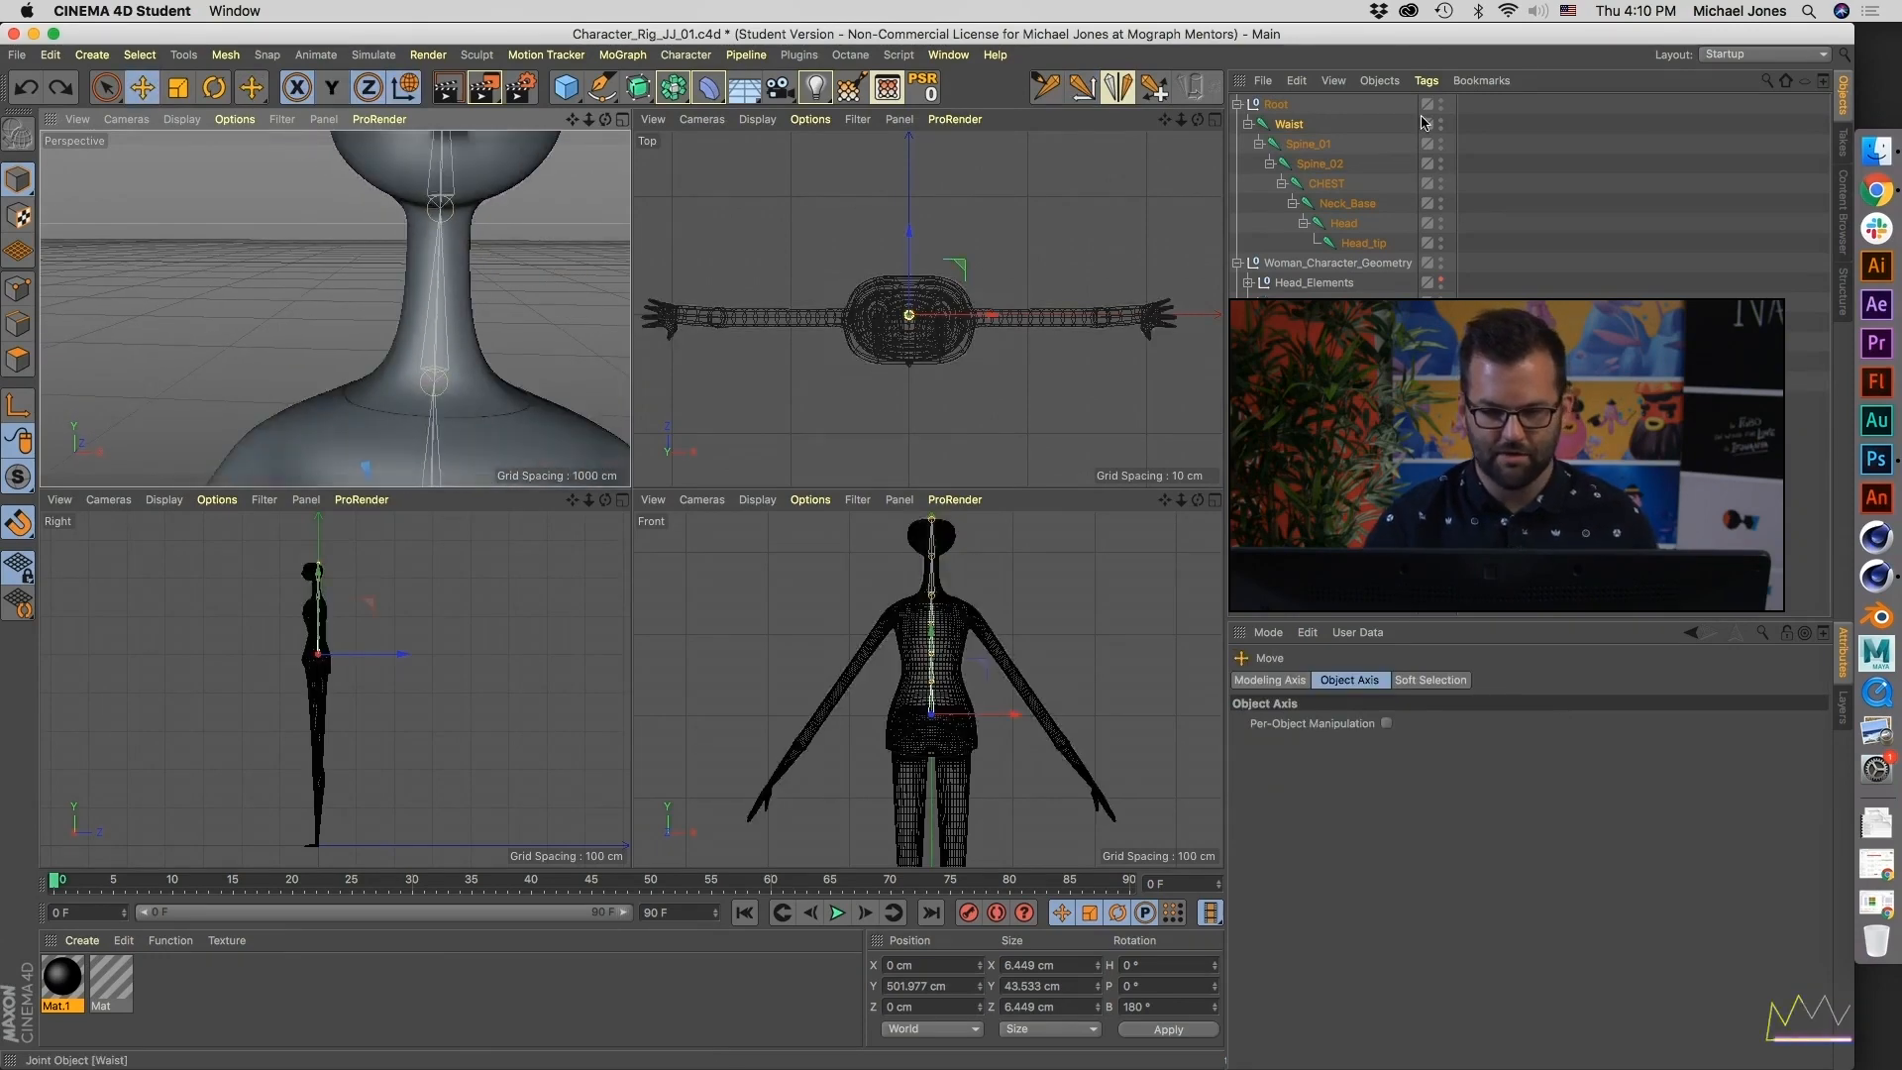
- Check the rotation axes of the Spine_01, Spine_02, CHEST, Neck_Base and Head joints one after another, undoing the test rotation
left_click(1315, 145)
right_click_drag(335, 306, 345, 332, "alt")
middle_click_drag(381, 355, 416, 322, "alt")
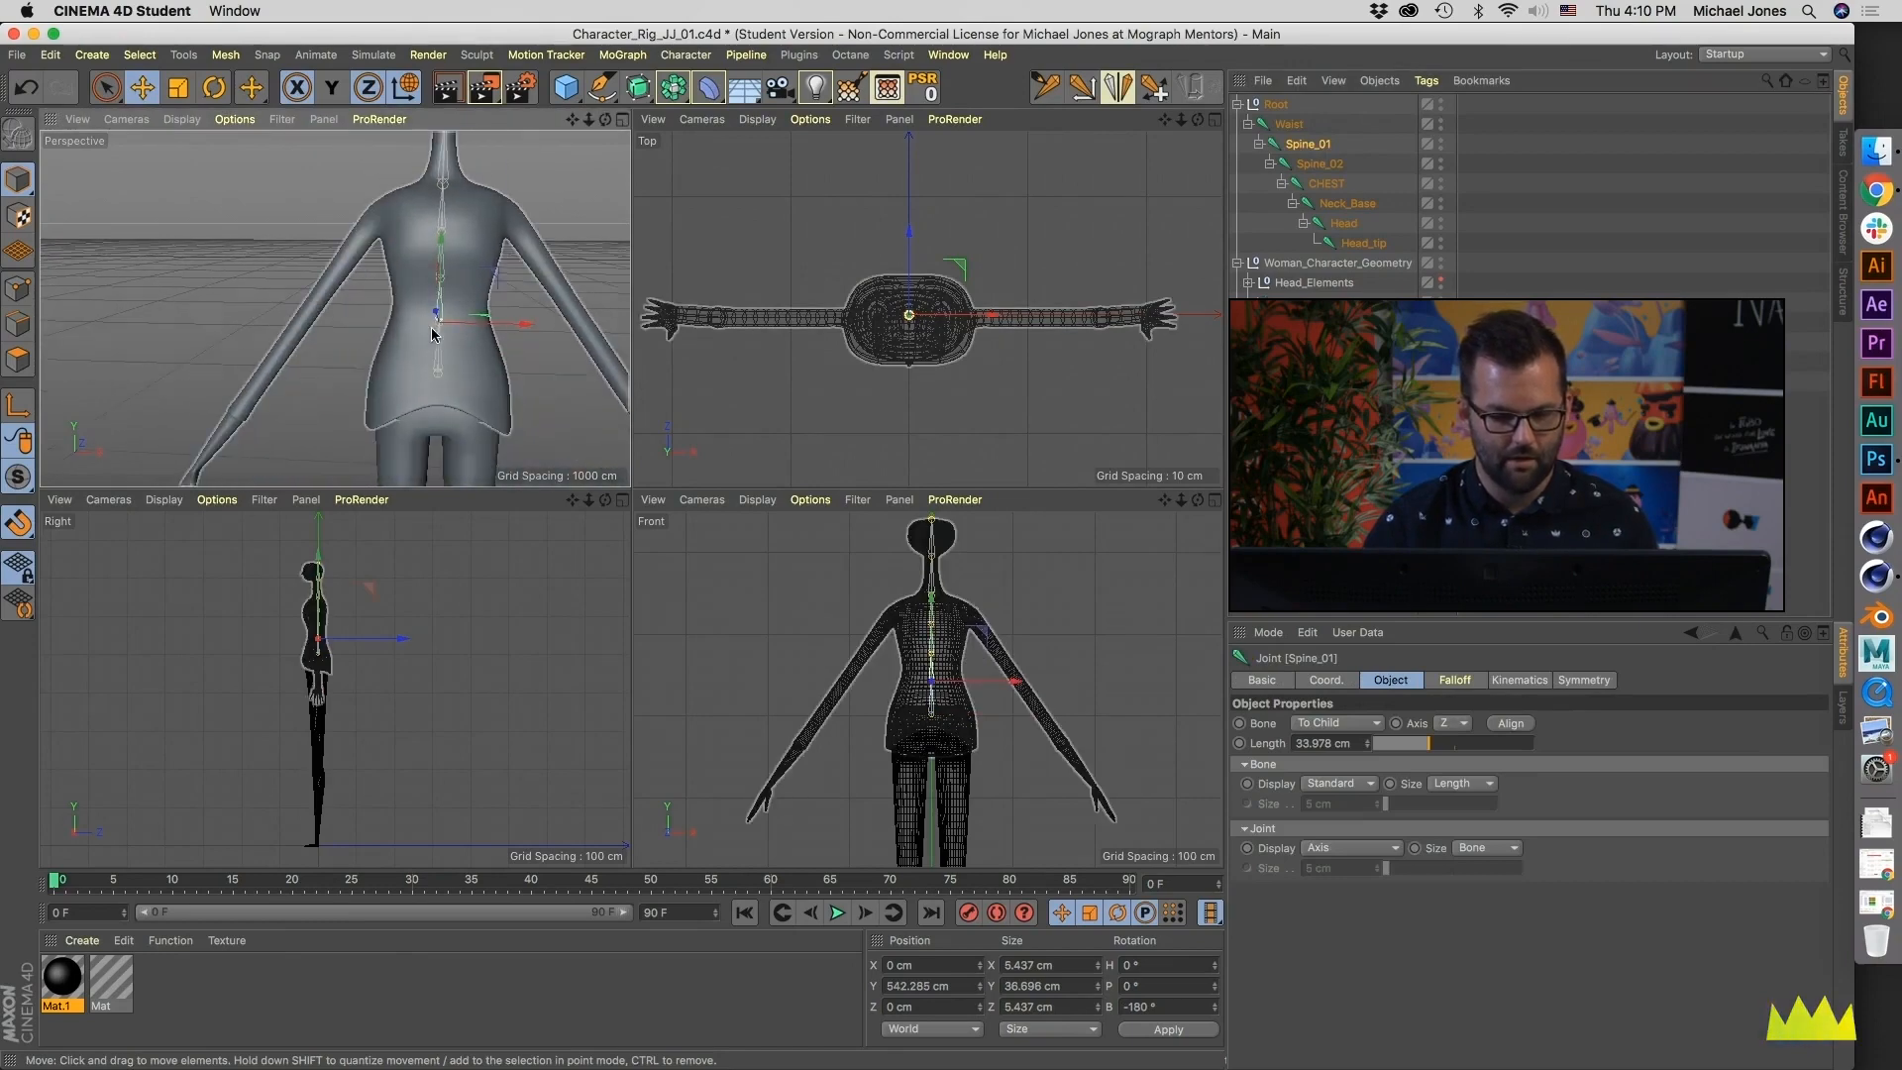
key("r")
left_click_drag(438, 294, 488, 288, "alt")
key("super+z")
left_click(1313, 164)
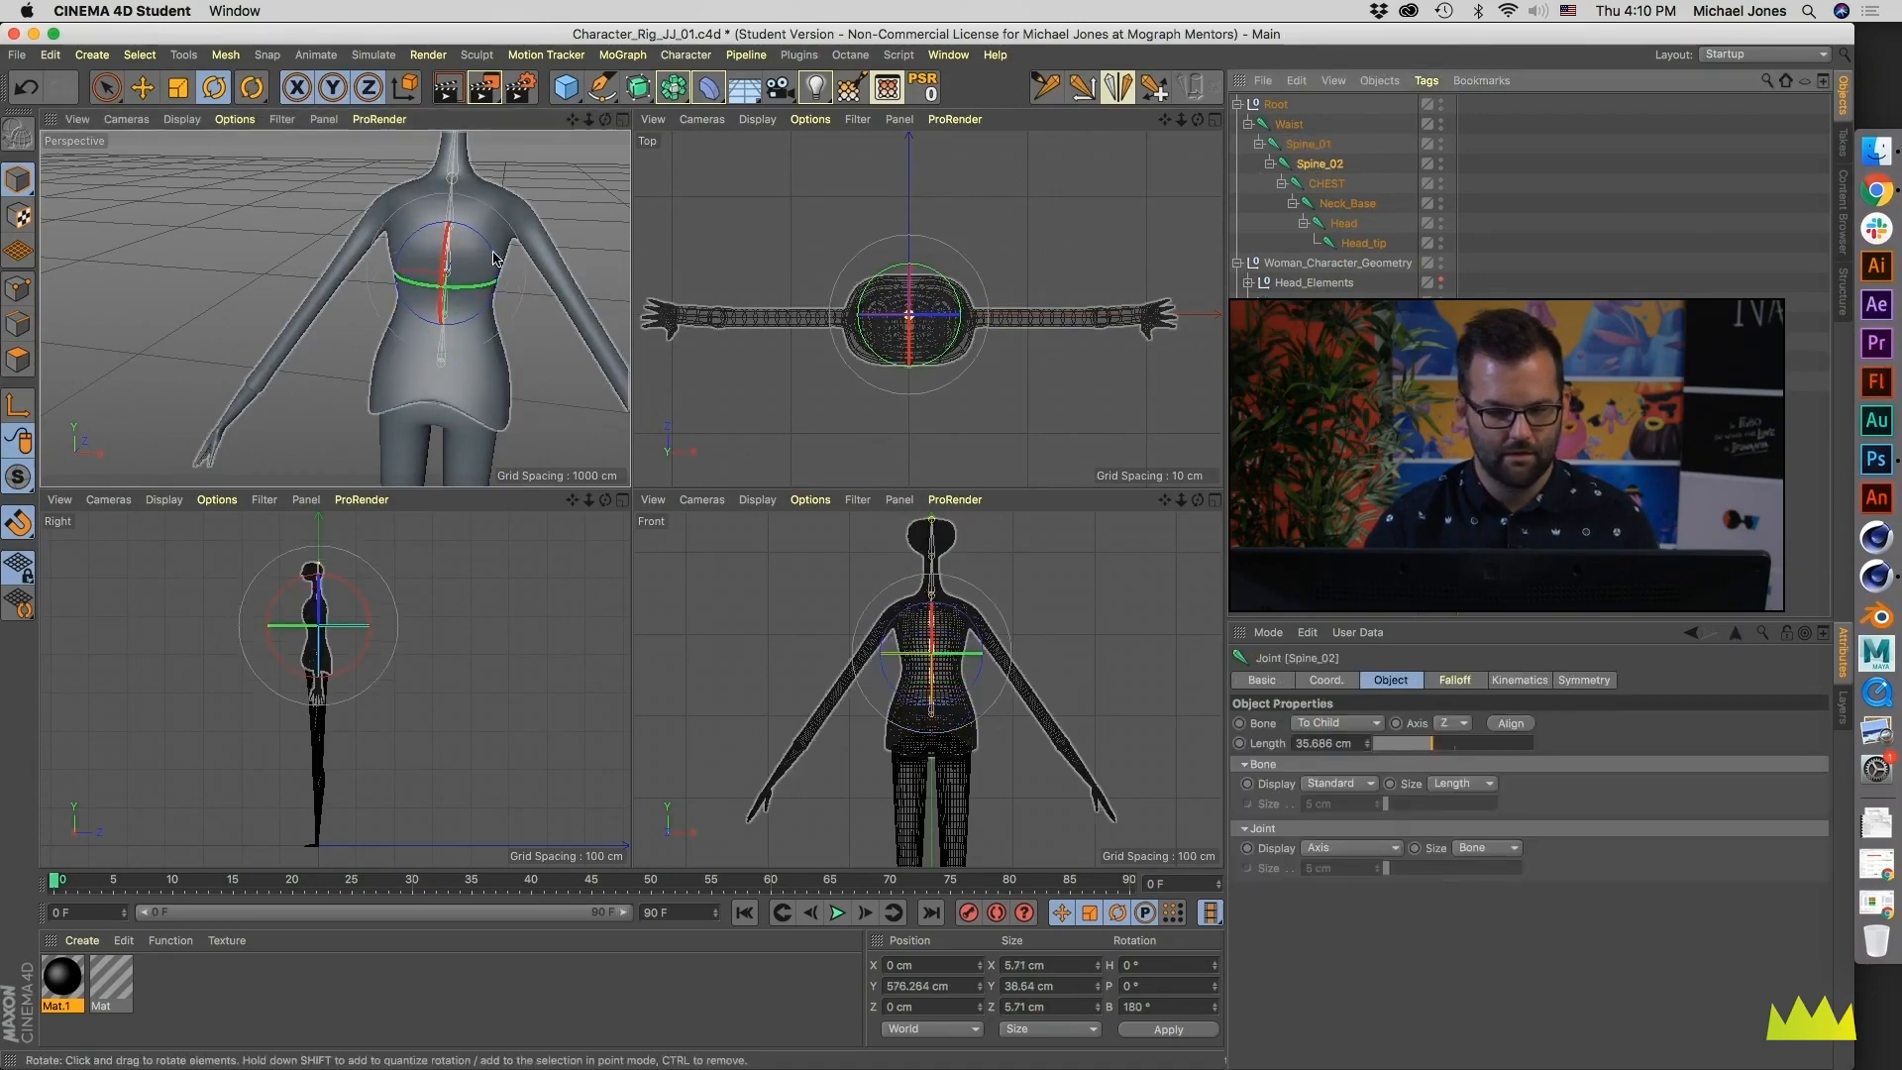
left_click(1331, 184)
left_click(1339, 204)
left_click(1342, 224)
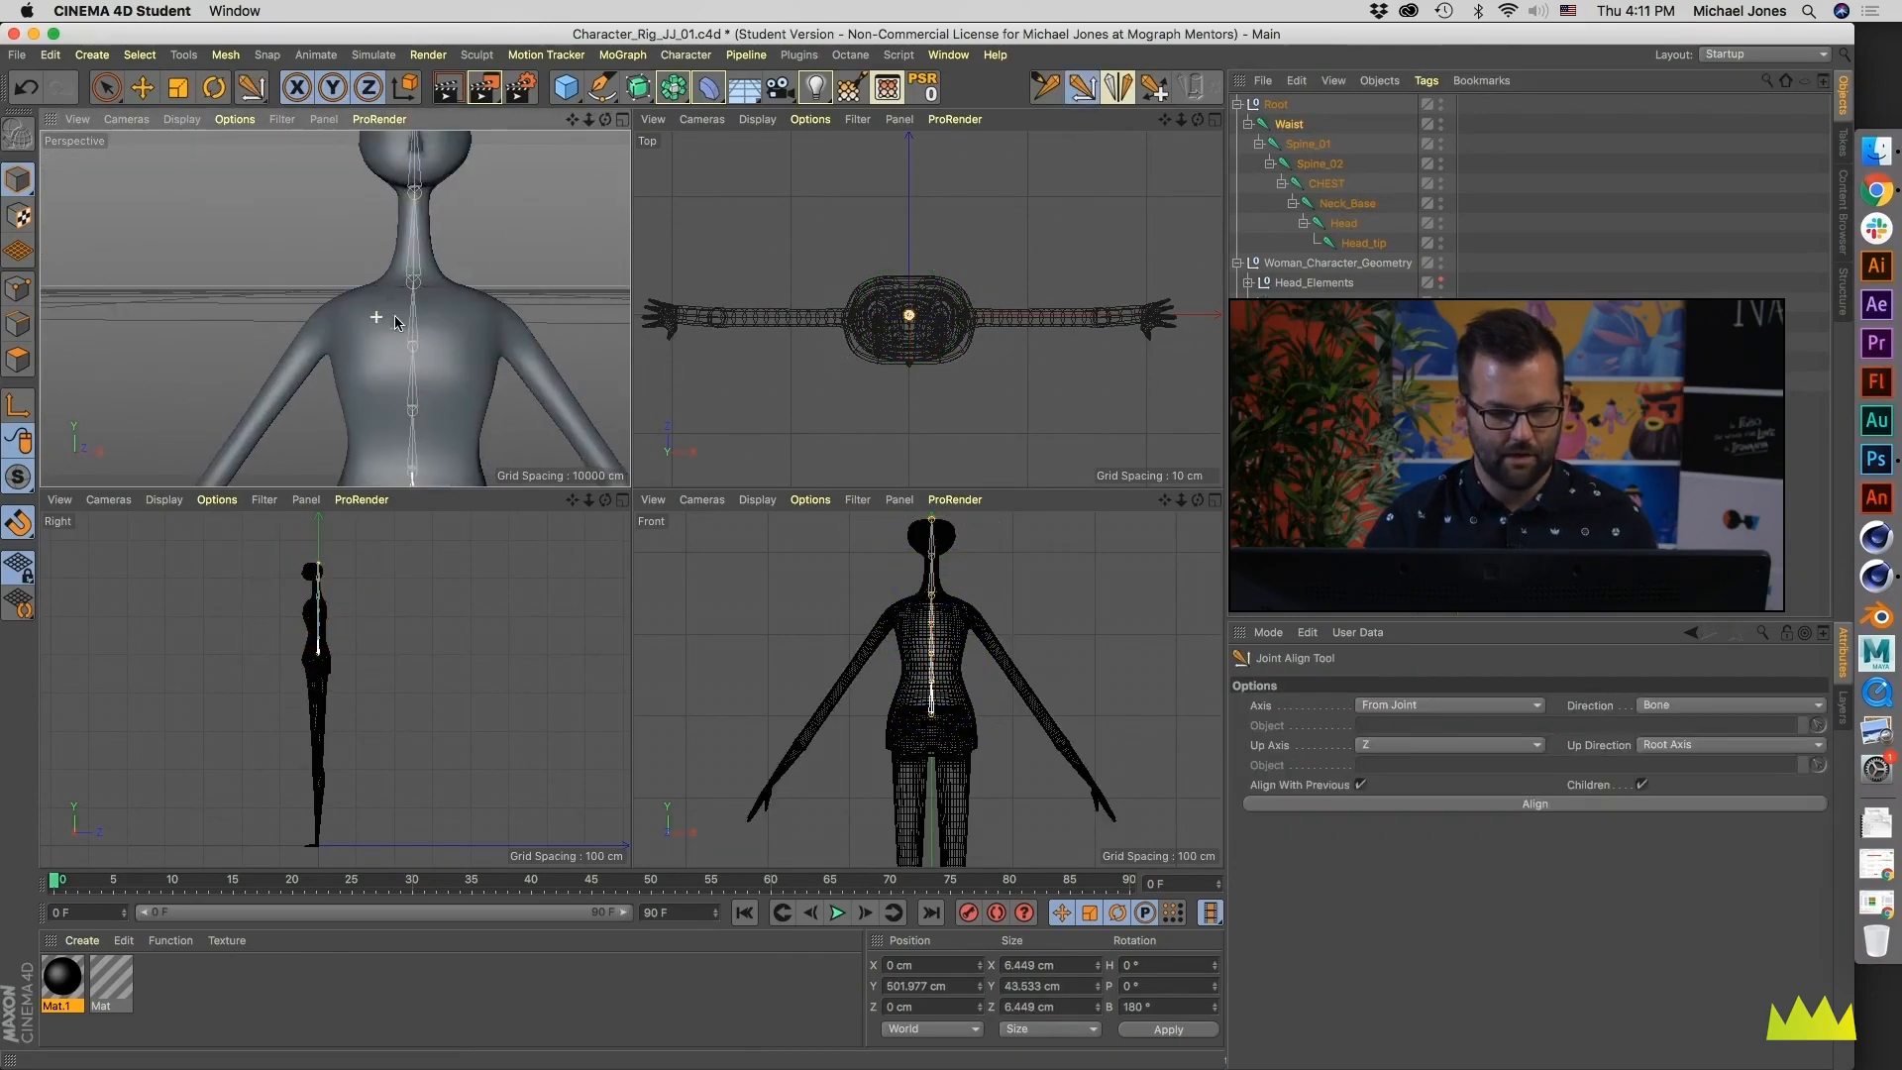
left_click_drag(381, 316, 557, 331, "alt")
- With the Joint Tool, move the Spine_01 and Spine_02 joints forward in the Right view, Spine_02 to Z about -6 cm
right_click_drag(324, 620, 470, 596, "alt")
middle_click(361, 639)
middle_click_drag(573, 466, 556, 602, "alt")
right_click_drag(644, 613, 570, 615, "alt")
left_click(1043, 94)
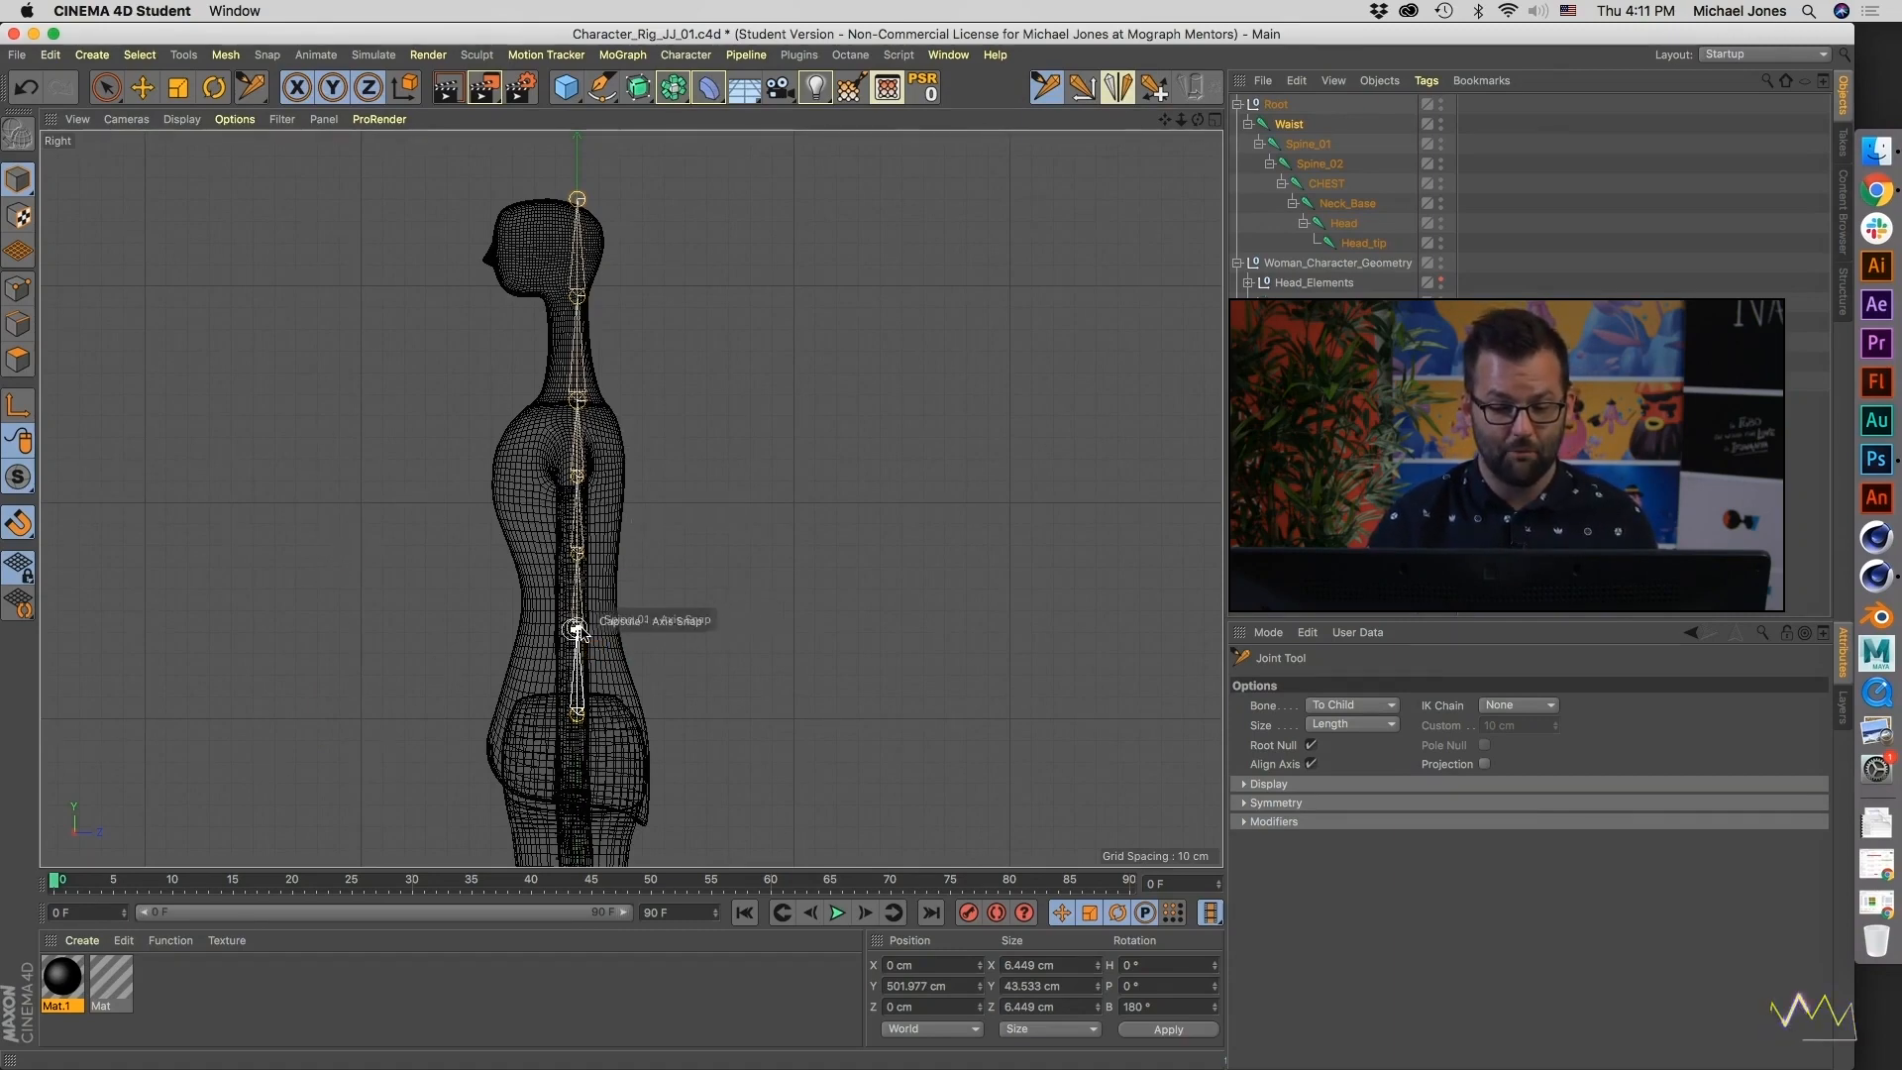
left_click_drag(576, 629, 564, 551)
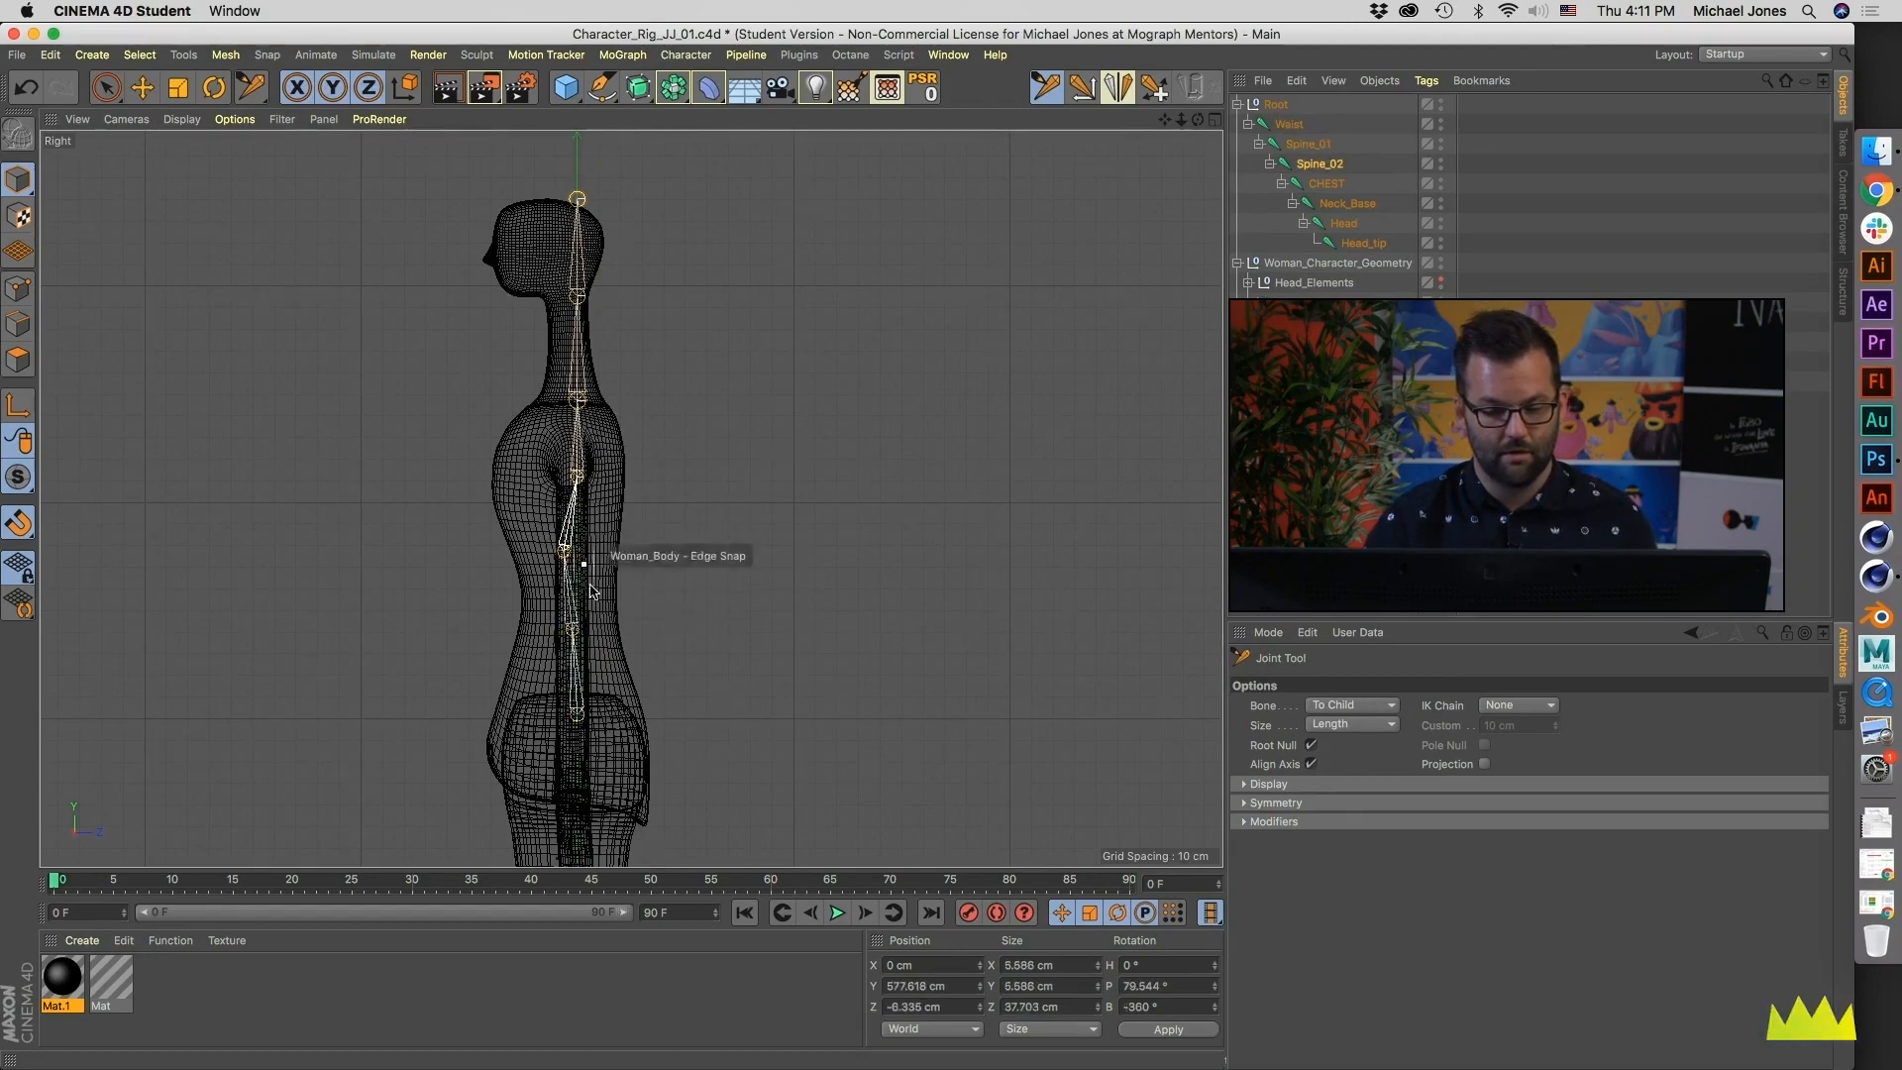
- Move the CHEST, Neck_Base and Waist joints slightly forward in the Right view, Neck_Base to Z about -4 cm and Waist to about -5 cm
left_click(577, 476)
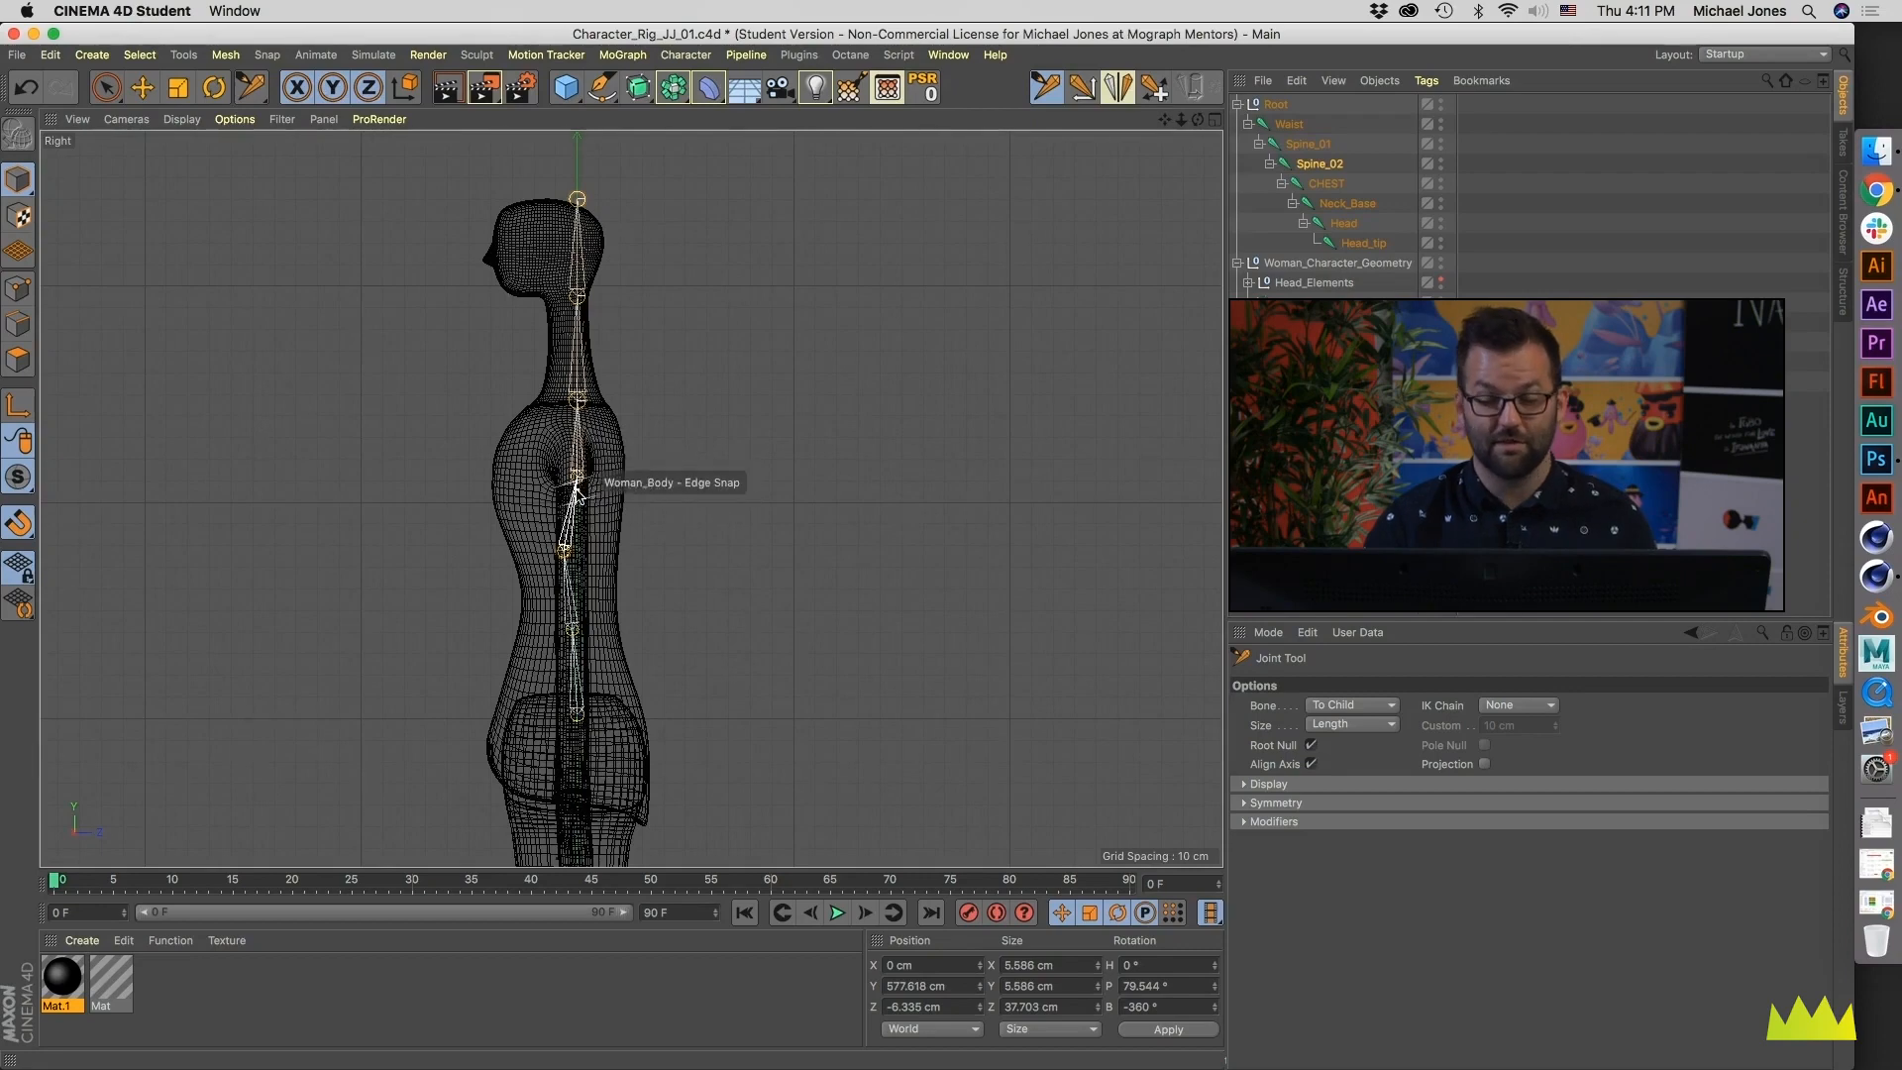
left_click_drag(578, 476, 569, 474)
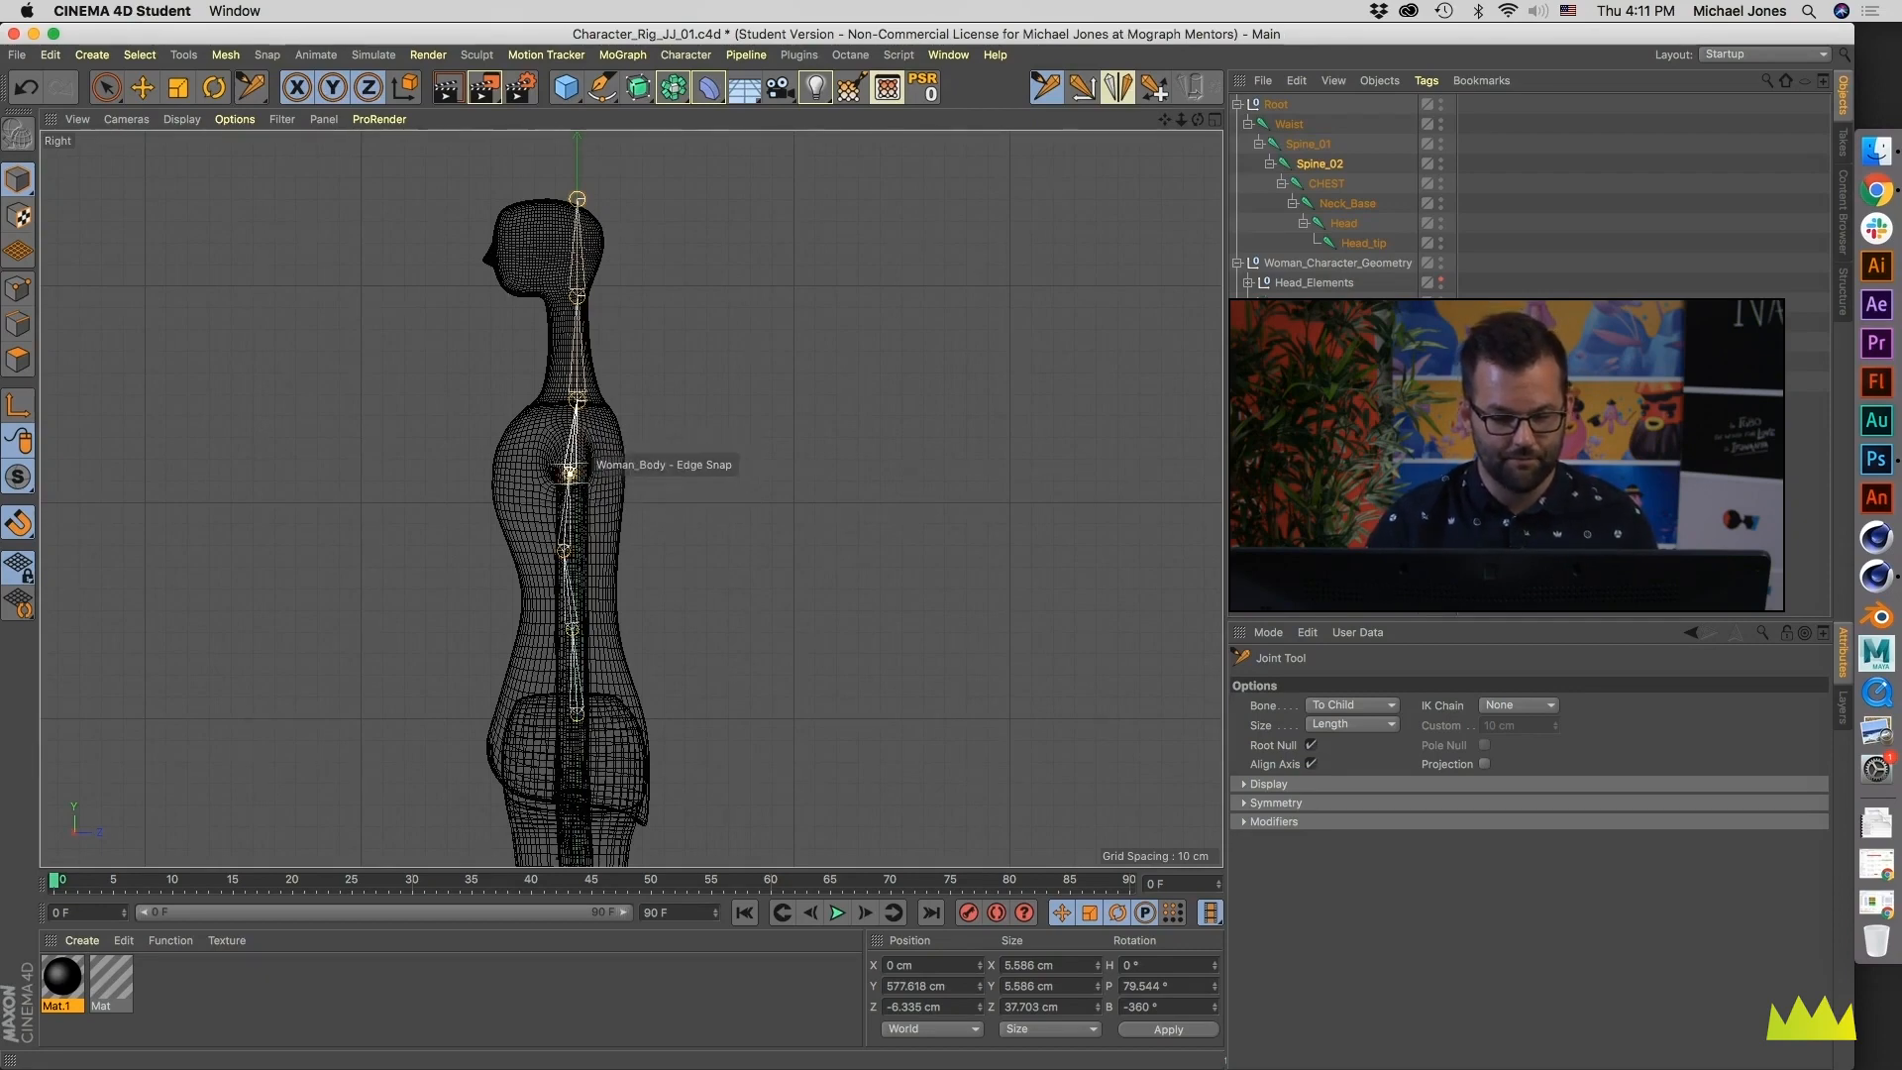
left_click_drag(577, 399, 569, 400)
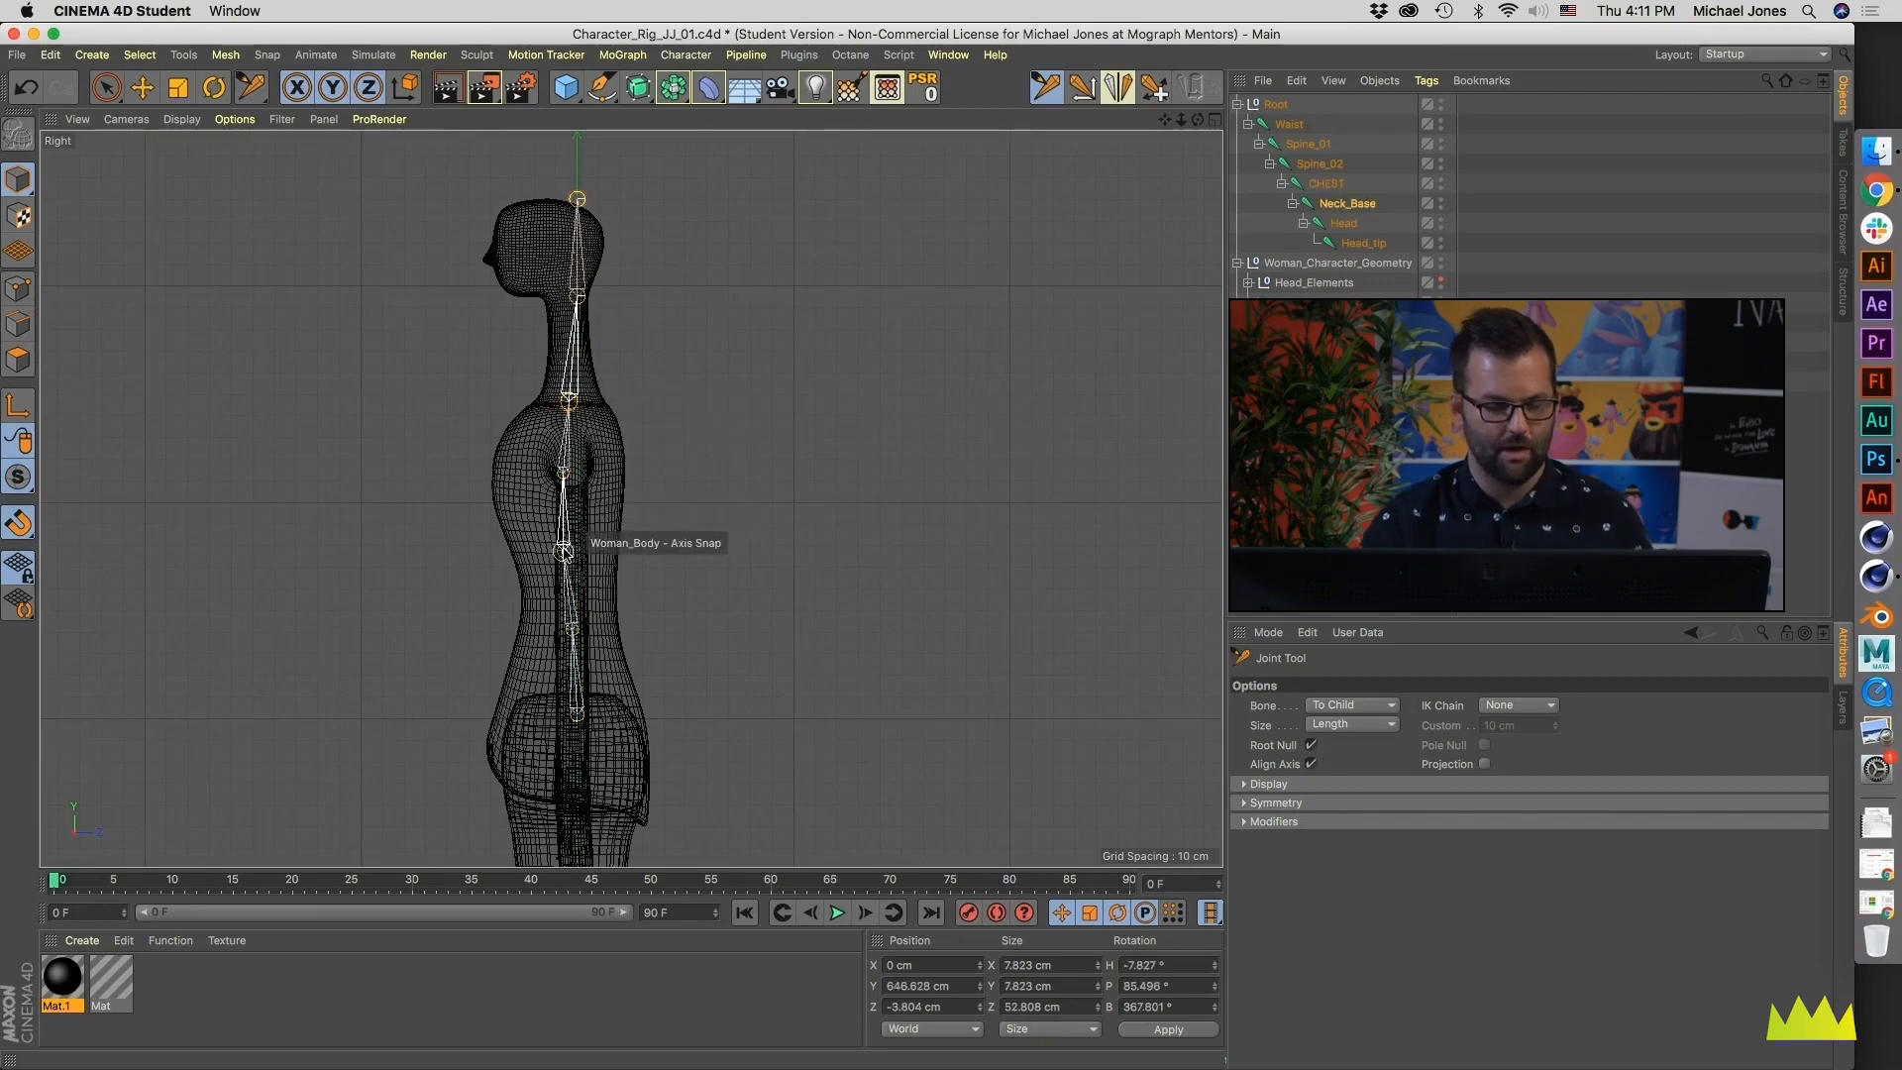
left_click_drag(577, 715, 568, 710)
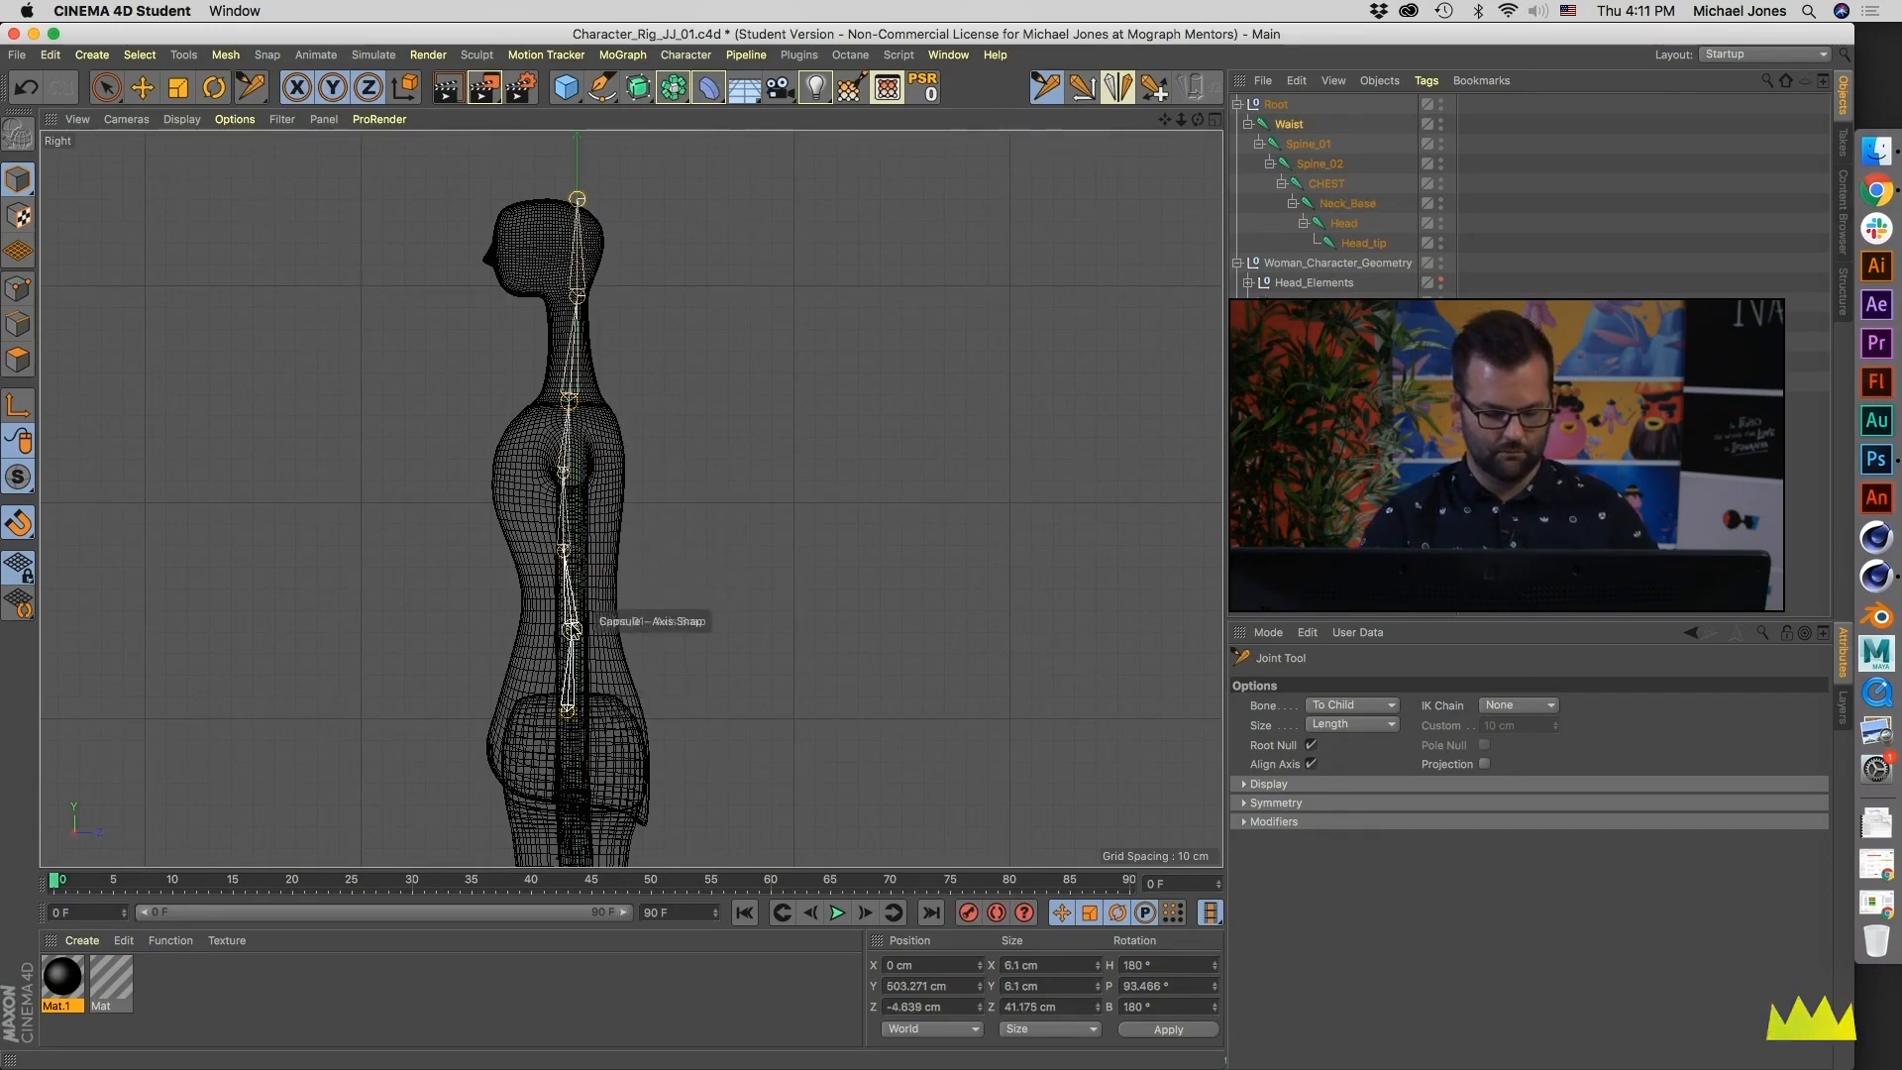
- Shift the Spine_02 and CHEST joints back toward the body's centre in the Right view, with Spine_02 at Z about -1 cm, and nudge Neck_Base
left_click_drag(563, 486, 586, 468)
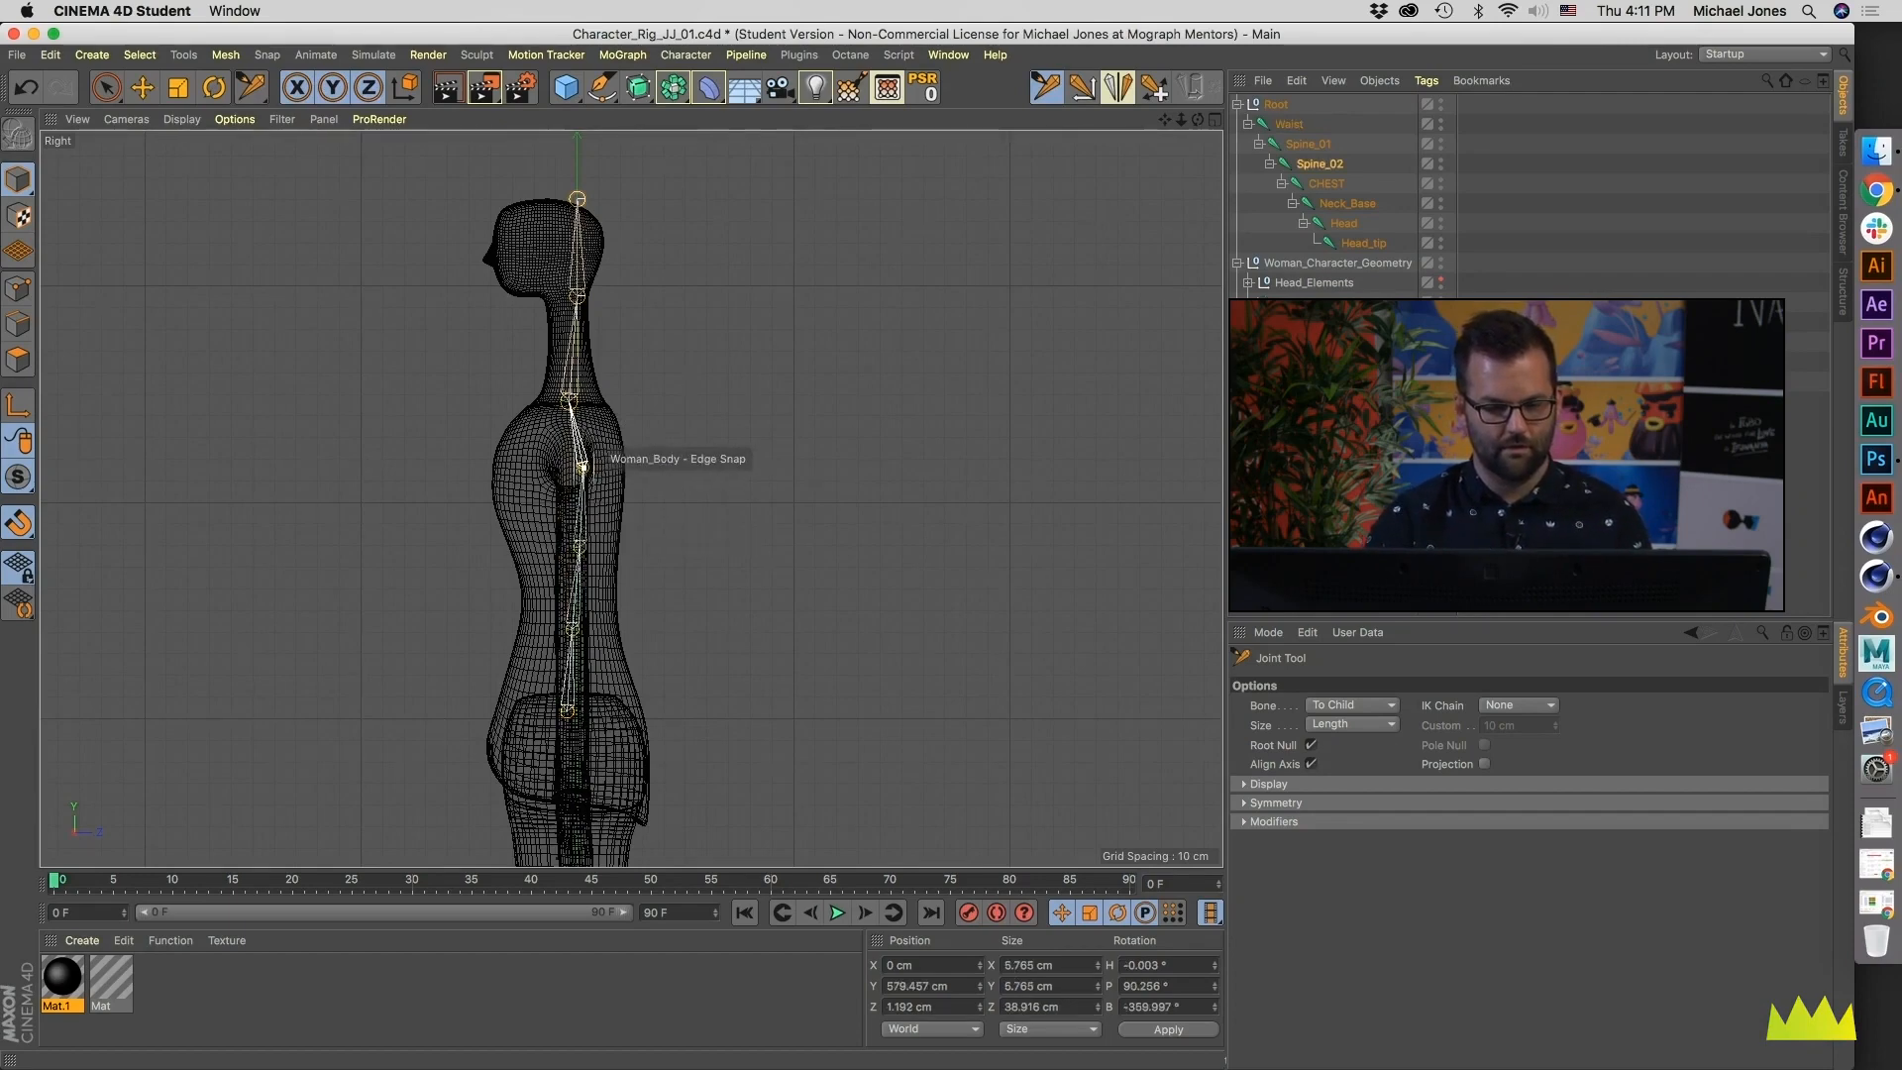
left_click_drag(569, 402, 566, 399)
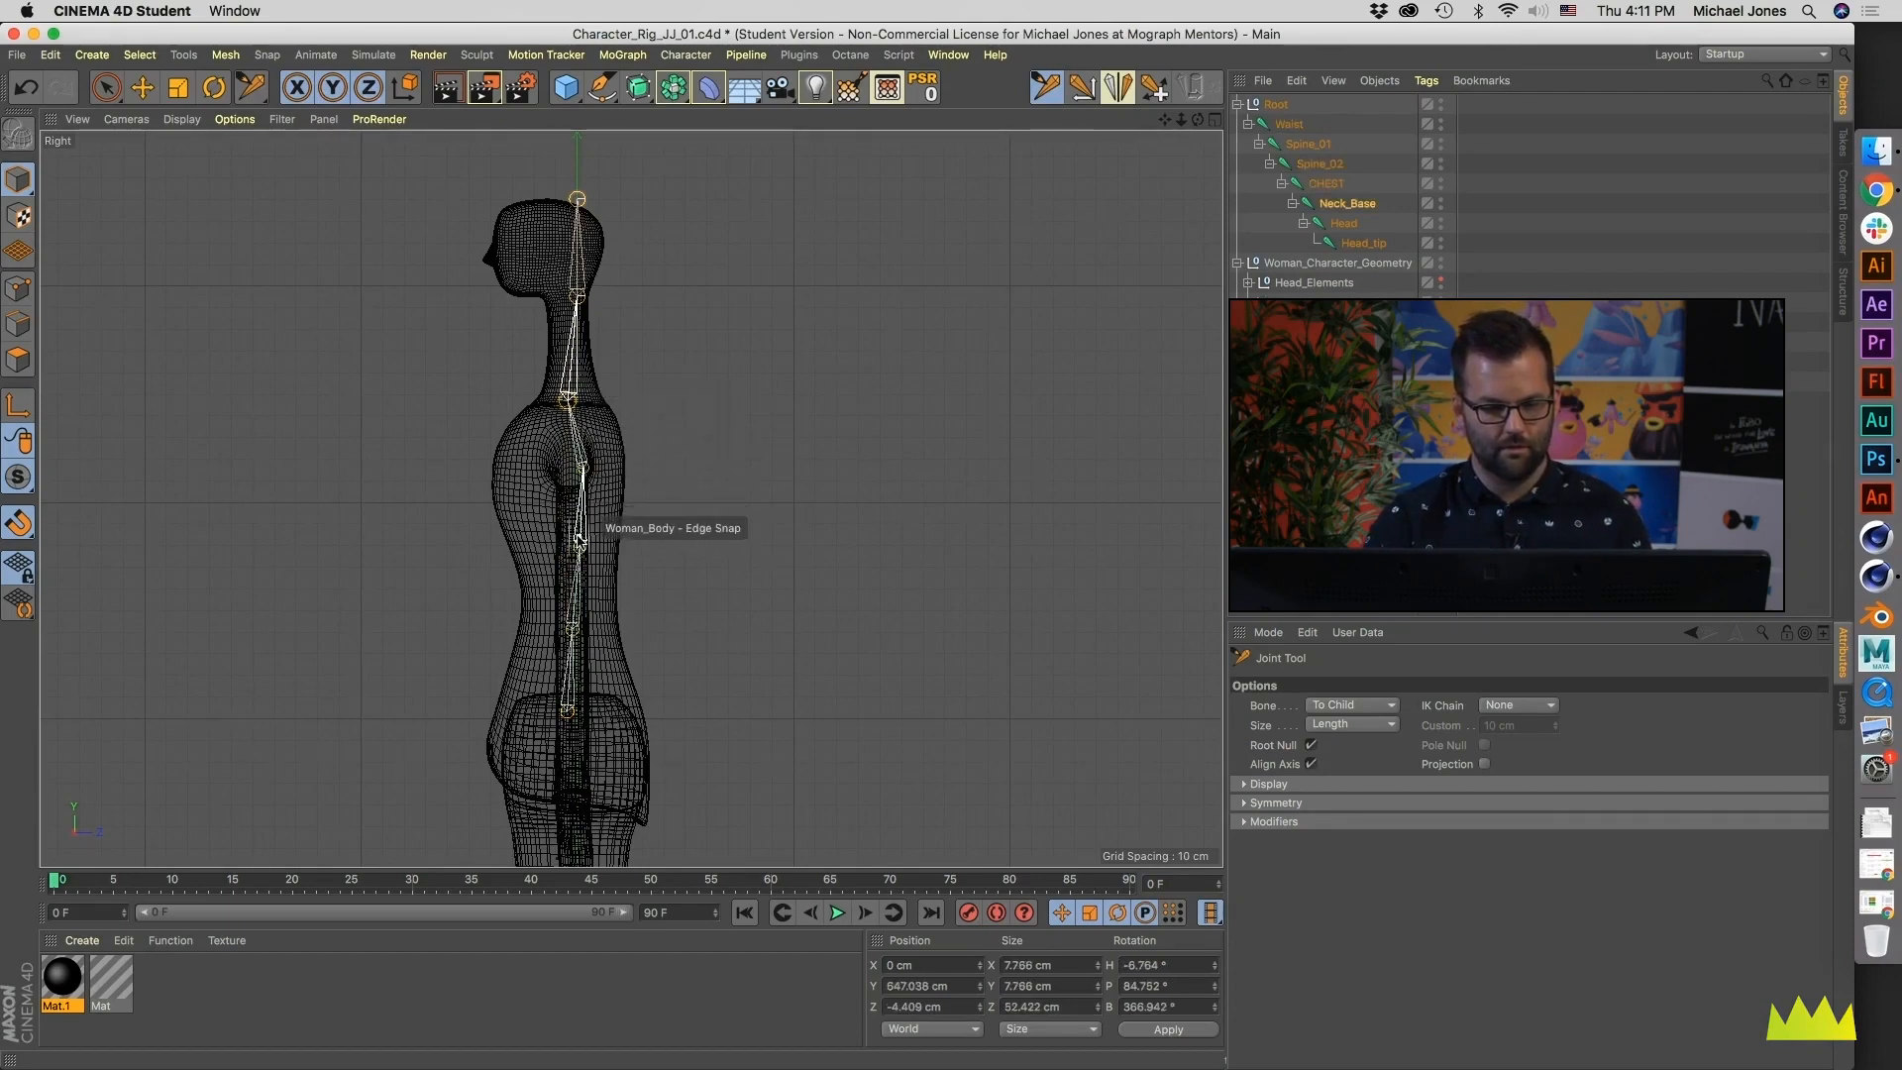
left_click_drag(582, 465, 577, 468)
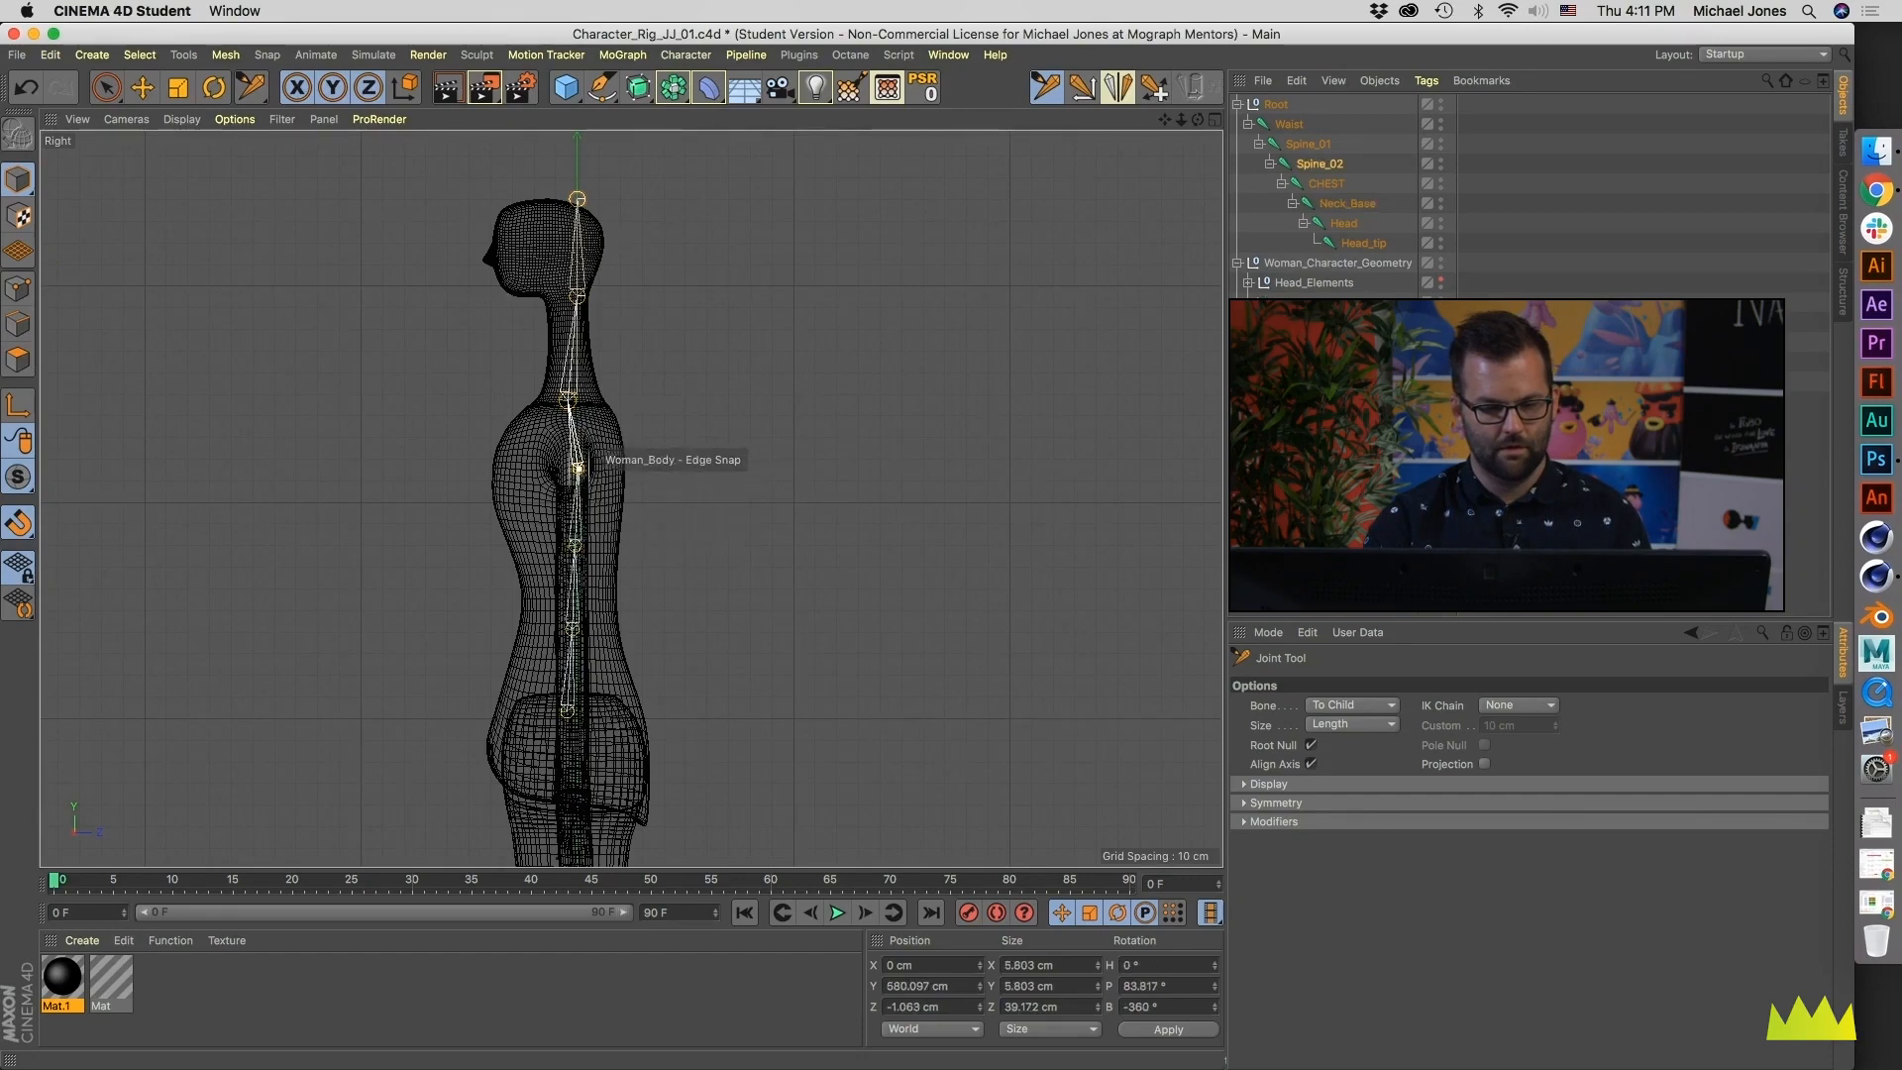
left_click(577, 468)
left_click(573, 628)
- Move the Head and Head_tip joints forward in the Right view and shift Neck_Base back to Z about -3 cm
left_click_drag(574, 290, 563, 292)
left_click_drag(578, 199, 555, 203)
left_click_drag(567, 399, 572, 398)
- Inspect the Neck_Base joint's rotation axes in the Perspective and Front views
middle_click(572, 398)
key("r")
mouse_move(328, 292)
left_mouse_down("alt")
mouse_move(128, 270)
mouse_move(76, 310)
mouse_move(345, 286)
left_mouse_up("alt")
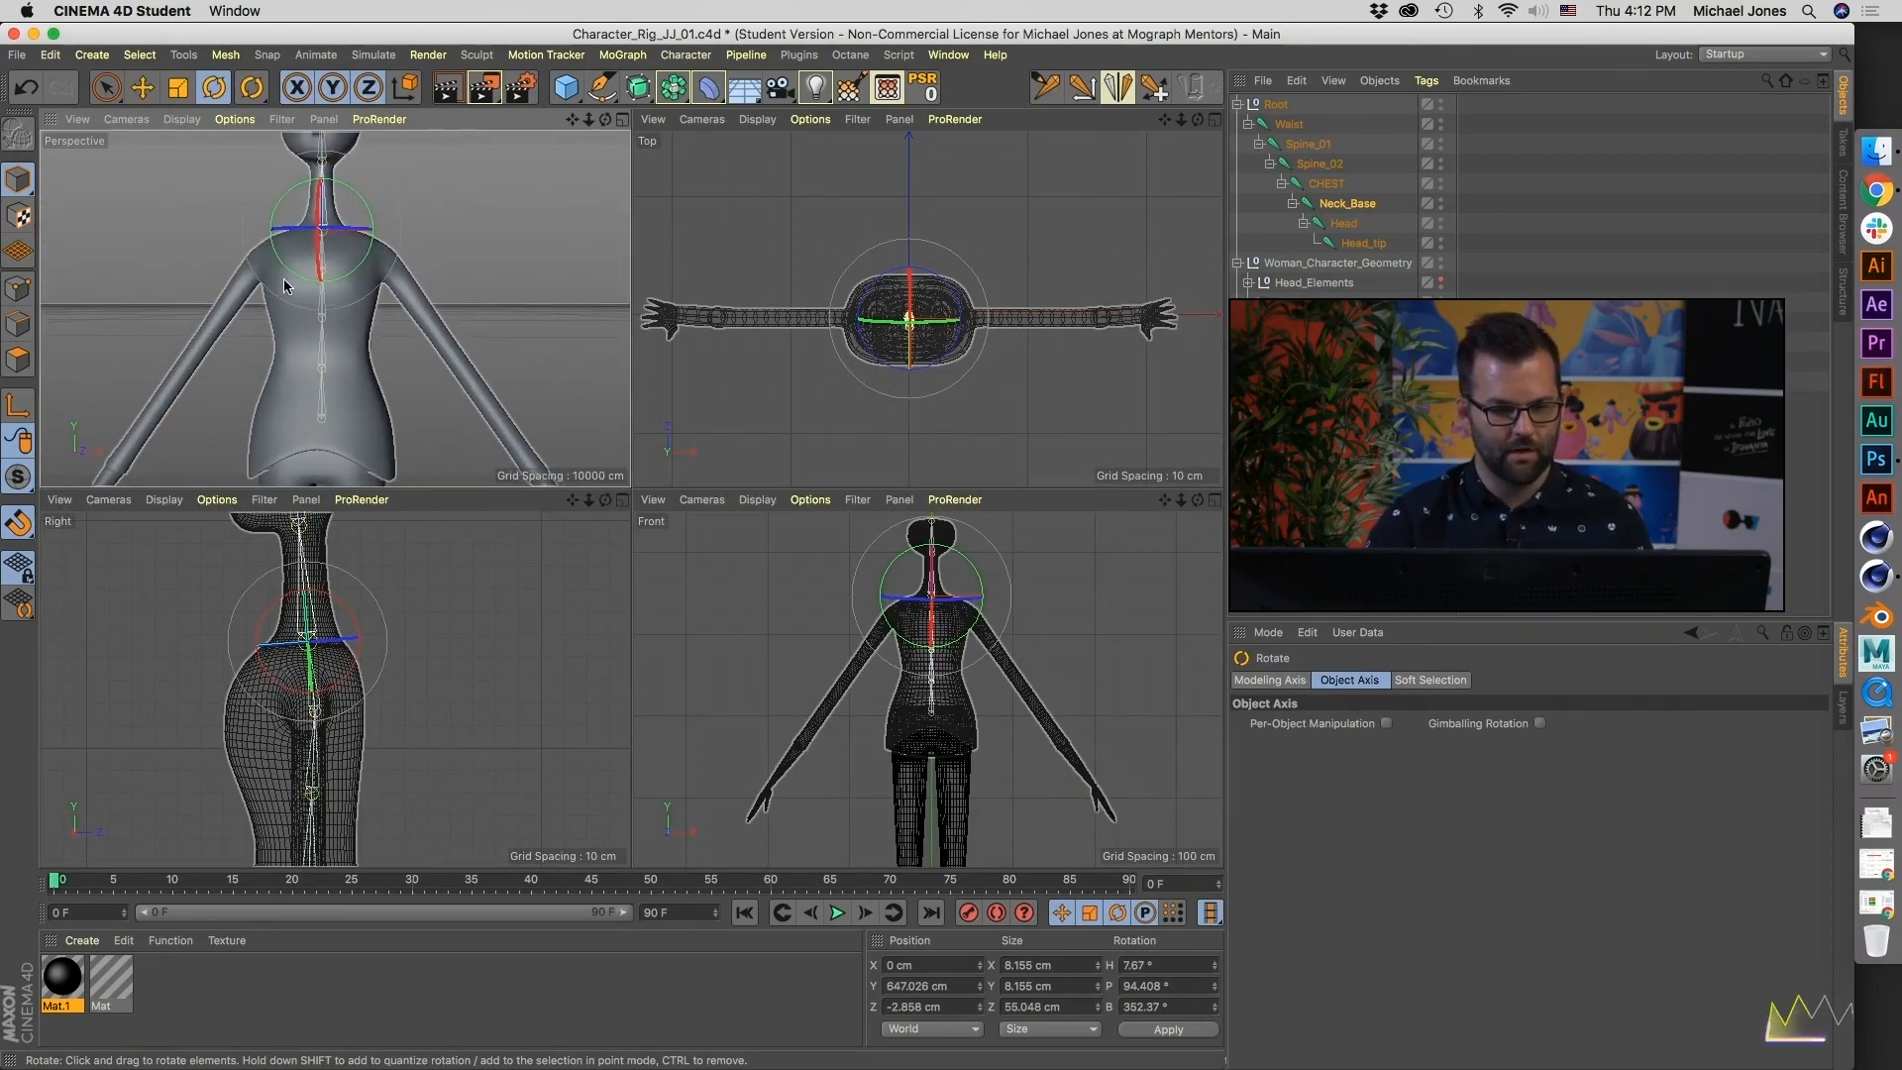
mouse_move(349, 395)
middle_mouse_down("alt")
mouse_move(342, 305)
mouse_move(337, 403)
middle_mouse_up("alt")
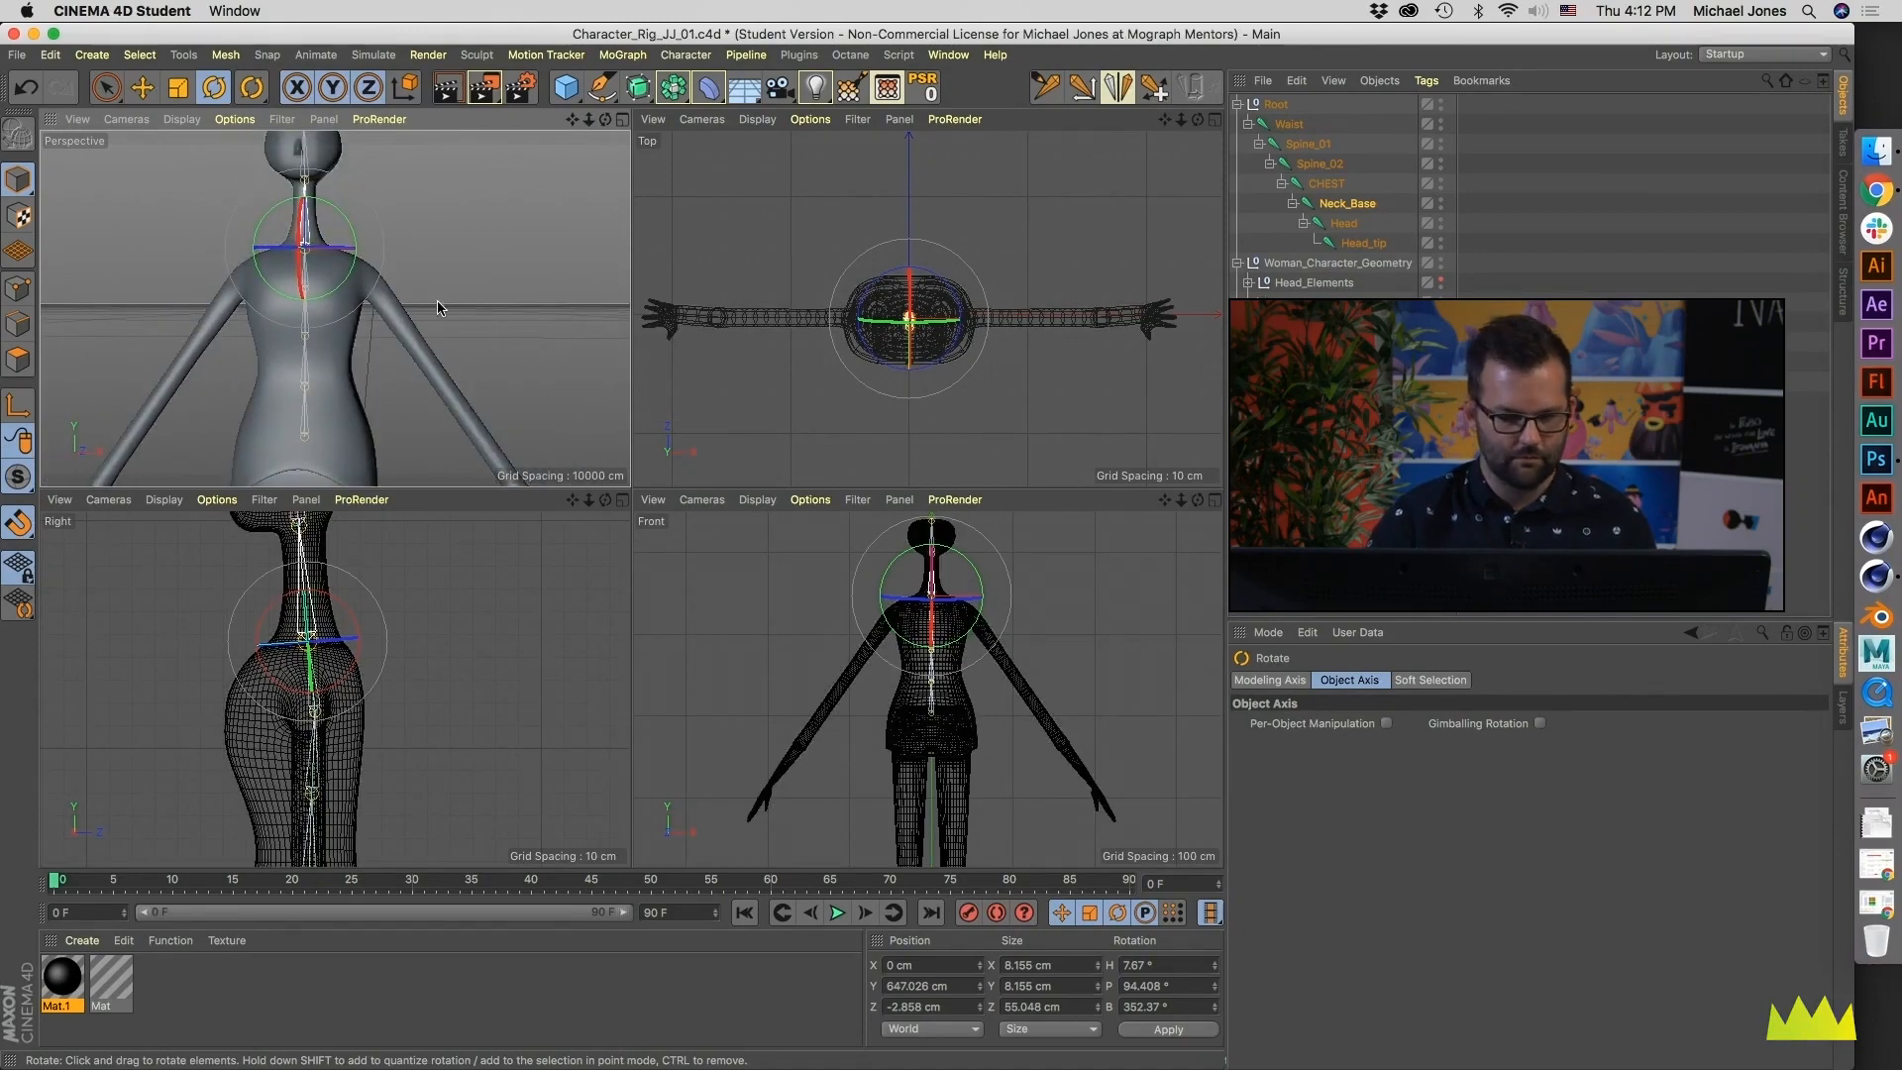
scroll(966, 629, "up", 5)
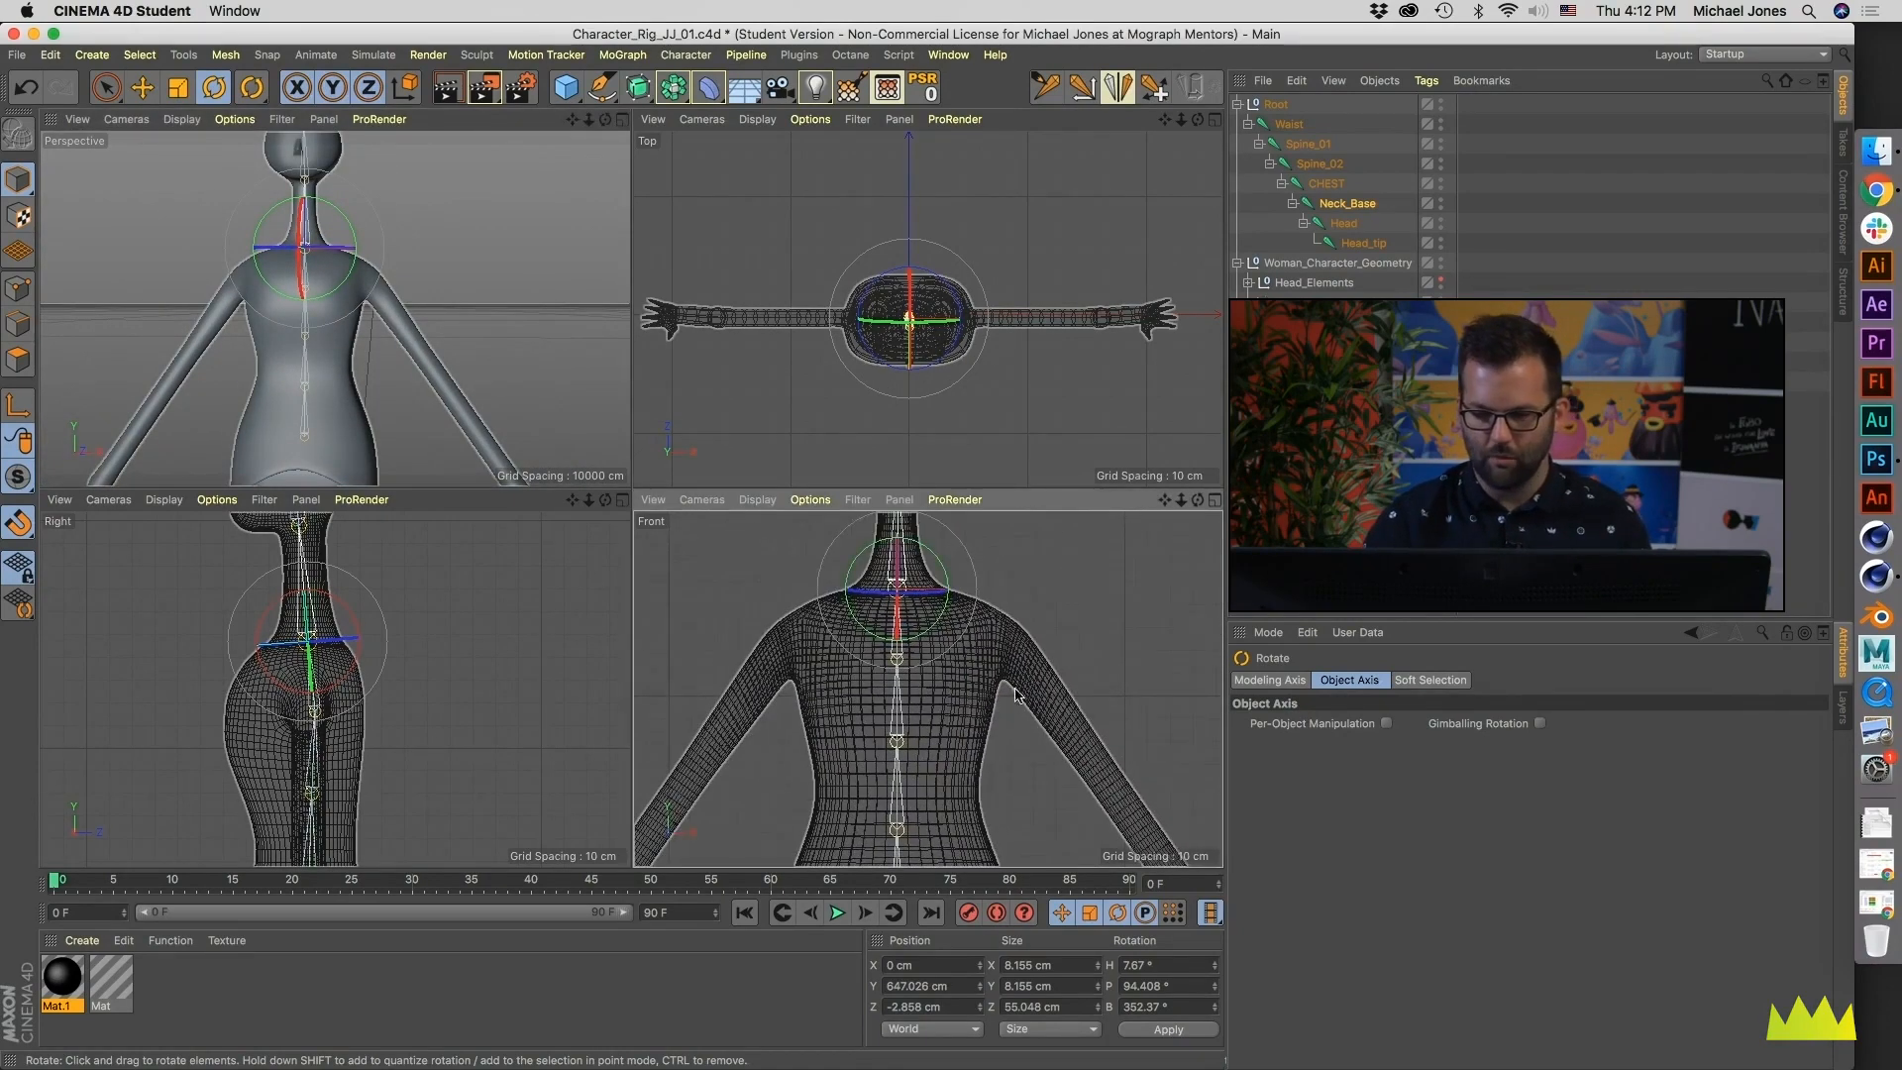
- With Root Null off, add clavicle (X about 22, Y about 633 cm) and shoulder (X about 45, Y about 622 cm) joints under CHEST
left_click(1324, 184)
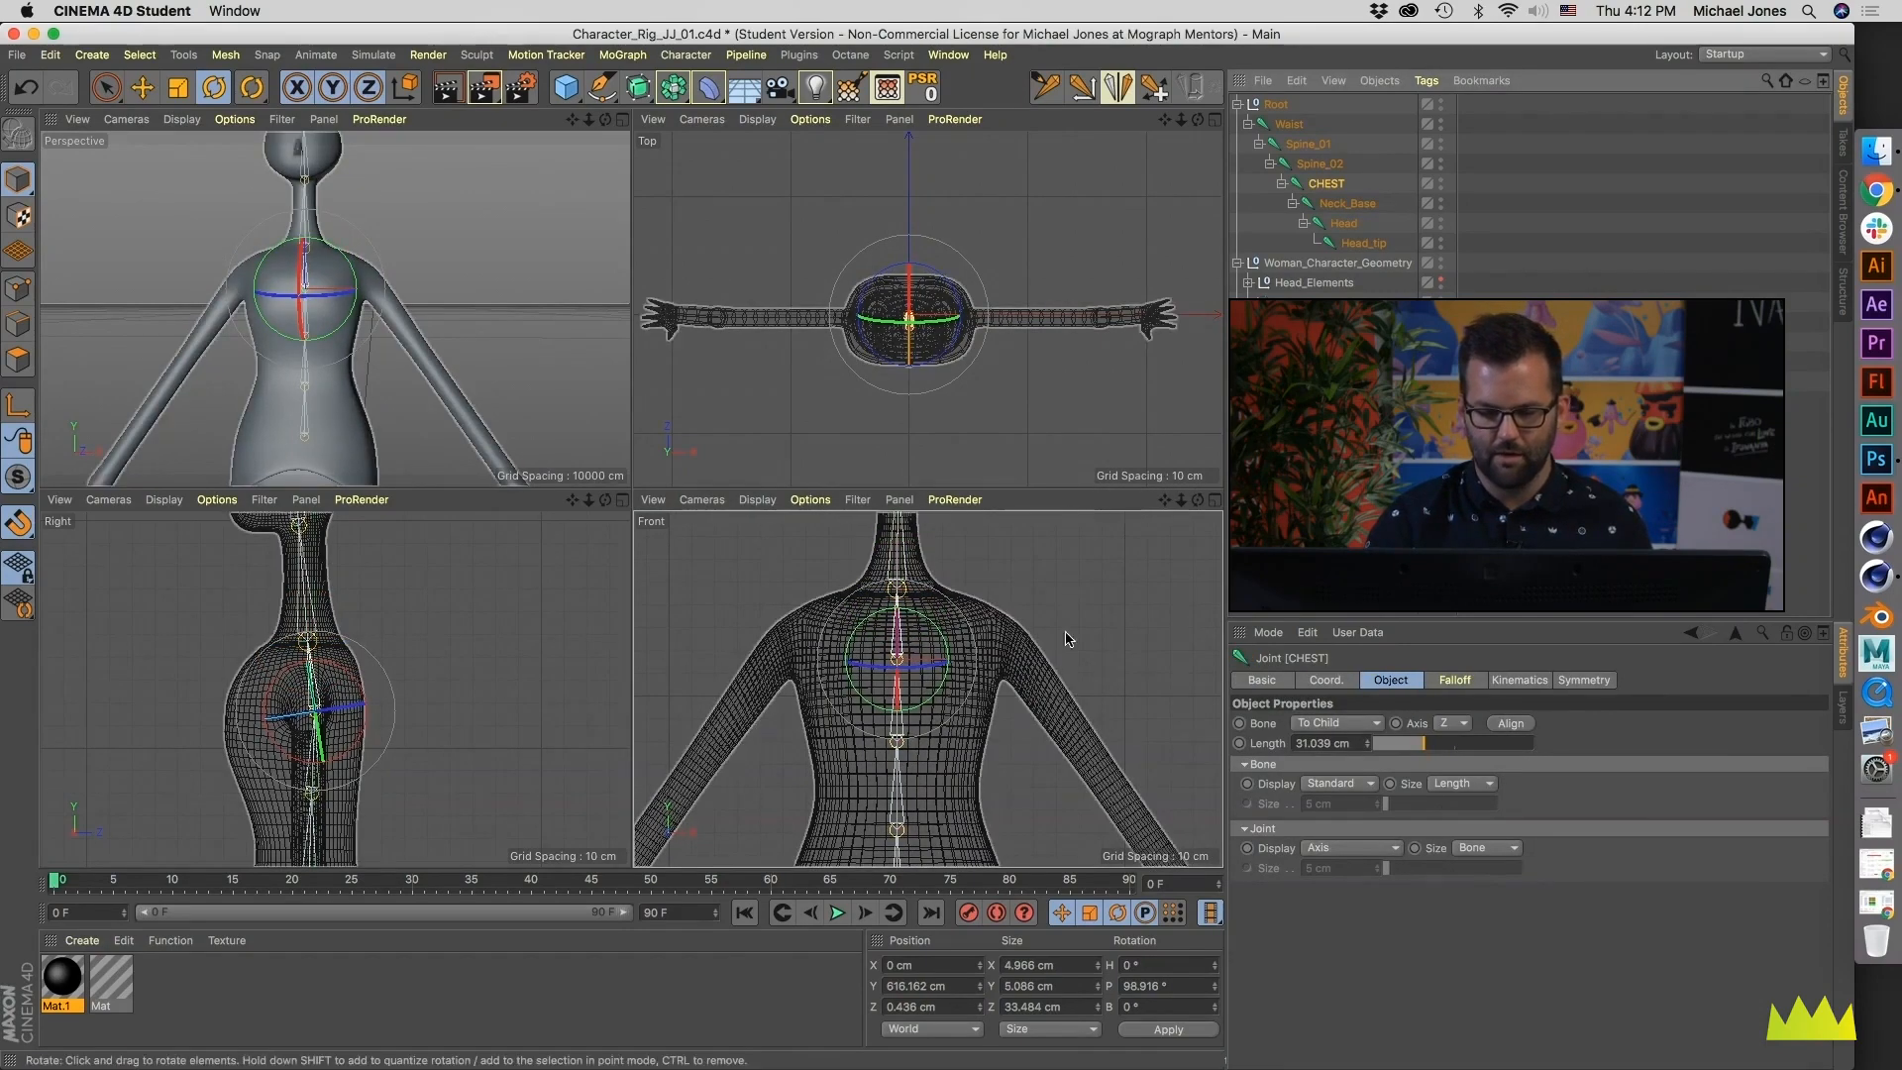
left_click(1083, 89)
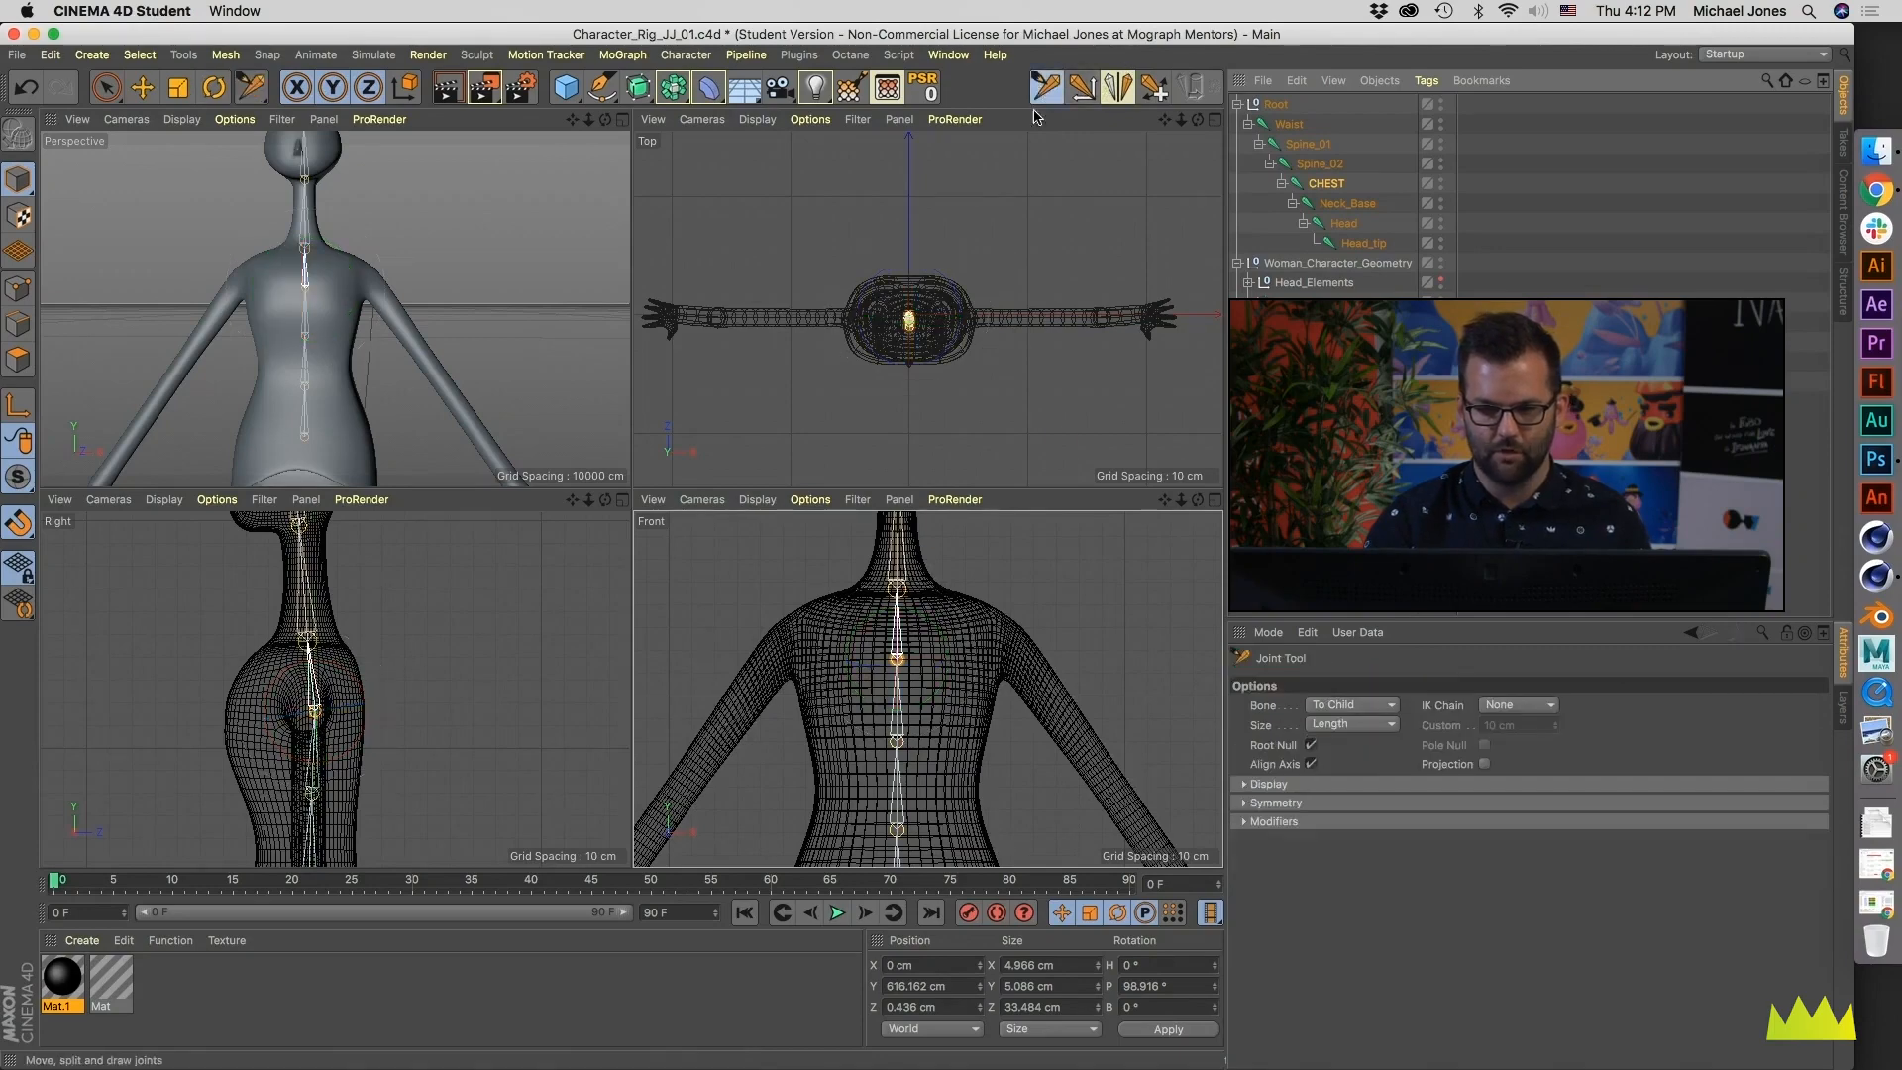
middle_click(896, 793)
scroll(821, 682, "down", 1)
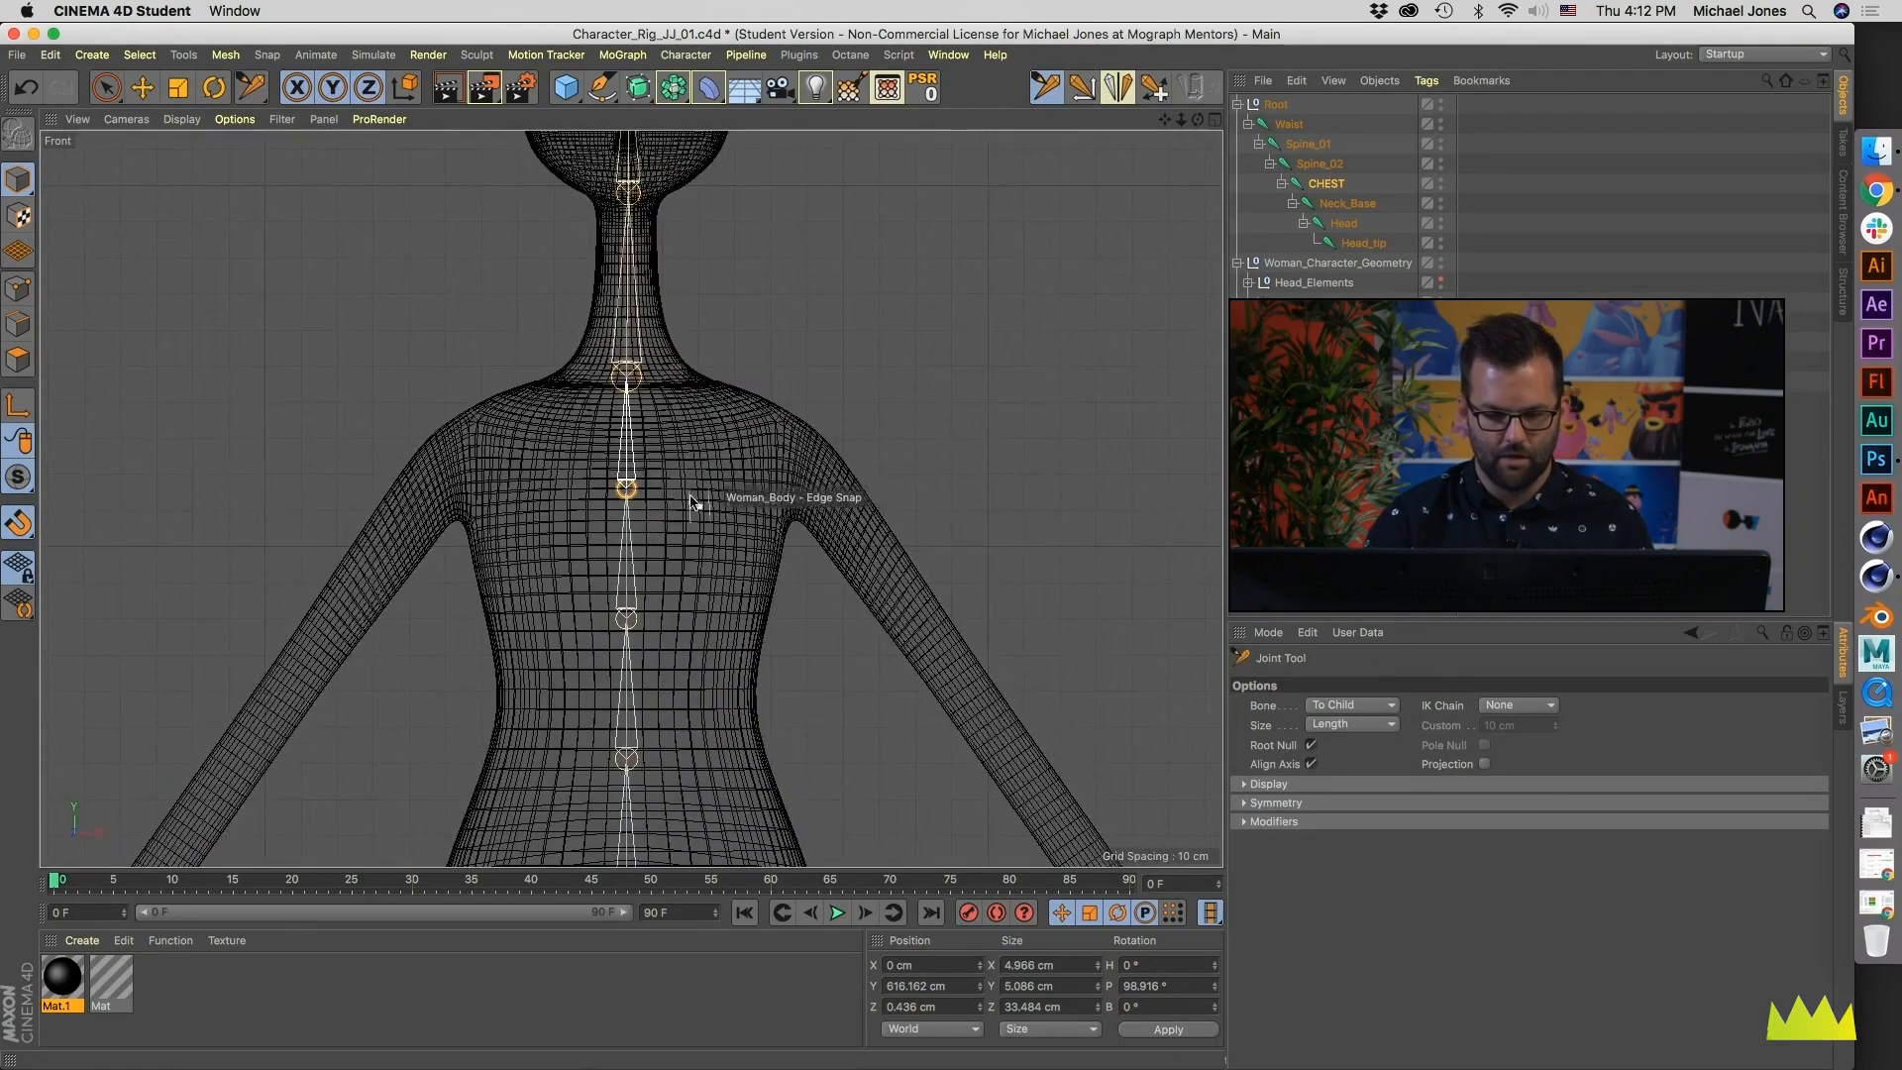
left_click(1312, 746)
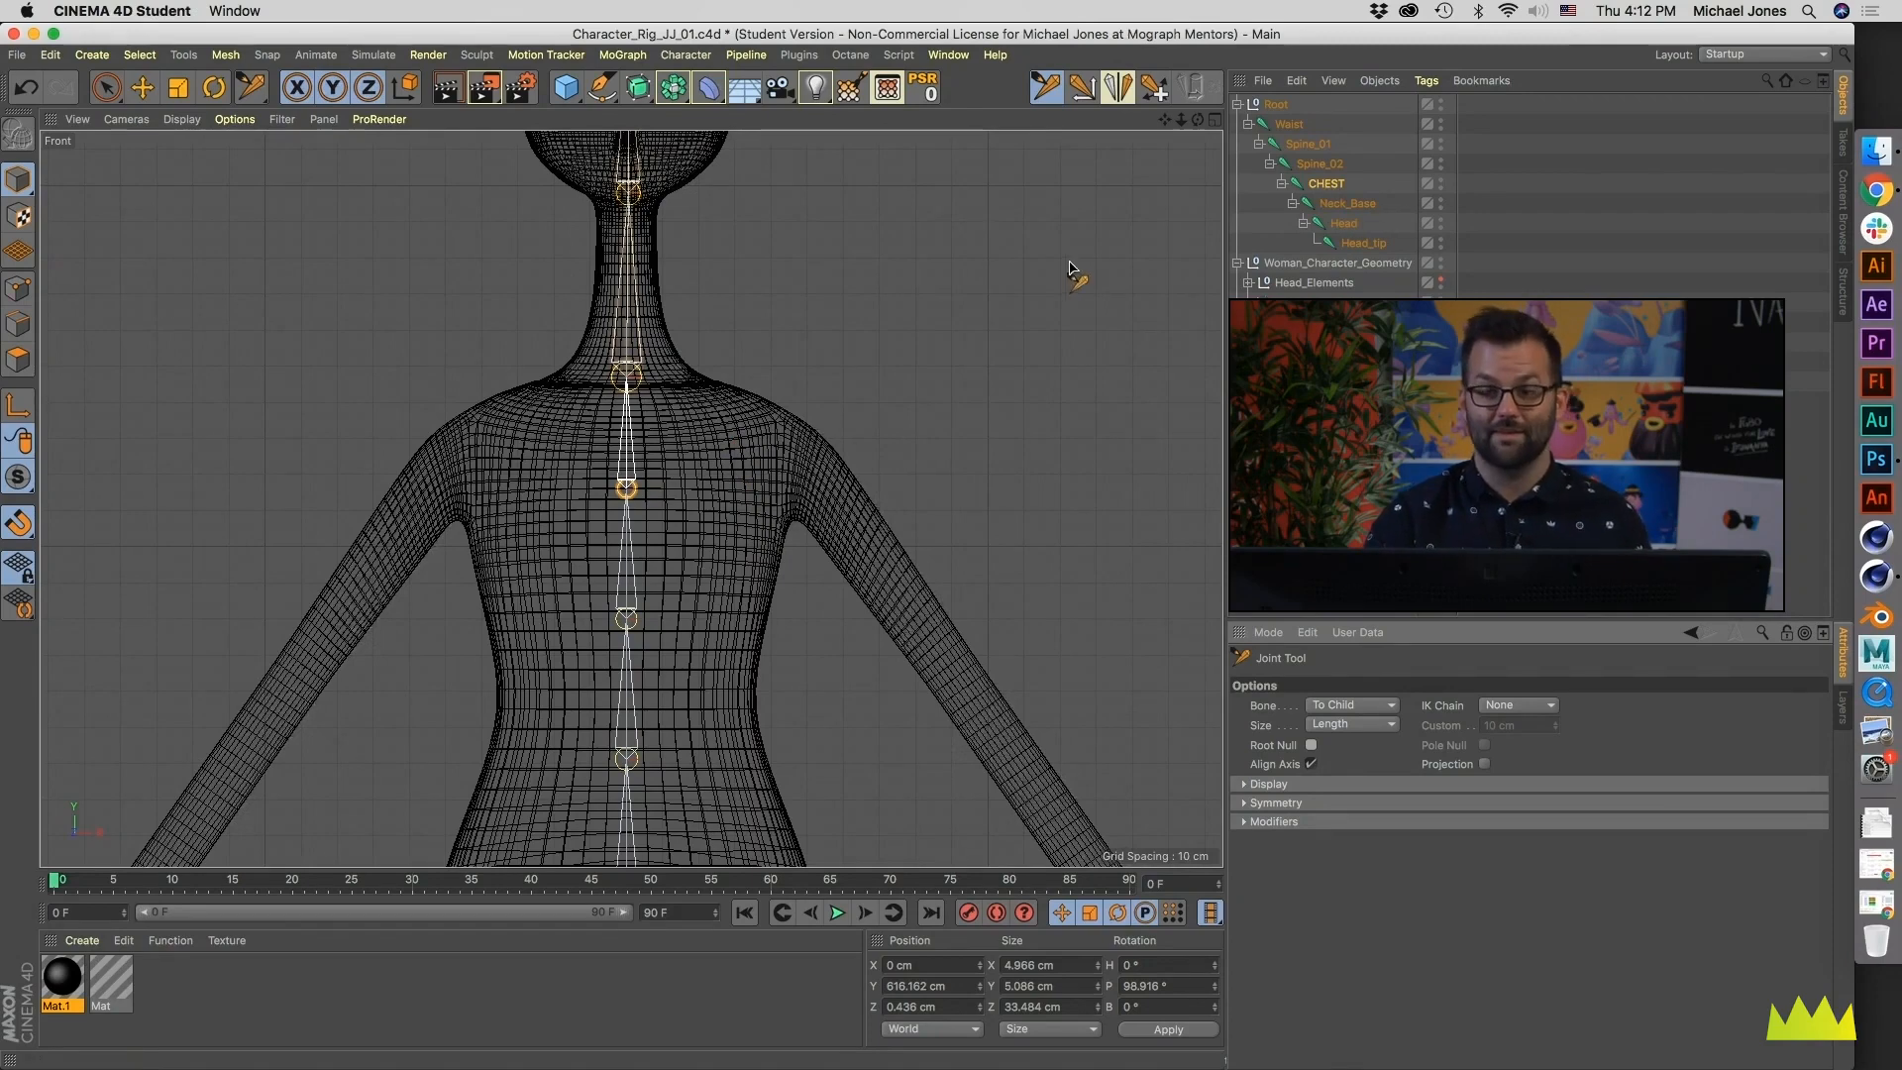
left_click(705, 427, "ctrl")
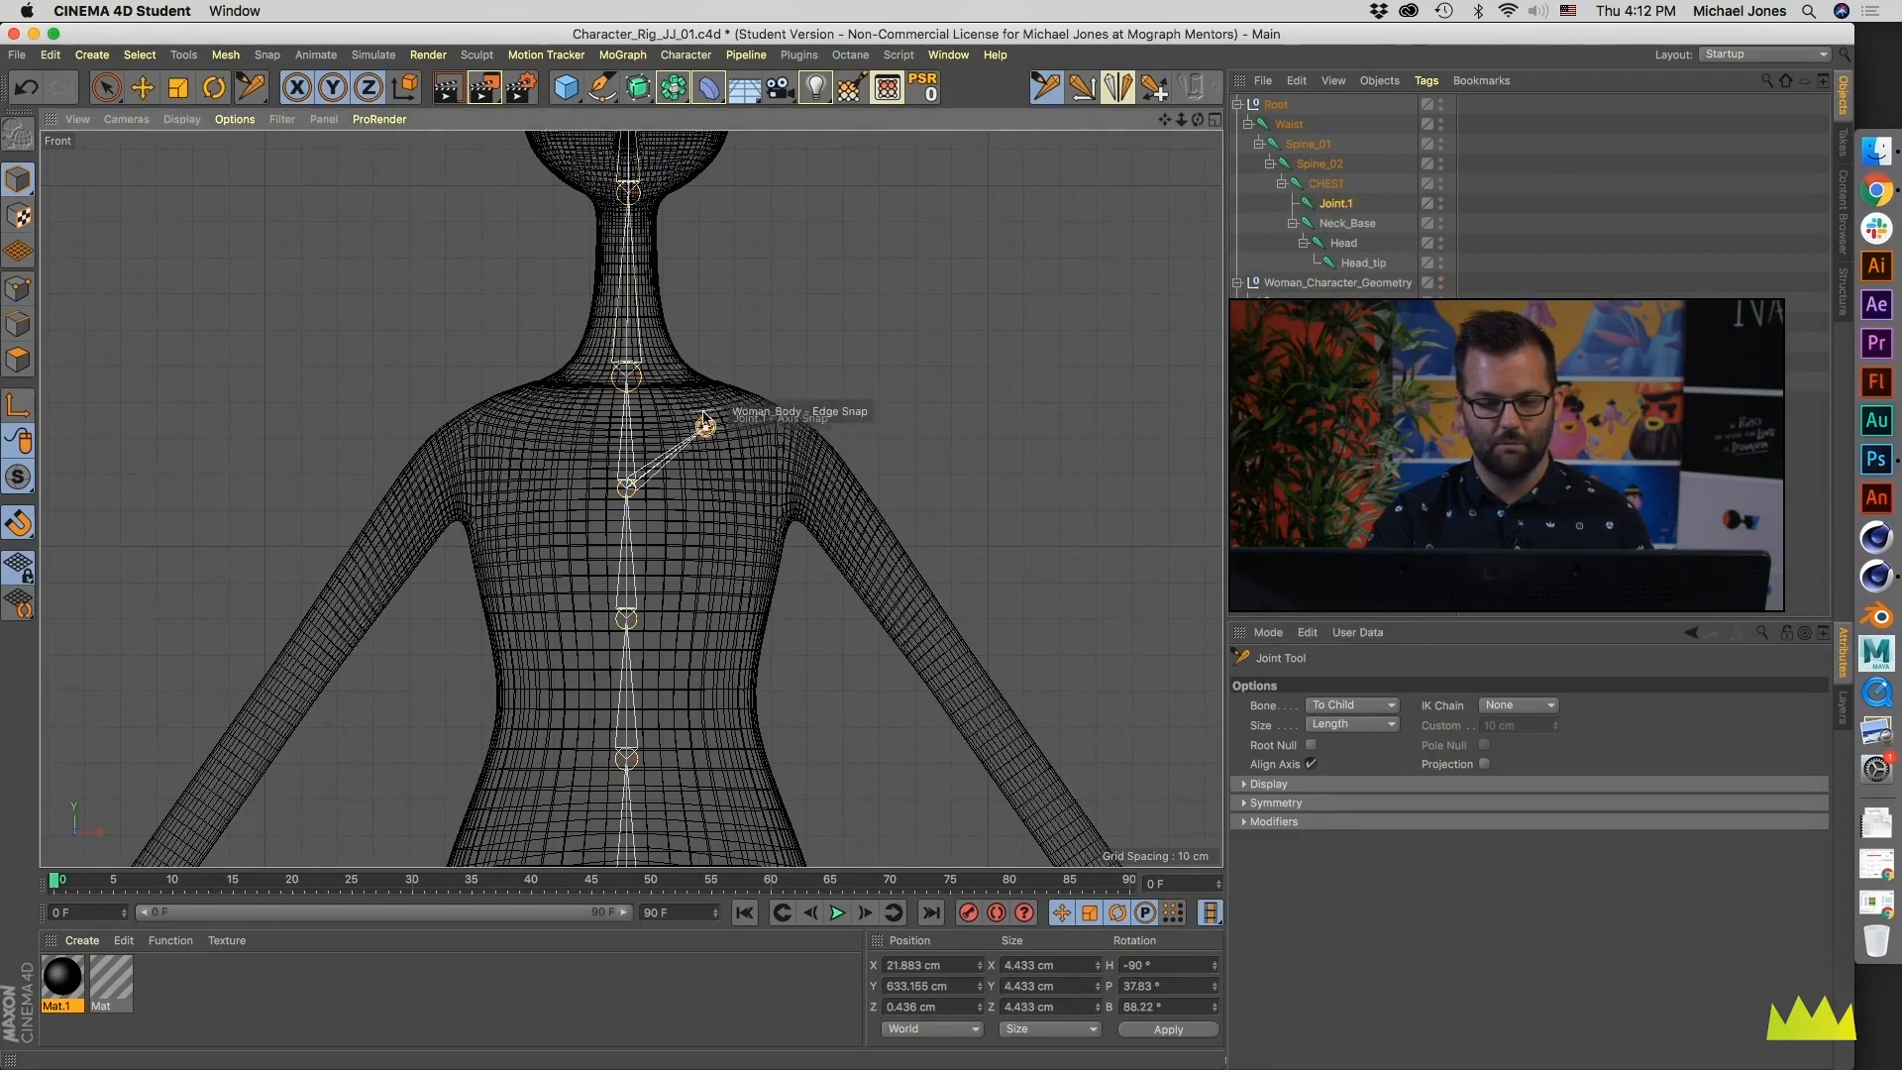
left_click(788, 466, "ctrl")
- Extend the arm chain in the Front view with an elbow joint at X about 125, Y about 516 cm and a wrist joint at X about 198, Y about 415 cm
middle_click_drag(833, 606, 628, 494, "alt")
middle_click_drag(755, 599, 681, 463, "alt")
scroll(681, 464, "down", 1)
scroll(694, 476, "down", 4)
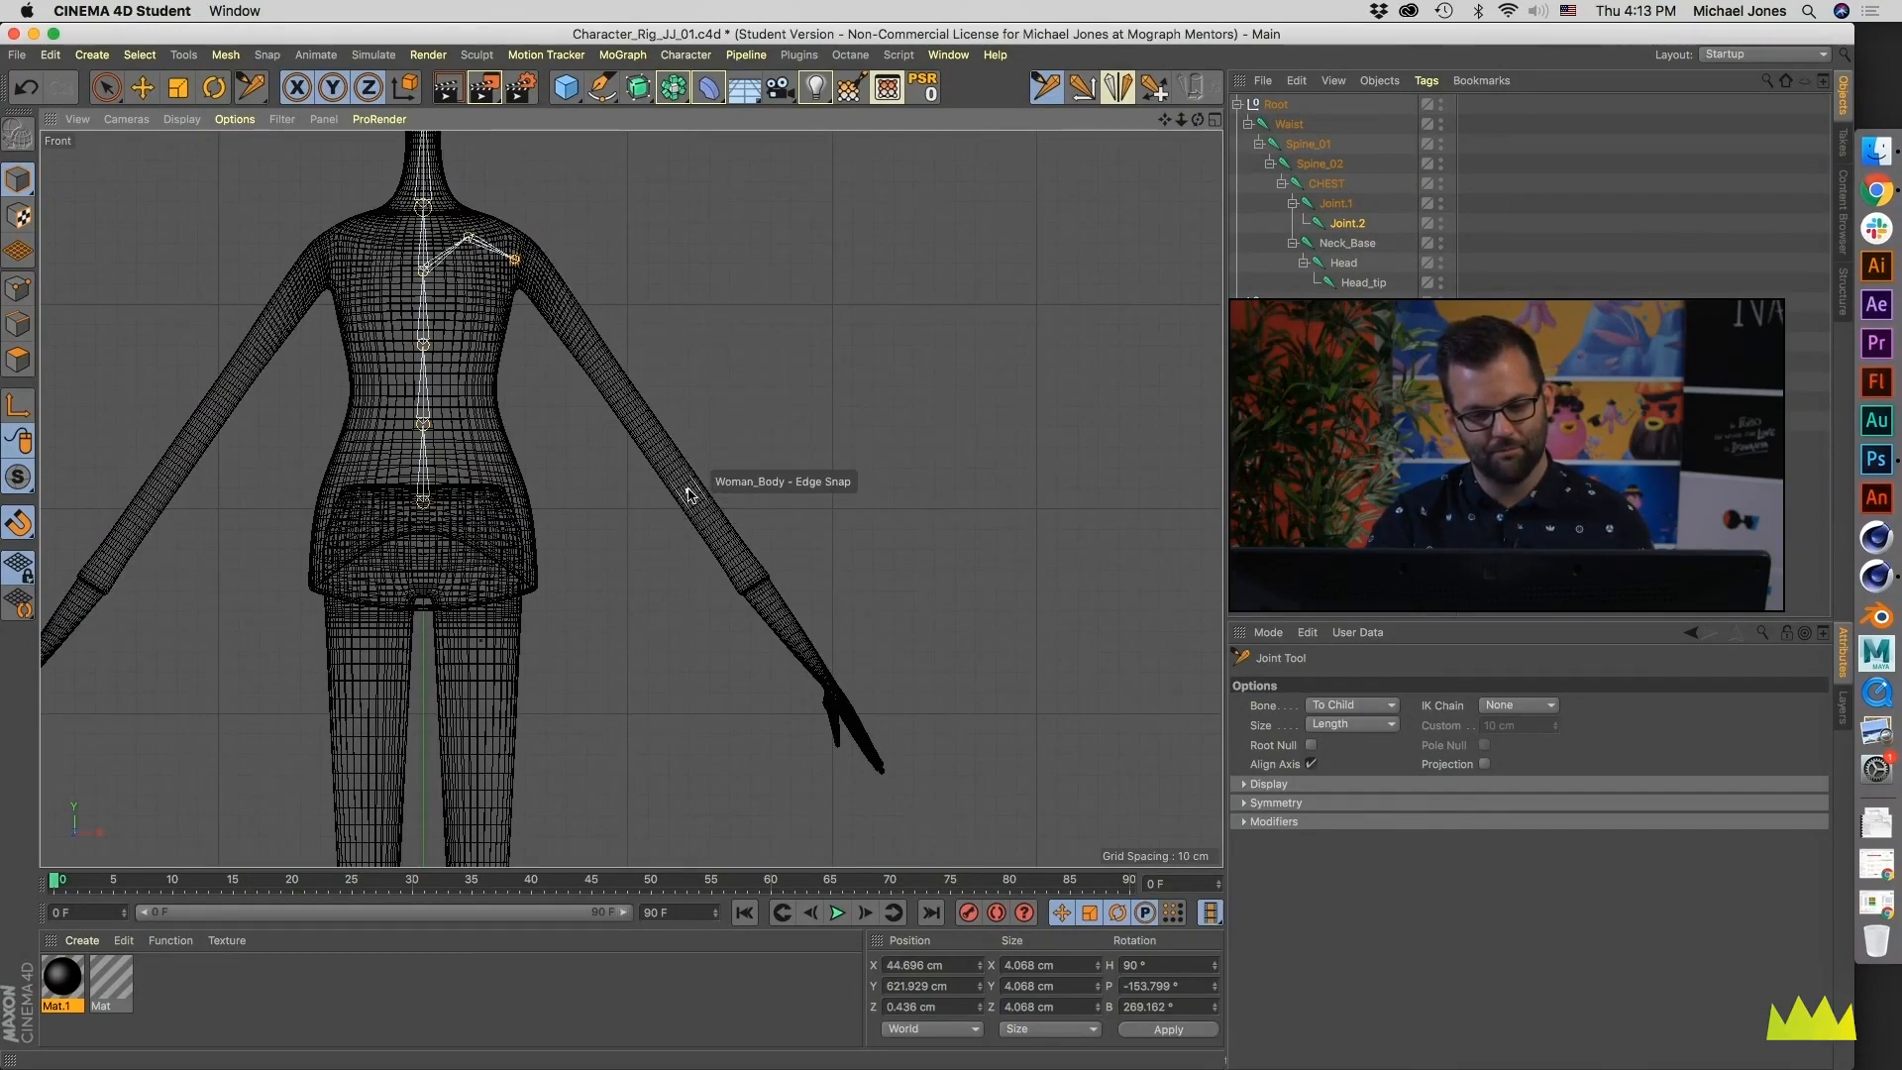
left_click(680, 476, "ctrl")
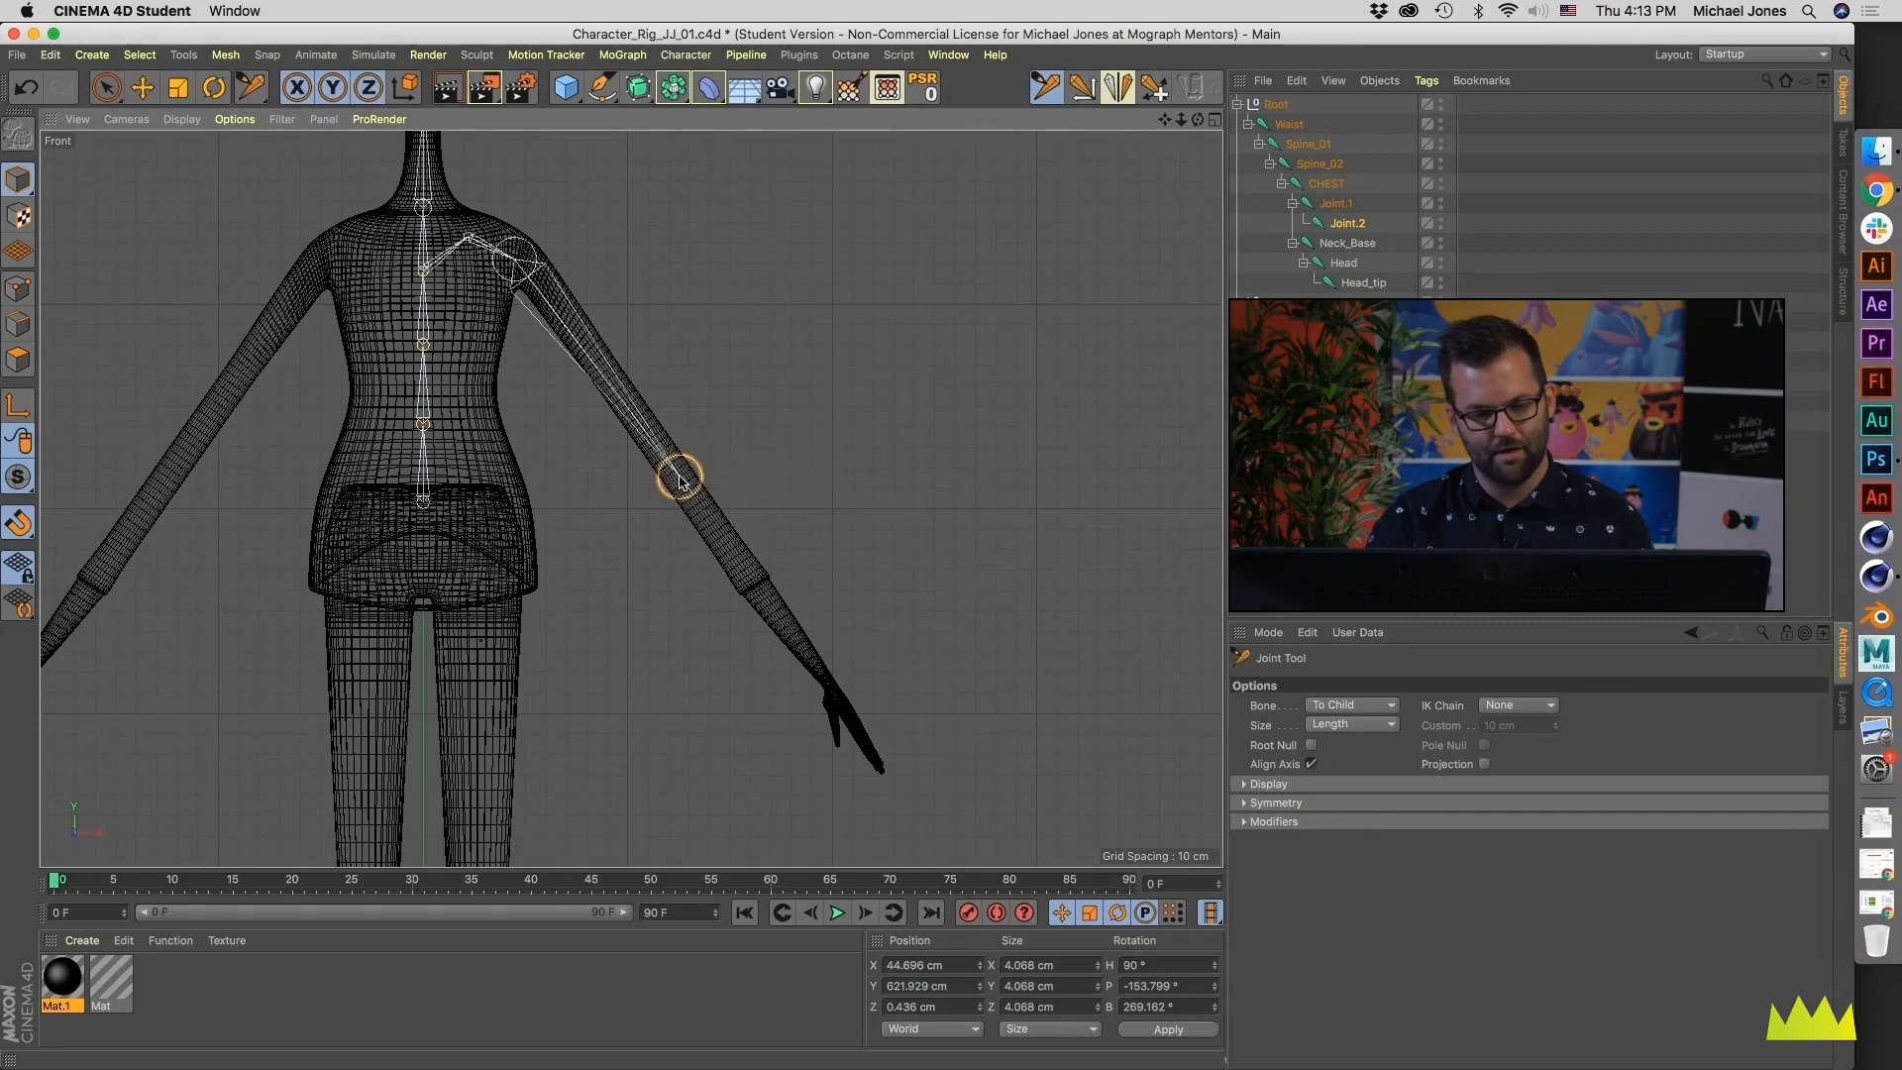
scroll(693, 515, "up", 2)
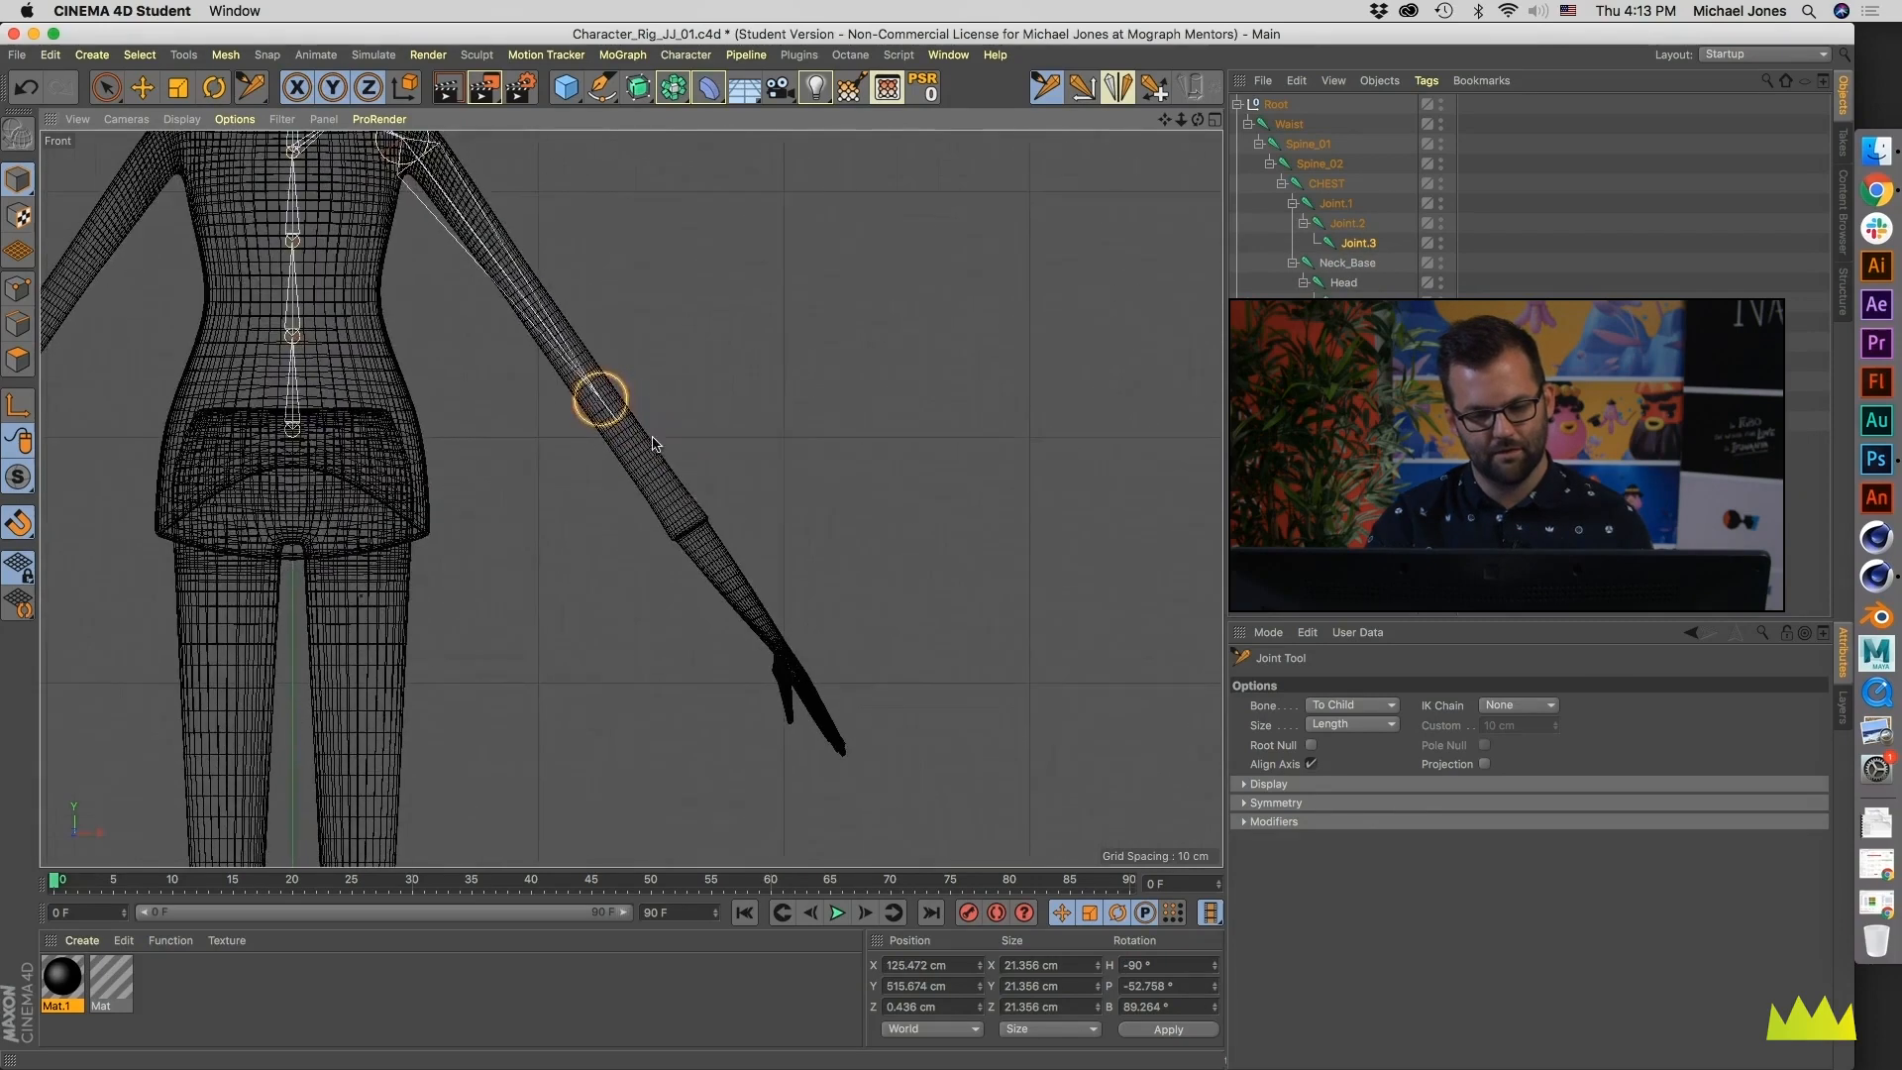
left_click(779, 652, "ctrl")
scroll(694, 540, "up", 3)
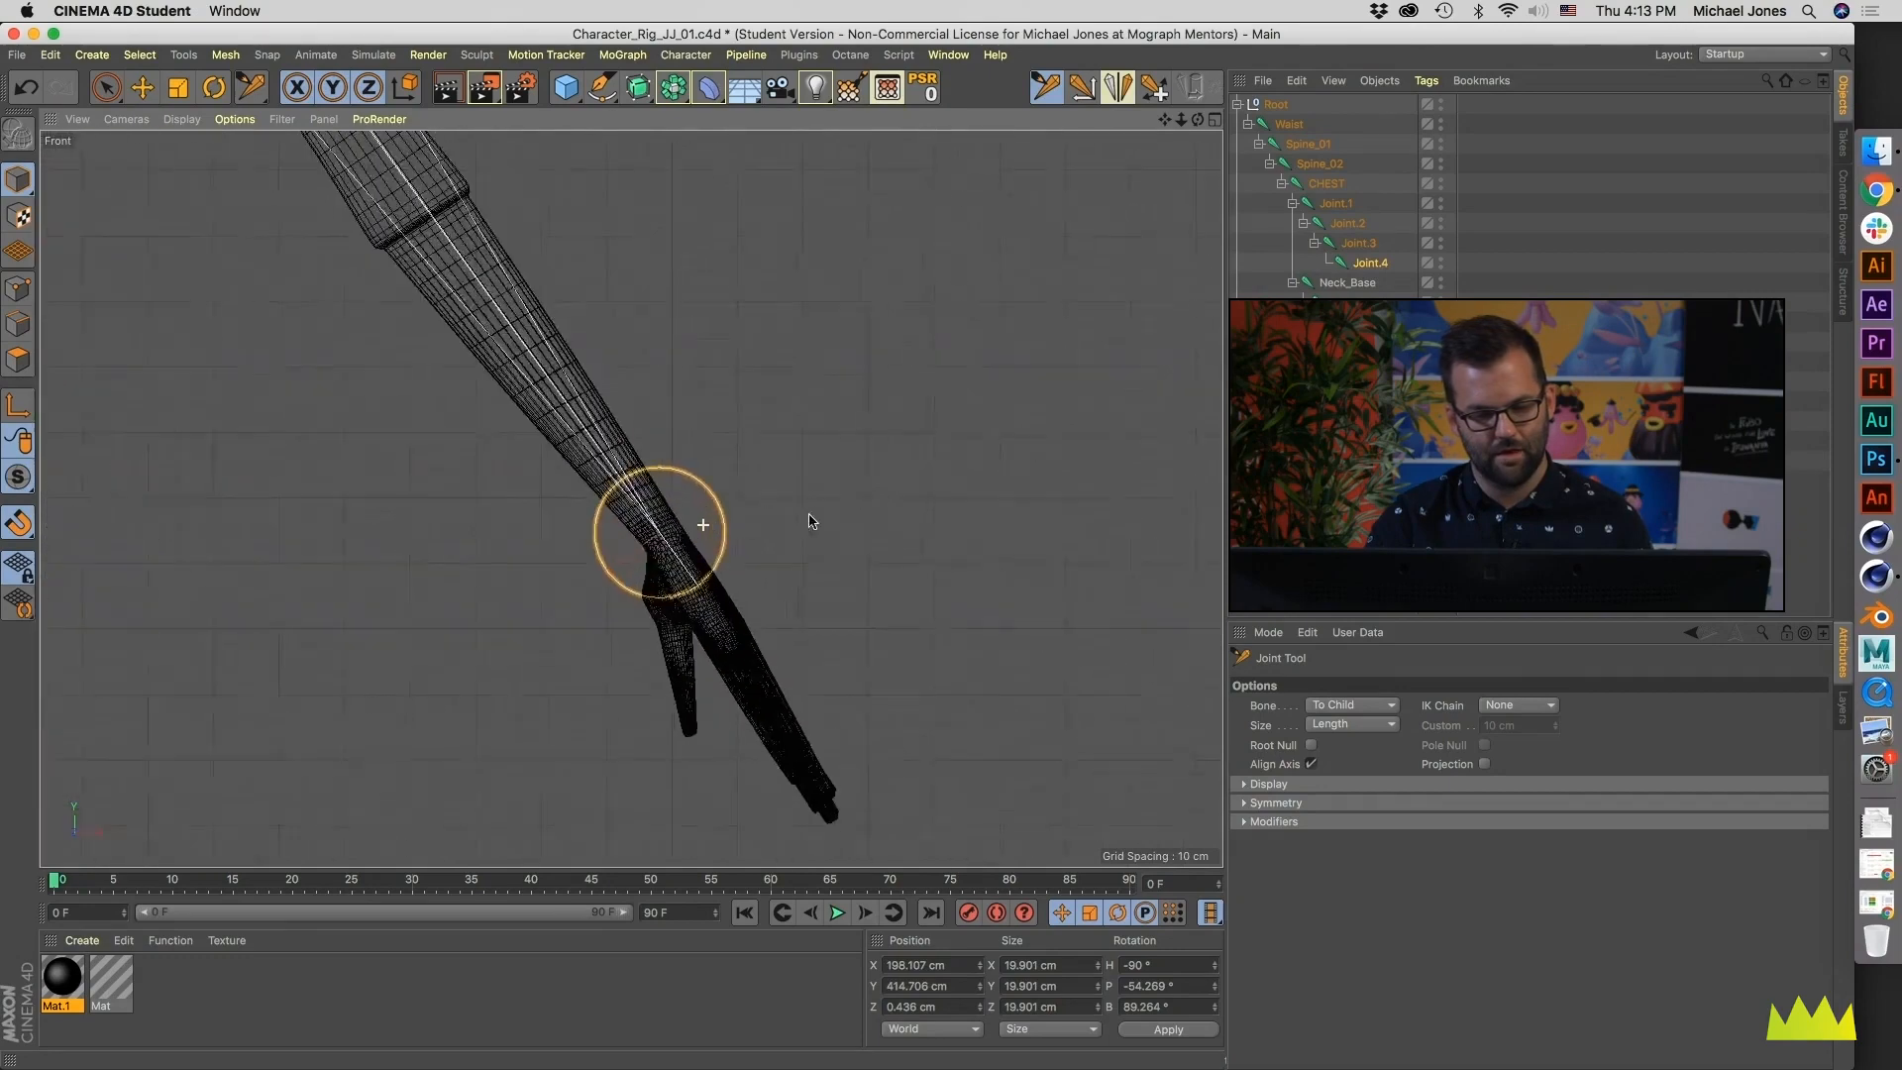
- Rename the first arm joint under CHEST as Clavicle
scroll(673, 525, "down", 5)
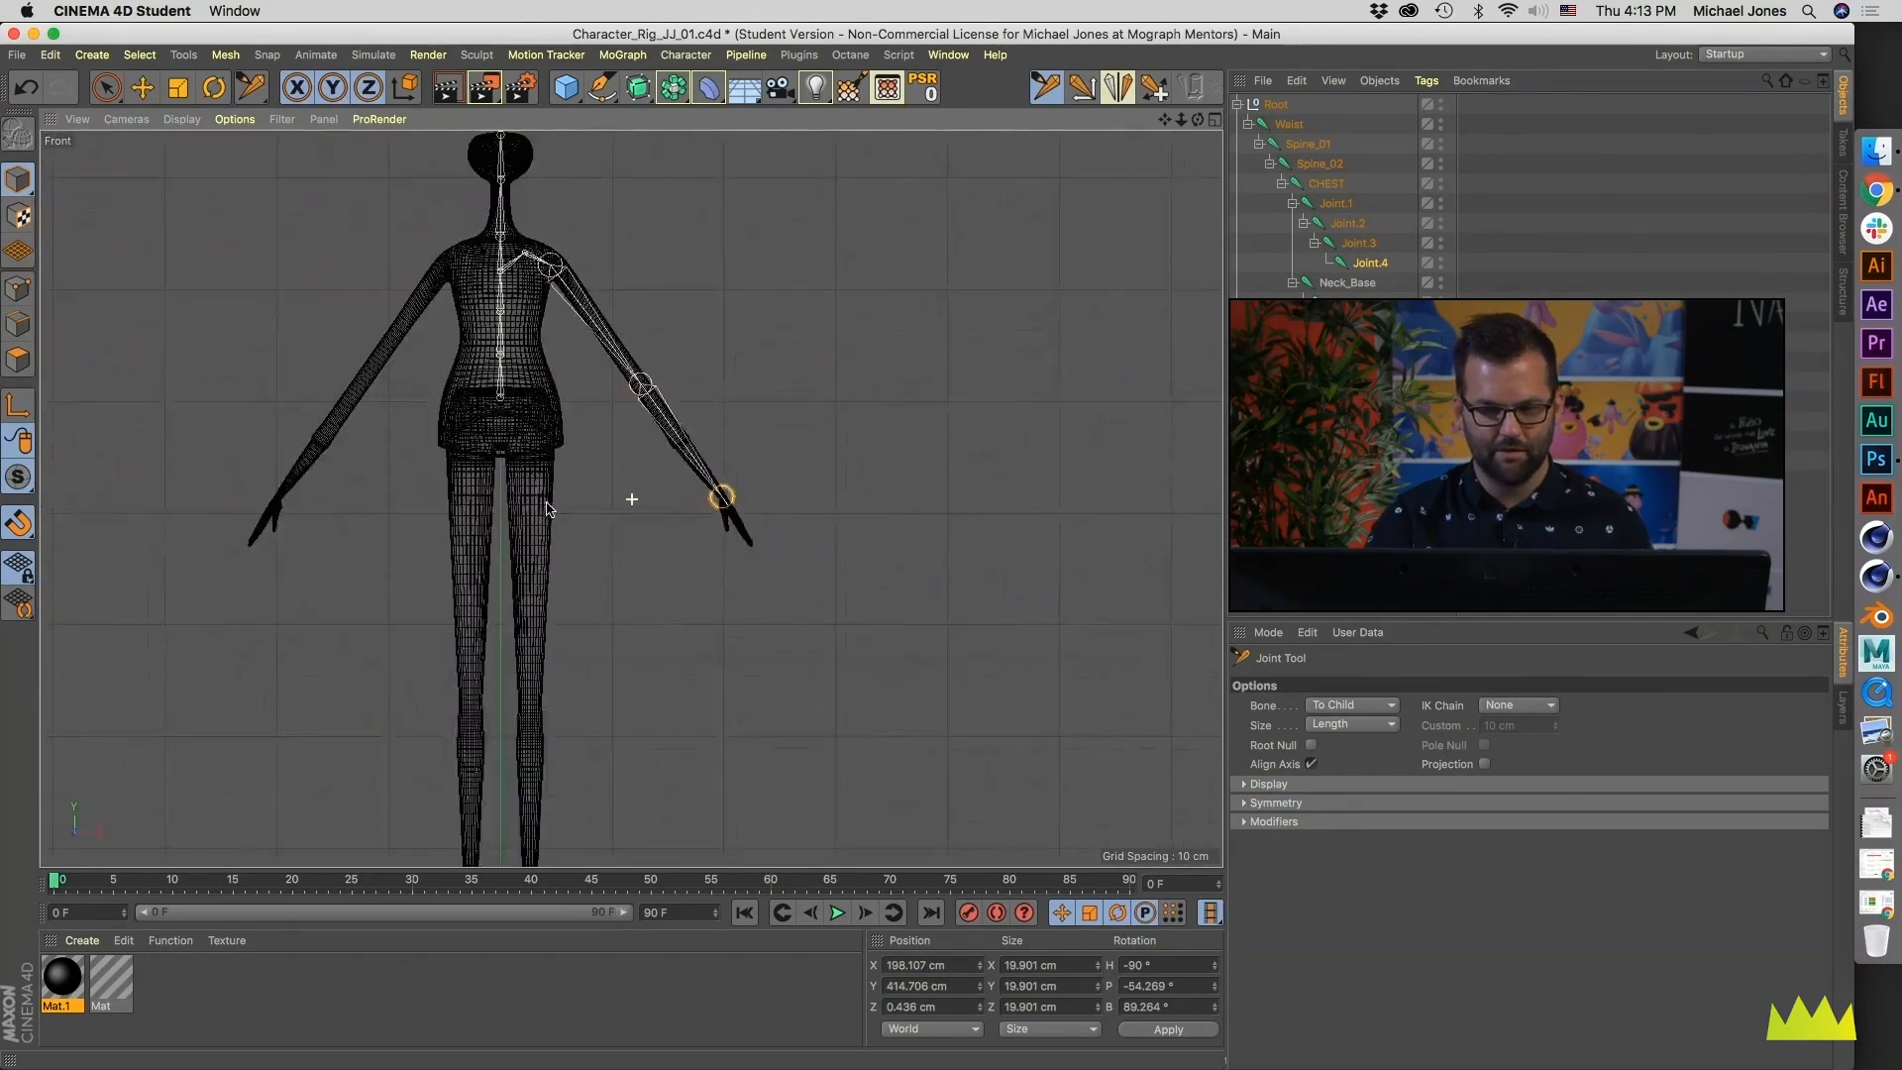
double_click(1338, 203)
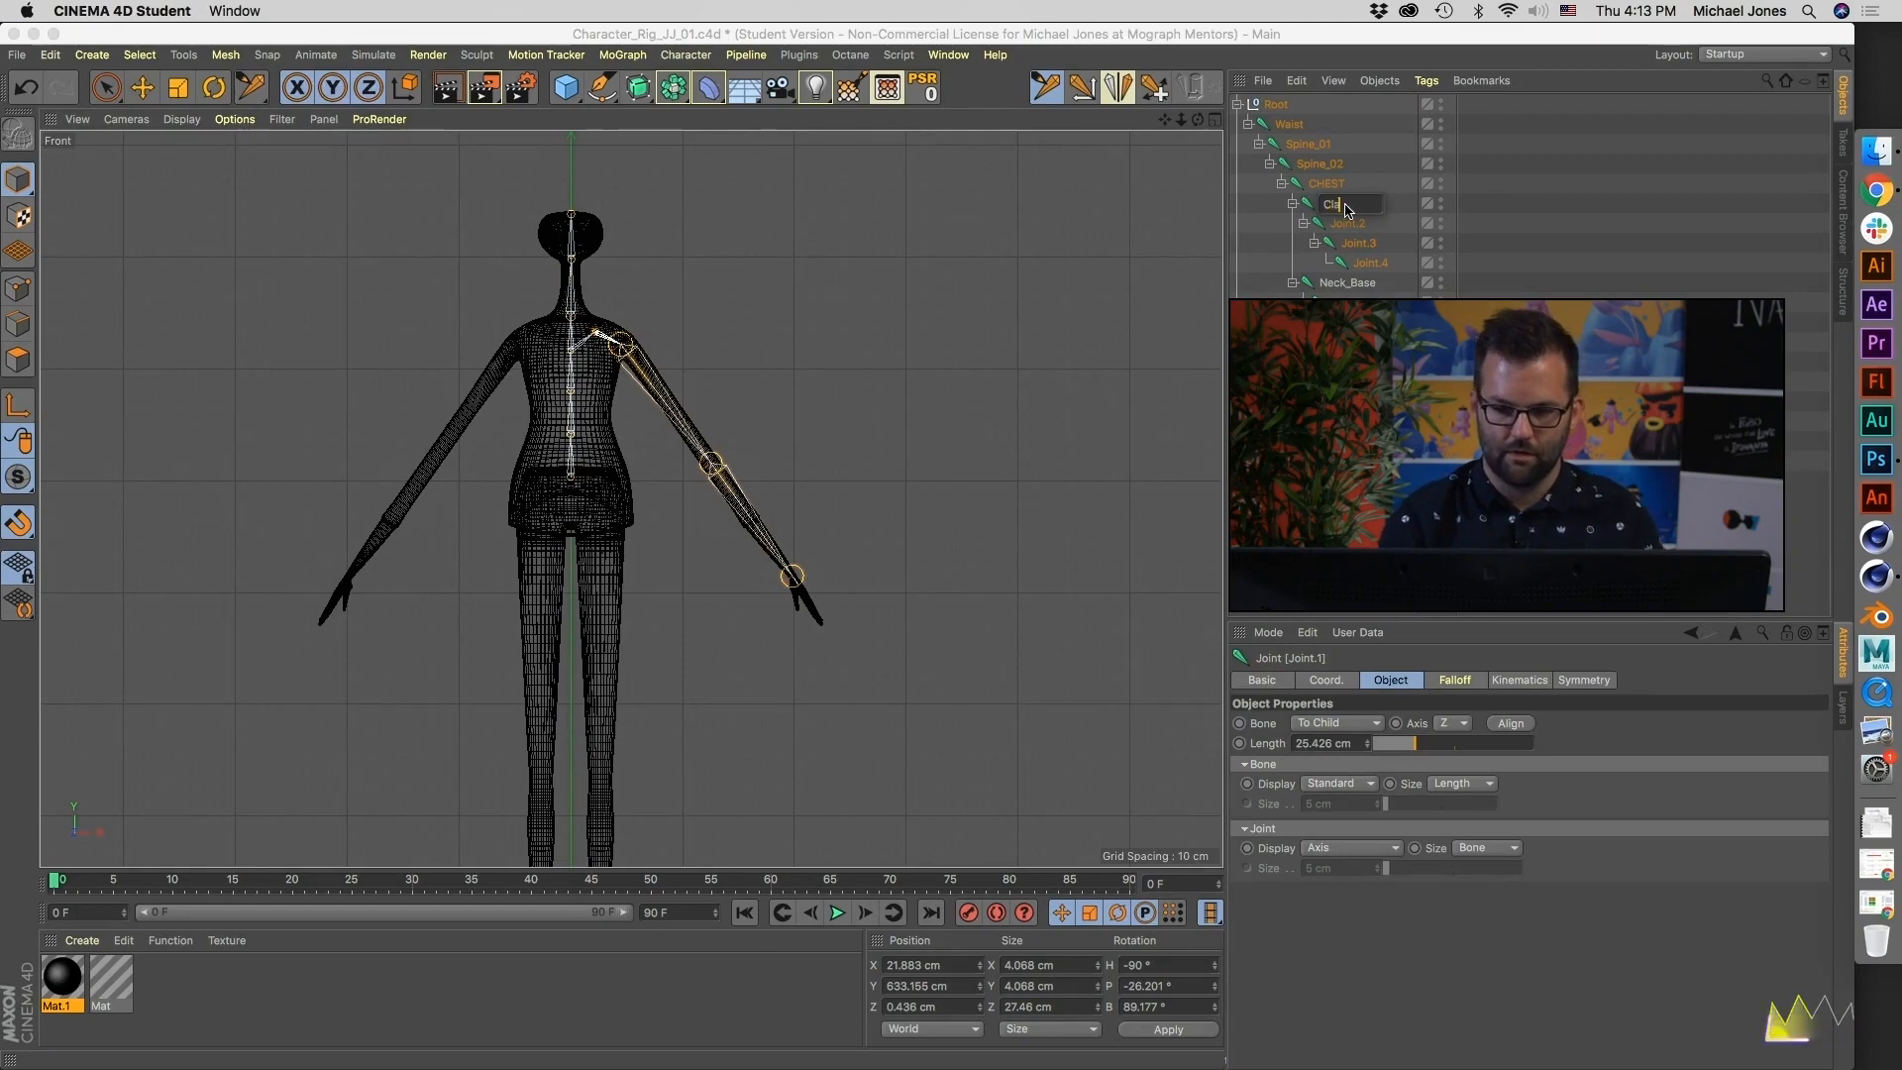
key("Return")
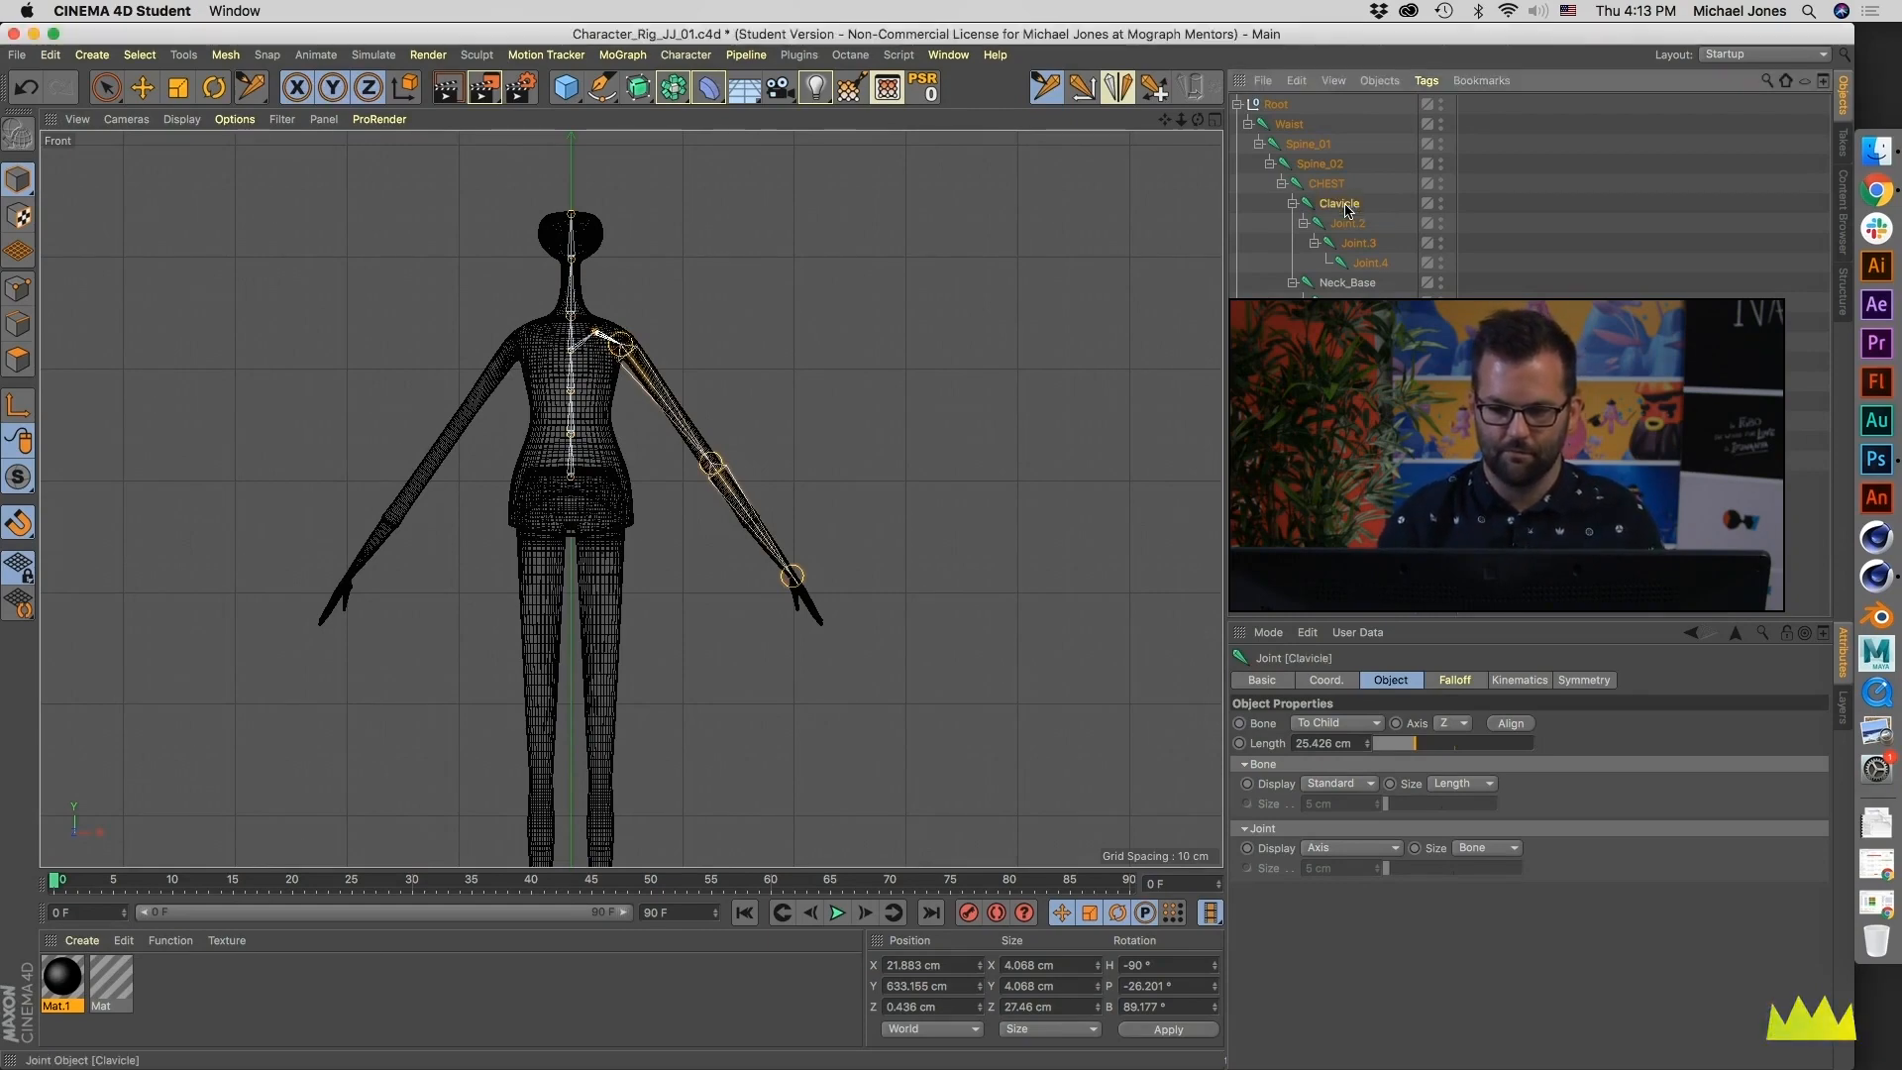
- Rename the next two joints below Clavicle as Shoulder and Elbow
key("Down")
key("o")
key("u")
key("l")
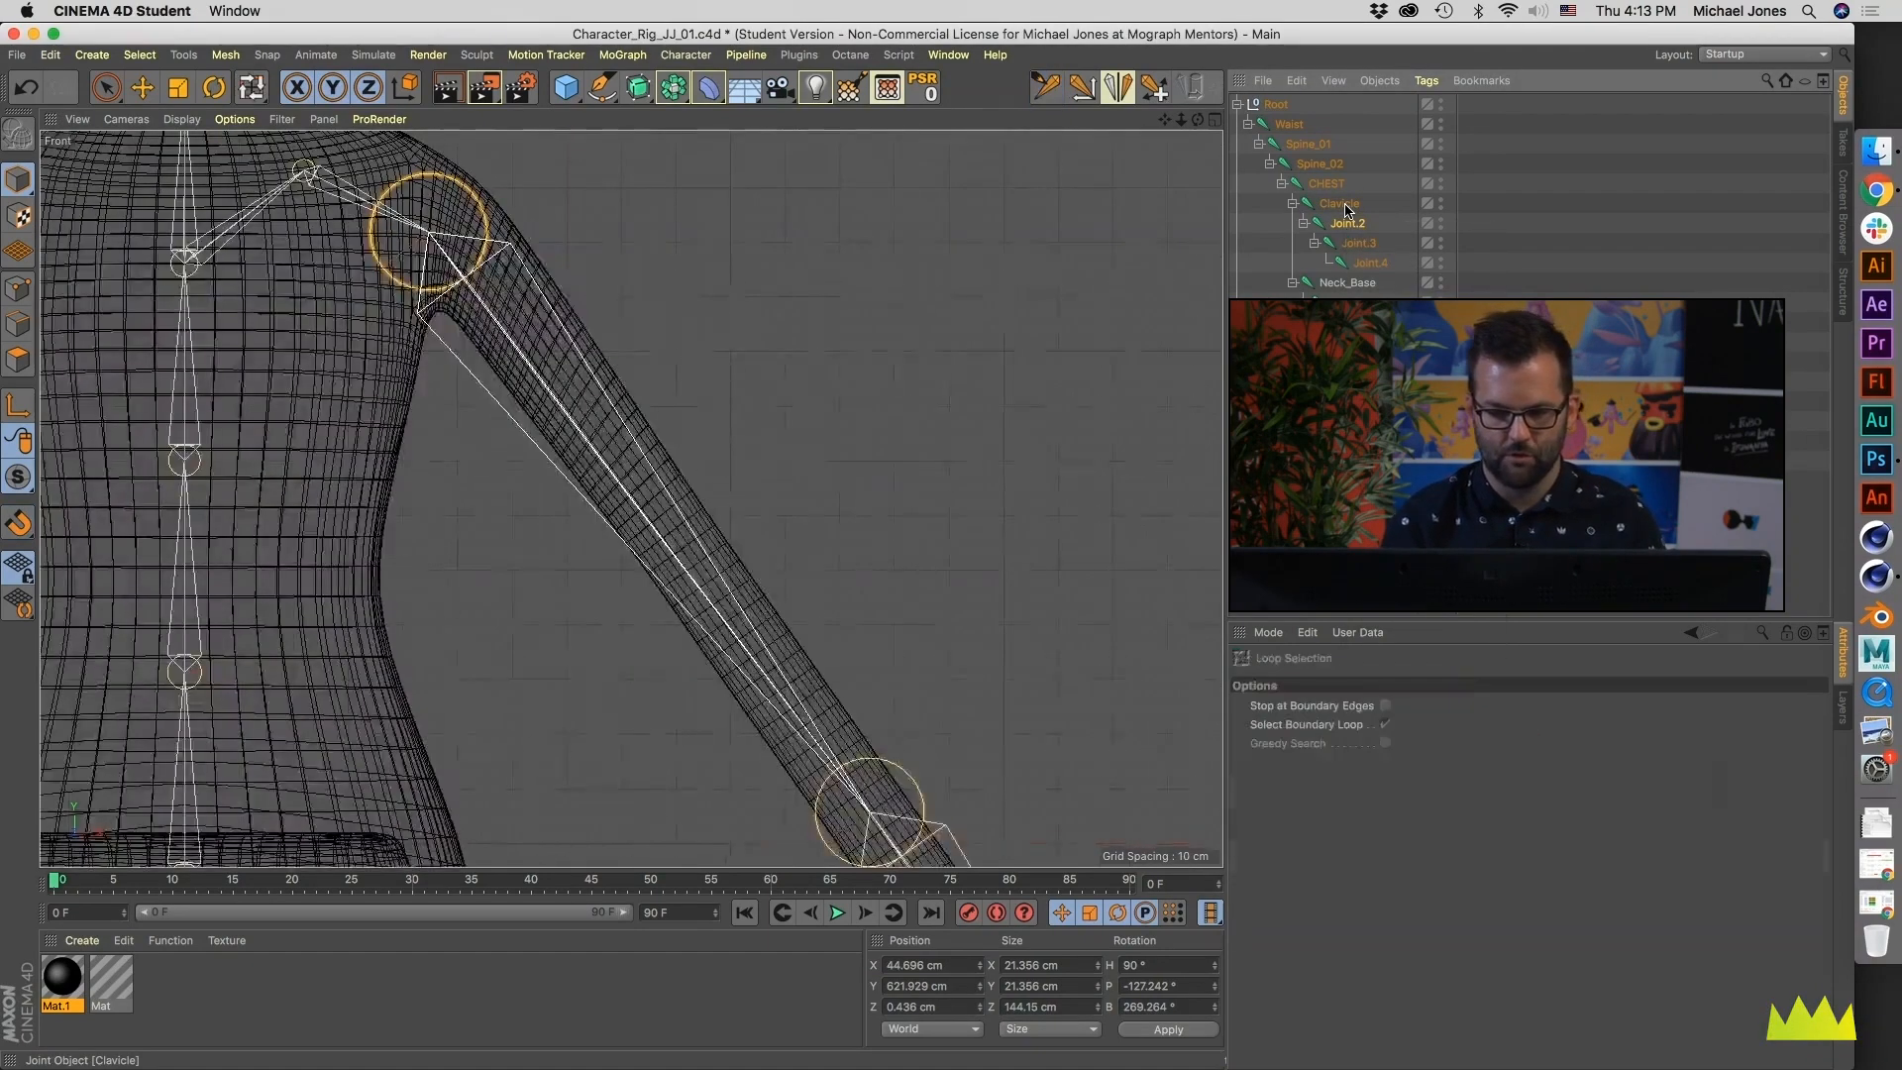
double_click(1351, 223)
type("Shoulder")
key("Tab")
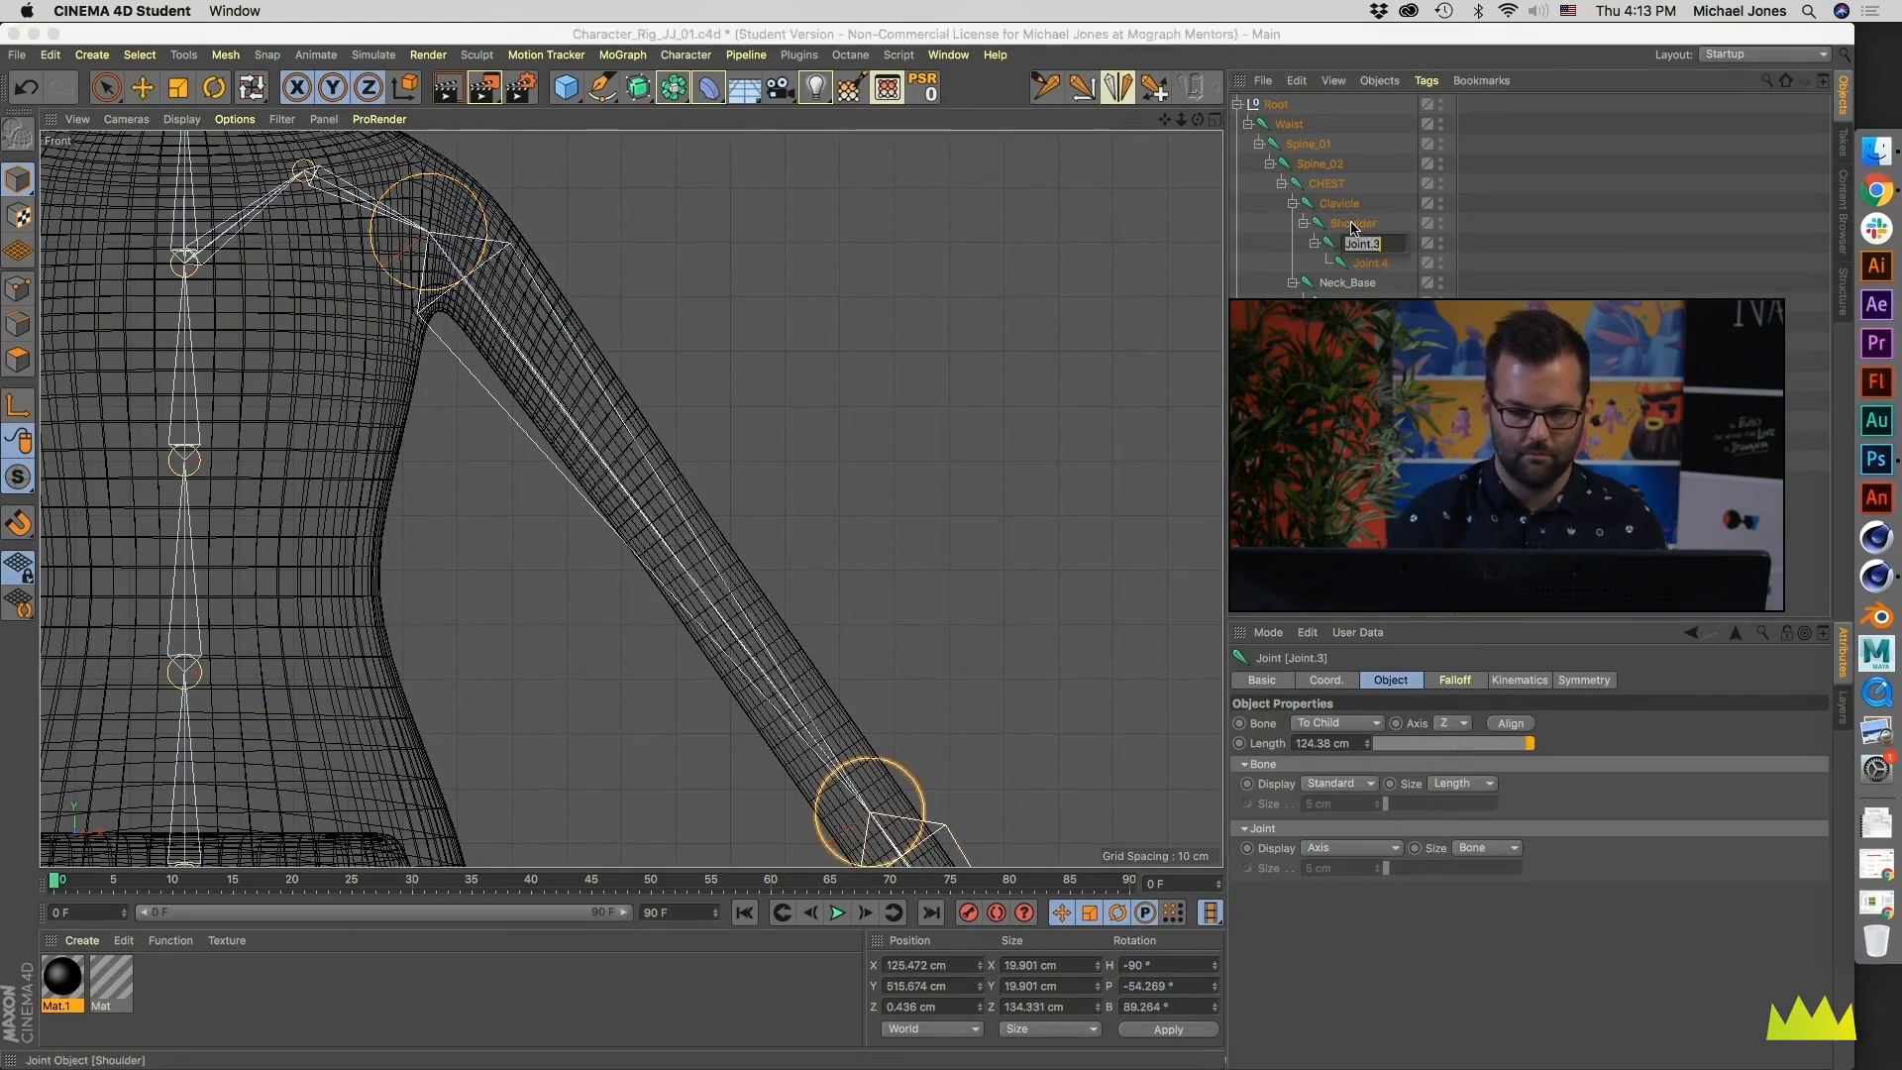
type("Elbow")
key("Tab")
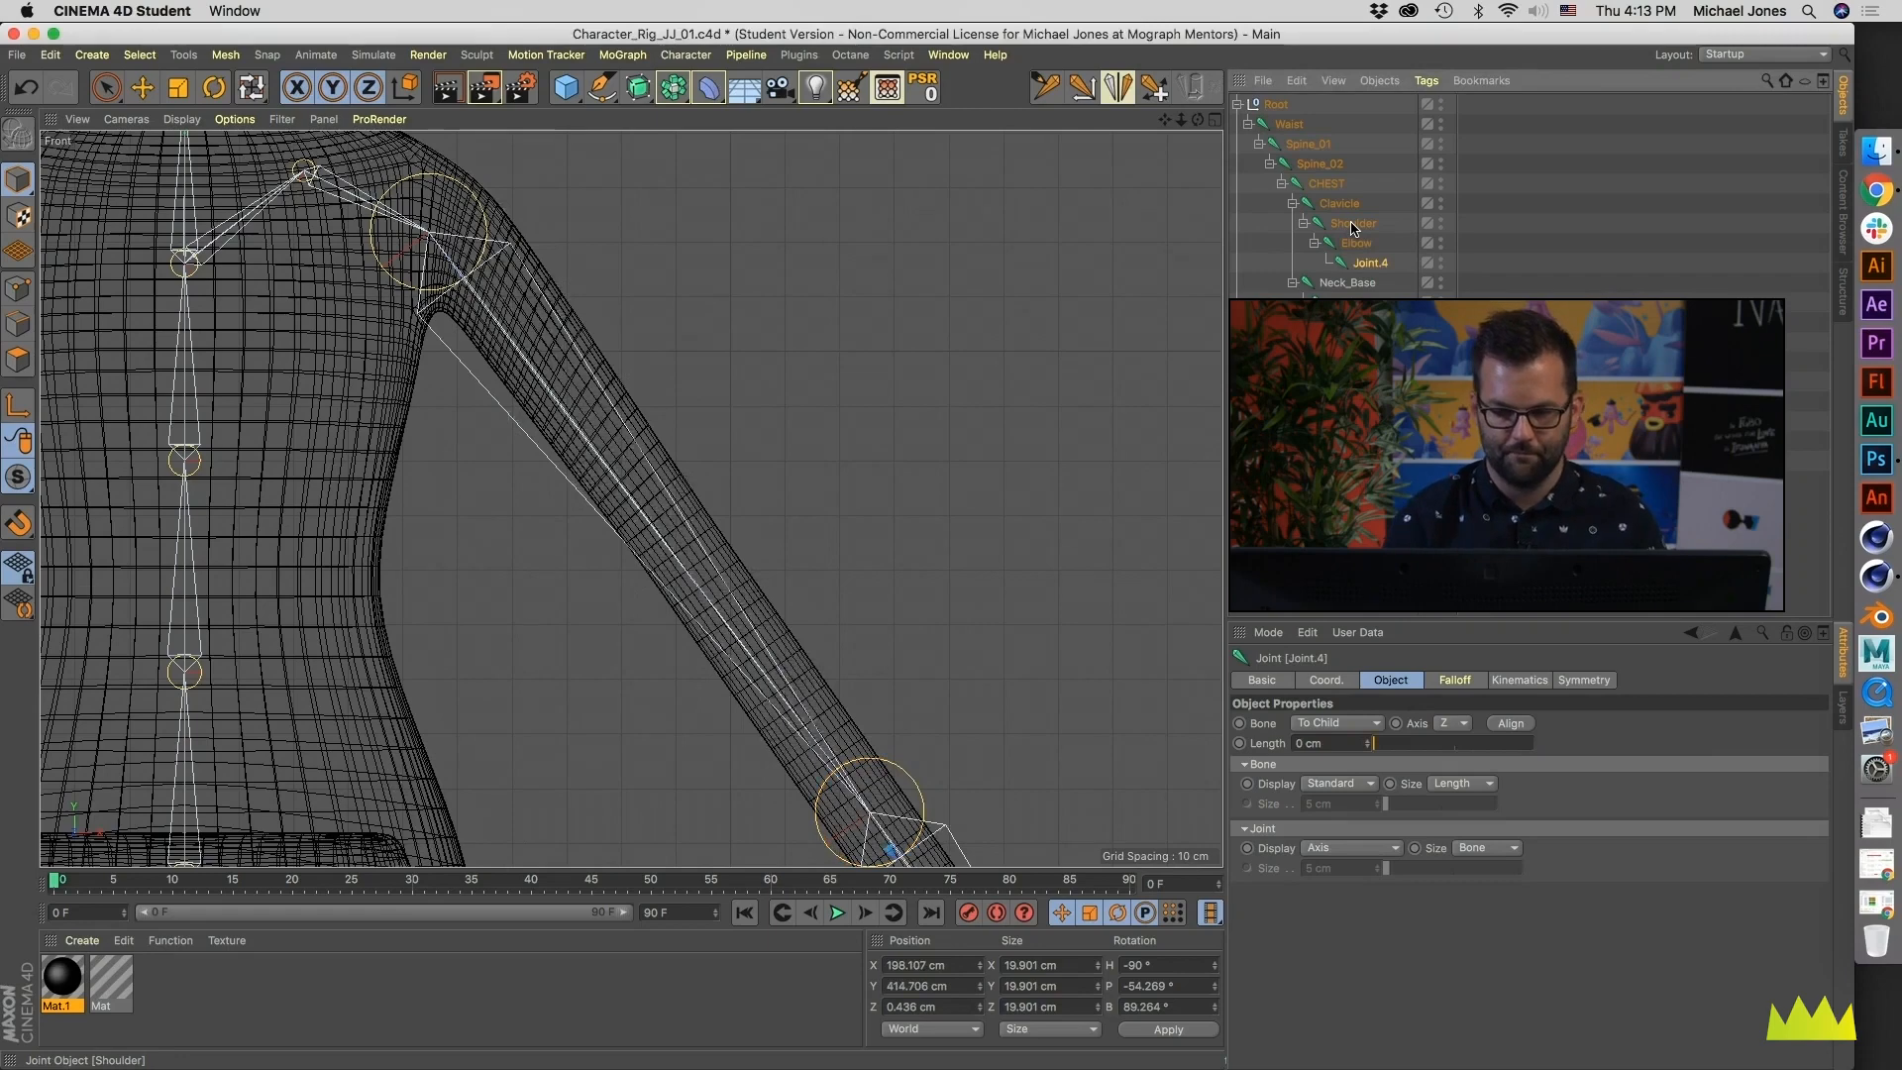
- Rename the joint below Elbow as Wrist
type("Wrist")
key("Return")
- Apply the prefix L_ and suffix _01 to the Clavicle, Shoulder, Elbow and Wrist joints with the Naming Tool
left_click(1339, 203, "shift")
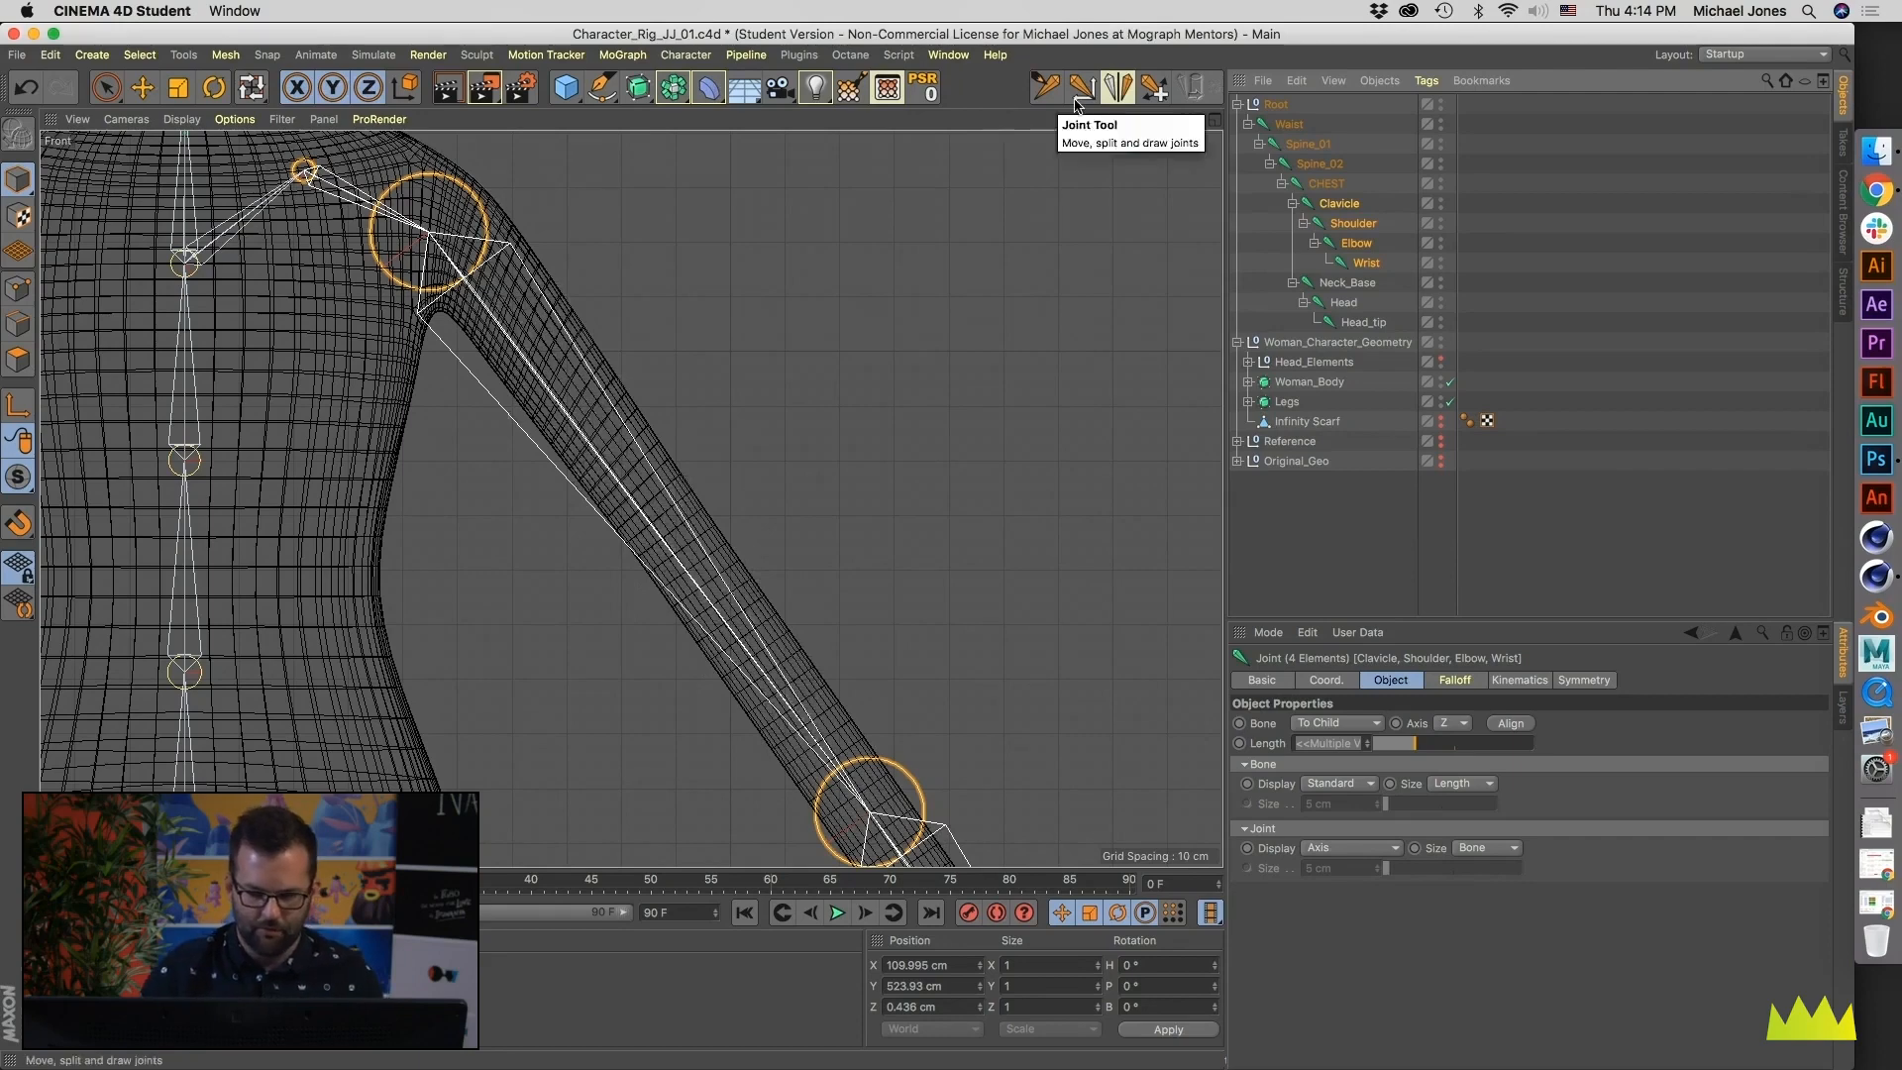
key("shift+c")
type("naming")
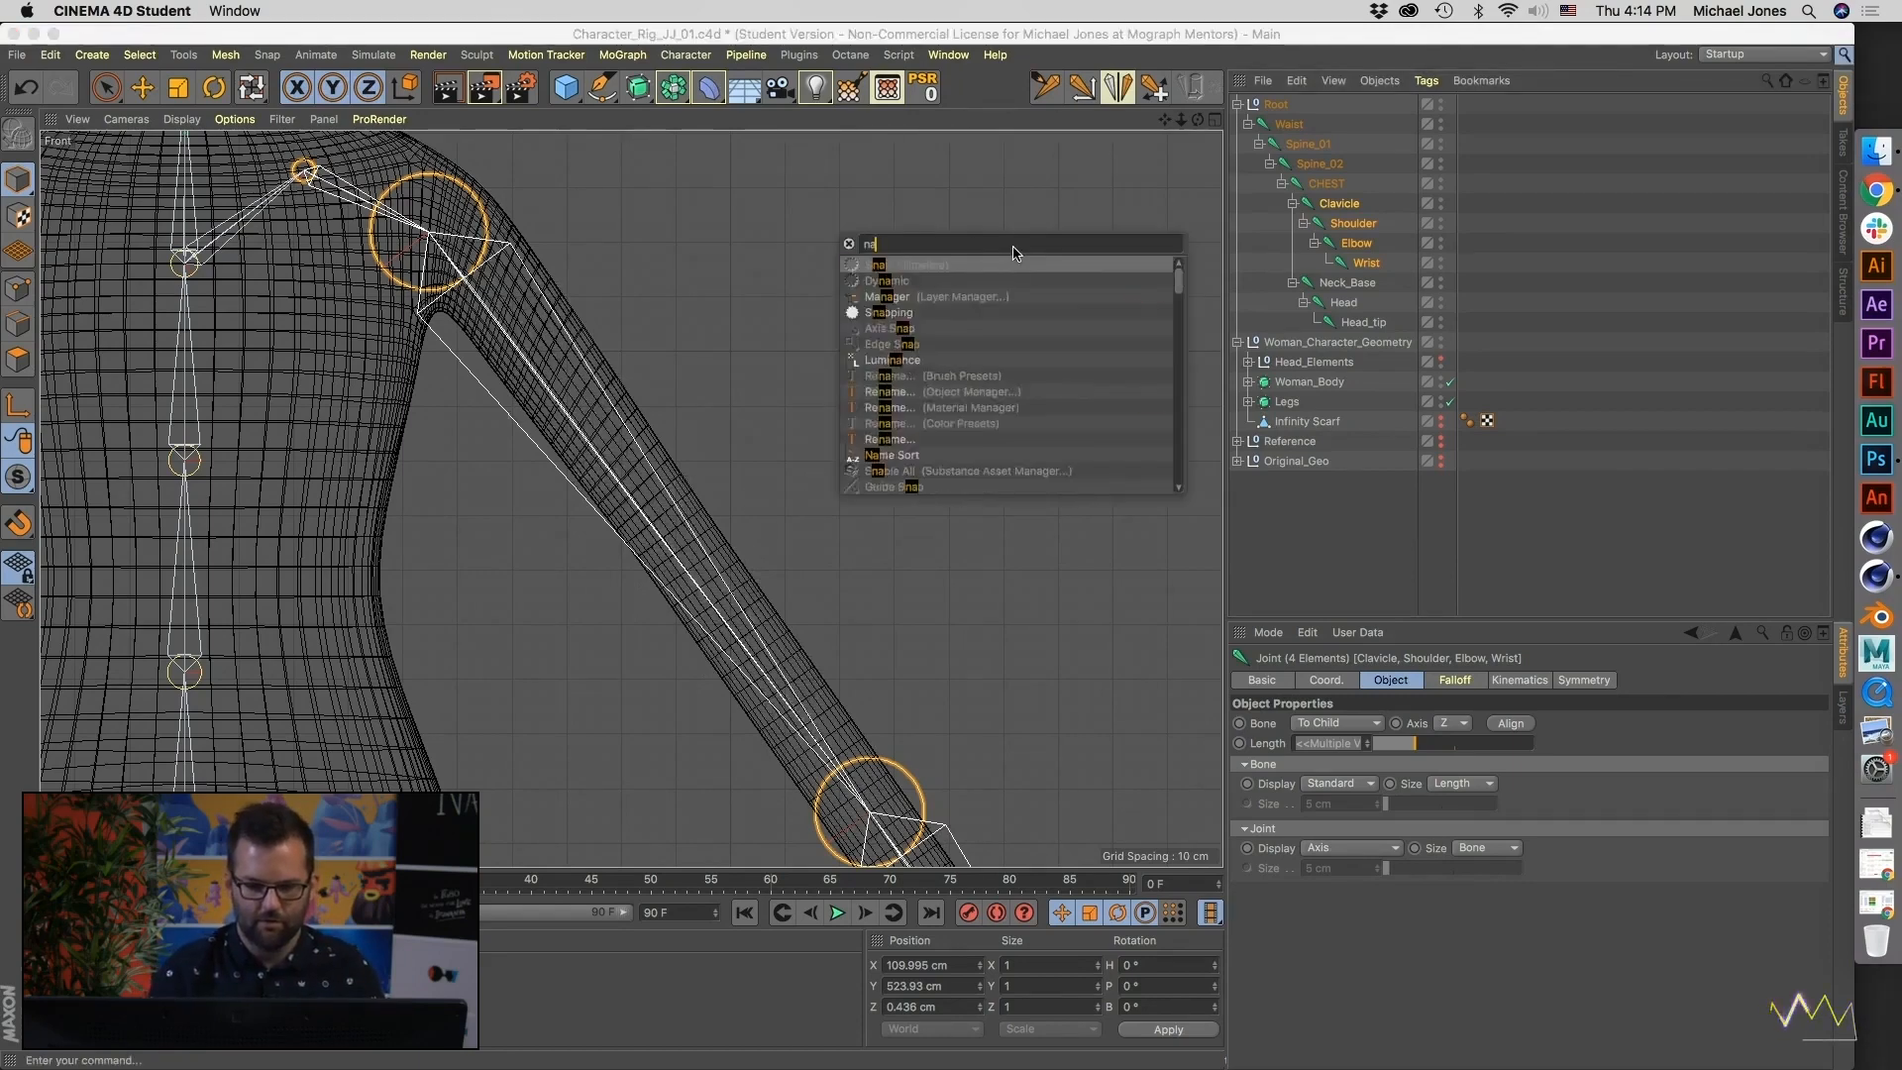
left_click_drag(883, 274, 947, 100)
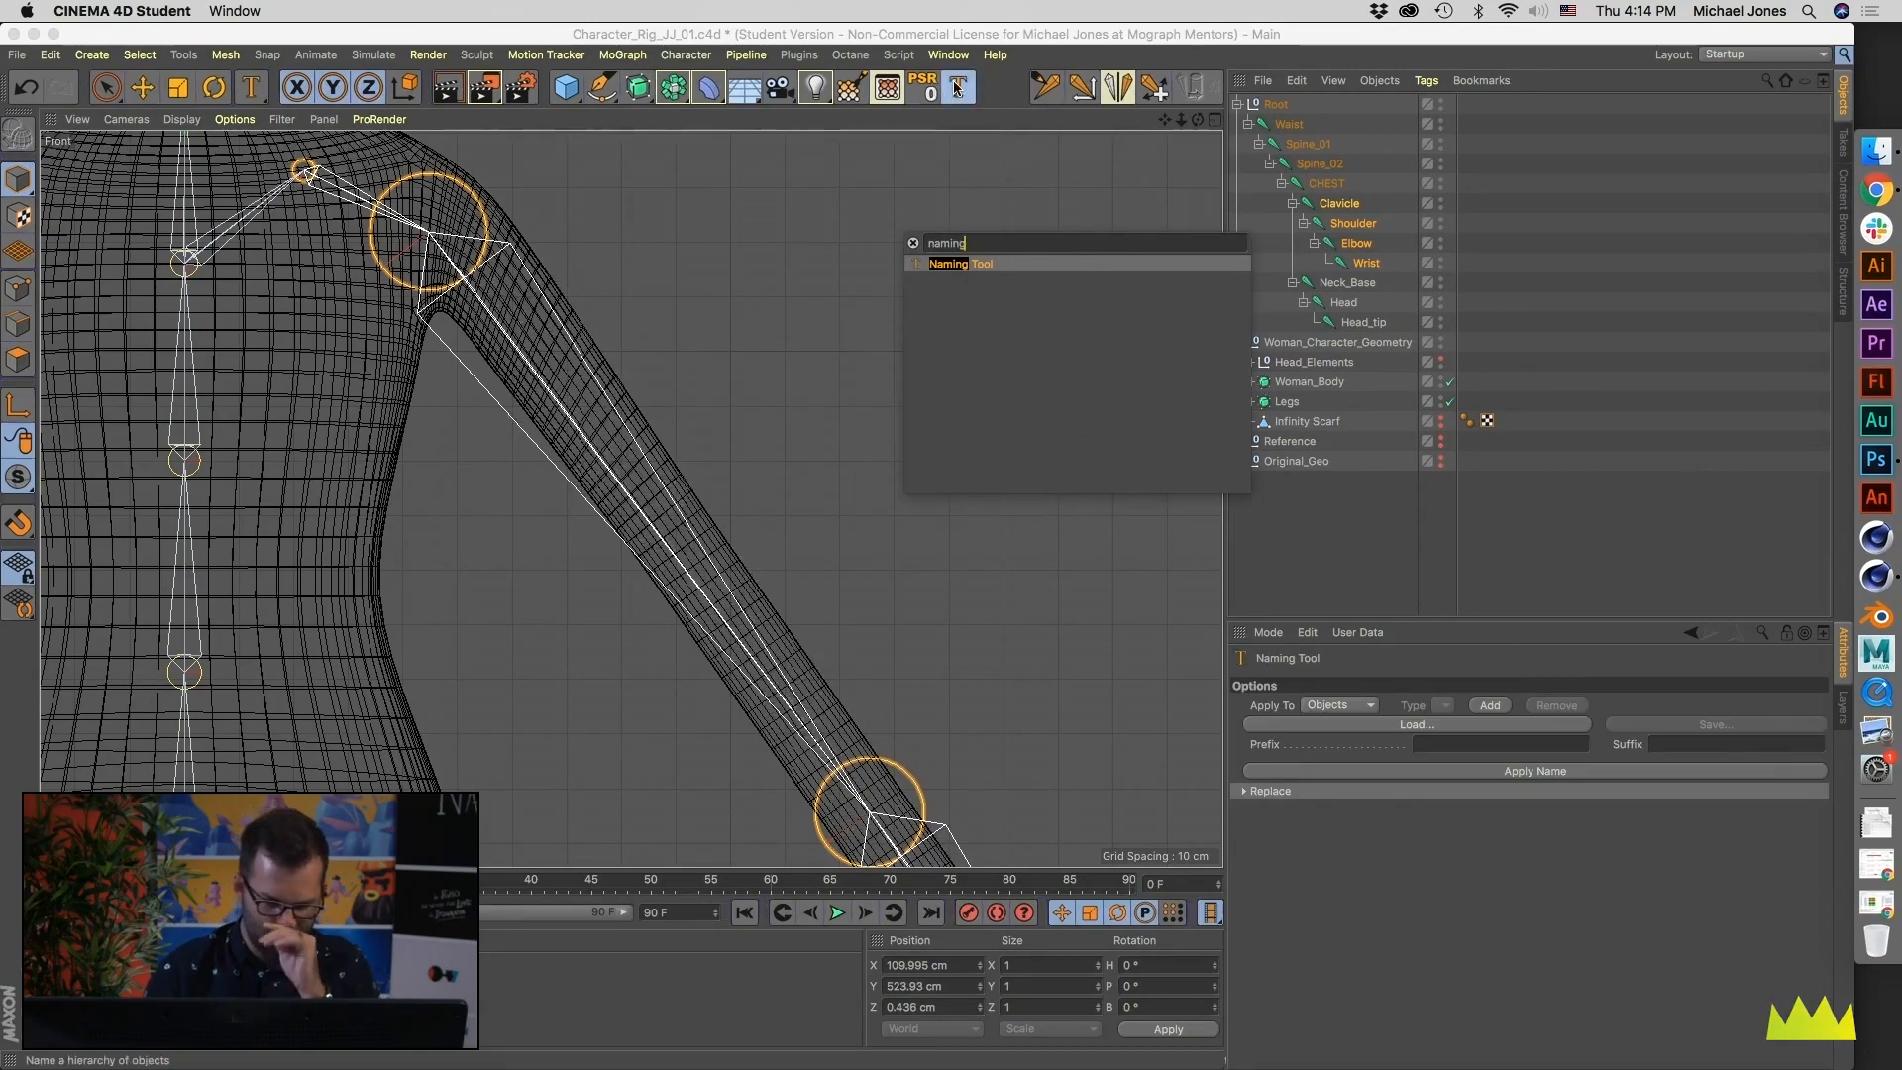
left_click(1246, 791)
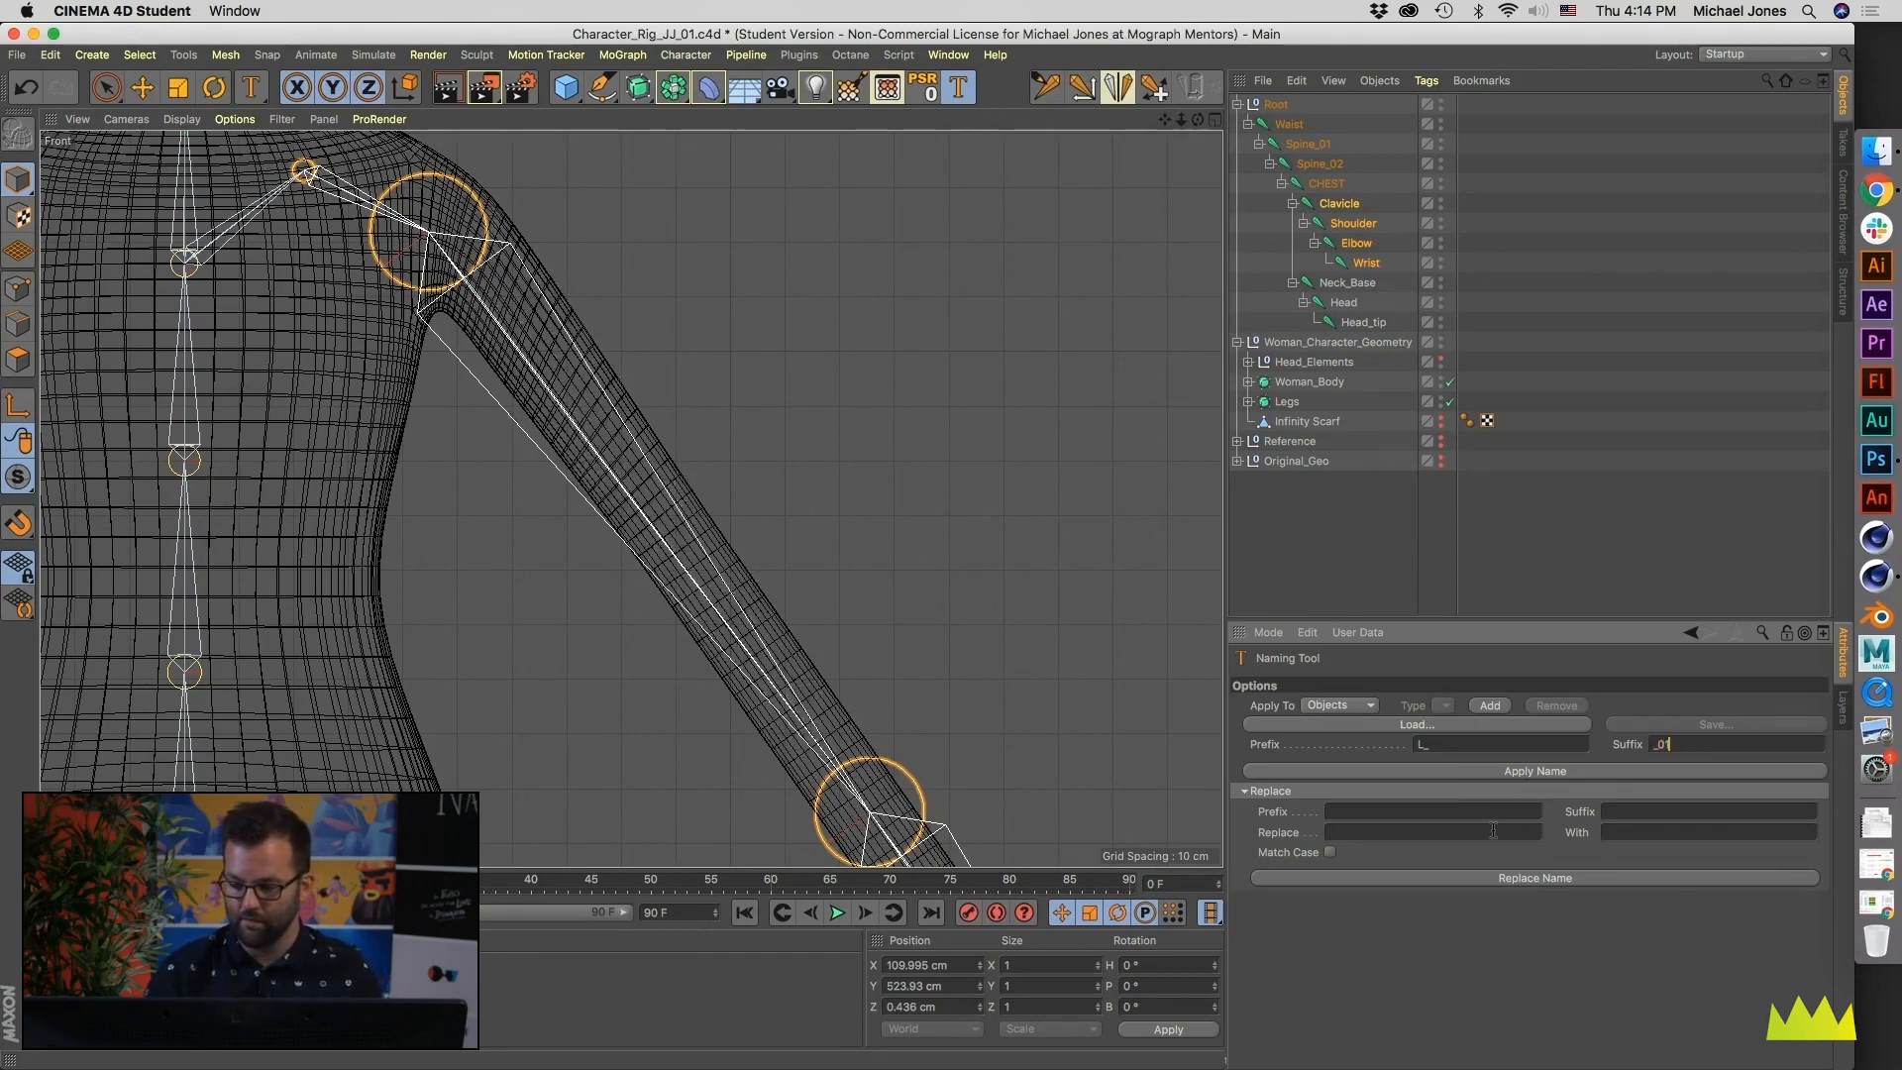
left_click(1511, 771)
left_click(1519, 775)
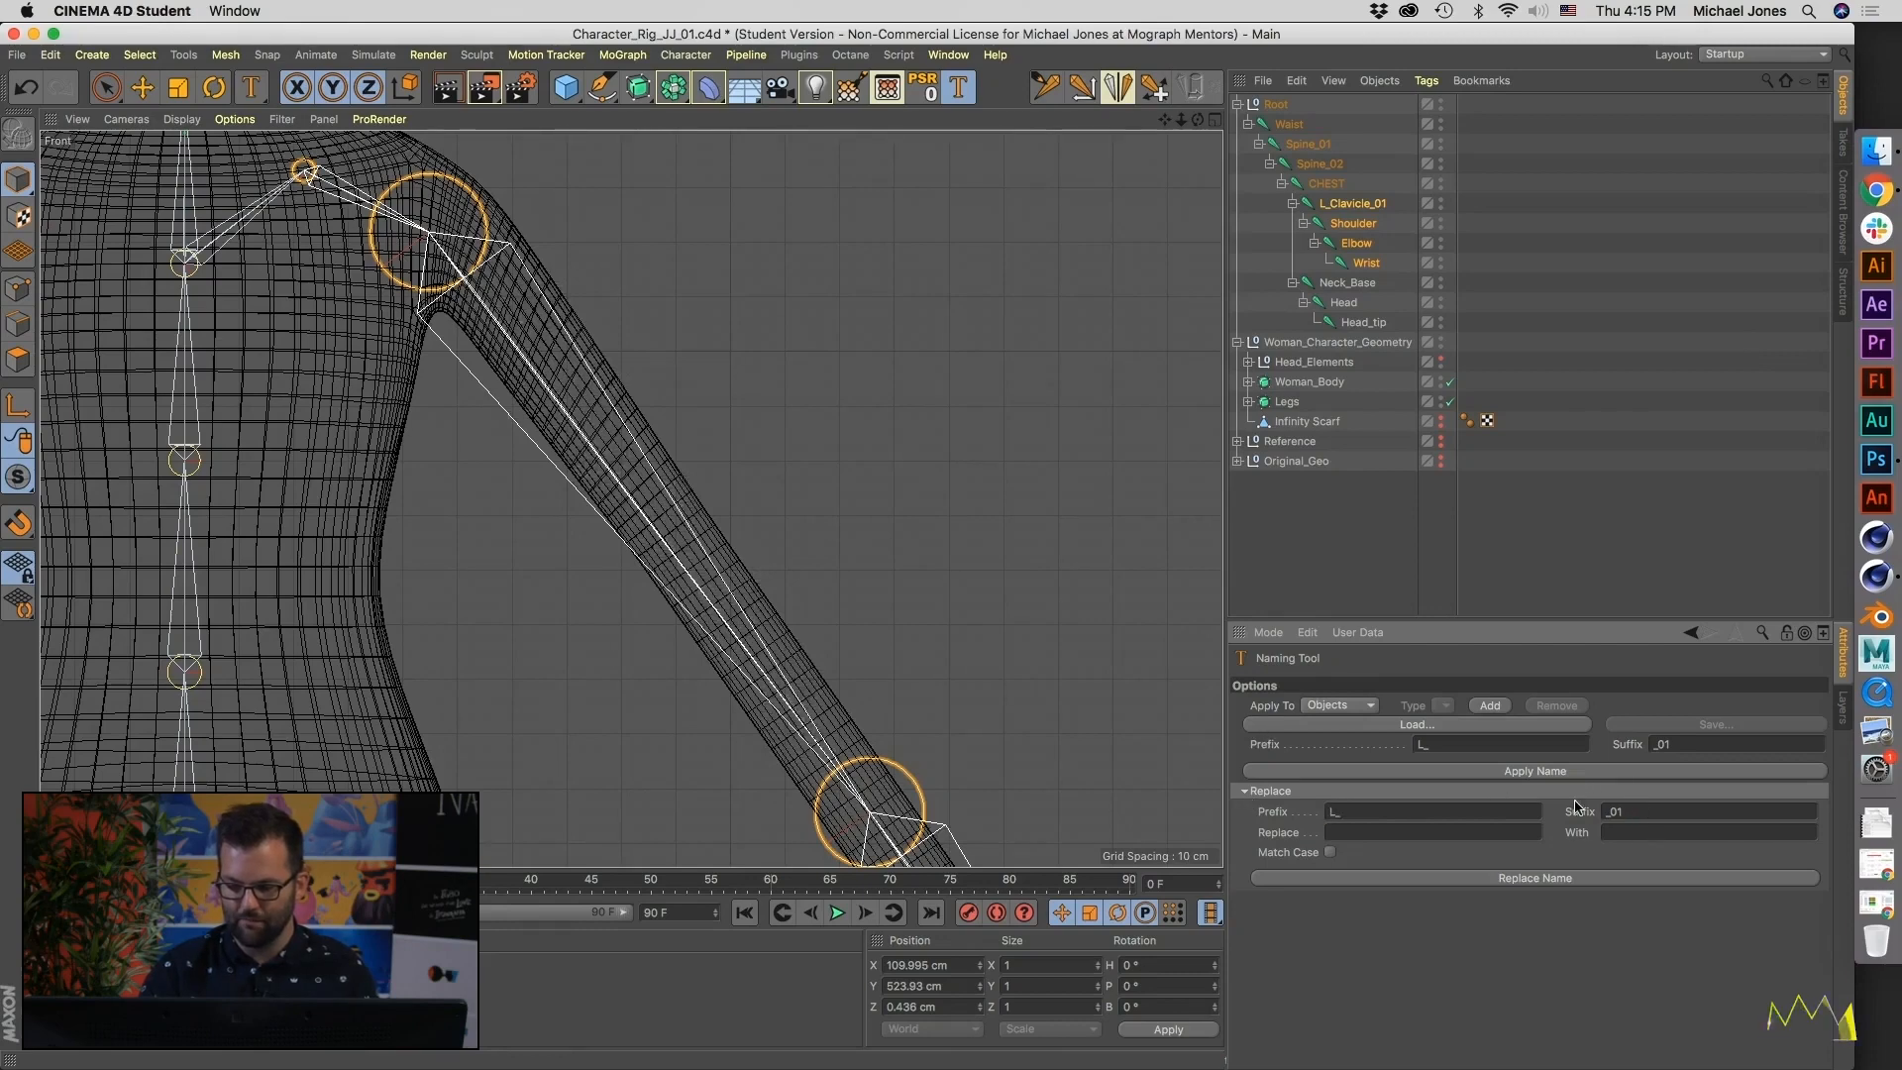
left_click(1507, 879)
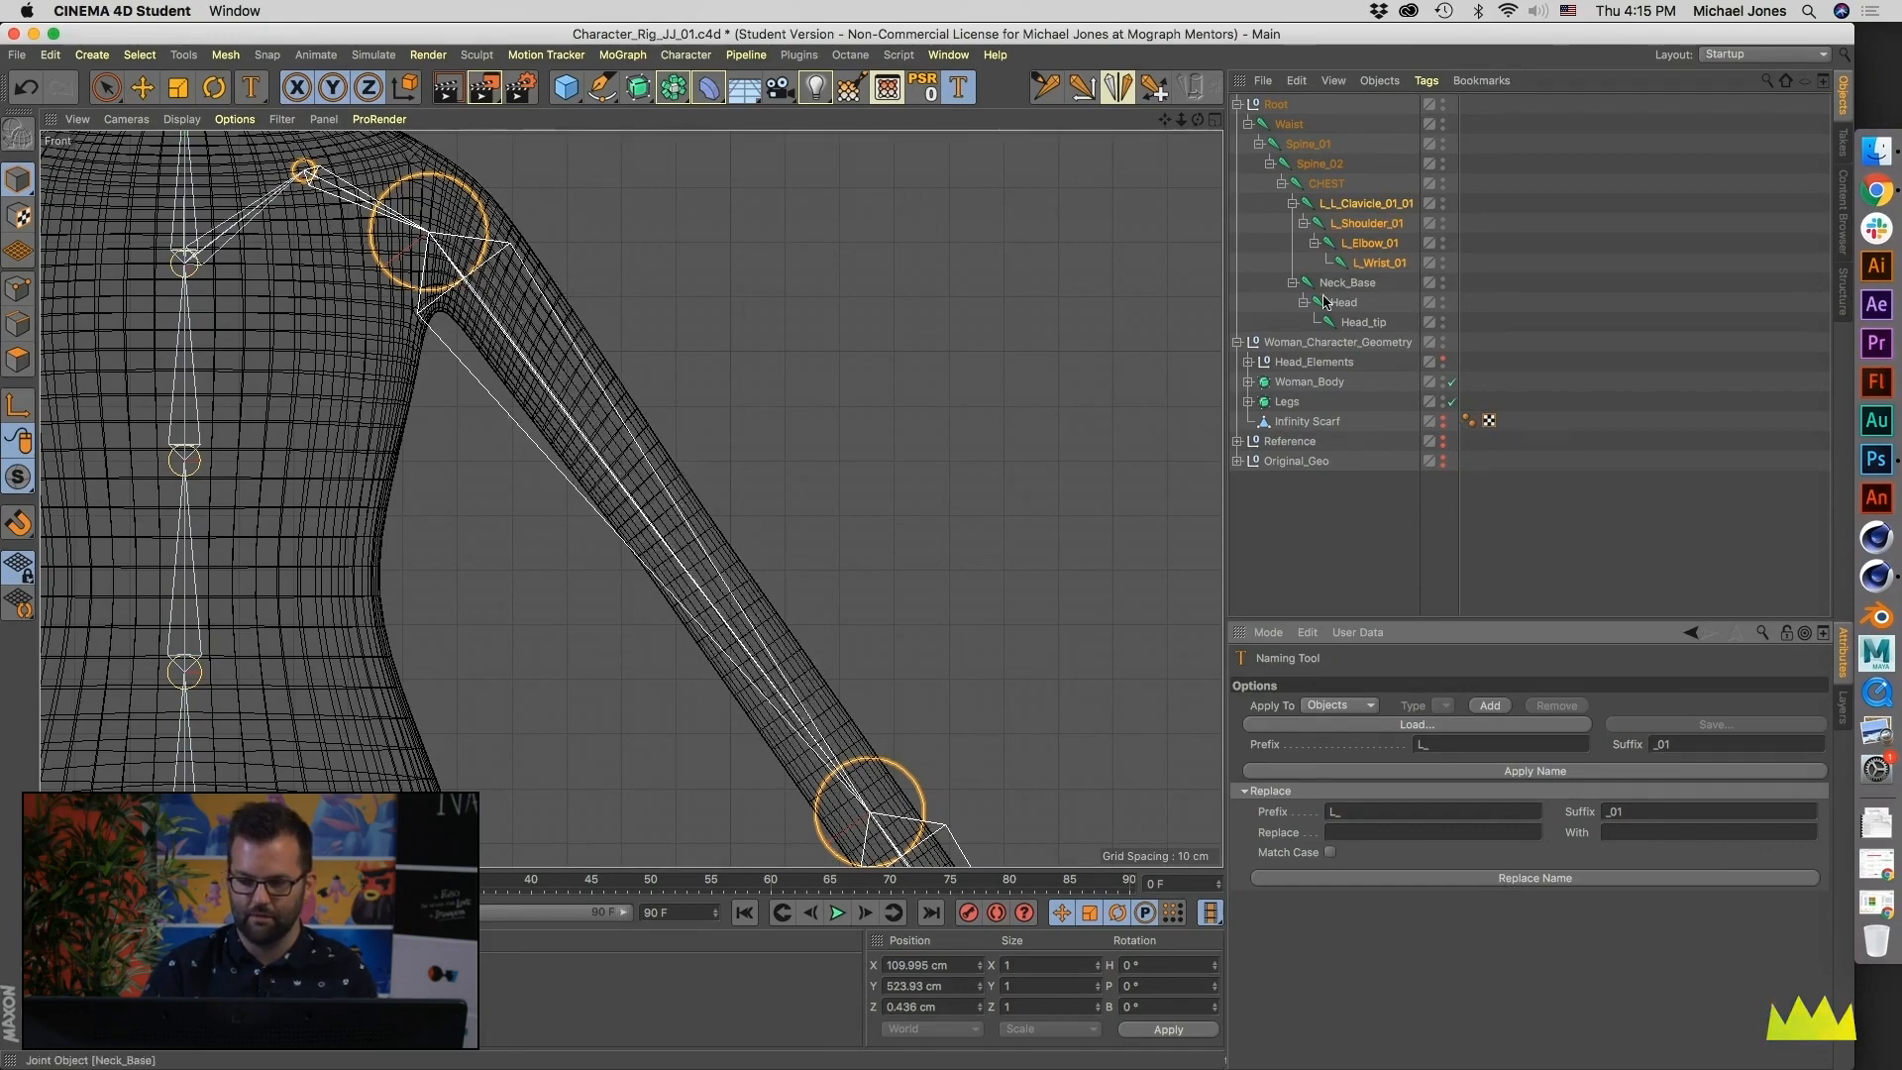
- Correct the doubled prefix and suffix on the clavicle joint by renaming it L_Clavicle_01
double_click(1343, 204)
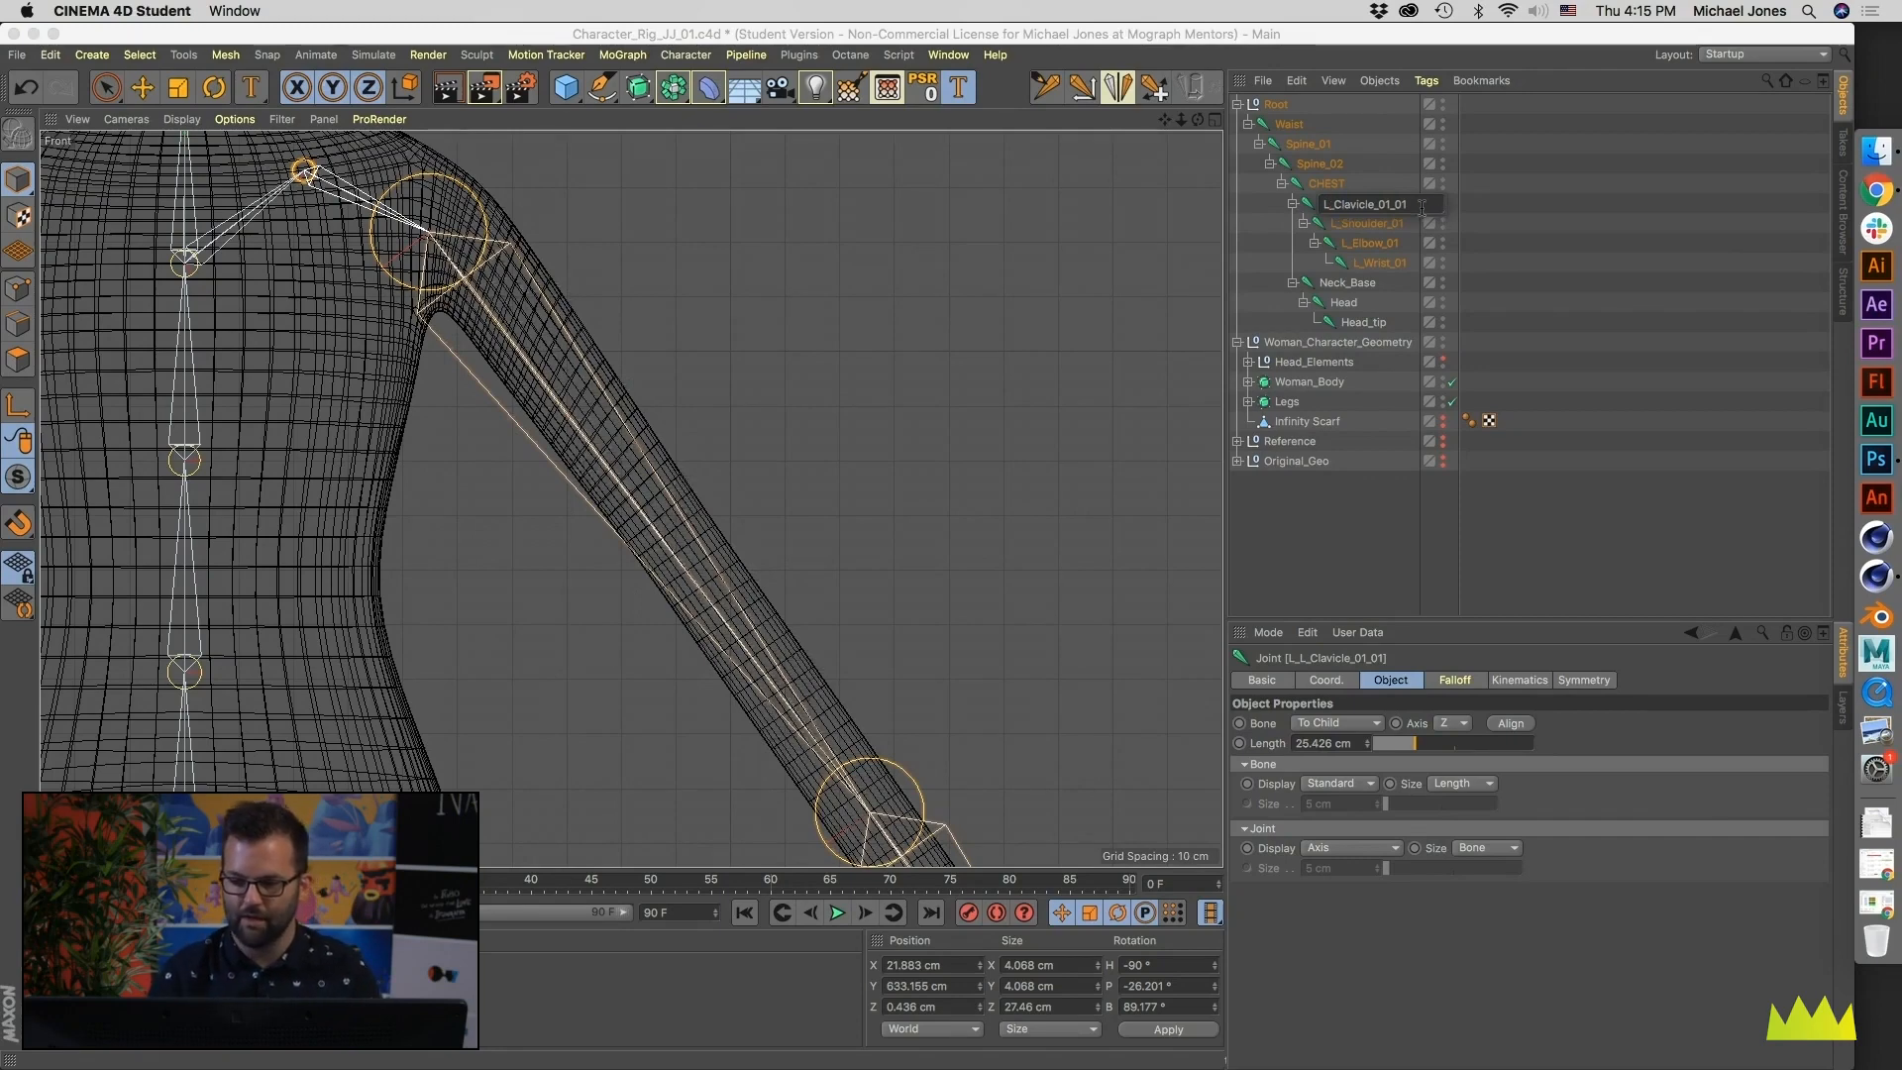
left_click(1403, 265)
left_click(1351, 205)
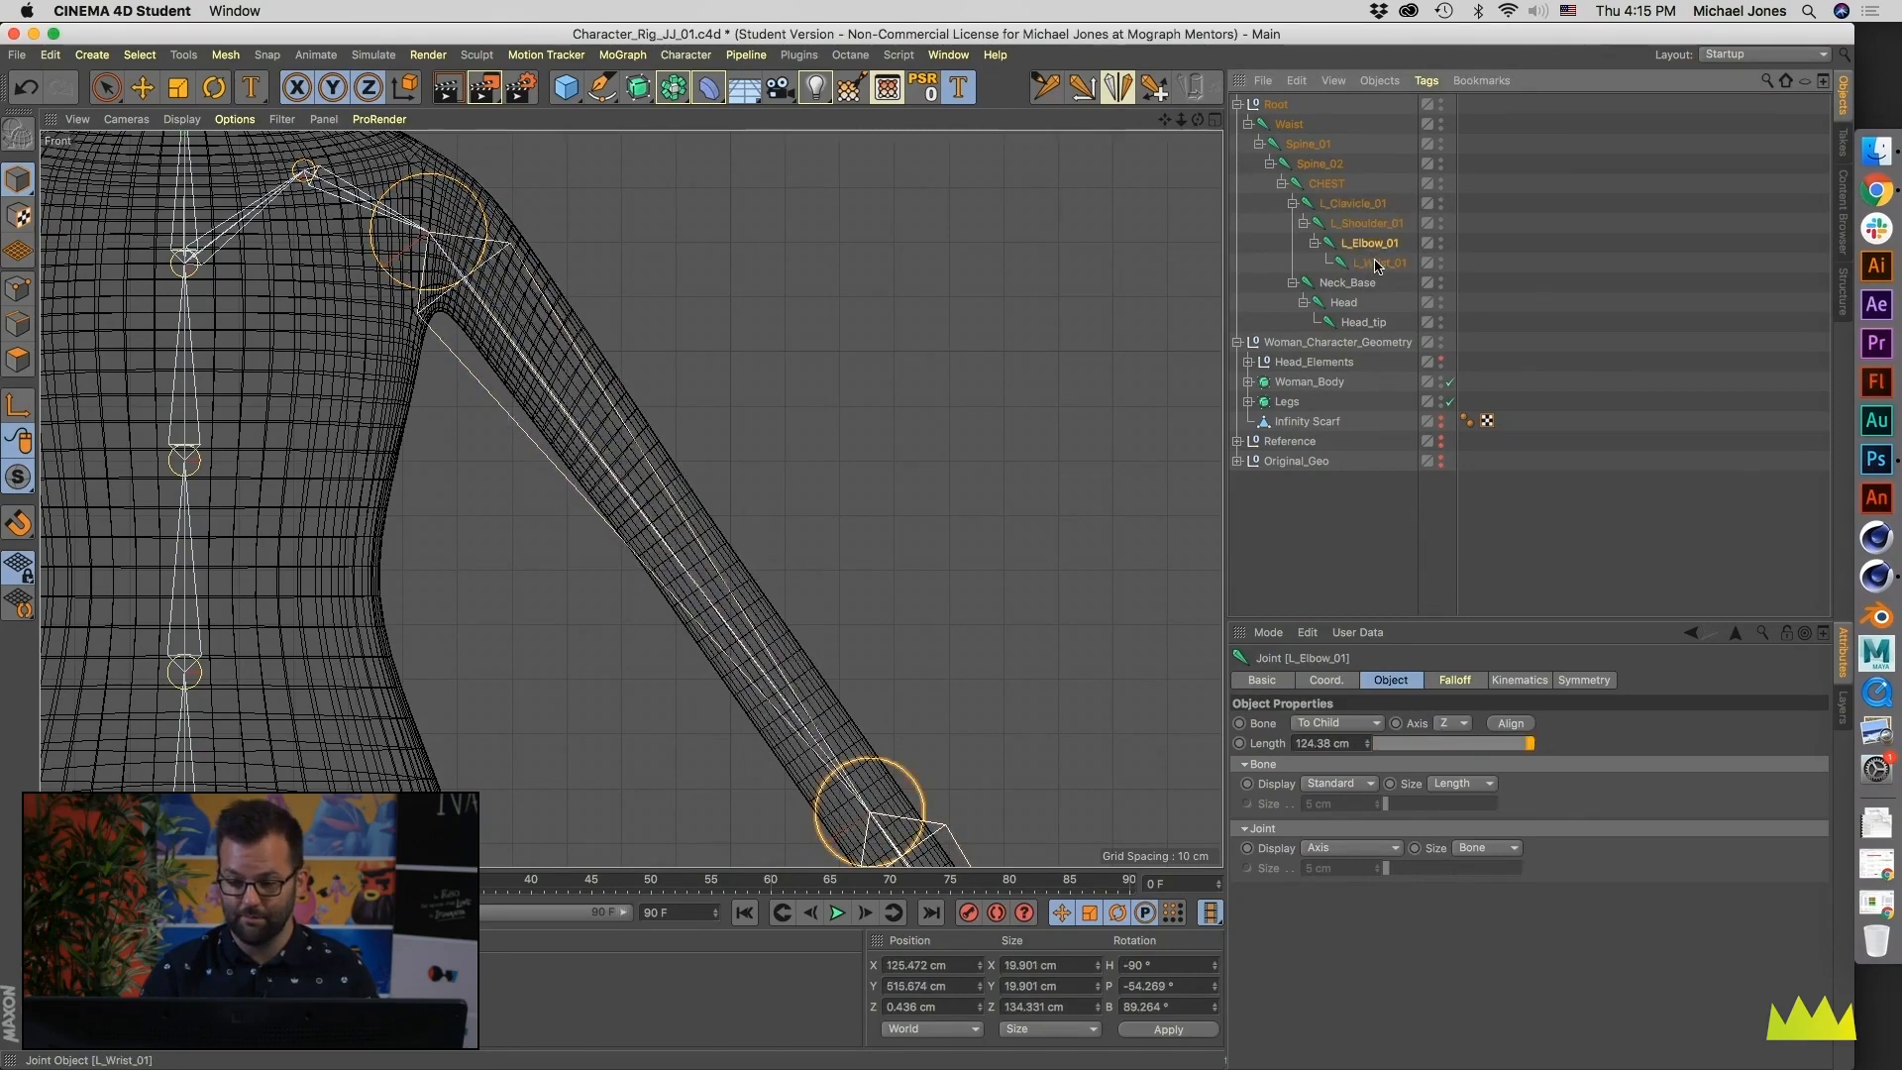
- Under L_Wrist_01, add a thumb base joint in the Right view at Y about 404, Z about -12 cm
right_click_drag(1015, 387, 758, 432, "alt")
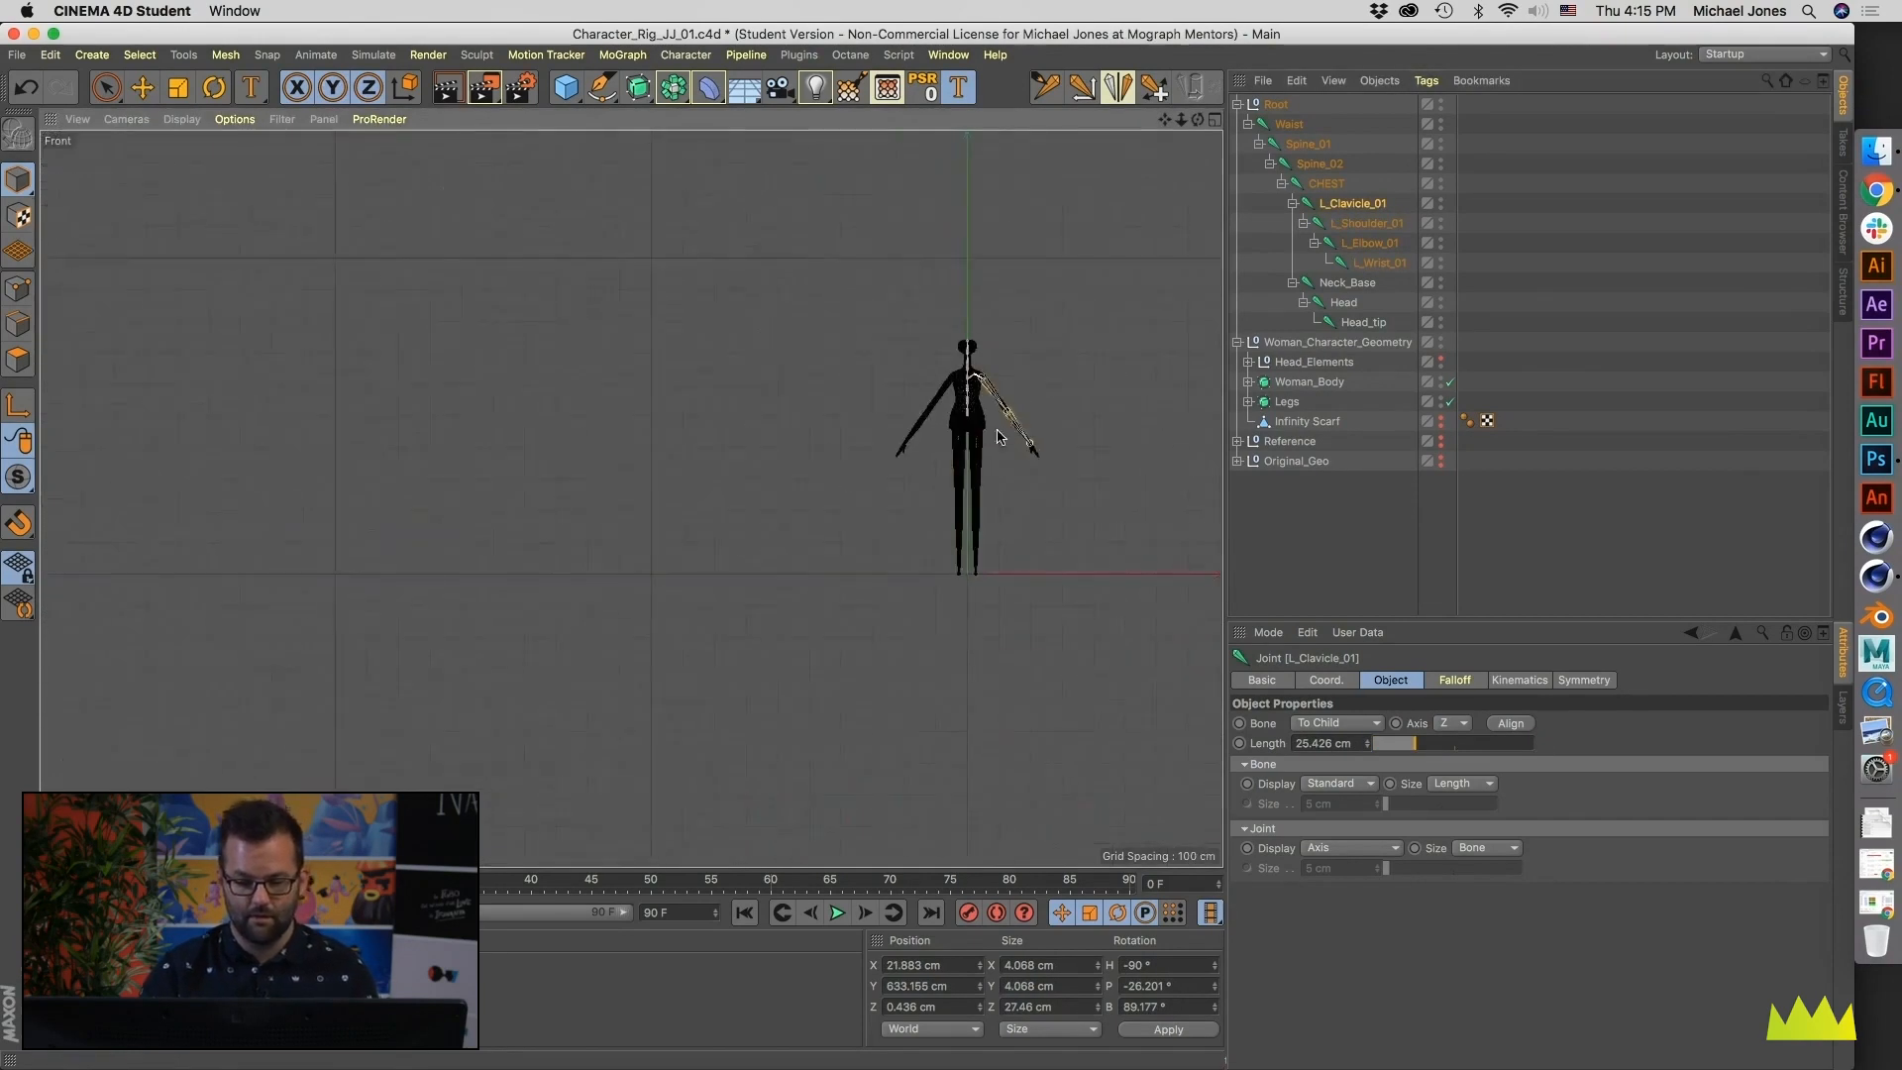
right_click_drag(1012, 434, 1146, 413, "alt")
middle_click_drag(1008, 361, 931, 423, "alt")
right_click_drag(932, 423, 1008, 423, "alt")
middle_click_drag(1009, 423, 828, 346, "alt")
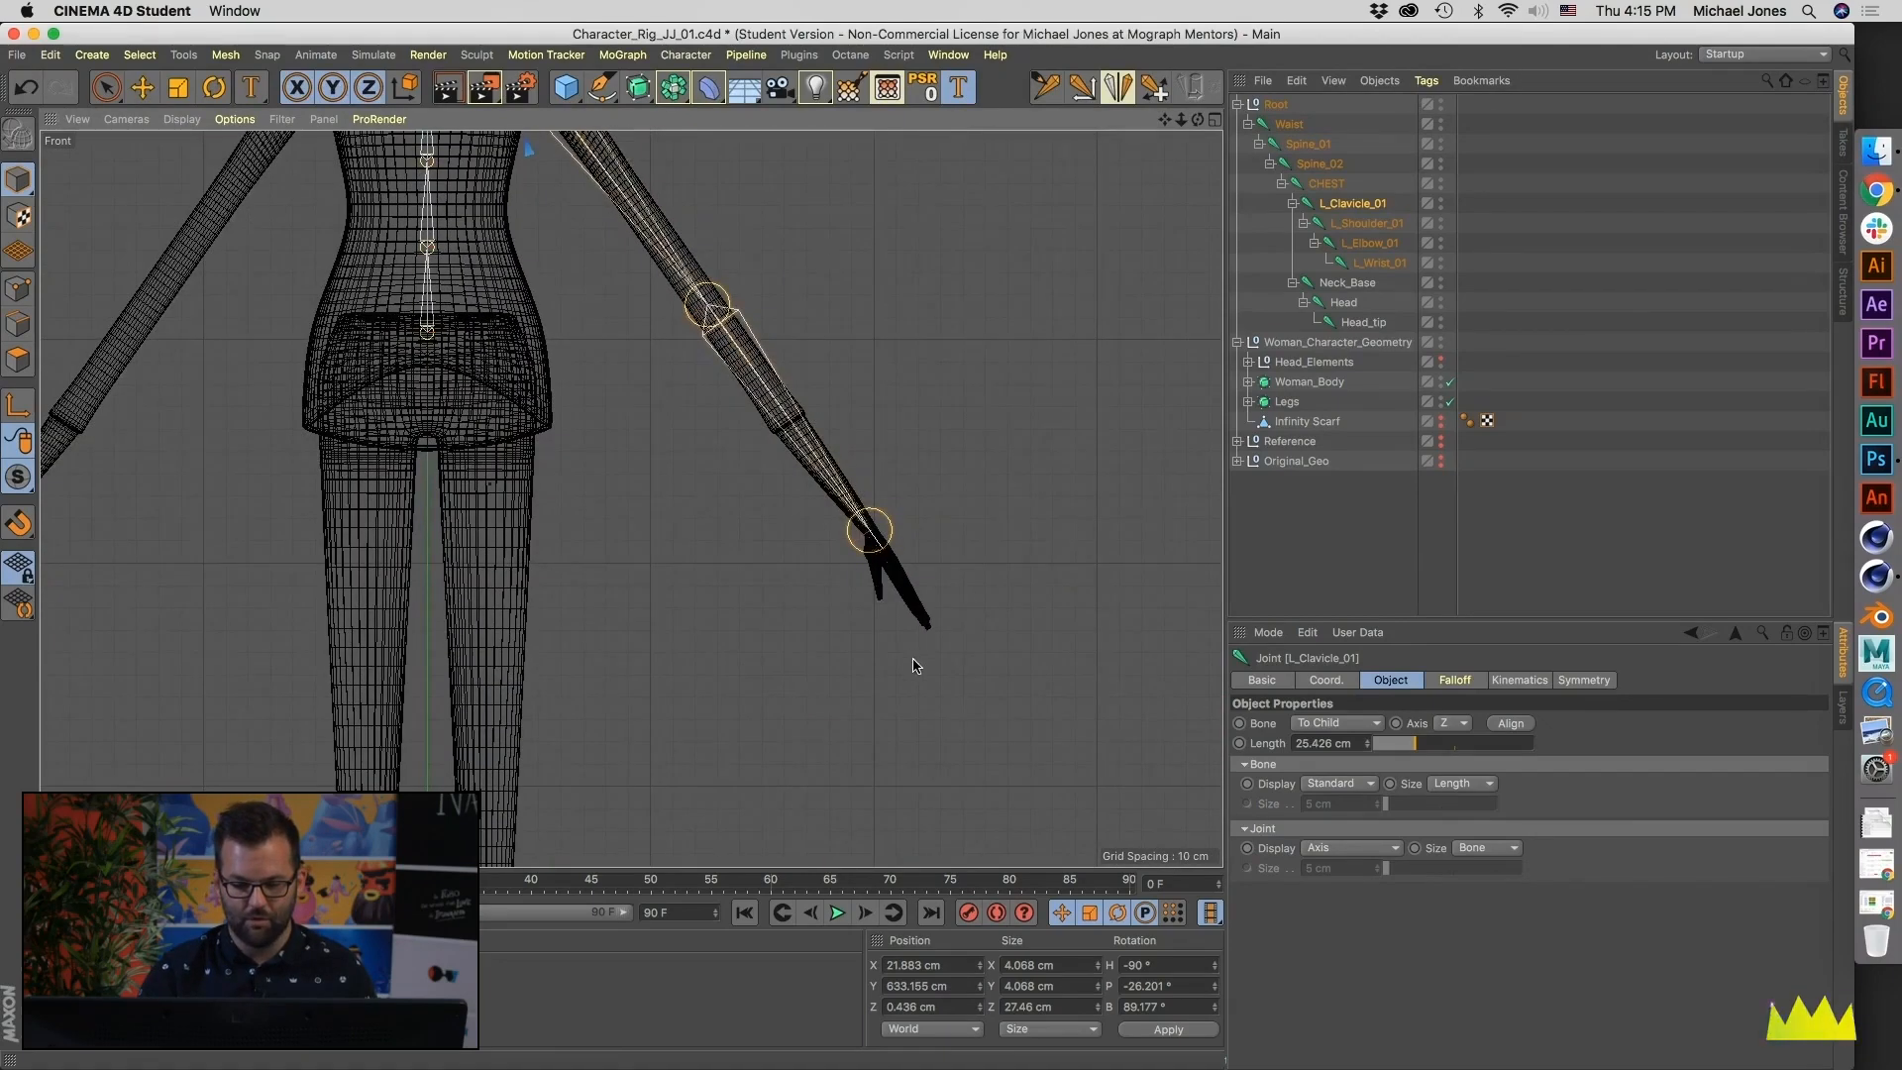
middle_click(907, 581)
middle_click_drag(381, 666, 446, 180, "alt")
scroll(366, 758, "up", 5)
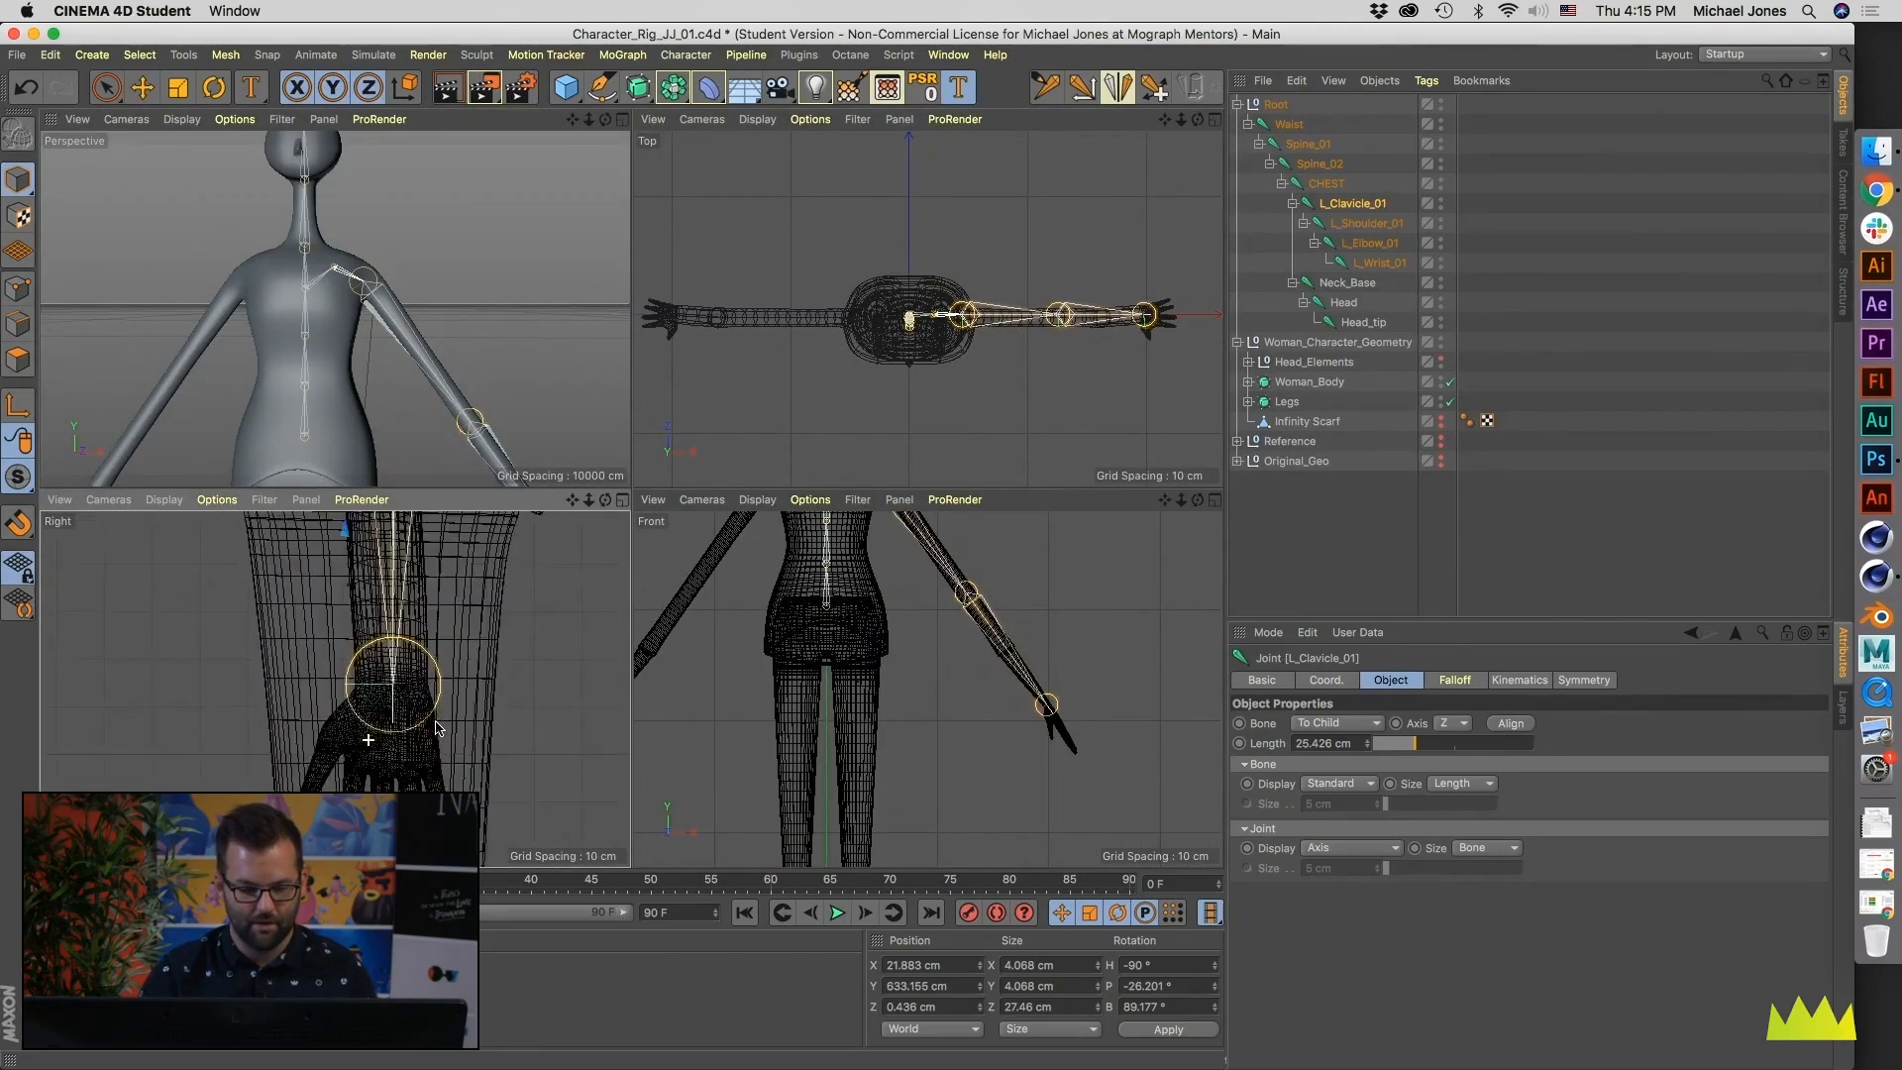
left_click(1379, 262)
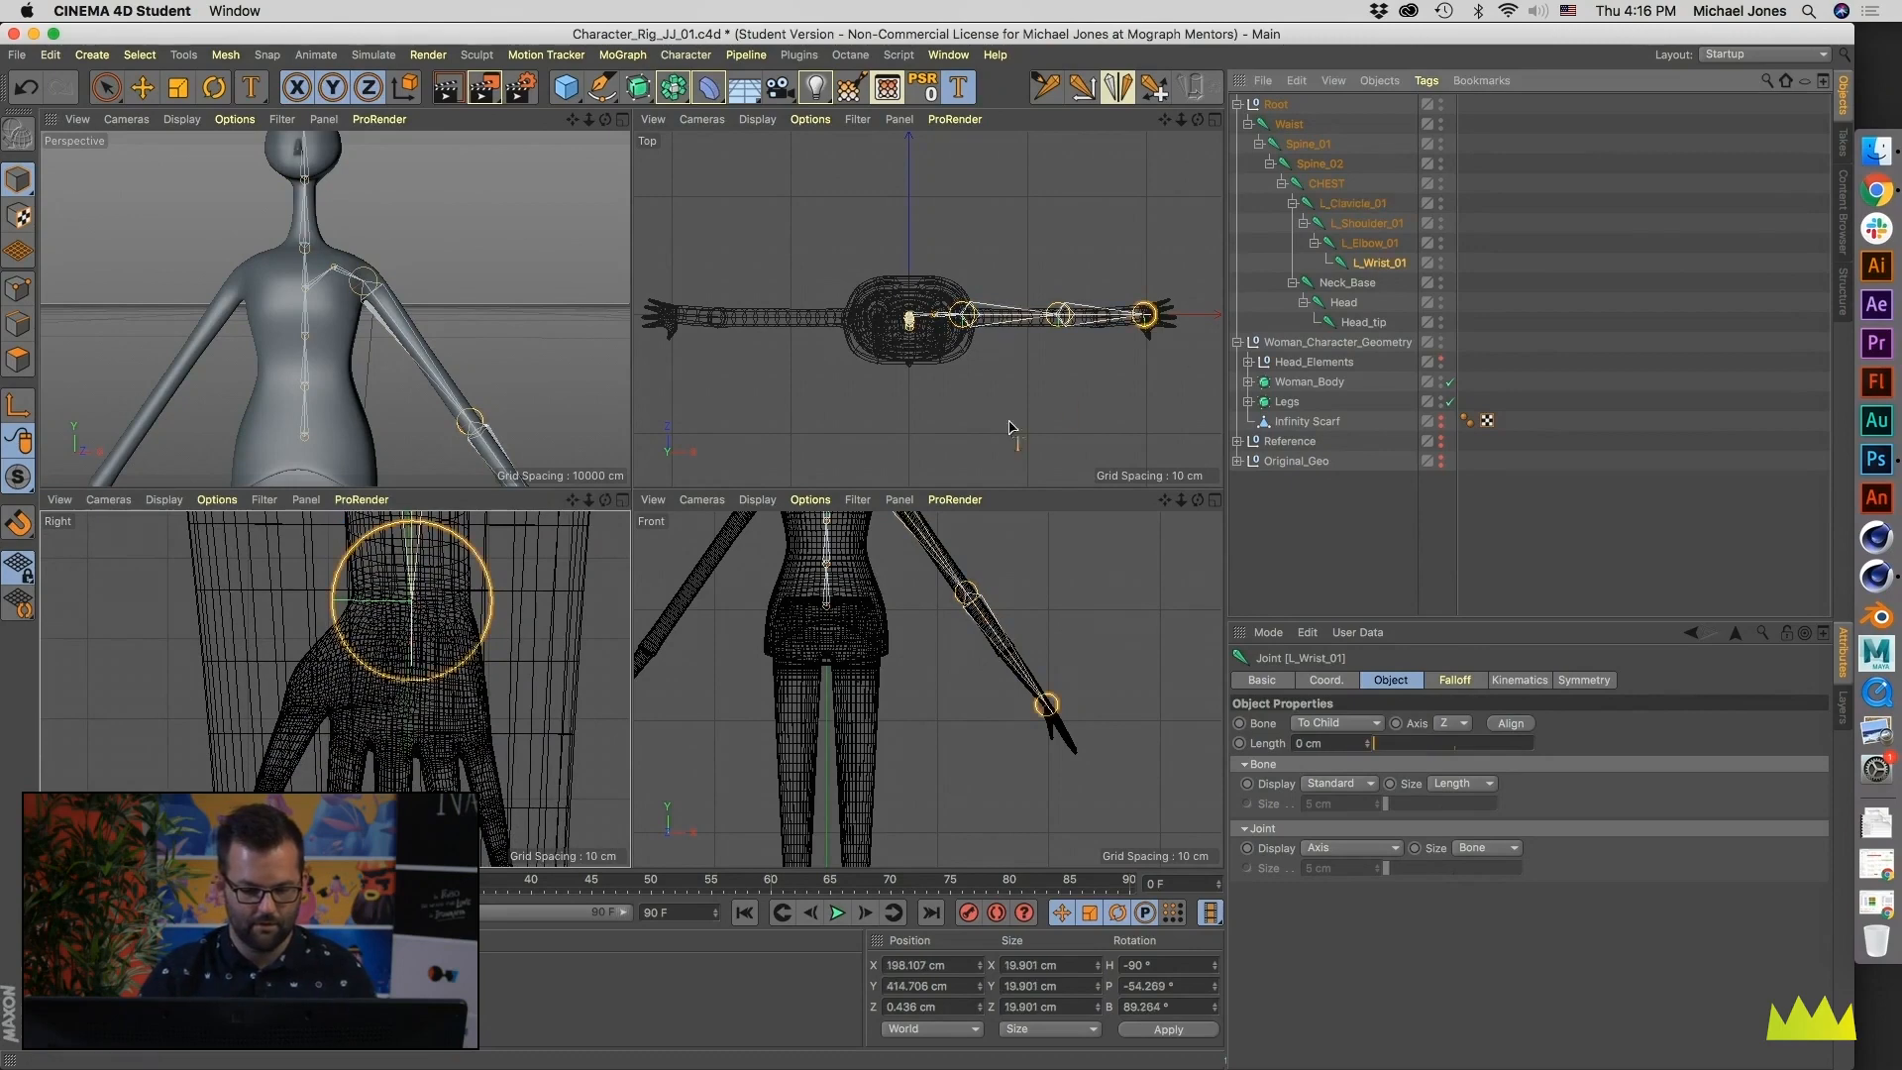
middle_click_drag(470, 710, 414, 660, "alt")
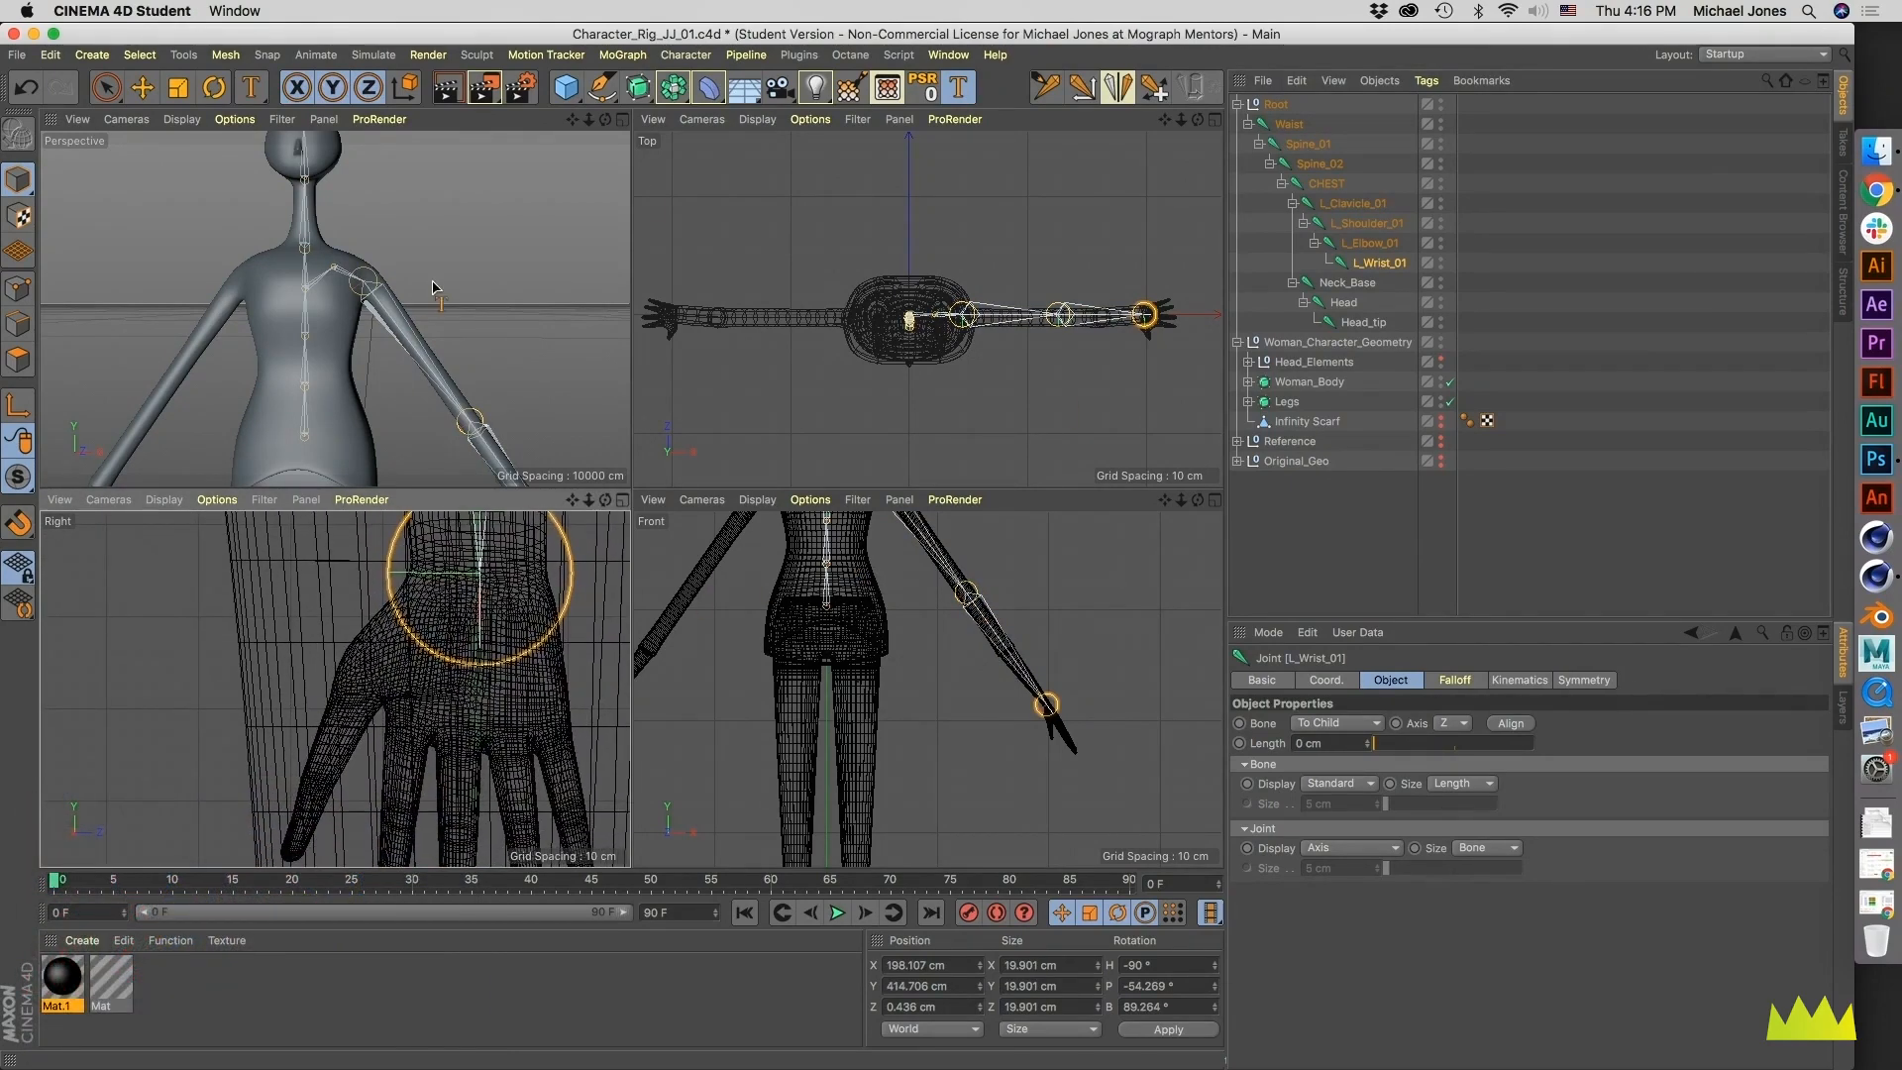
left_click(1044, 86)
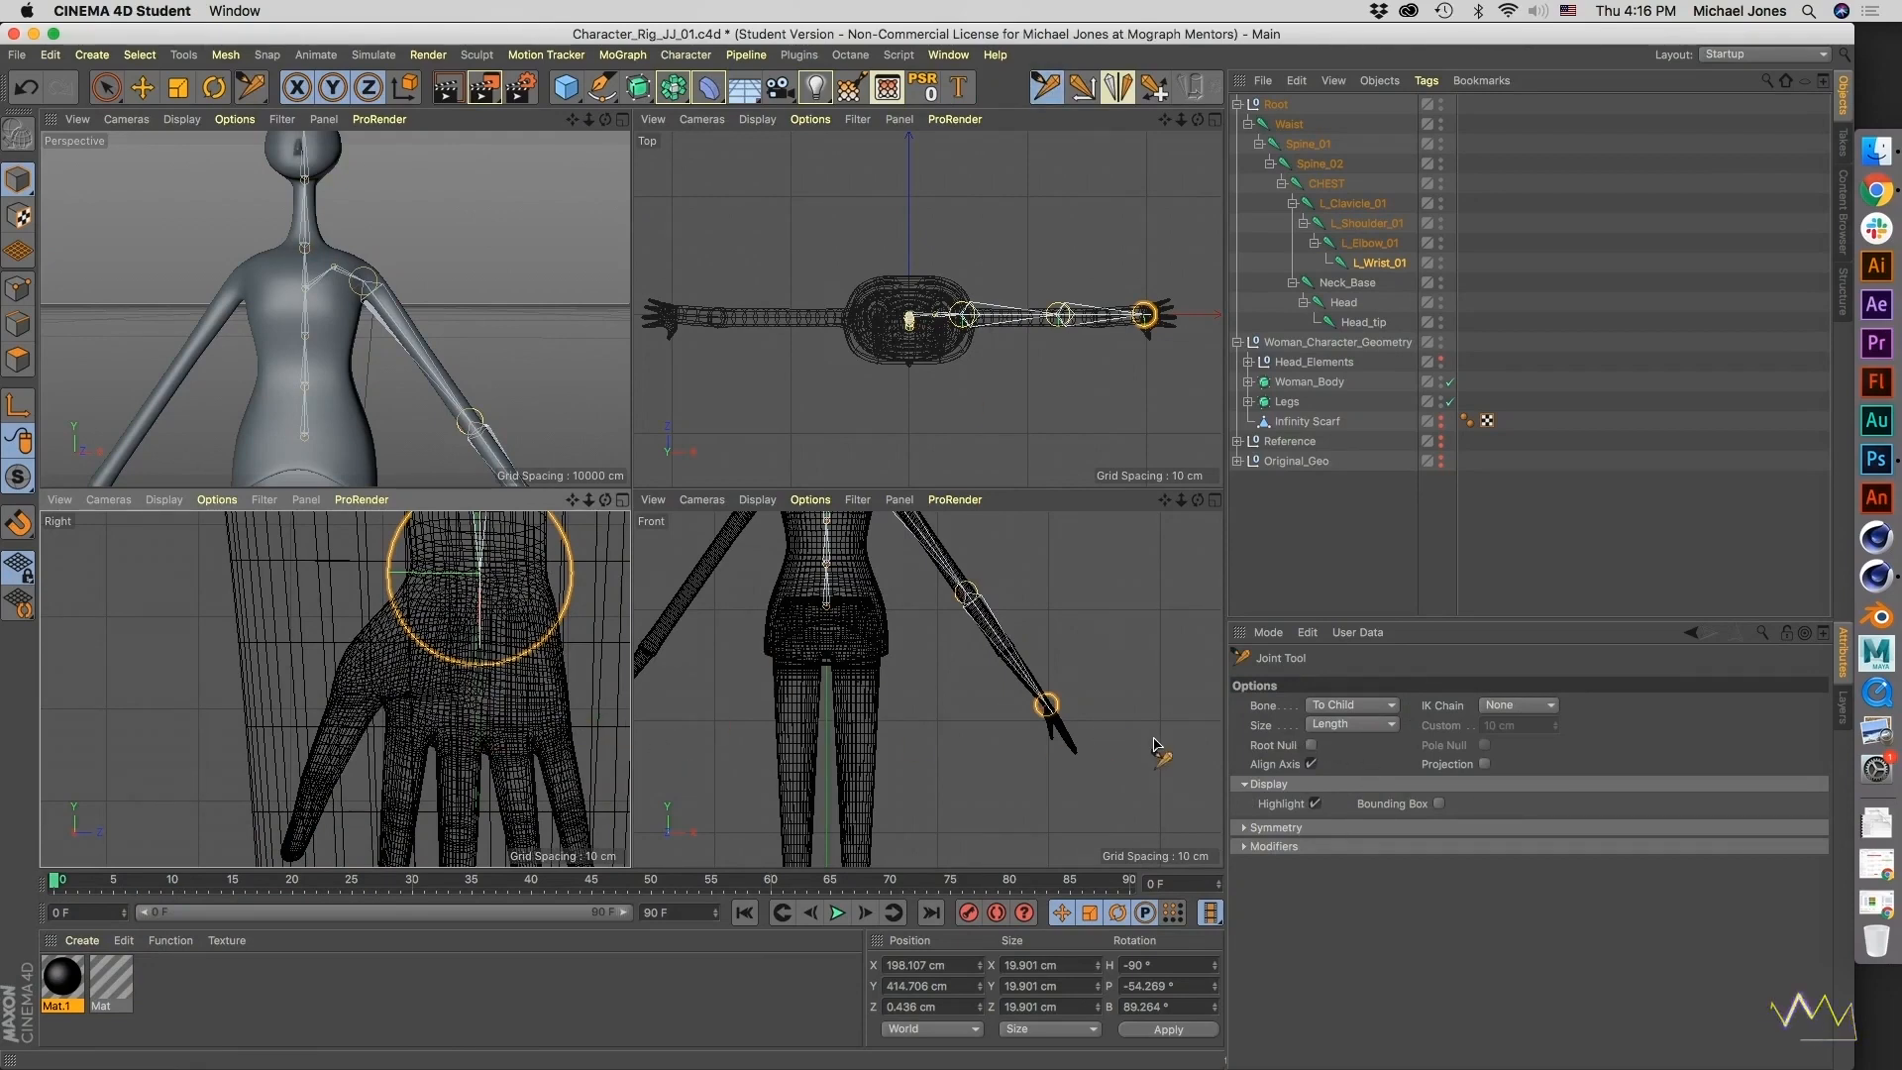
middle_click_drag(470, 649, 510, 627, "alt")
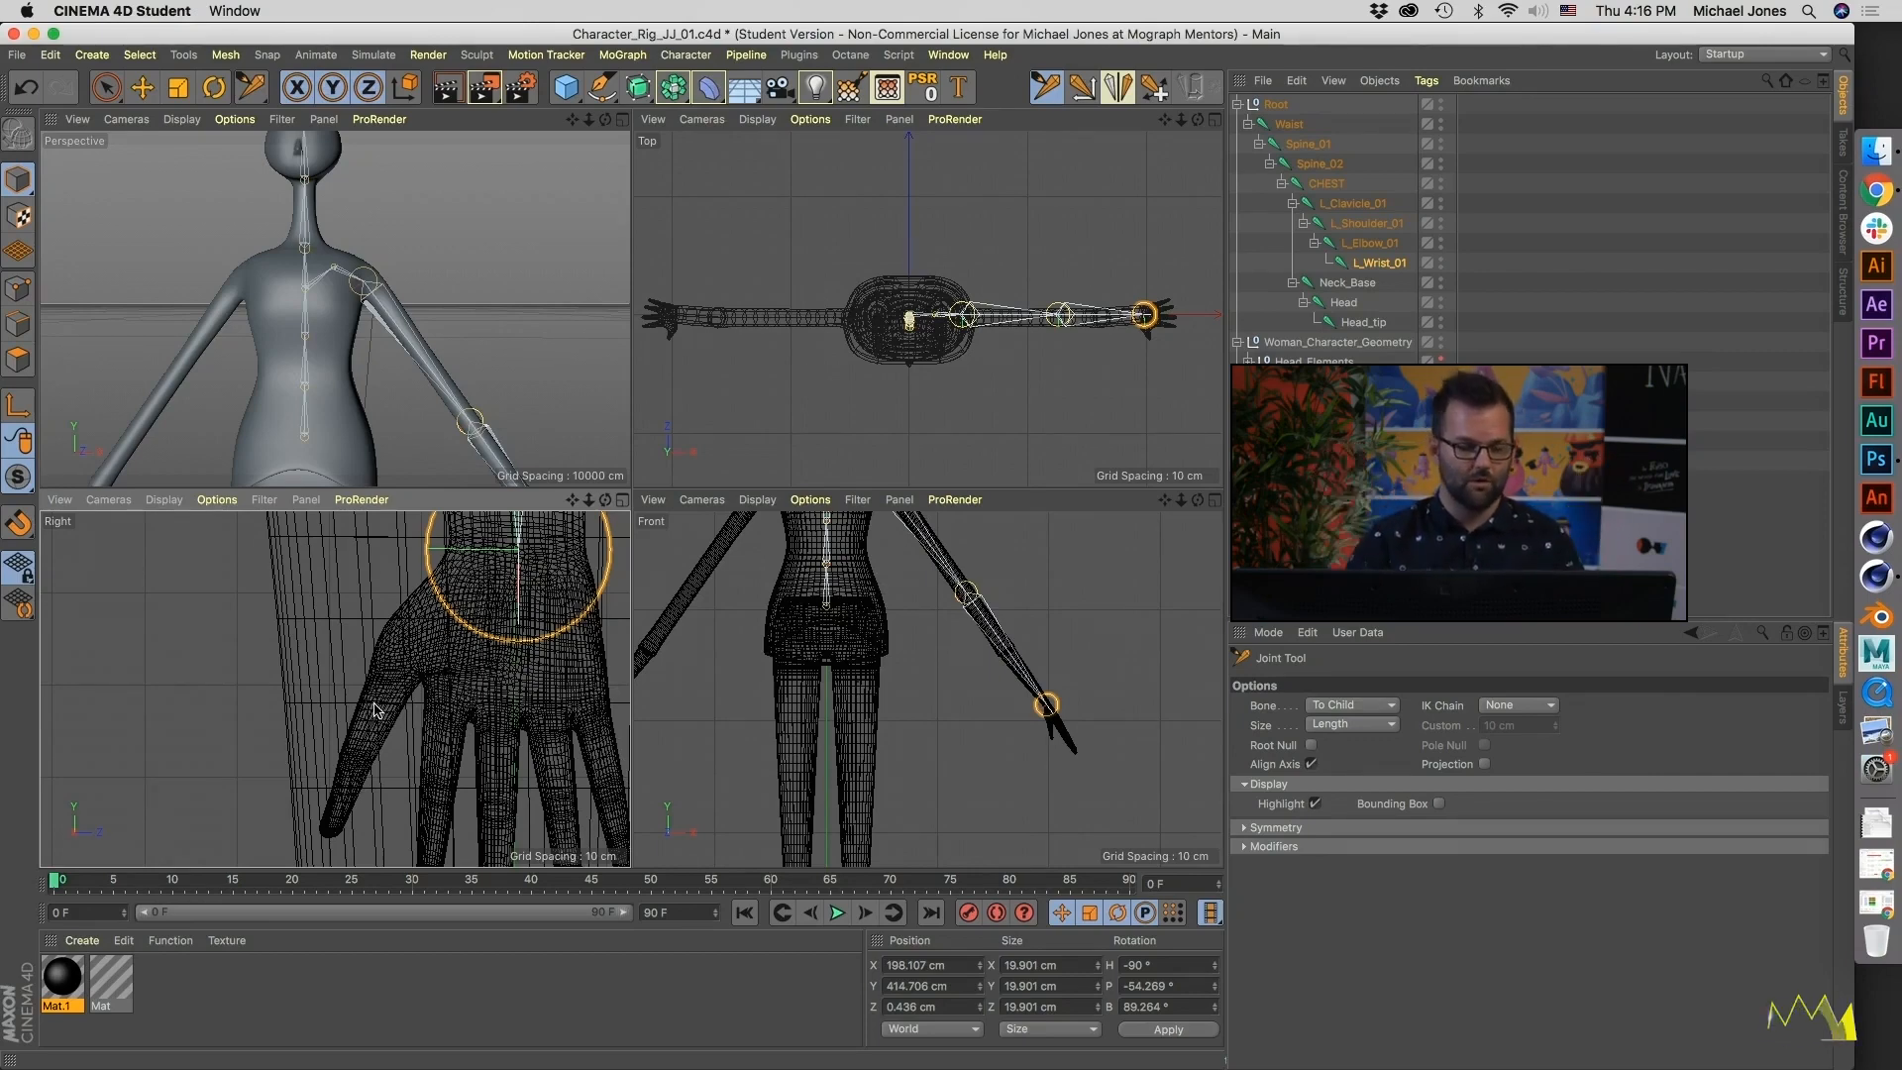
left_click(404, 650, "ctrl")
middle_click_drag(339, 685, 337, 699, "alt")
left_click_drag(404, 663, 427, 639)
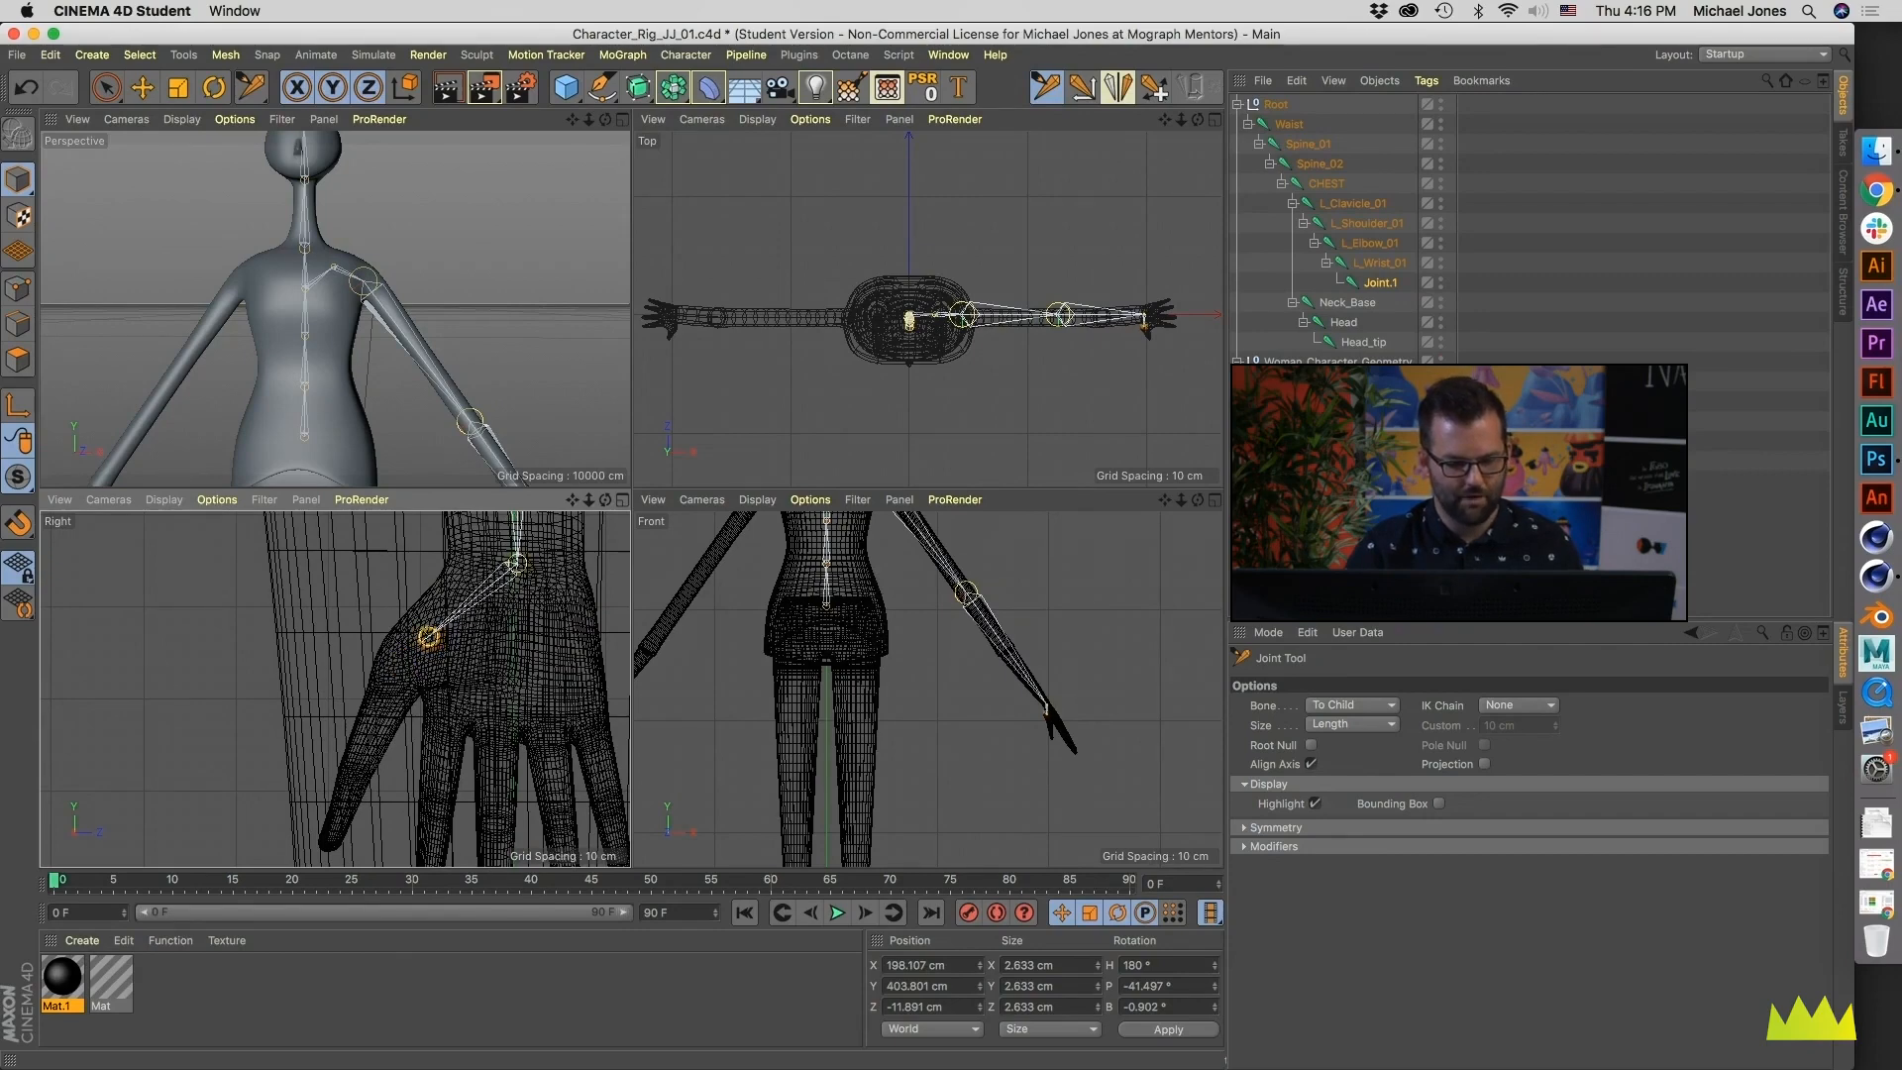
- Extend the thumb chain with a middle joint at Y about 393, Z about -16 cm and a tip joint at Y about 384, Z about -20 cm
left_click(365, 771, "ctrl")
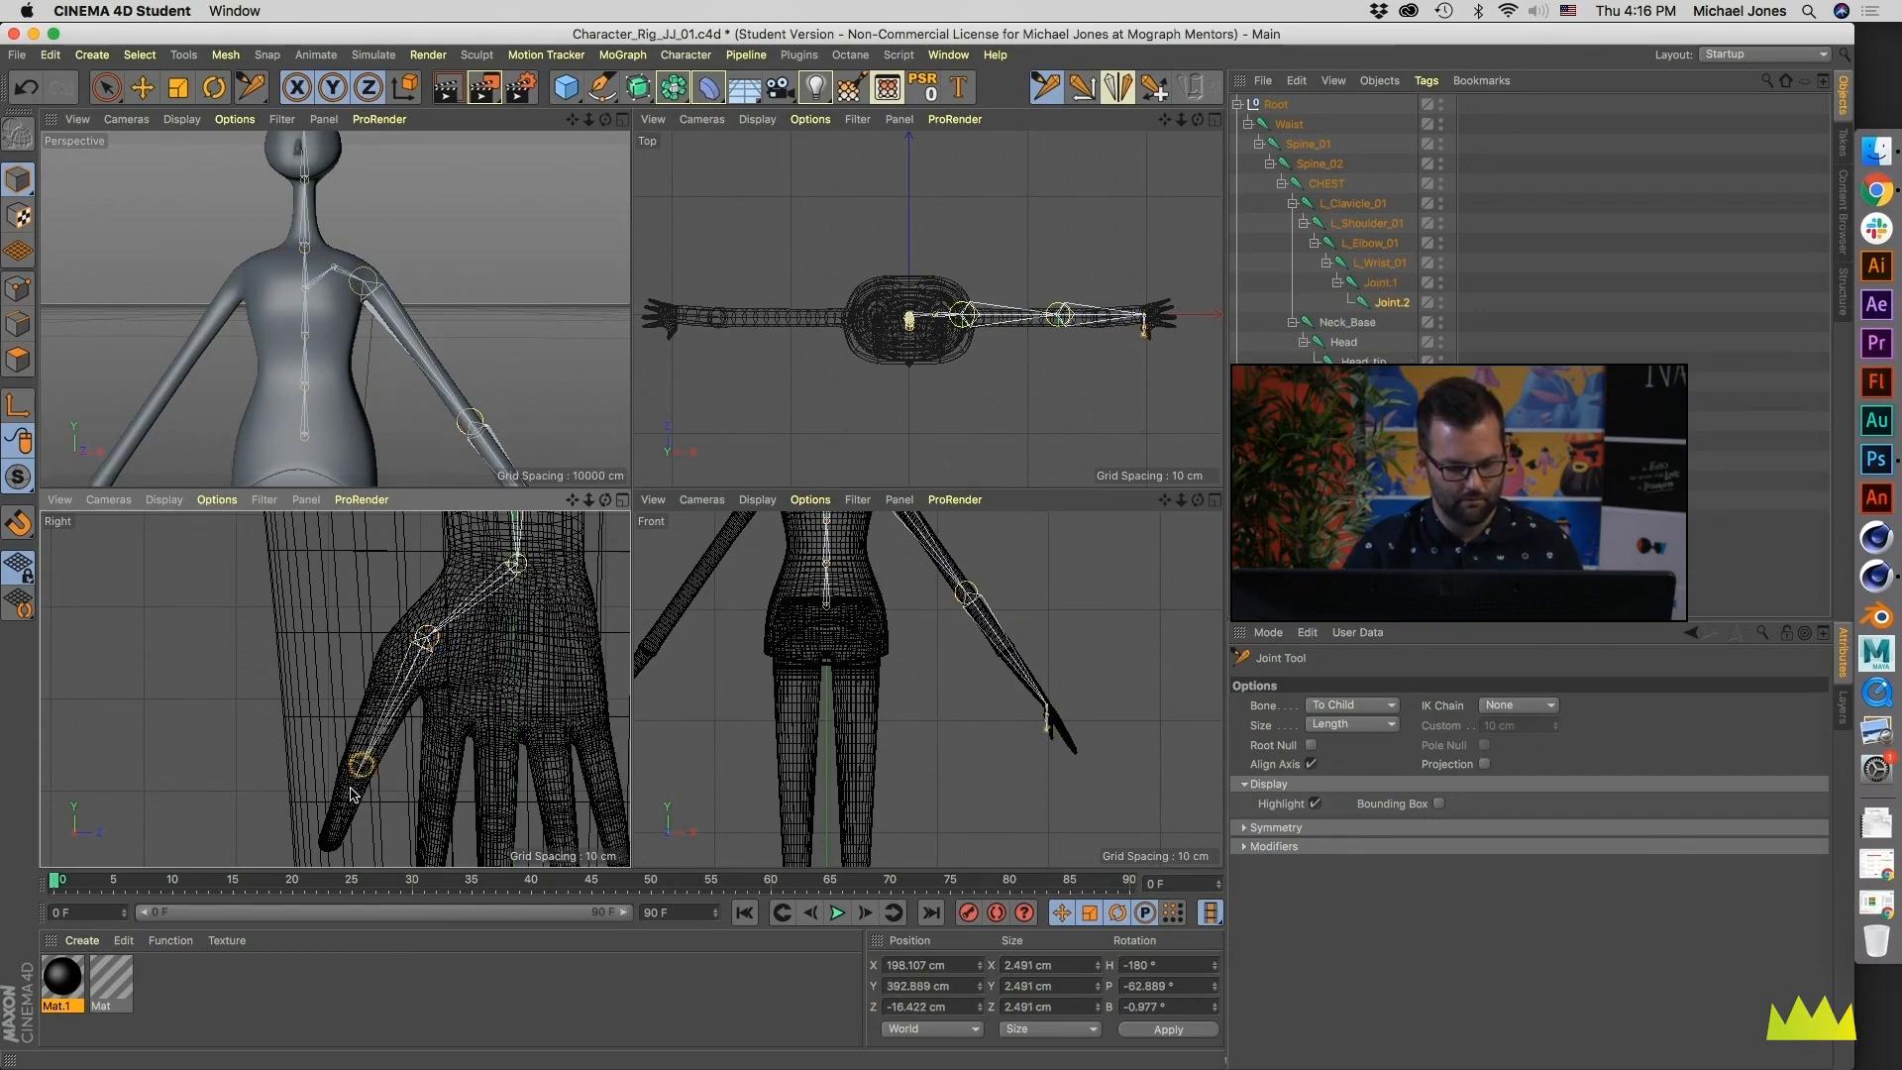
middle_click_drag(365, 770, 393, 738, "alt")
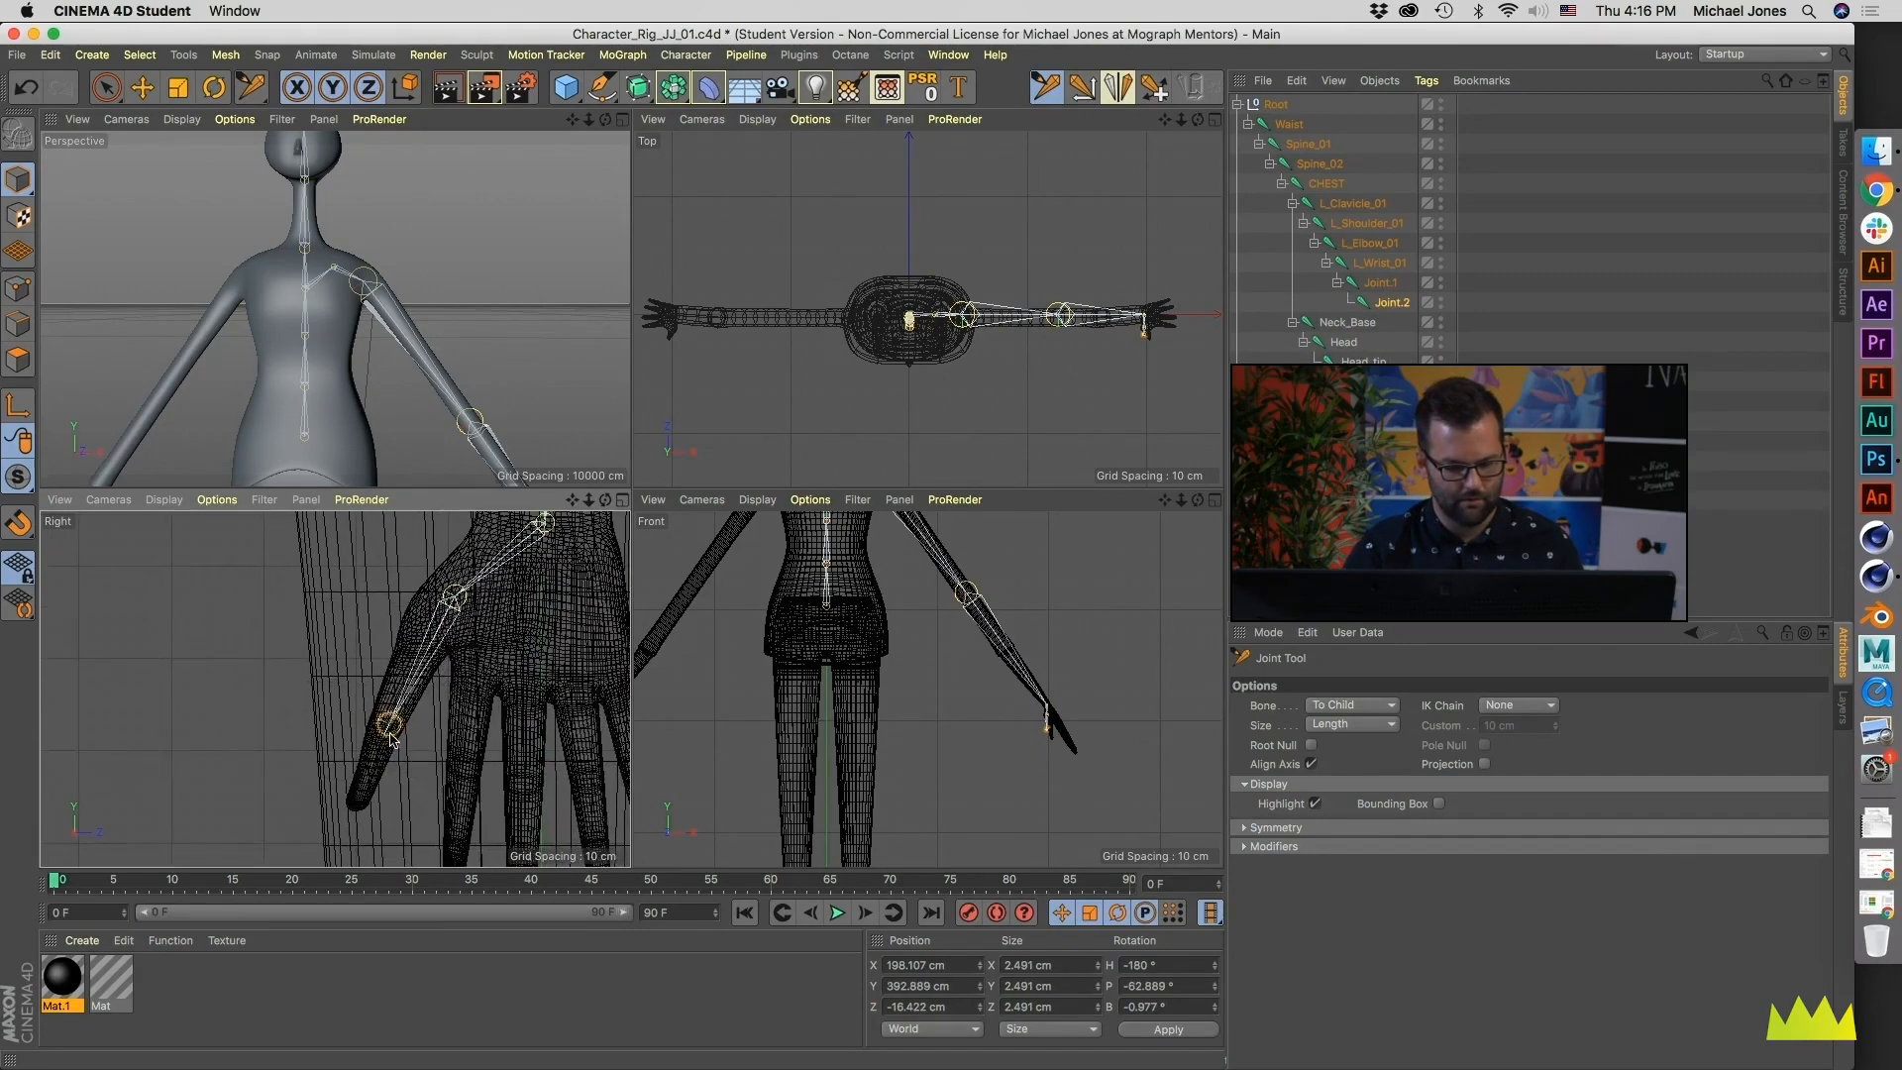
left_click(355, 813, "ctrl")
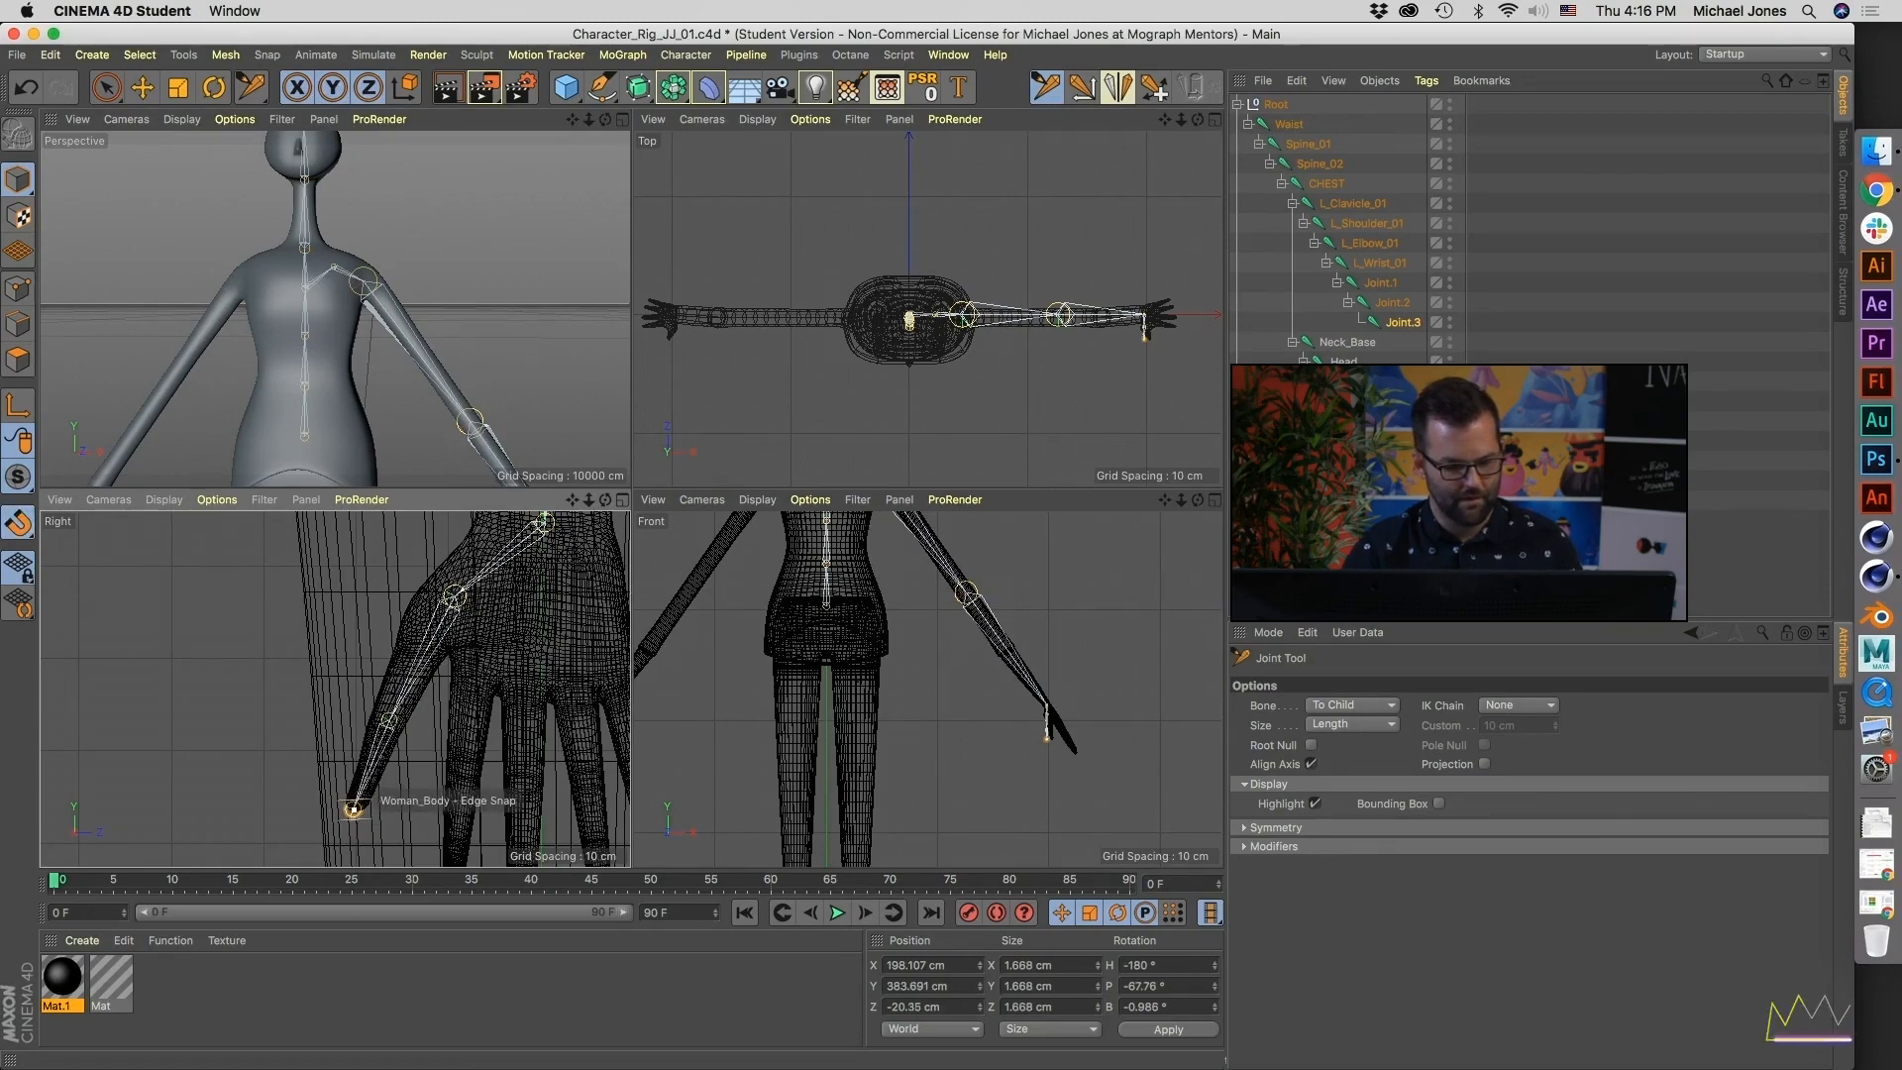
- In the Top view, move the thumb's tip and middle joints inside the thumb mesh, at X about 203 and 201 cm
middle_click_drag(984, 434, 669, 462, "alt")
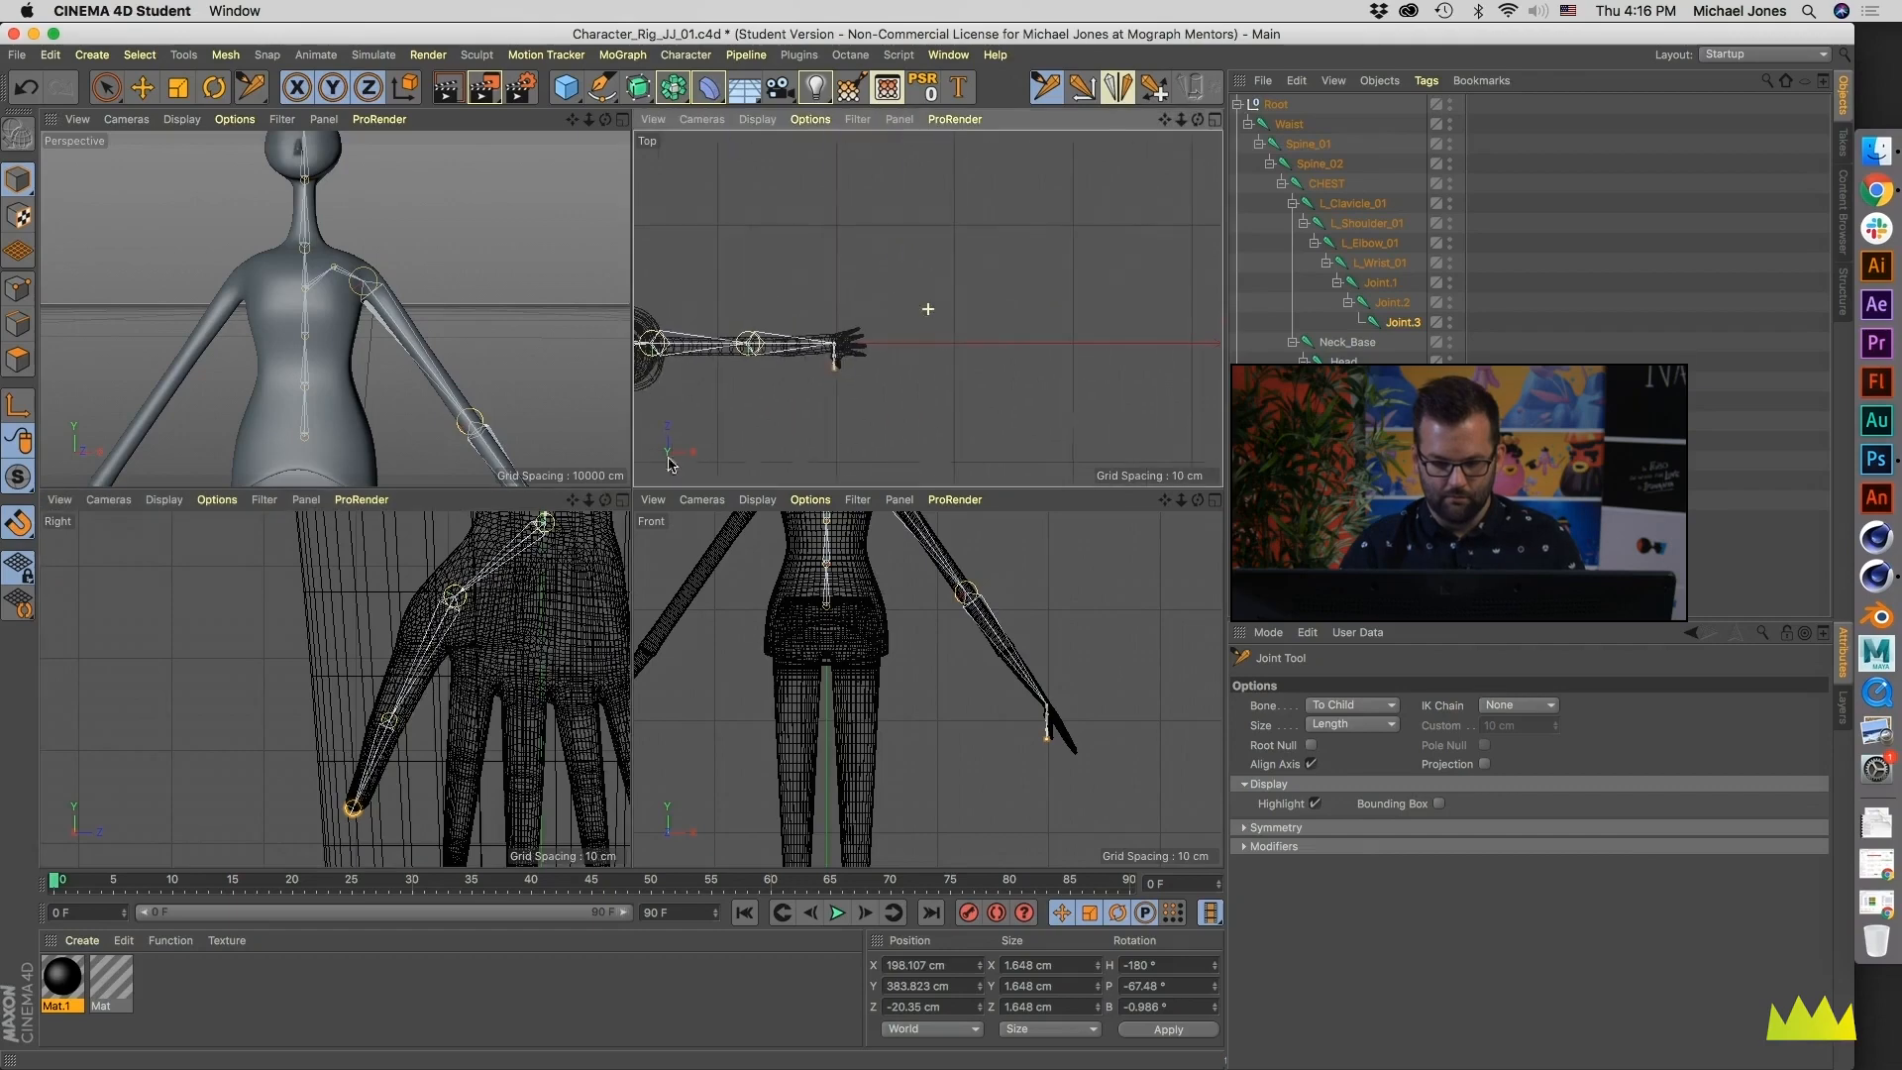
scroll(835, 369, "up", 10)
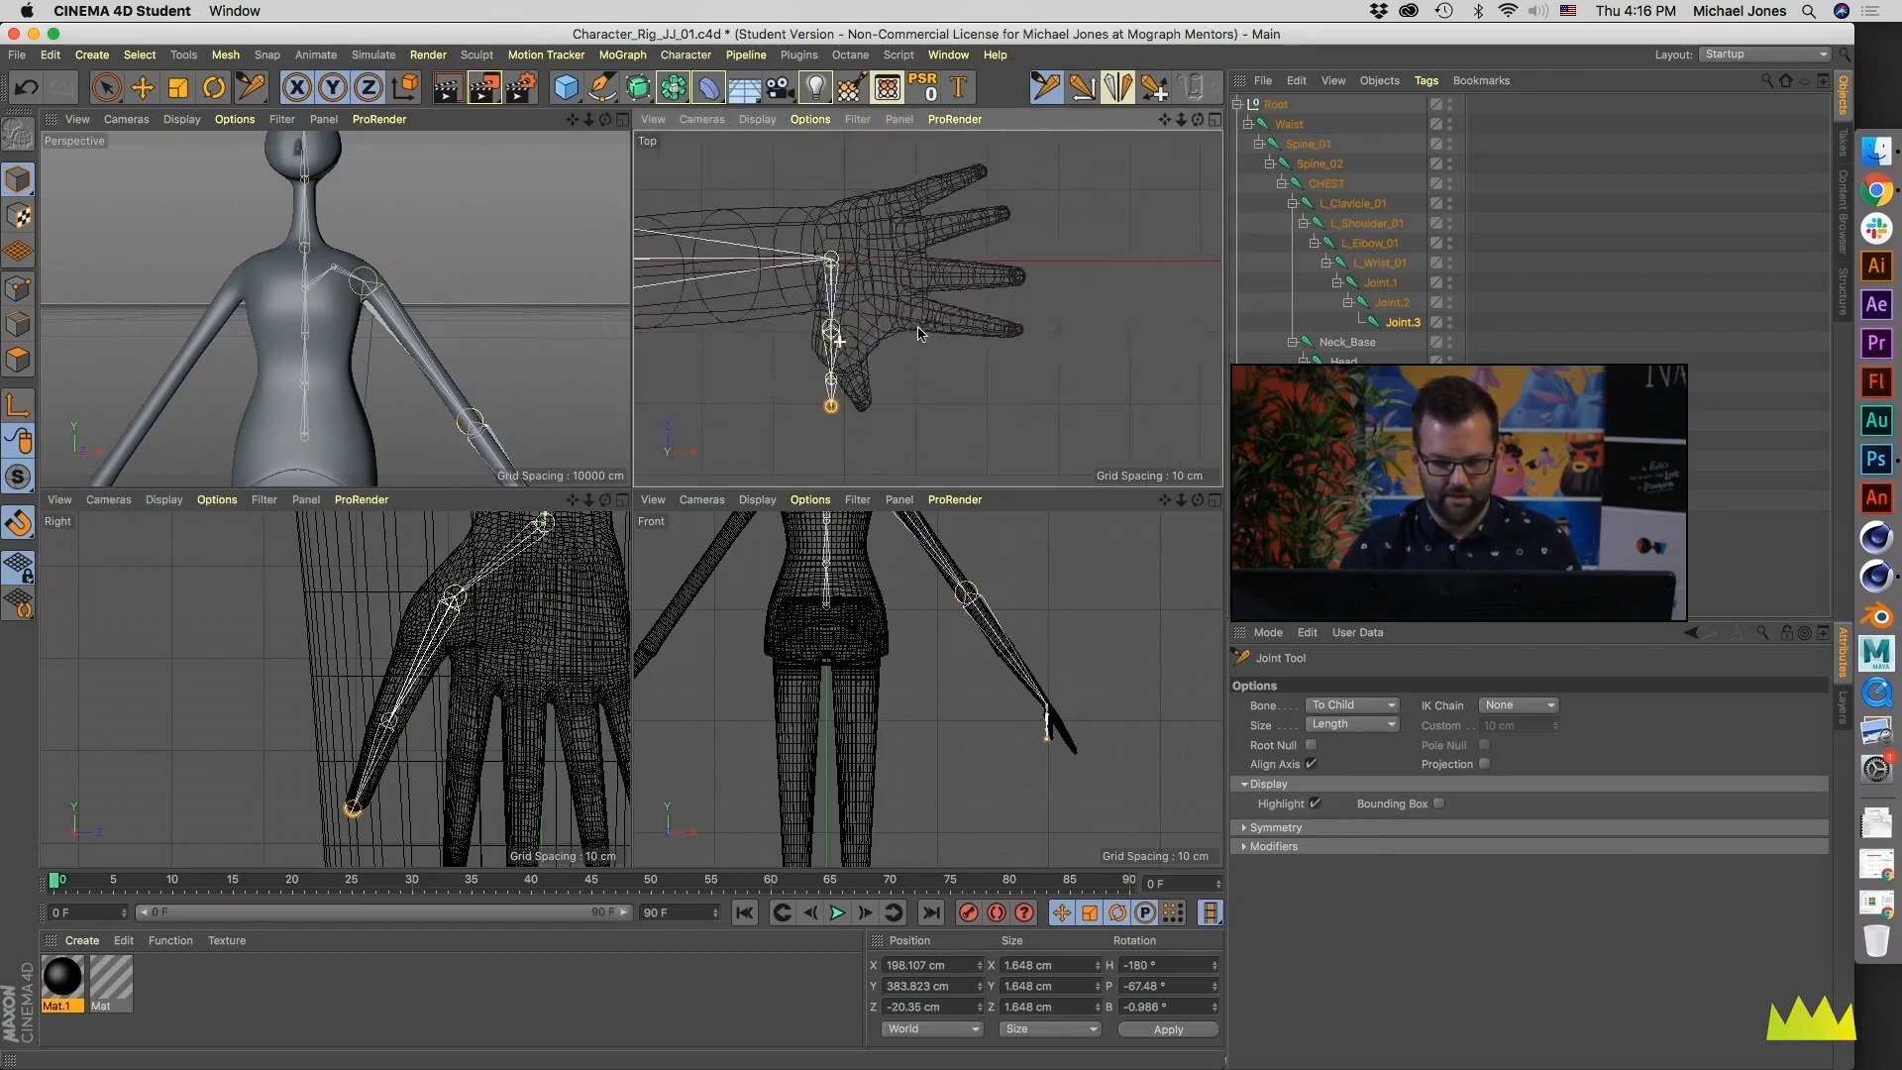
scroll(801, 372, "up", 4)
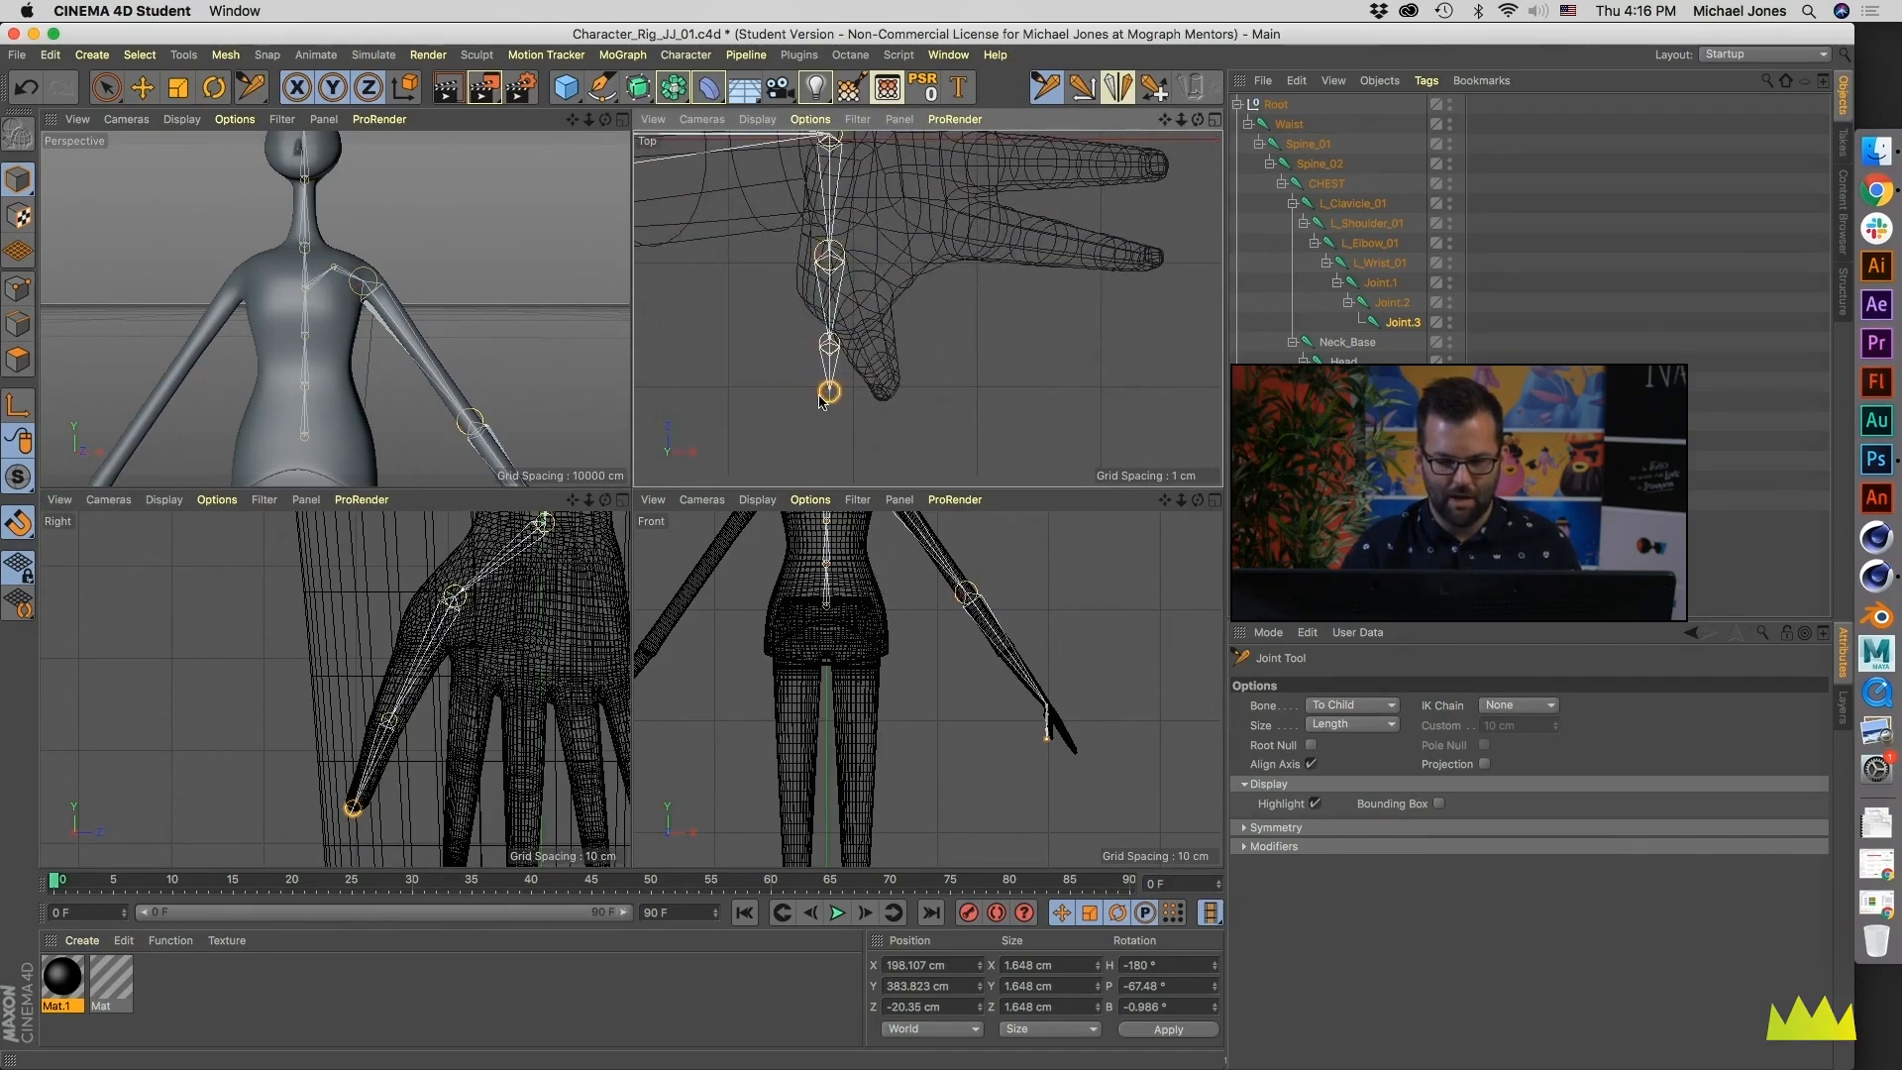
left_click_drag(830, 395, 866, 333)
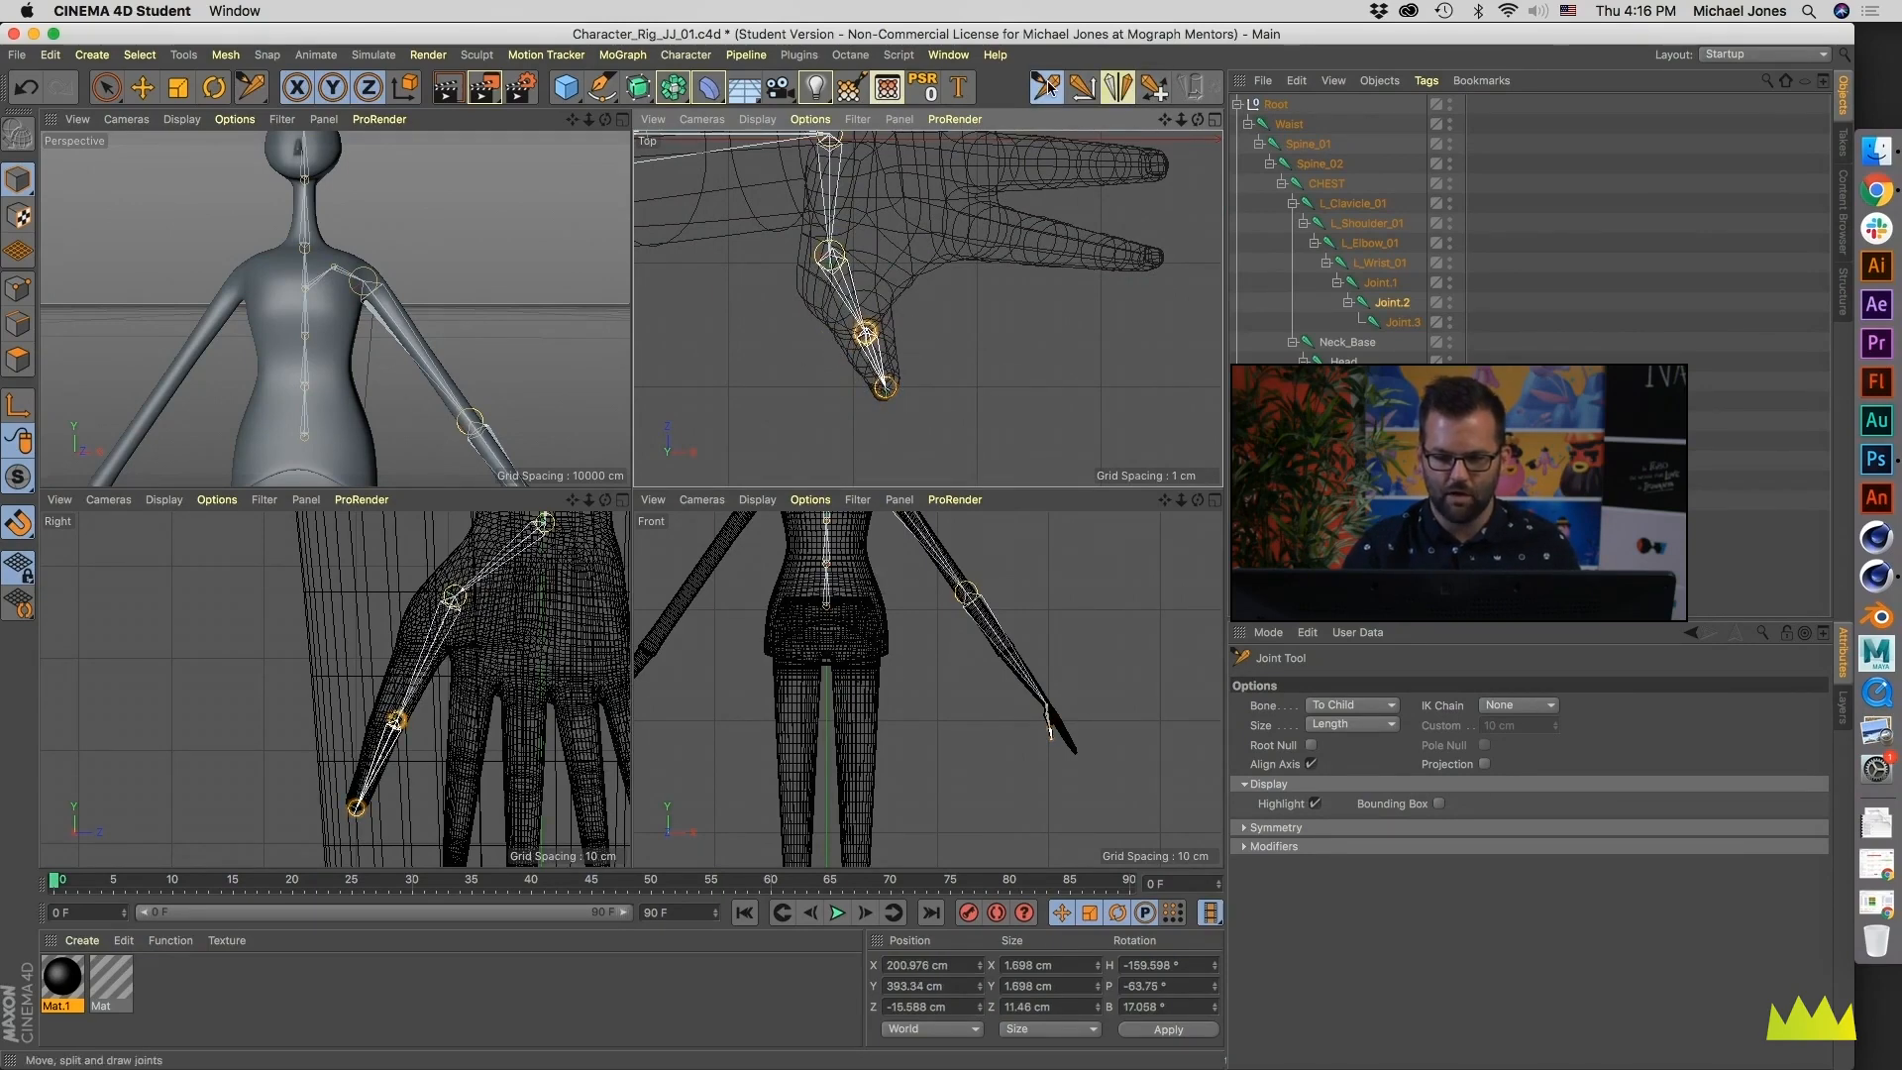
- Nudge the middle thumb joint to X about 200.7 cm and shift the thumb base joint to X about 199.3, Z about -9.9 cm
key("e")
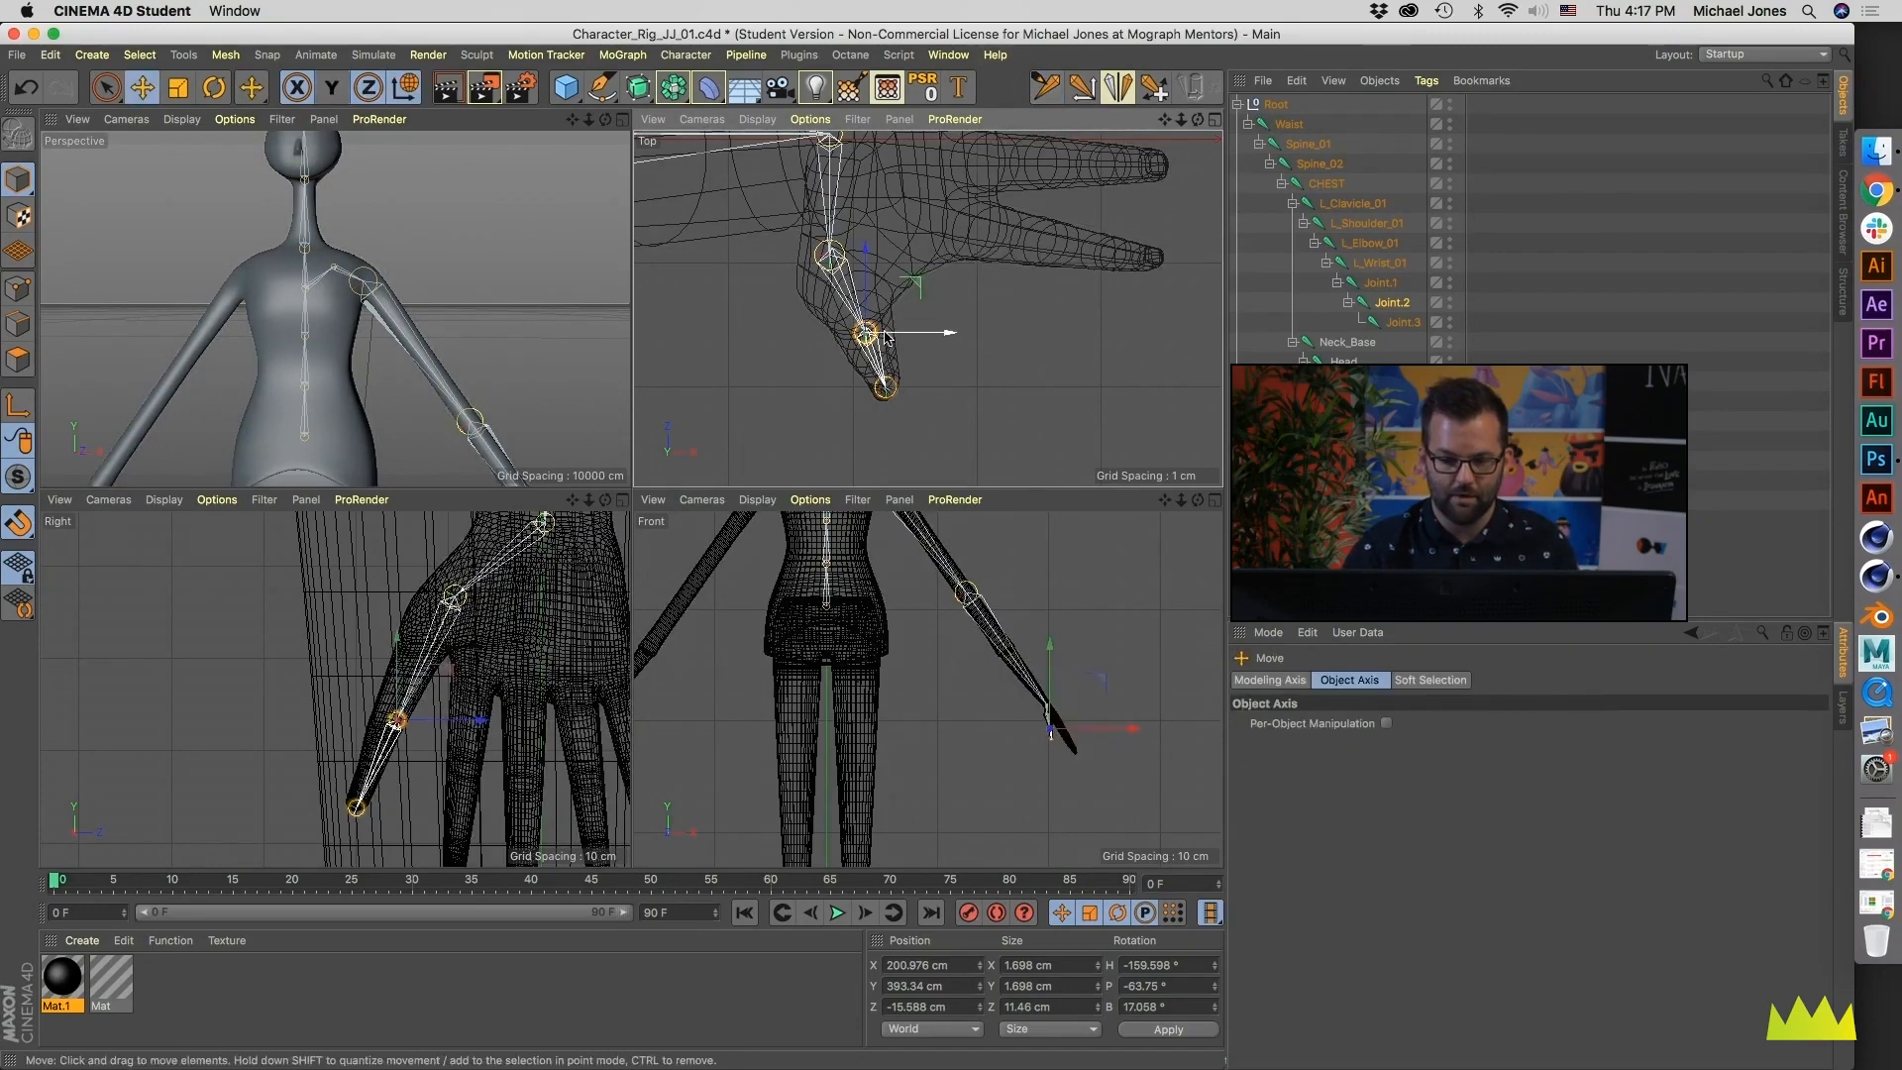
left_click_drag(878, 337, 883, 333)
key("space")
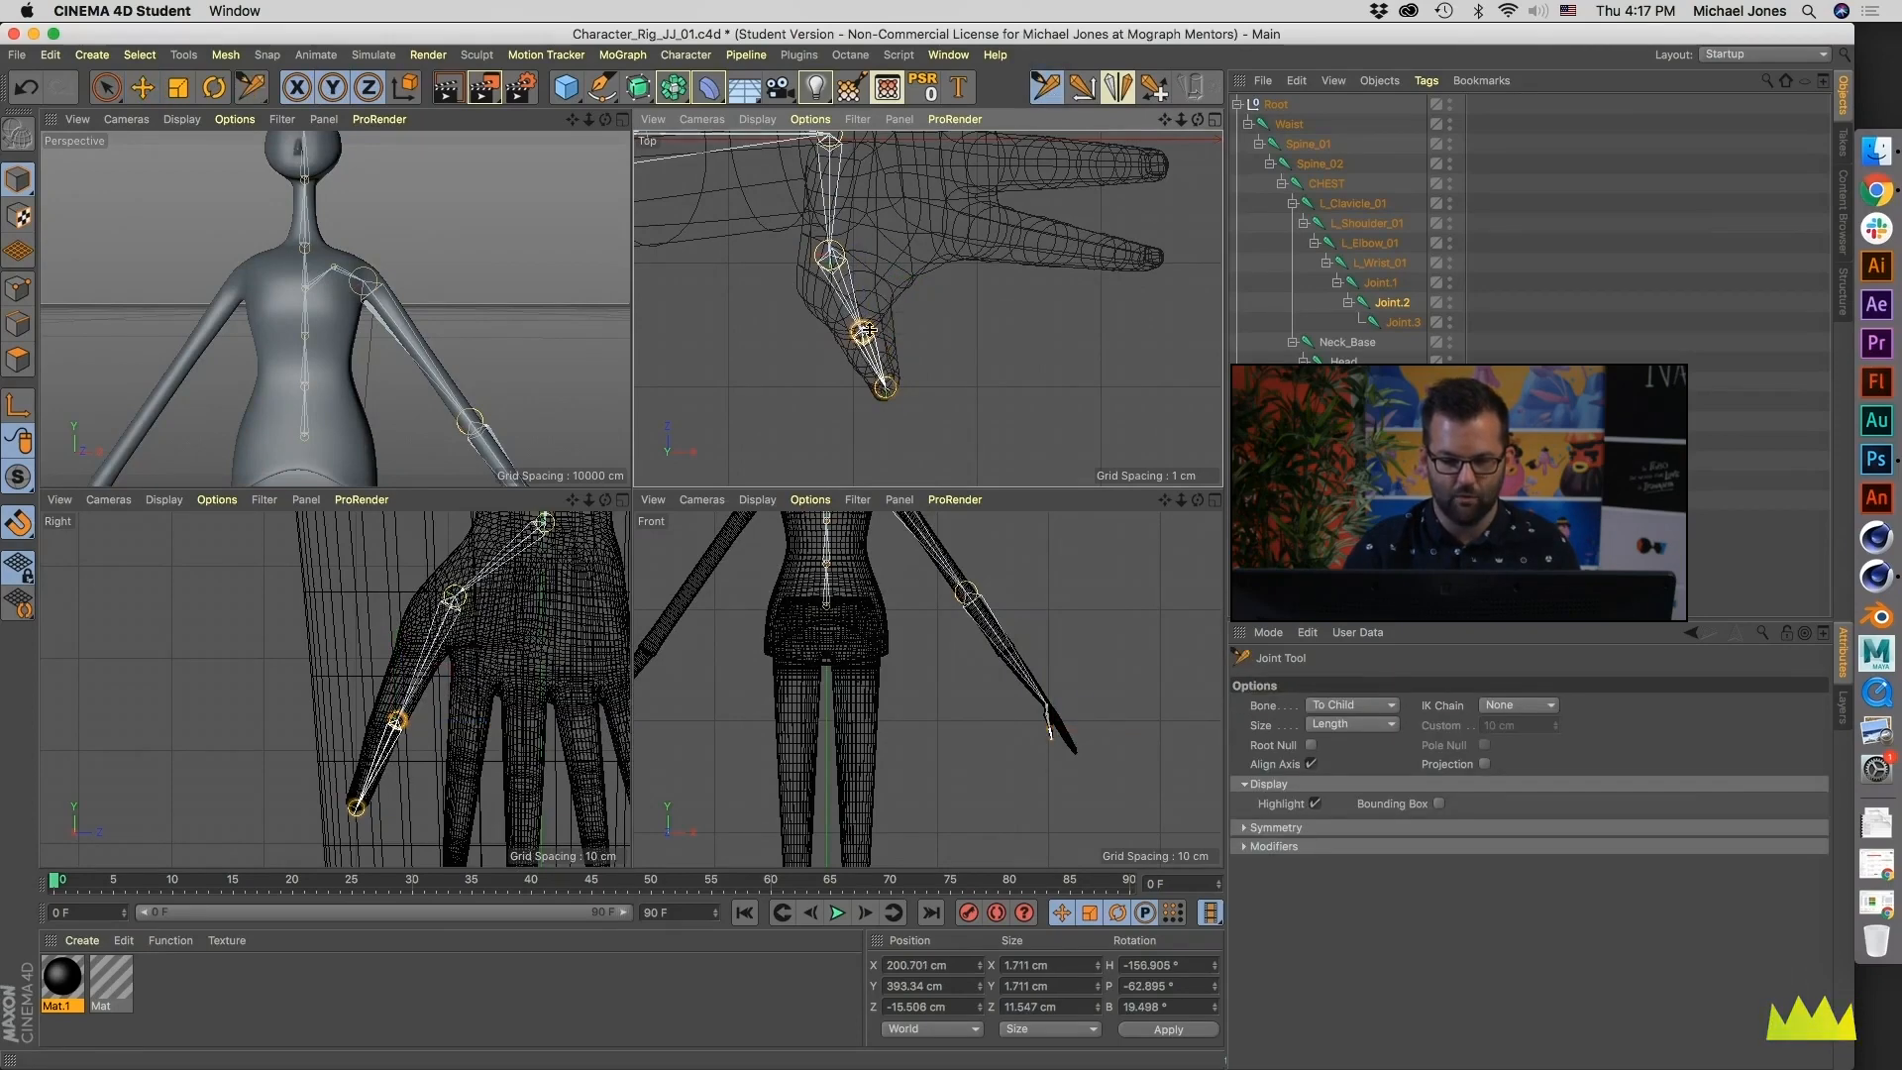
left_click_drag(831, 256, 846, 263)
middle_click_drag(930, 301, 935, 398, "alt")
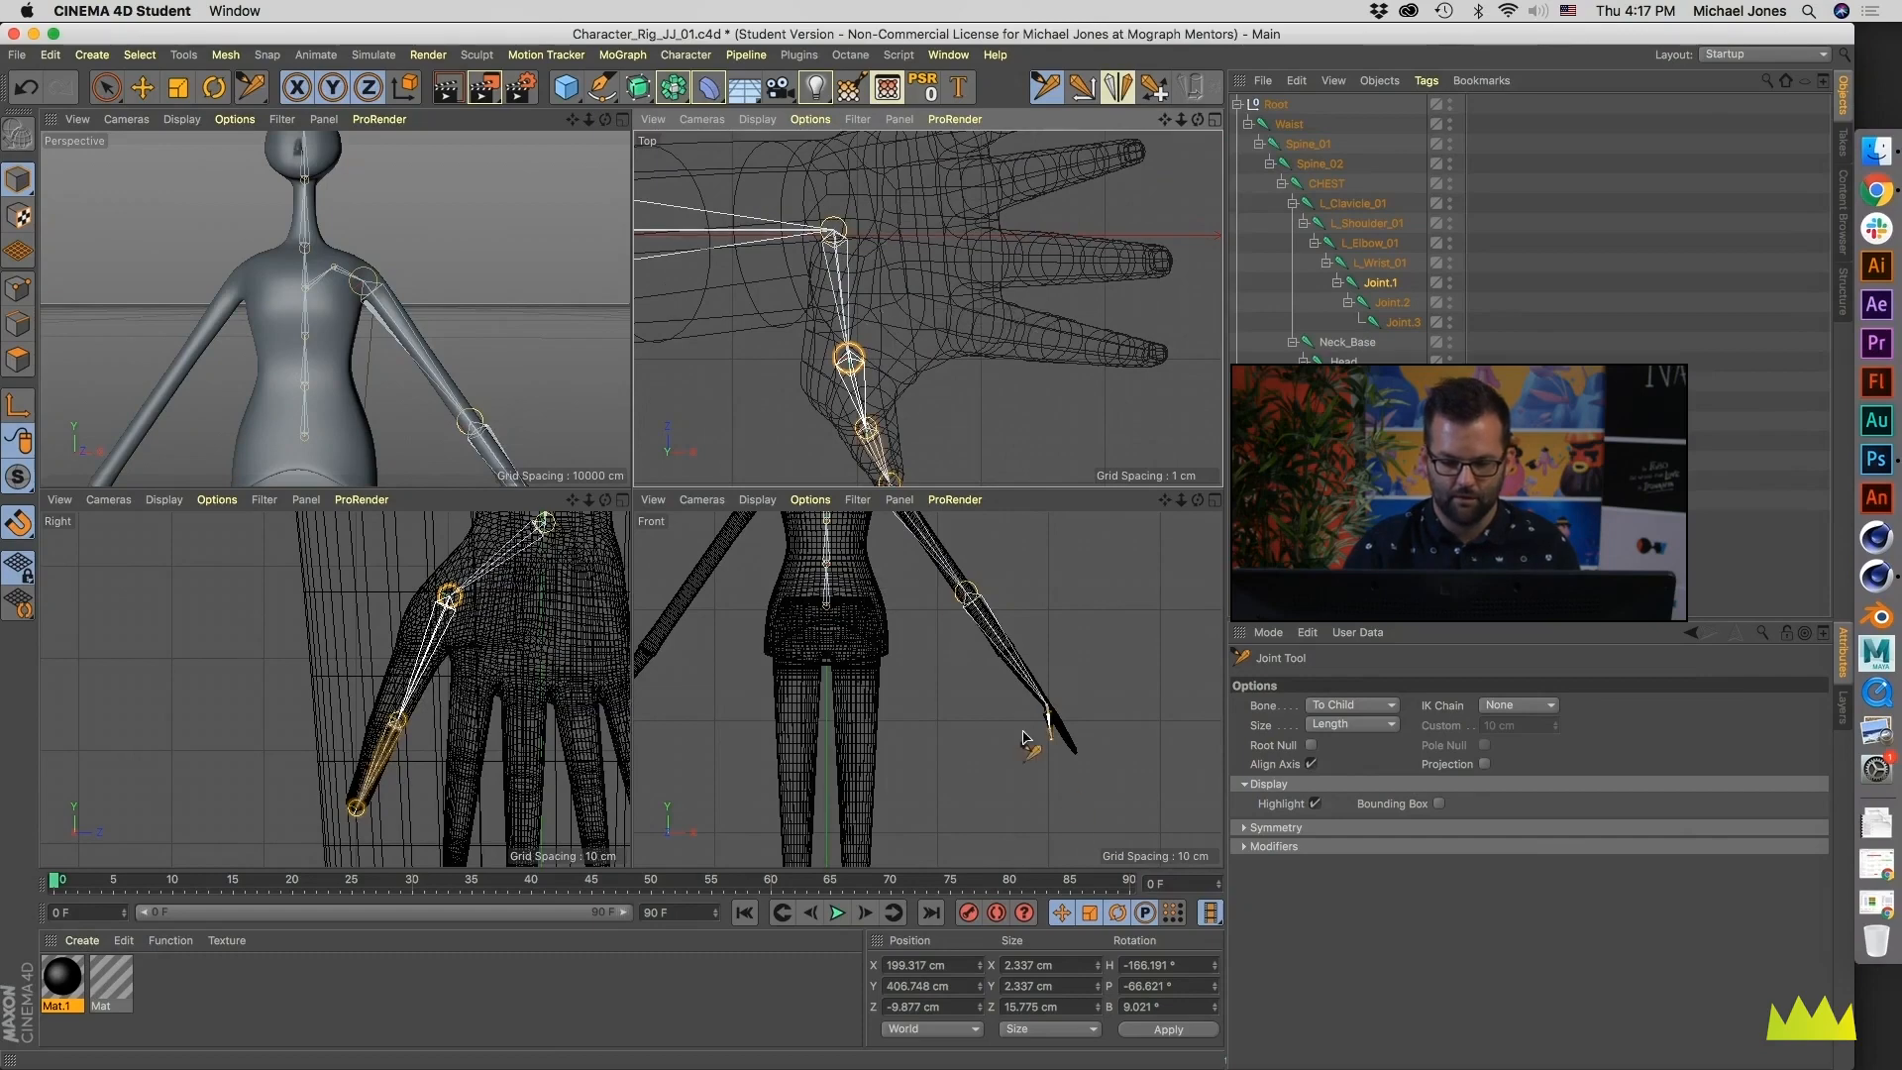
- Center the middle thumb joint within the thumb in the Right view, at Y about 393.6, Z about -16.4 cm
scroll(1031, 738, "up", 5)
scroll(1056, 722, "up", 6)
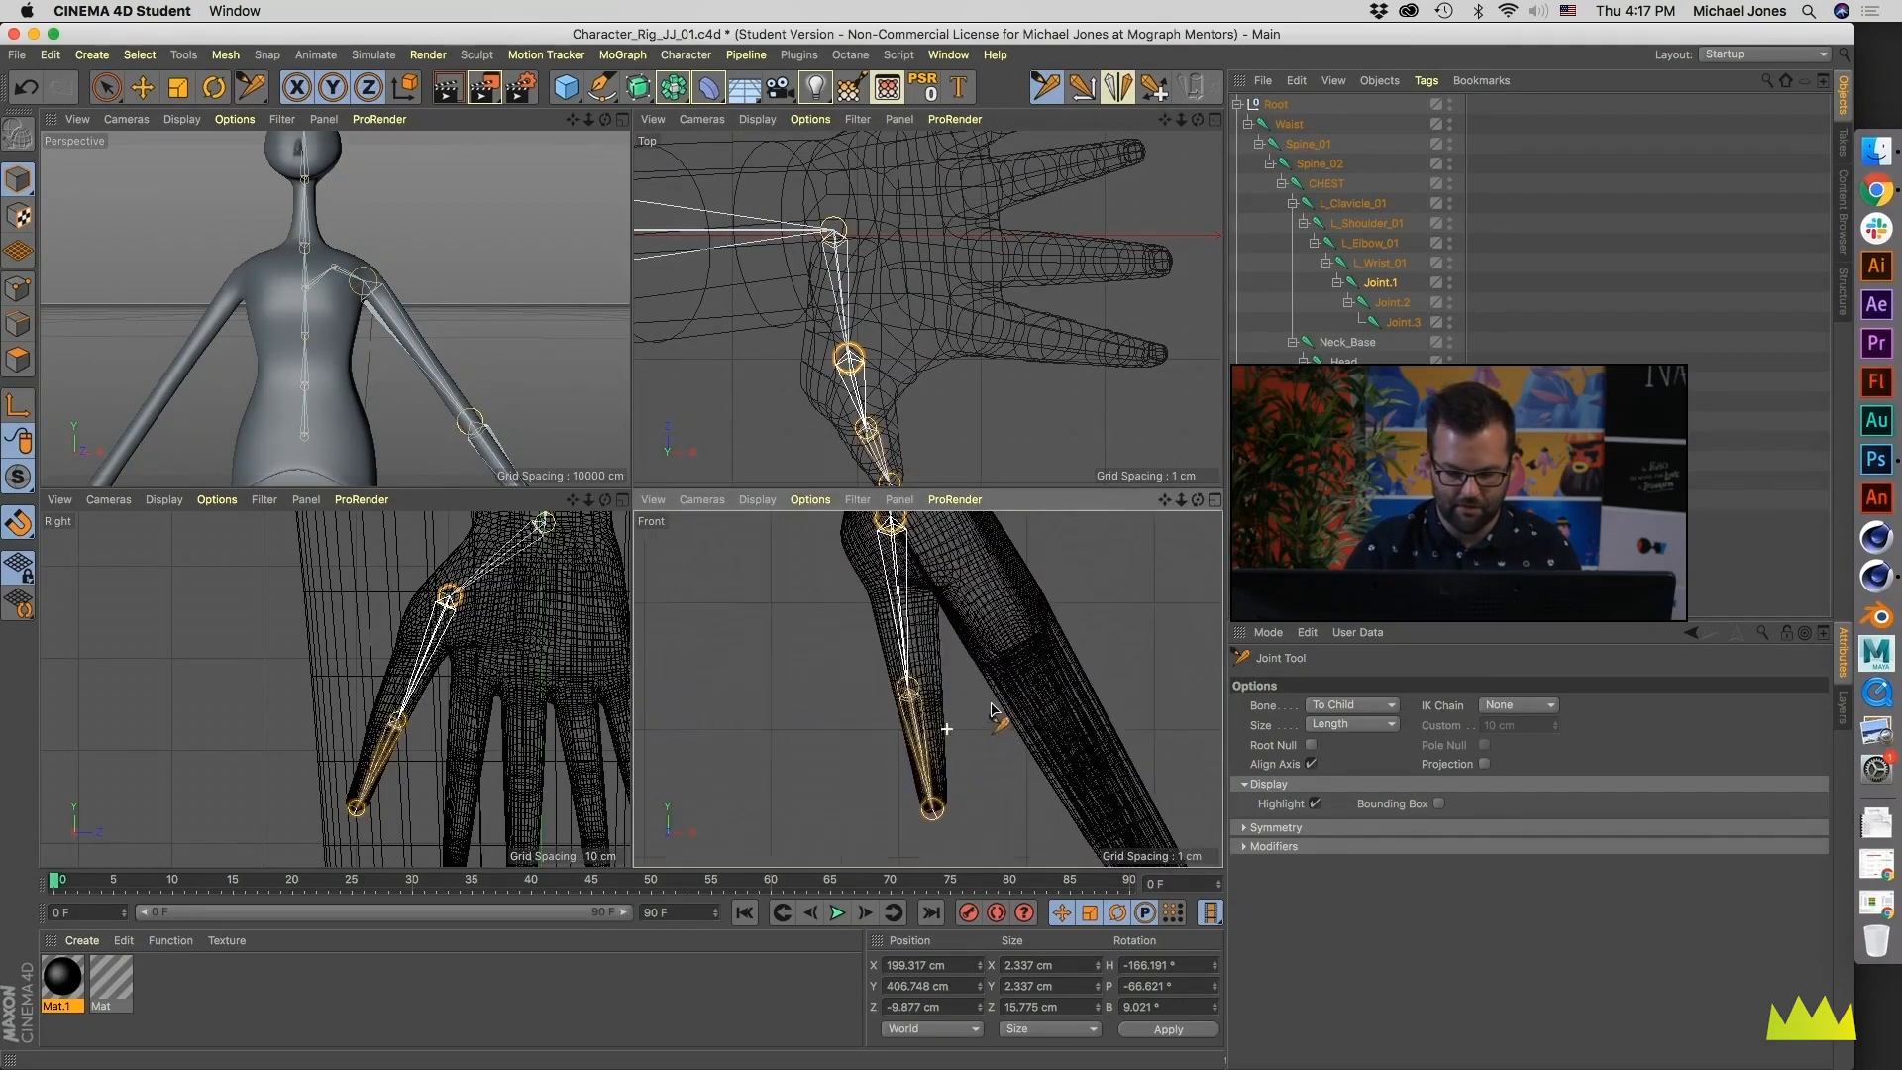
scroll(493, 715, "up", 8)
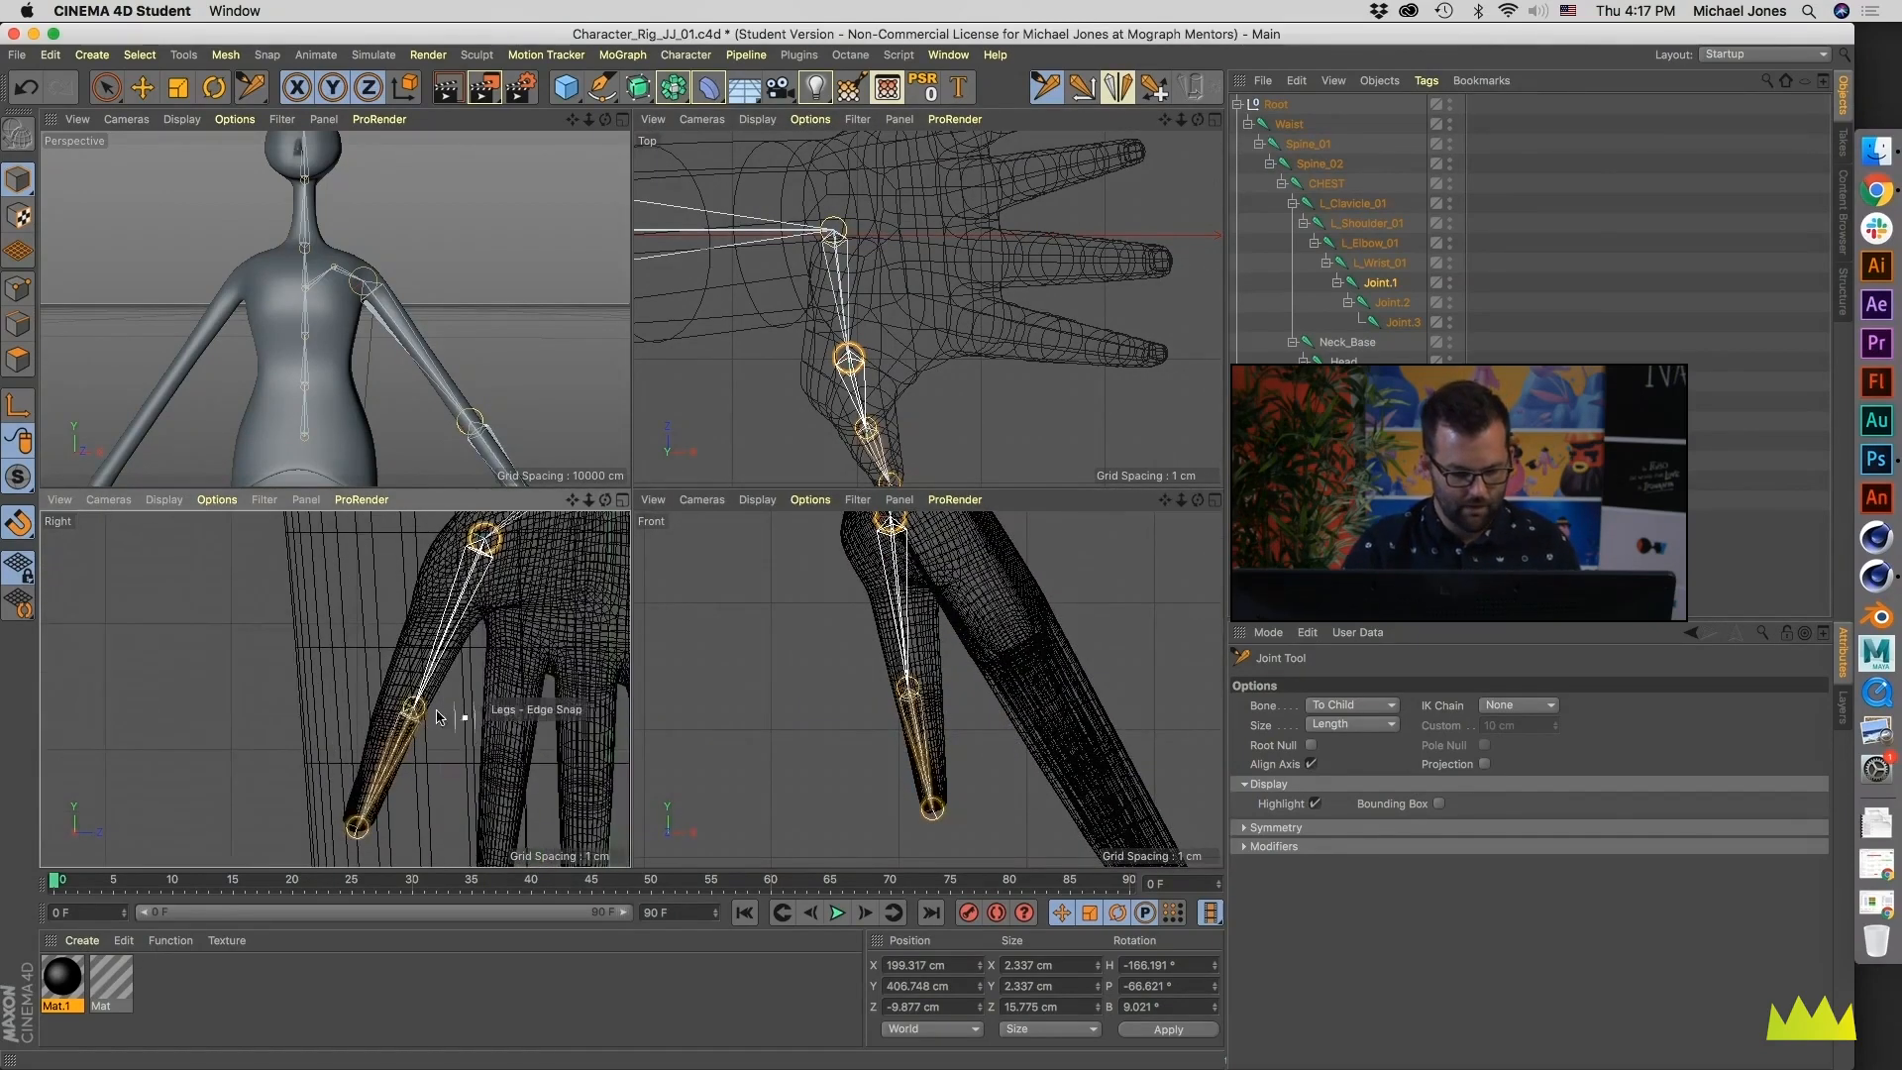
left_click_drag(414, 705, 398, 700)
left_click(401, 754)
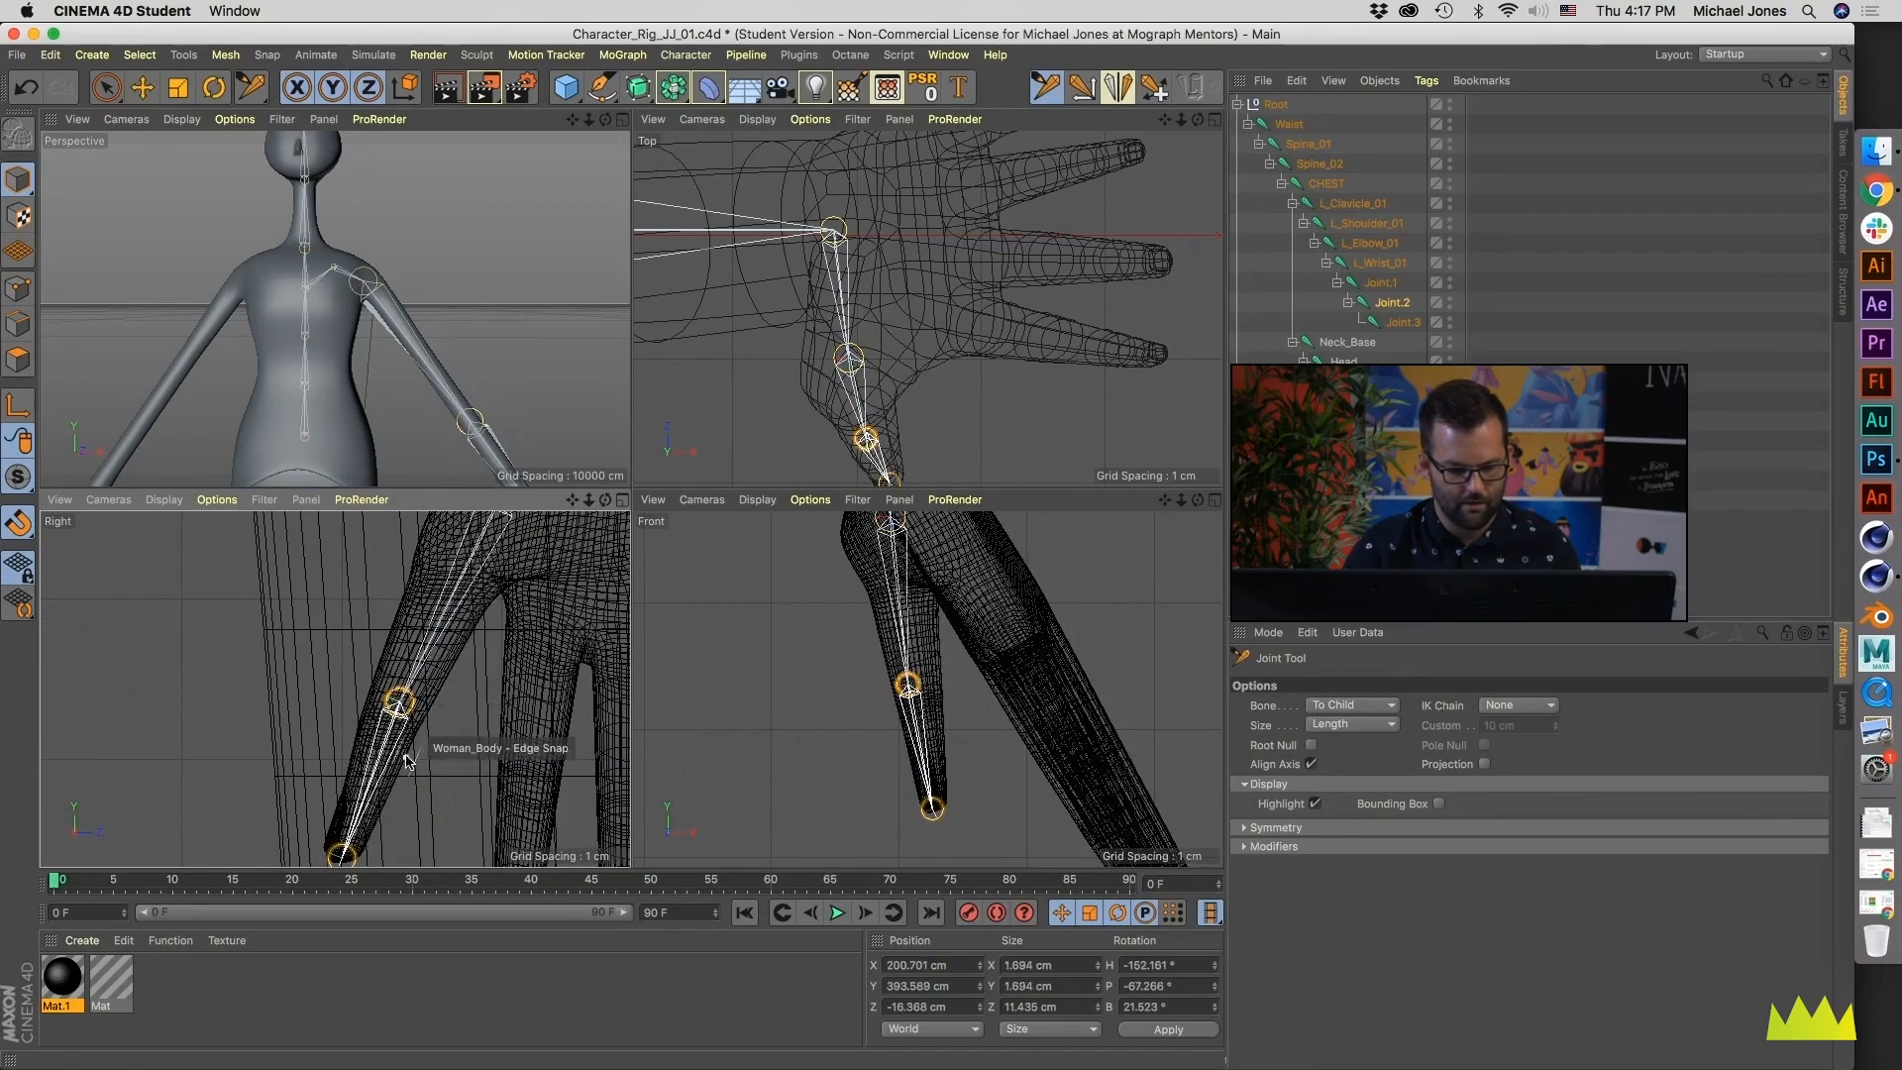
middle_click_drag(401, 754, 419, 701, "alt")
middle_click_drag(502, 589, 400, 753, "alt")
middle_click_drag(530, 685, 310, 825, "alt")
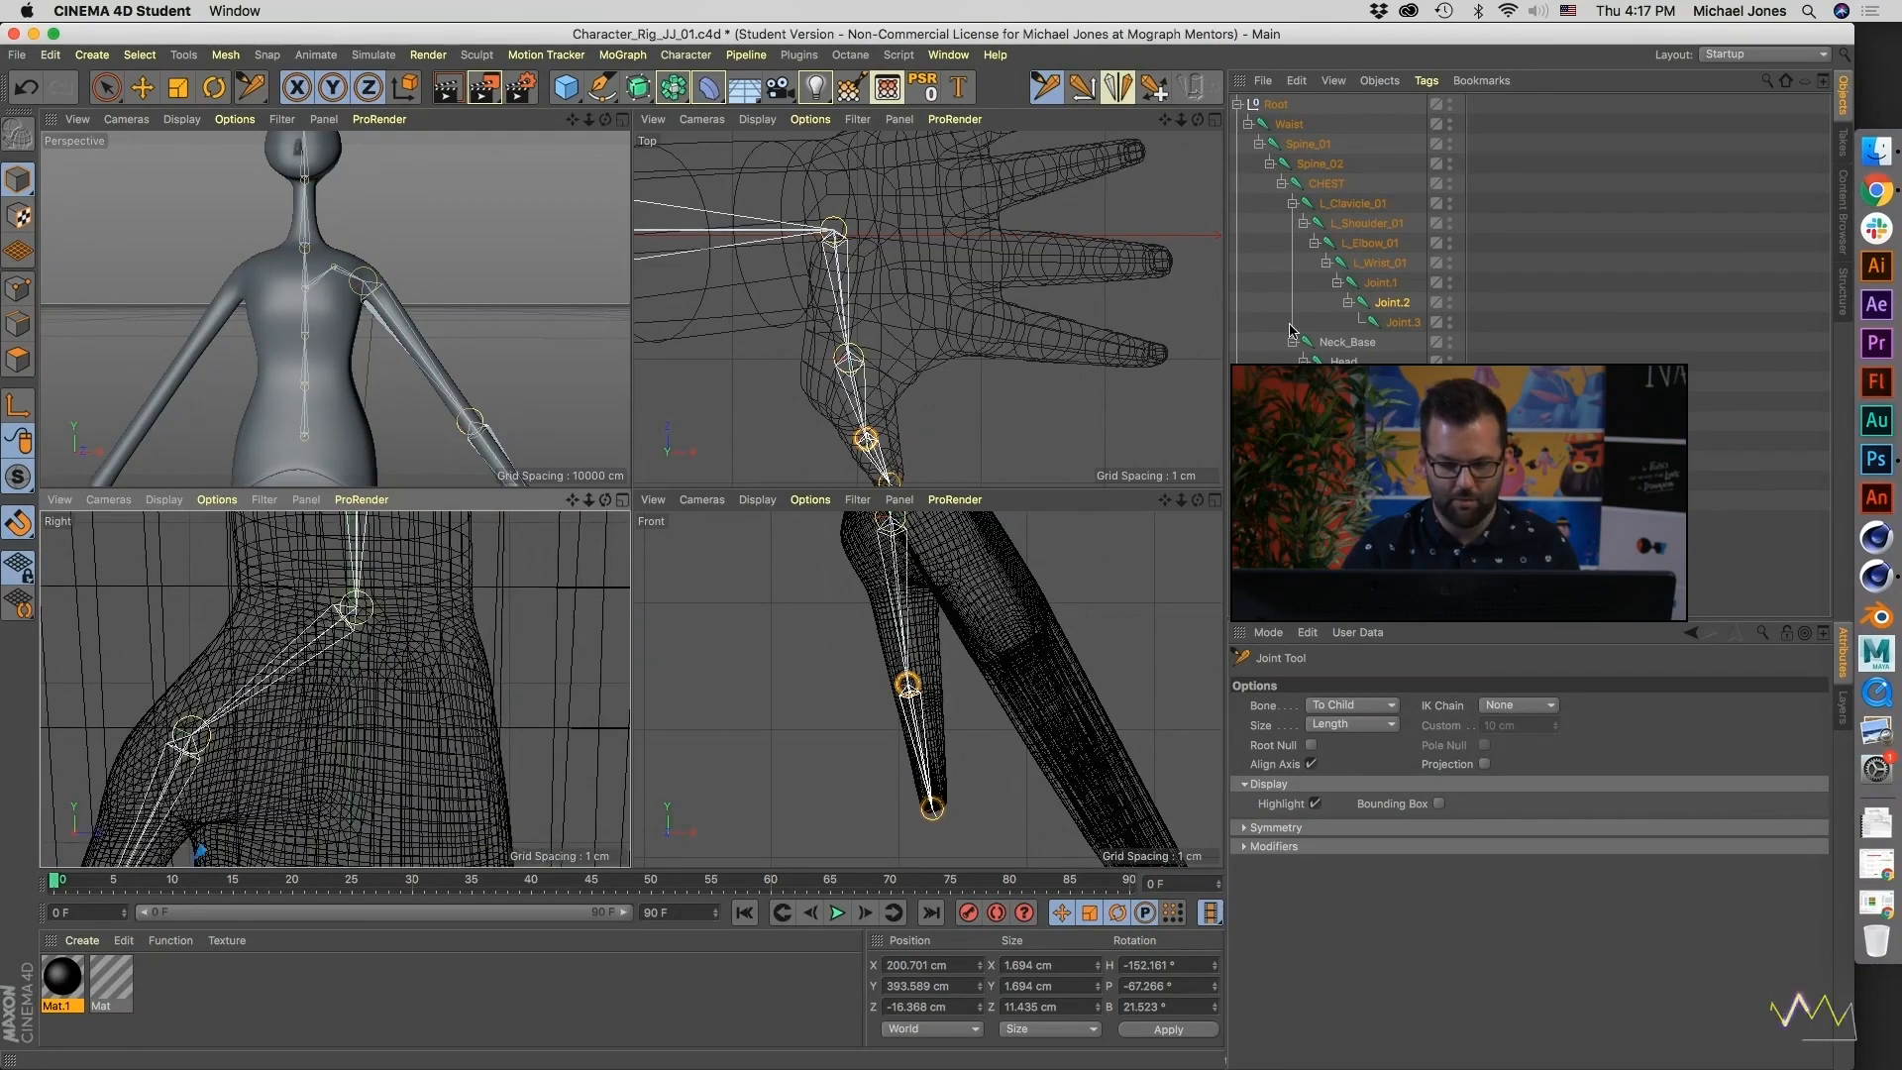
- Rename the three thumb joints, from base to end, as L_Thumb_01, L_Thumb_02 and L_Thumb_Tip
double_click(1382, 283)
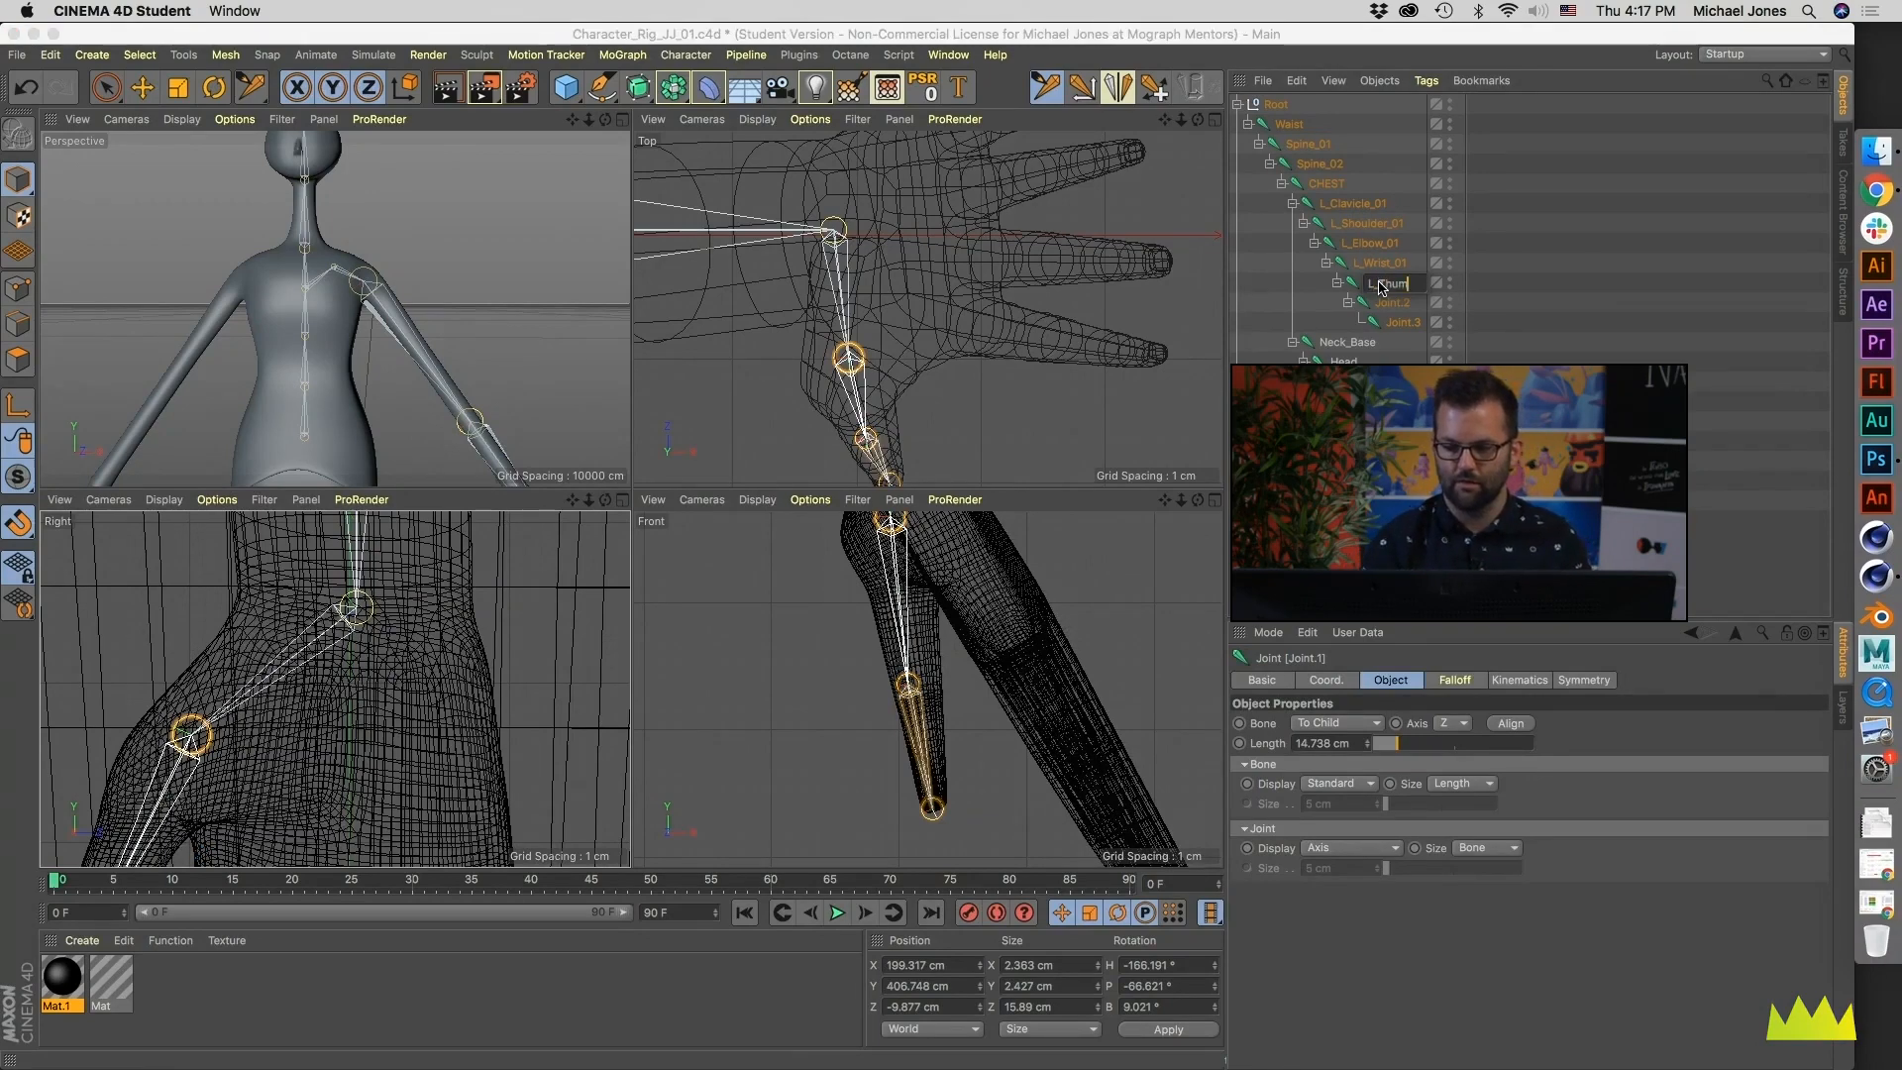
key("Return")
key("Down")
key("Return")
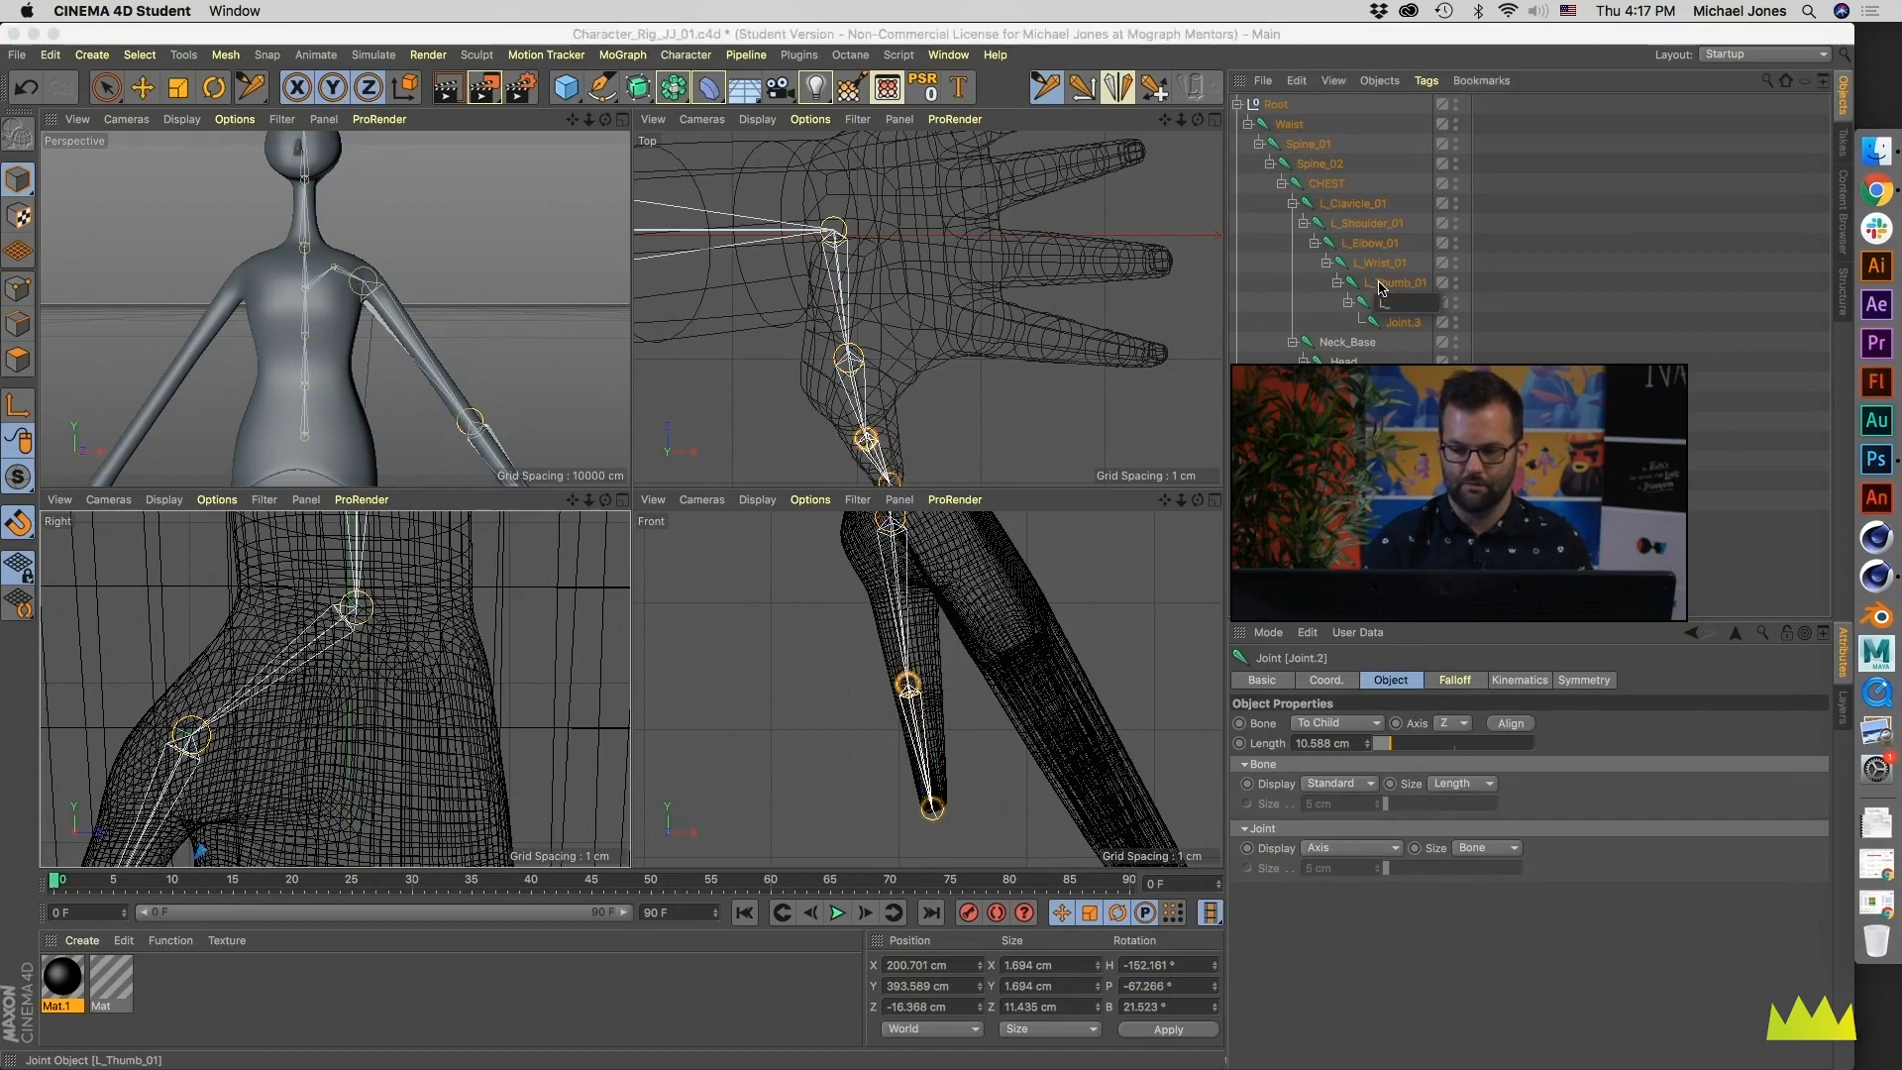
type("L_Thumb_02")
key("Return")
key("Down")
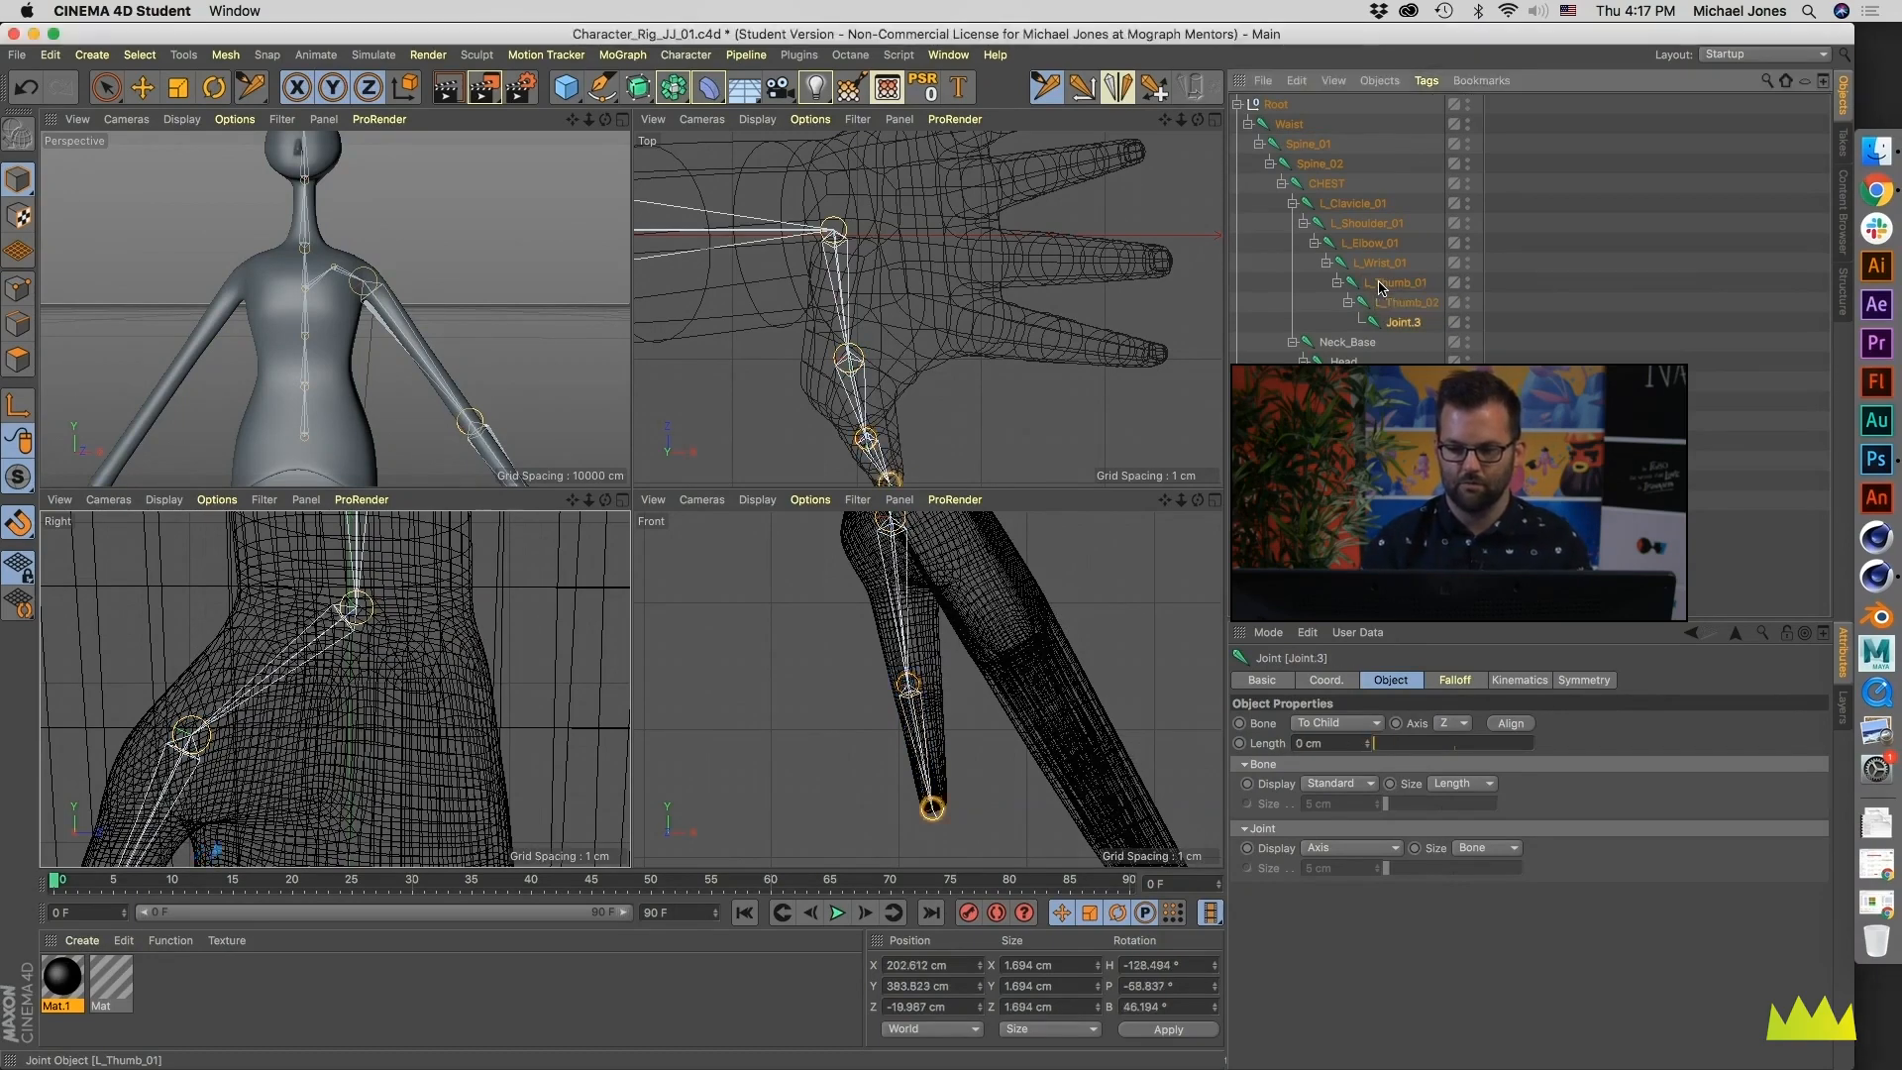
key("Return")
type("L_Thumb_Tip")
key("Return")
- Draw a chain of four joints down the index finger in the Right view, parented to L_Wrist_01
left_click(1375, 269)
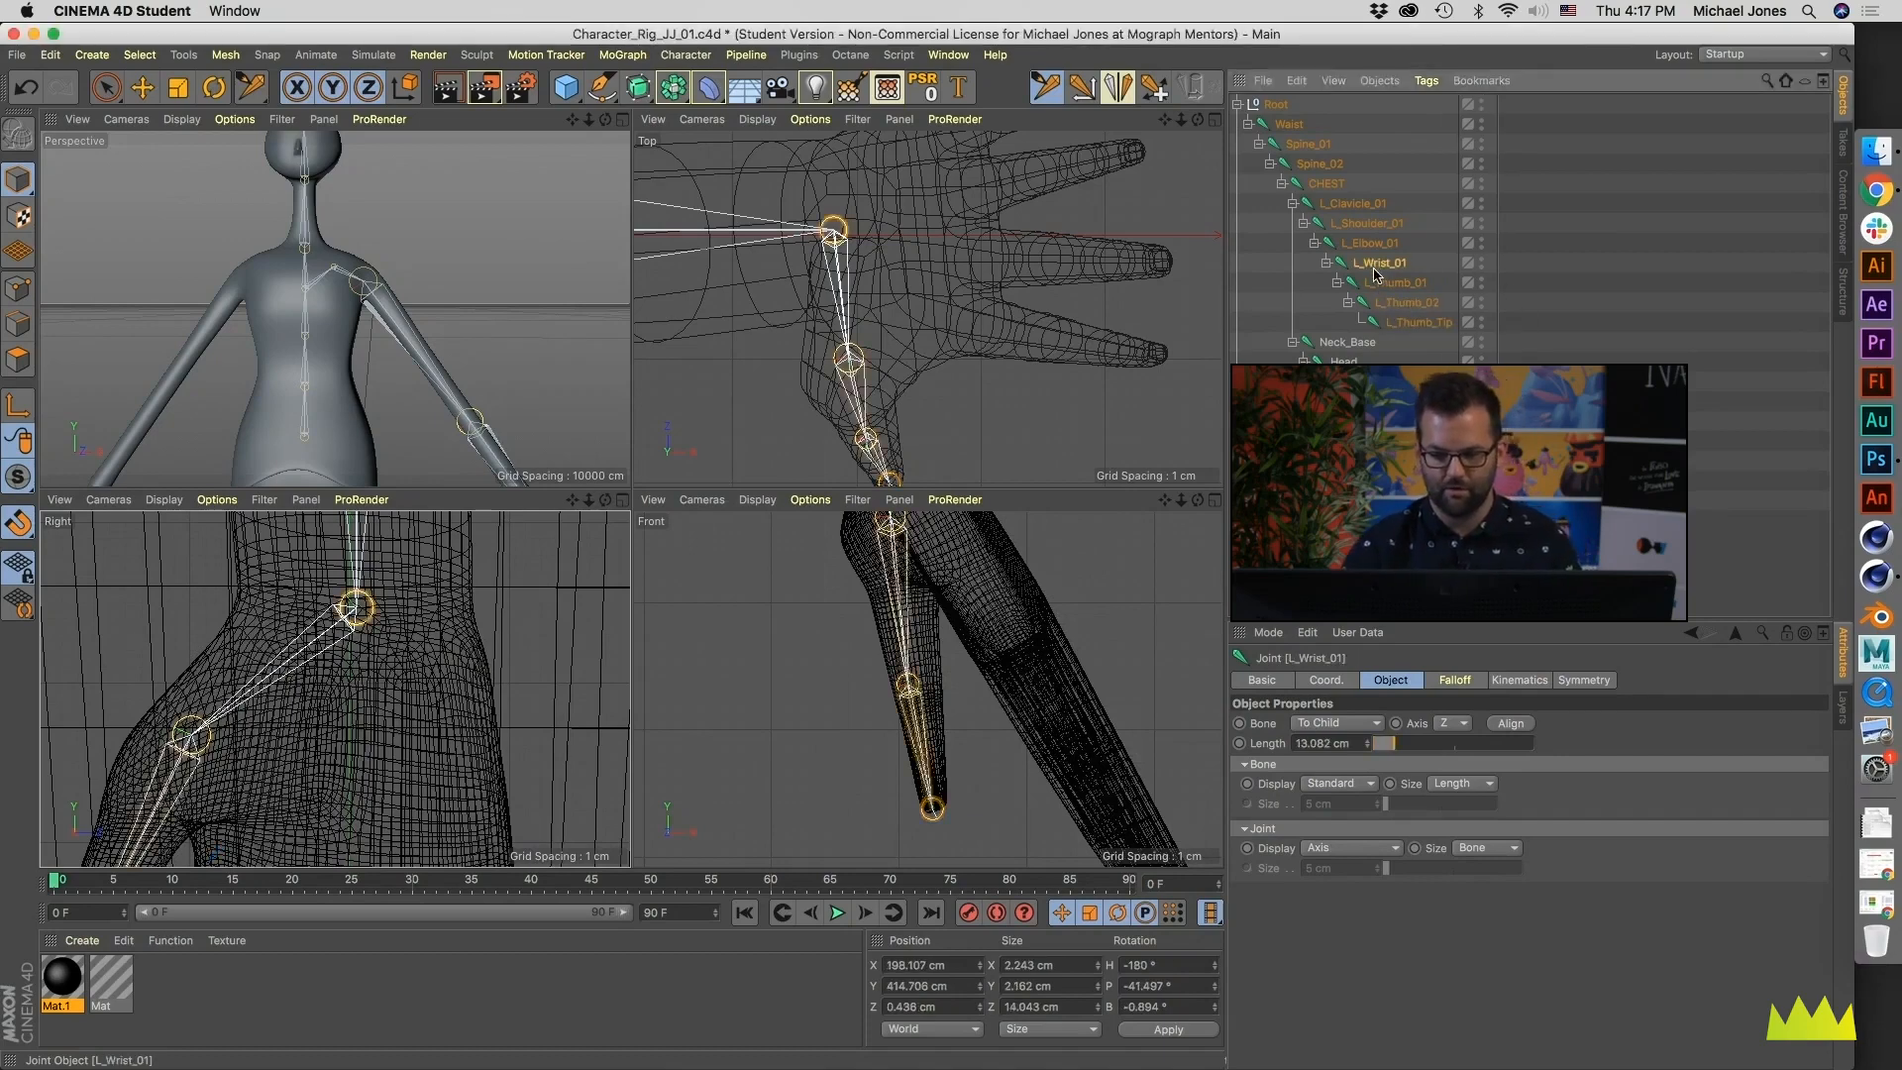
middle_click_drag(381, 739, 415, 647, "alt")
right_click_drag(415, 647, 368, 678, "alt")
scroll(368, 684, "up", 3)
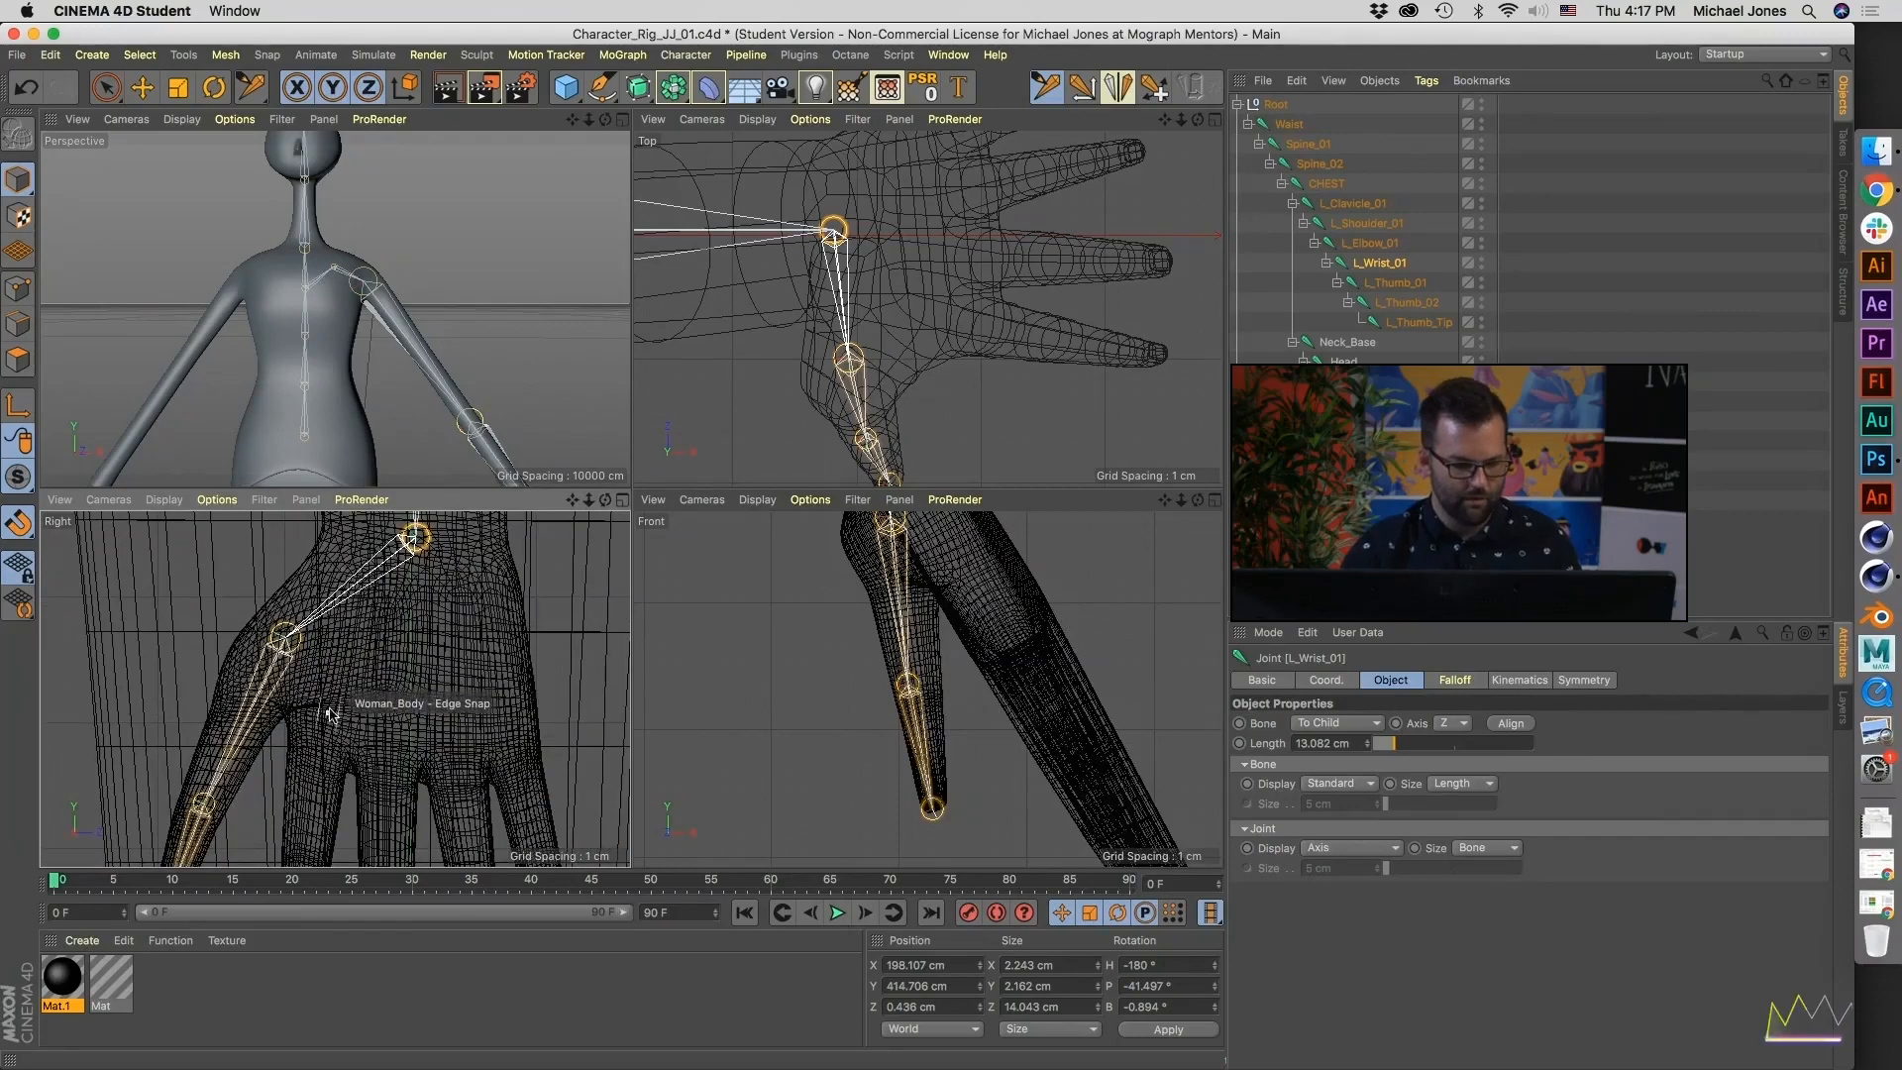
middle_click_drag(339, 730, 384, 671, "alt")
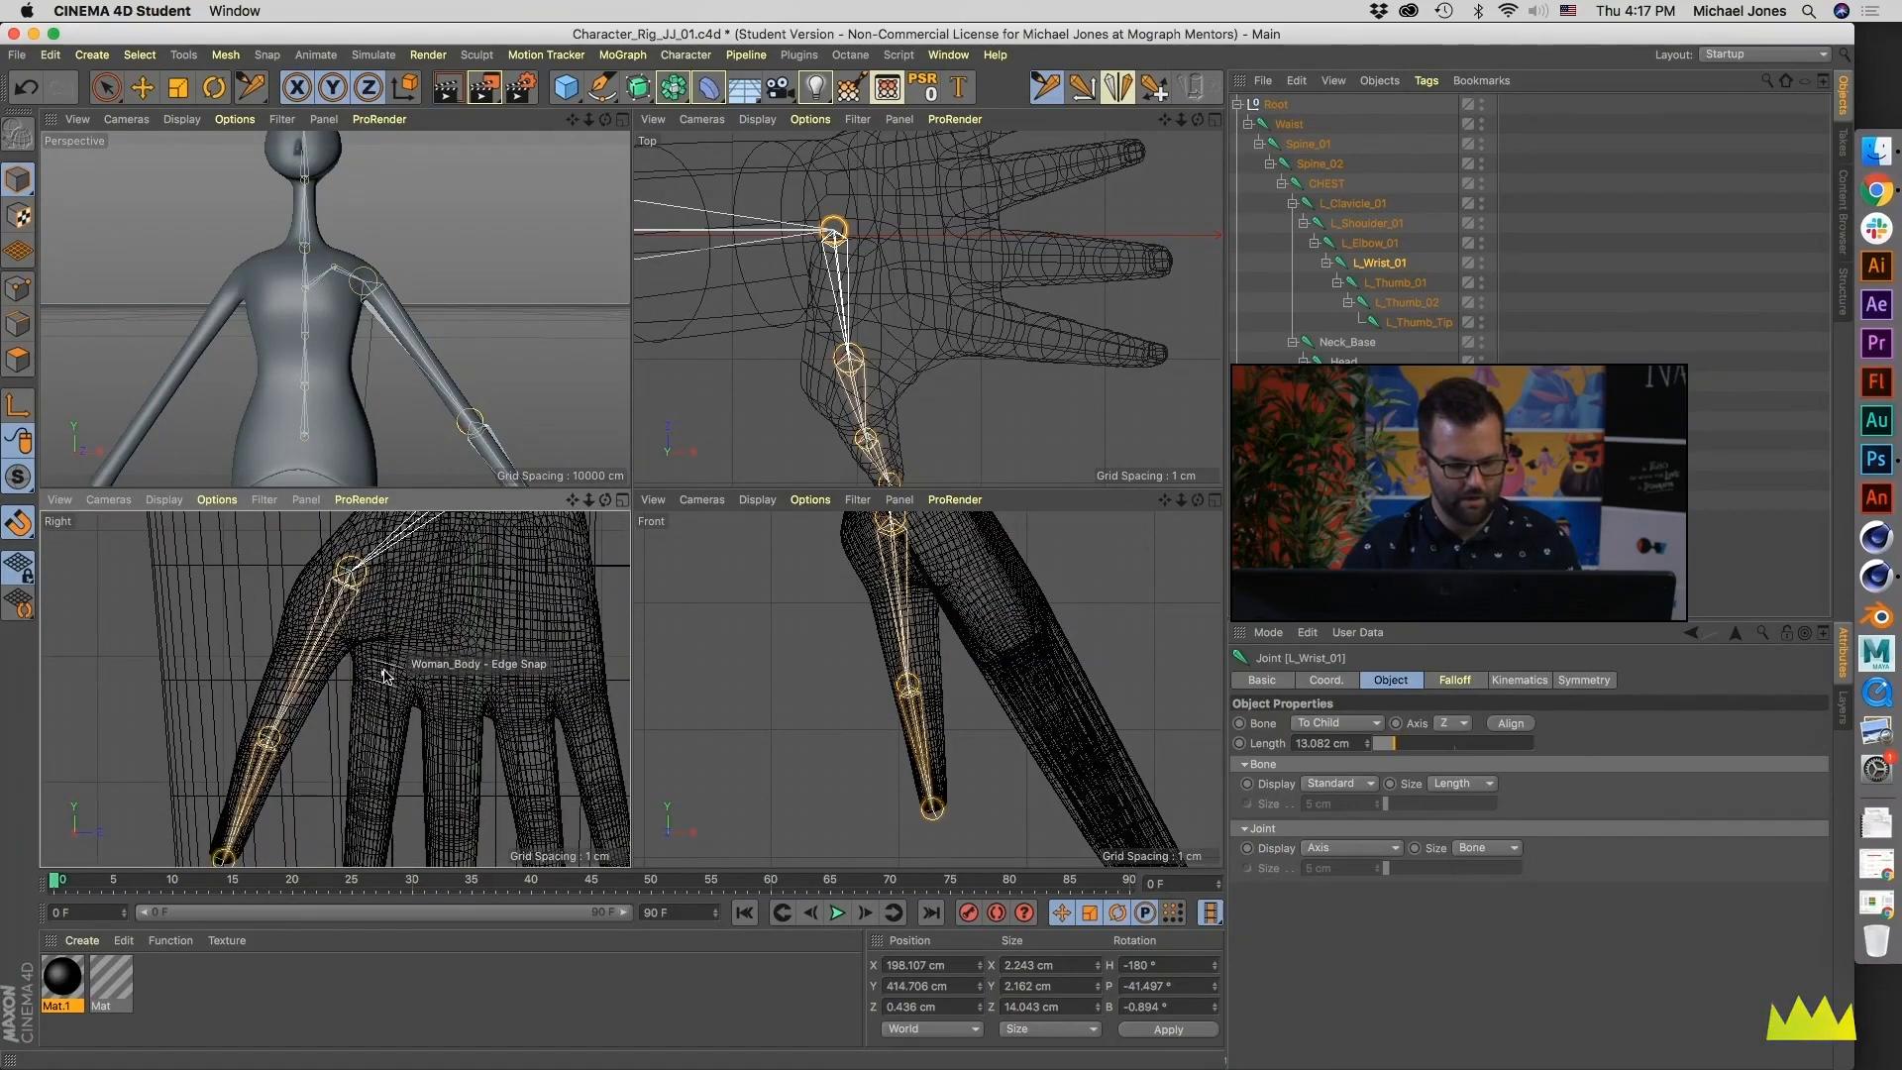
left_click(382, 661, "ctrl")
mouse_move(385, 664)
middle_mouse_down("alt")
mouse_move(396, 682)
mouse_move(401, 667)
middle_mouse_up("alt")
left_click(401, 661, "ctrl")
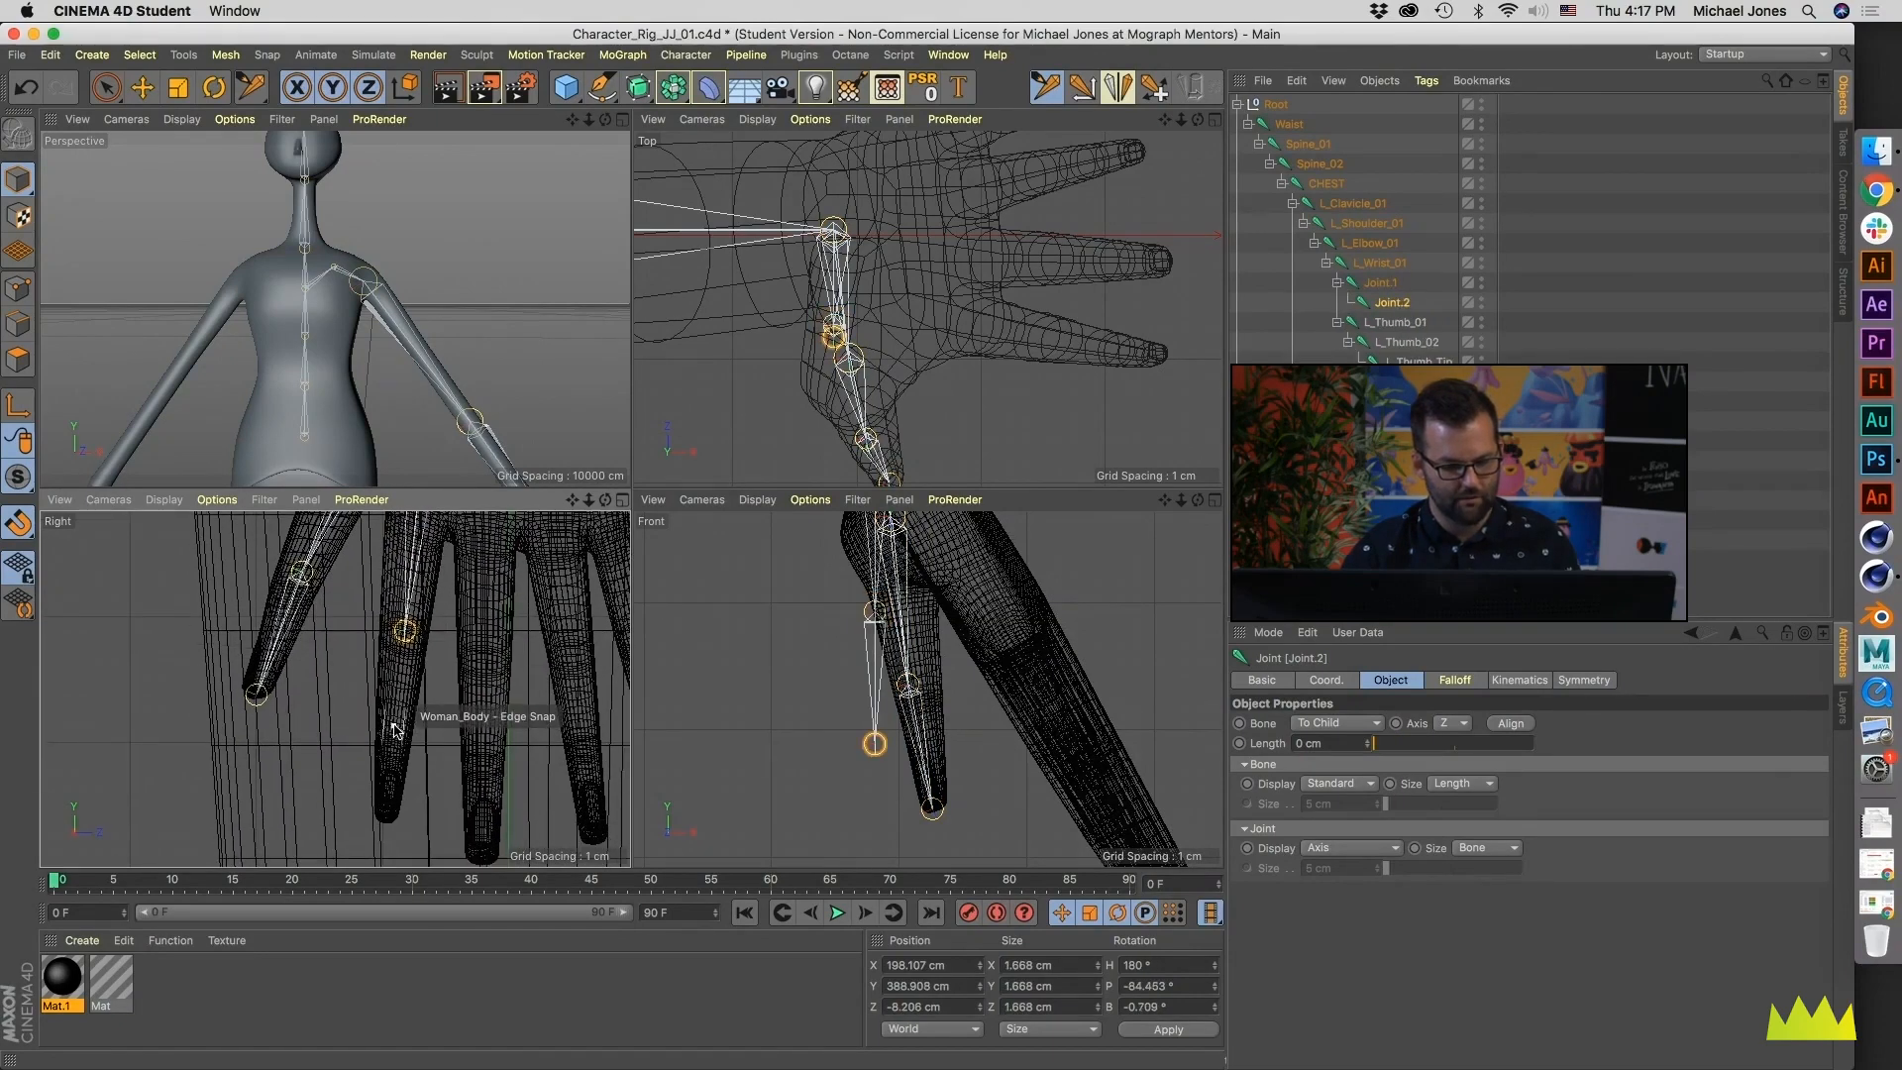
left_click(394, 736, "ctrl")
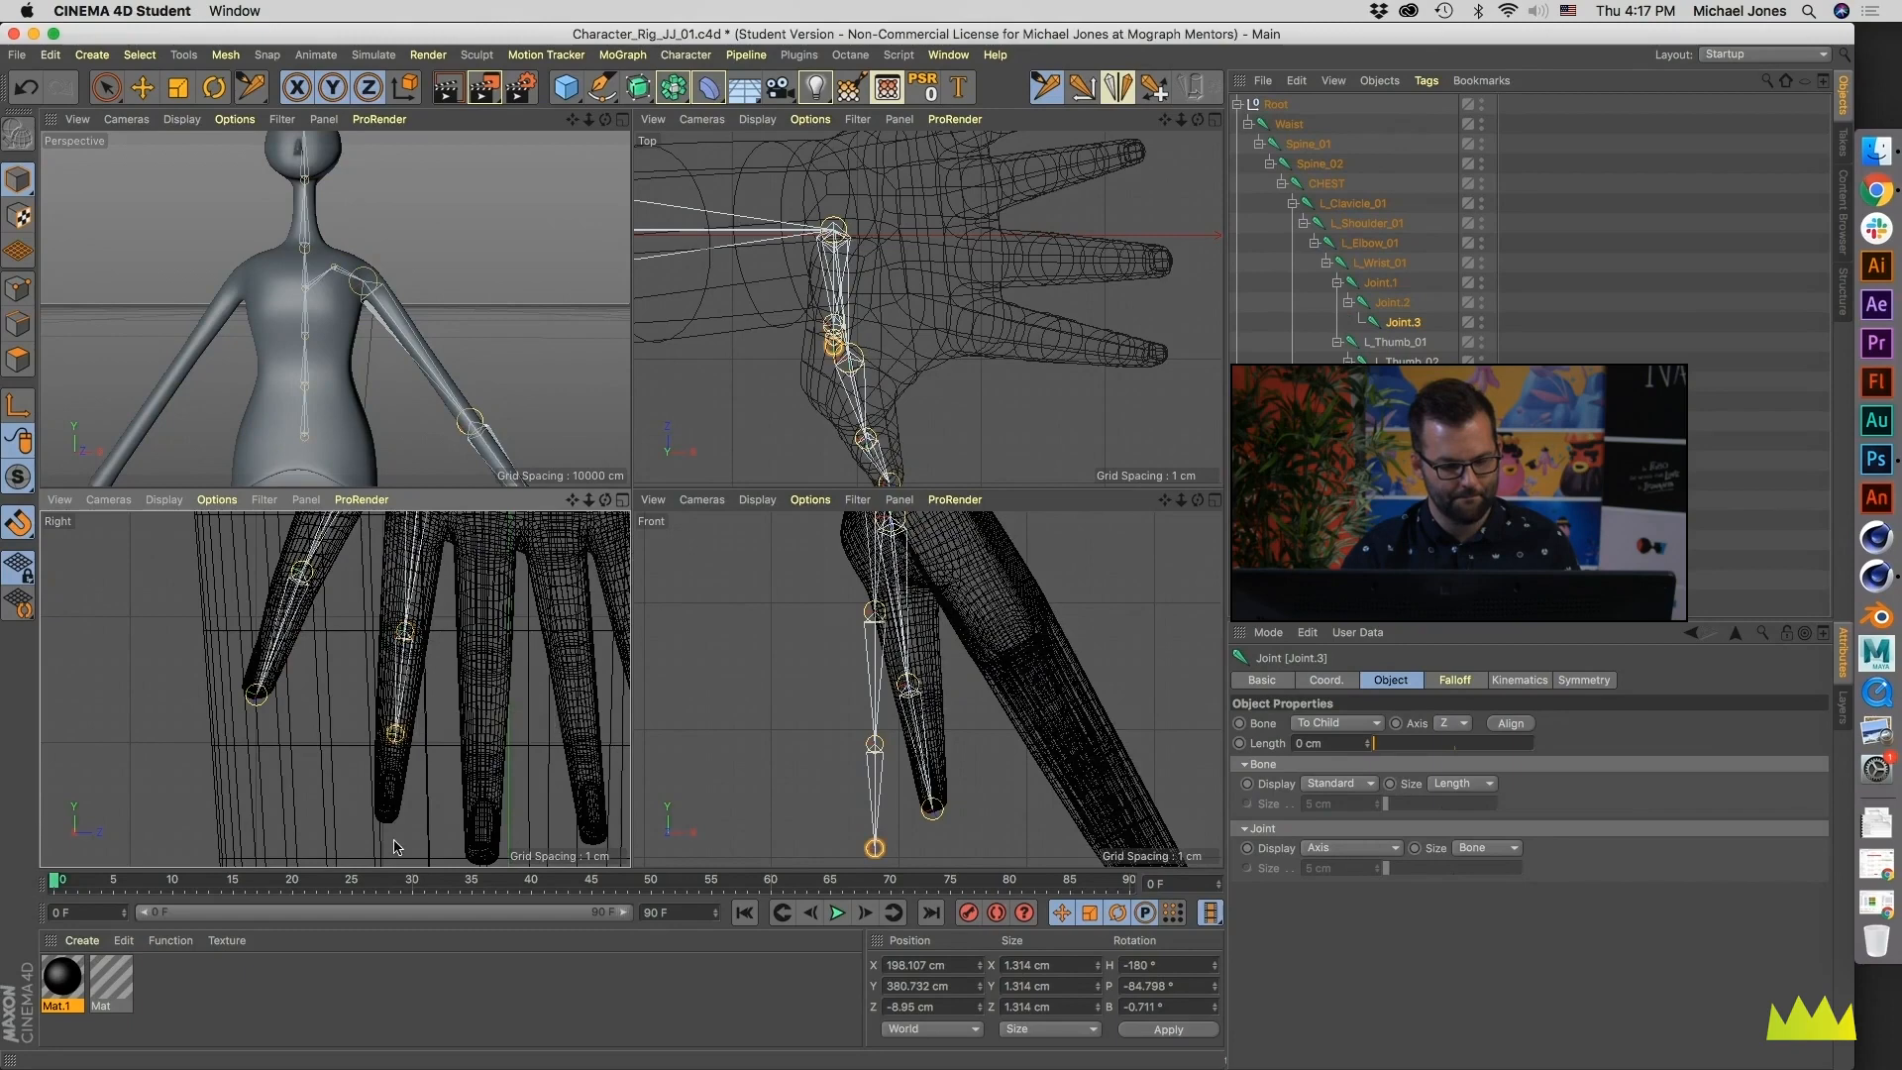
left_click(386, 816, "ctrl")
- Set the Front view's display mode to Quick Shading so the hand mesh appears solid behind the joints
middle_click_drag(927, 784, 900, 764, "alt")
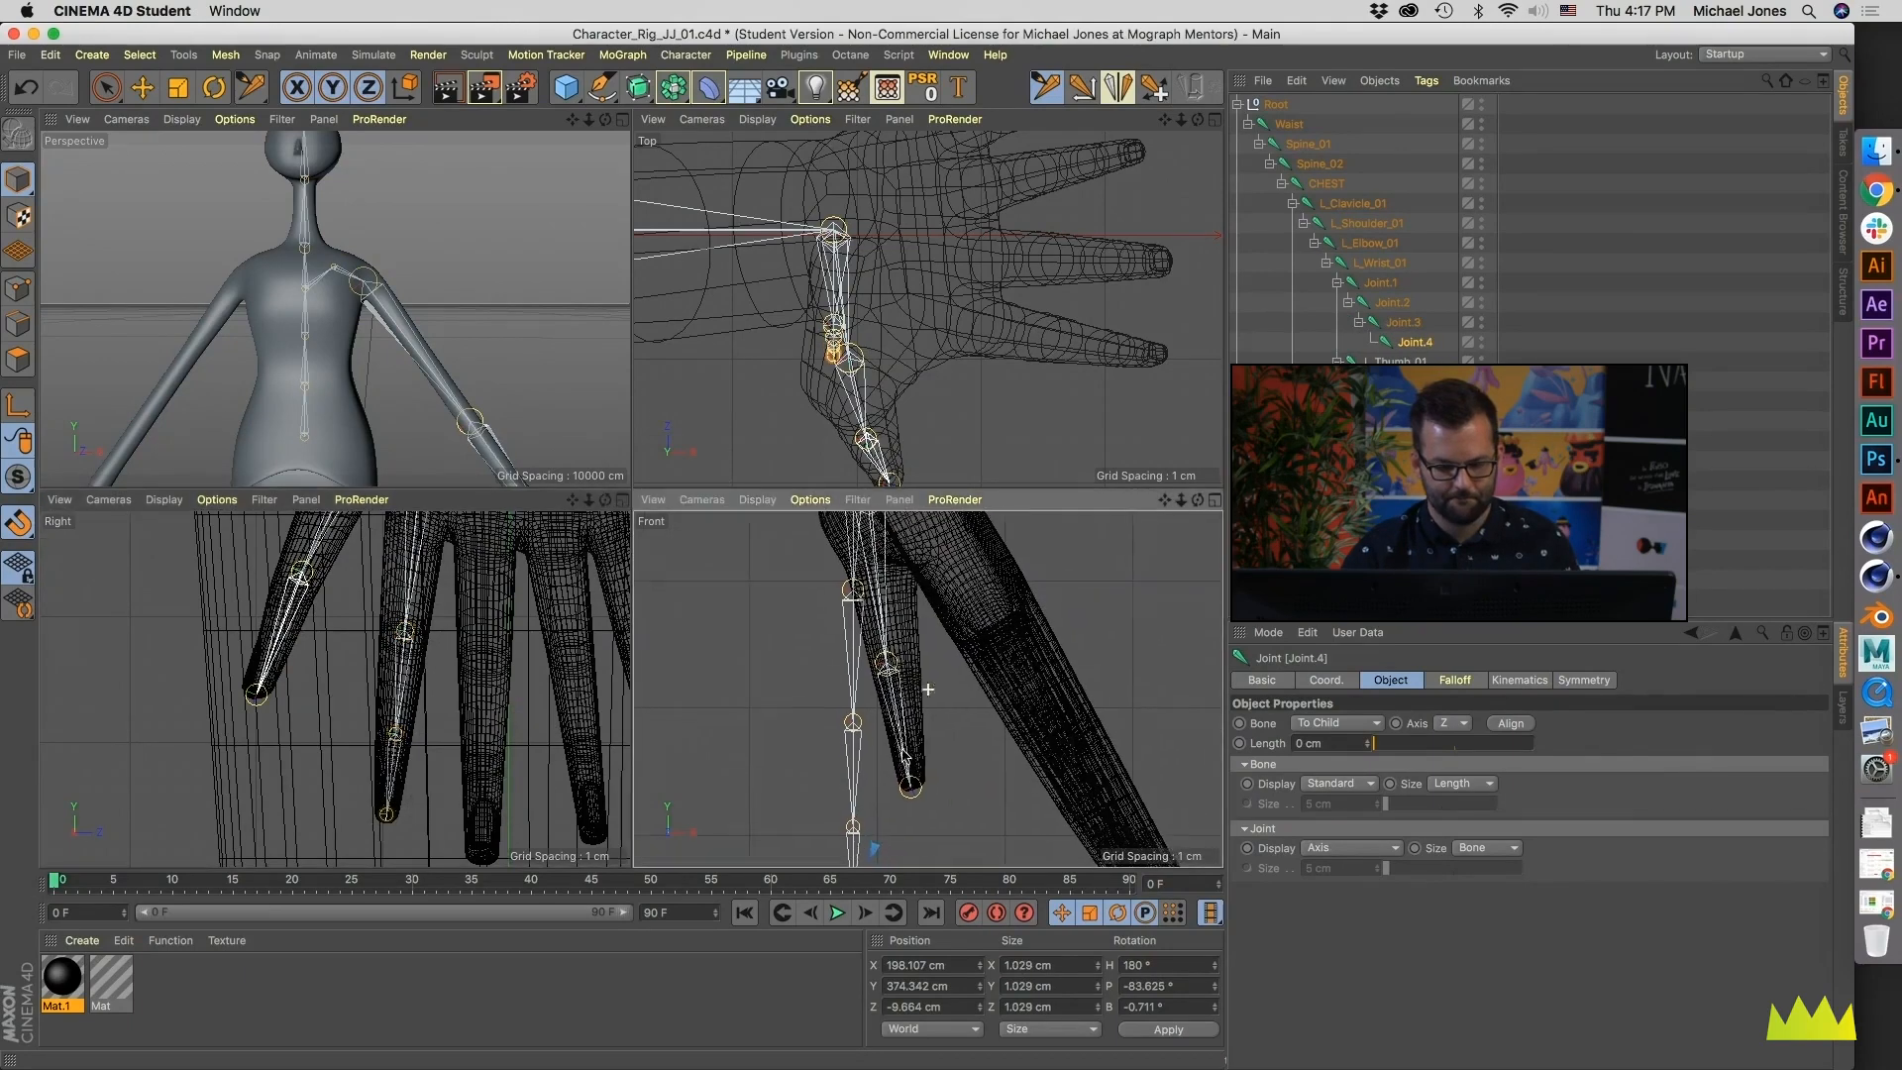
right_click_drag(900, 764, 860, 761, "alt")
middle_click_drag(860, 760, 782, 859, "alt")
middle_click_drag(884, 430, 800, 295, "alt")
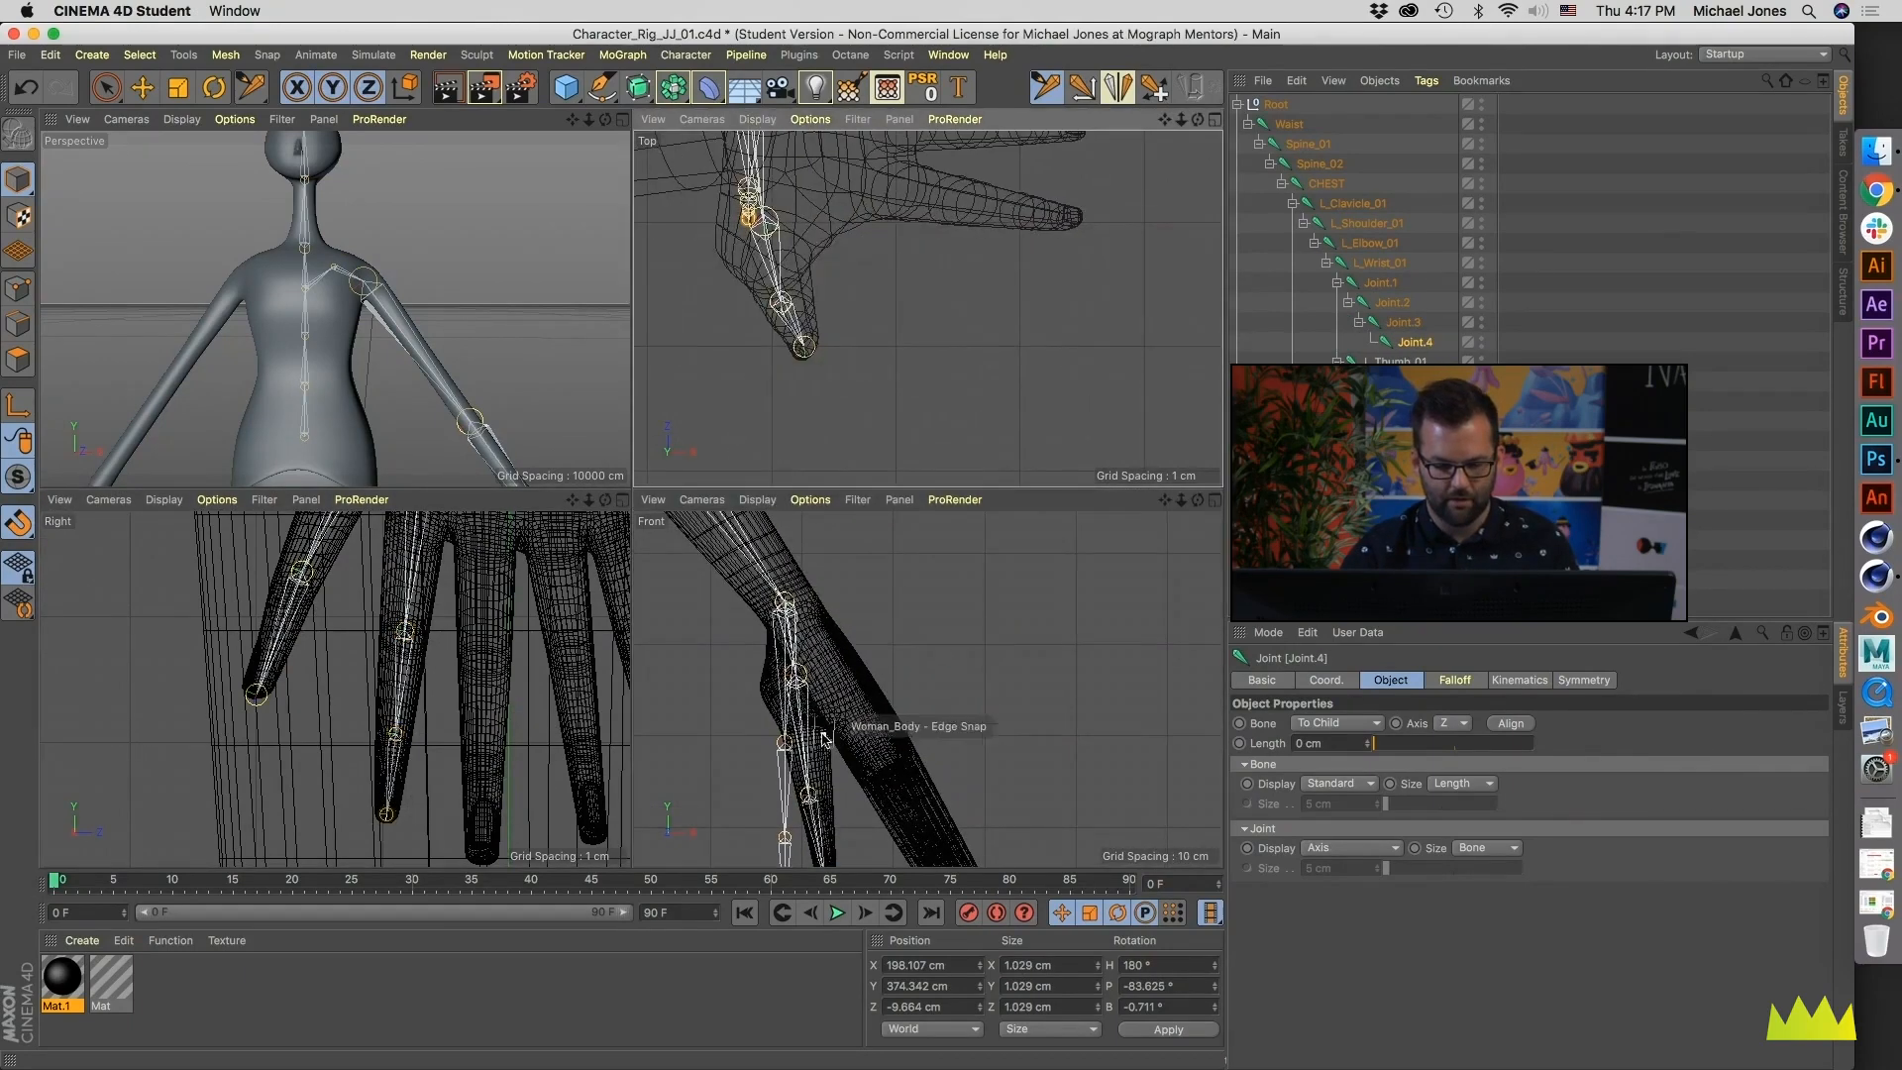
middle_click_drag(838, 800, 804, 566, "alt")
right_click_drag(805, 565, 771, 569, "alt")
middle_click_drag(804, 619, 854, 793, "alt")
right_click_drag(854, 793, 888, 777, "alt")
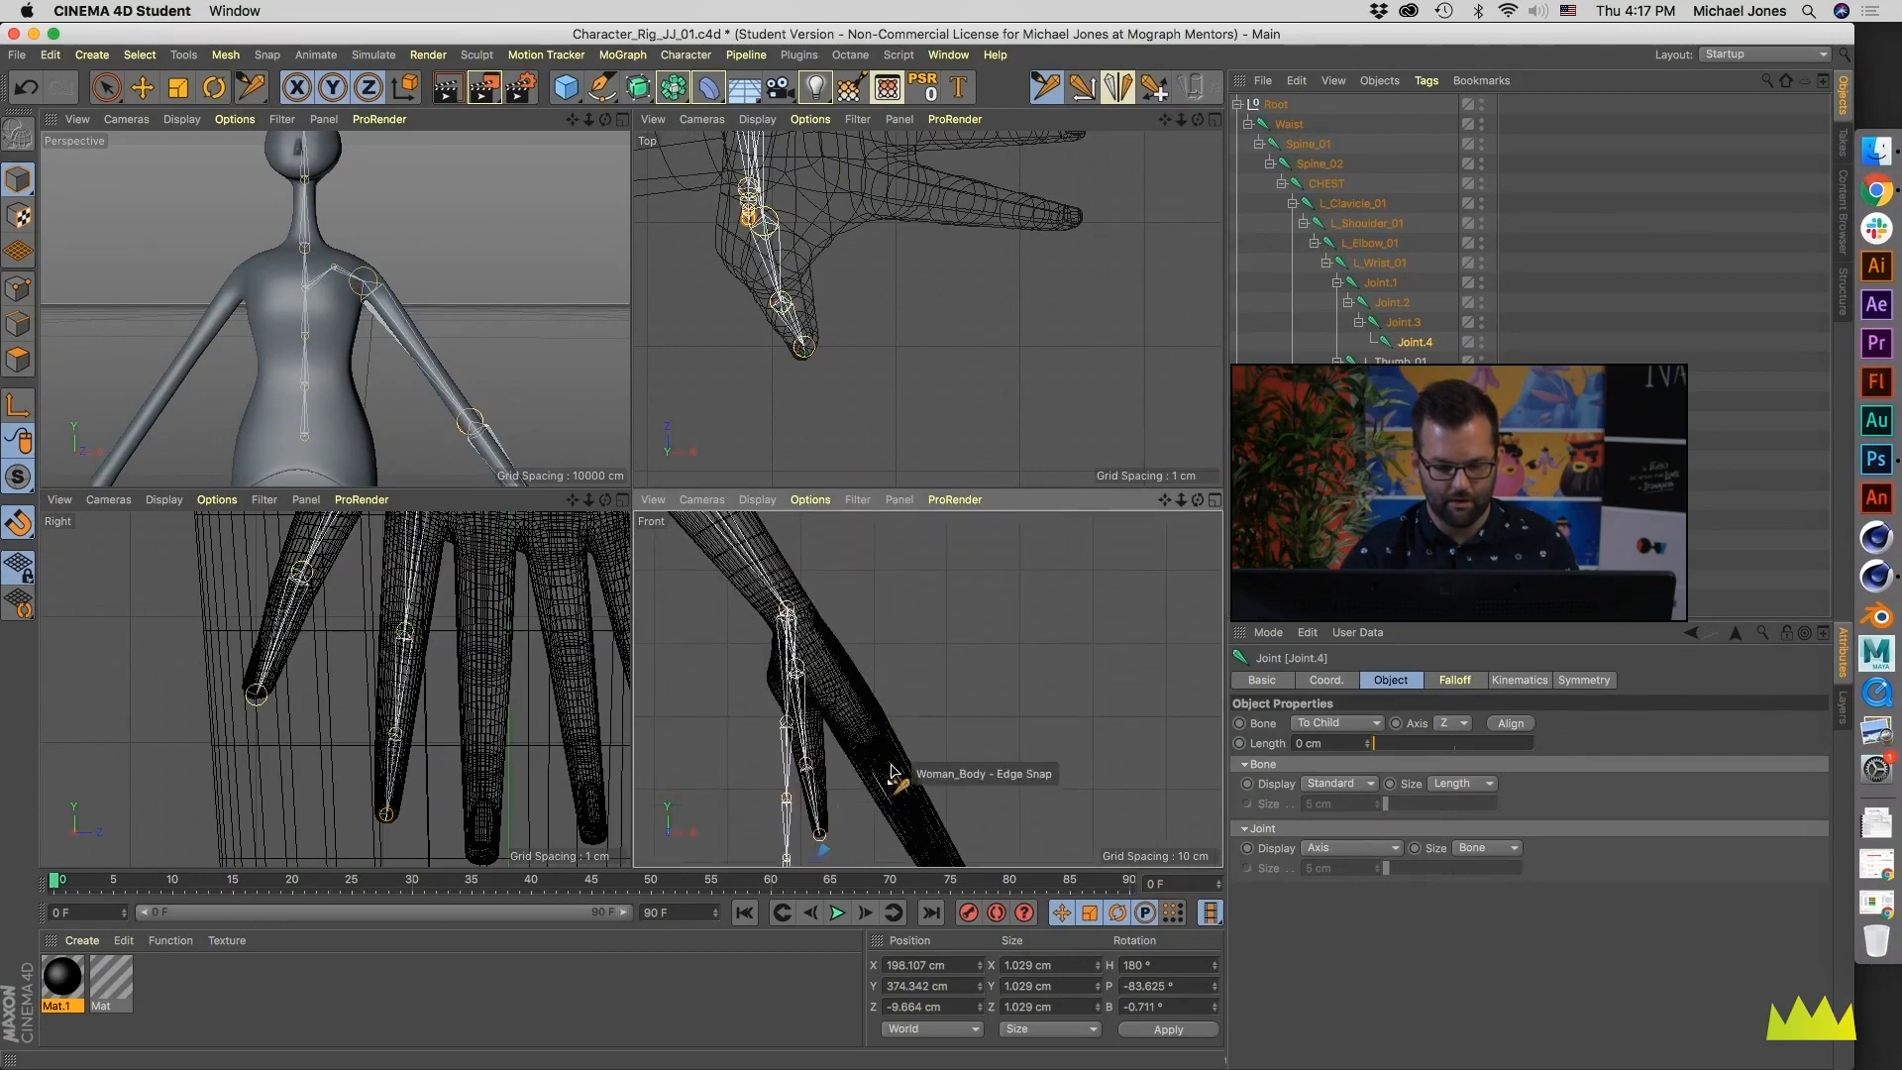
middle_click_drag(888, 777, 833, 626, "alt")
left_click(769, 510)
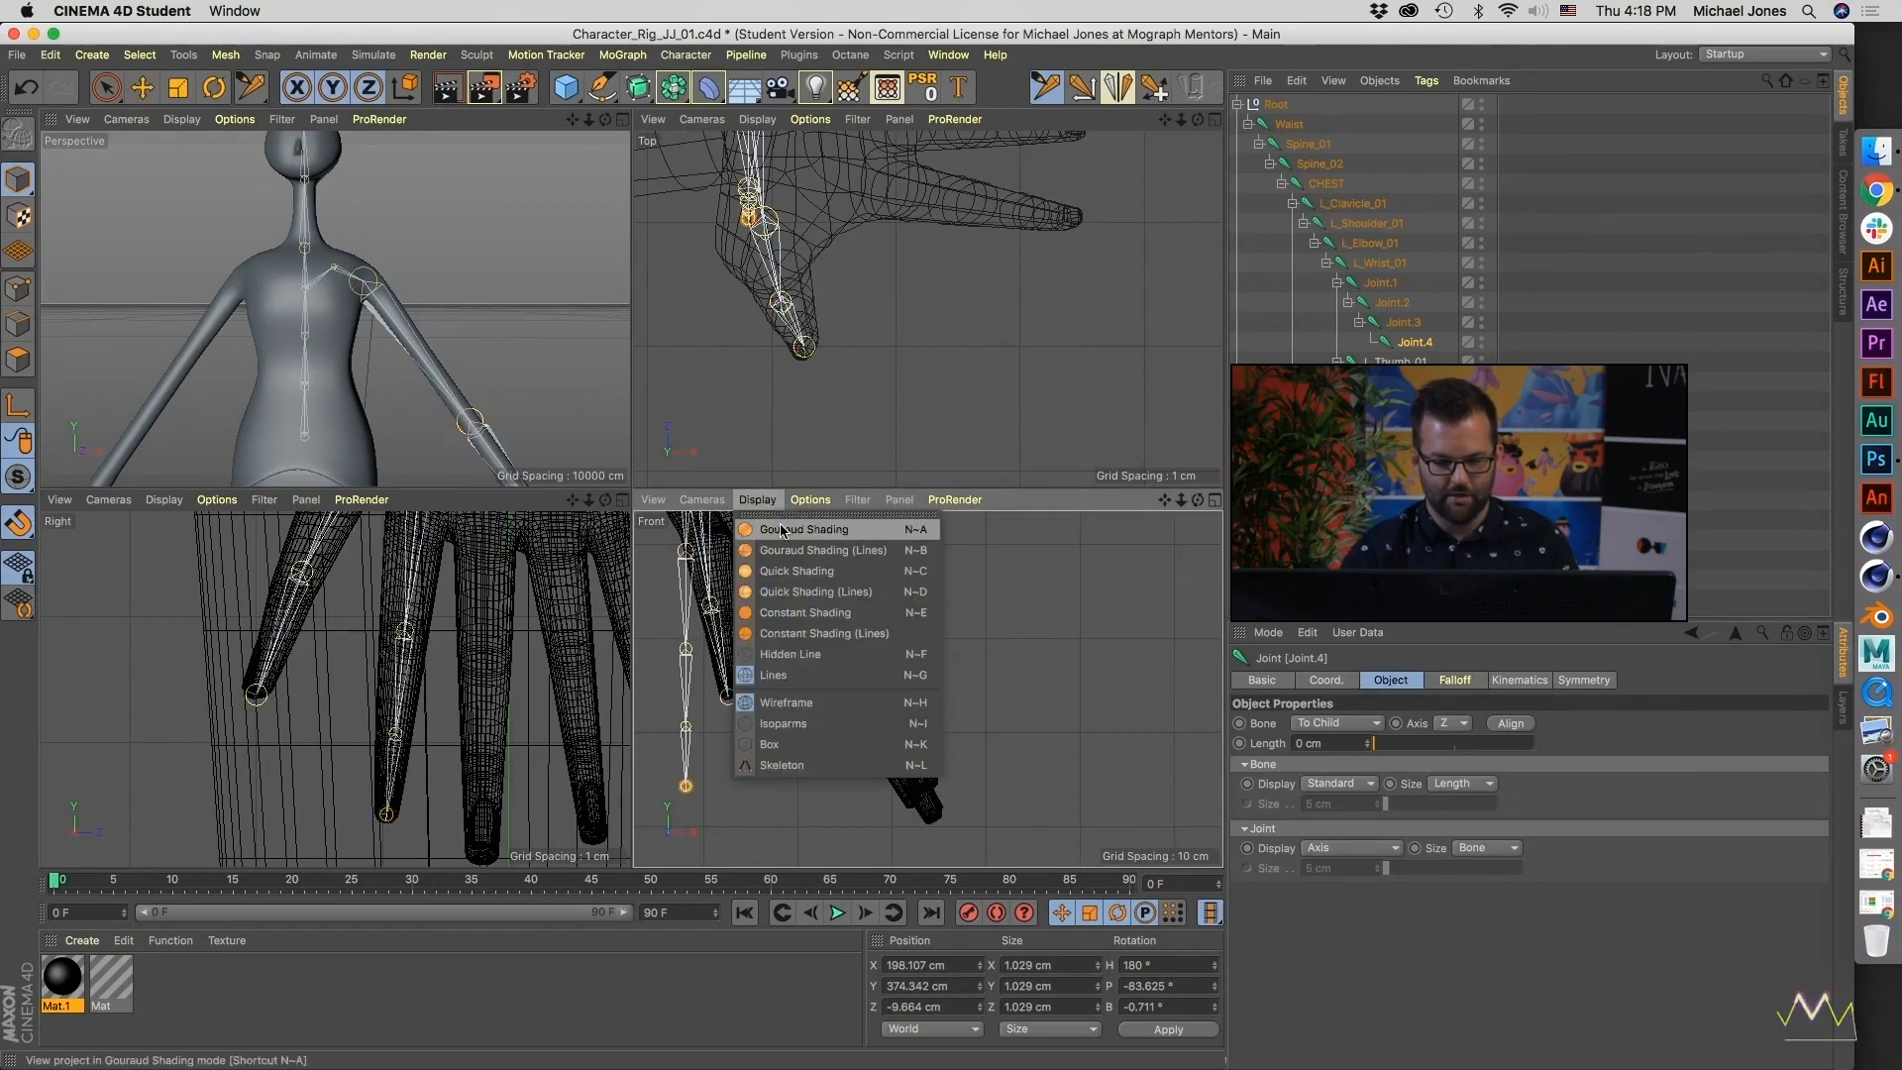
left_click(780, 585)
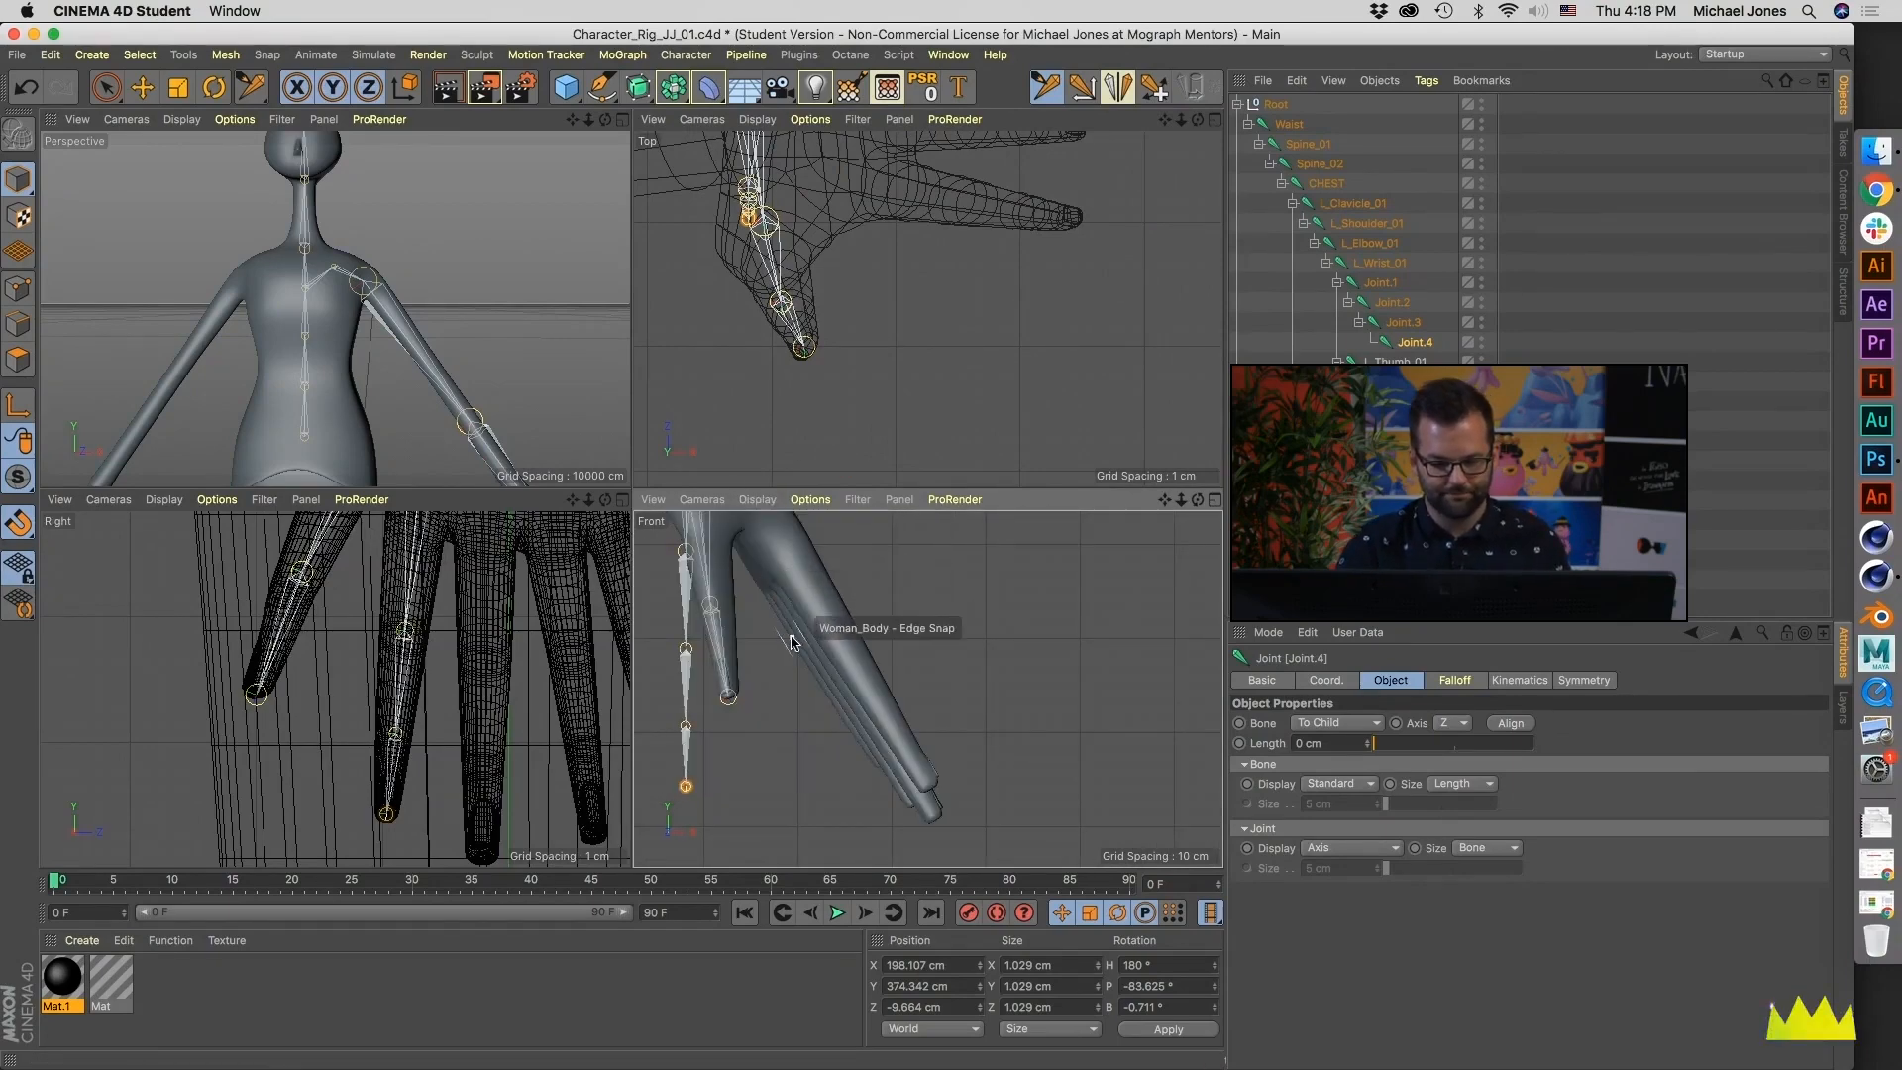
- In the Front view, move the index finger's first two joints inside the mesh, at X about 208, Y about 401 and X about 214.3, Y about 390.5 cm
middle_click_drag(788, 631, 881, 658, "alt")
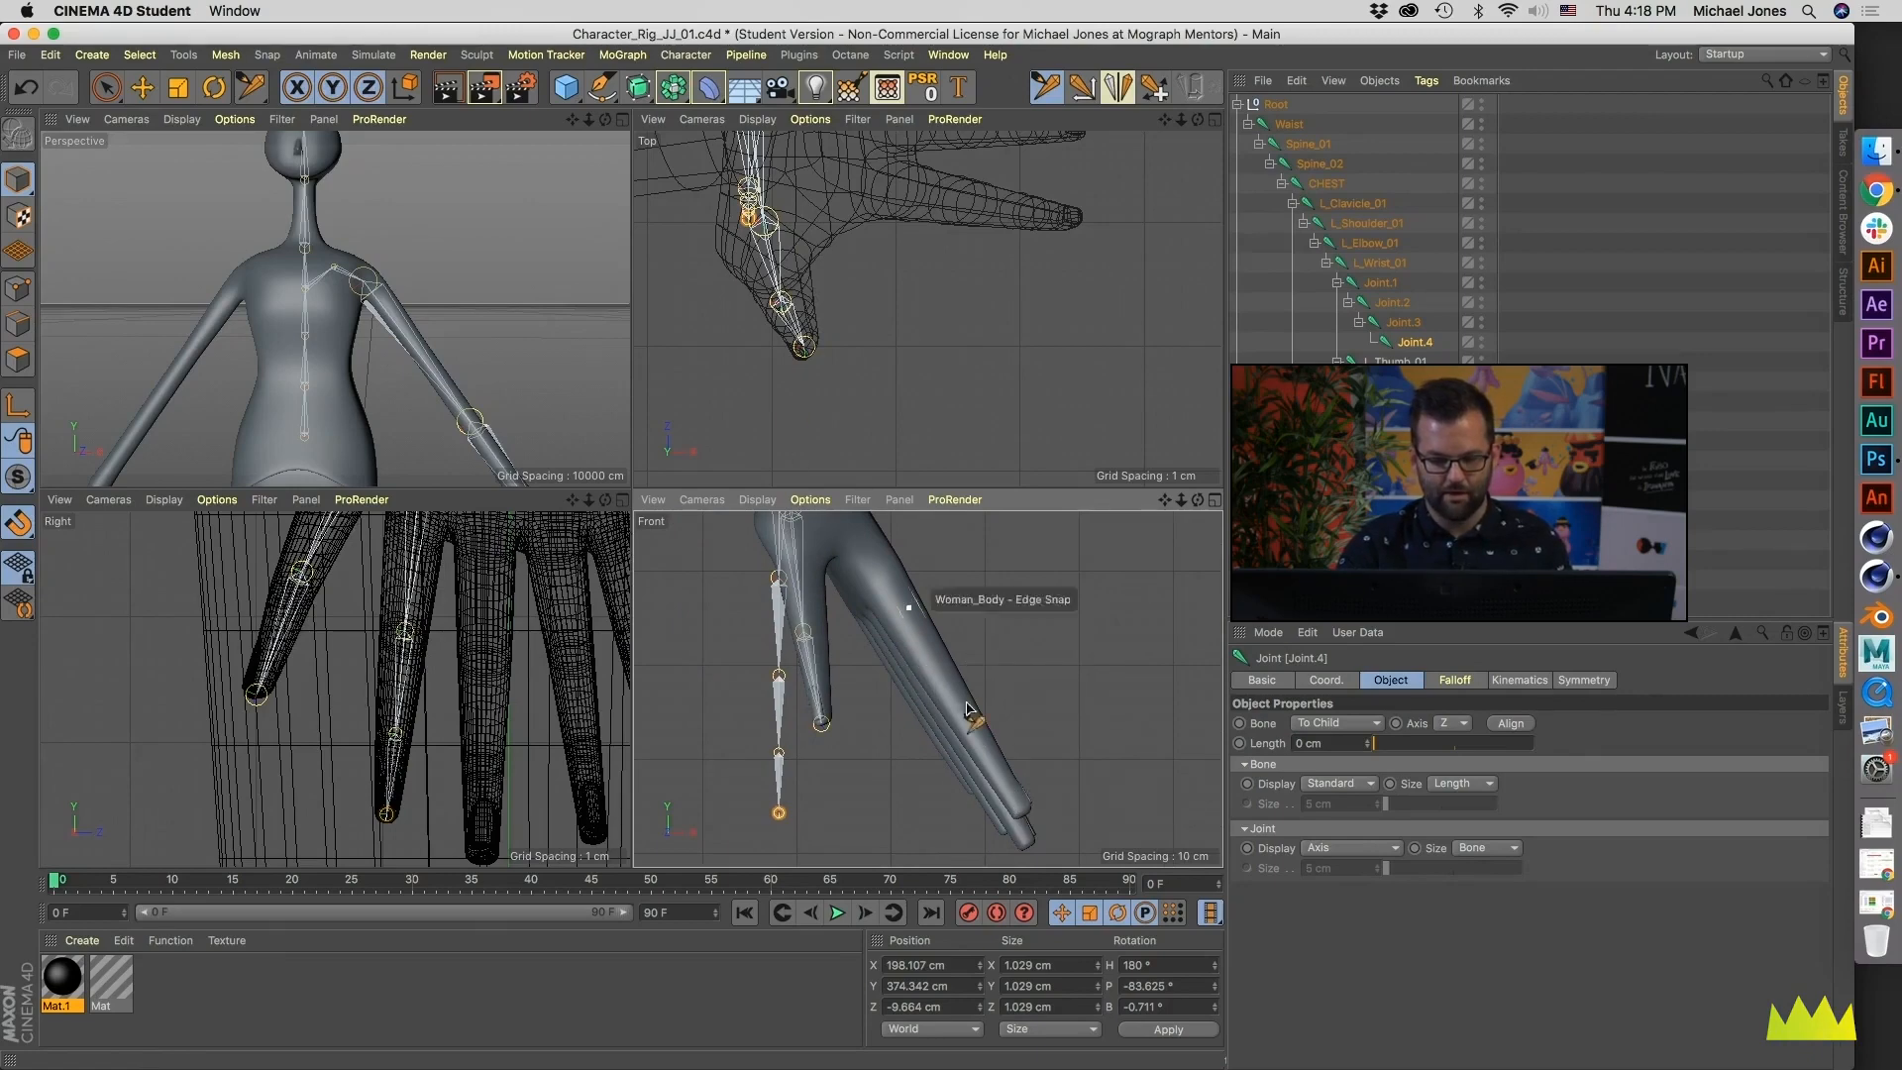
middle_click_drag(803, 805, 763, 814, "alt")
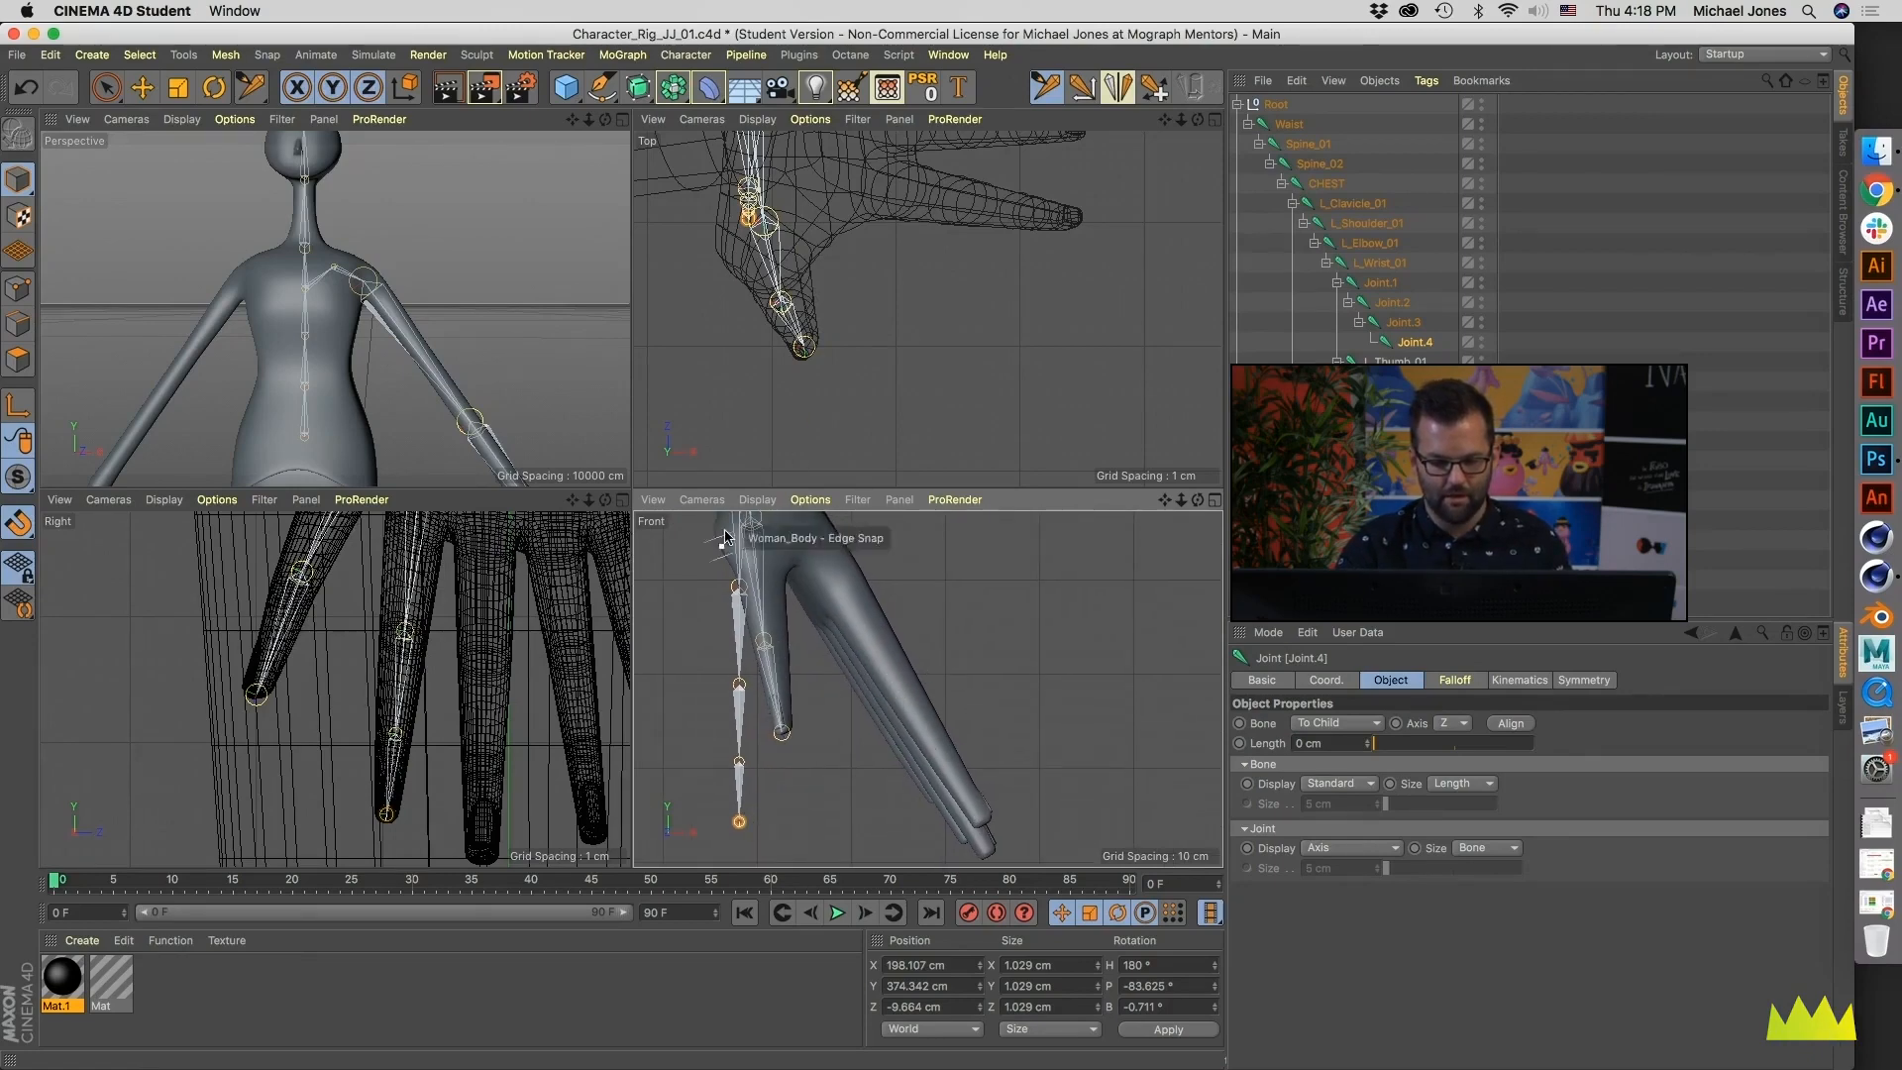
left_click_drag(740, 587, 830, 567)
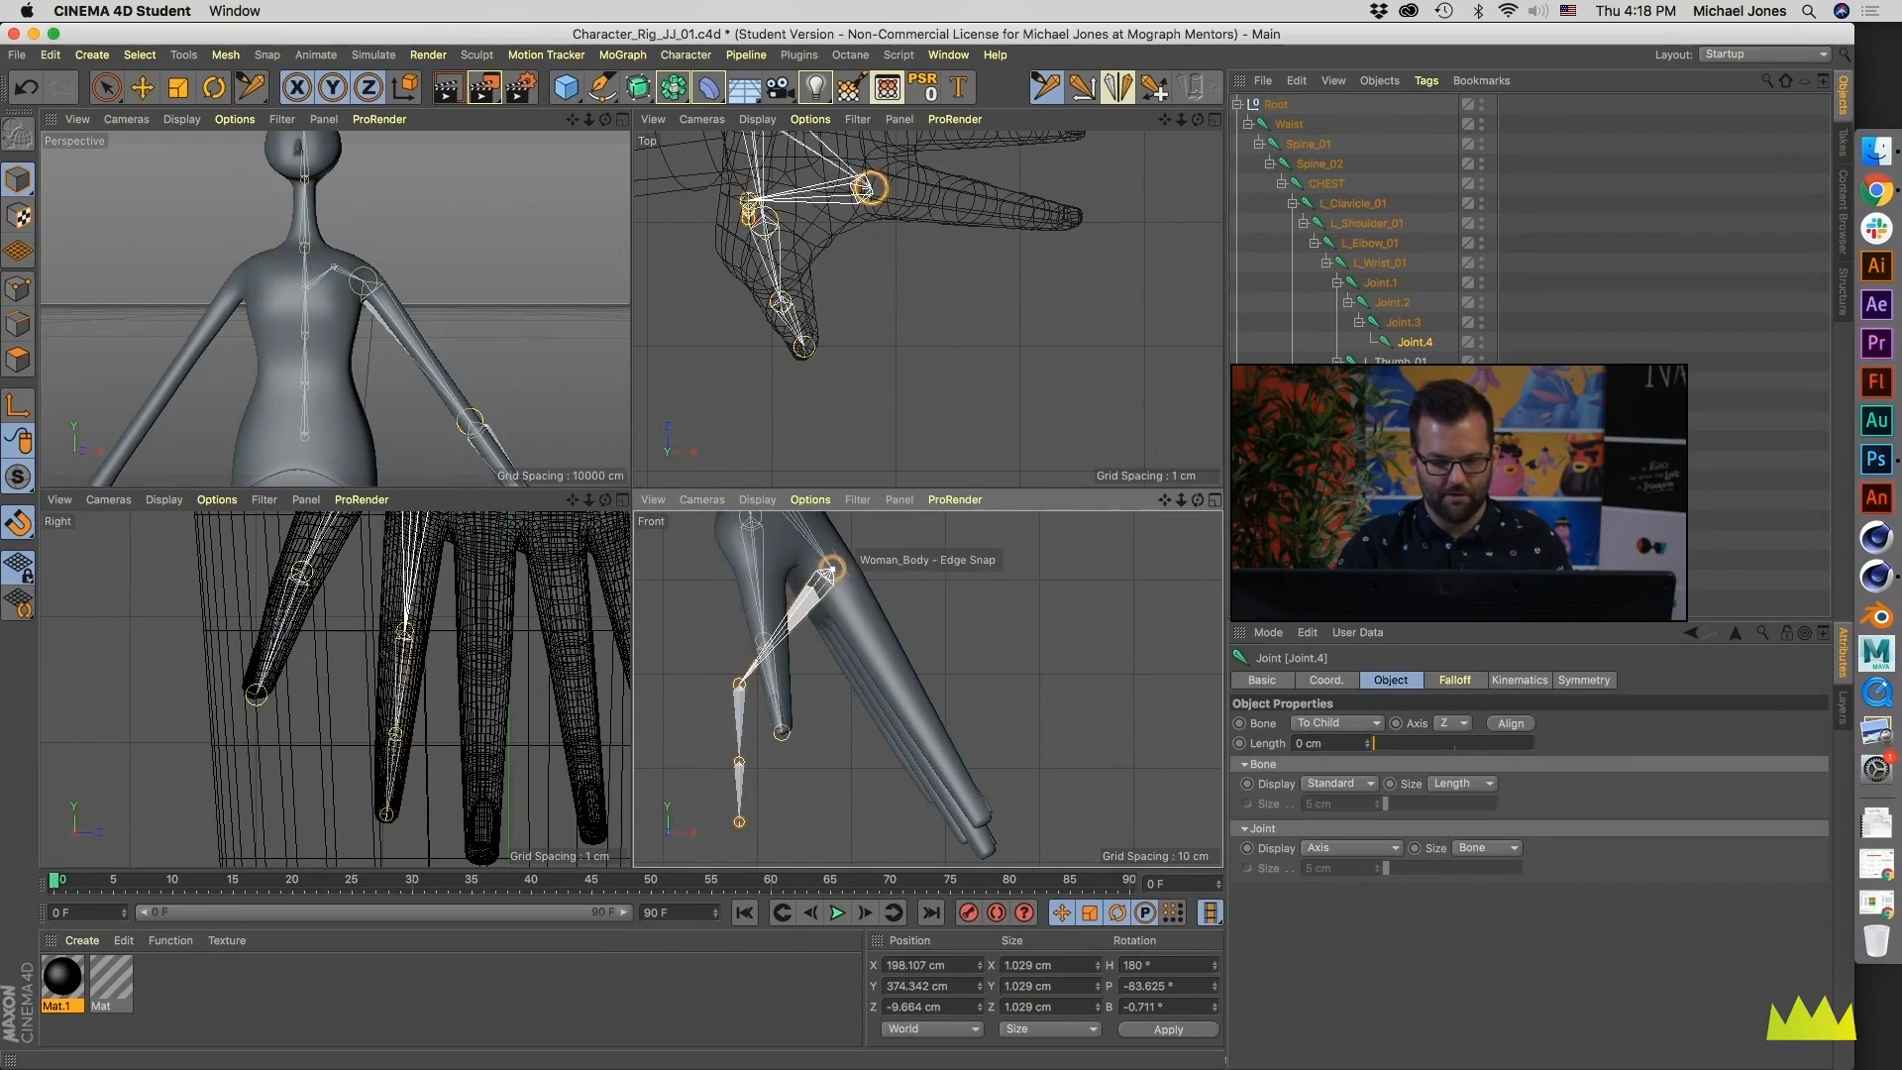
left_click_drag(741, 681, 891, 670)
- Switch the Front view to Quick Shading (Lines) and adjust the second index joint to X about 215.2, Y about 388.7 cm
left_click(758, 499)
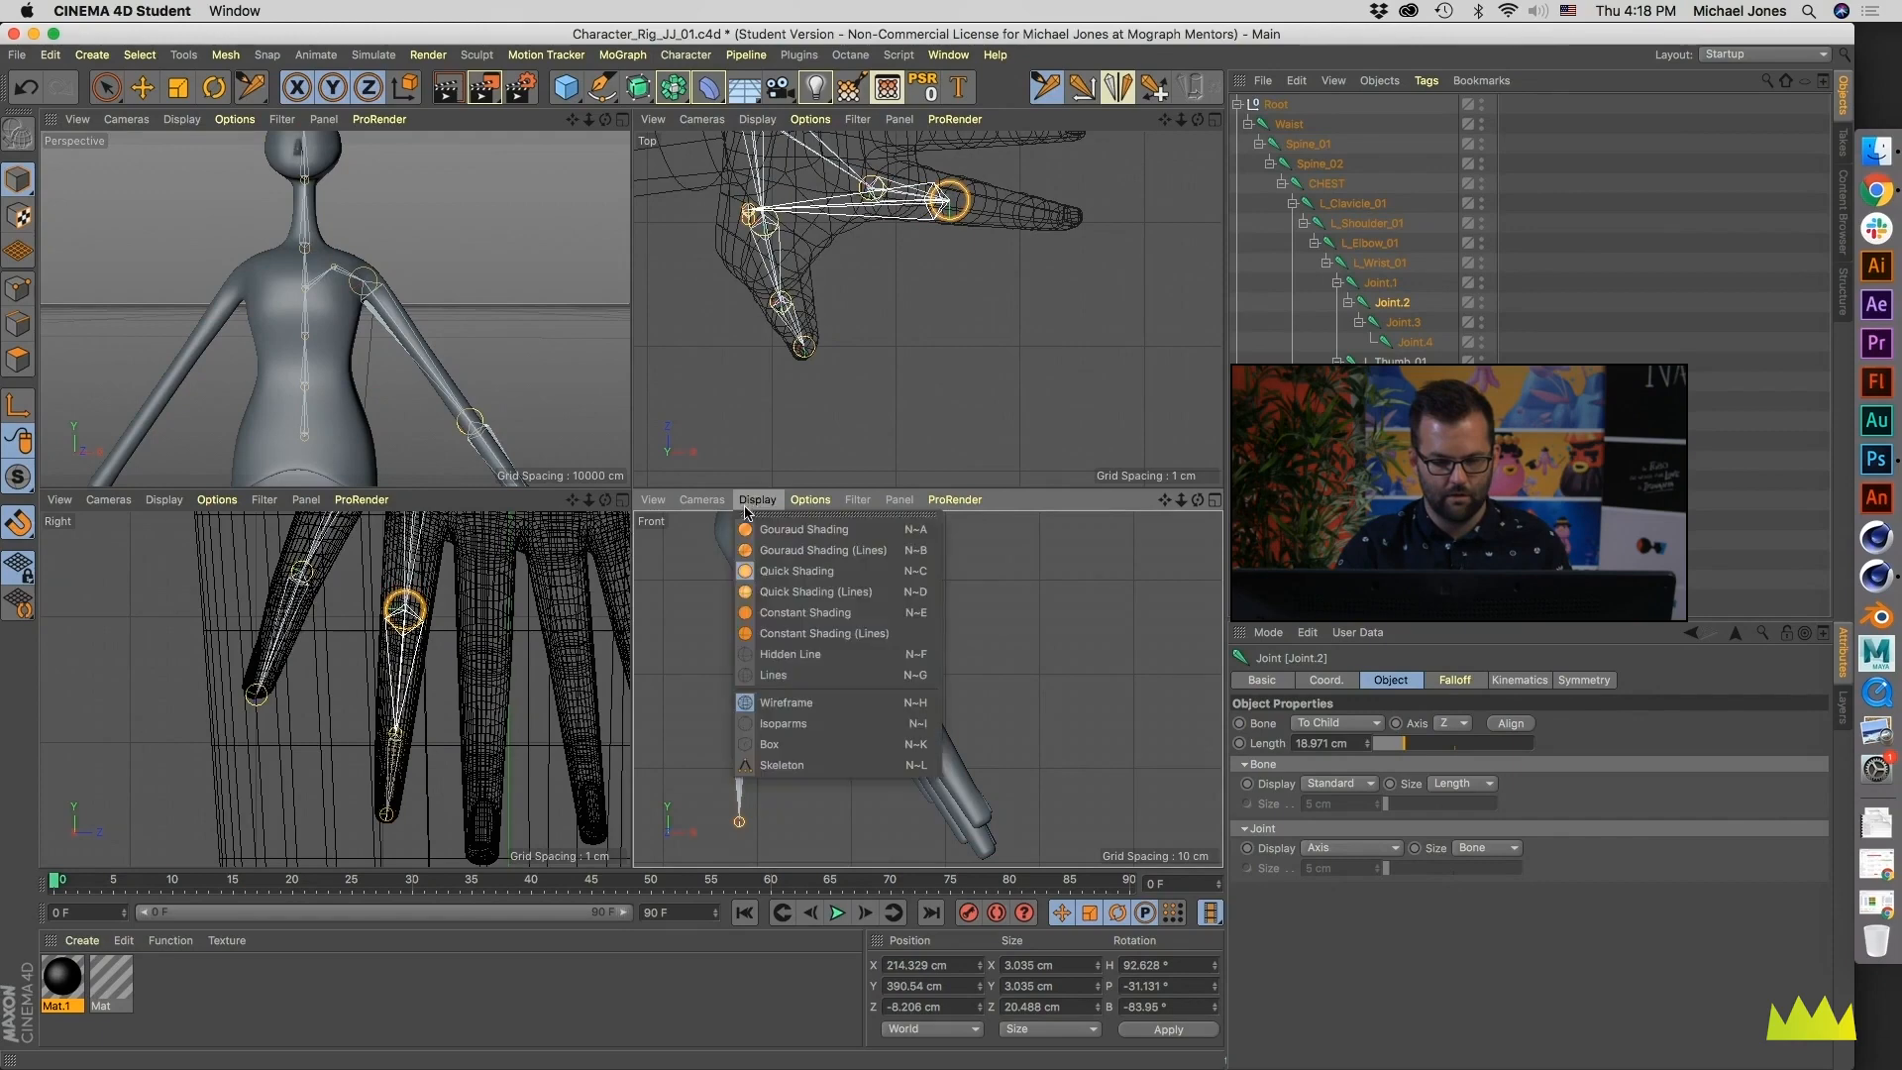
left_click(809, 593)
scroll(984, 689, "up", 3)
scroll(981, 688, "up", 3)
left_click_drag(866, 648, 879, 685)
scroll(803, 682, "down", 6)
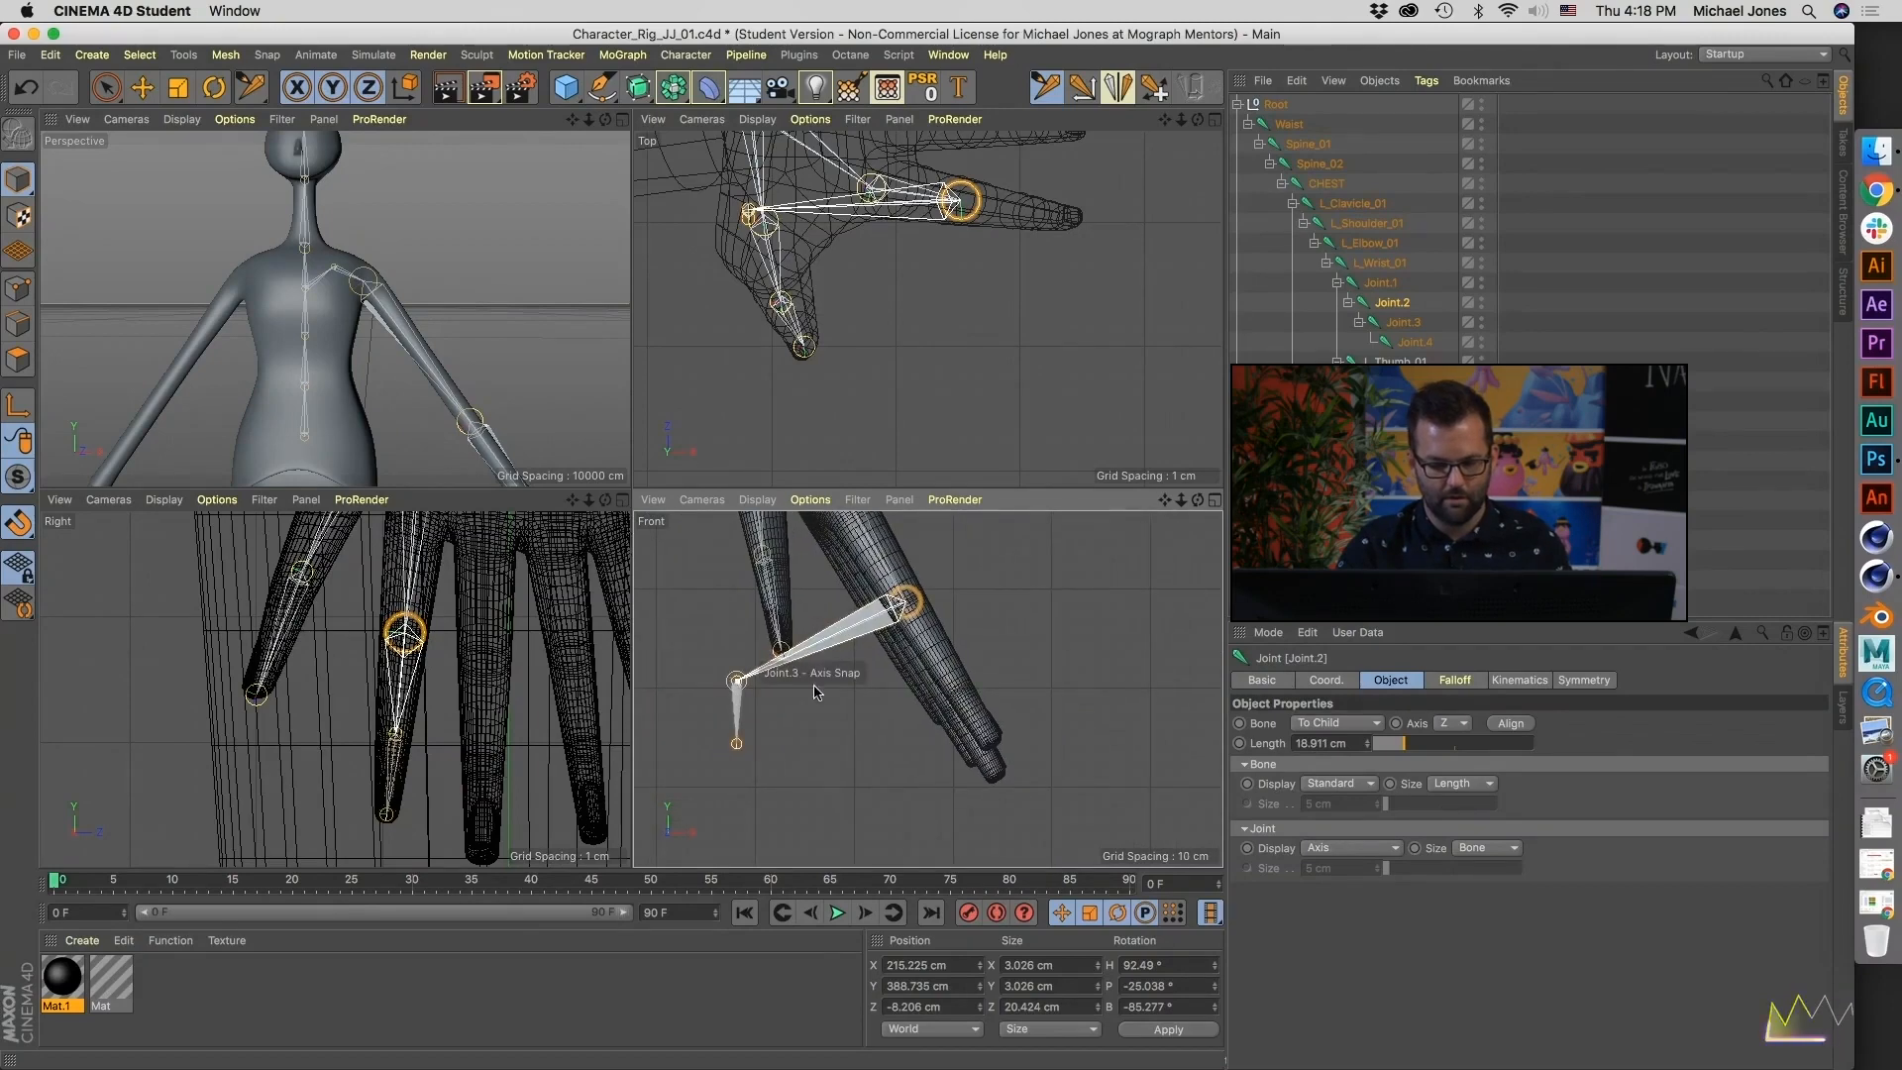
- Move the third index joint to X about 220.8, Y about 379.6 and the tip to X about 224.2, Y about 374.4 cm
left_click_drag(737, 680, 959, 697)
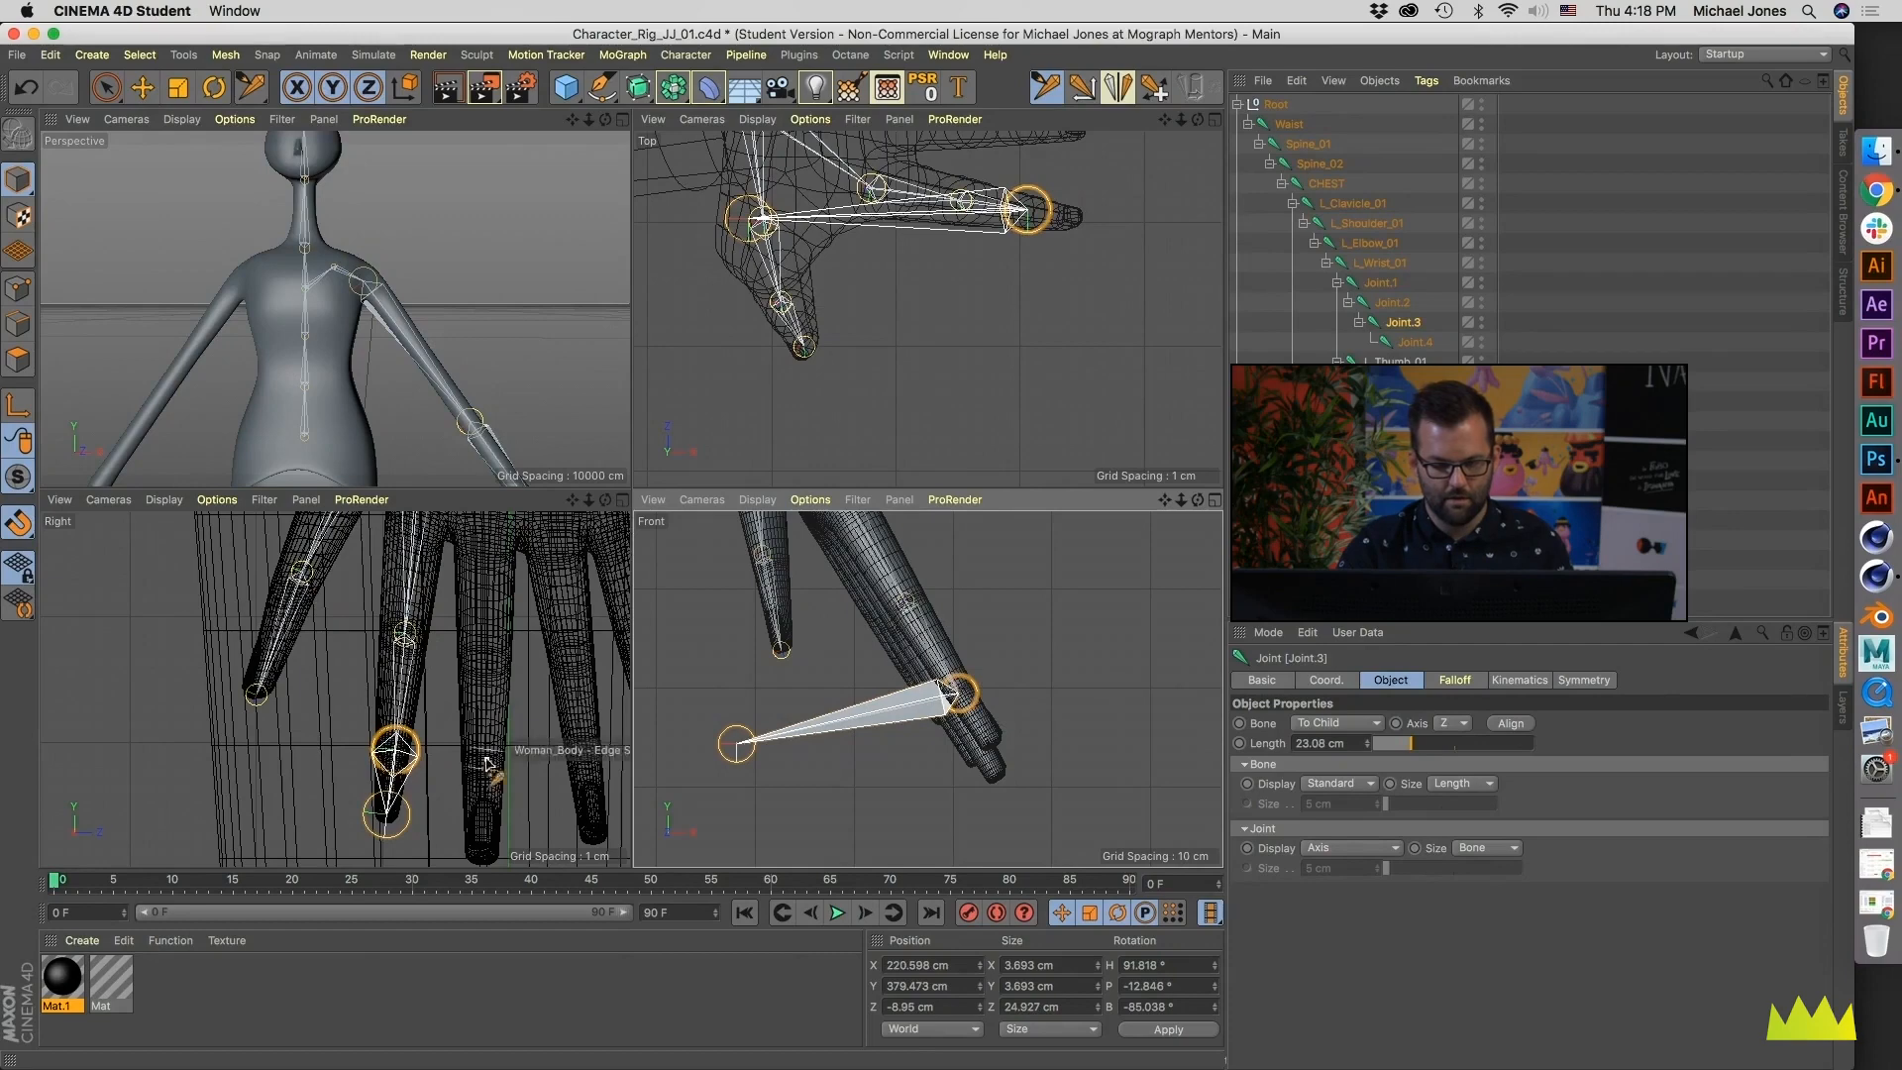
left_click_drag(737, 743, 996, 746)
scroll(718, 706, "up", 6)
middle_click_drag(1189, 673, 907, 710, "alt")
left_click_drag(967, 720, 973, 717)
- Inspect the index finger joints' placement inside the hand mesh from the Top, Perspective and Right views
middle_click_drag(907, 205, 888, 361, "alt")
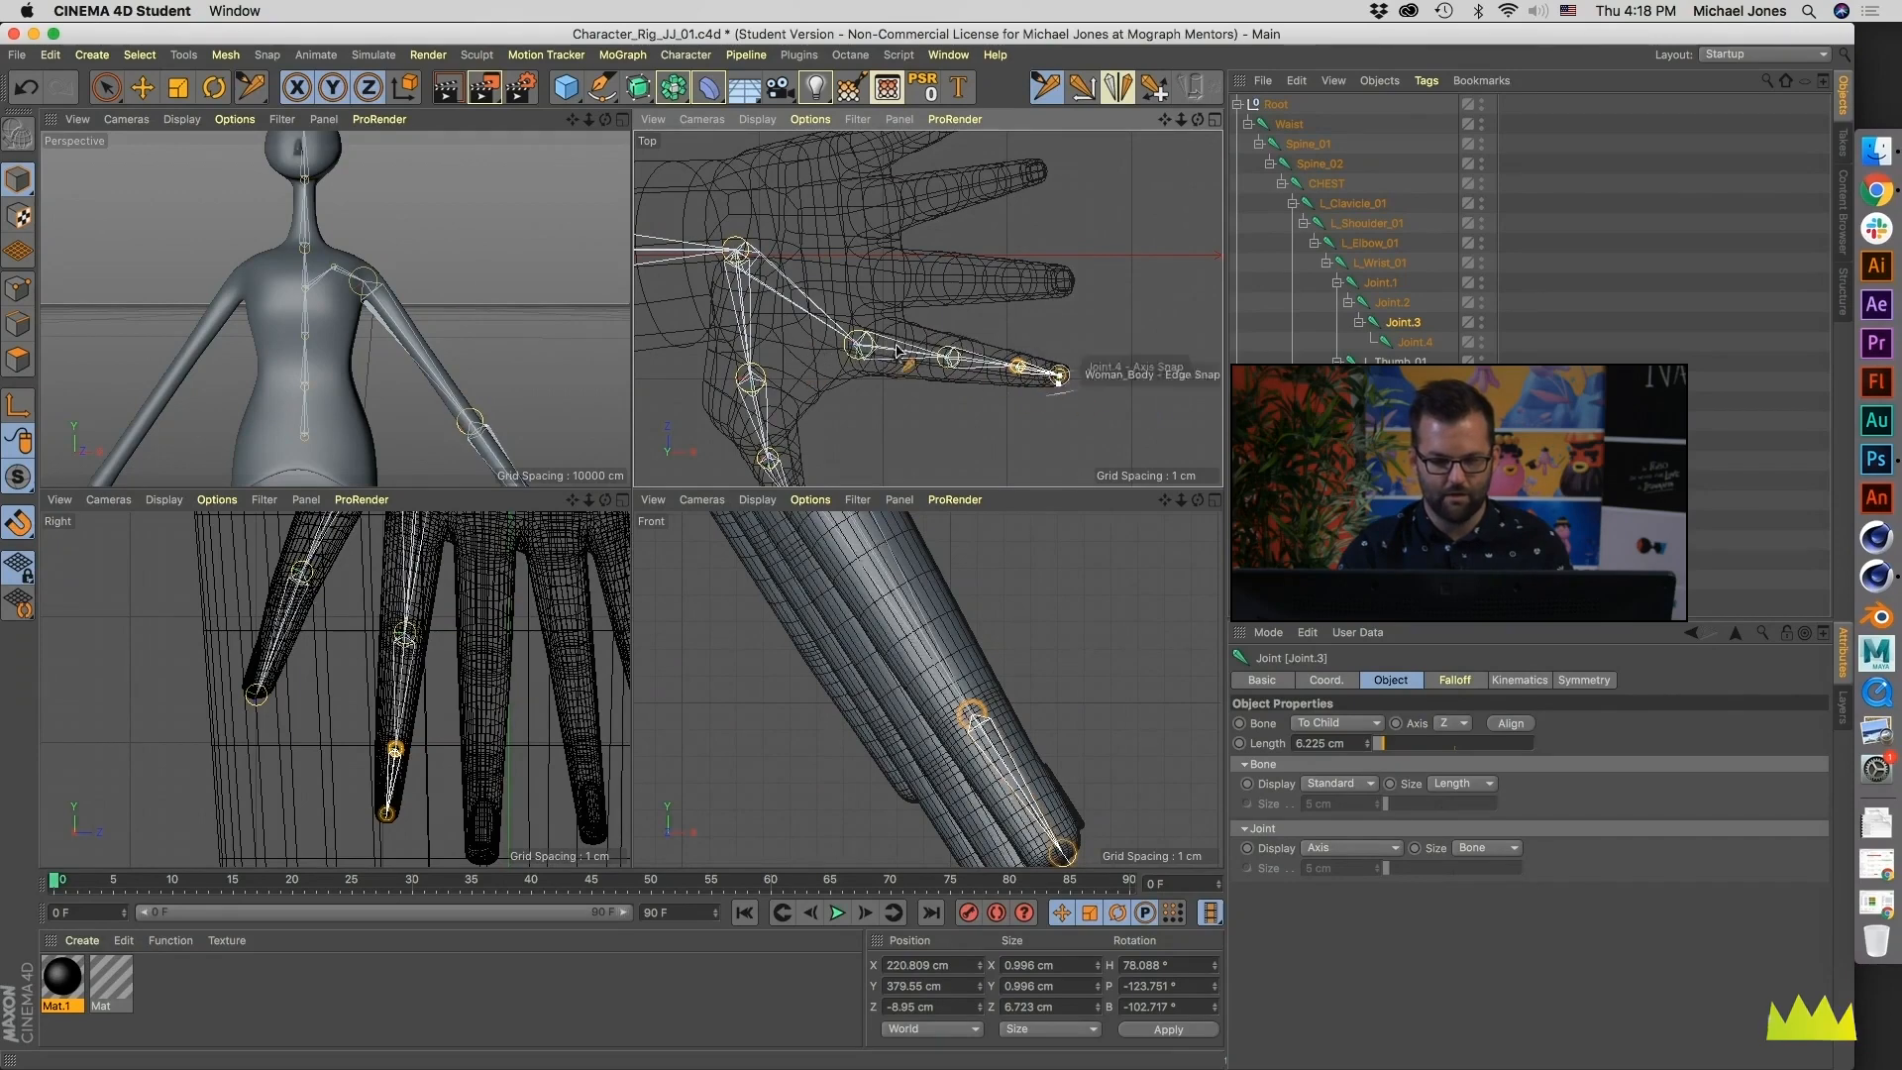
middle_click_drag(420, 352, 273, 182, "alt")
middle_click(382, 246)
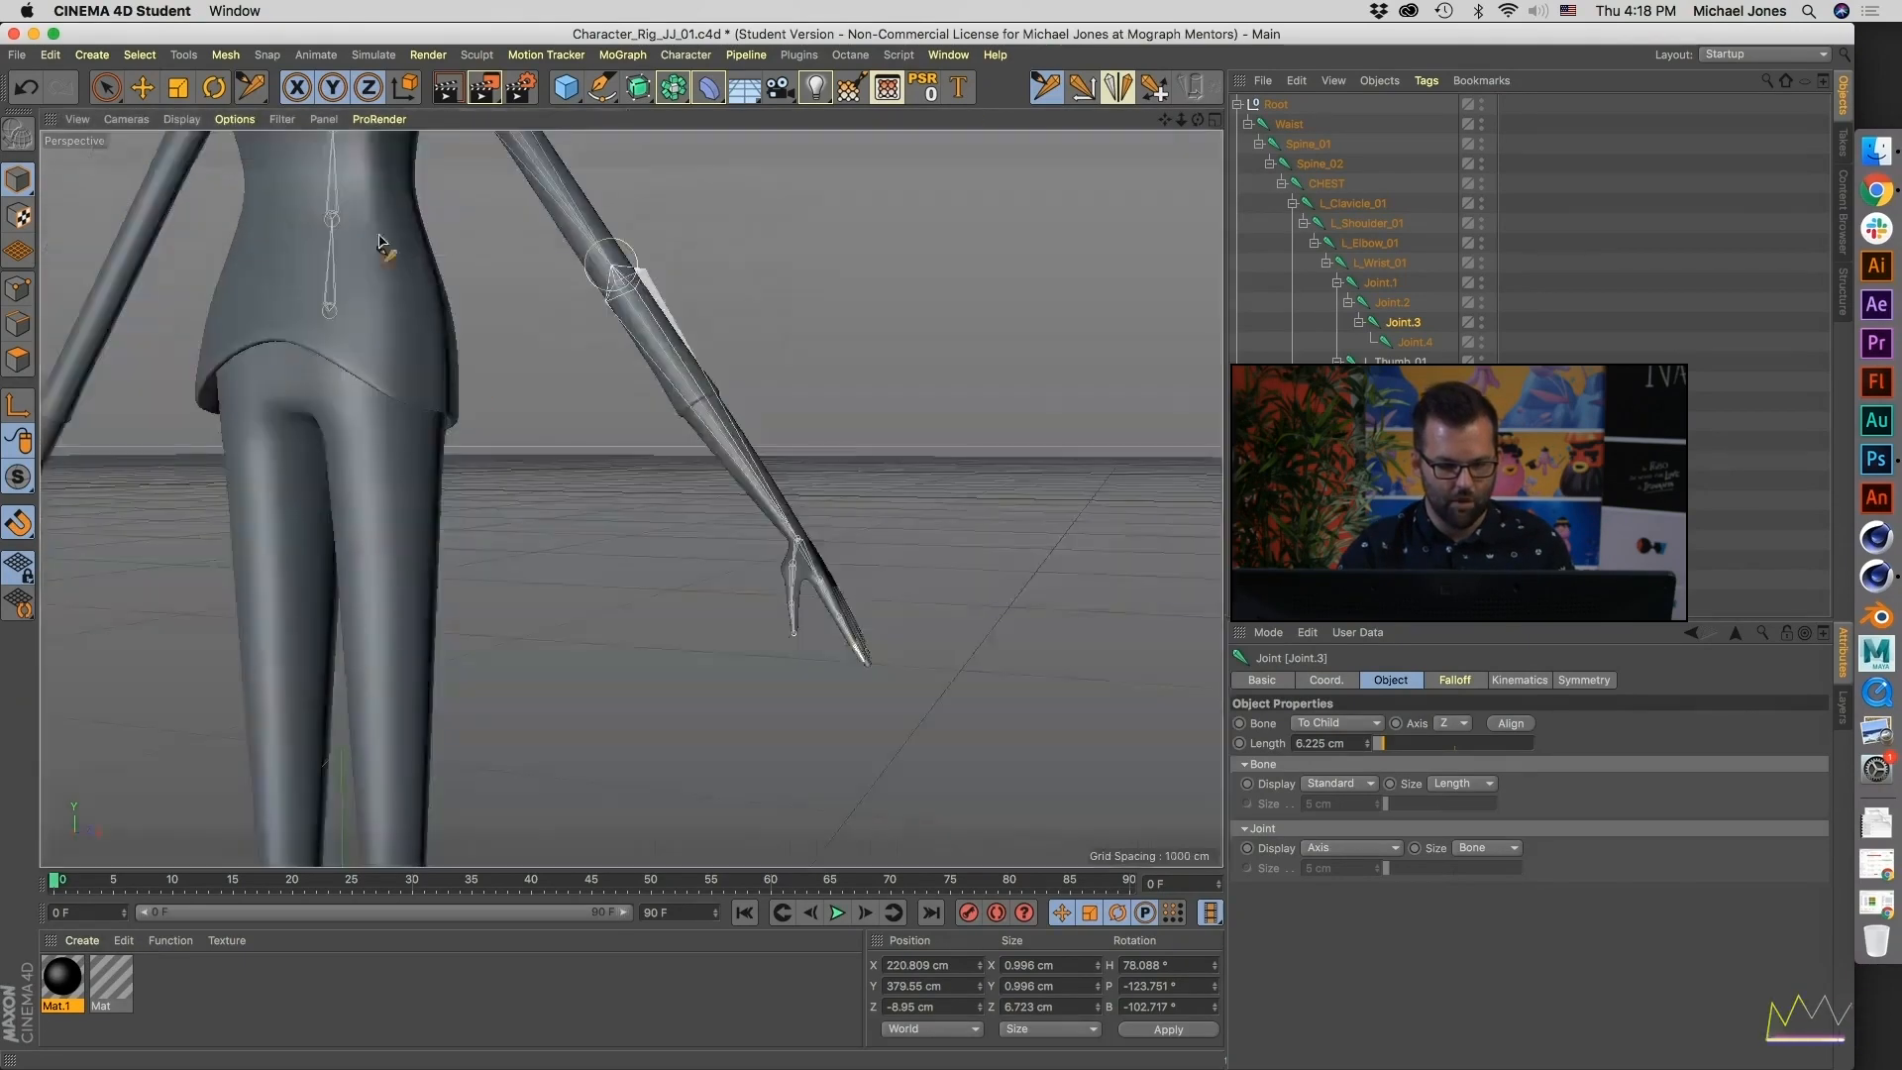
middle_click(394, 473)
middle_click(426, 384)
left_click_drag(602, 434, 390, 443, "alt")
right_click_drag(718, 642, 590, 680, "alt")
left_click_drag(598, 613, 866, 553, "alt")
middle_click_drag(738, 674, 622, 573, "alt")
left_click_drag(623, 579, 505, 573, "alt")
middle_click(505, 572)
scroll(436, 684, "down", 5)
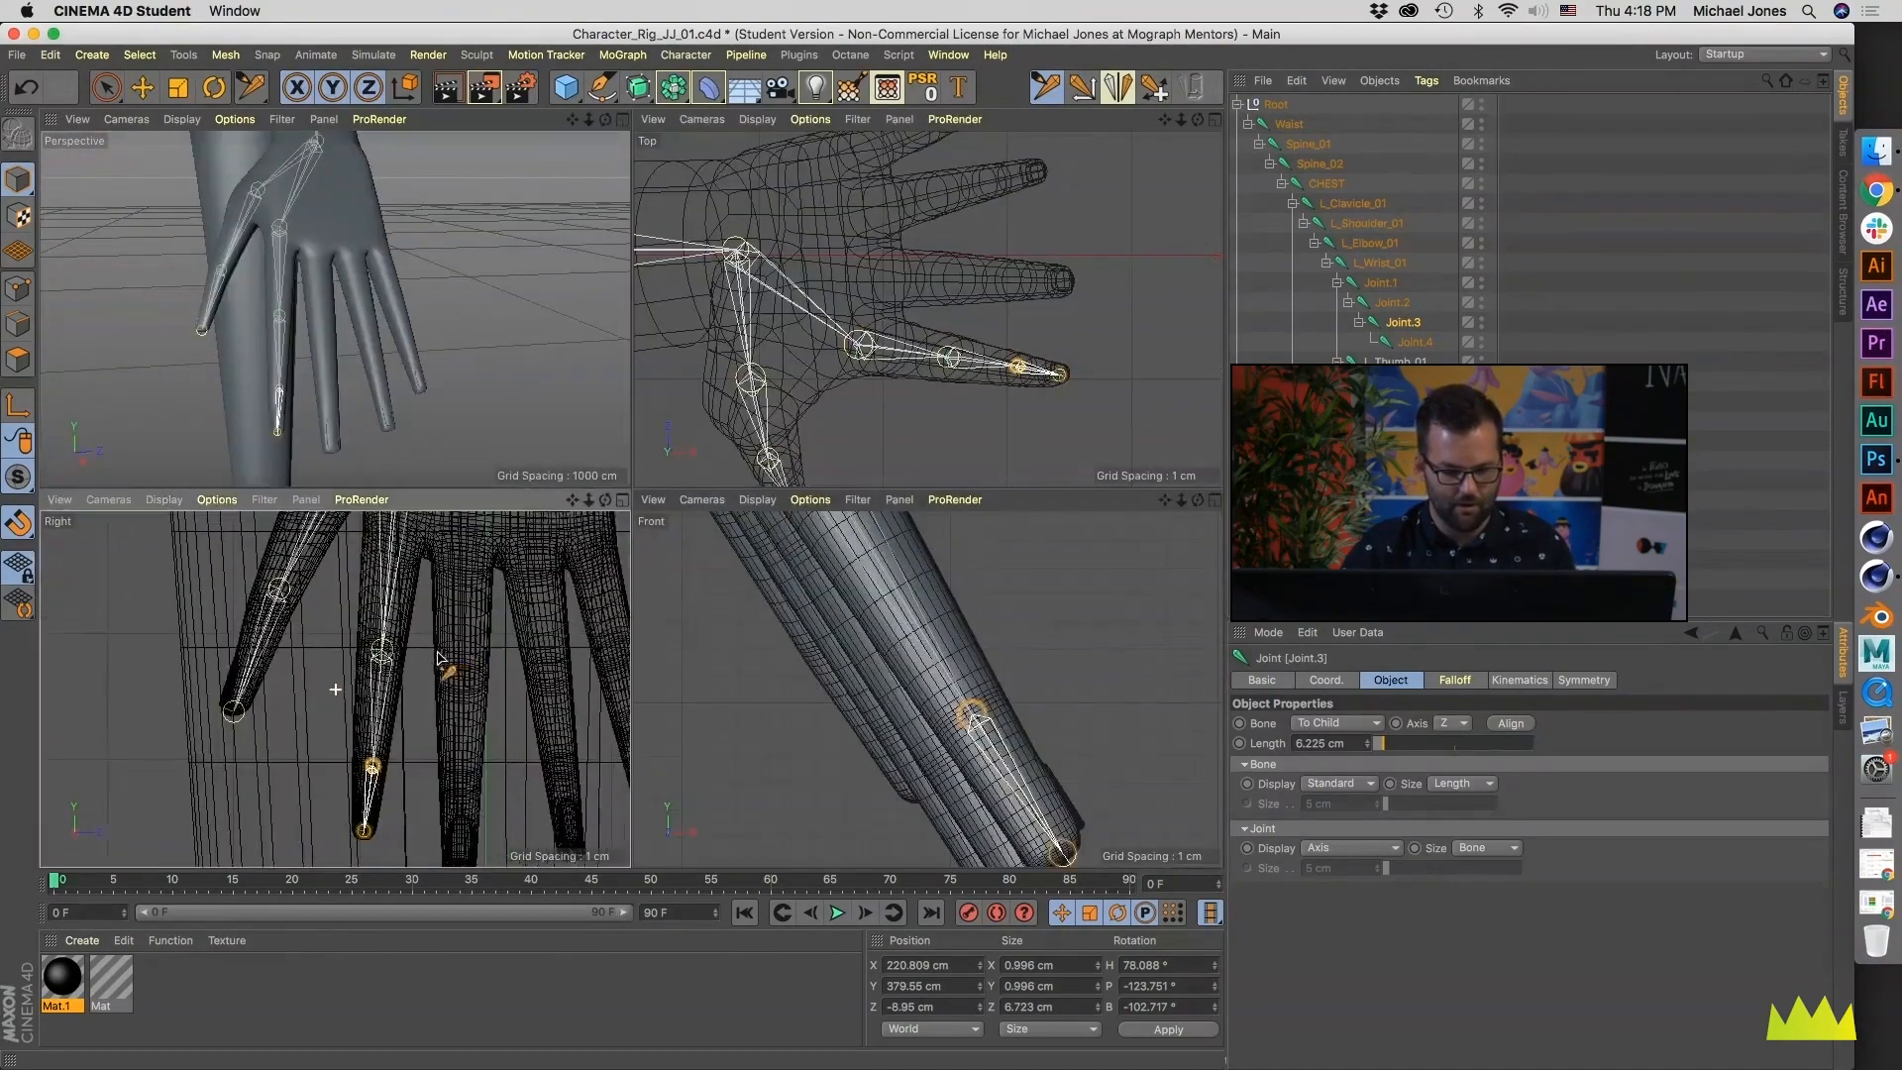
- Rename the four index finger joints, from base to end, as Pointer_01, Pointer_02, Pointer_03 and Pointer_Tip
left_click(1376, 282)
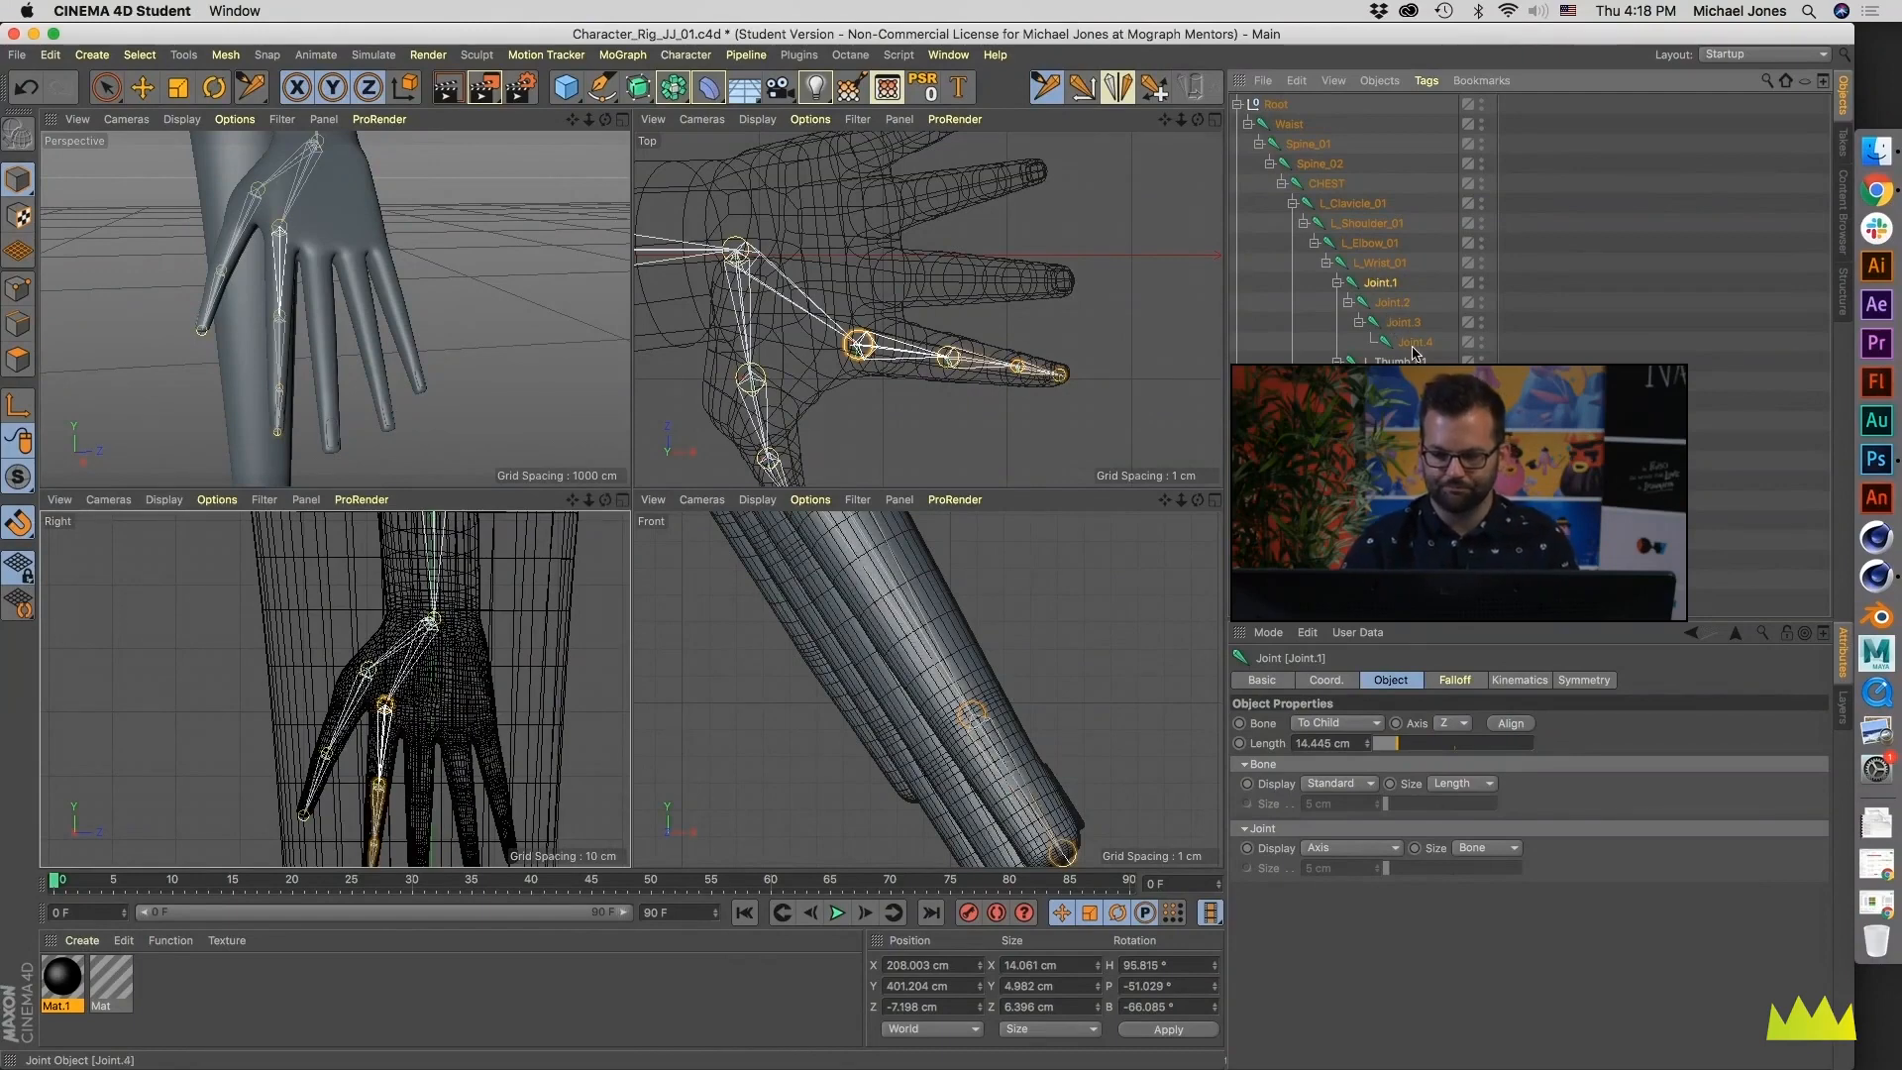
double_click(1382, 284)
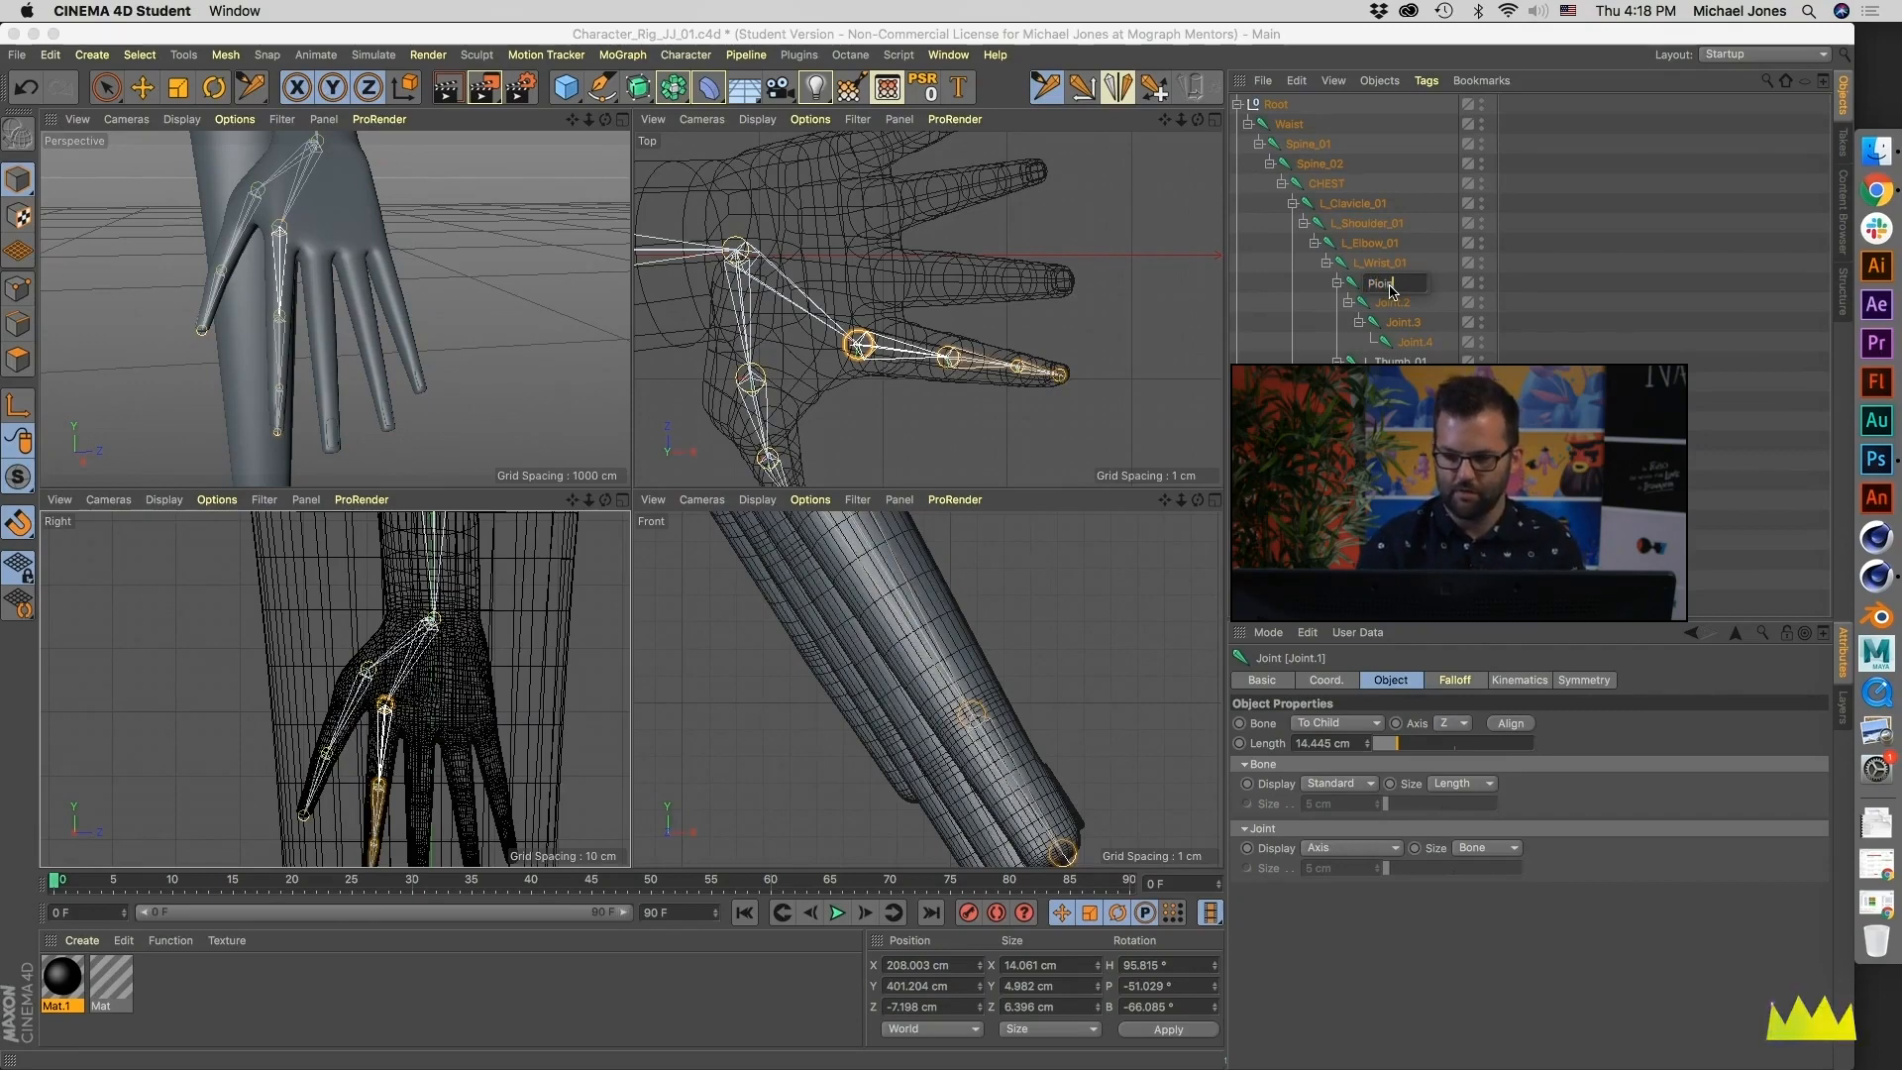
type("Pointer_01")
key("Tab")
type("Pointer_")
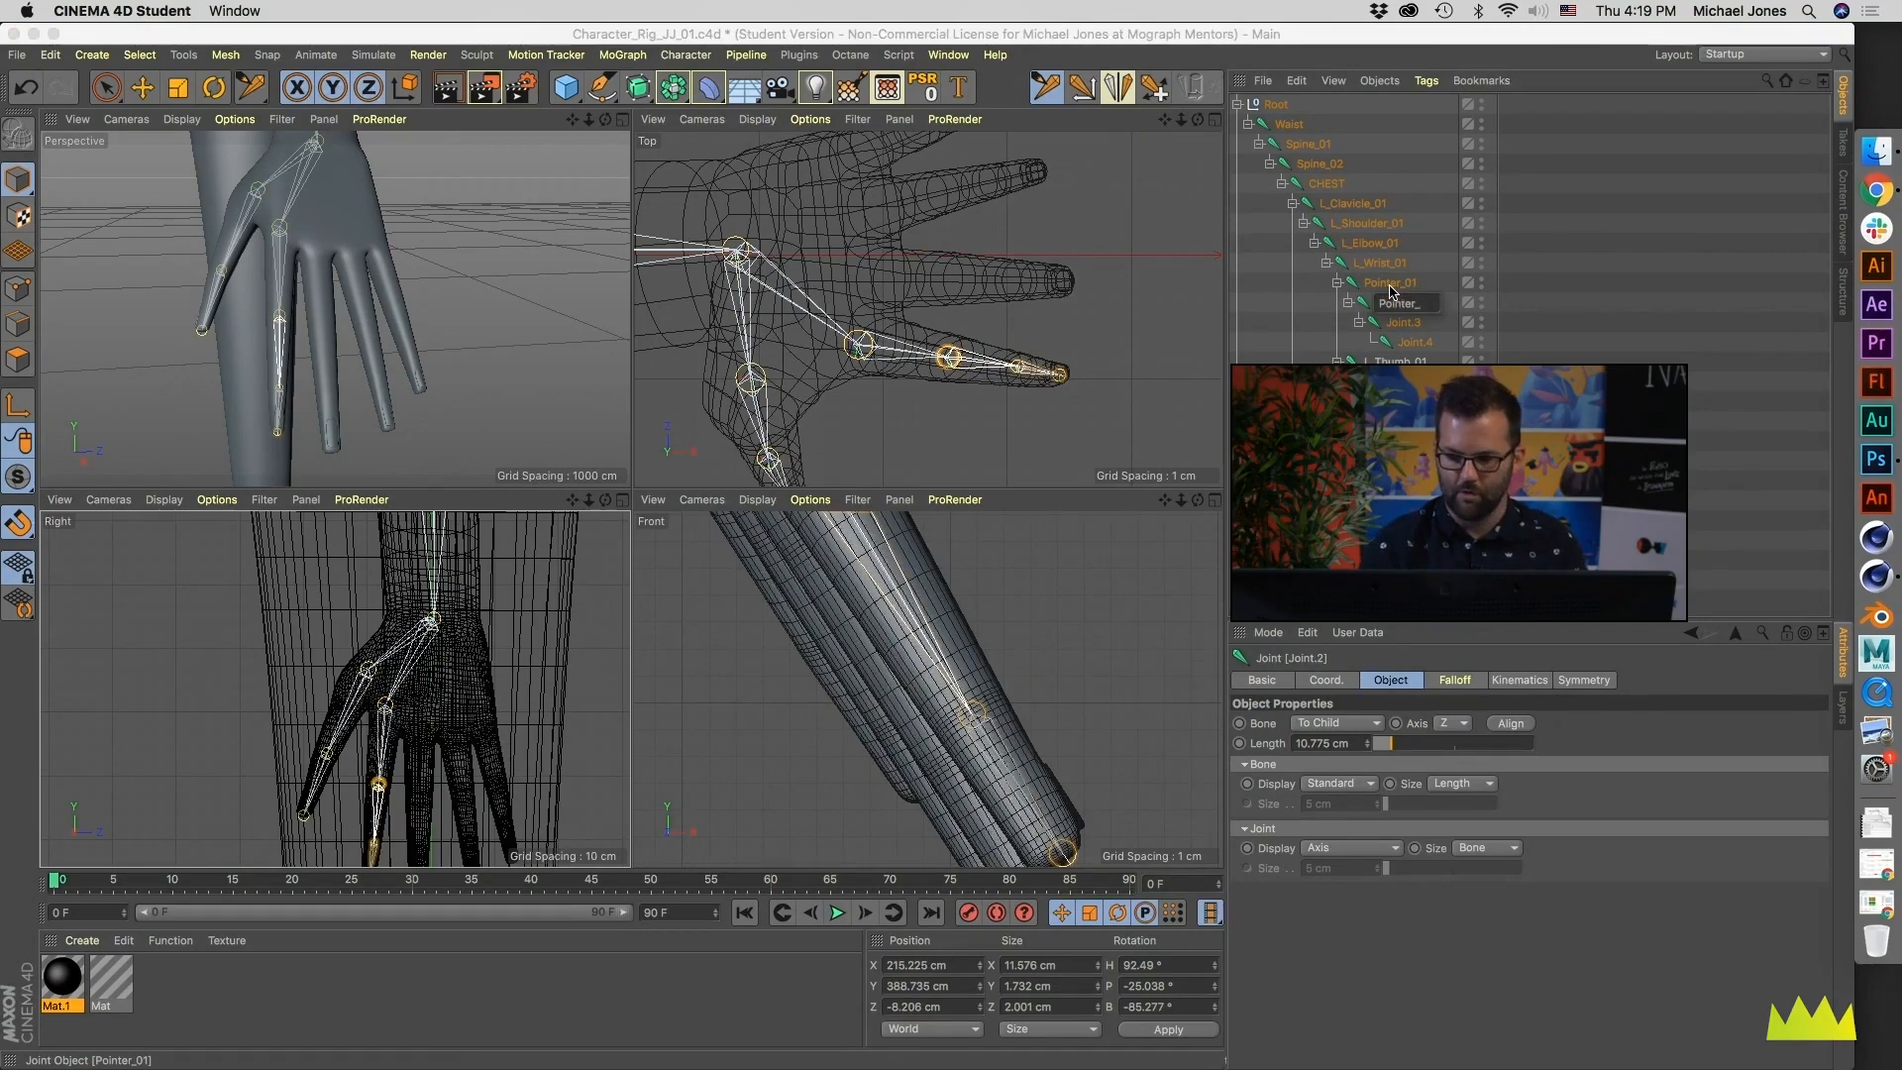
type("02")
key("Tab")
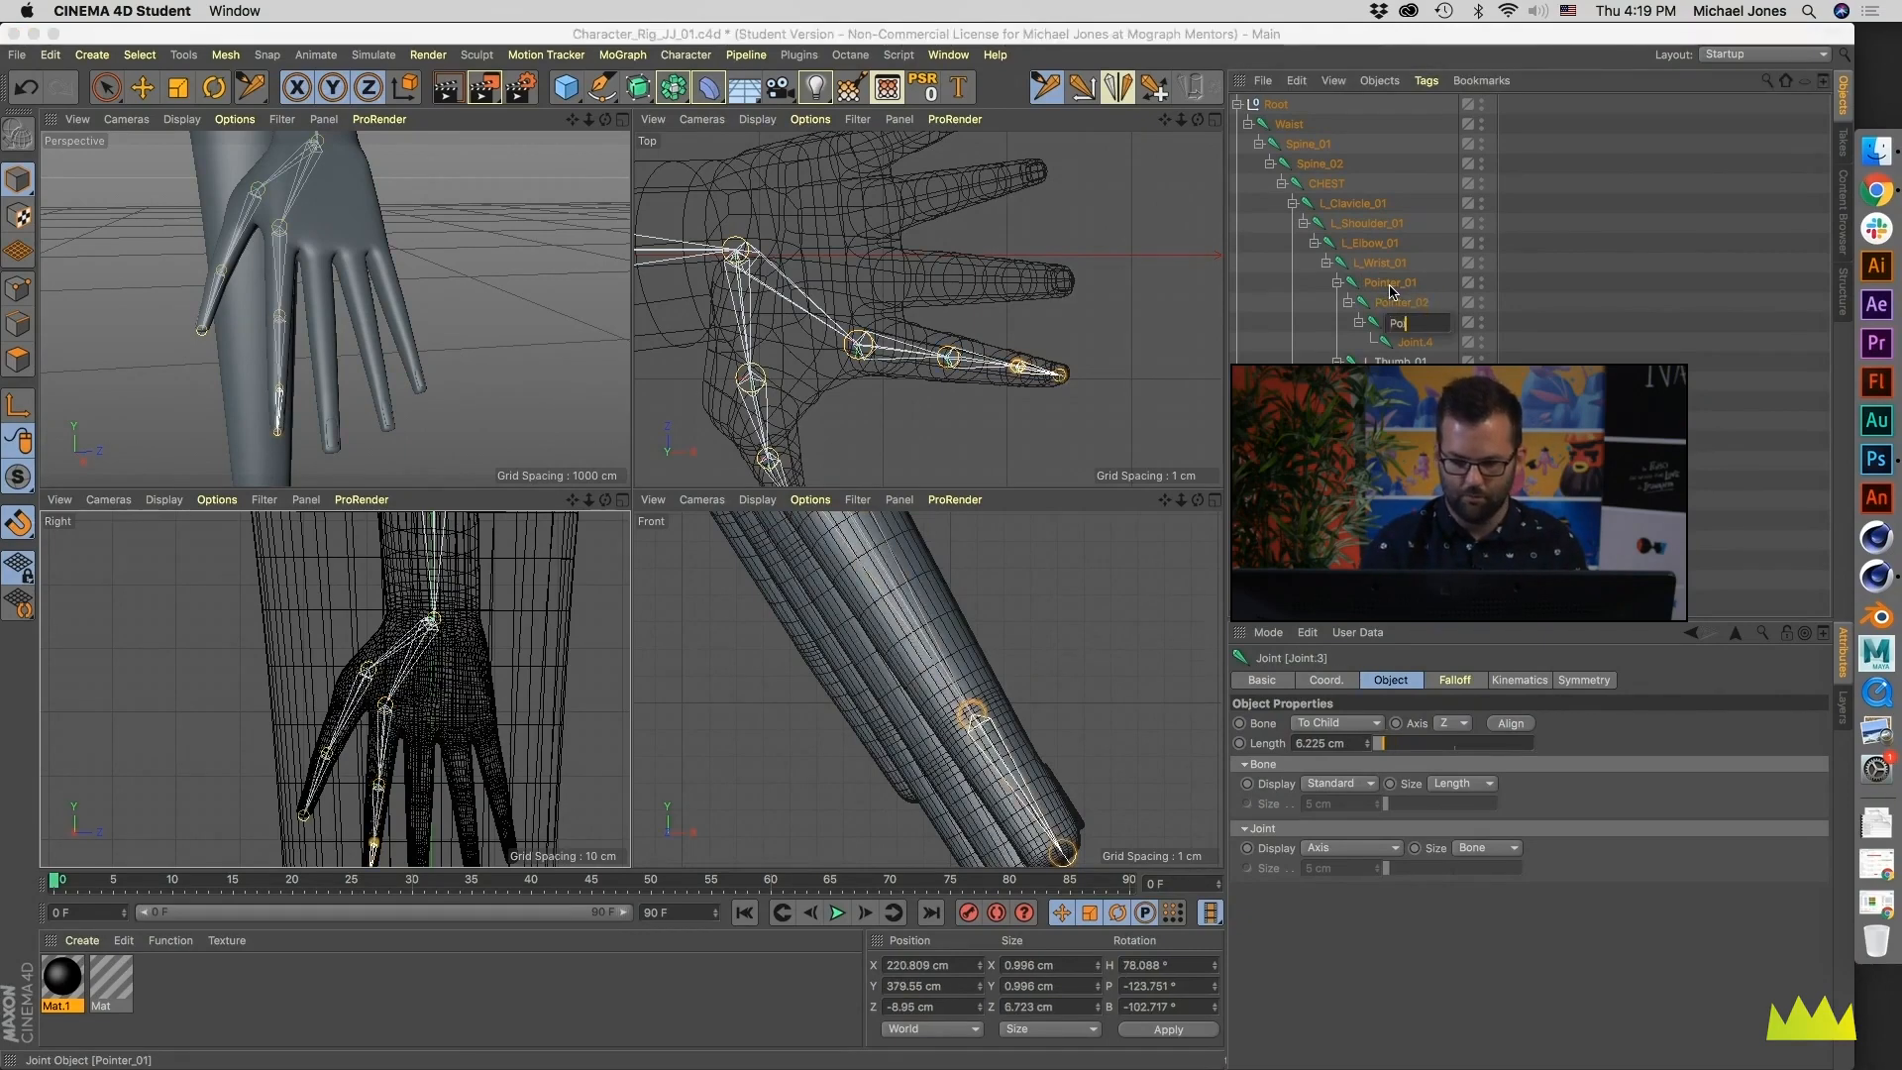
type("Pointer_03")
key("Tab")
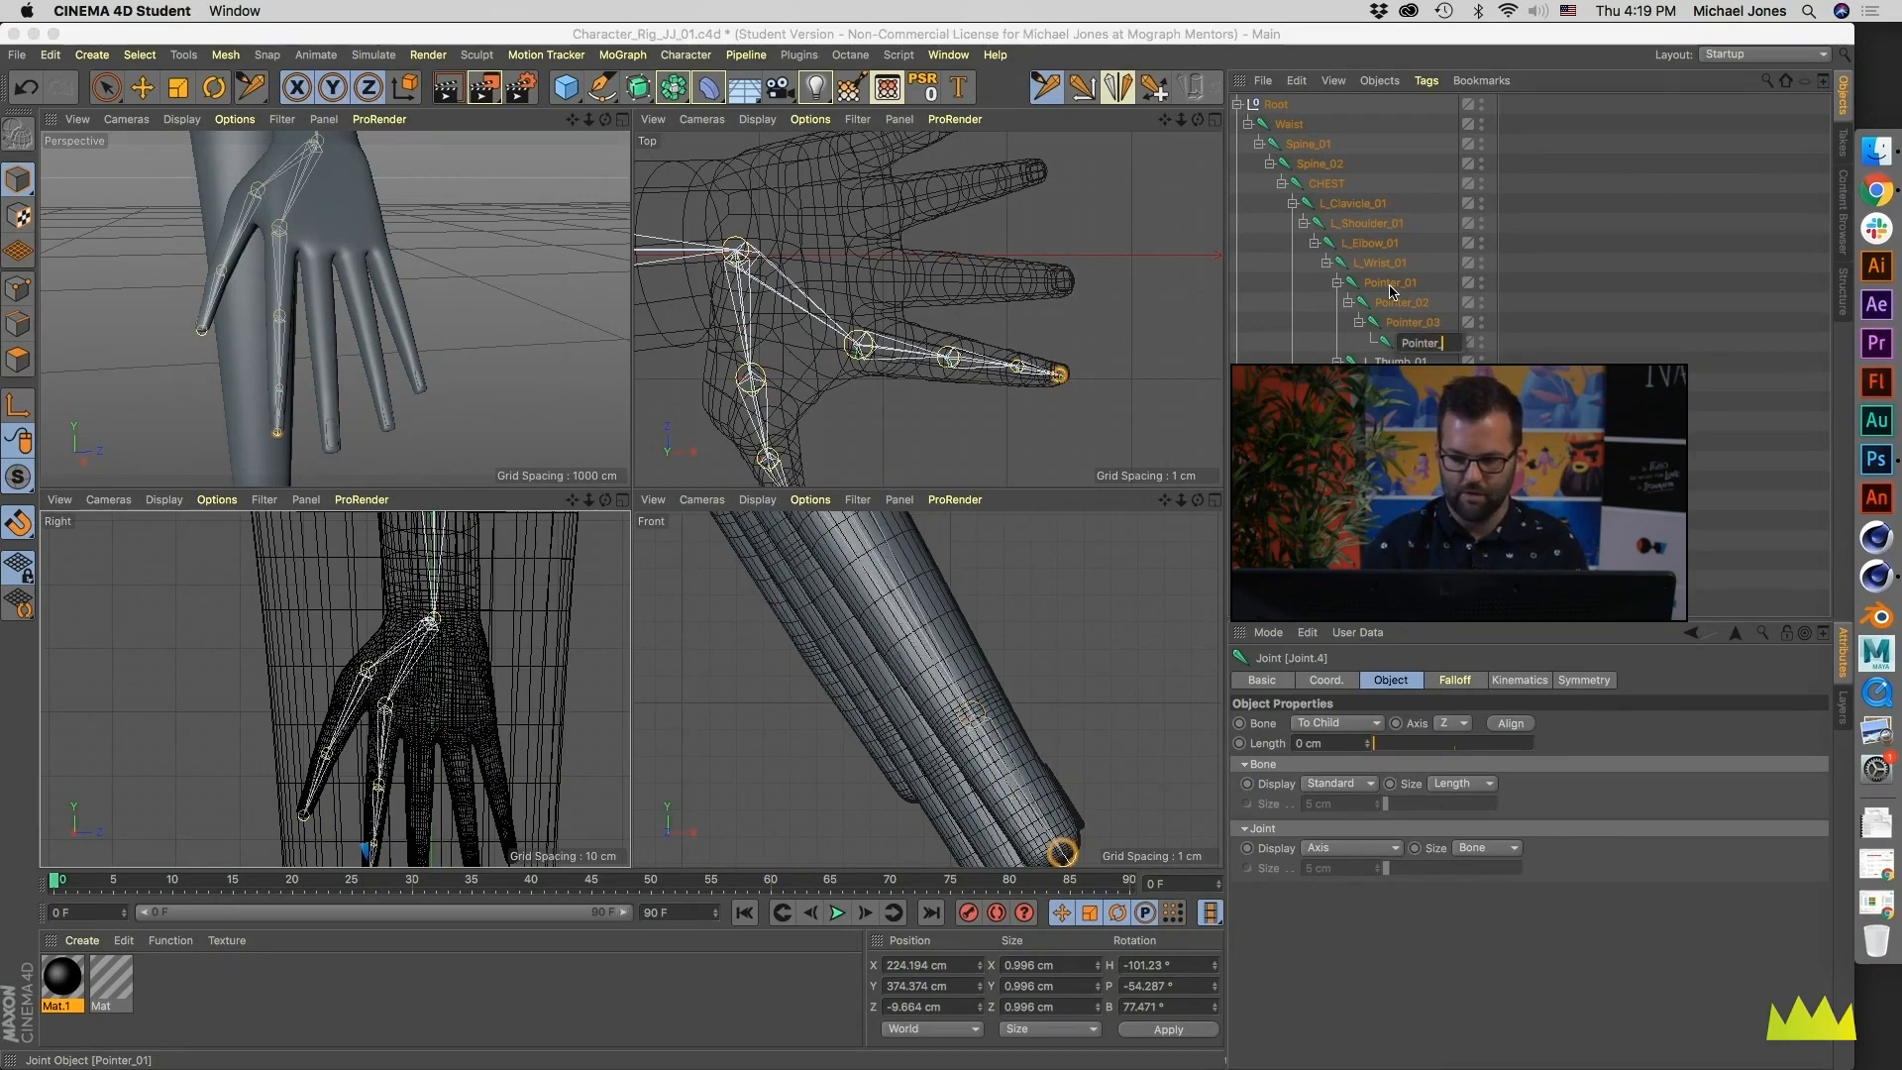
key("Return")
- Add the L_ prefix to all four Pointer joints with the Naming Tool, leaving the replacement suffix empty
left_click(1390, 284, "shift")
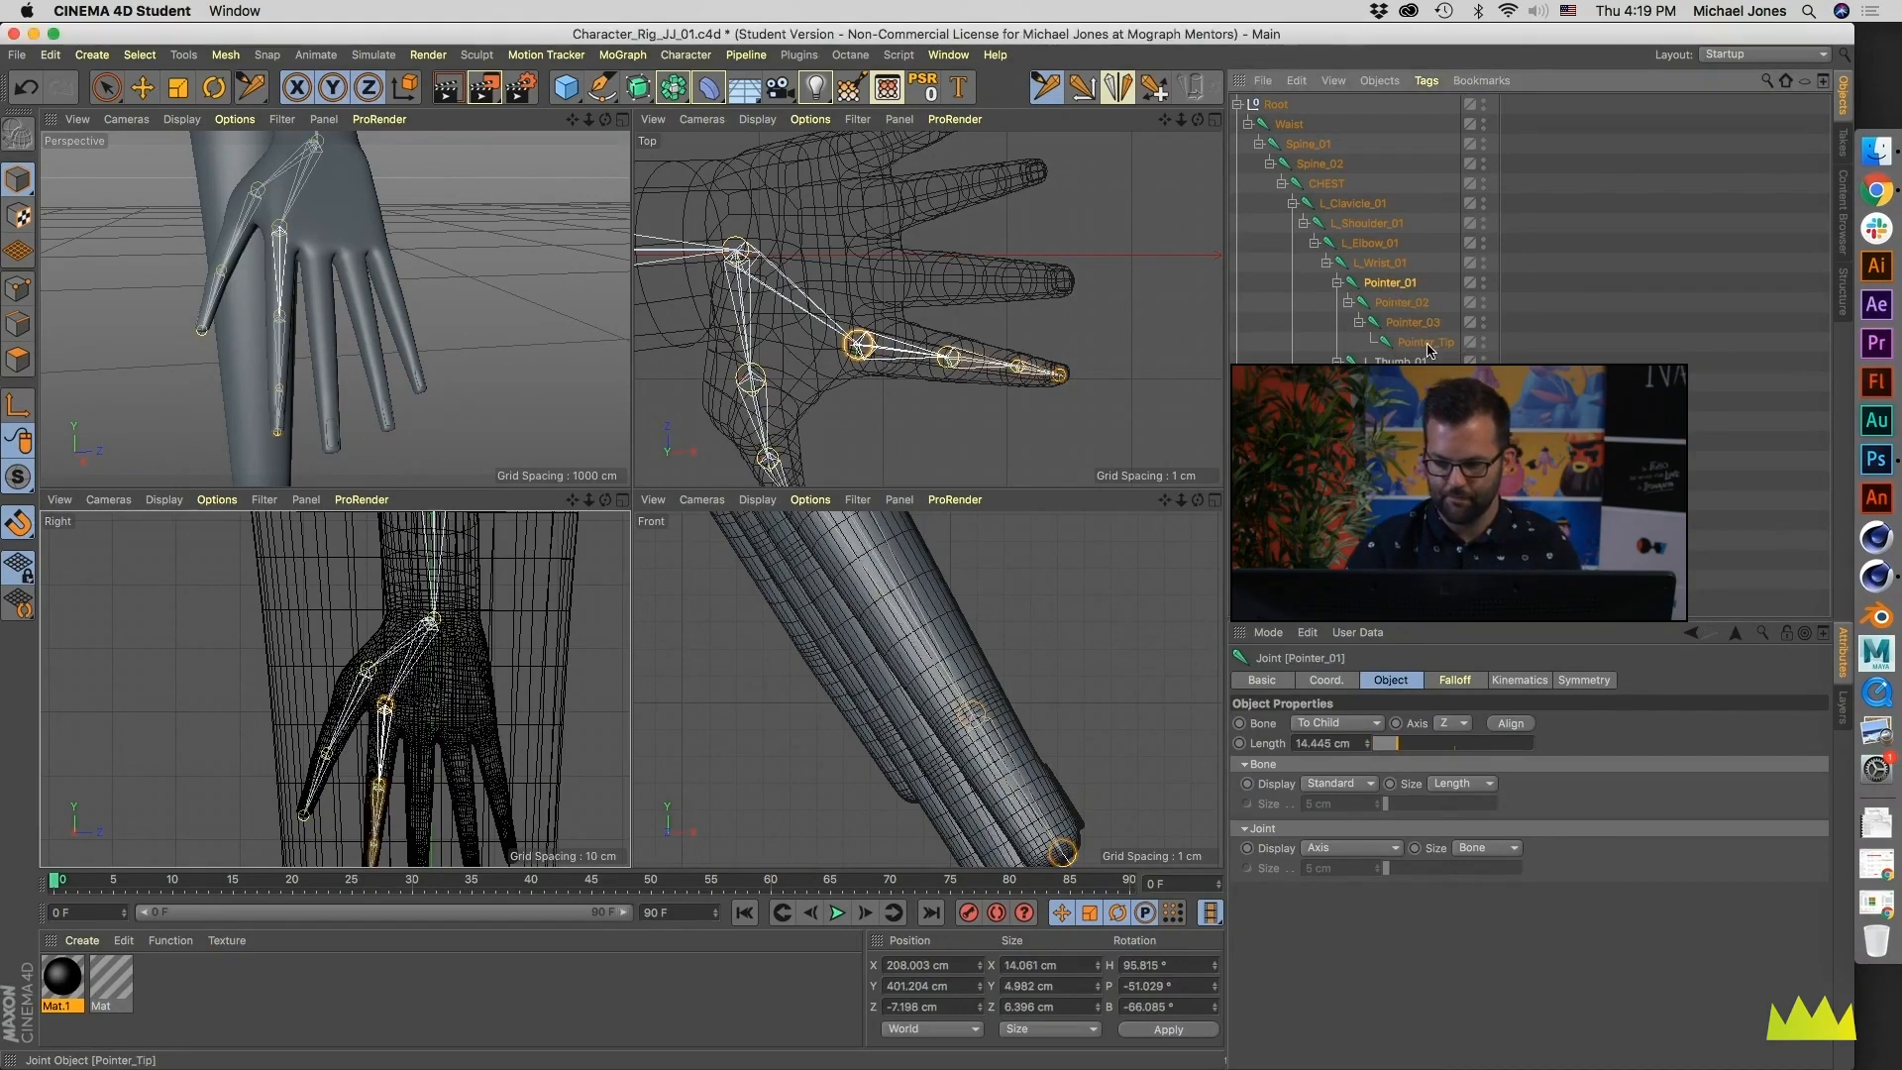
left_click(959, 90)
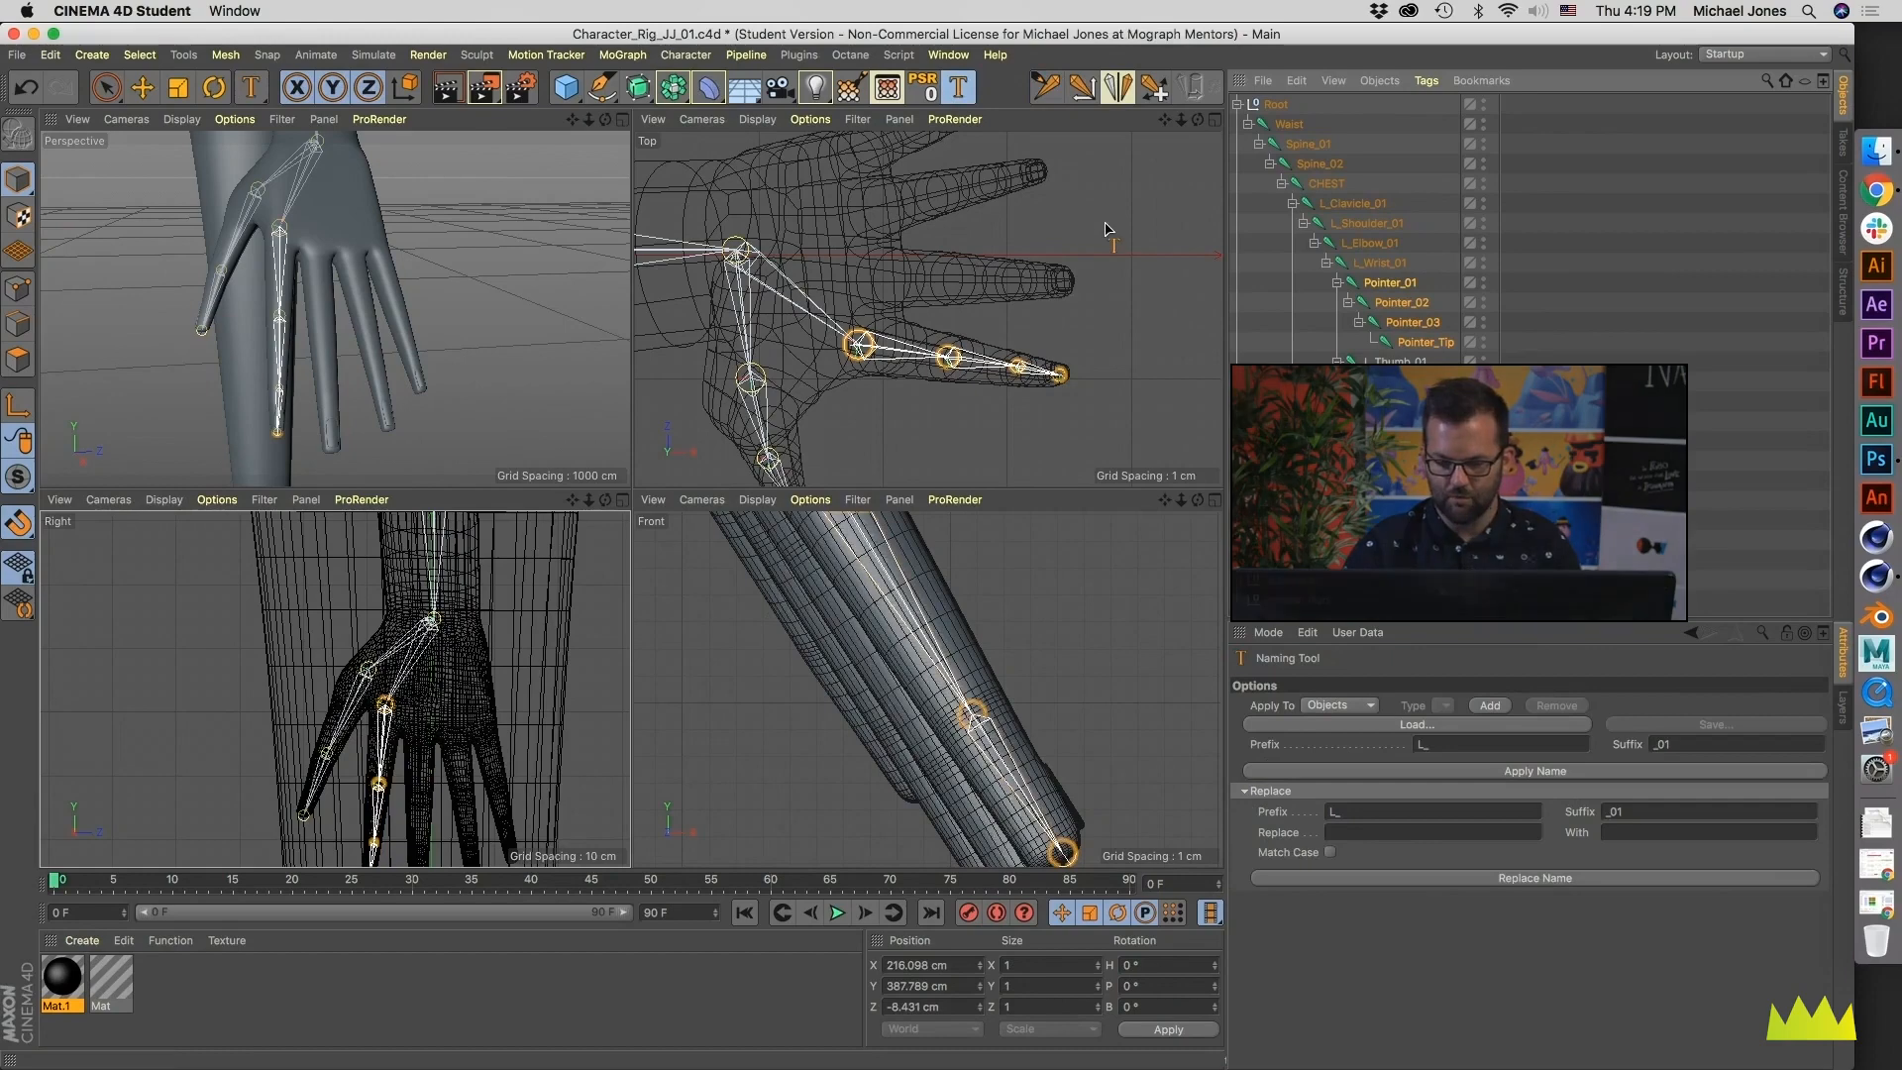
left_click(1610, 811)
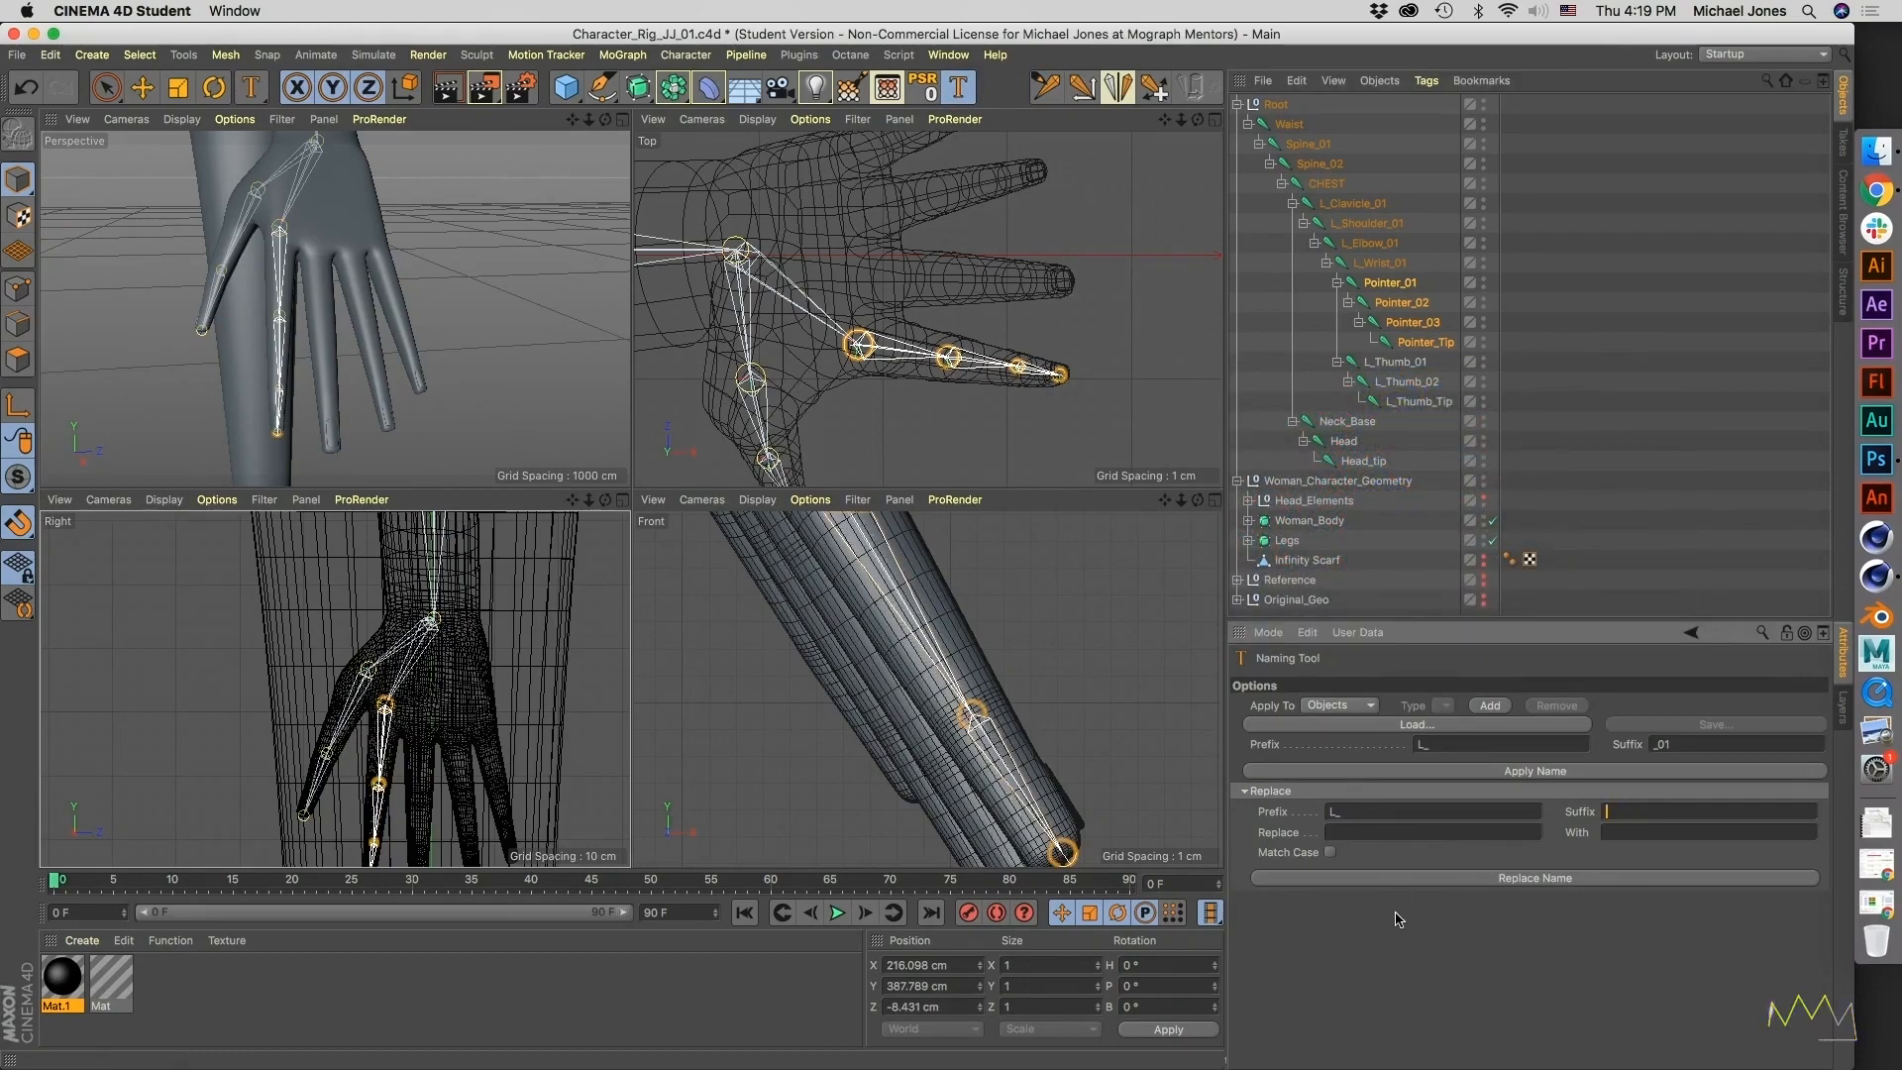
left_click(1439, 881)
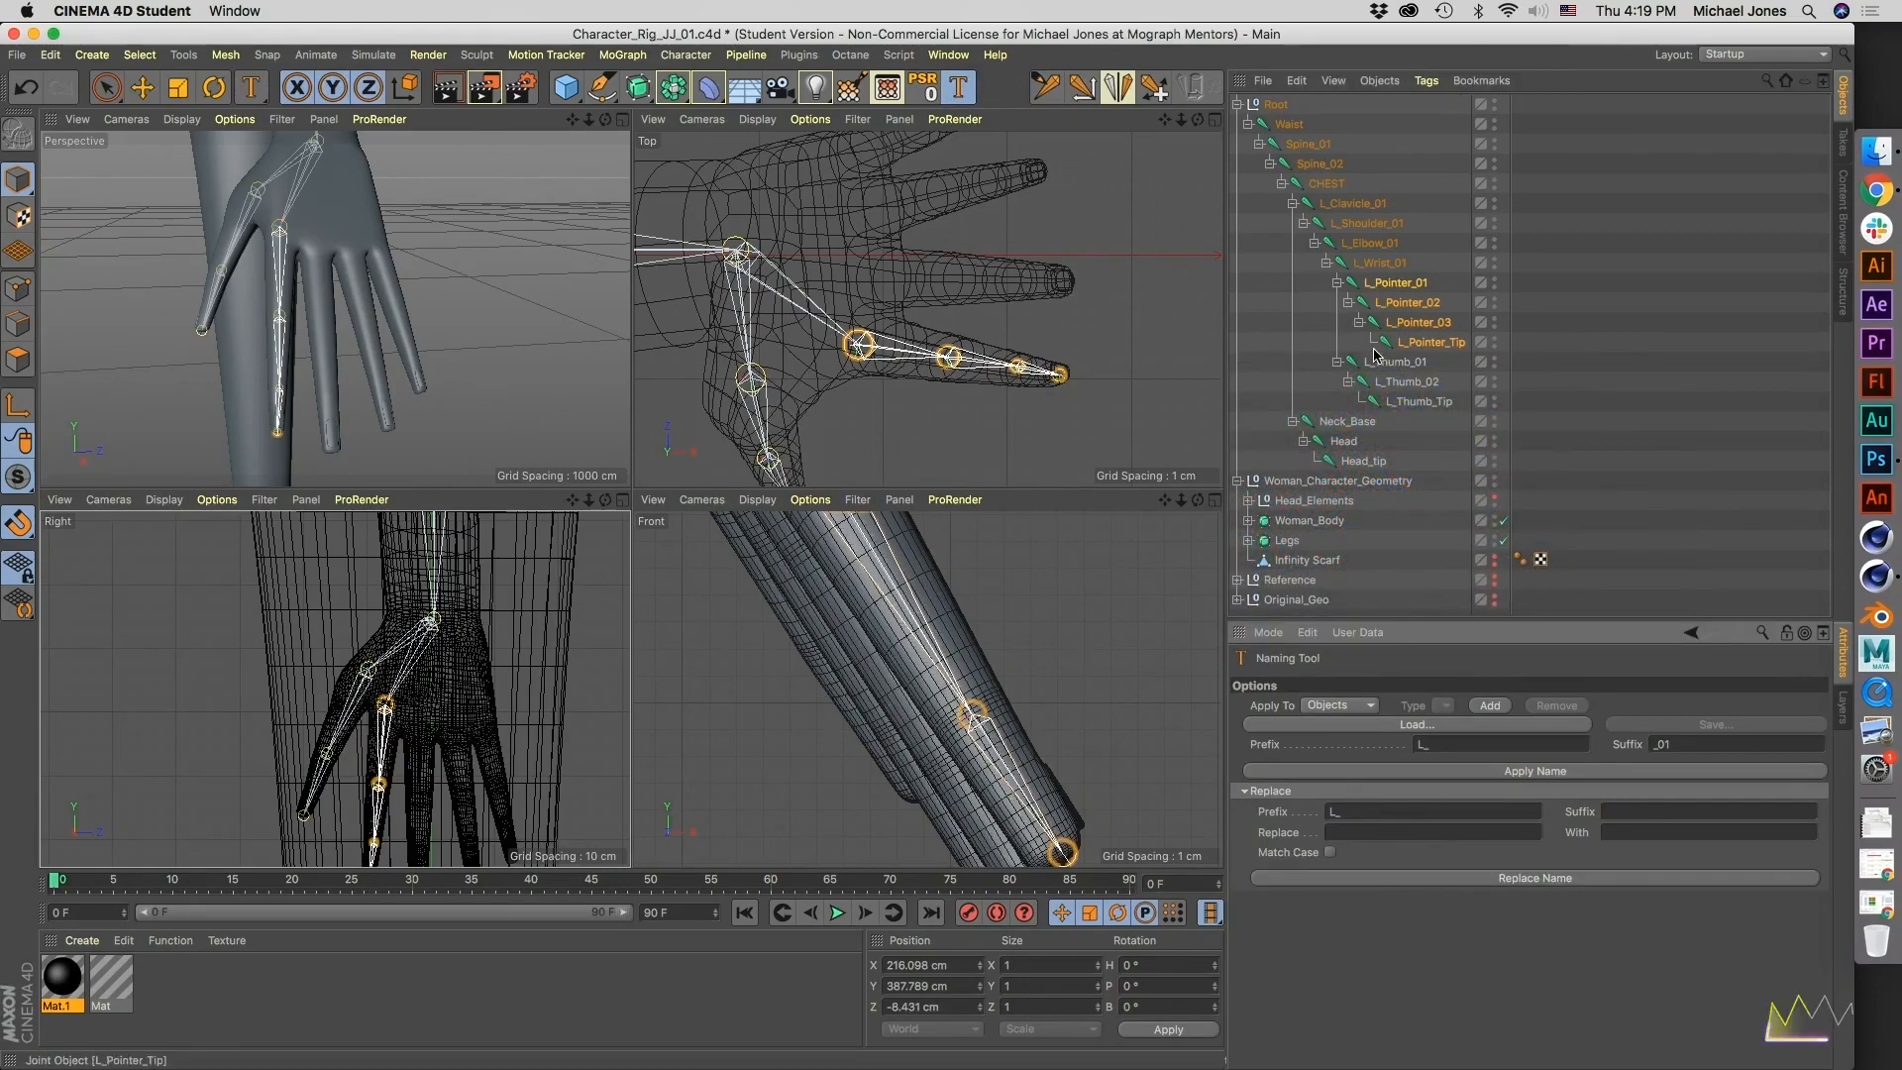
- Select L_Wrist_01 as the parent joint and maximize the Right view on the hand
left_click(1385, 263)
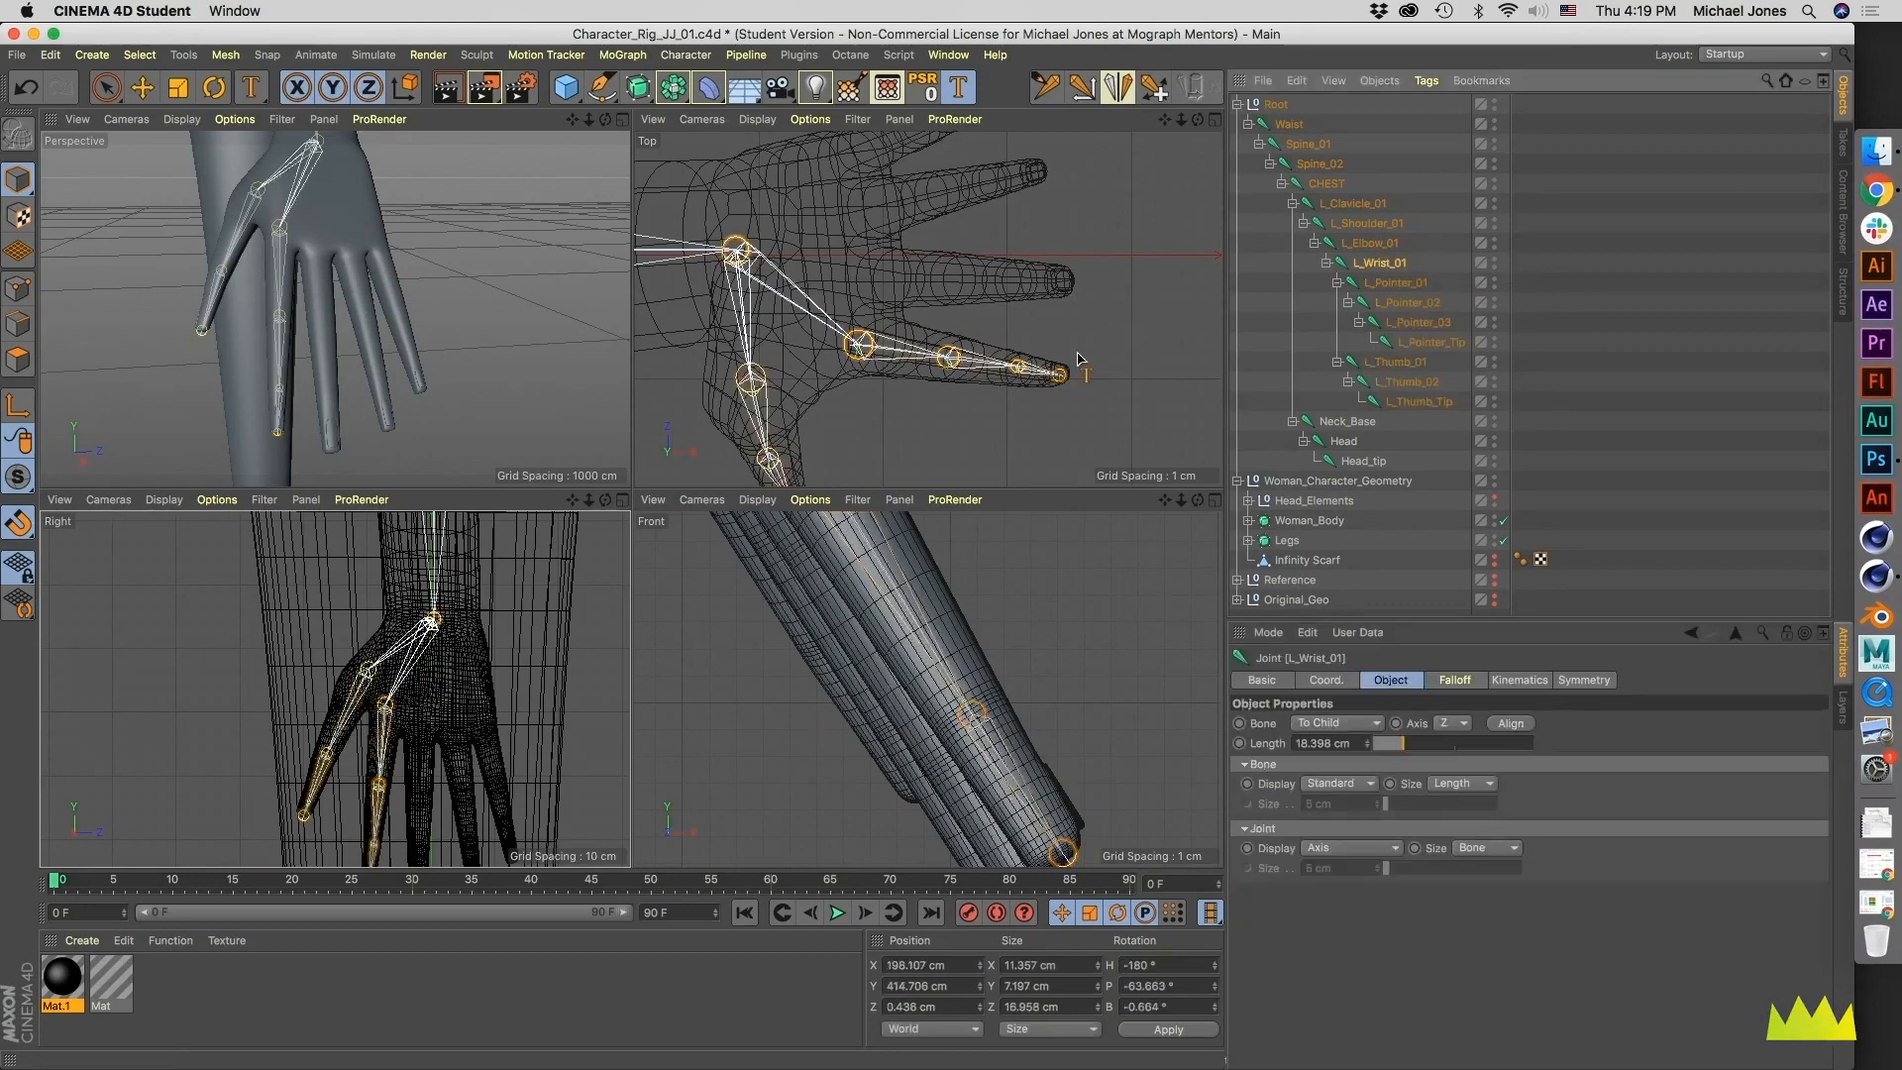
middle_click(461, 651)
scroll(789, 297, "up", 3)
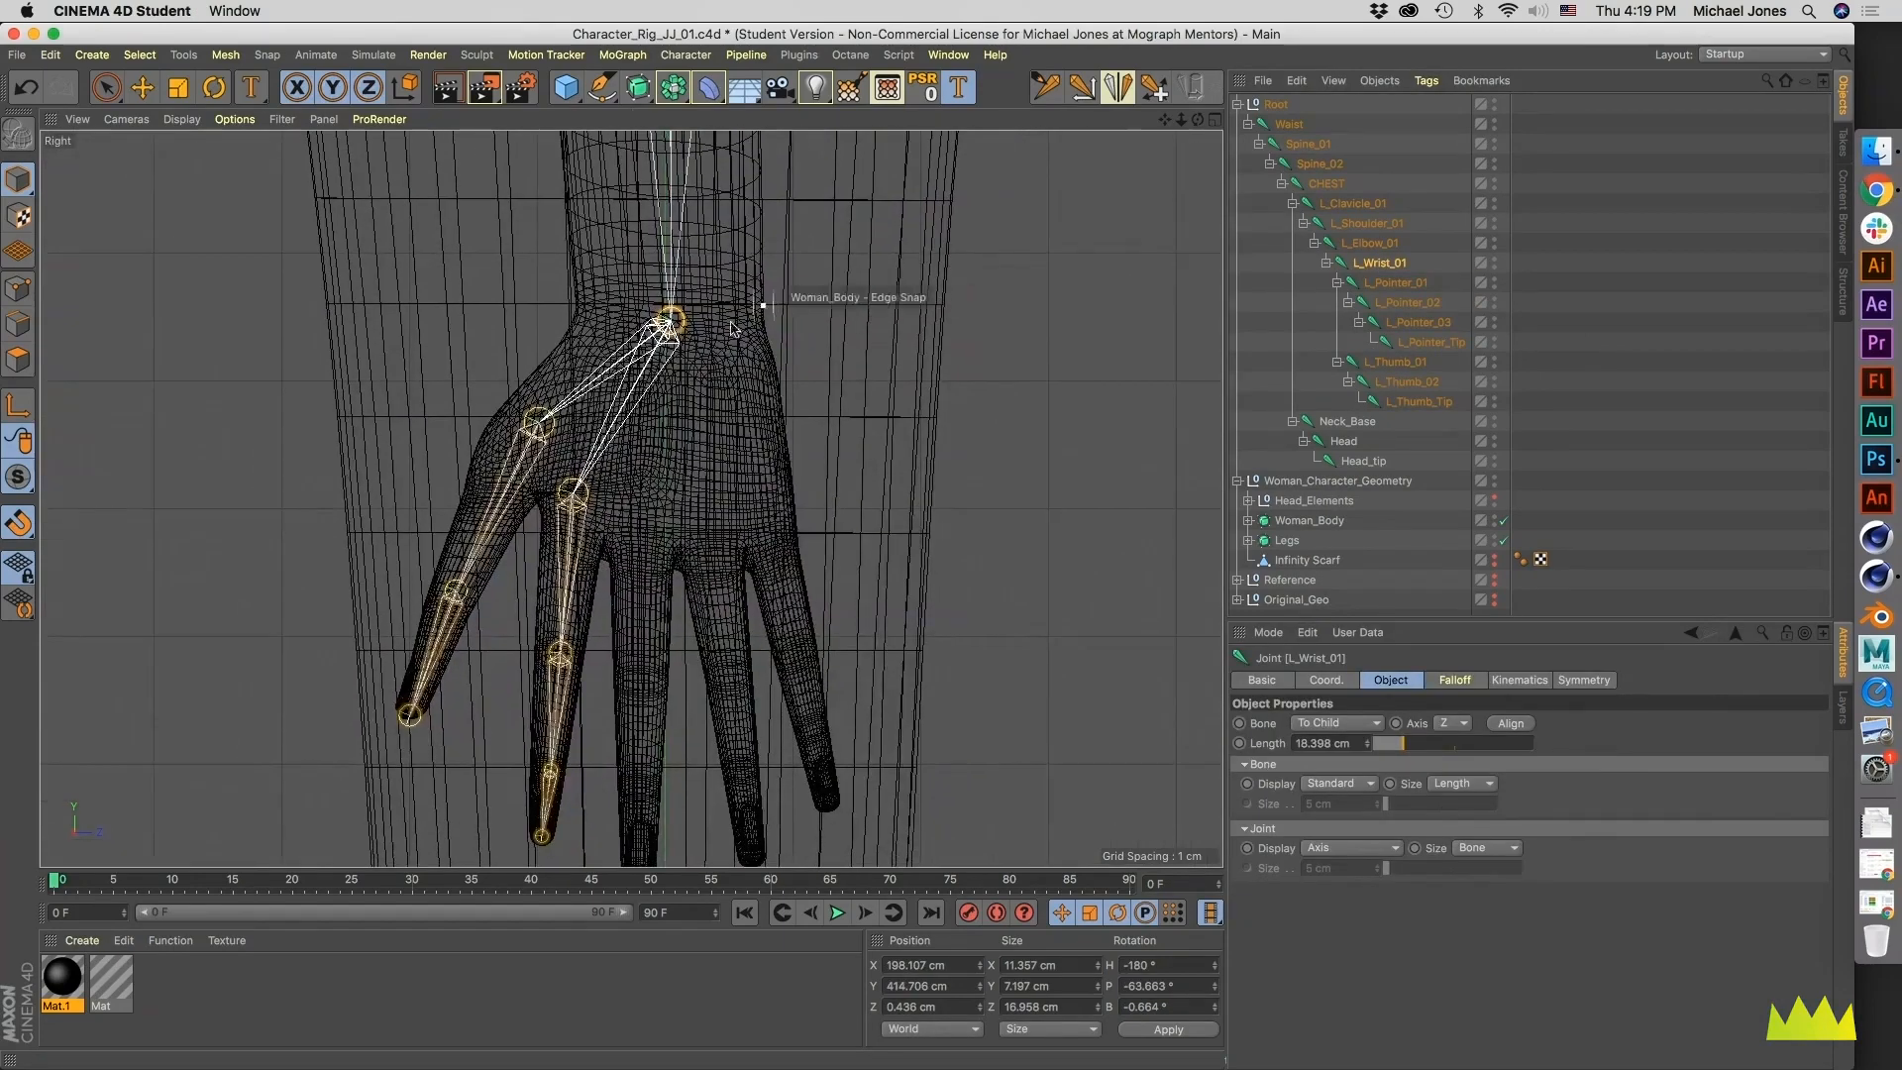
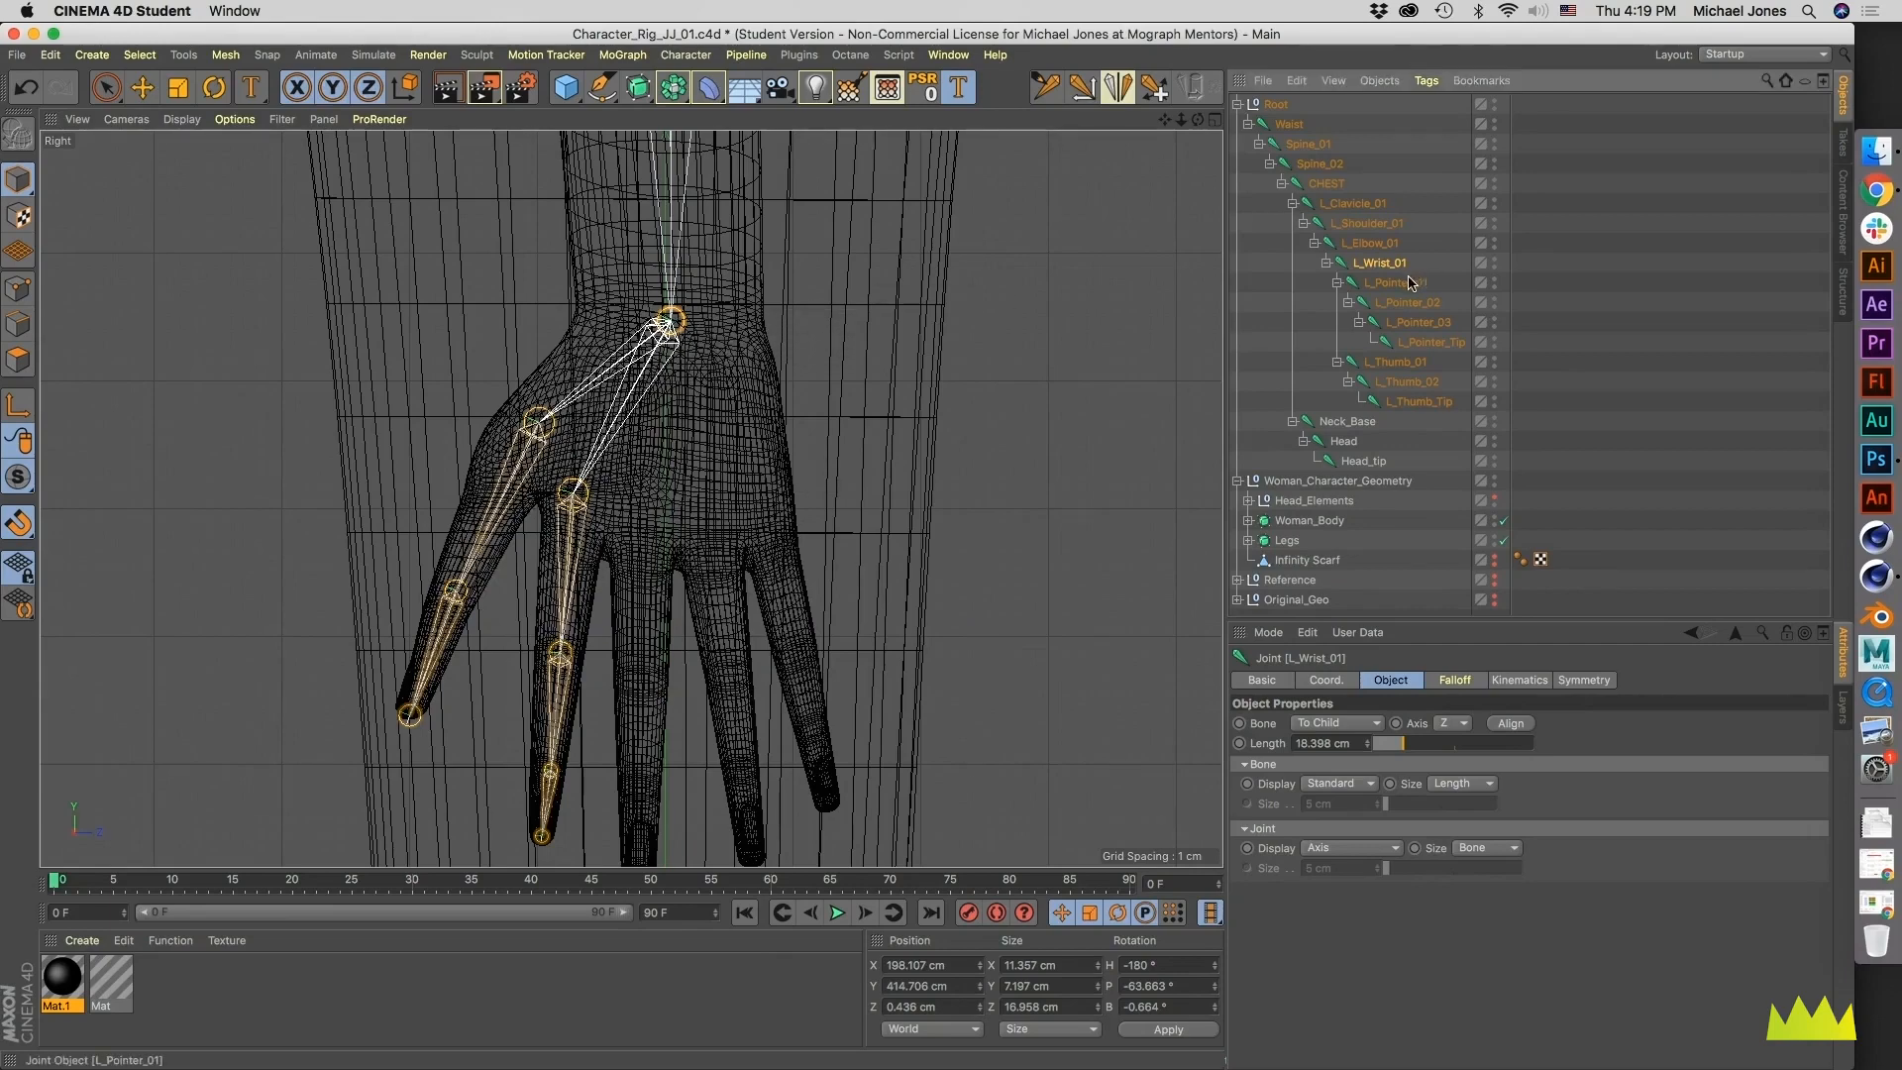
- Add four joints down the middle finger, from knuckle to fingertip, as a chain under L_Wrist_01 in the Right view
left_click(1045, 89)
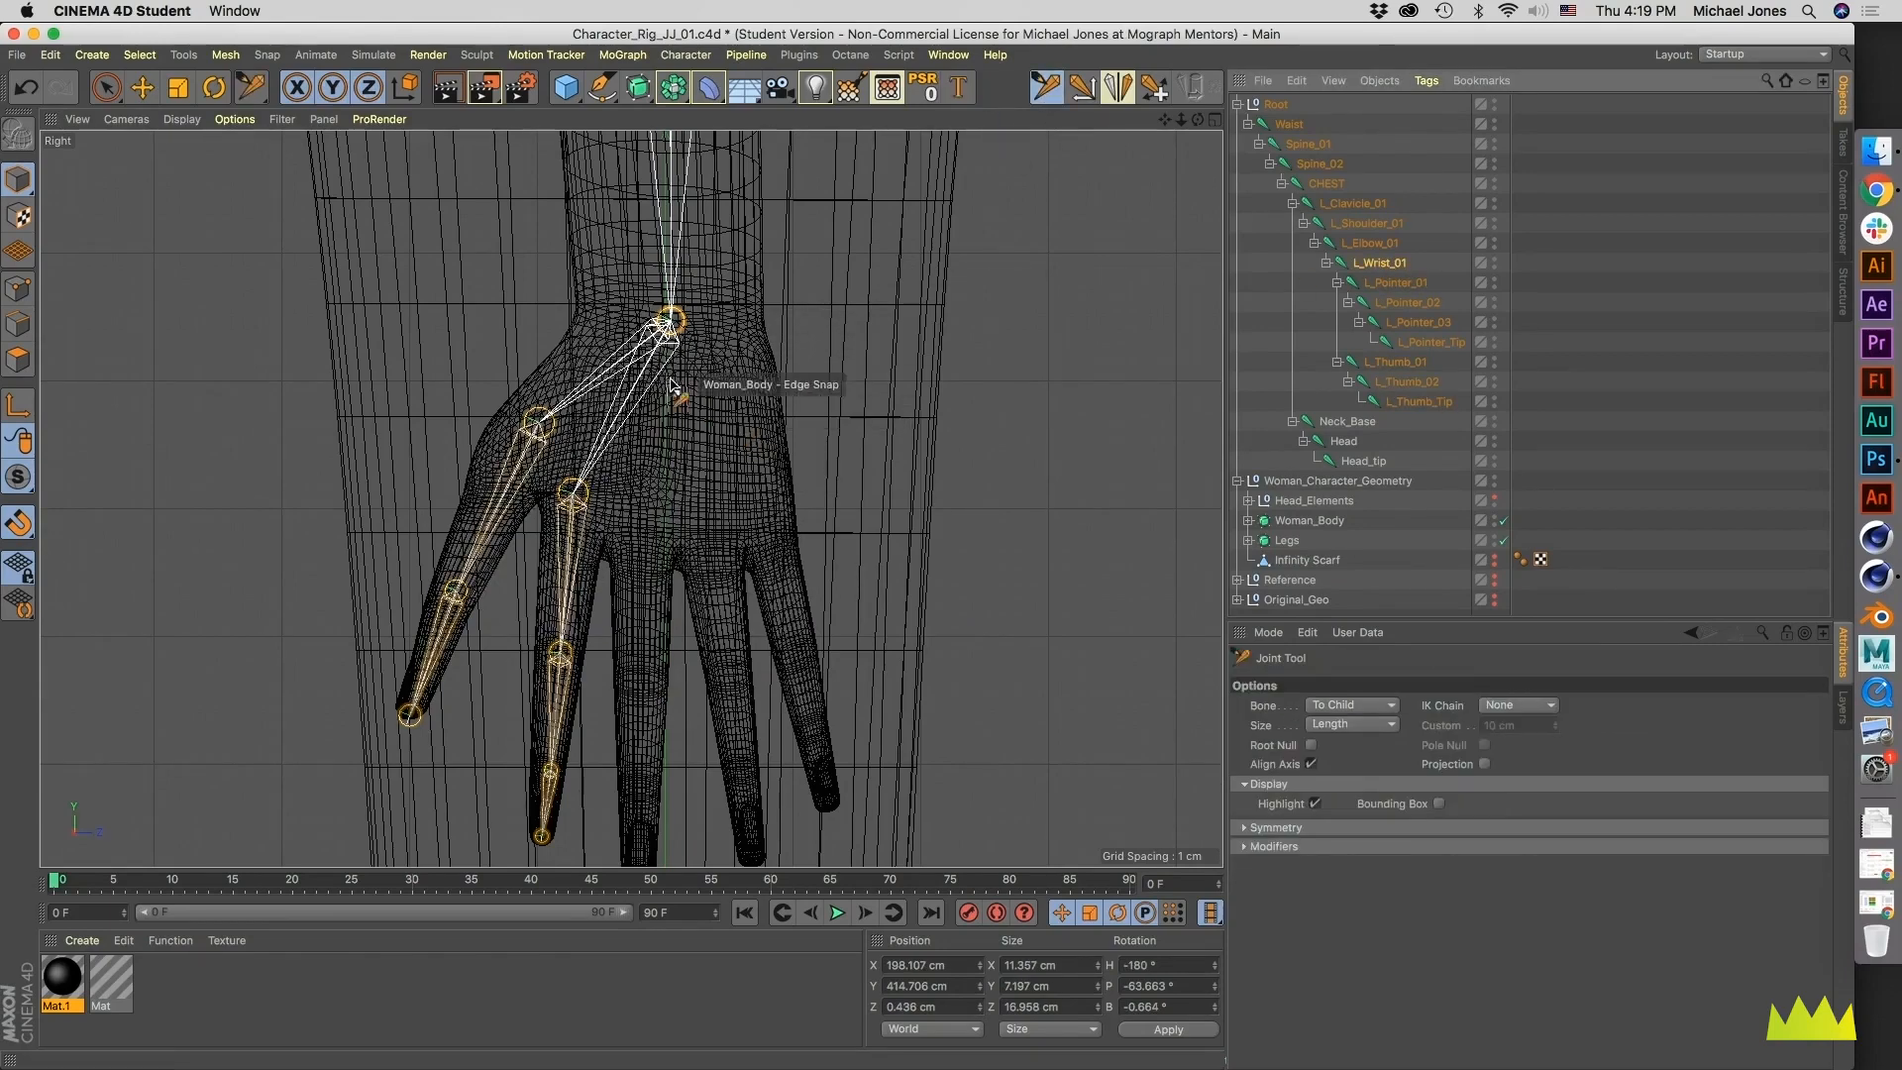
left_click(642, 538, "ctrl")
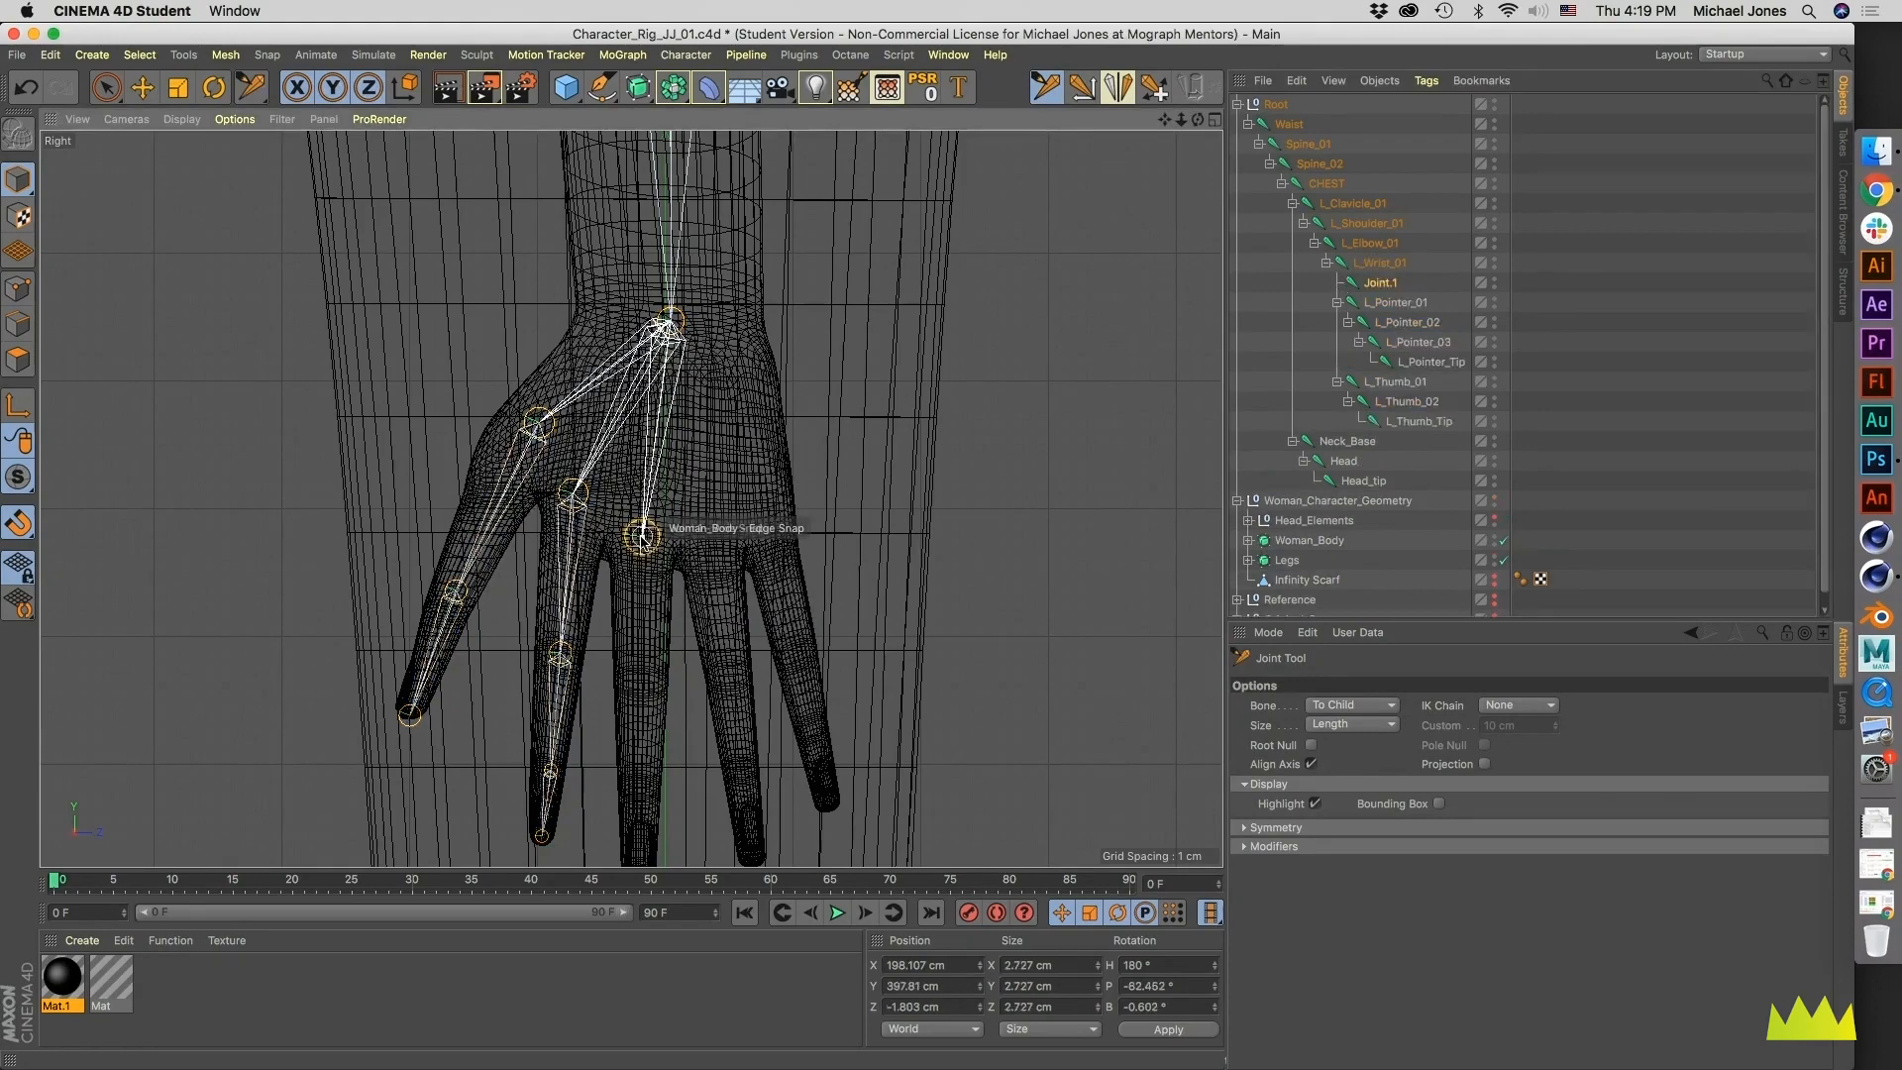
middle_click_drag(648, 540, 645, 493, "alt")
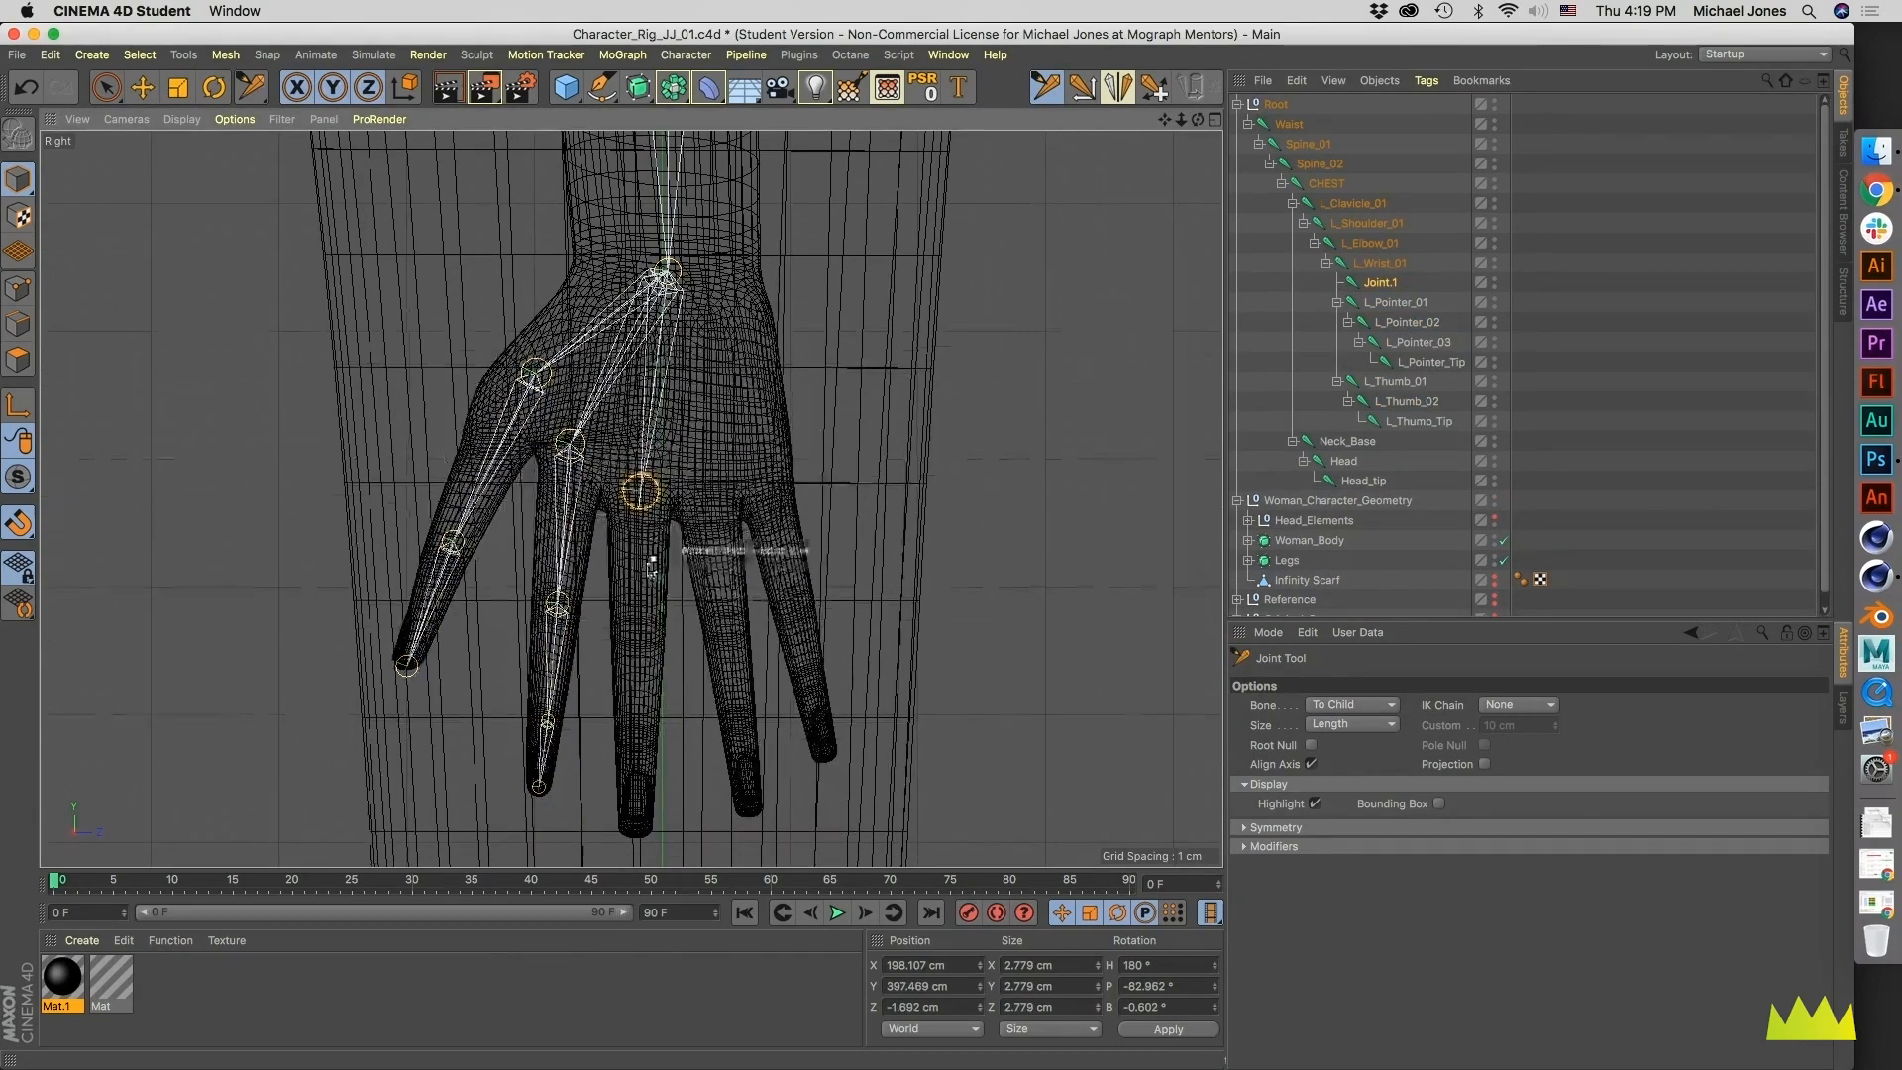
left_click(640, 628, "ctrl")
middle_click_drag(640, 628, 639, 543, "alt")
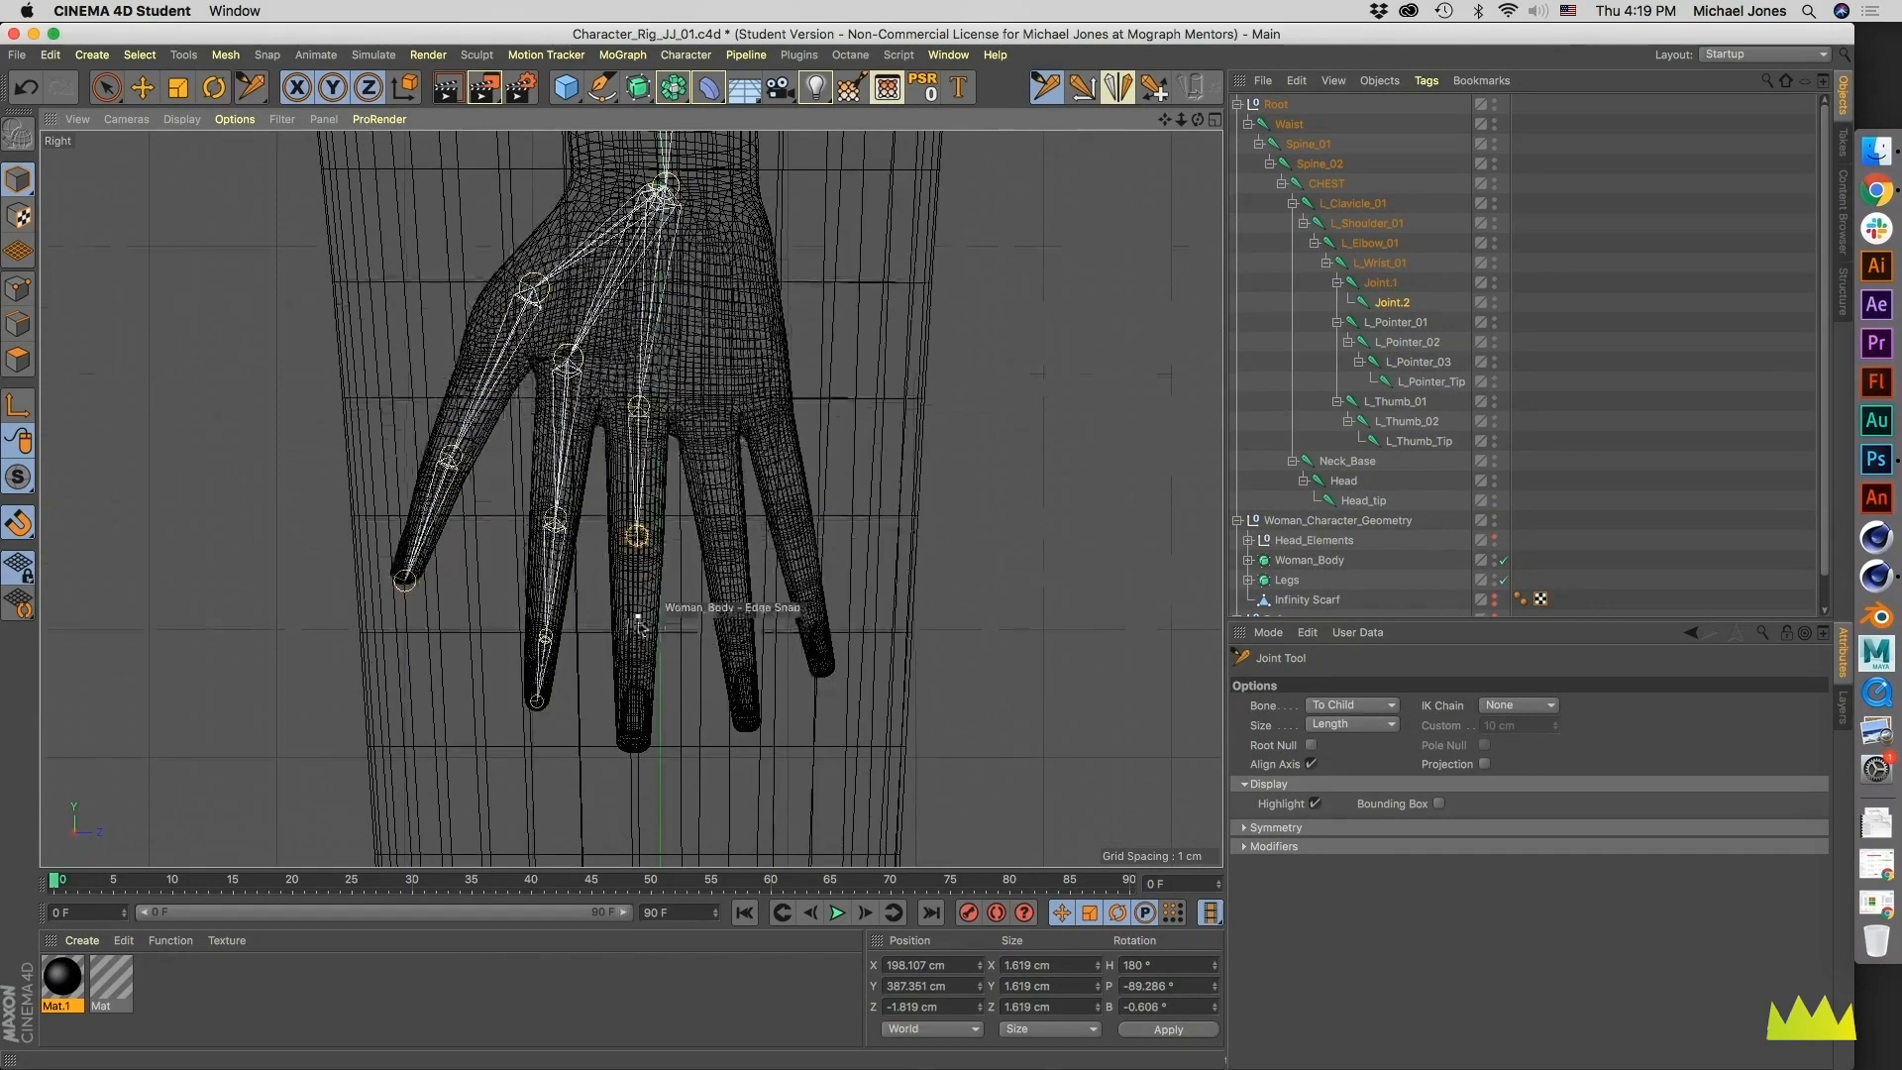
left_click(637, 645, "ctrl")
left_click(635, 750, "ctrl")
- Move the four middle finger joints from the wrist line into the finger mesh in the Front view
middle_click(676, 688)
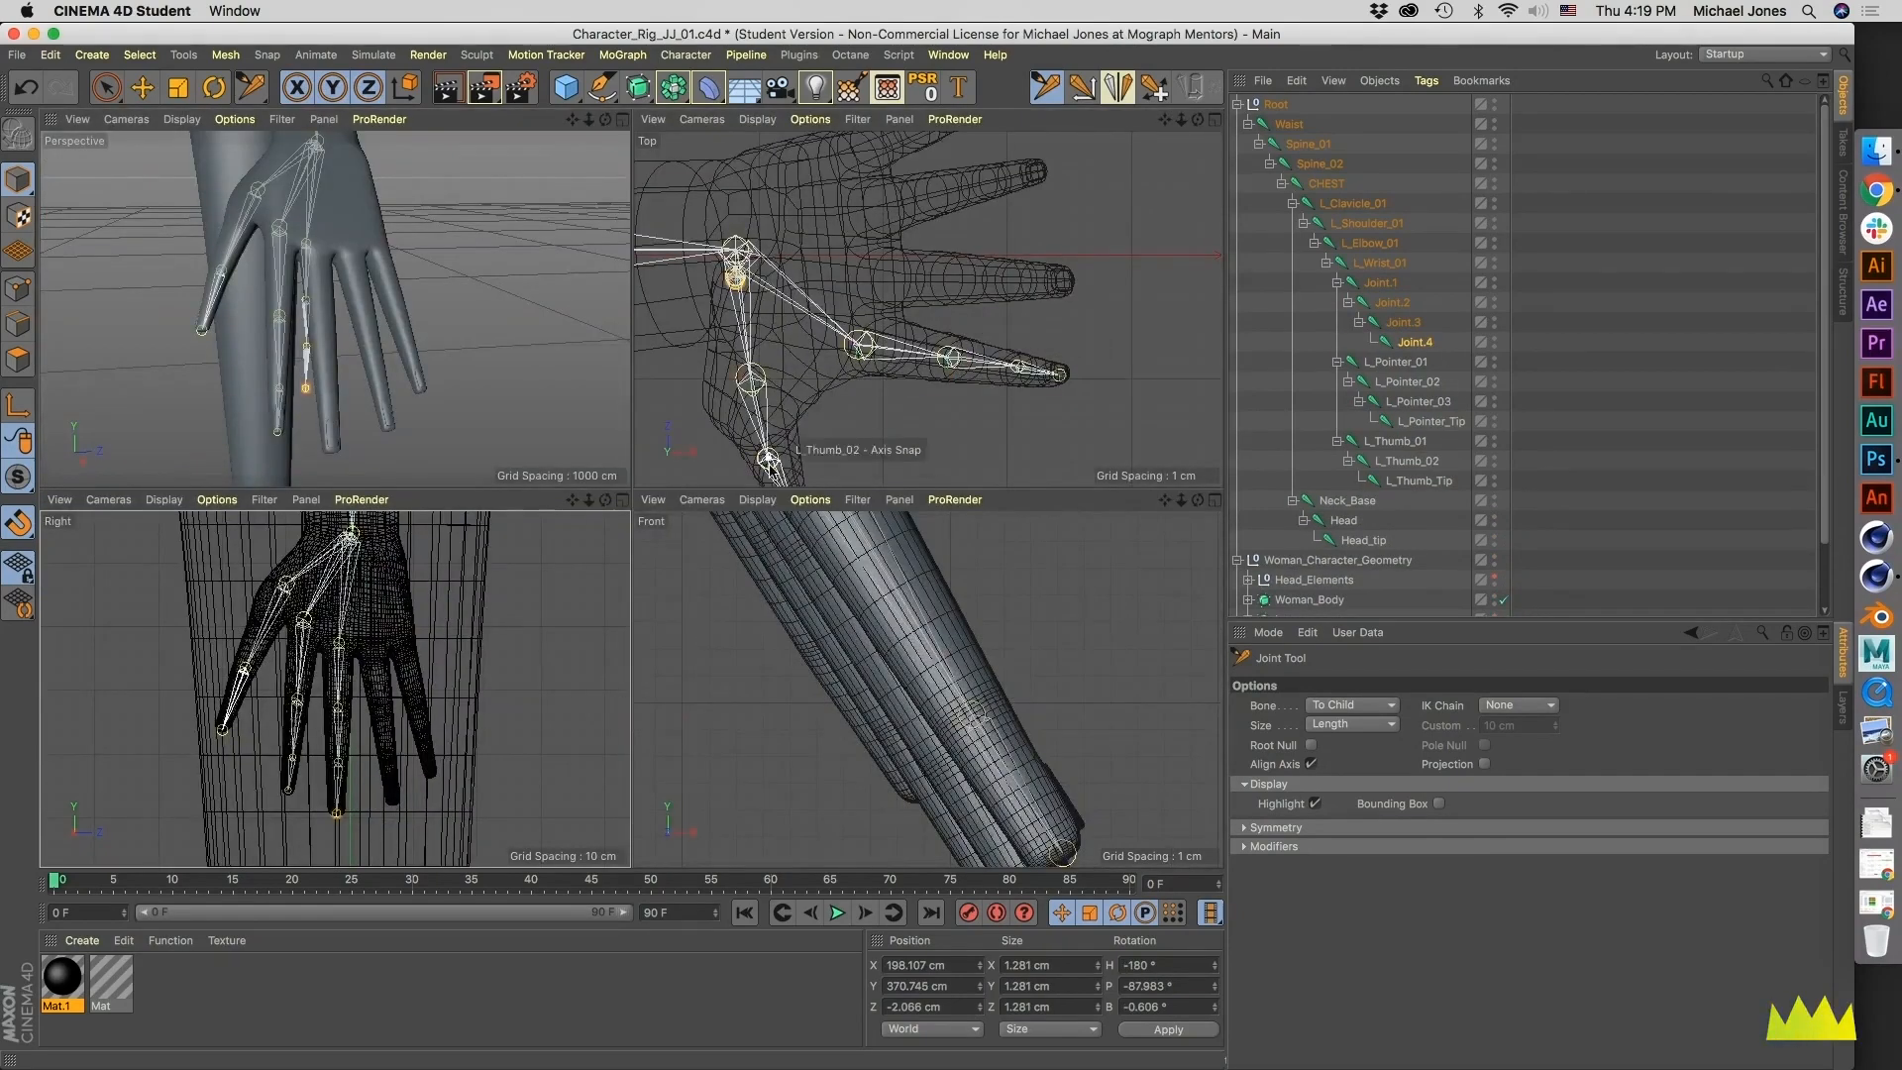
middle_click_drag(750, 419, 811, 378, "alt")
right_click_drag(812, 378, 379, 213, "alt")
right_click_drag(402, 724, 367, 724, "alt")
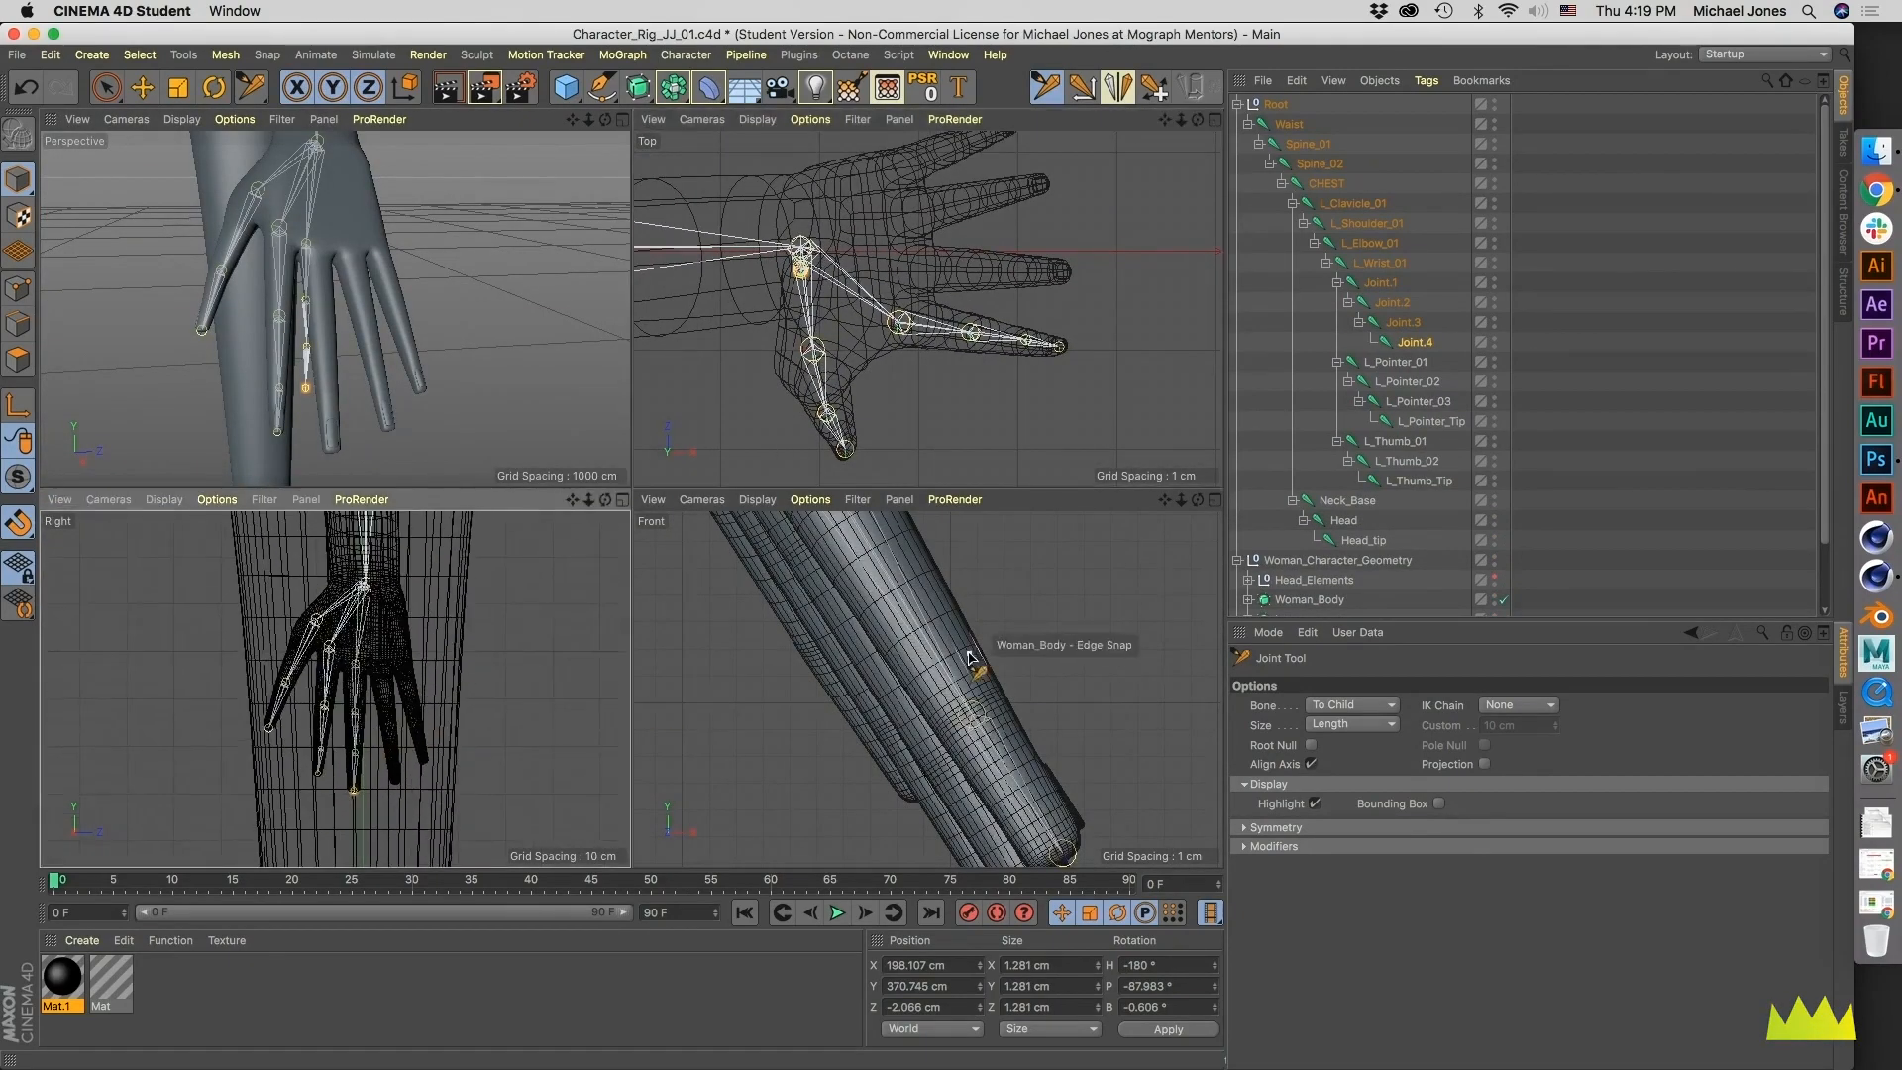
right_click_drag(963, 656, 827, 657, "alt")
middle_click_drag(828, 657, 816, 677, "alt")
left_click_drag(755, 642, 899, 631)
left_click(838, 642)
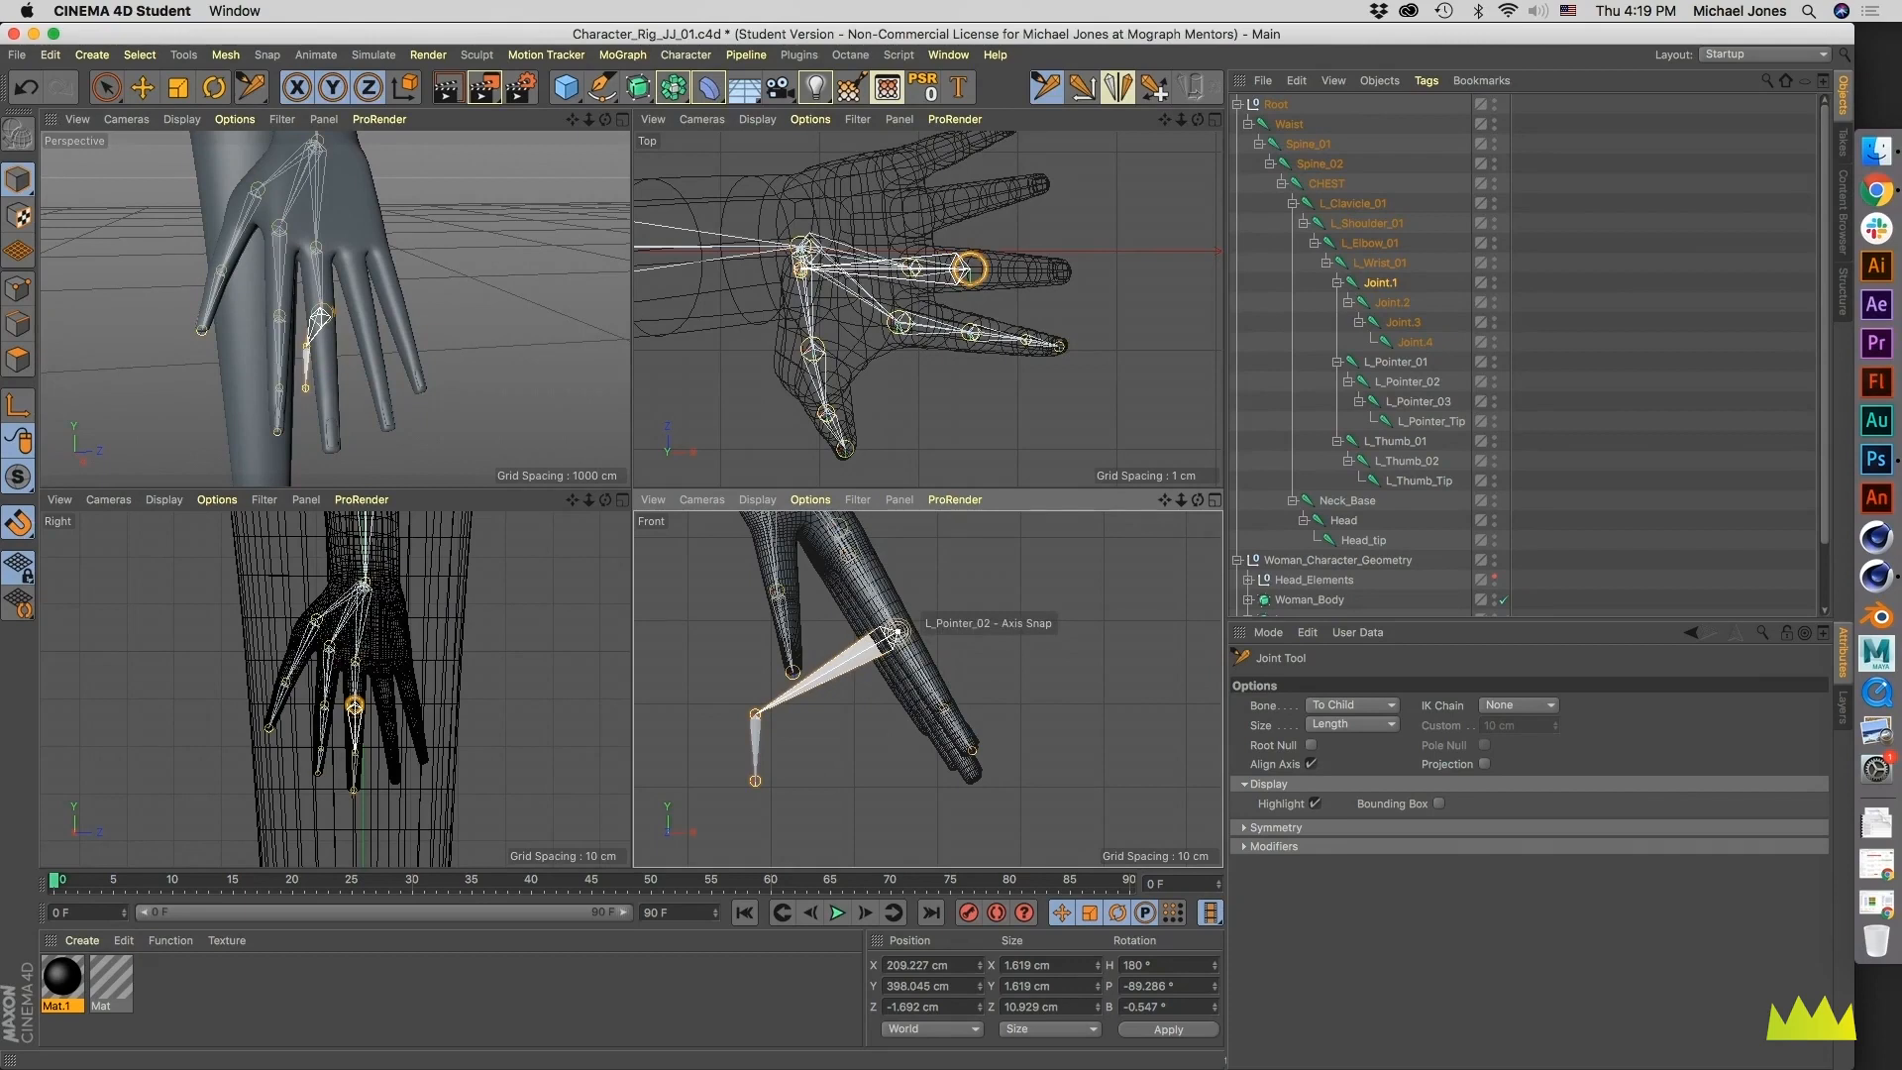
left_click_drag(741, 731, 935, 728)
left_click_drag(755, 783, 979, 773)
- Center the middle finger joints within the finger's width in the Top view
middle_click_drag(970, 290, 968, 339, "alt")
right_click_drag(968, 339, 1046, 307, "alt")
left_click_drag(829, 280, 821, 279)
left_click_drag(975, 281, 969, 287)
left_click_drag(1120, 281, 1118, 289)
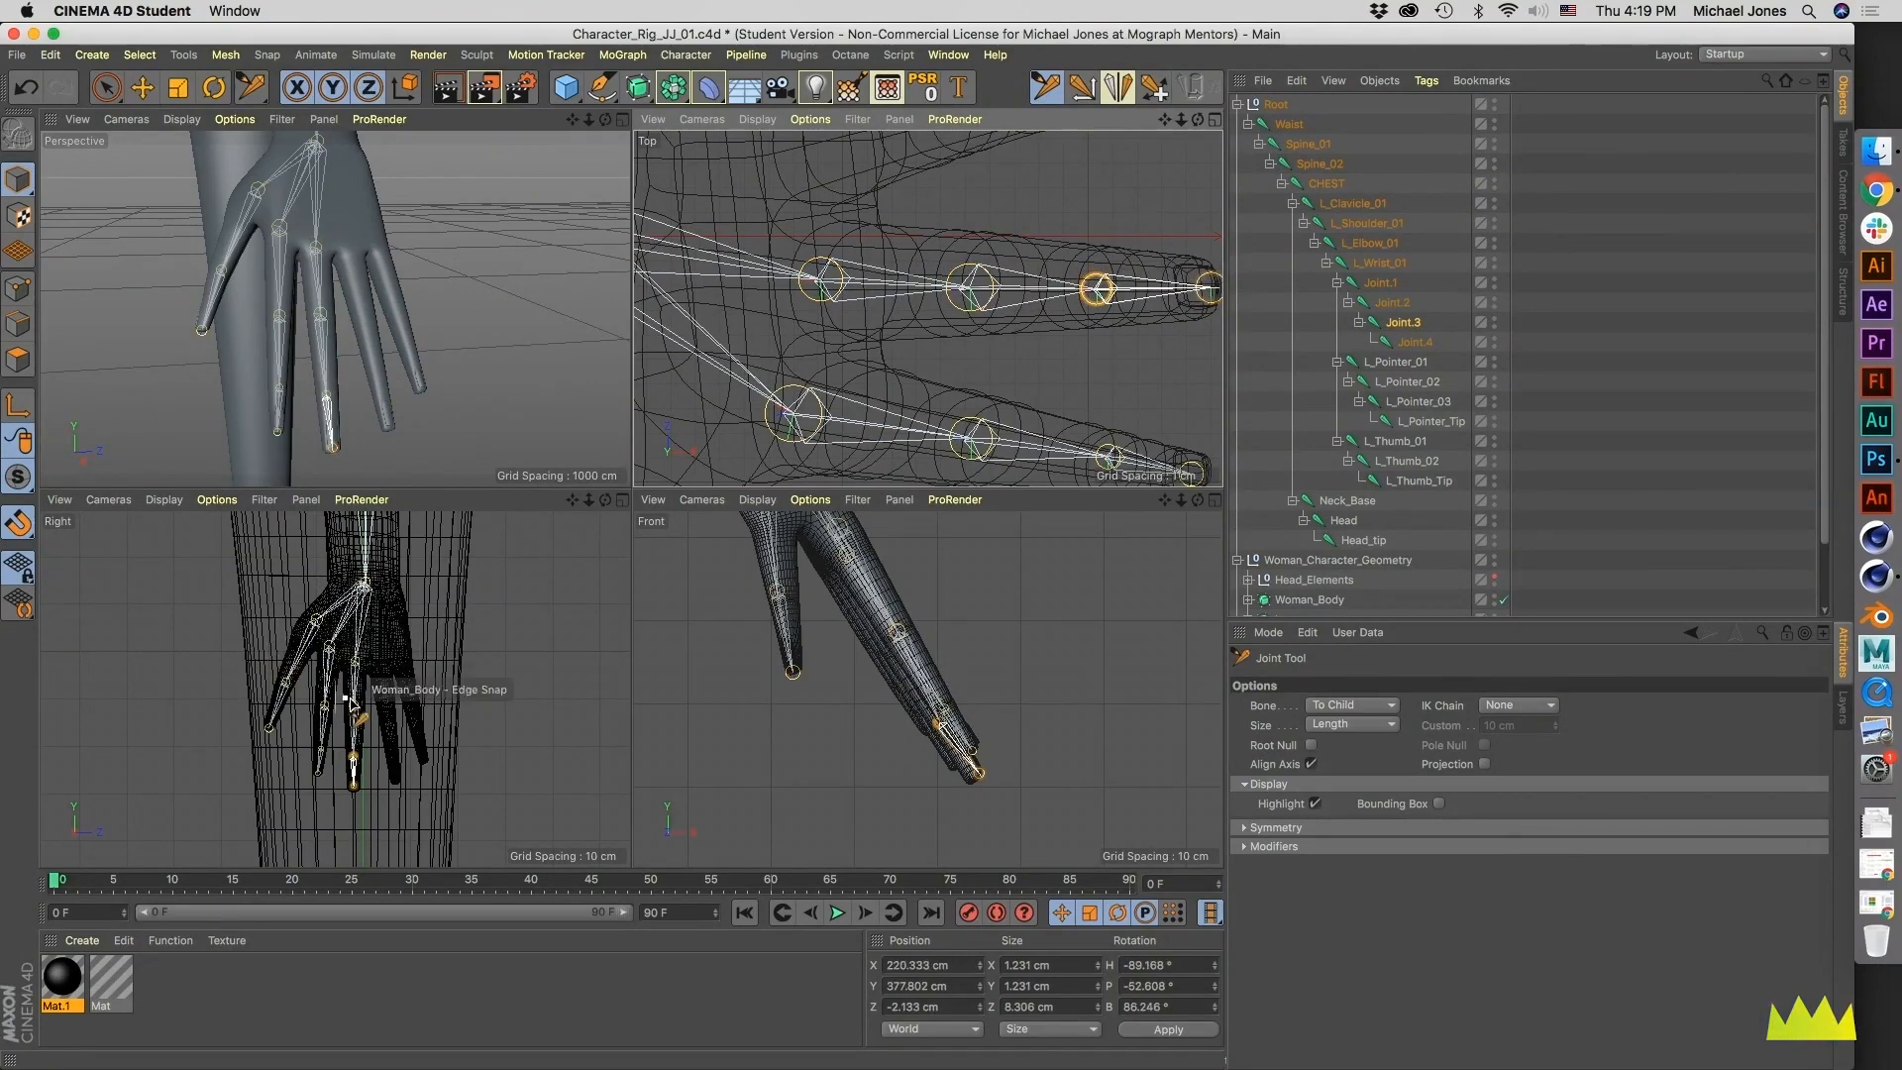
- Reposition the middle finger's end joint inside the fingertip in the Front view
middle_click_drag(350, 692, 332, 662, "alt")
left_click_drag(332, 328, 482, 390, "alt")
right_click_drag(952, 753, 1082, 714, "alt")
middle_click_drag(1082, 714, 1087, 679, "alt")
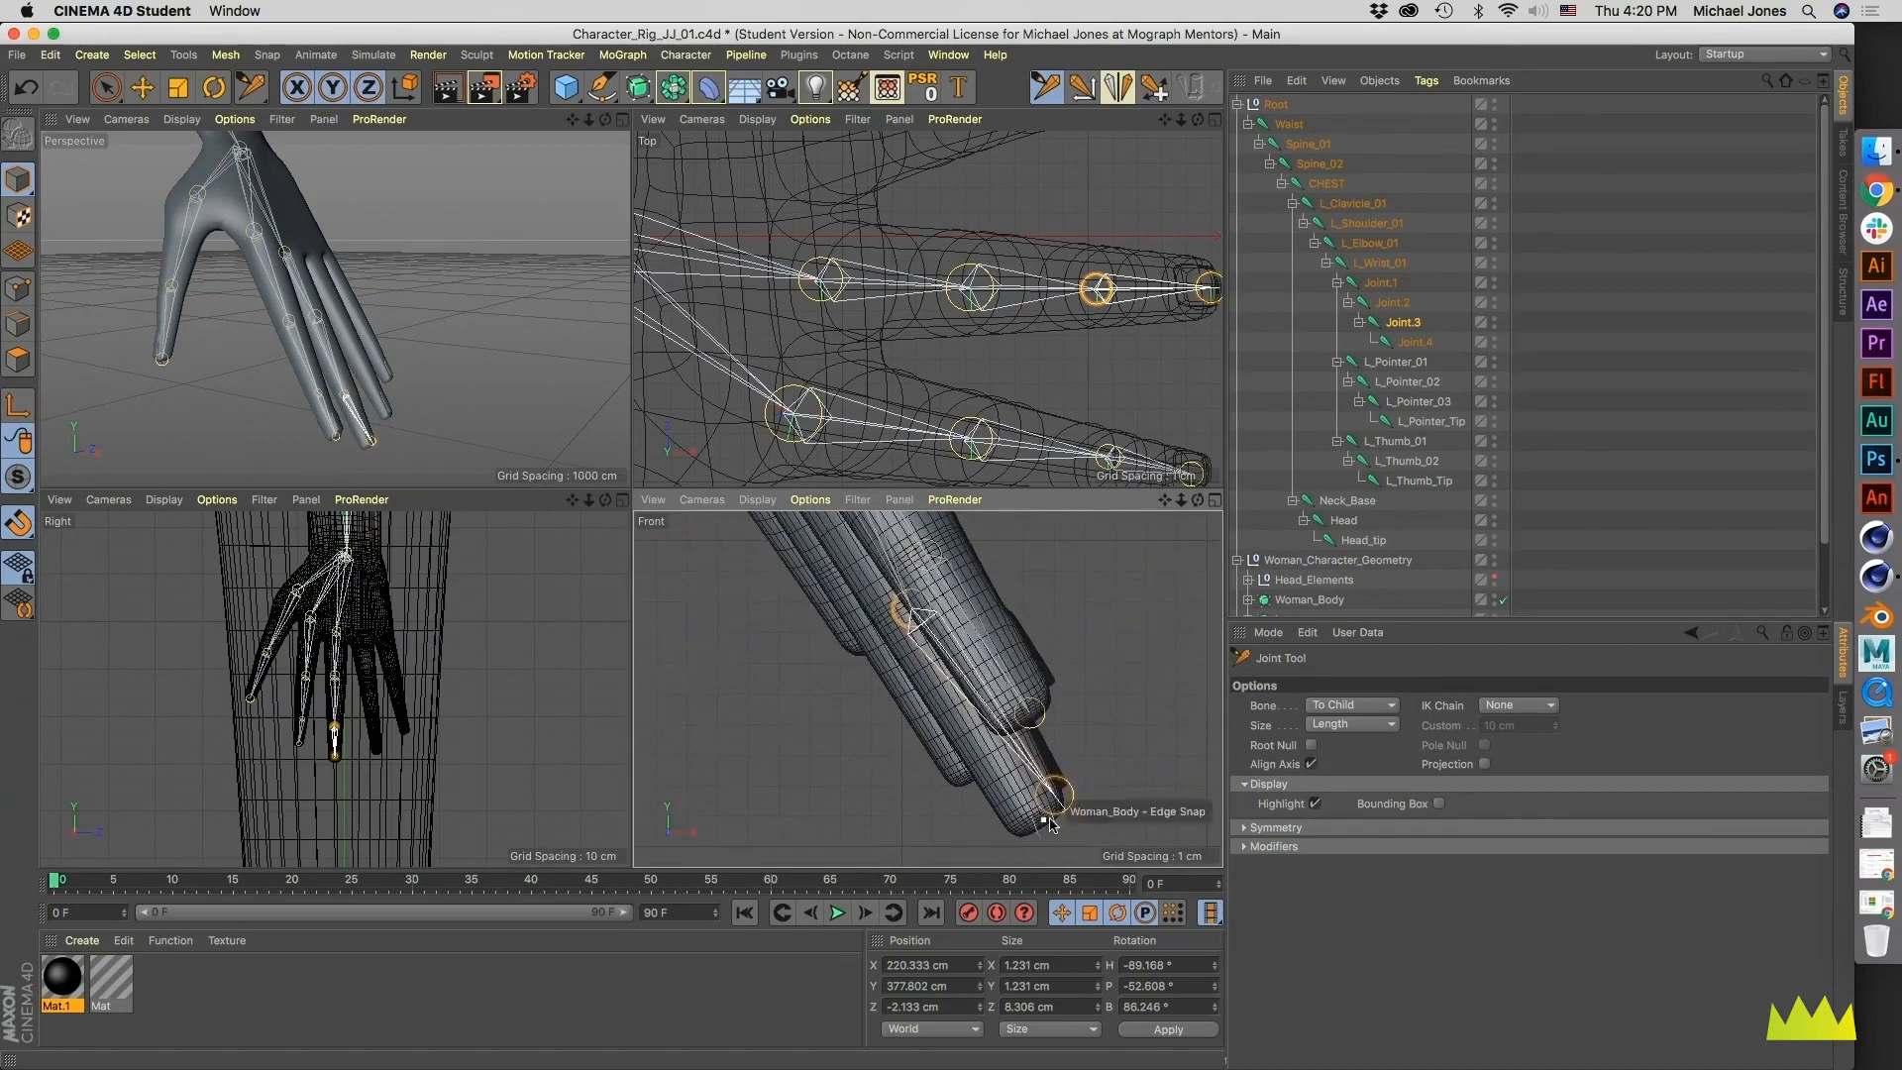
left_click_drag(1059, 797, 1038, 825)
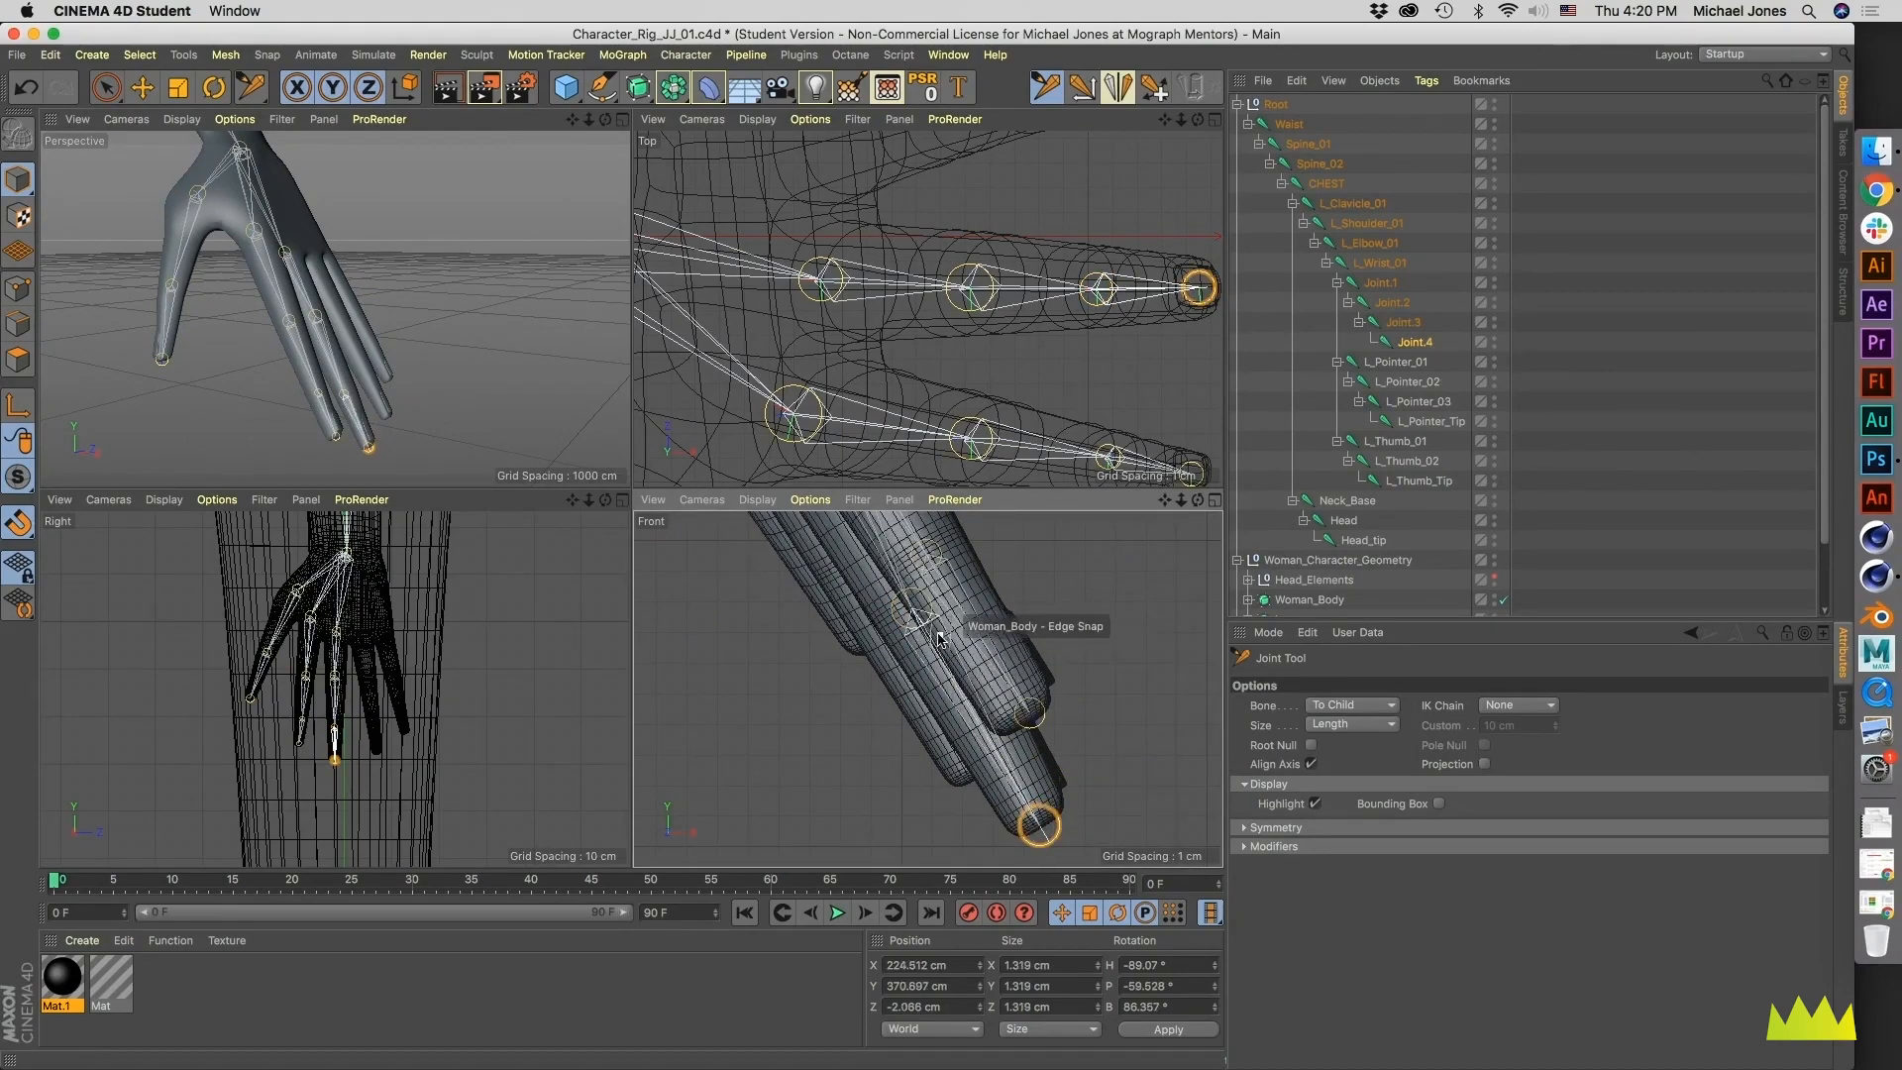
- Adjust the third middle finger joint to sit at the last knuckle in the Front view
middle_click_drag(942, 629, 972, 713, "alt")
middle_click_drag(824, 558, 936, 711, "alt")
right_click_drag(936, 711, 884, 706, "alt")
right_click_drag(994, 785, 1026, 763, "alt")
left_click_drag(993, 755, 995, 757)
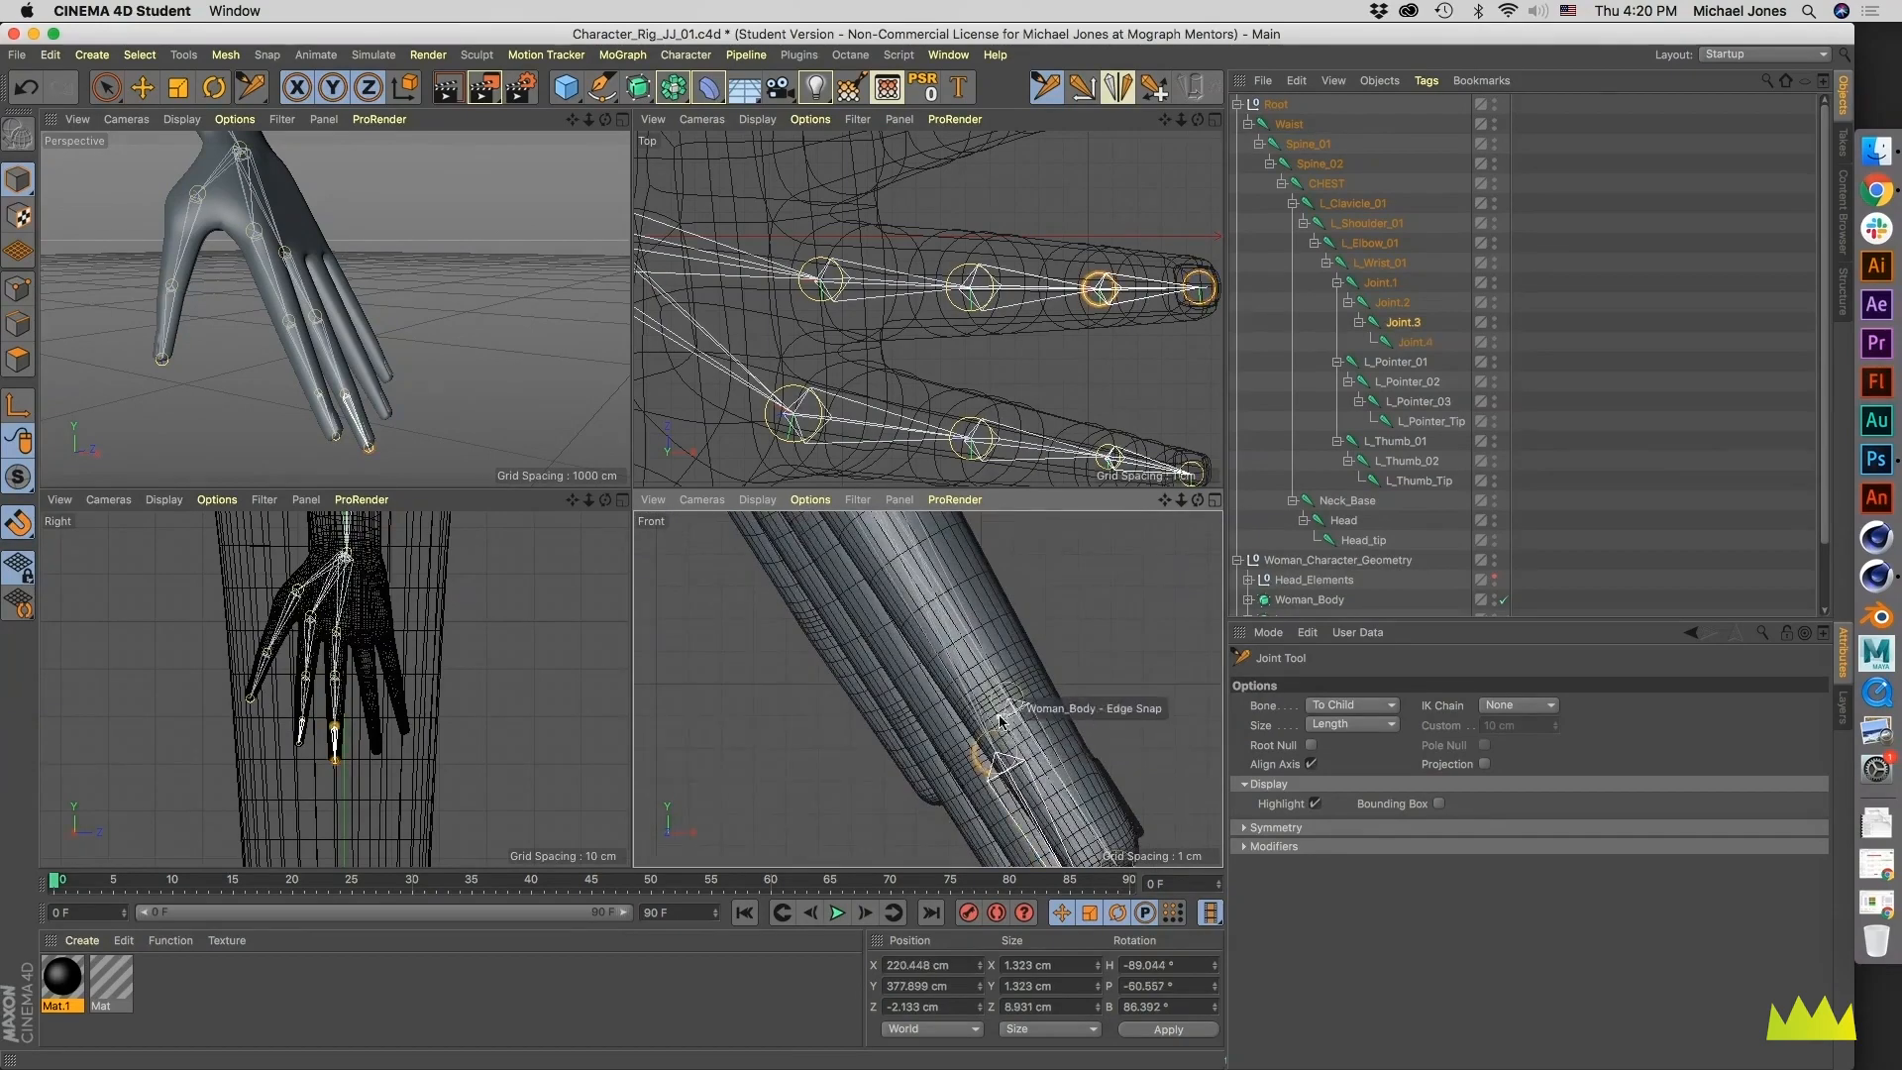
- Fine-tune the middle finger's base joint at the knuckle in the Front view
right_click_drag(989, 720, 912, 726, "alt")
middle_click_drag(877, 575, 917, 732, "alt")
right_click_drag(917, 731, 906, 731, "alt")
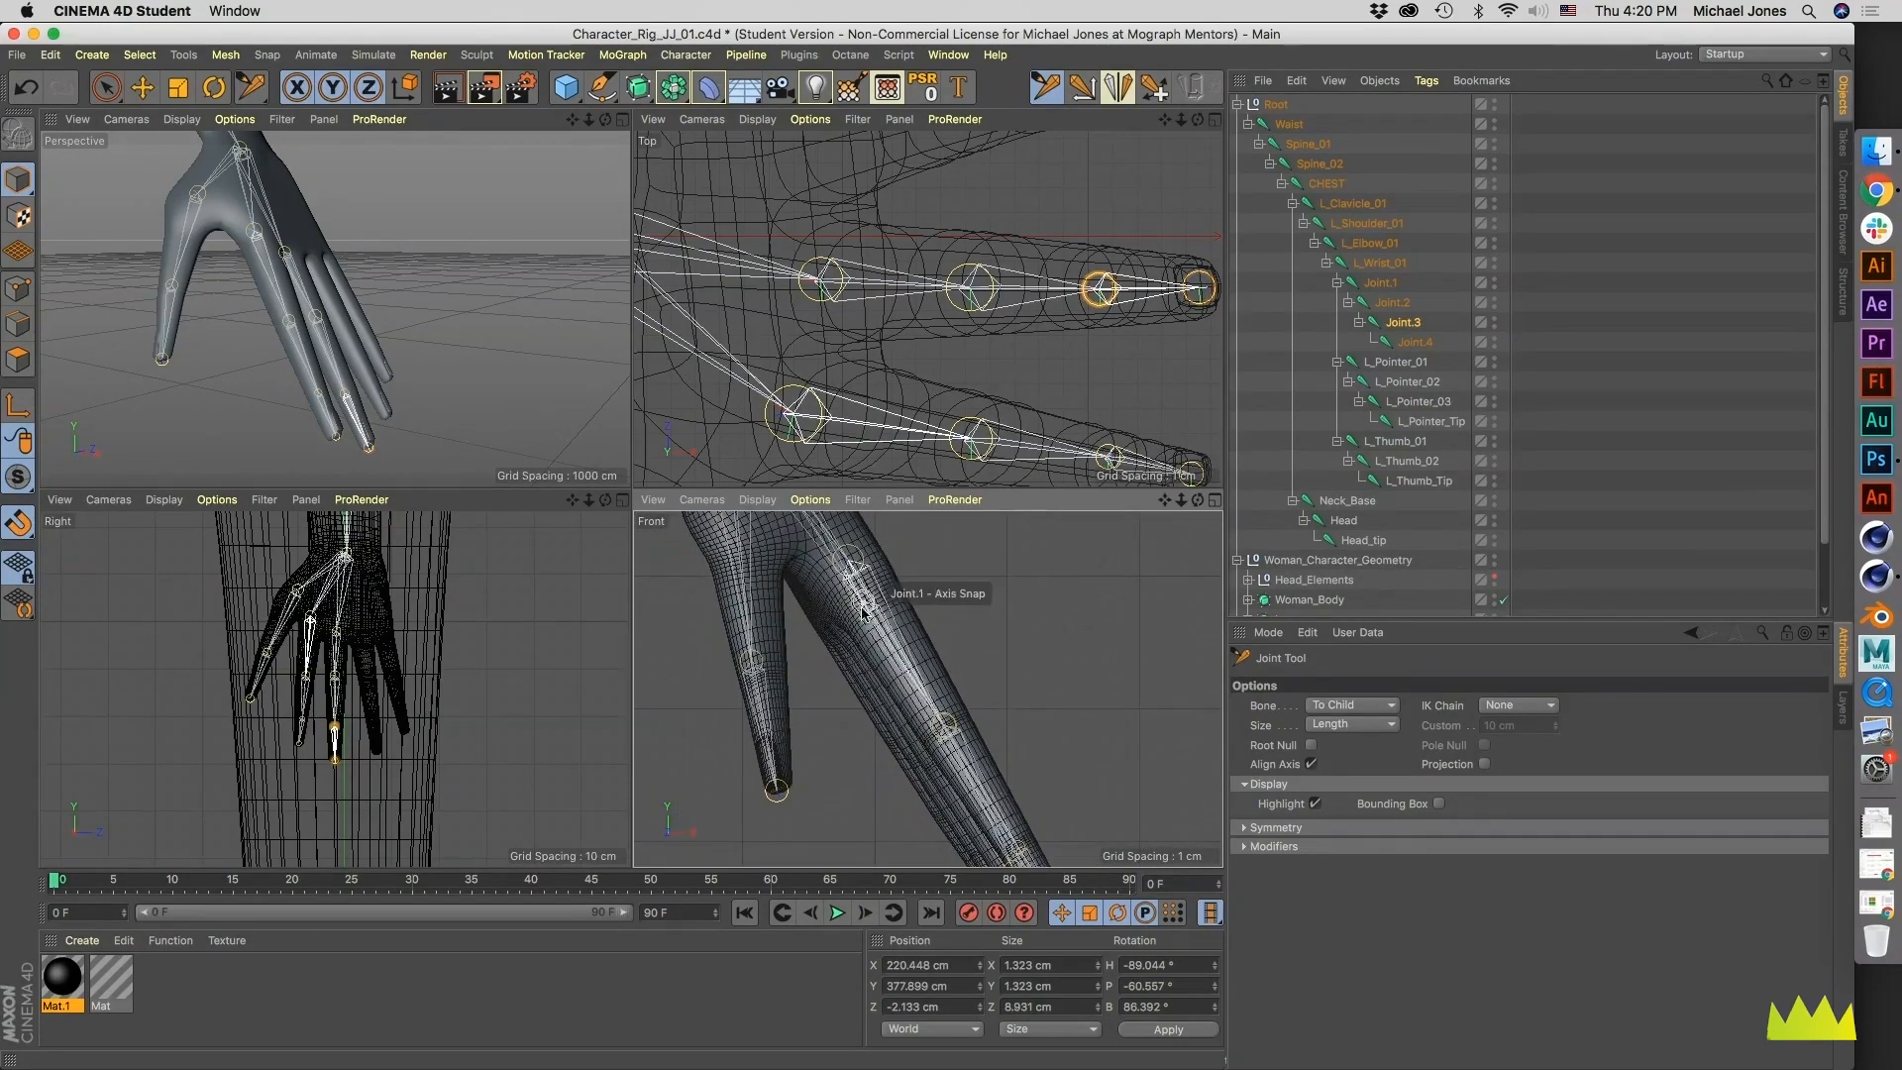
left_click_drag(277, 267, 287, 251, "alt")
mouse_move(287, 252)
right_mouse_down("alt")
mouse_move(344, 247)
mouse_move(323, 252)
right_mouse_up("alt")
middle_click_drag(857, 611, 856, 681, "alt")
left_click_drag(861, 668, 867, 666)
middle_click_drag(866, 667, 751, 576, "alt")
scroll(858, 702, "down", 4)
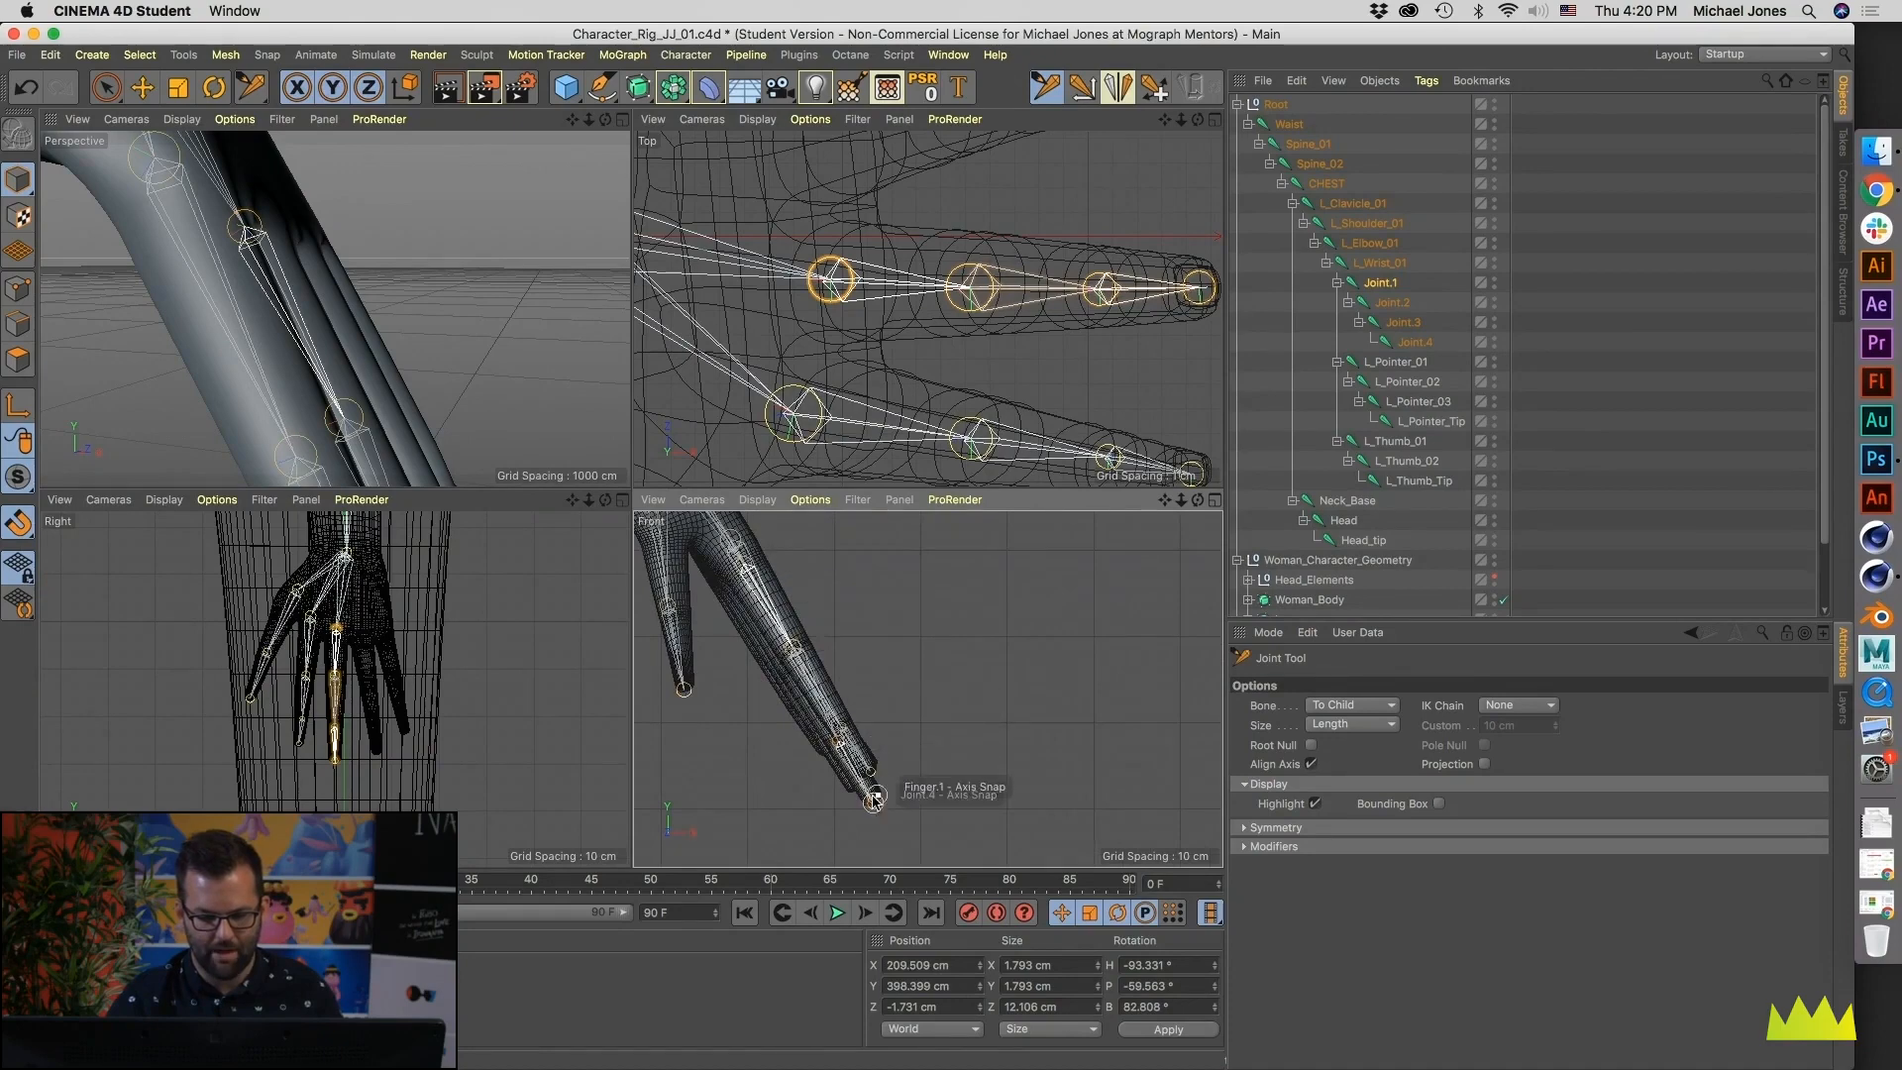
middle_click_drag(889, 676, 1088, 813, "alt")
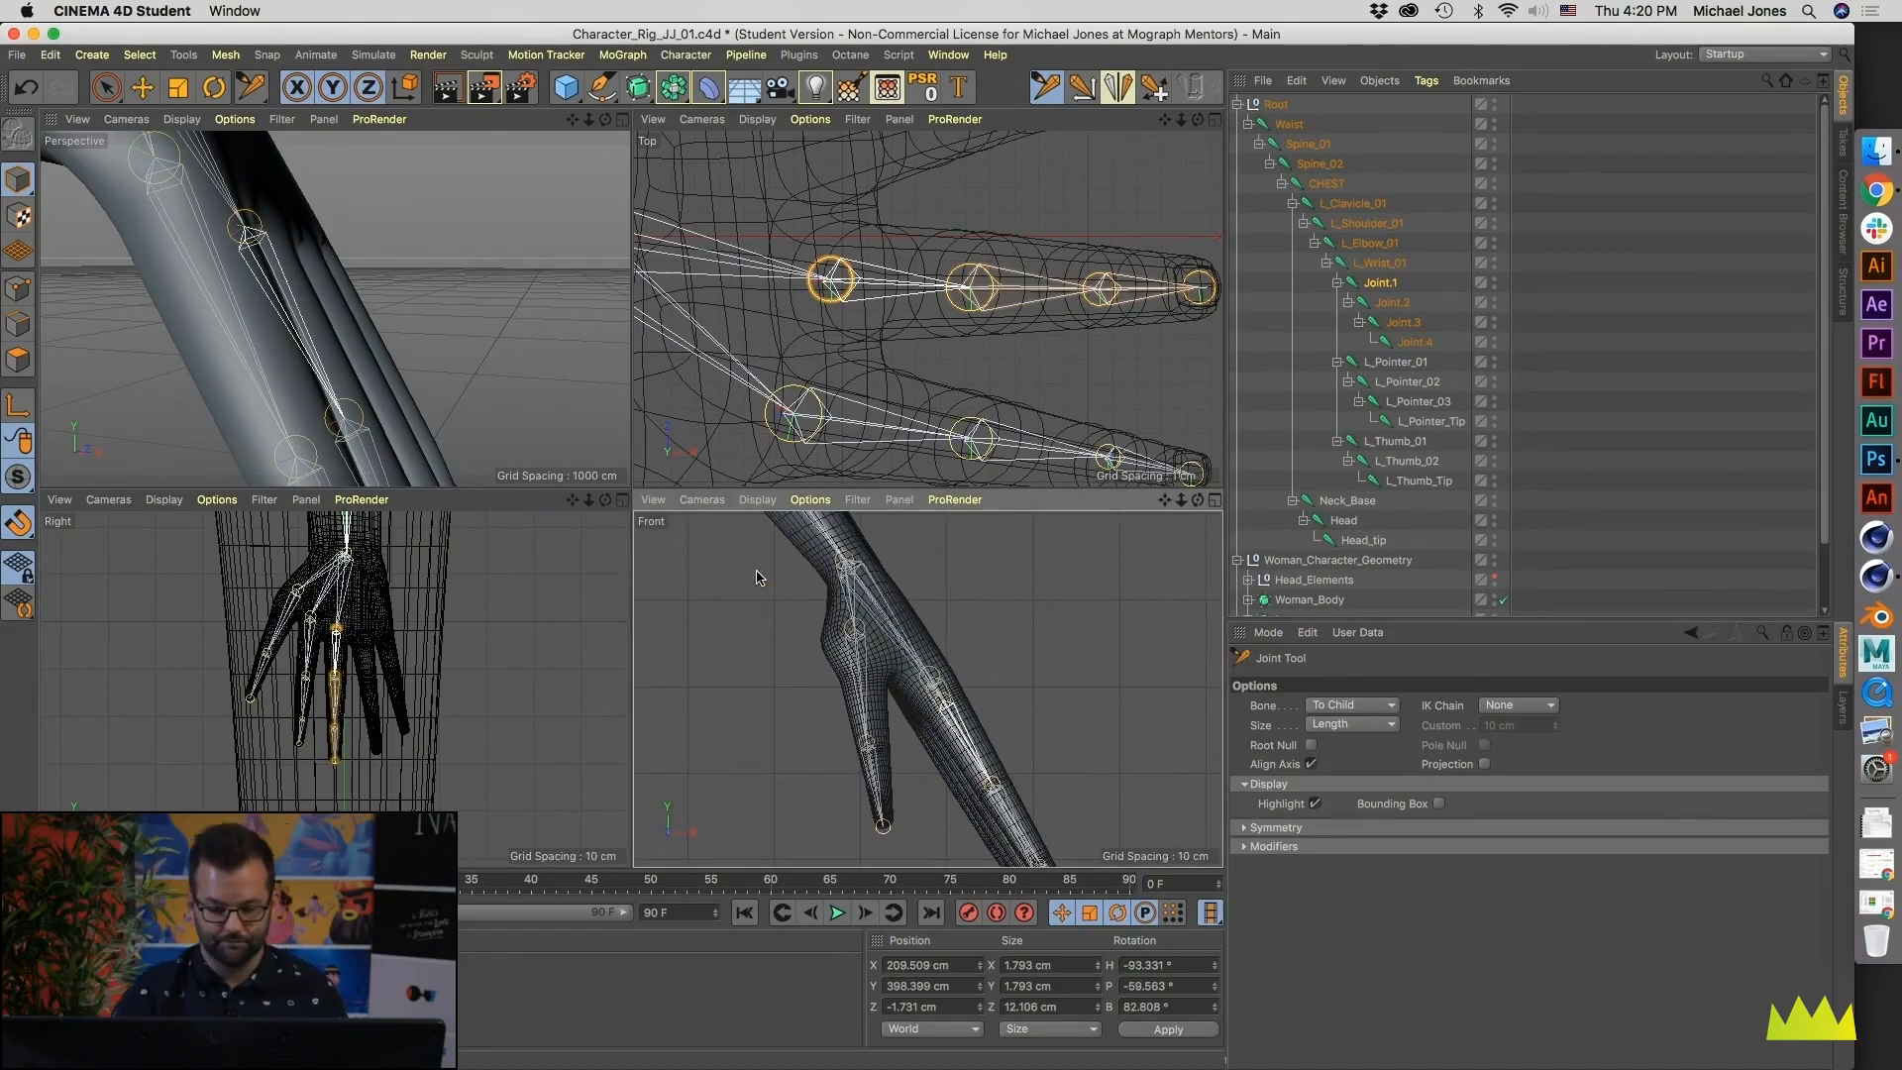
scroll(904, 184, "down", 5)
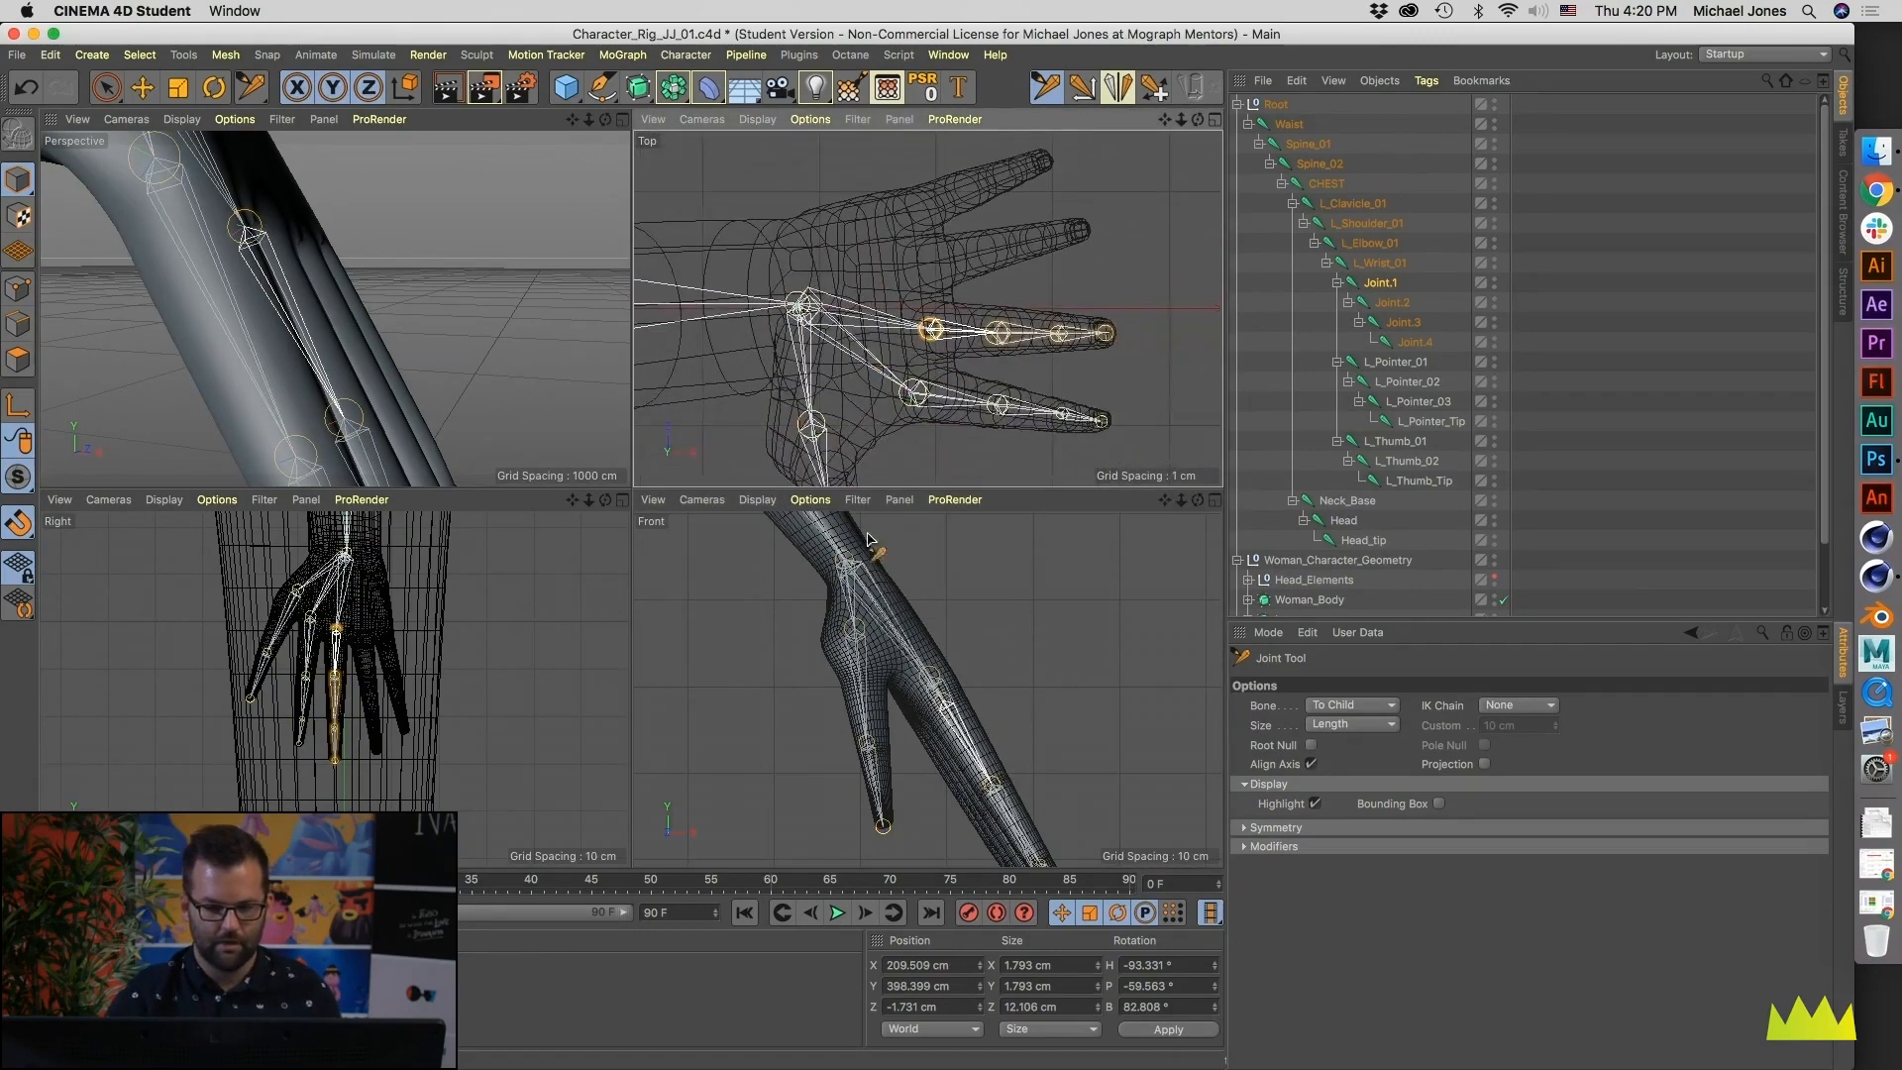
middle_click_drag(467, 650, 506, 694, "alt")
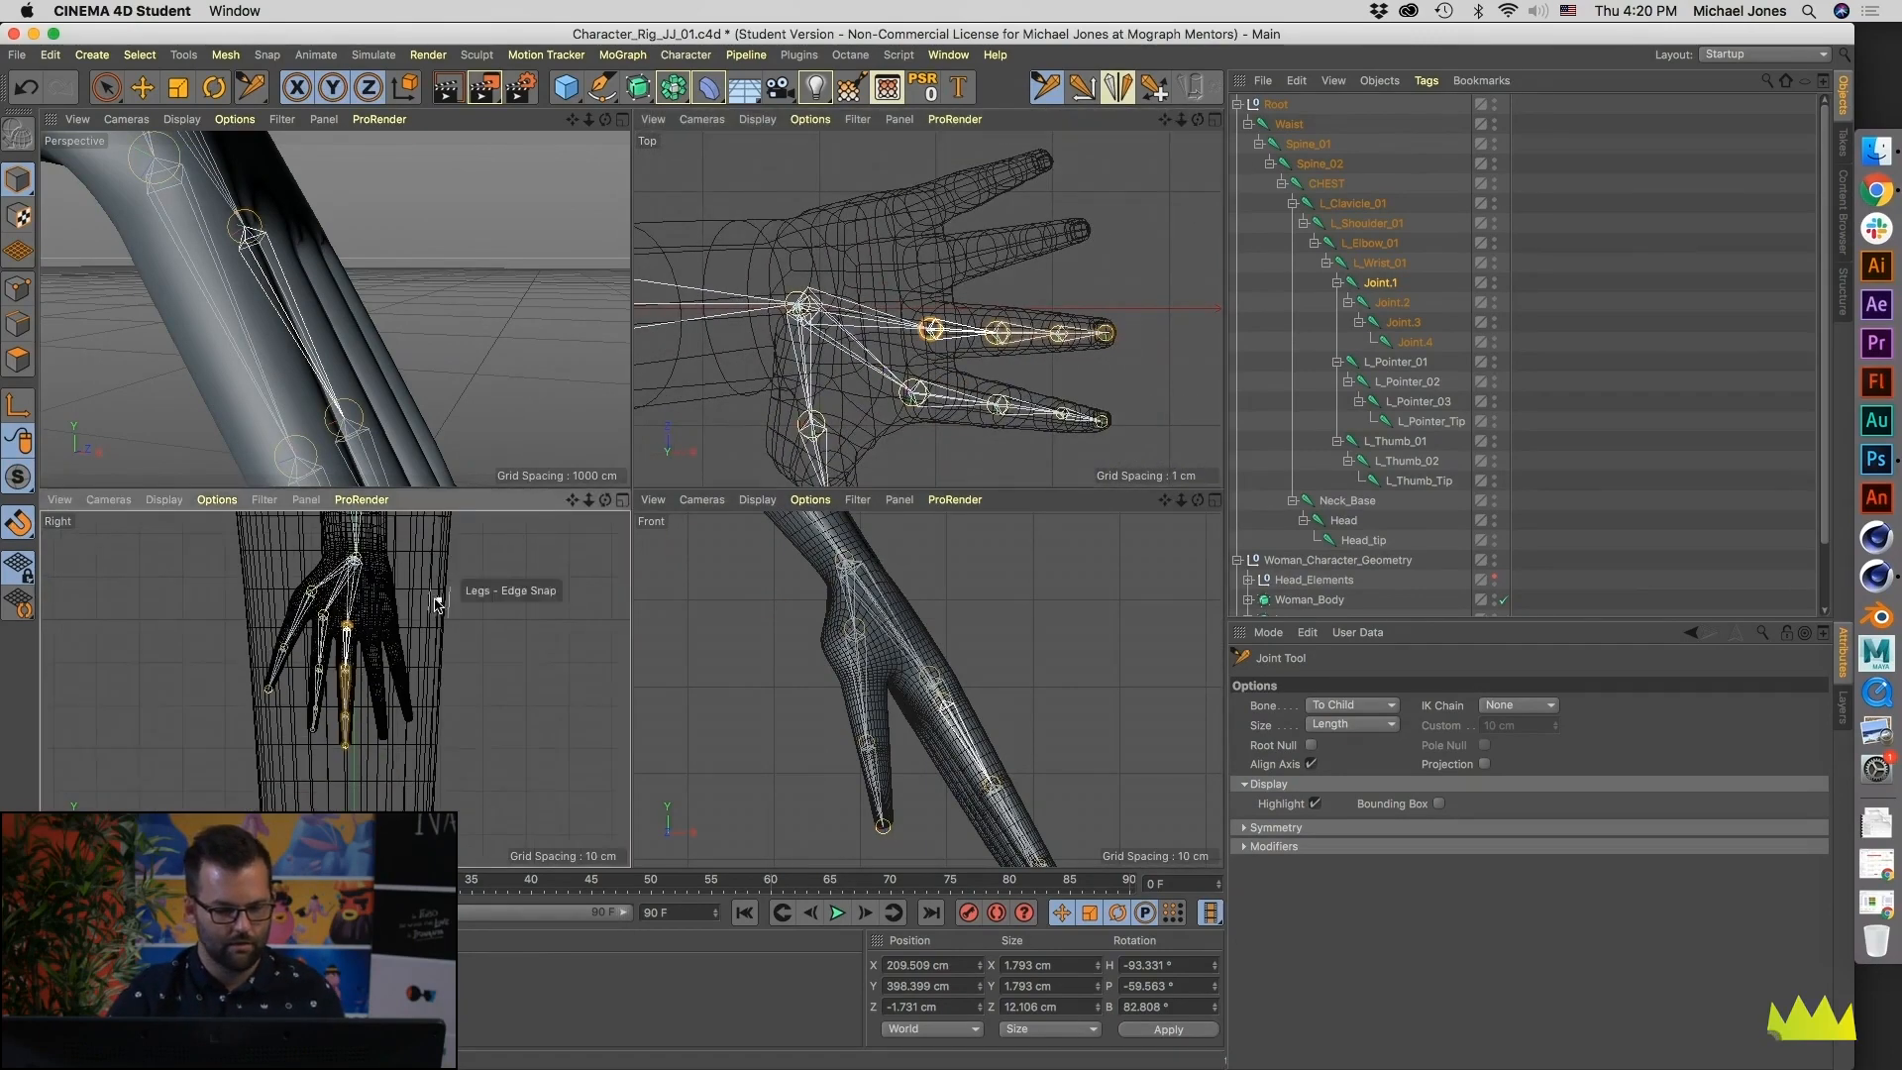
- Rename the first three middle finger joints, from the base, as Middle_01, Middle_02 and Middle_03
double_click(1379, 284)
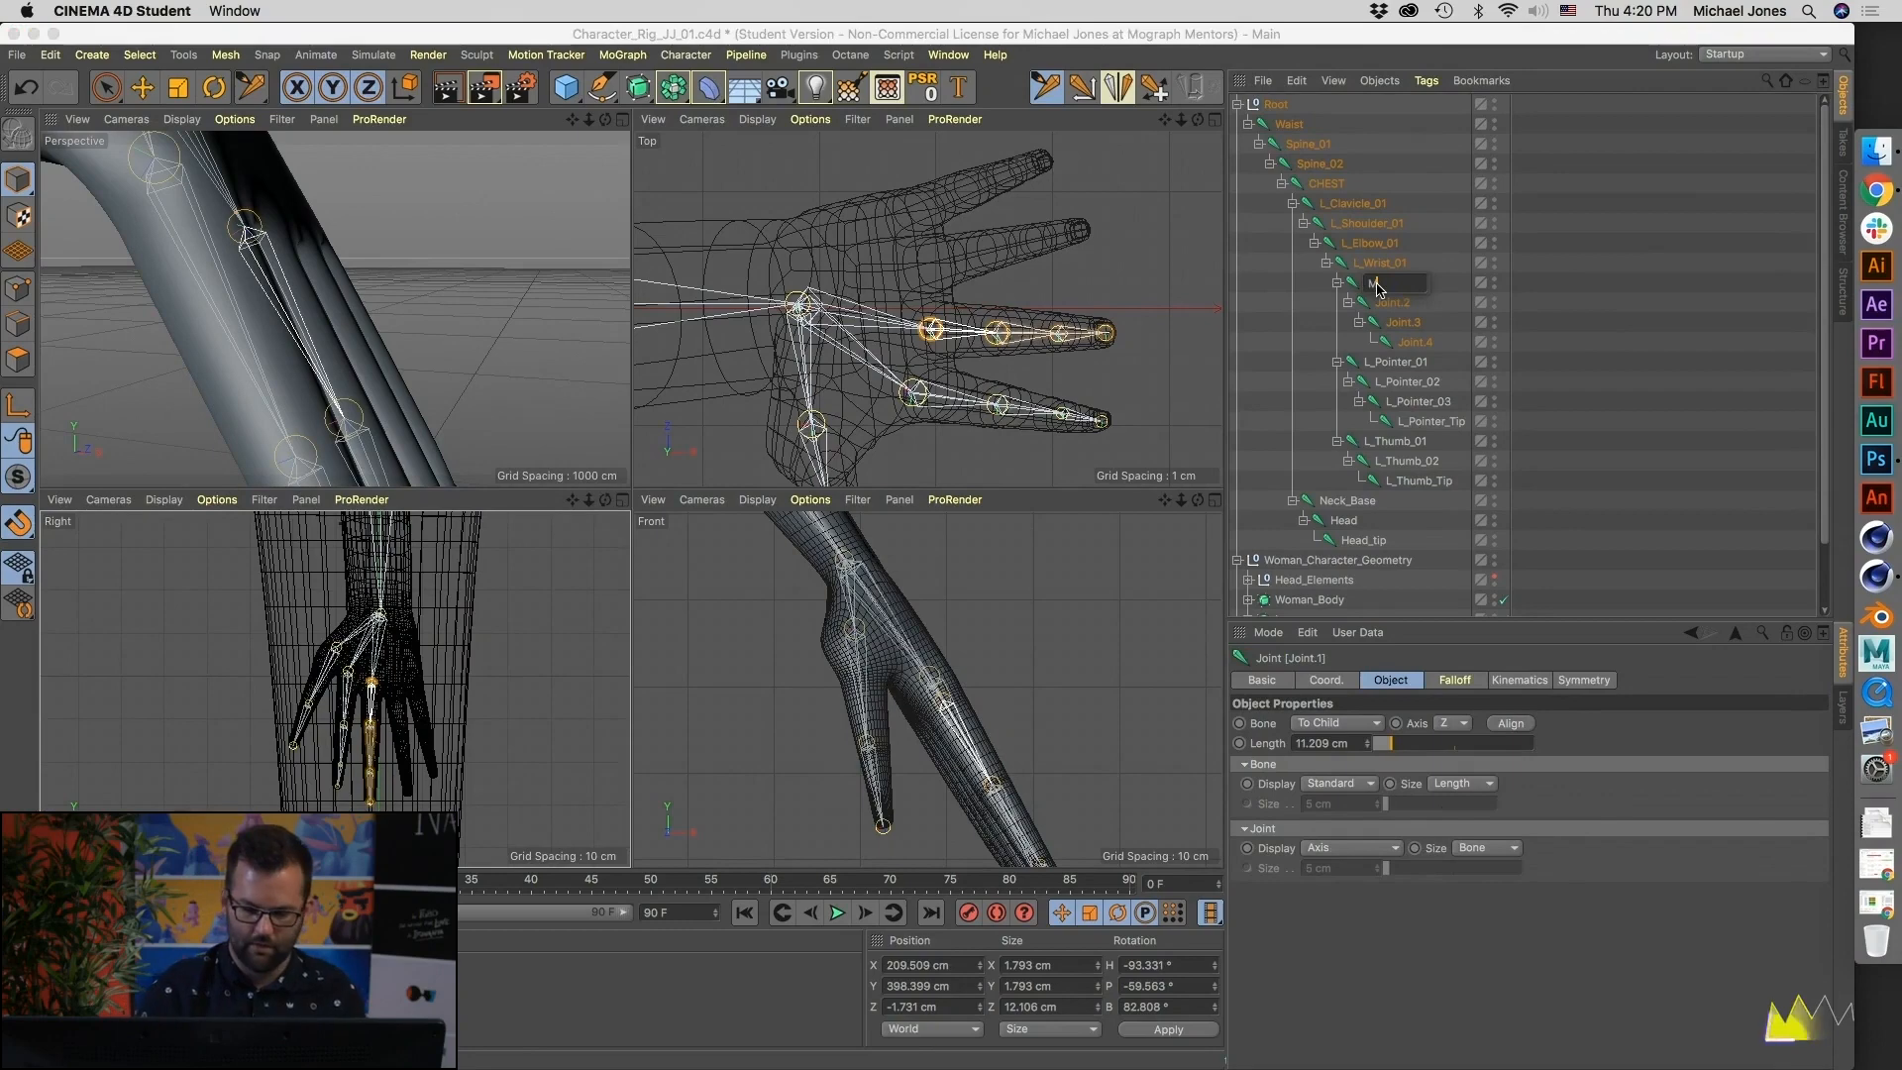
type("Middle_01")
key("Tab")
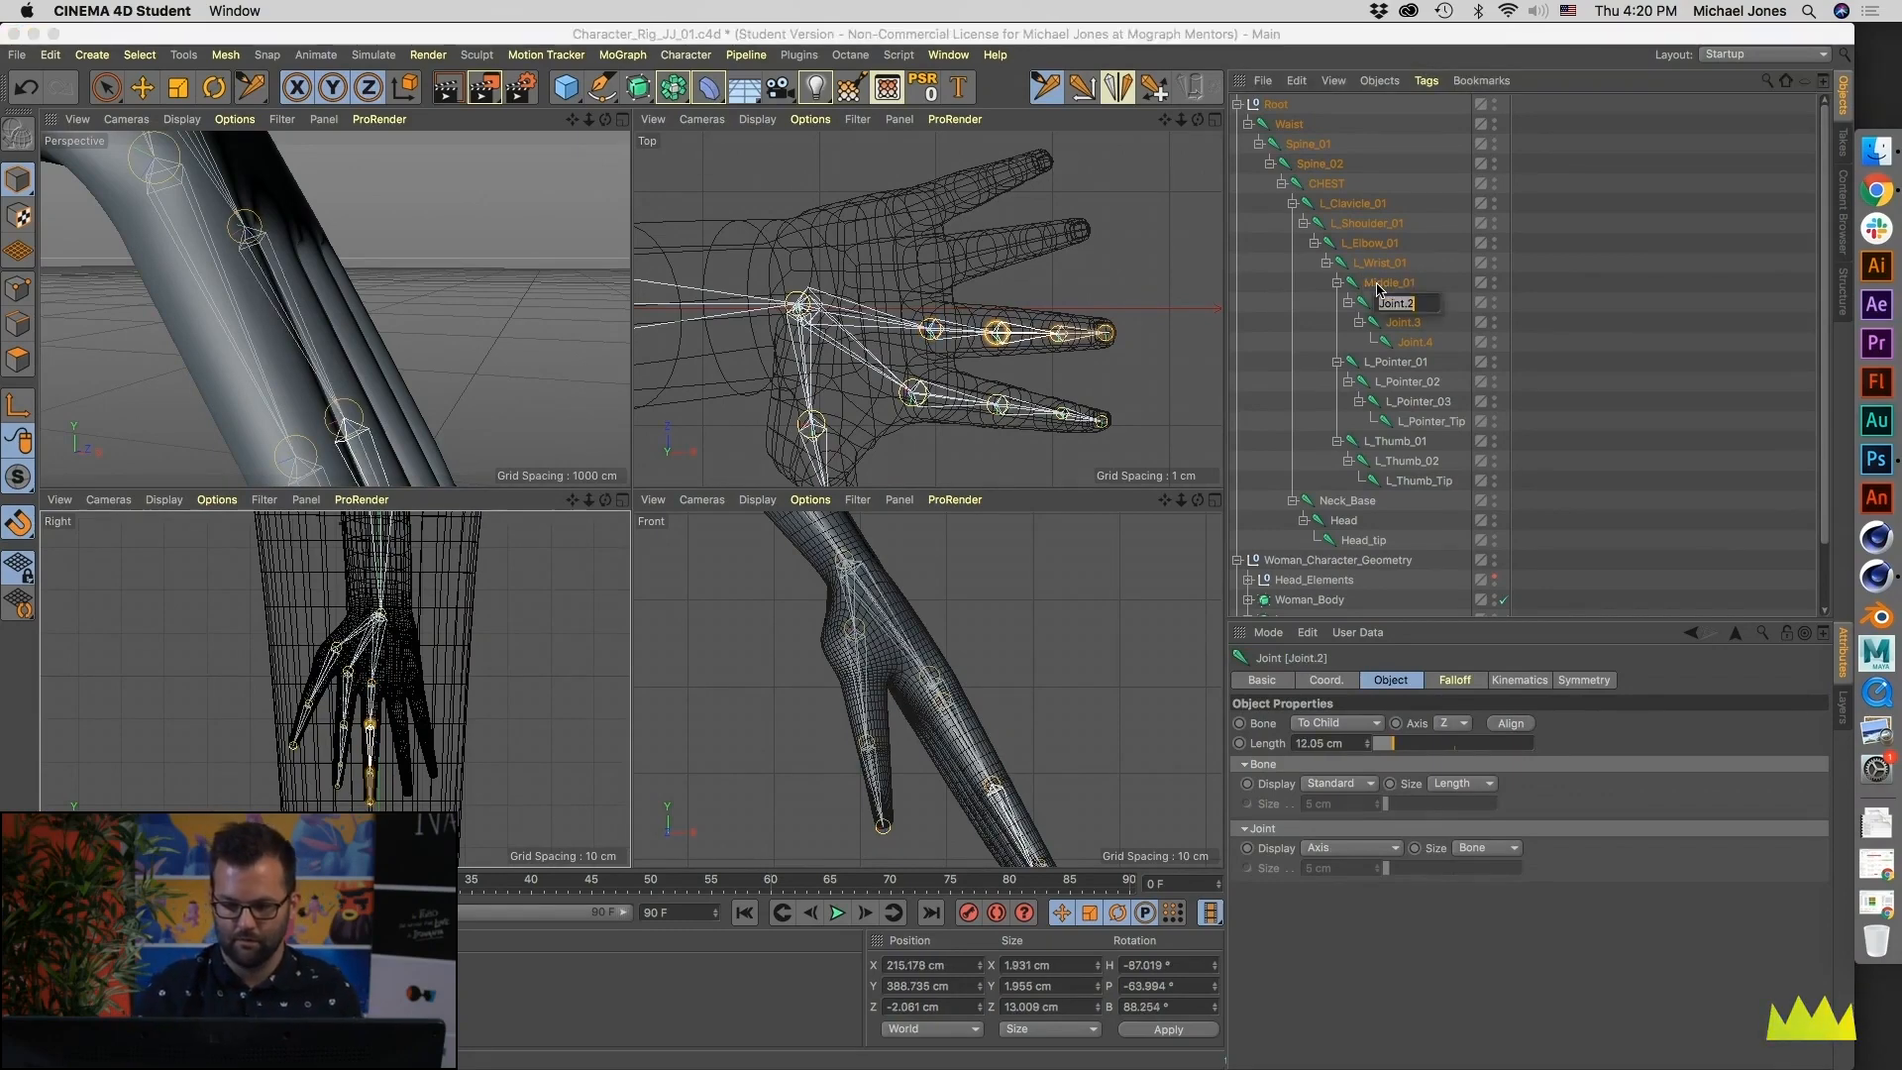
type("Middle_02")
key("Tab")
type("Middle_03")
- Rename the middle finger's end joint as Middle_Tip
key("Tab")
type("M")
key("Return")
key("Return")
key("Right")
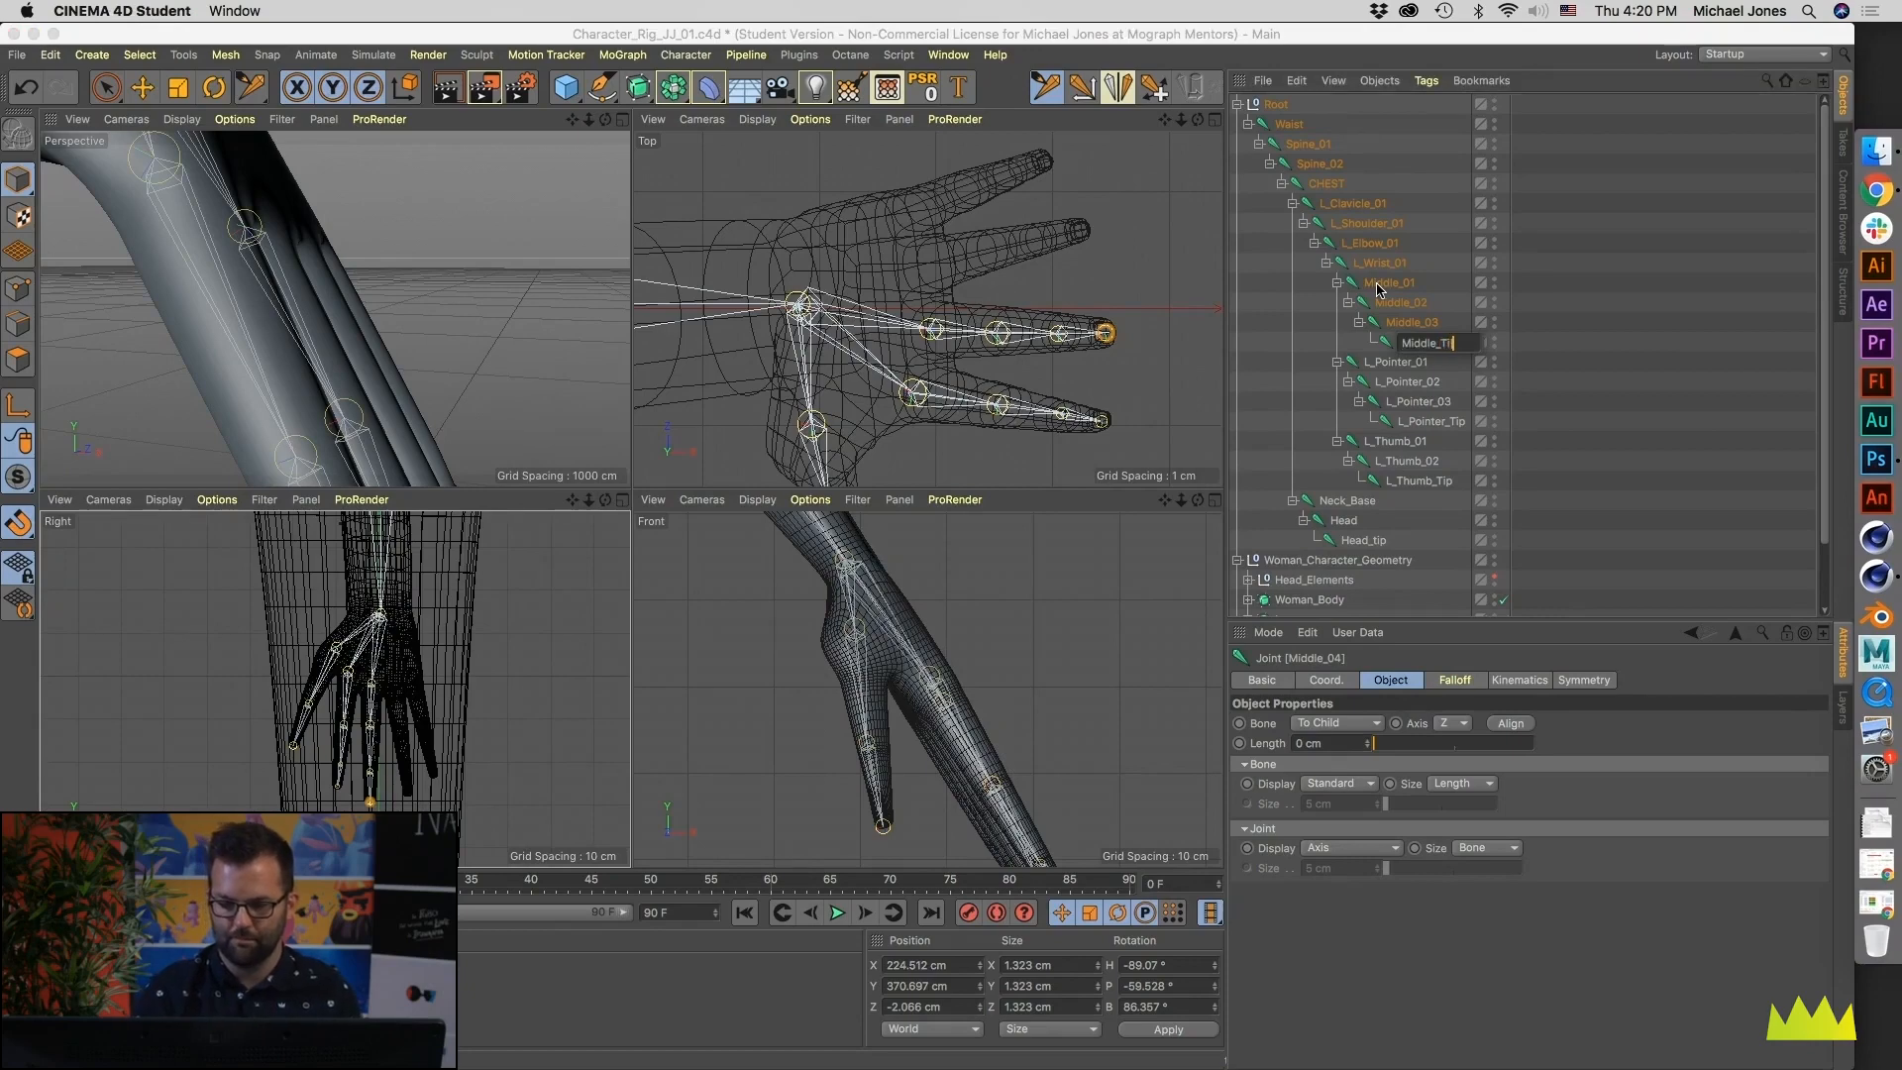
type("Tio")
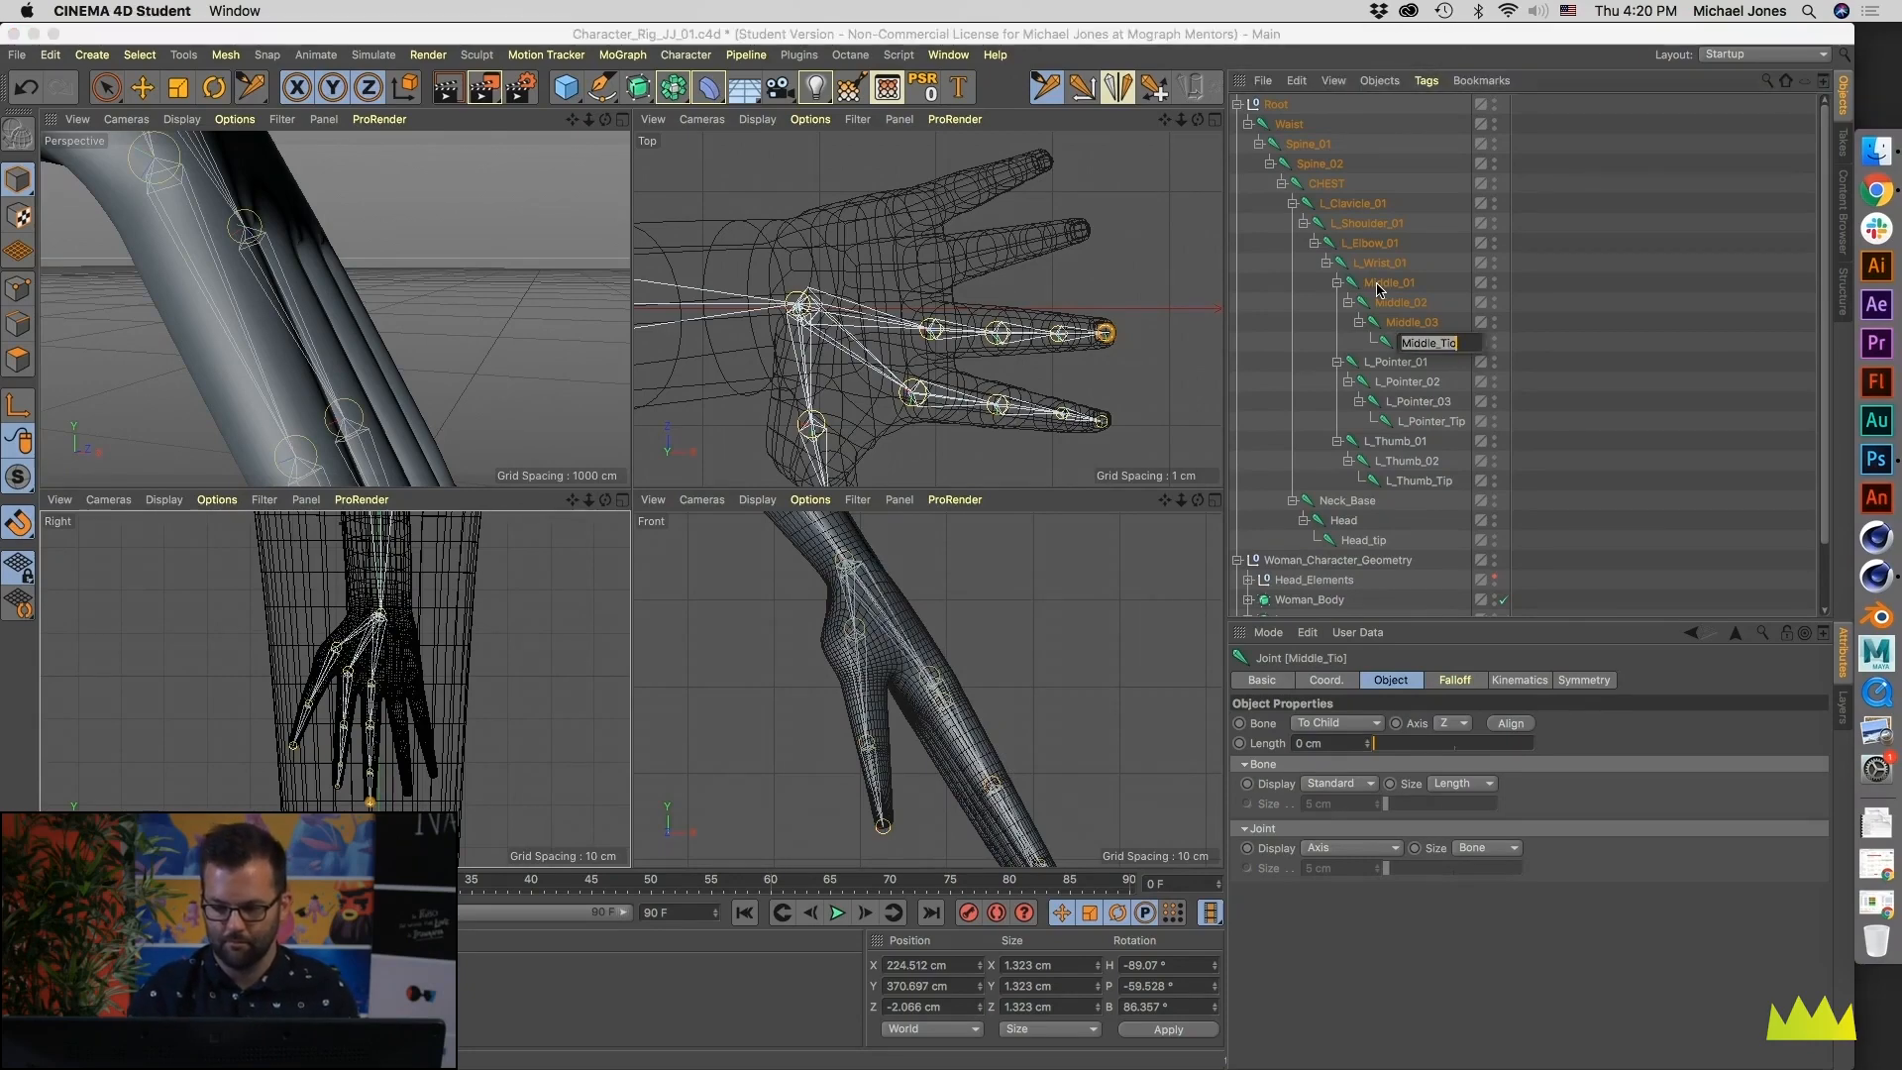
key("BackSpace")
type("p")
key("Return")
- Add the L_ prefix to all four Middle joints with the Naming Tool
left_click(1378, 284, "shift")
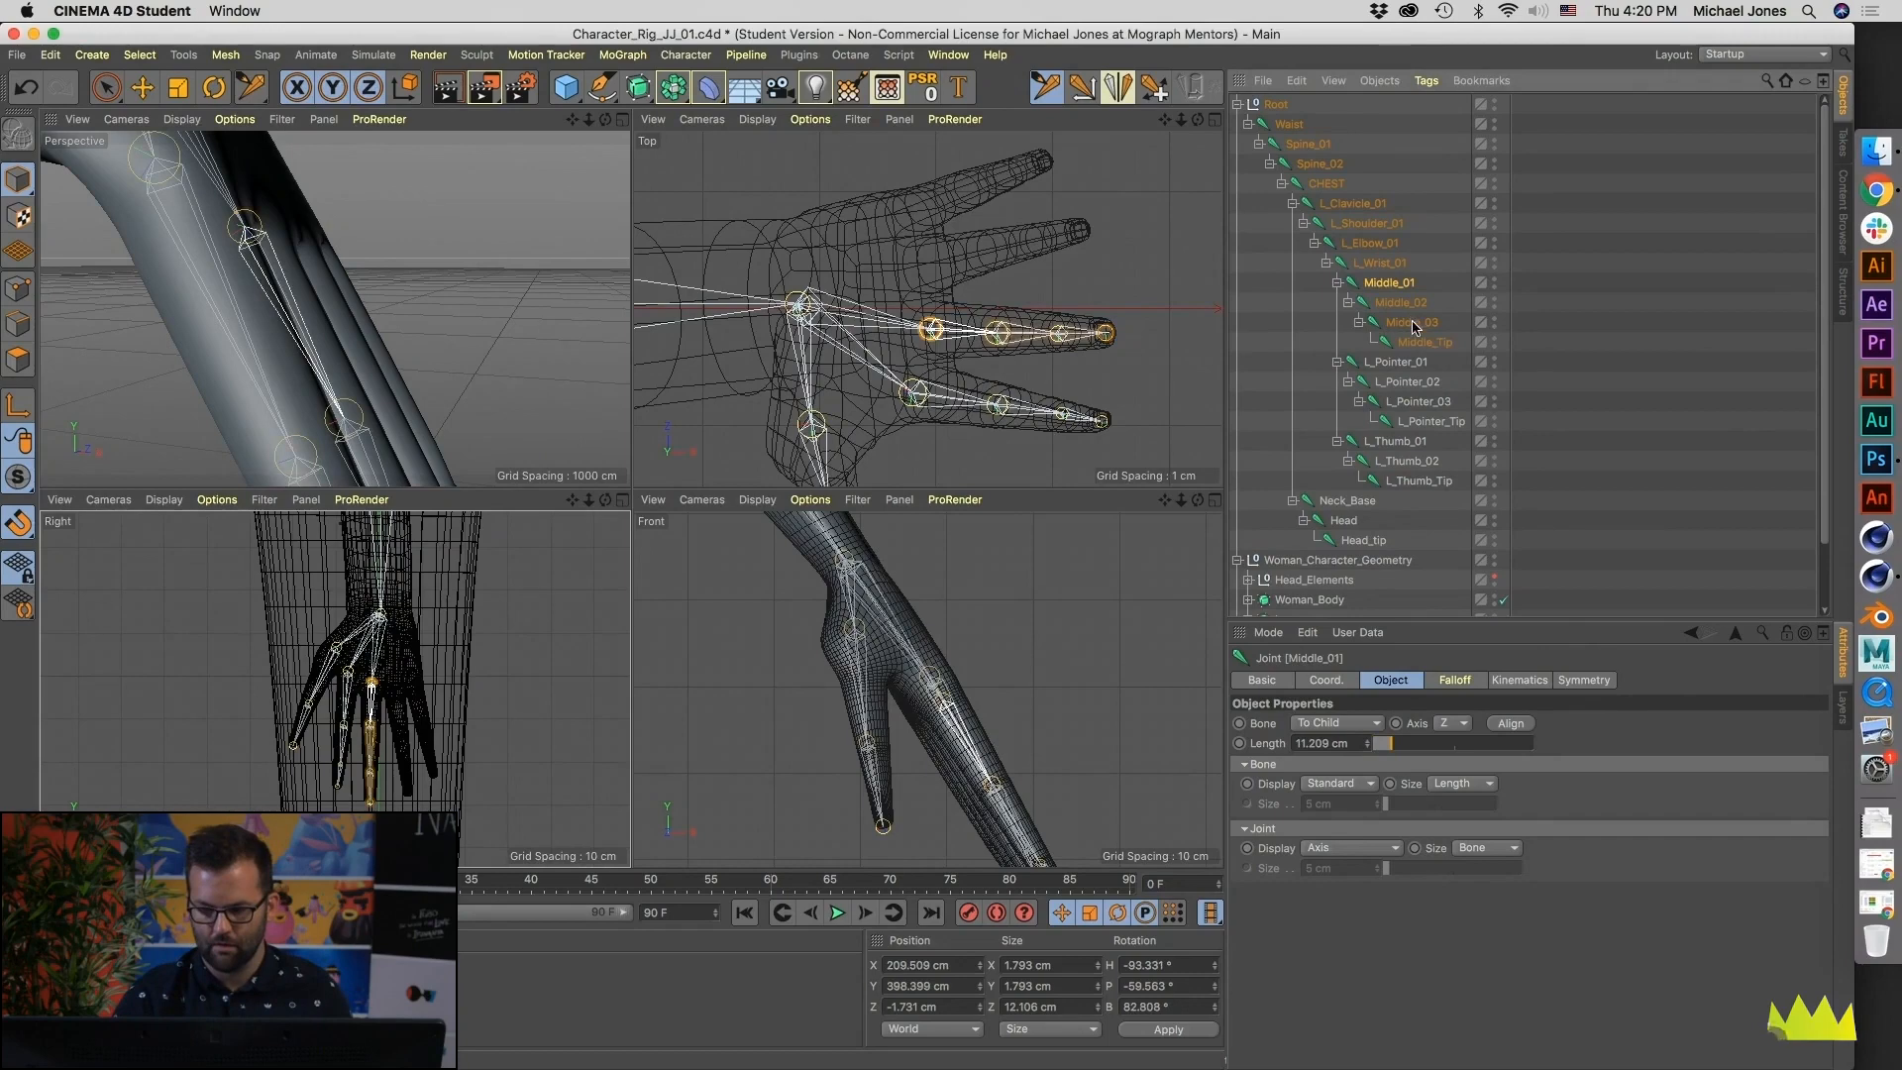
left_click(960, 86)
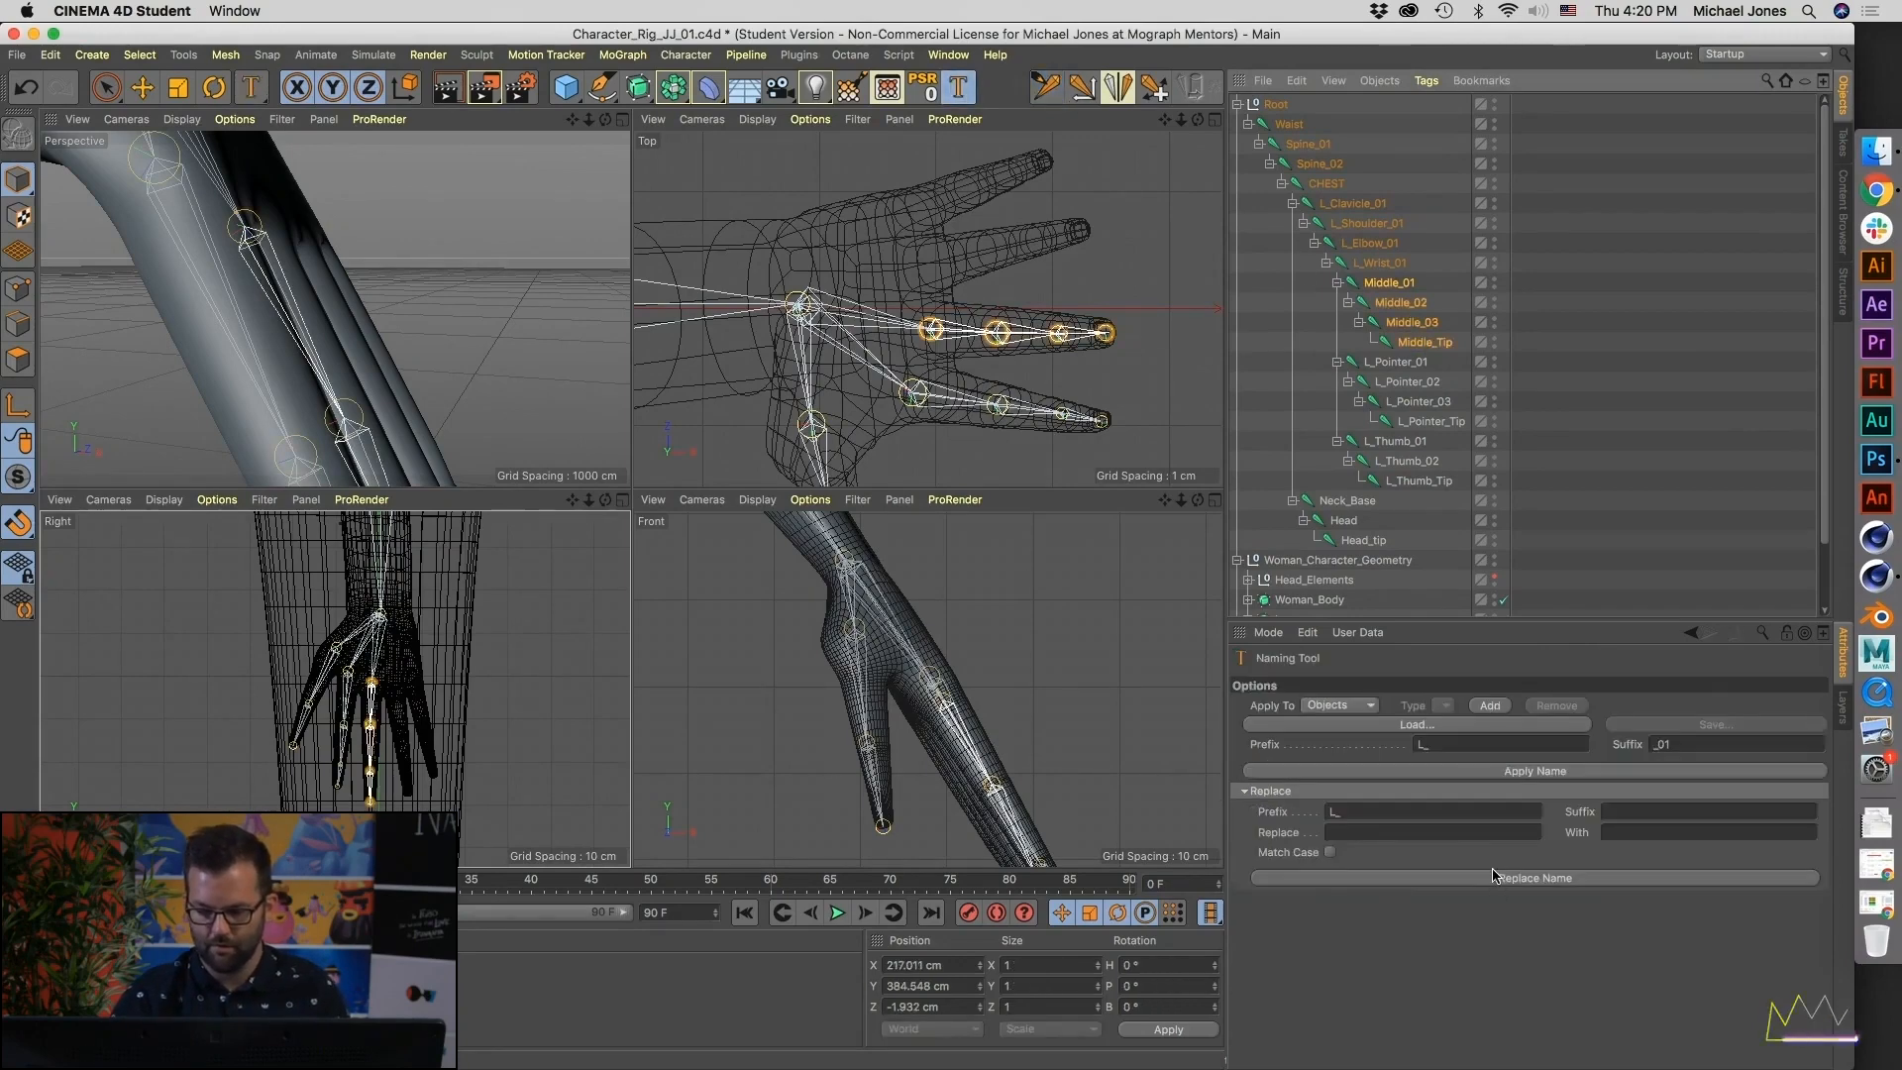
left_click(1496, 877)
- Add four joints down the ring finger, from knuckle to fingertip, as a chain under L_Wrist_01 in the Right view
middle_click_drag(973, 348, 1008, 327, "alt")
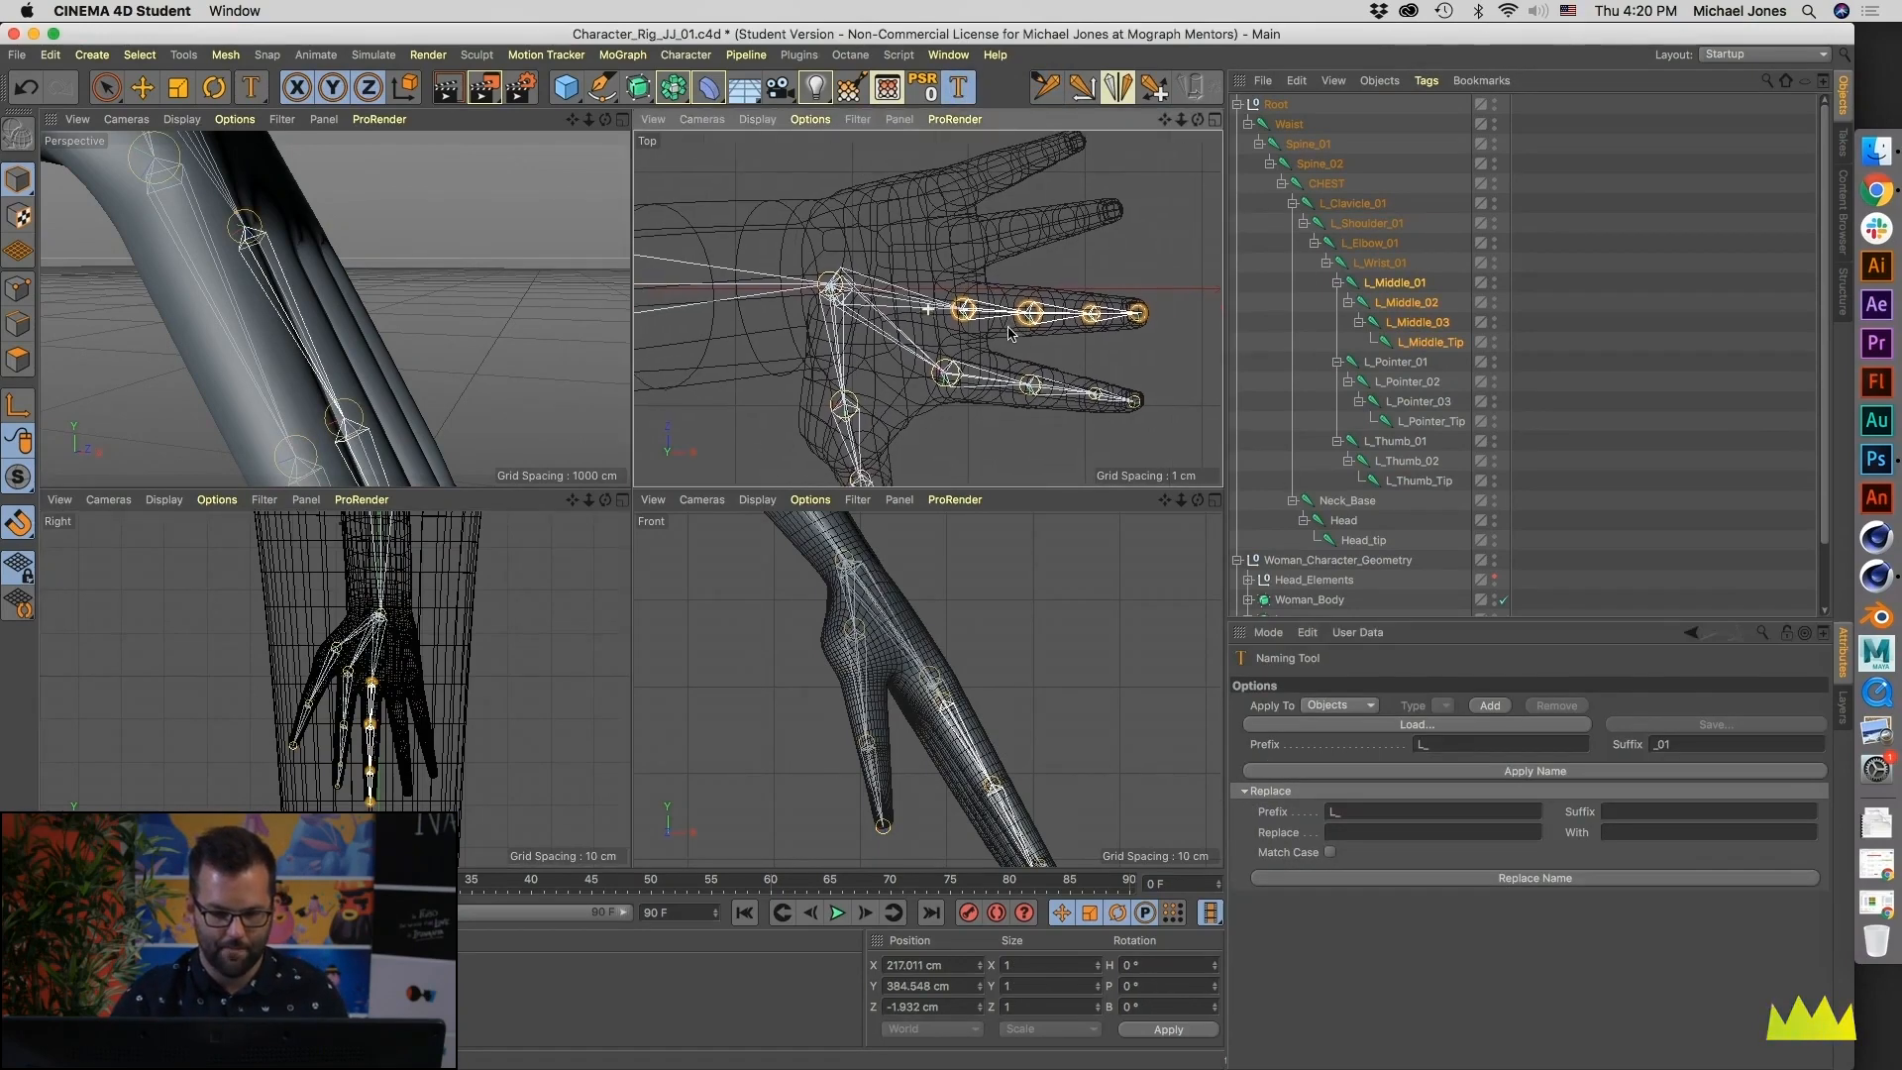
left_click(1353, 266)
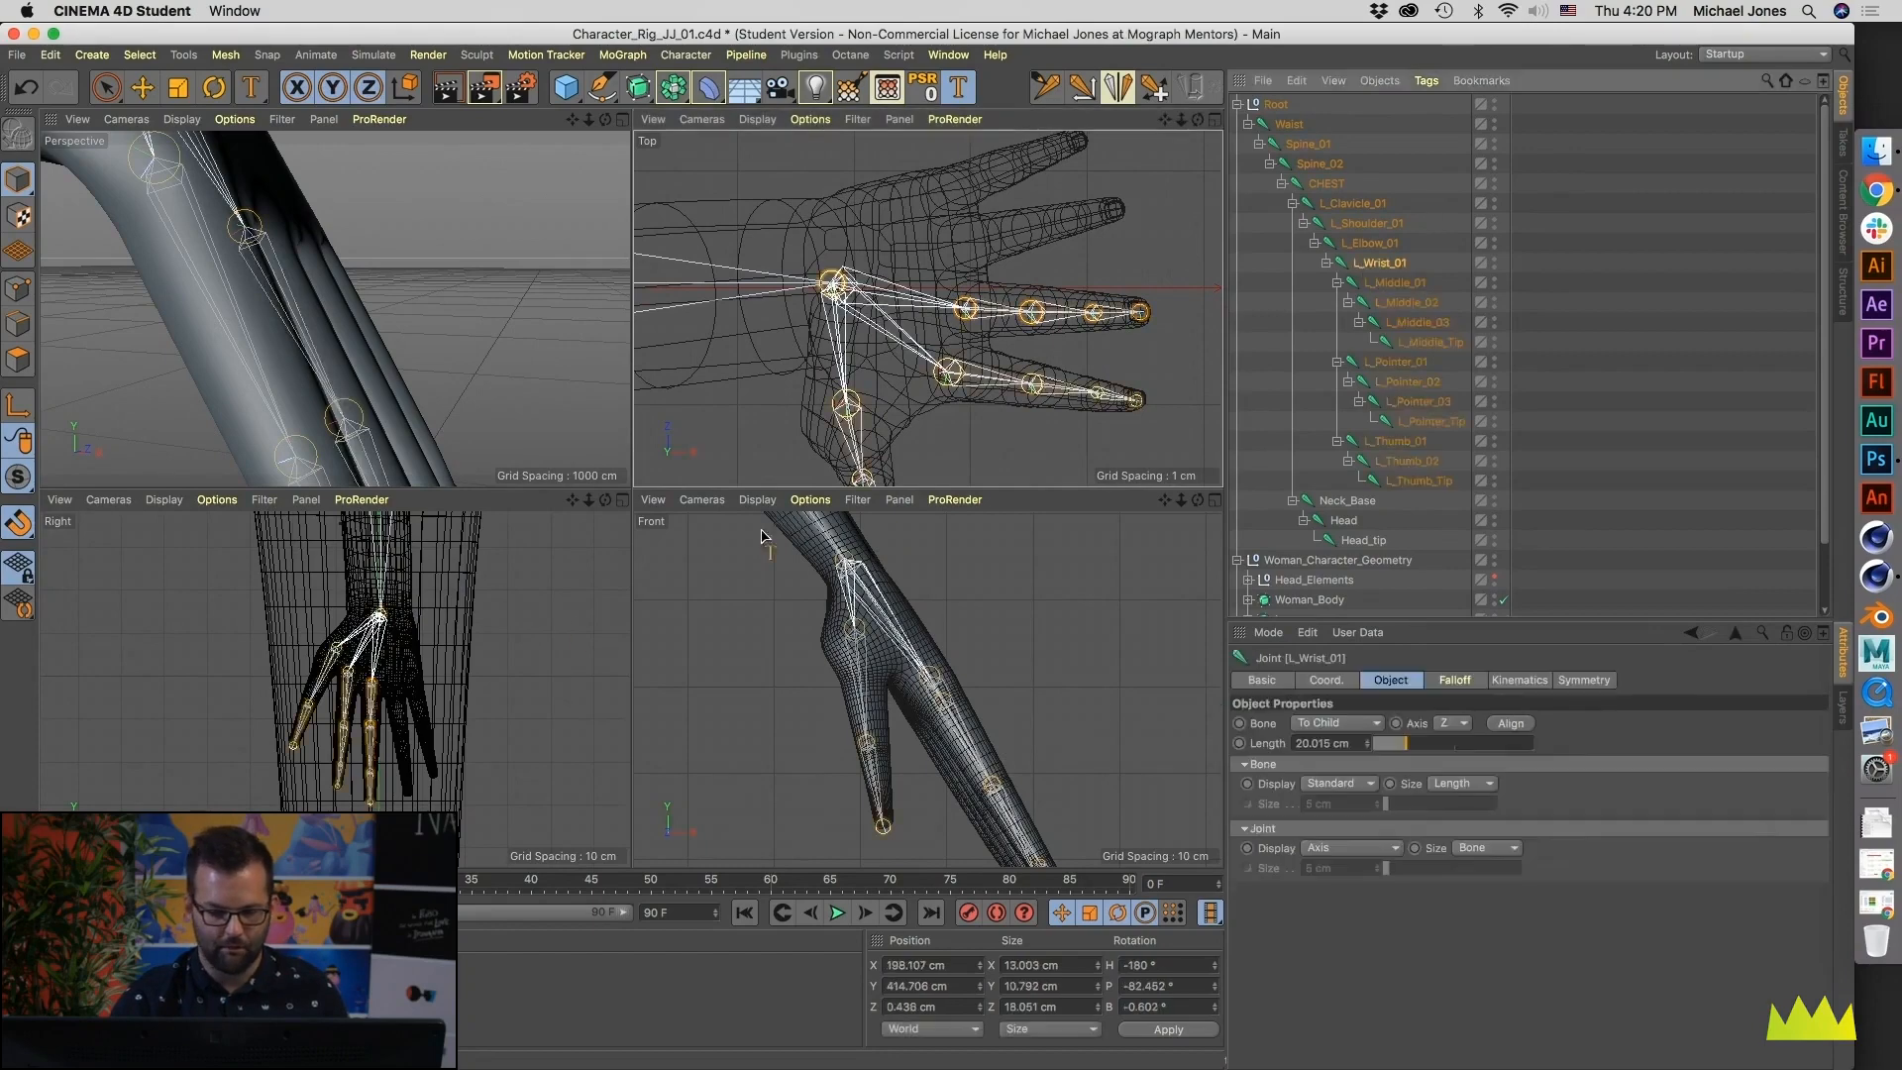
scroll(363, 608, "up", 5)
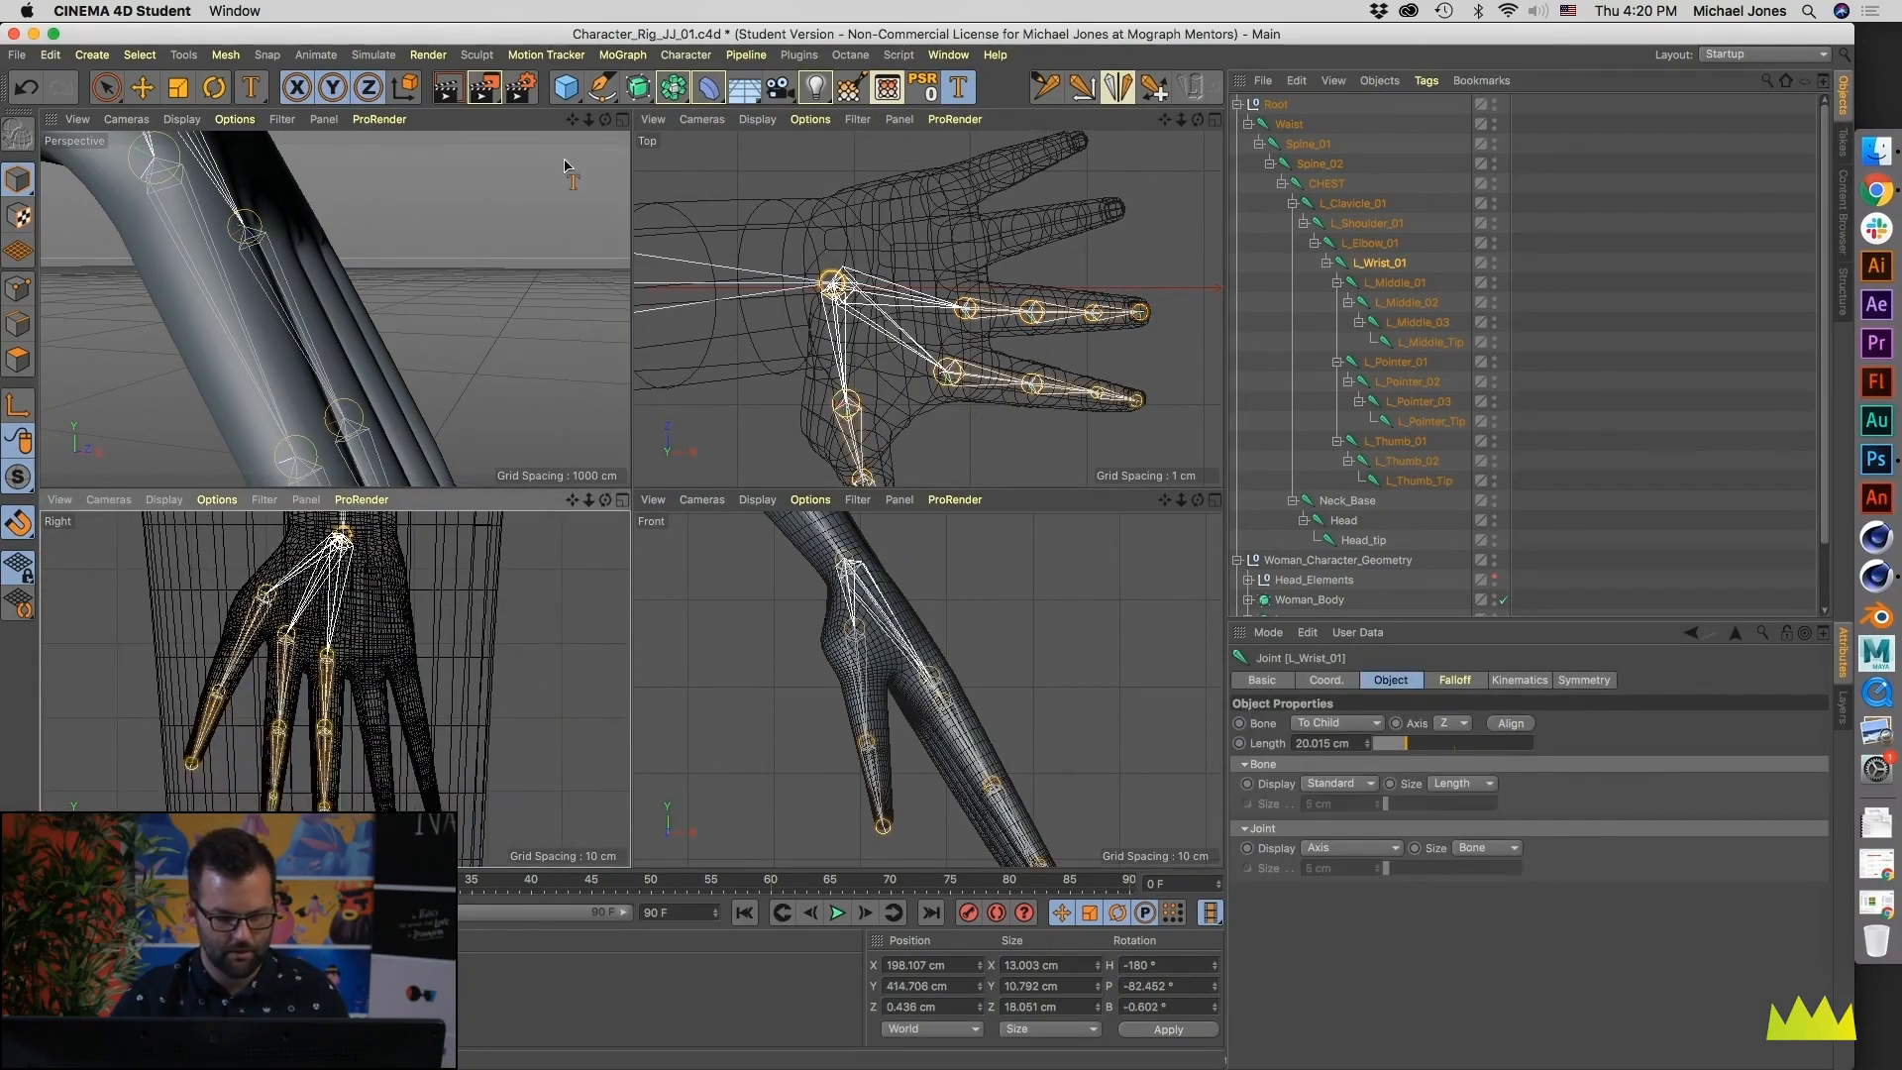
left_click(1078, 87)
scroll(416, 654, "up", 5)
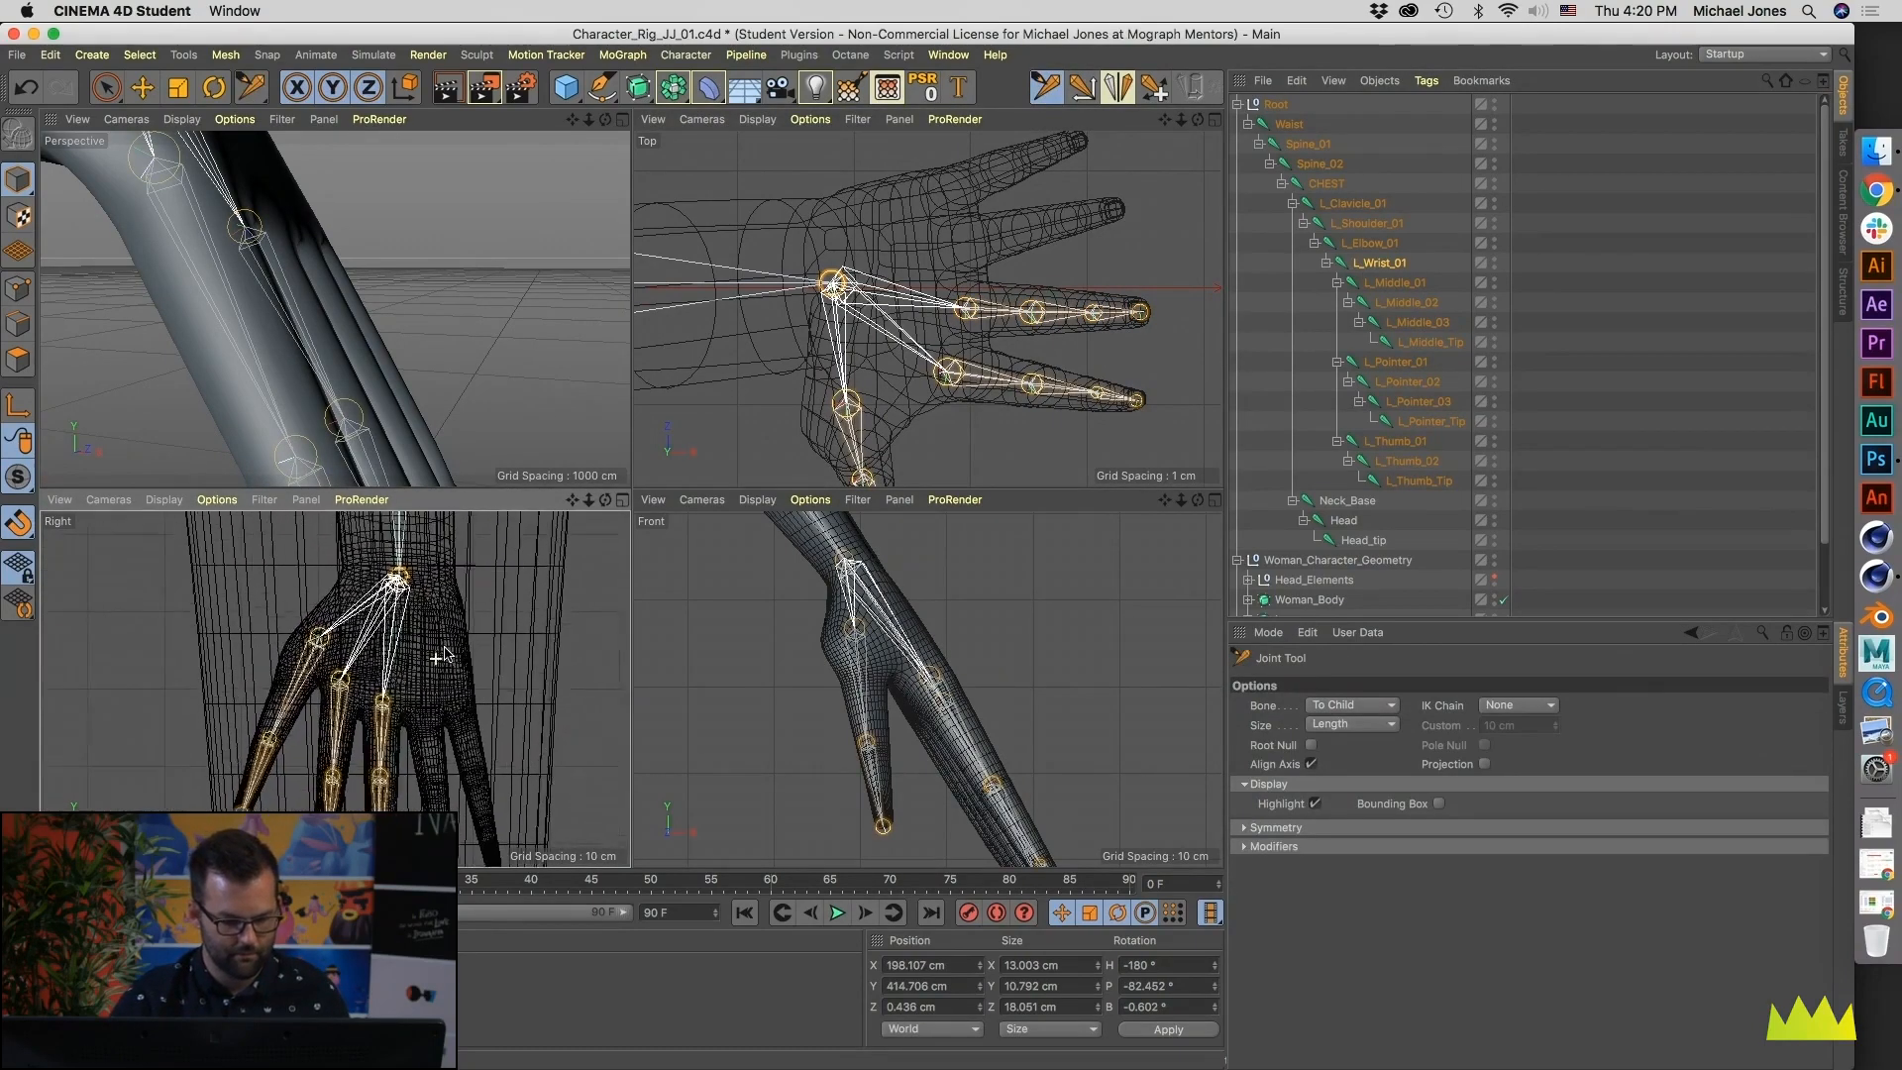
scroll(418, 626, "up", 3)
middle_click(421, 638)
scroll(693, 644, "up", 4)
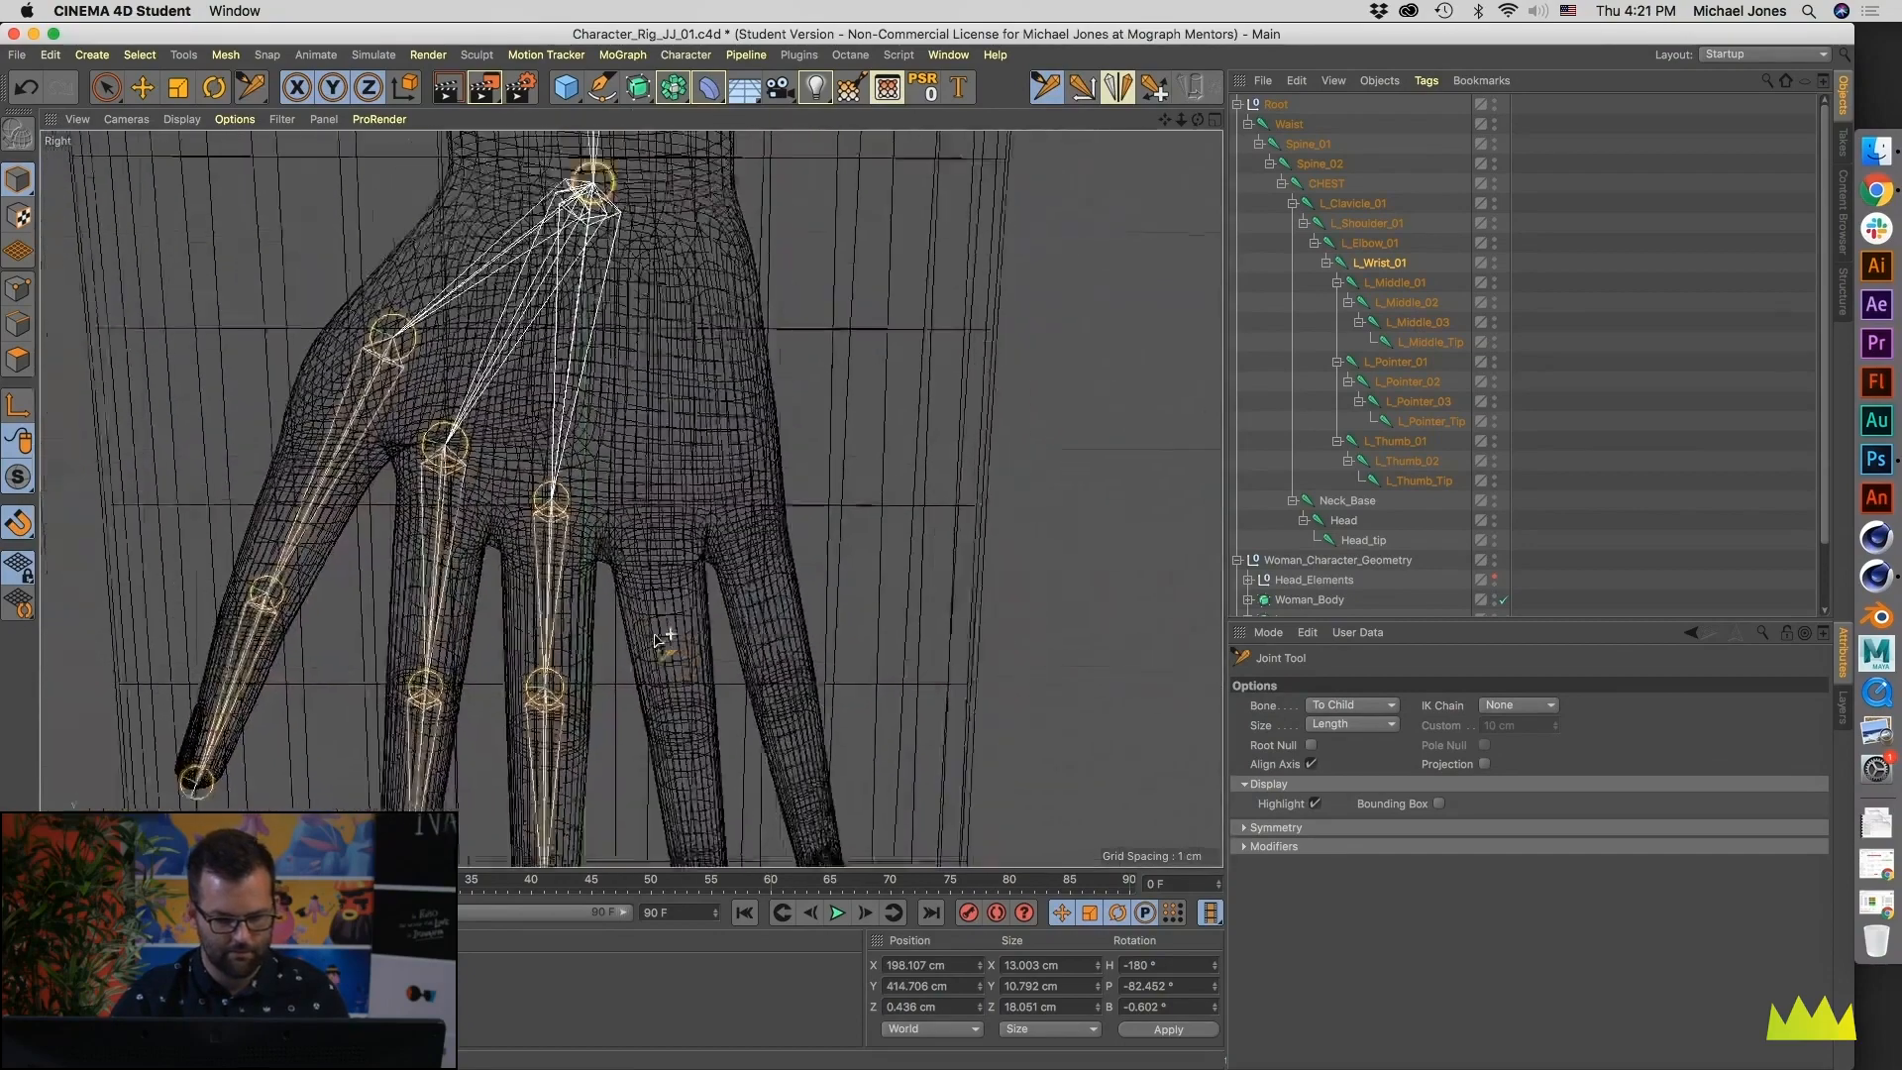
left_click(660, 553, "ctrl")
middle_click_drag(692, 652, 665, 582, "alt")
left_click(652, 644, "ctrl")
middle_click_drag(656, 646, 641, 575, "alt")
left_click(659, 695, "ctrl")
left_click(674, 826, "ctrl")
left_click(639, 568)
- Switch the Front viewport to the Back camera and frame the left hand's fingers
middle_click(682, 481)
scroll(921, 649, "down", 1)
middle_click_drag(909, 648, 880, 693, "alt")
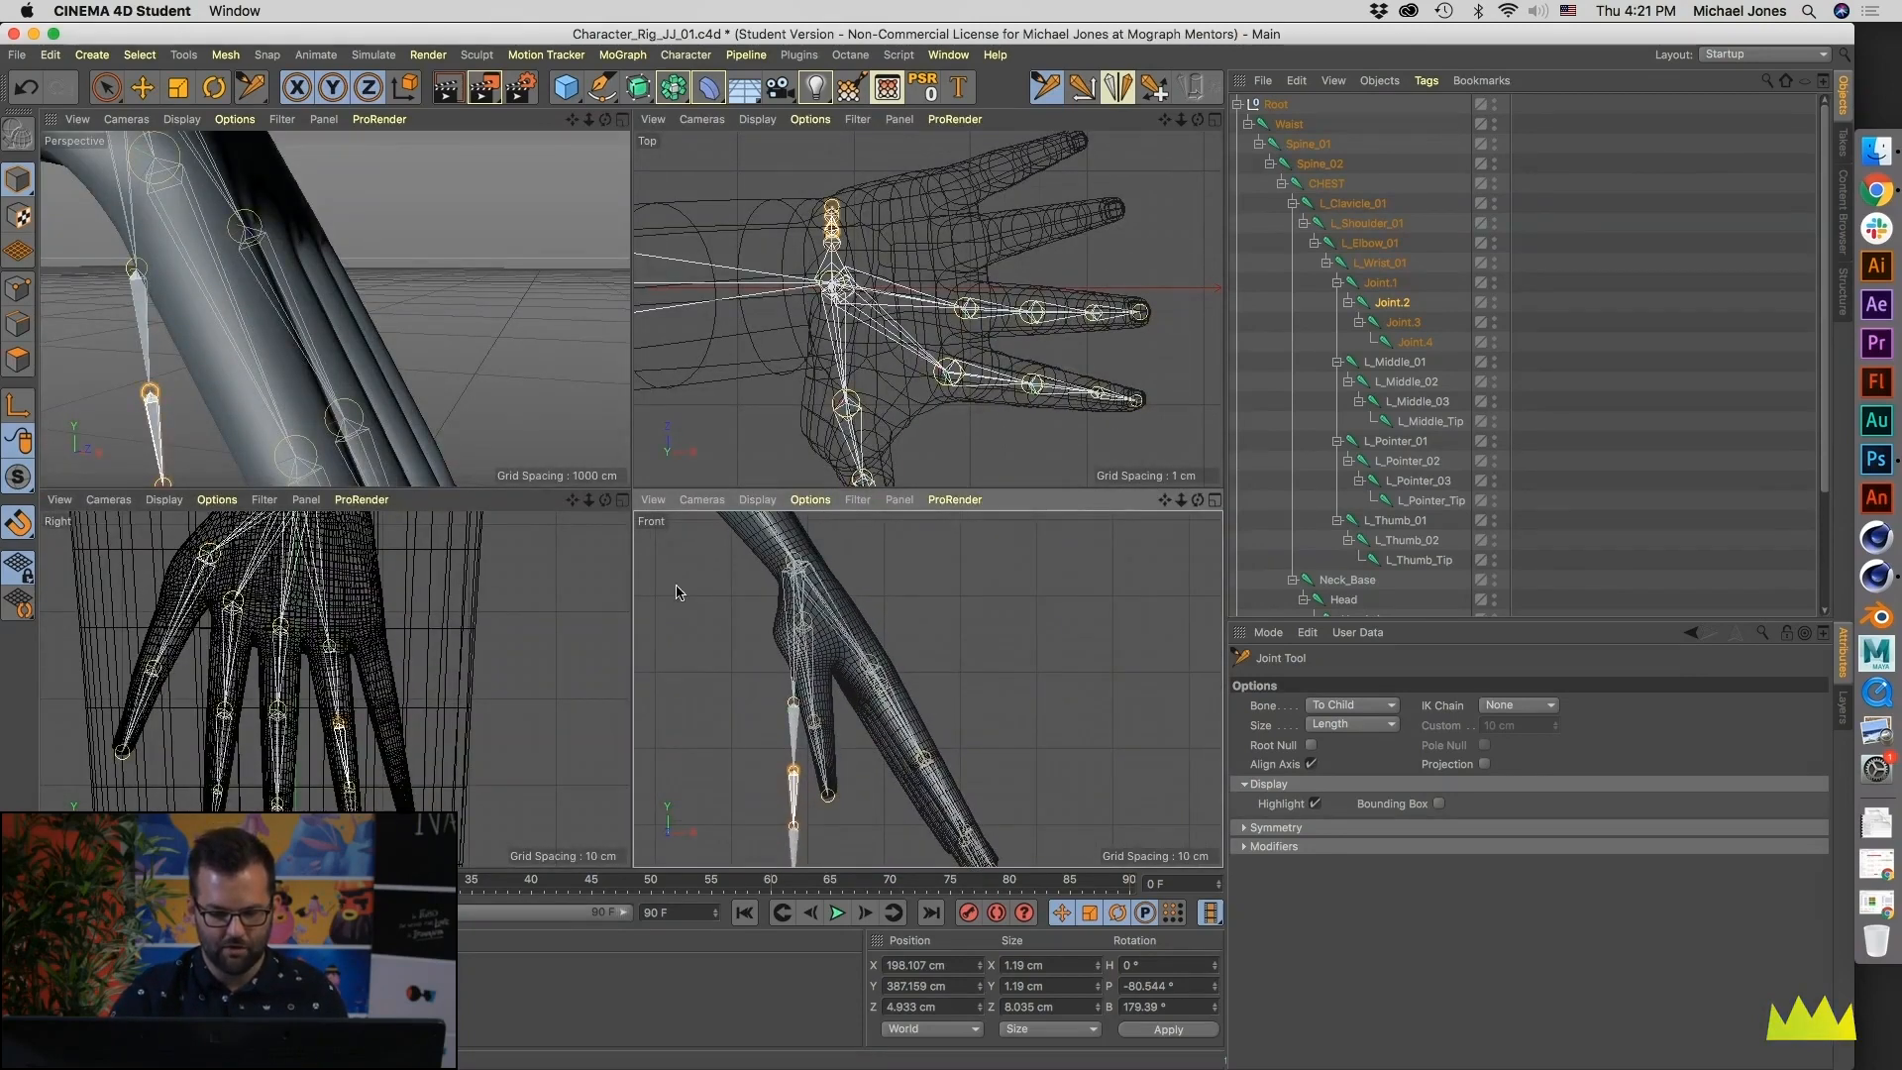
left_click(702, 499)
mouse_move(742, 531)
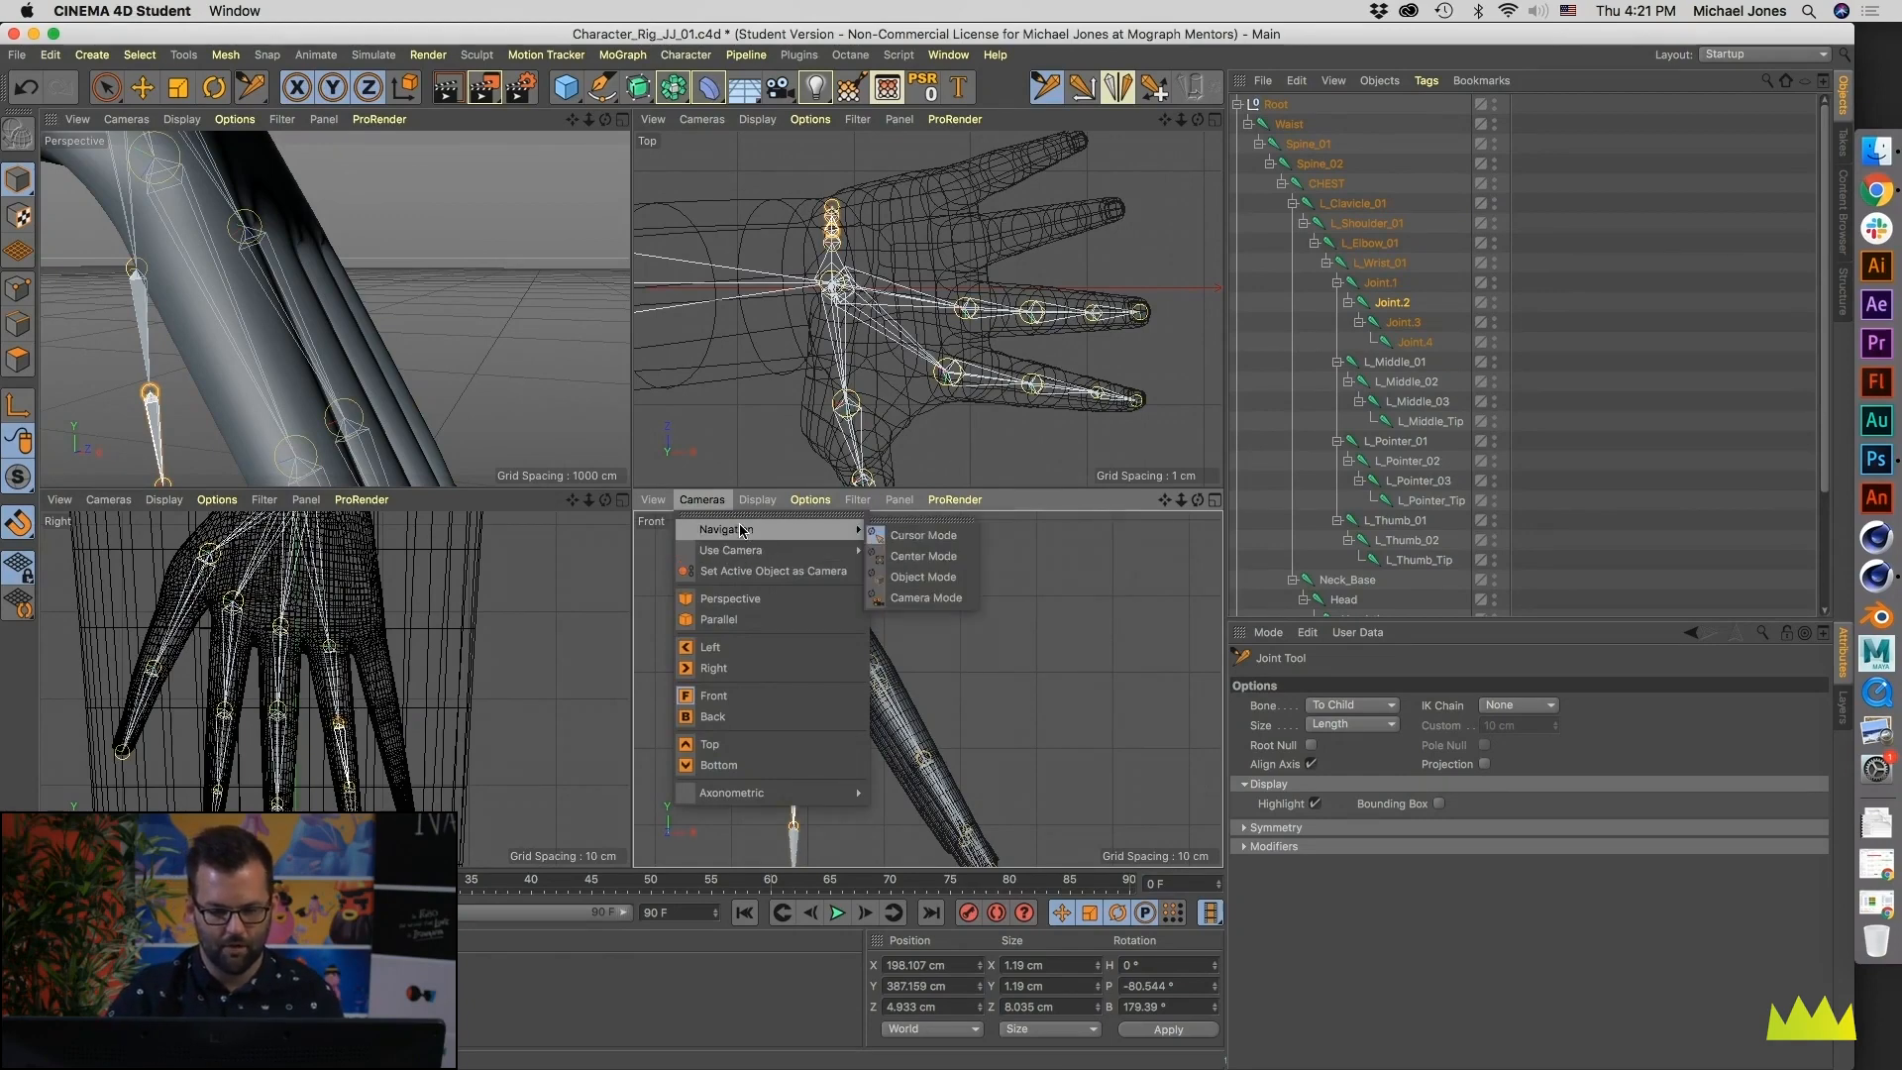
mouse_move(738, 797)
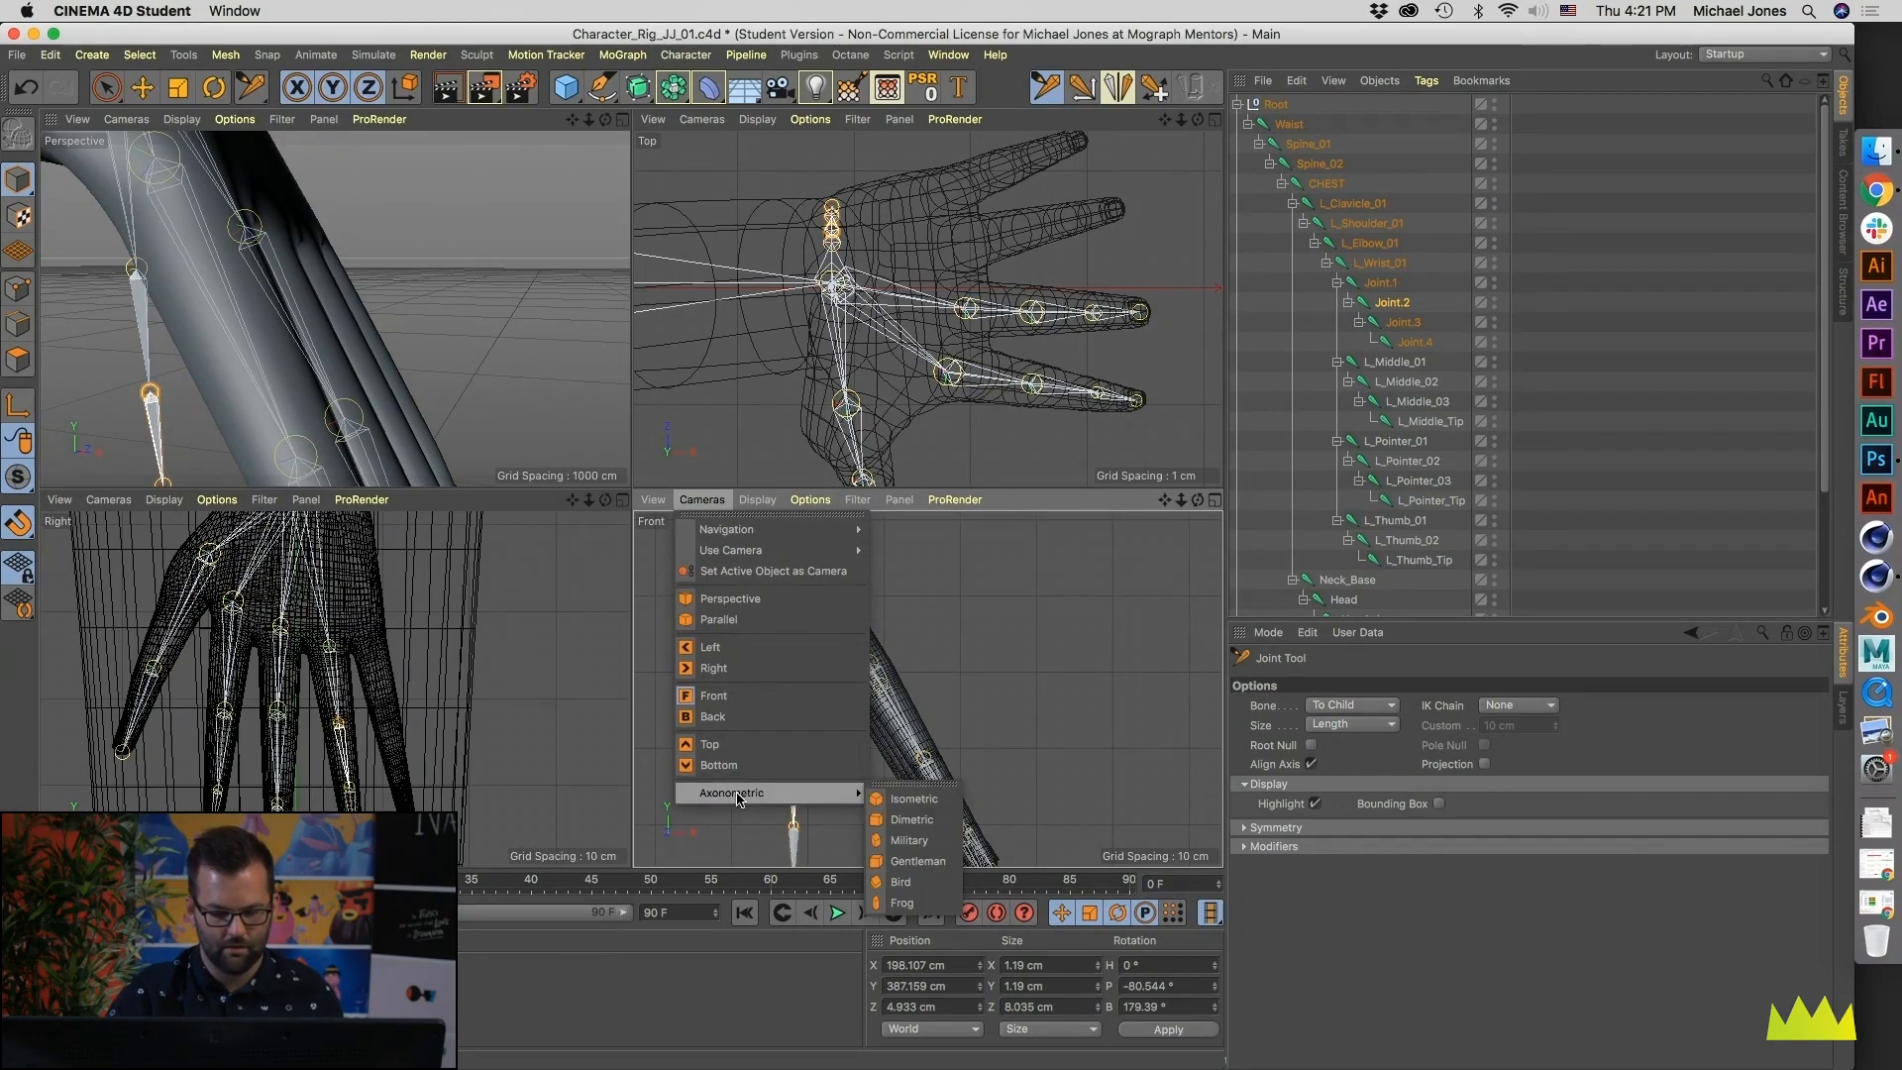
left_click(713, 716)
scroll(941, 730, "down", 5)
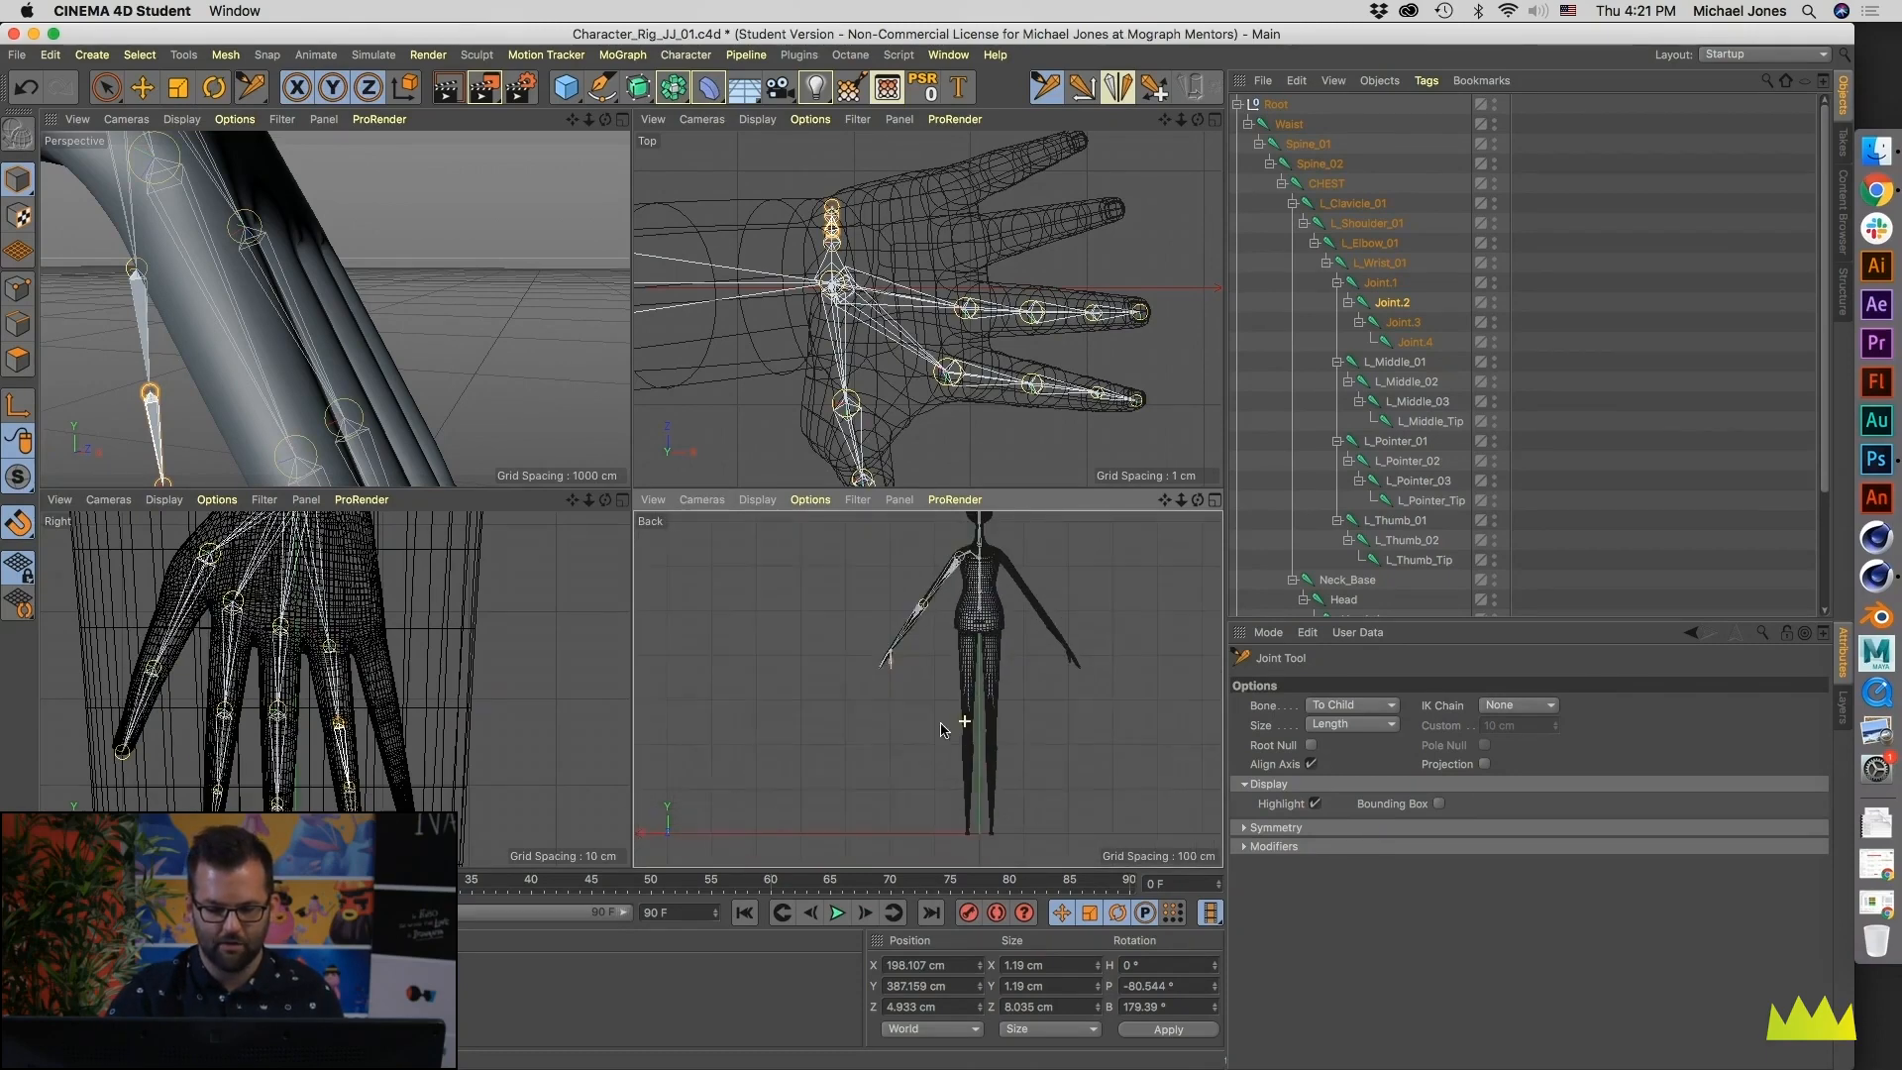
scroll(869, 673, "up", 10)
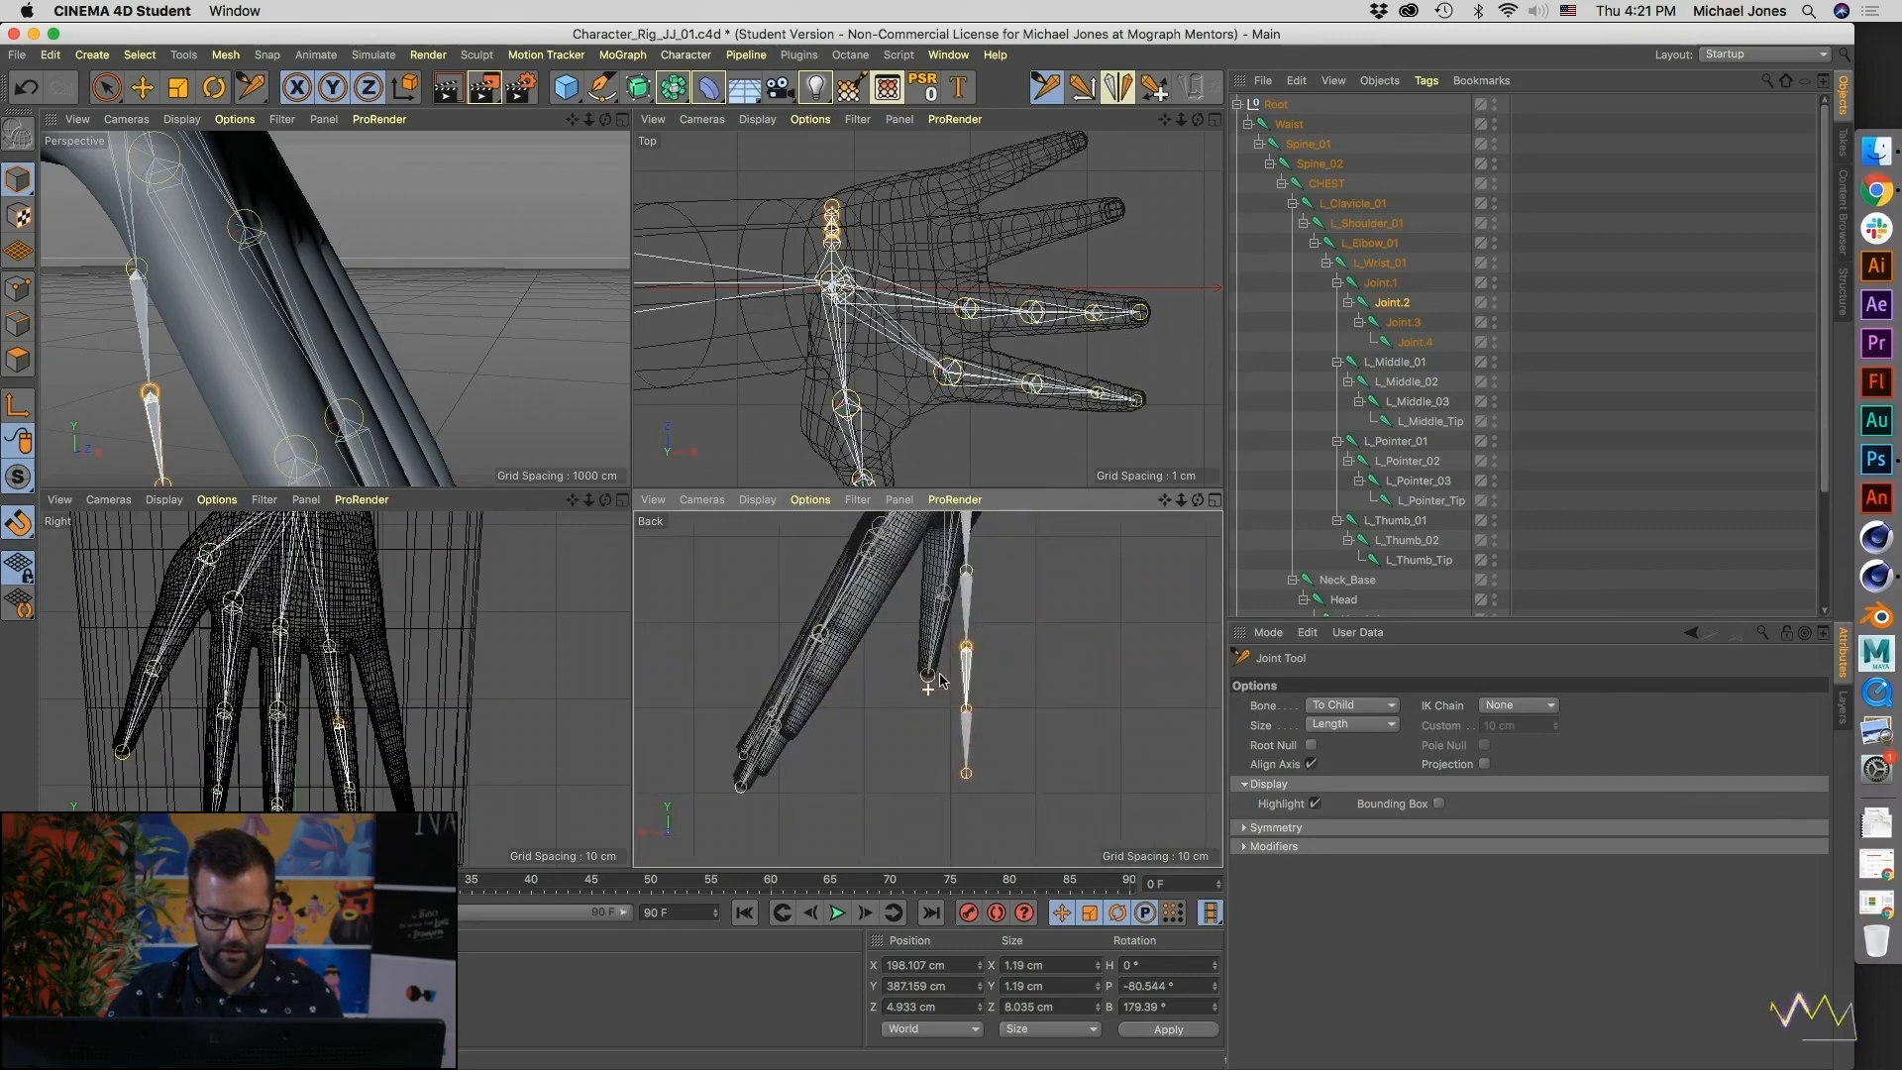
scroll(921, 673, "up", 3)
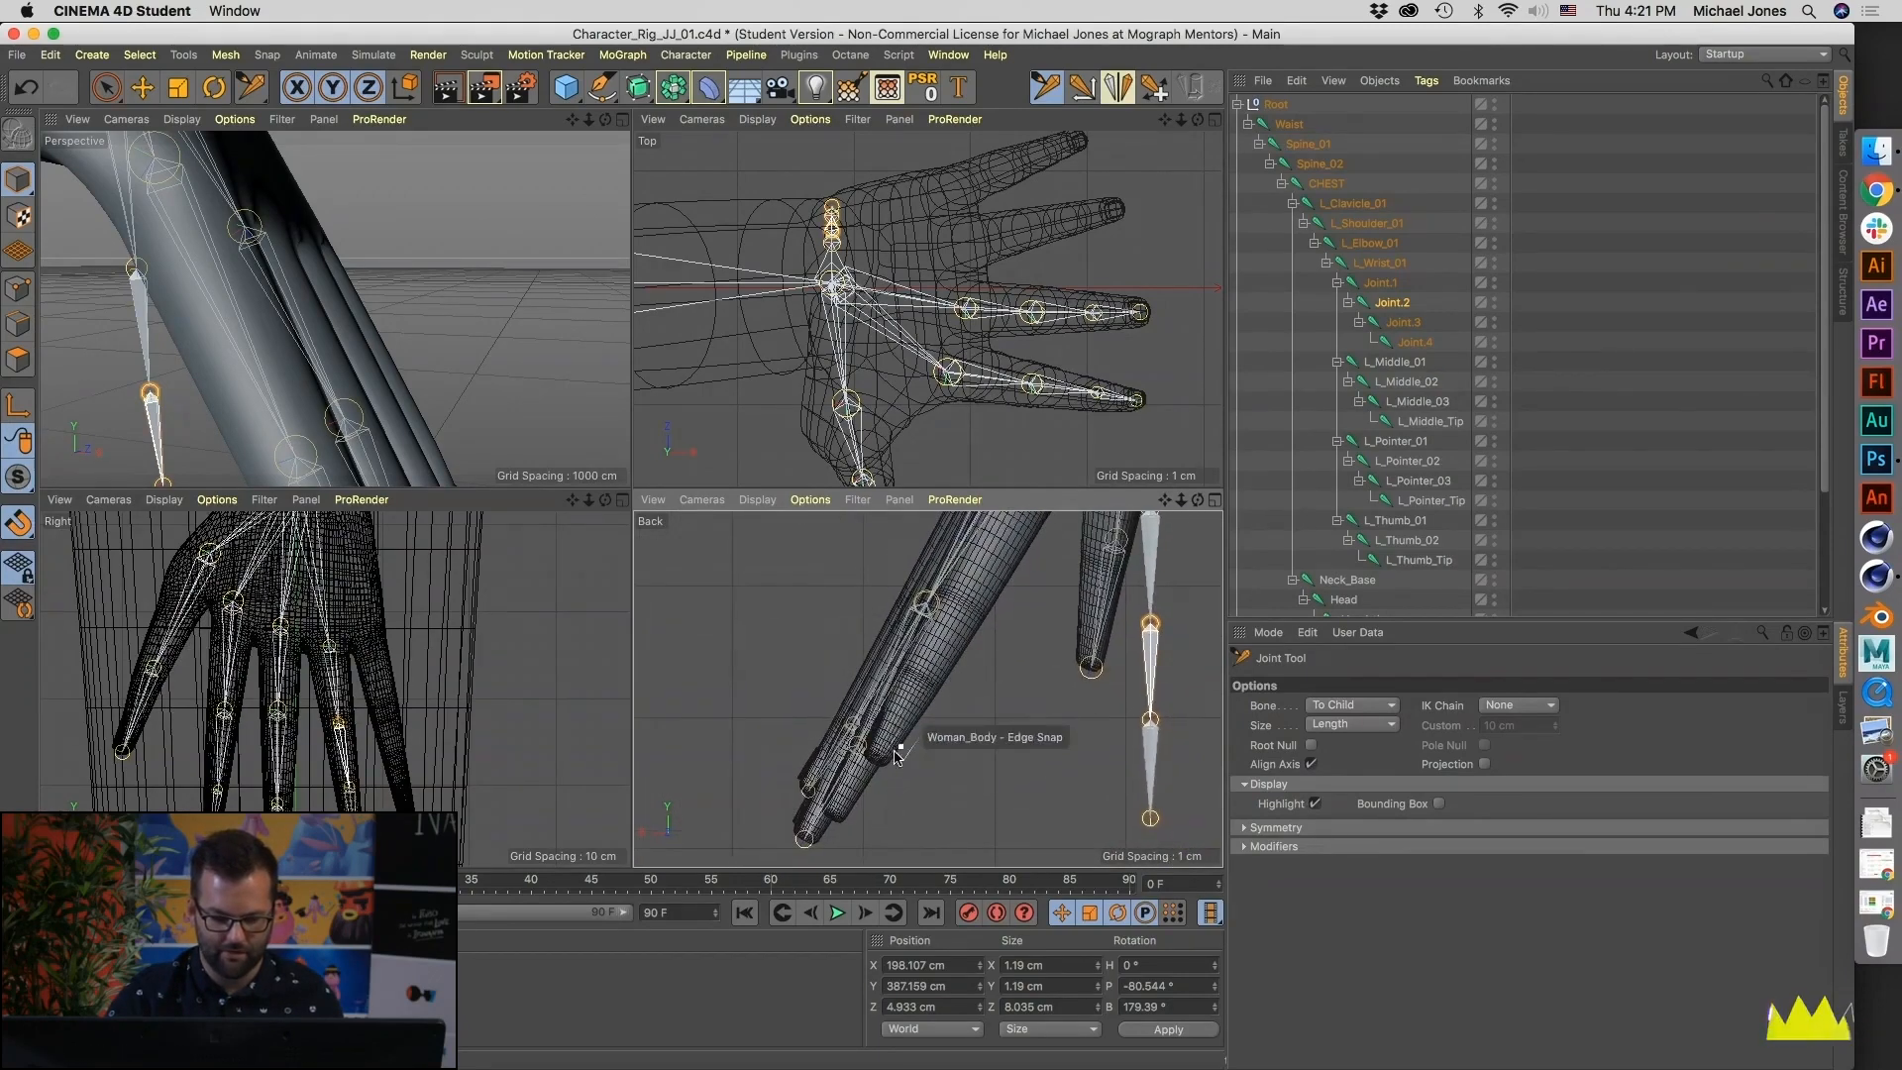
- Move the four ring finger joints from the wrist line into the ring finger mesh in the Back view
middle_click_drag(954, 726, 913, 763, "alt")
left_click_drag(1092, 581, 941, 556)
left_click_drag(1092, 696, 871, 691)
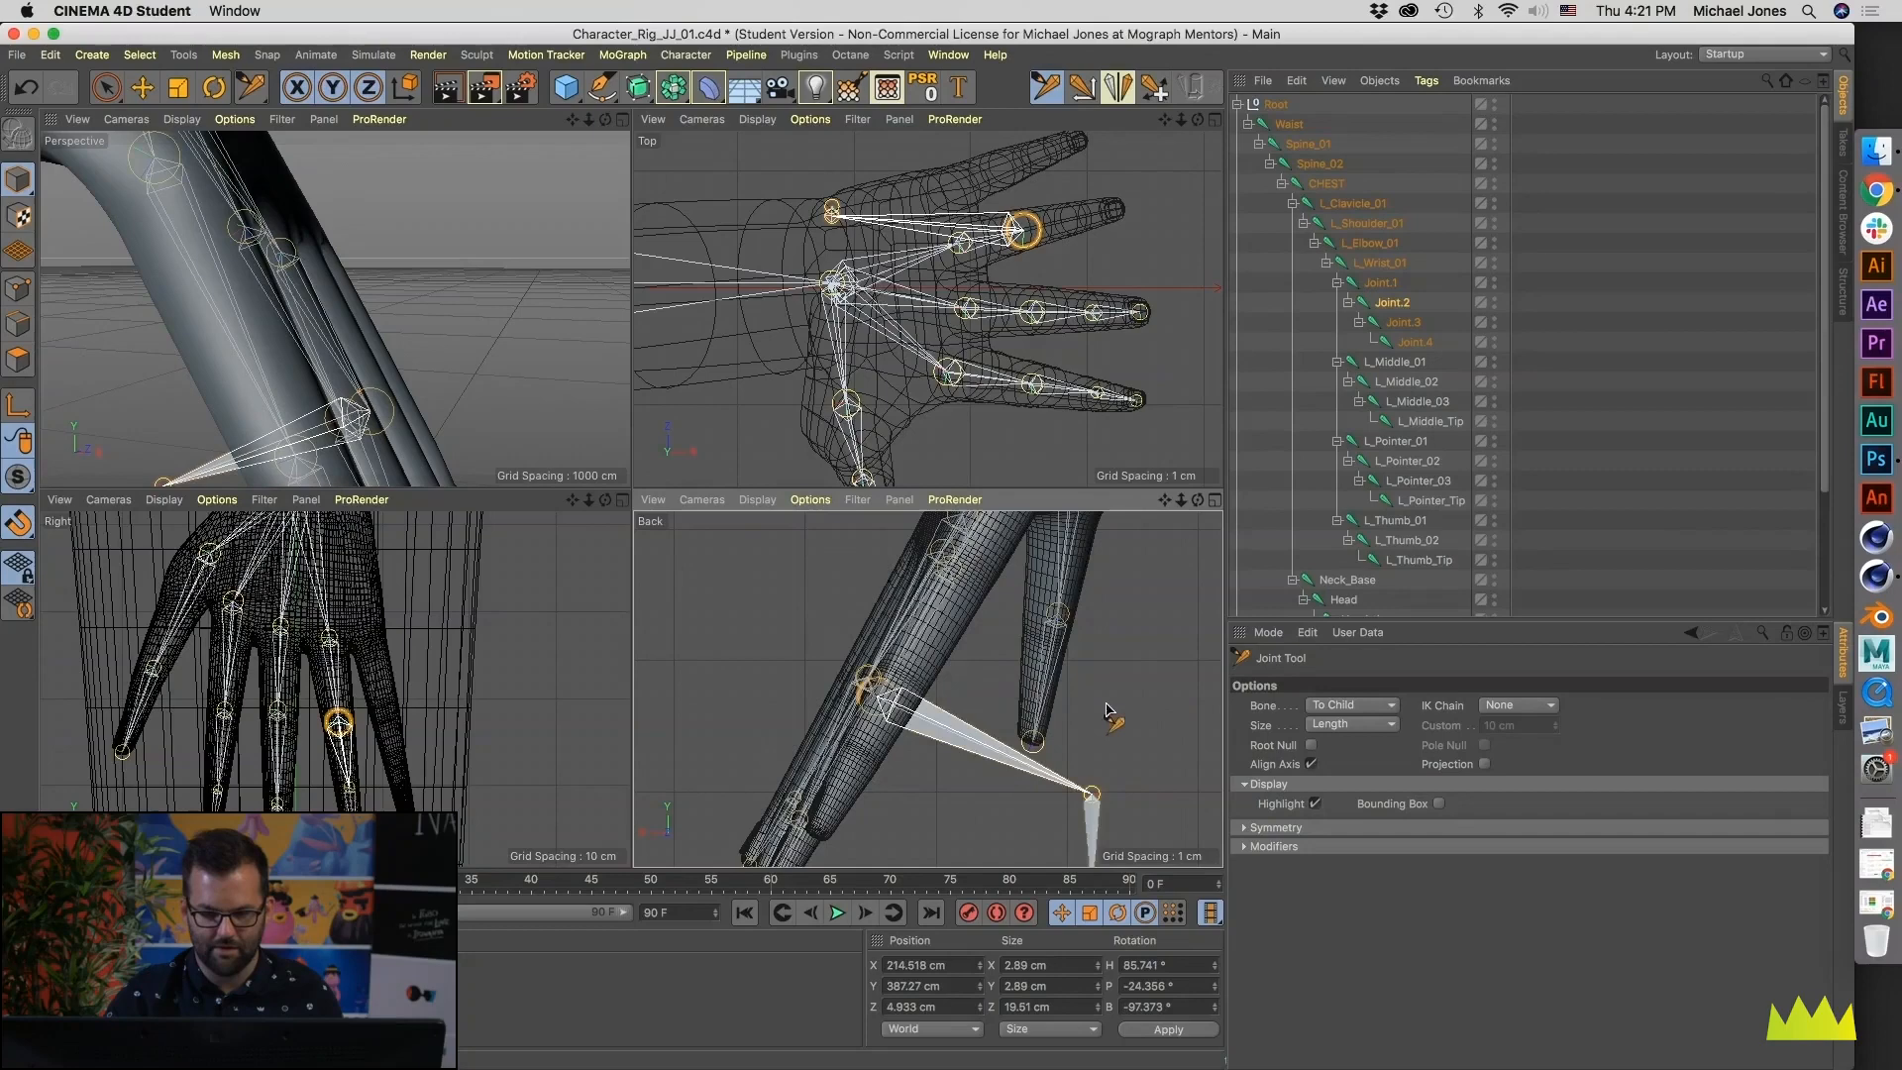
middle_click_drag(1140, 763, 1151, 670, "alt")
left_click_drag(1128, 685, 844, 701)
left_click_drag(1110, 803, 793, 783)
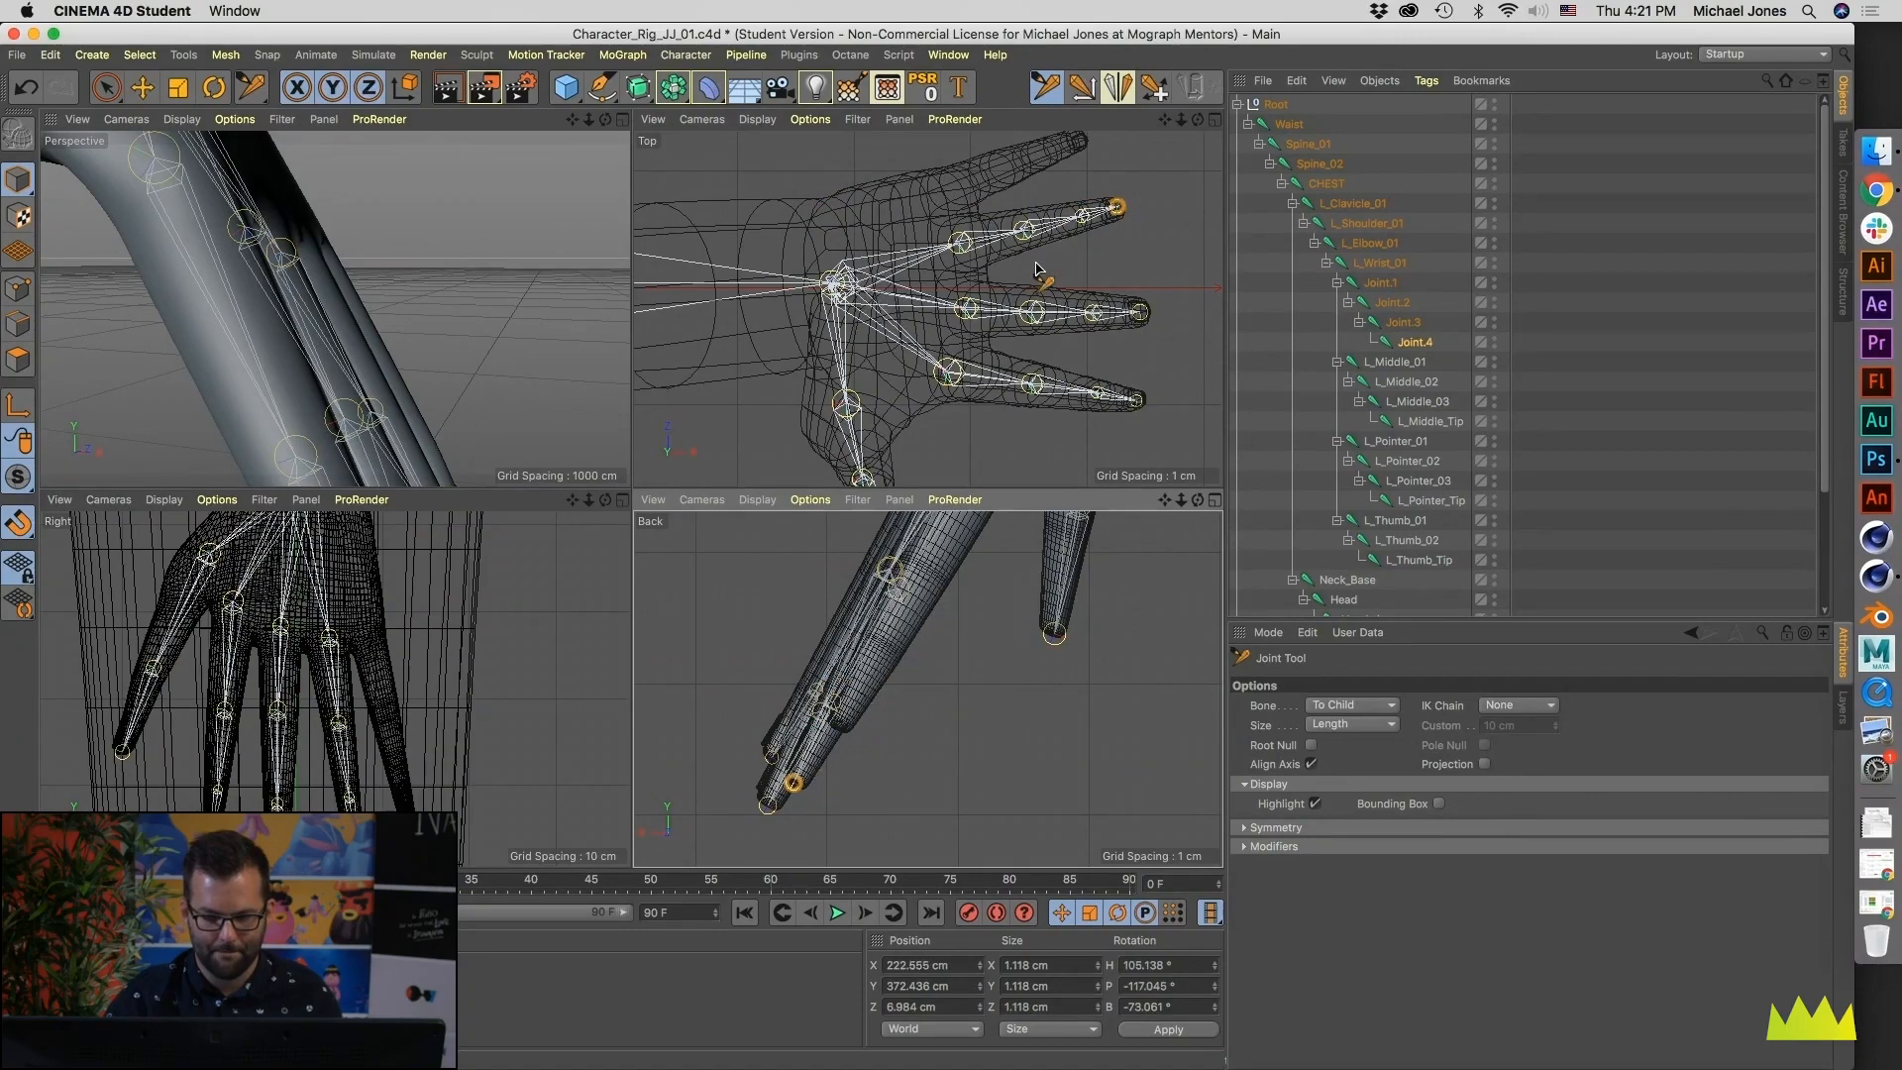
- Center the four ring finger joints inside the finger mesh in the Top view and refine the fingertip joint in the Back view
middle_click_drag(983, 248, 1002, 318, "alt")
scroll(1002, 318, "up", 5)
left_click(963, 305)
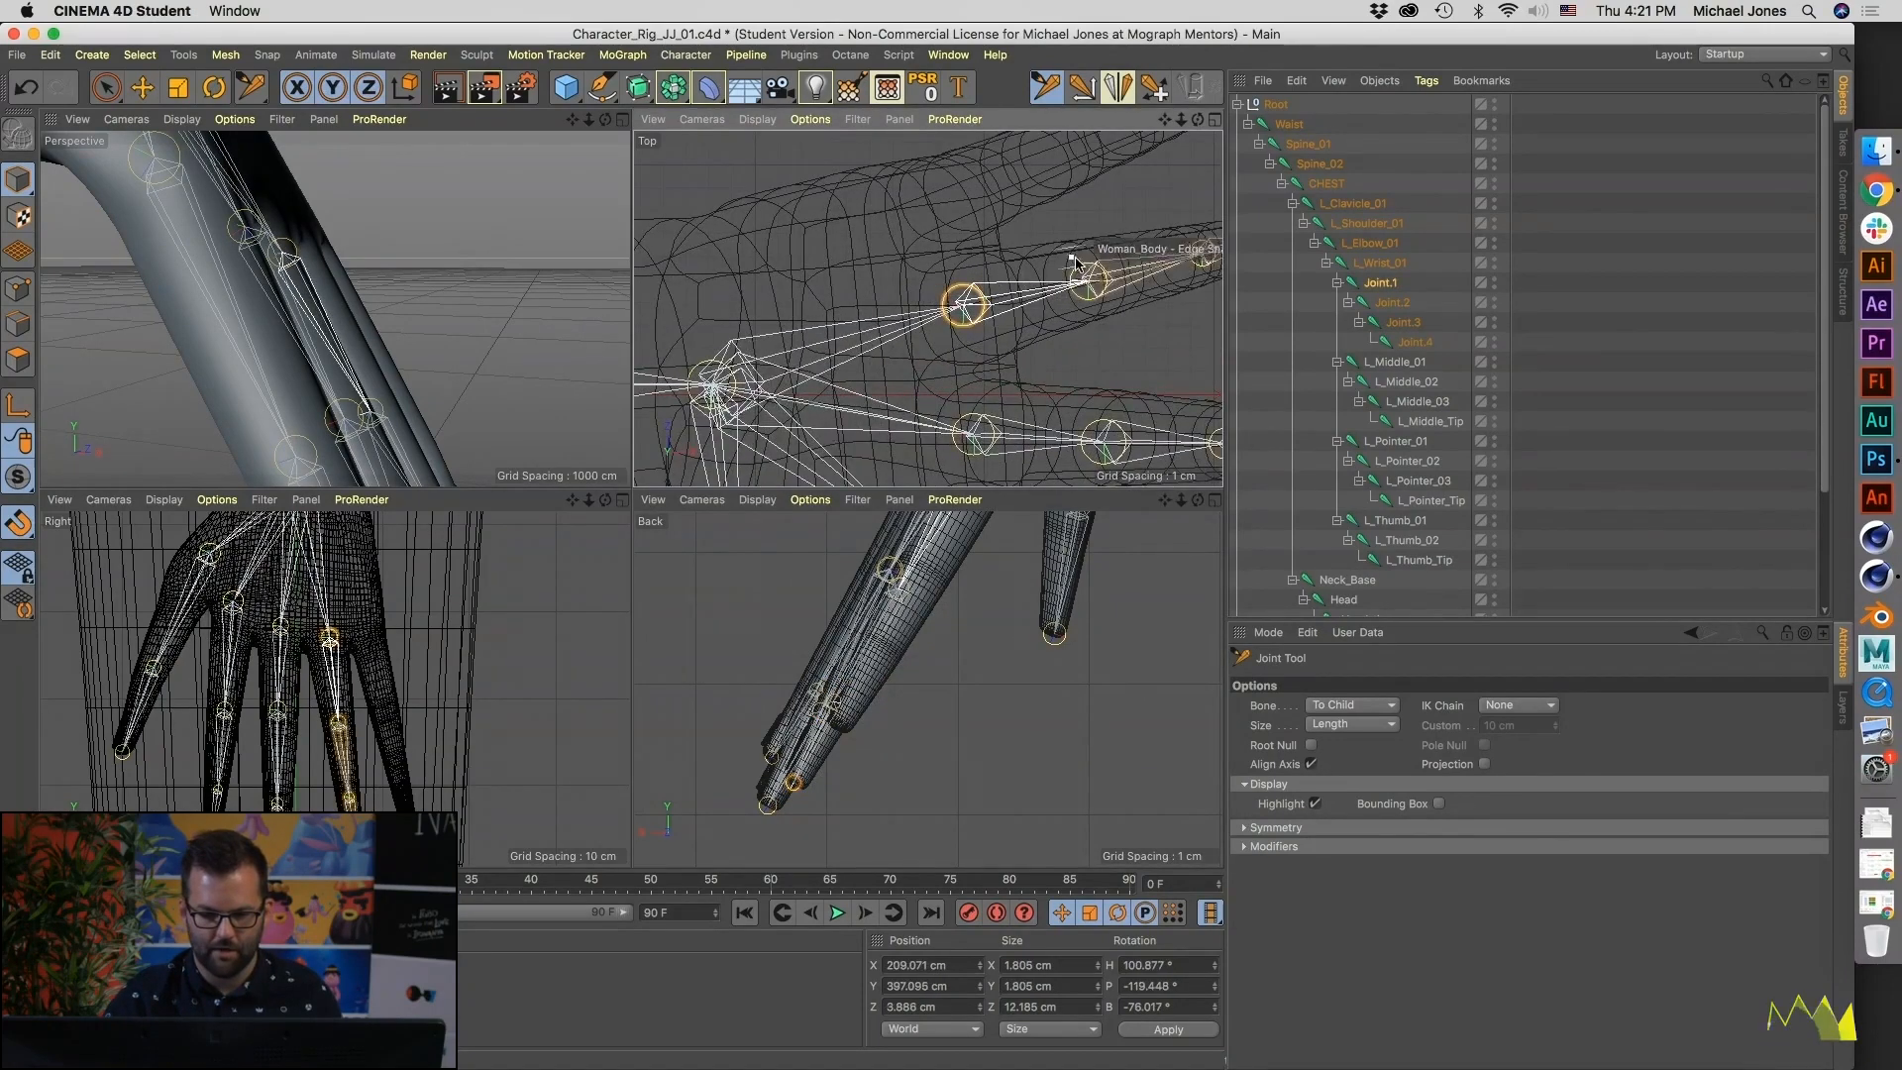
left_click(1088, 280)
middle_click_drag(1191, 259, 984, 307, "alt")
left_click(1152, 271)
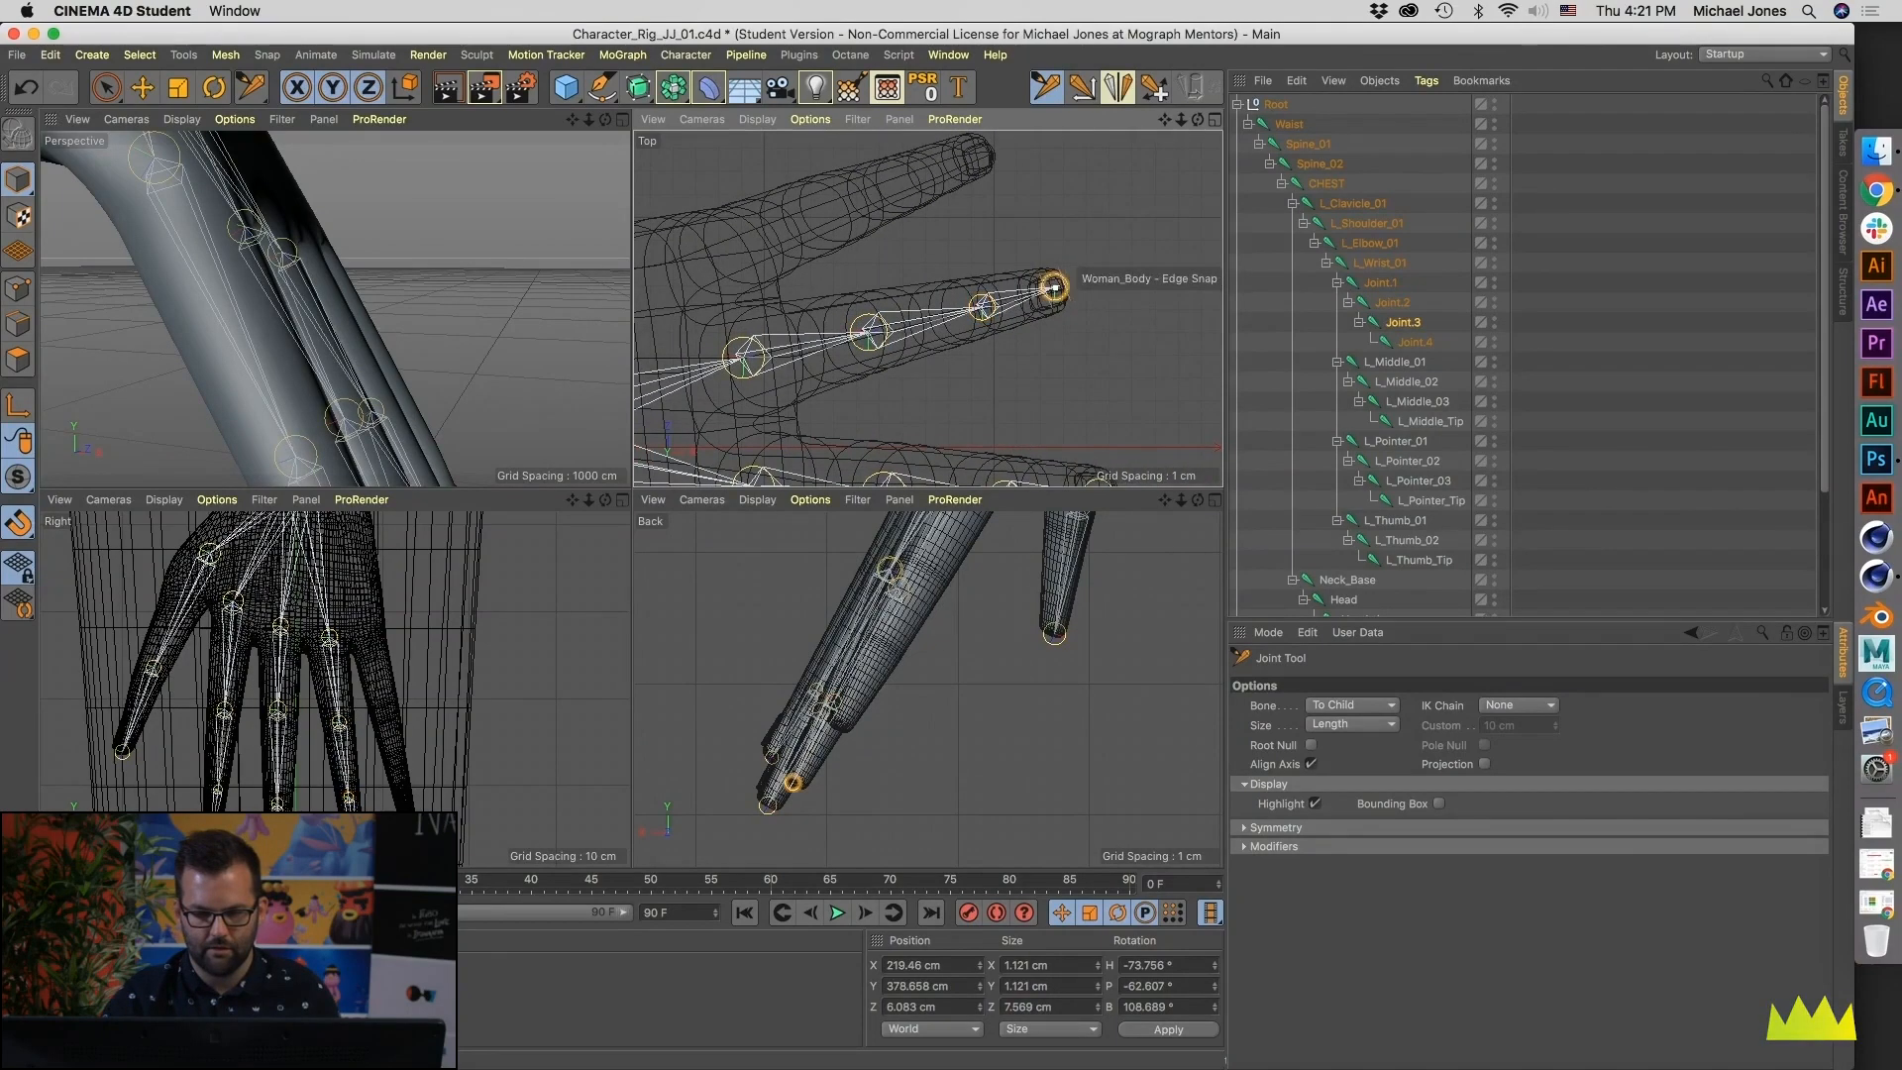
left_click(771, 804)
scroll(793, 793, "up", 6)
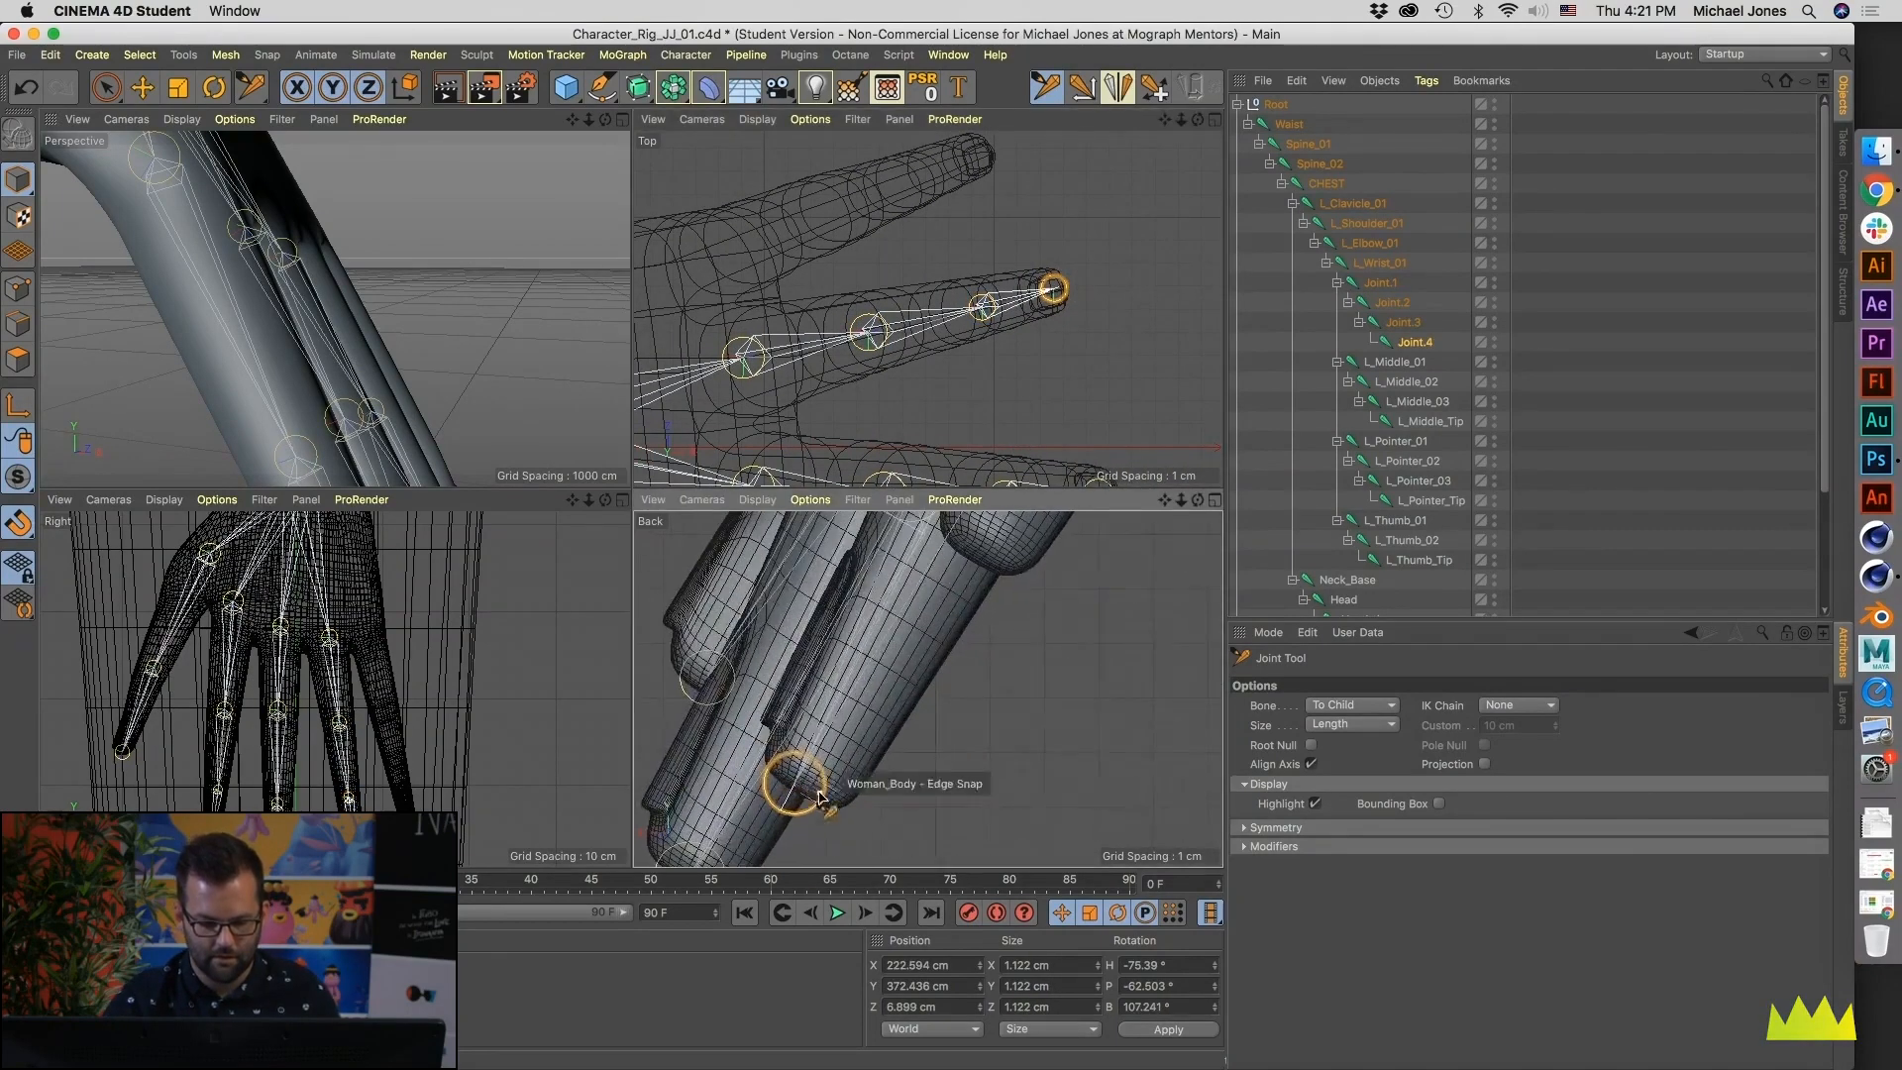
scroll(838, 710, "down", 3)
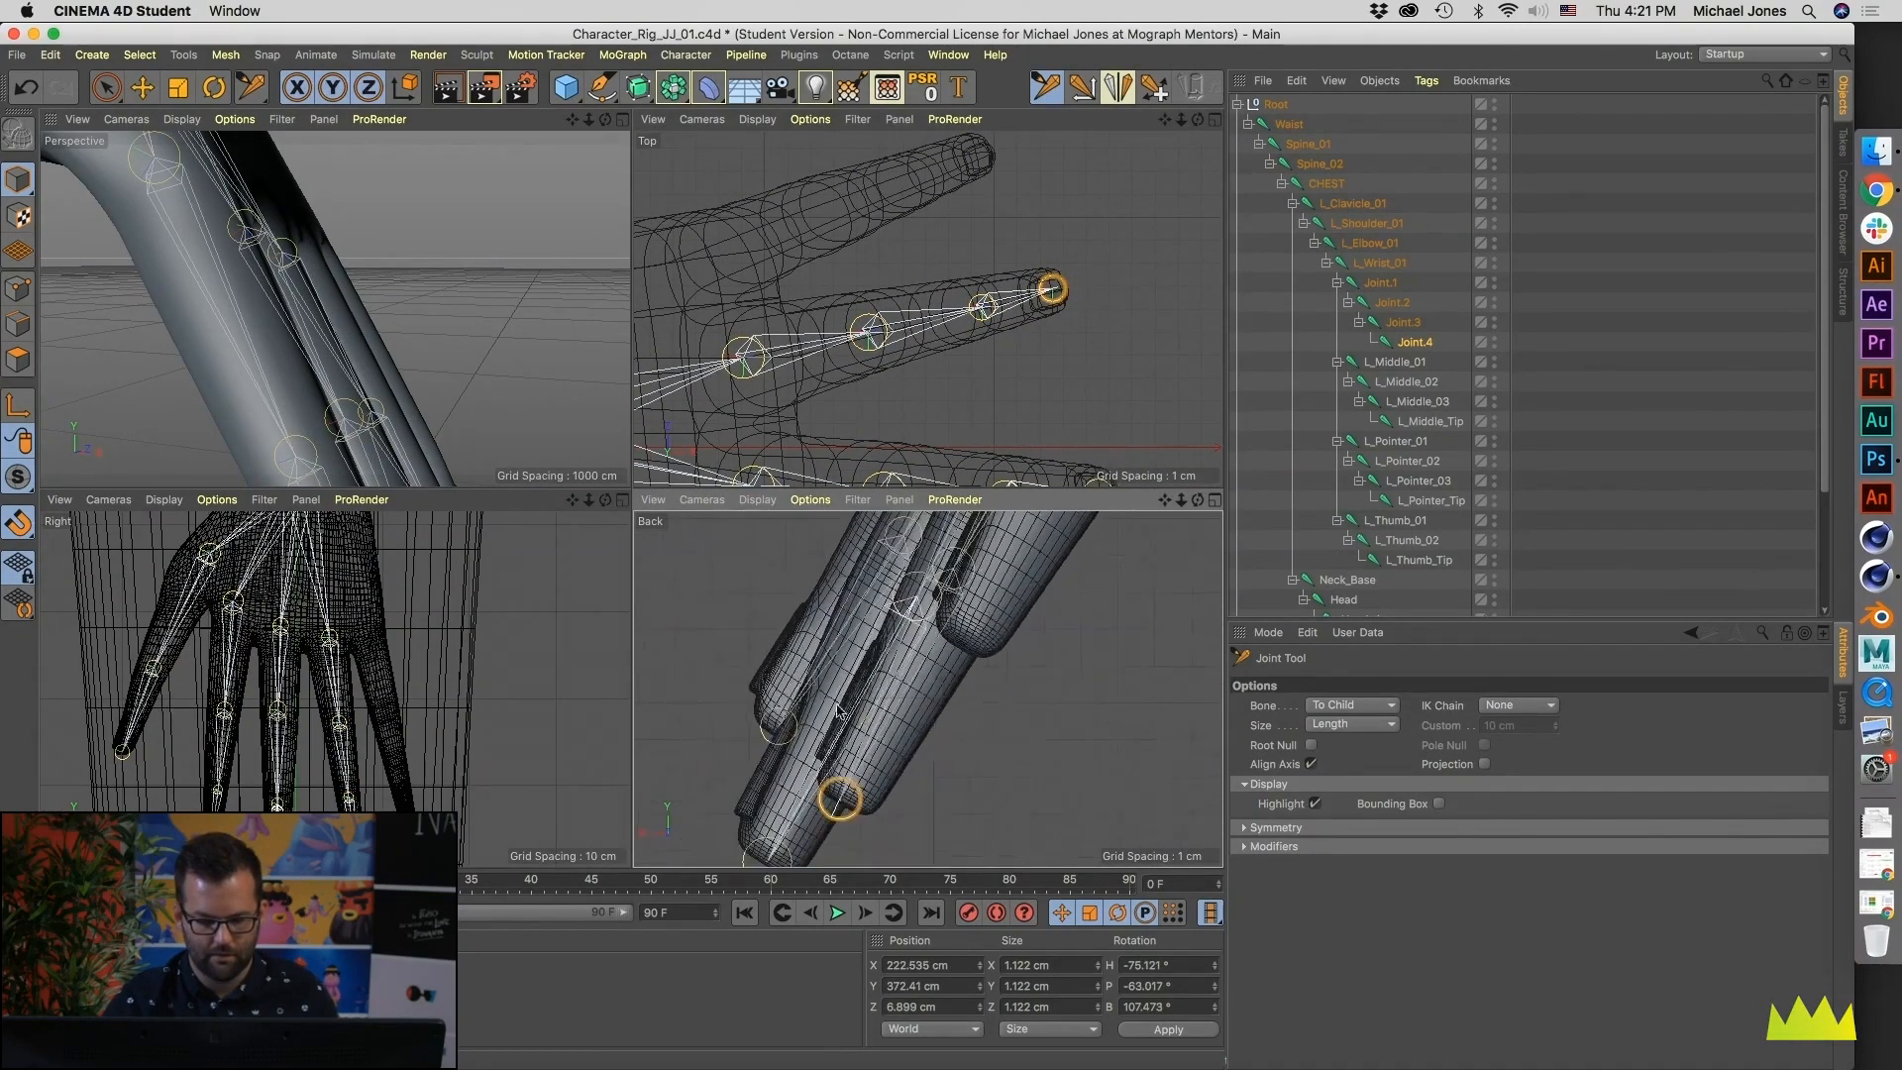
- Set the Perspective view's display mode to Quick Shading (Lines)
left_click_drag(347, 296, 223, 283, "alt")
middle_click_drag(157, 209, 300, 344, "alt")
left_click(174, 121)
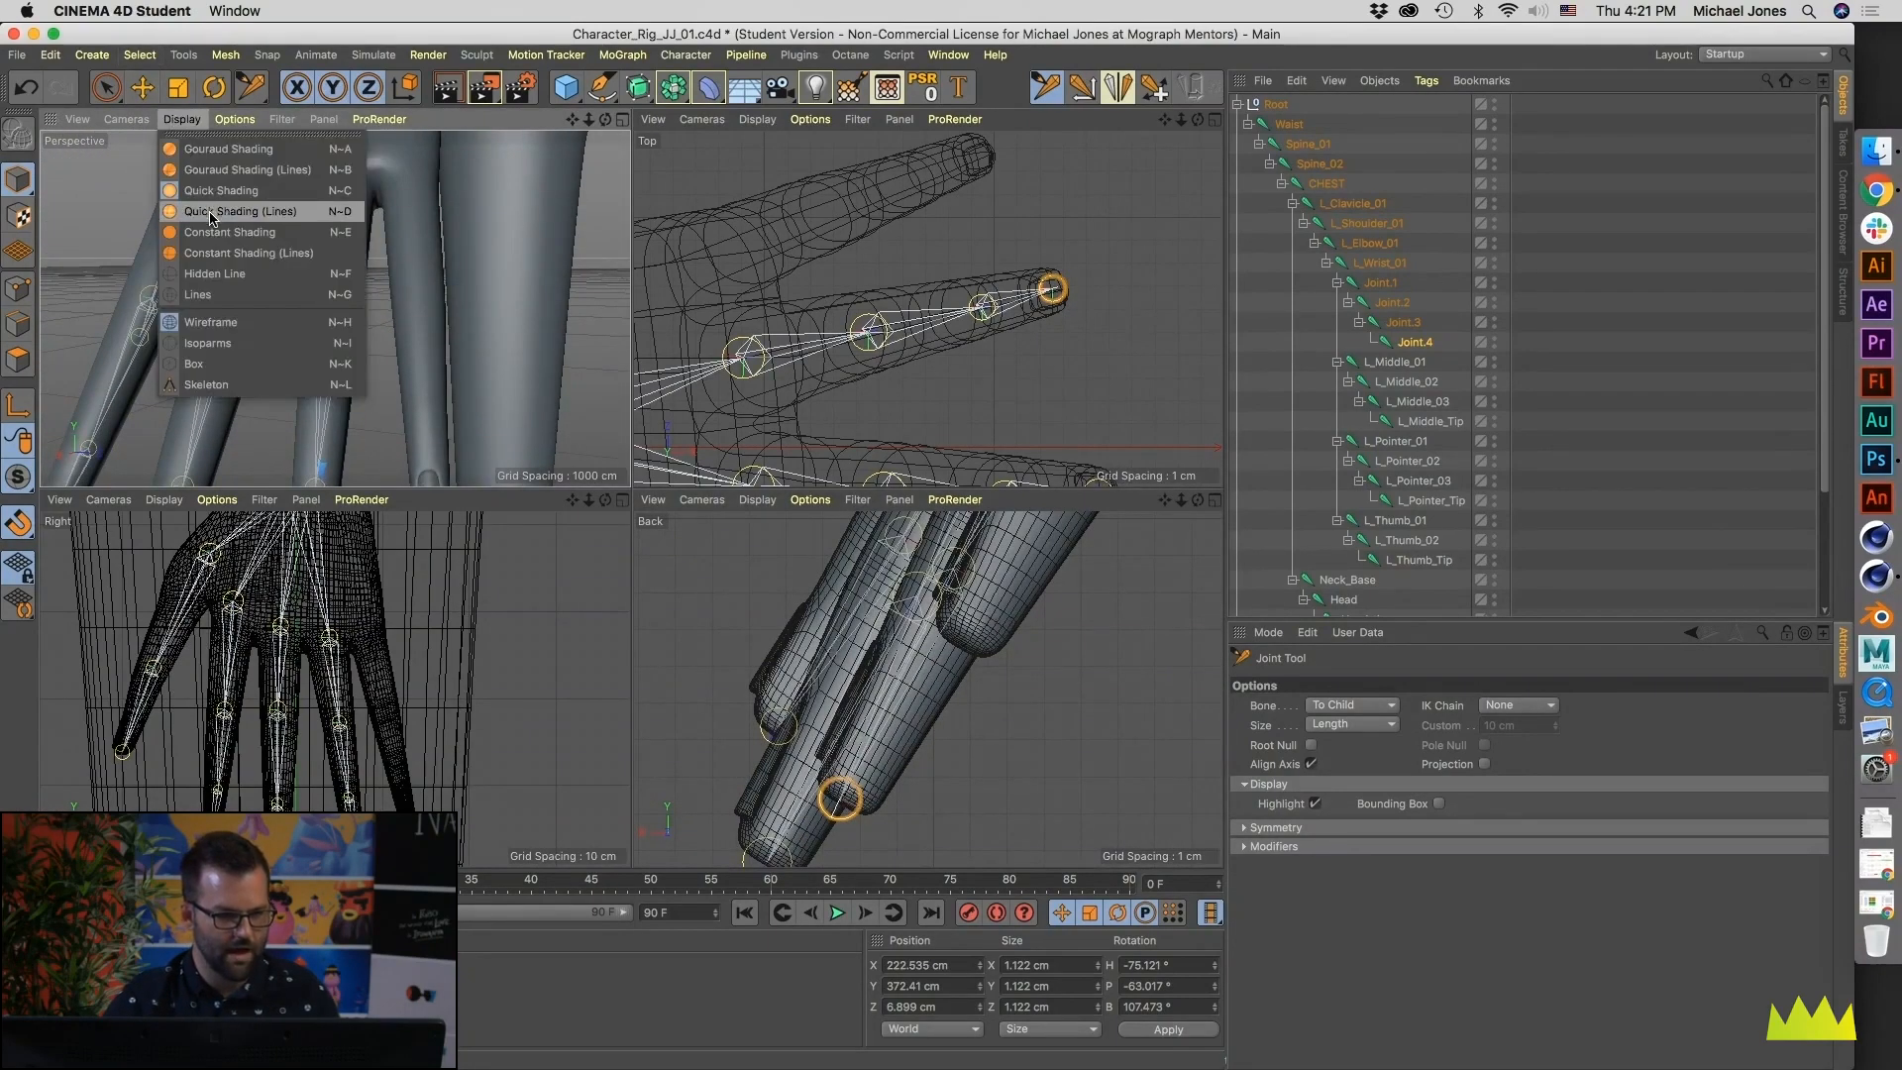
left_click(212, 211)
- Reposition the third ring finger joint along the finger in the Top and Back views
middle_click_drag(332, 451, 335, 309, "alt")
left_click_drag(336, 309, 388, 173, "alt")
right_click_drag(346, 286, 485, 317, "alt")
middle_click_drag(347, 317, 399, 355, "alt")
left_click_drag(399, 355, 370, 317, "alt")
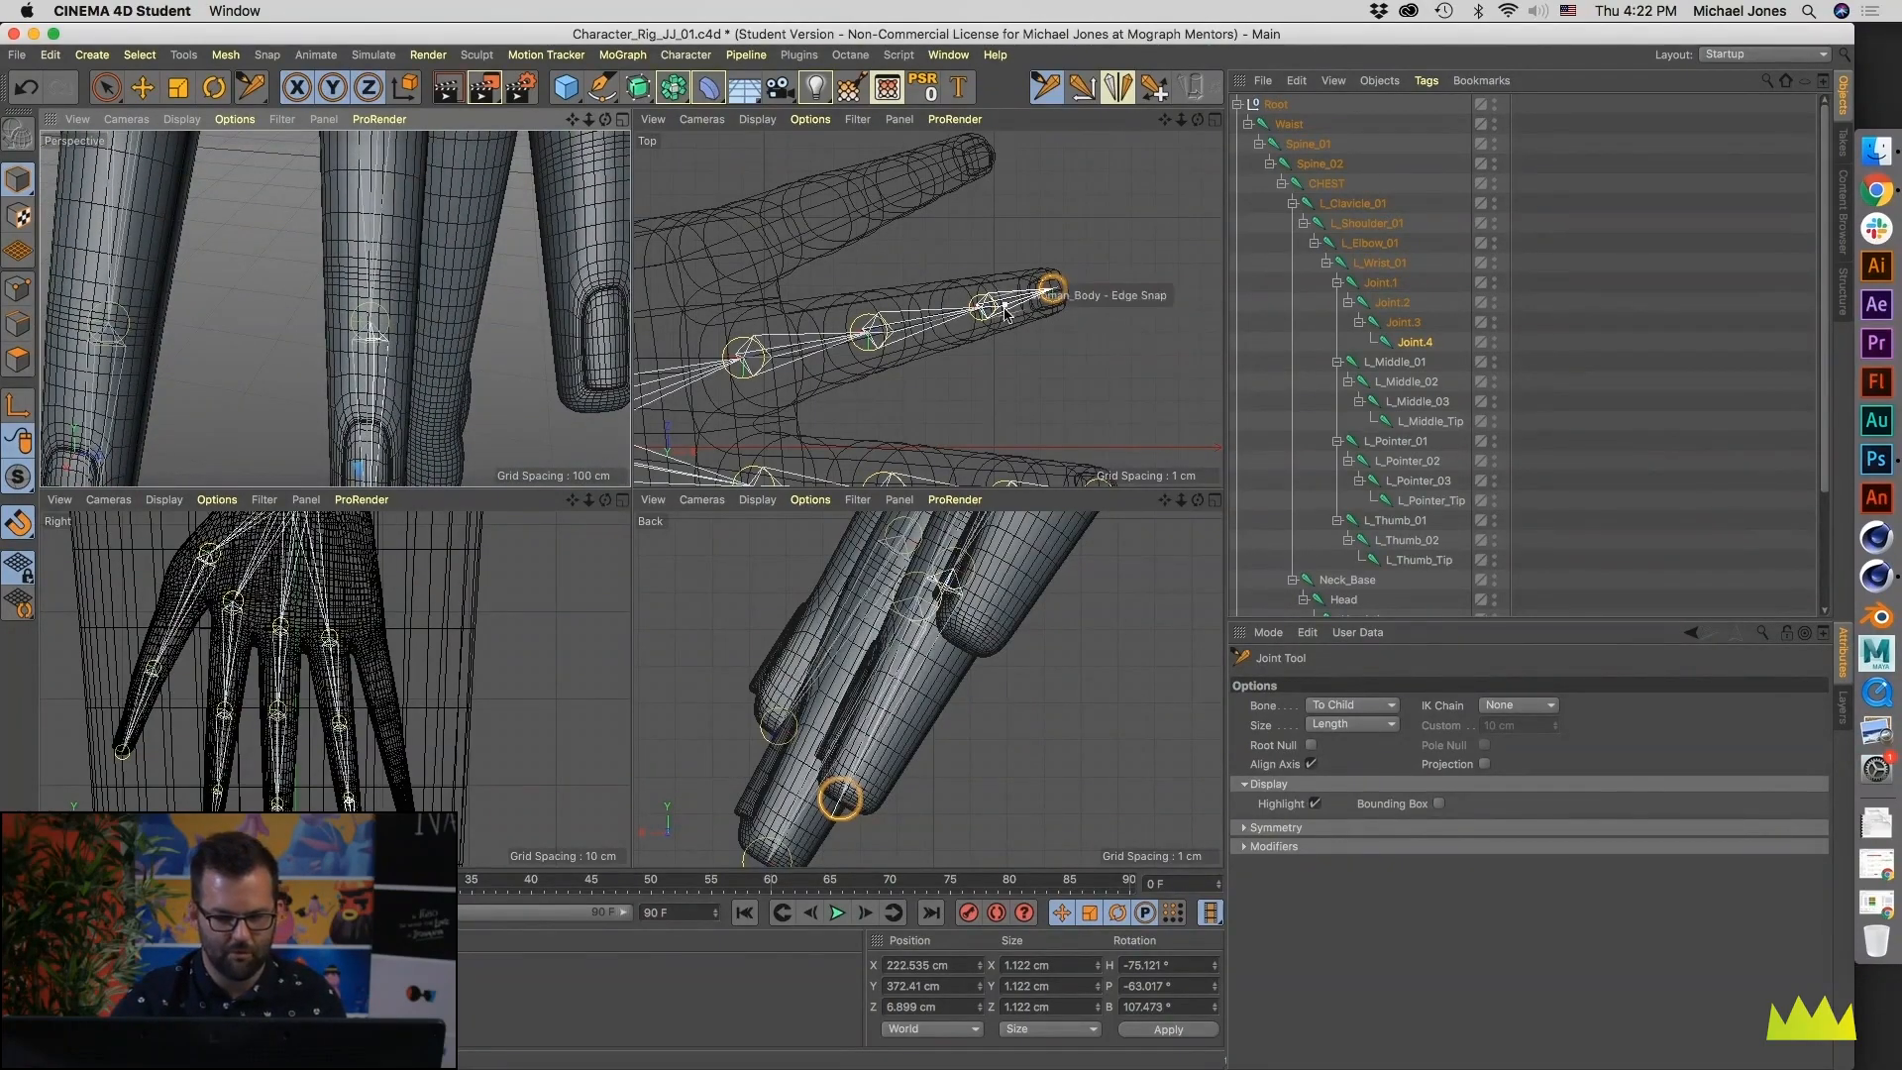
left_click_drag(986, 315, 984, 315)
left_click_drag(977, 569, 980, 549)
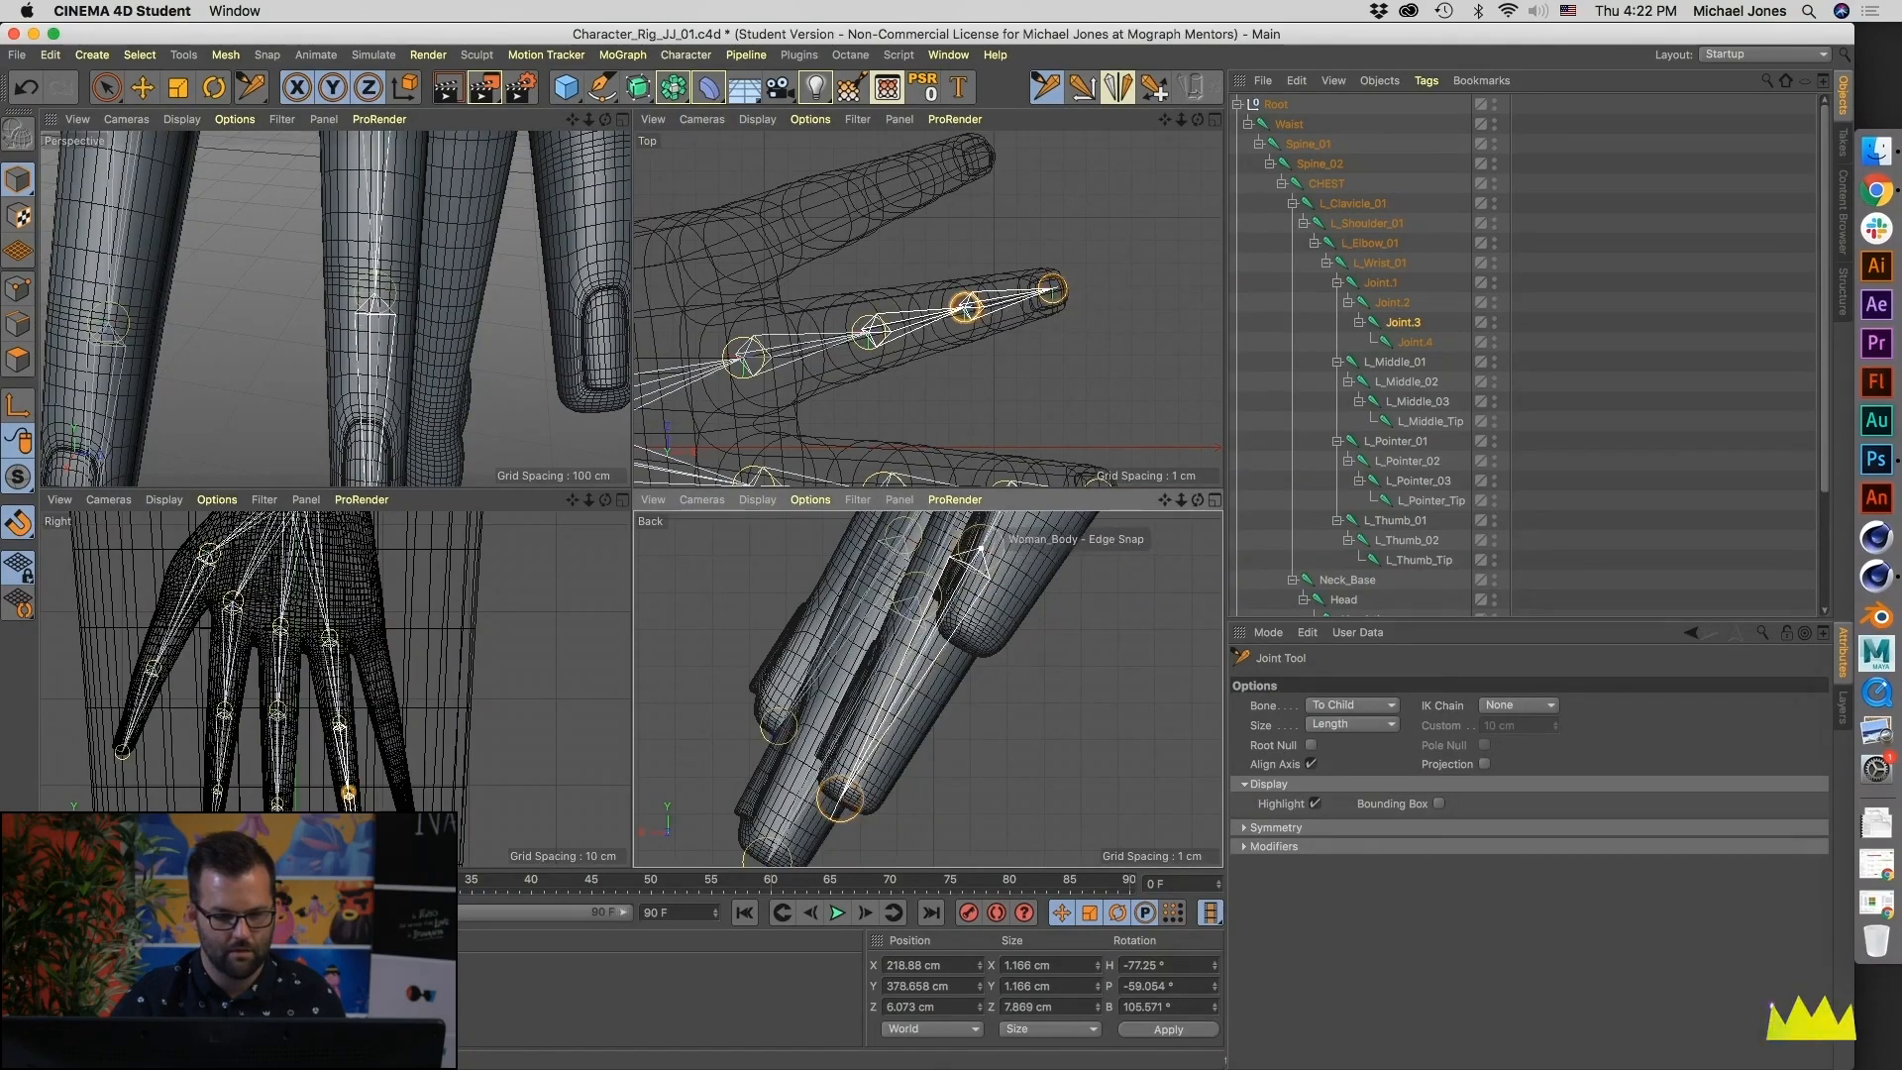
- Examine the left hand's joint placement against the mesh in the Perspective view
left_click_drag(500, 322, 283, 235, "alt")
right_click_drag(395, 269, 318, 288, "alt")
middle_click_drag(318, 288, 367, 198, "alt")
middle_click(319, 266)
left_click_drag(639, 377, 567, 406, "alt")
right_click_drag(568, 407, 772, 403, "alt")
left_click_drag(566, 543, 535, 480, "alt")
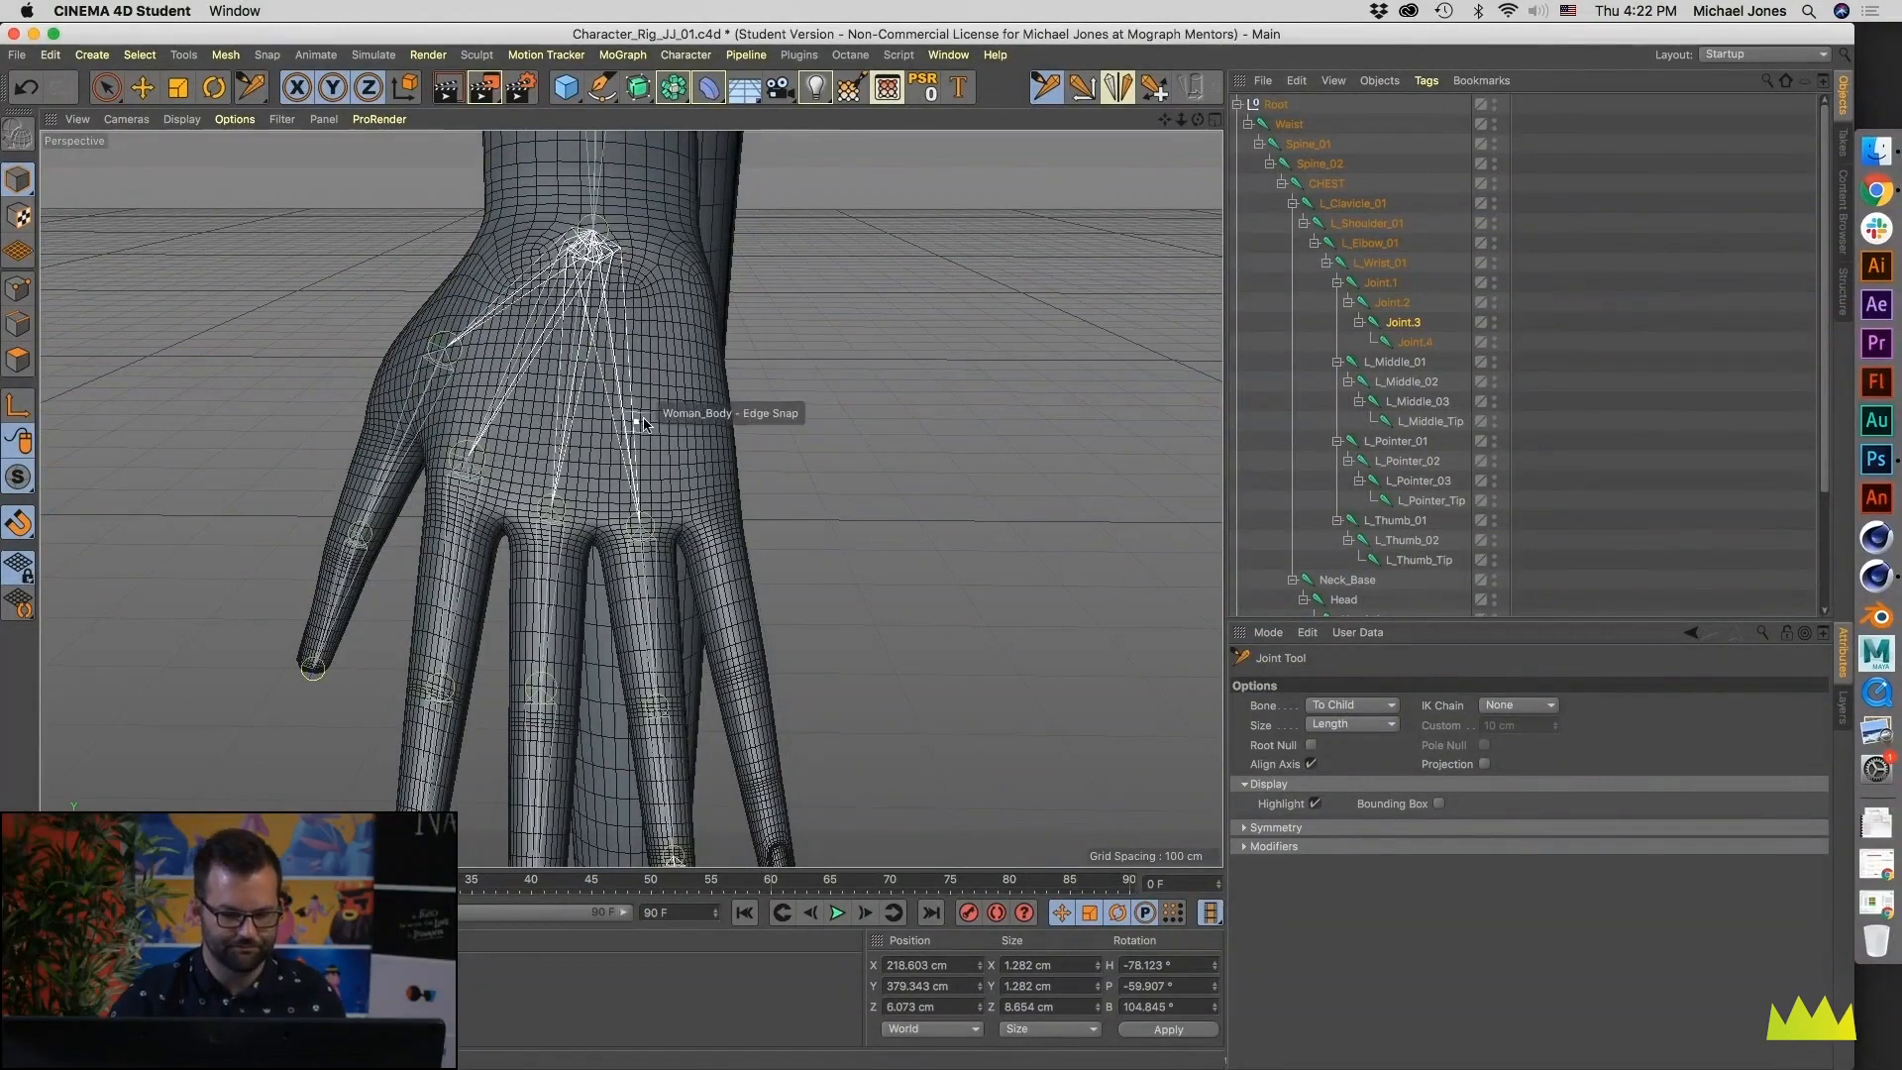
middle_click(546, 522)
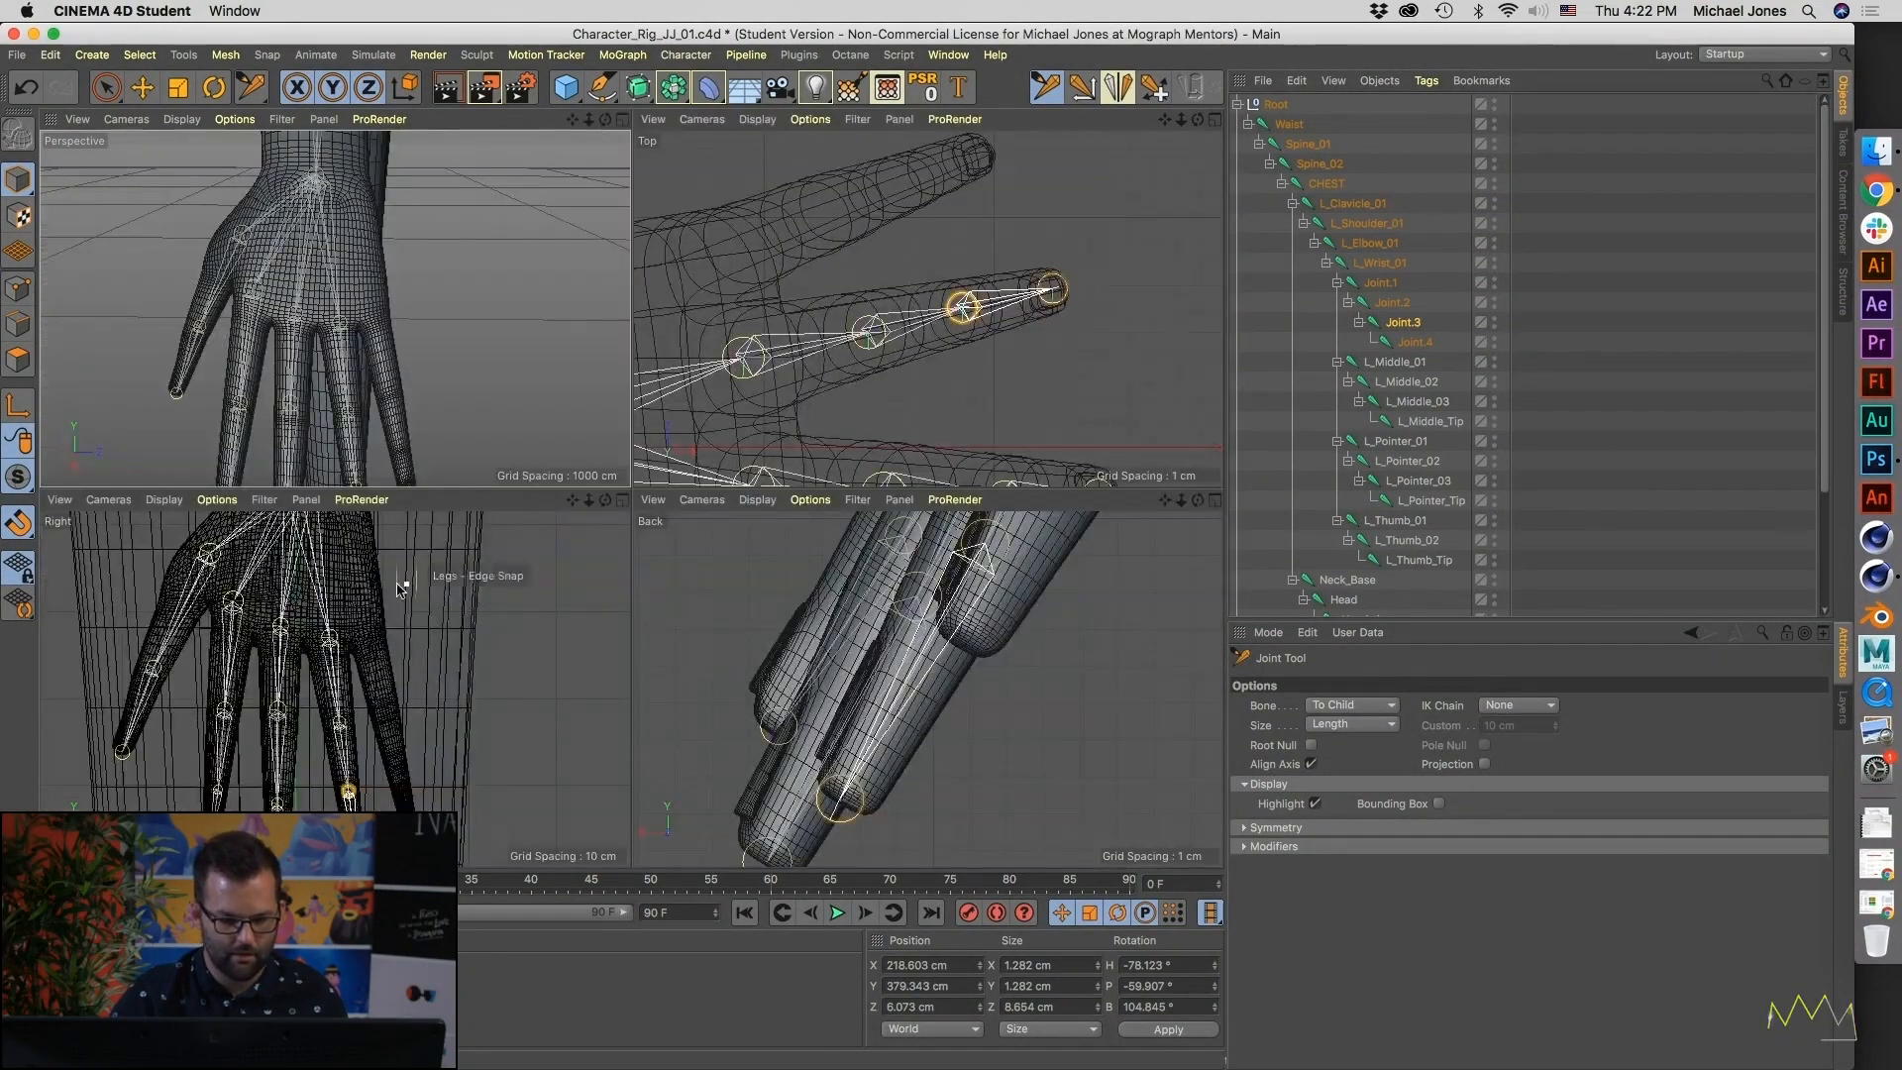
- Fine-tune the positions of the L_Pointer_01 and L_Middle_01 knuckle joints in the Right view
scroll(402, 588, "up", 5)
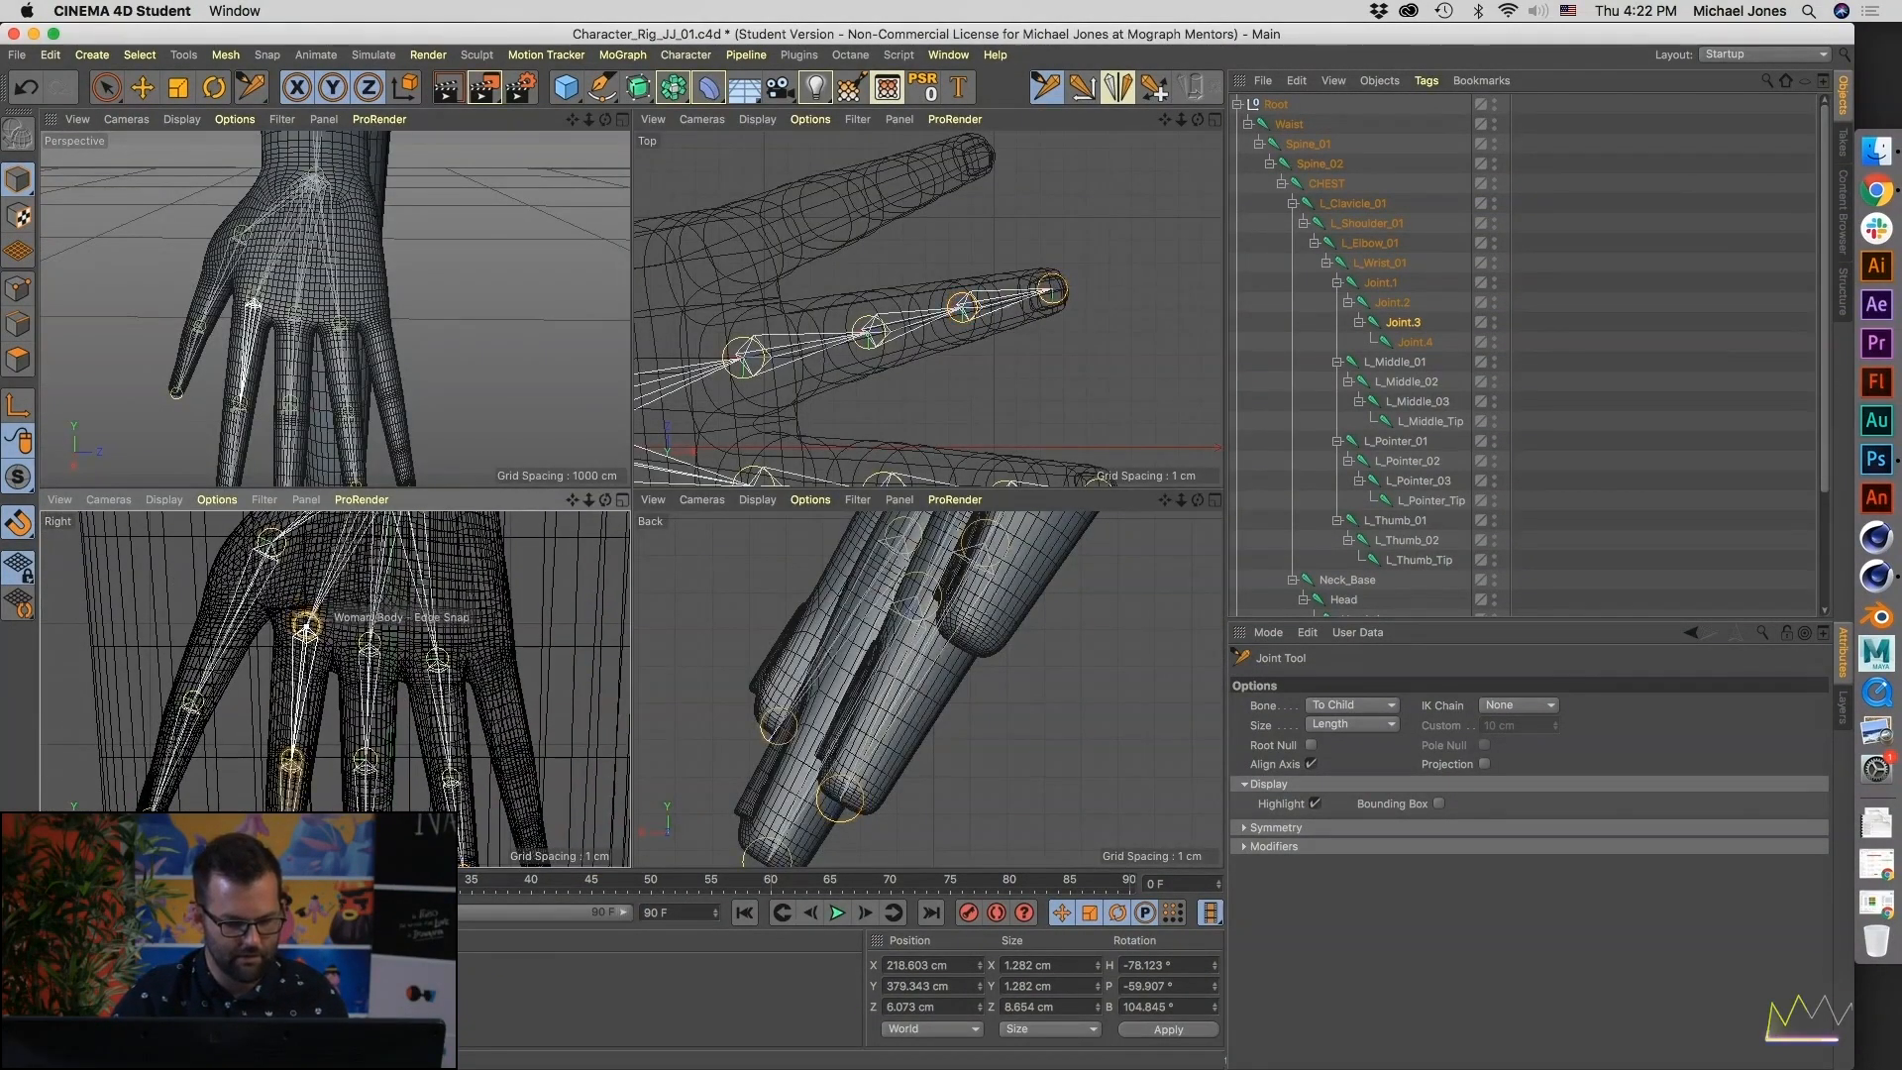
left_click(306, 619)
left_click(377, 646)
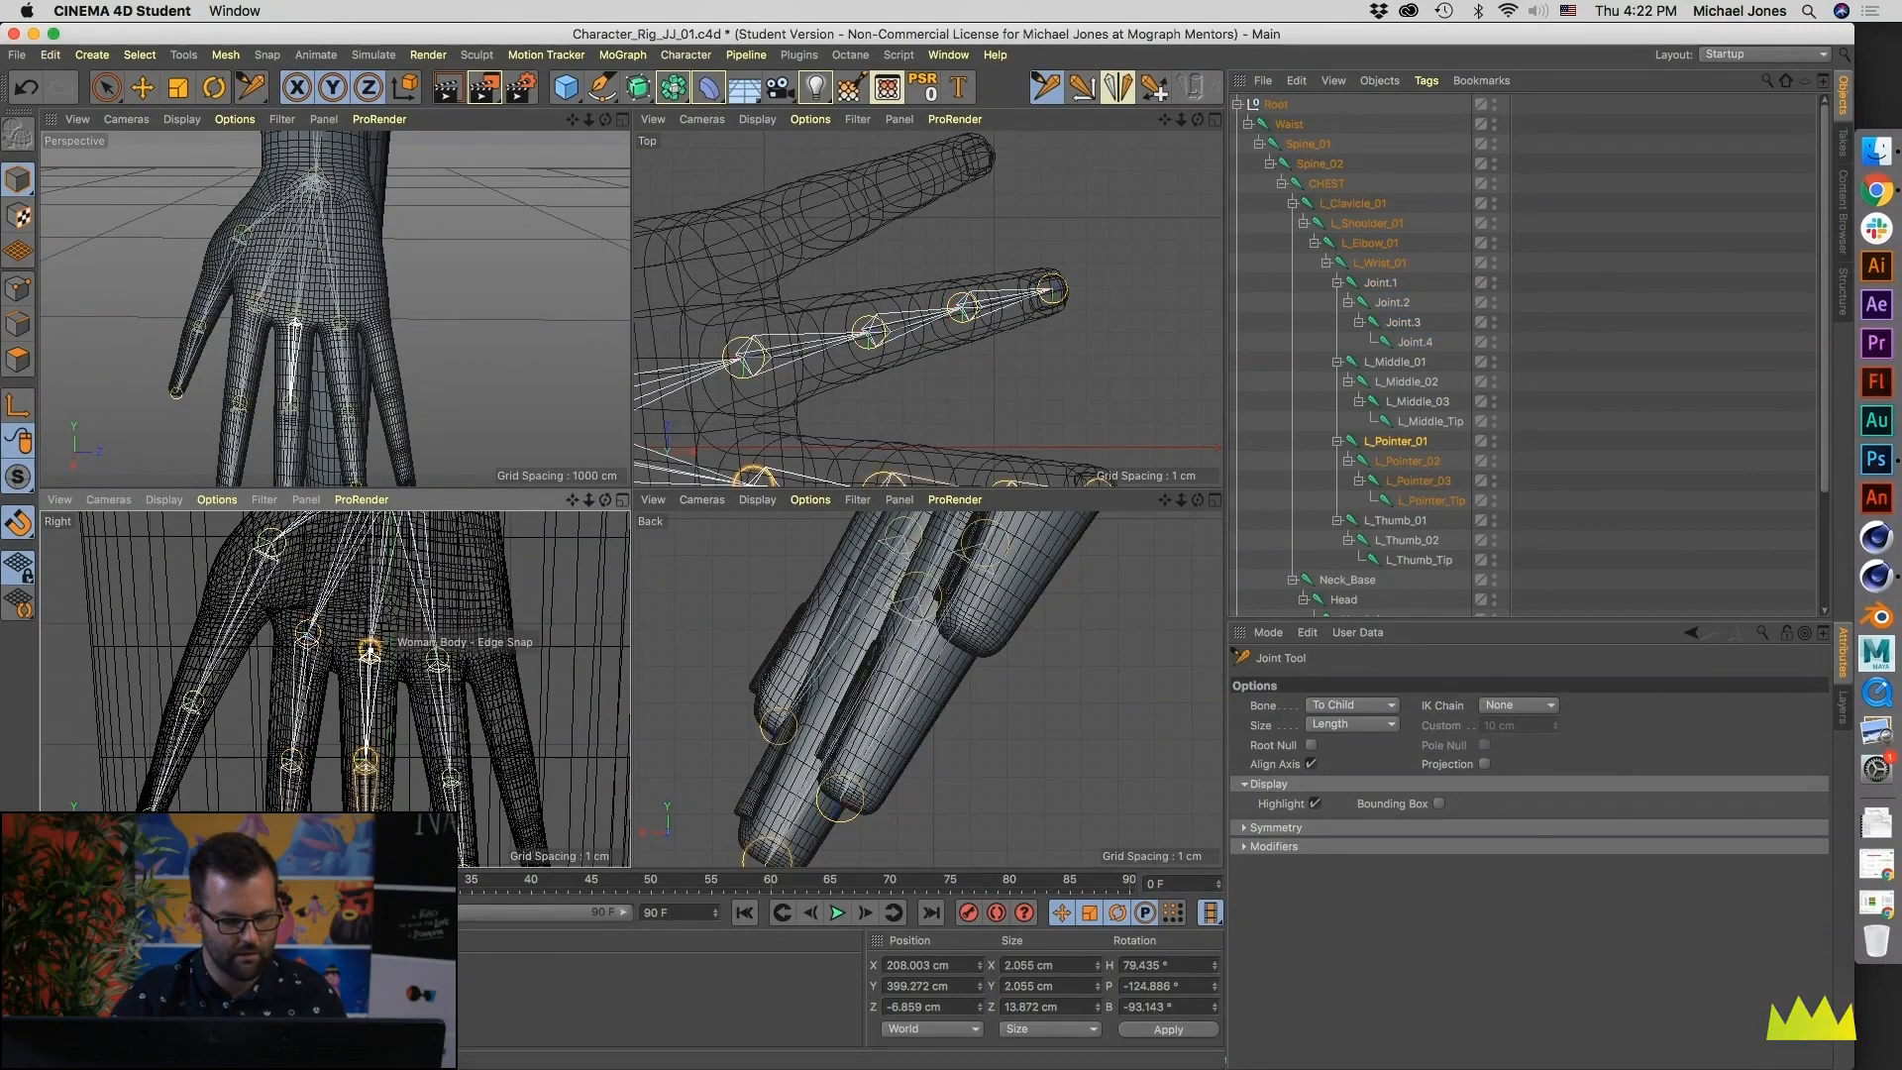
scroll(376, 330, "up", 3)
left_click_drag(375, 330, 456, 300, "alt")
scroll(456, 300, "down", 5)
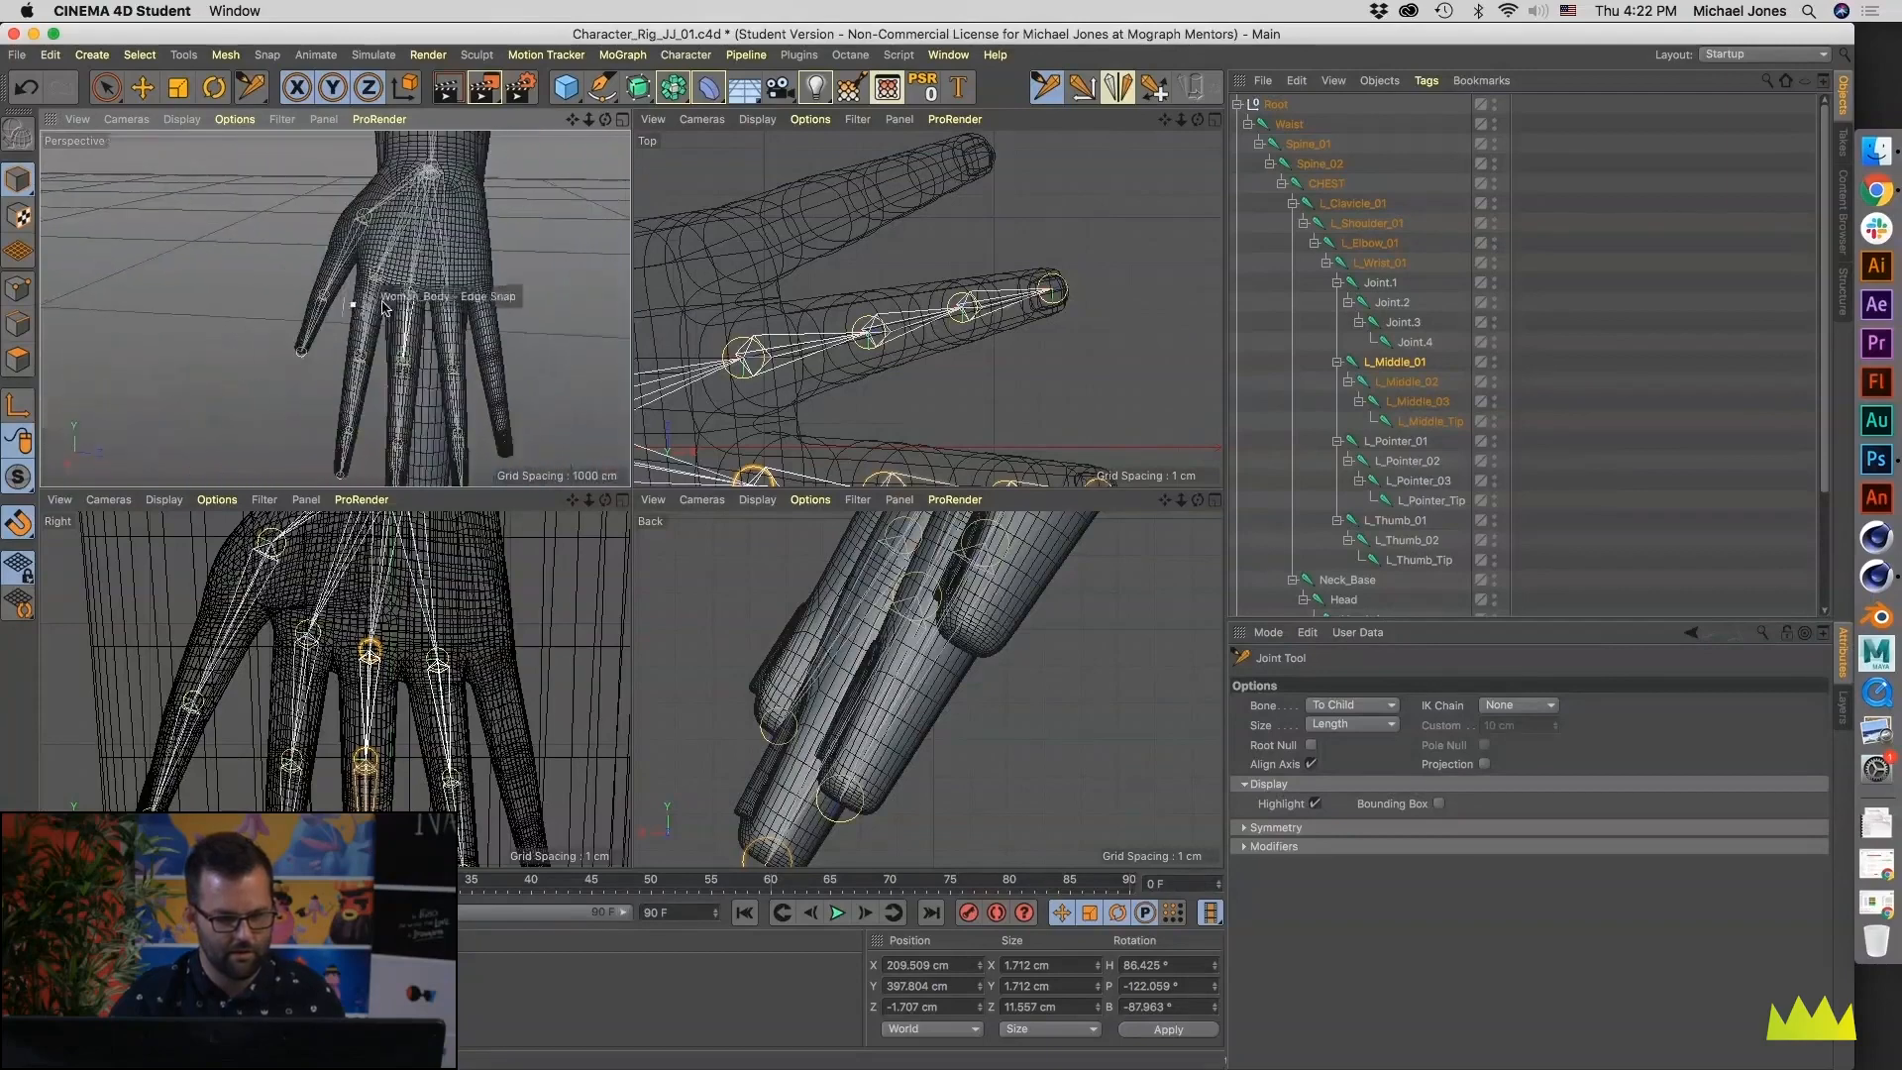
- Rename the first two ring finger joints L_Ring_01 and L_Ring_02
double_click(1387, 284)
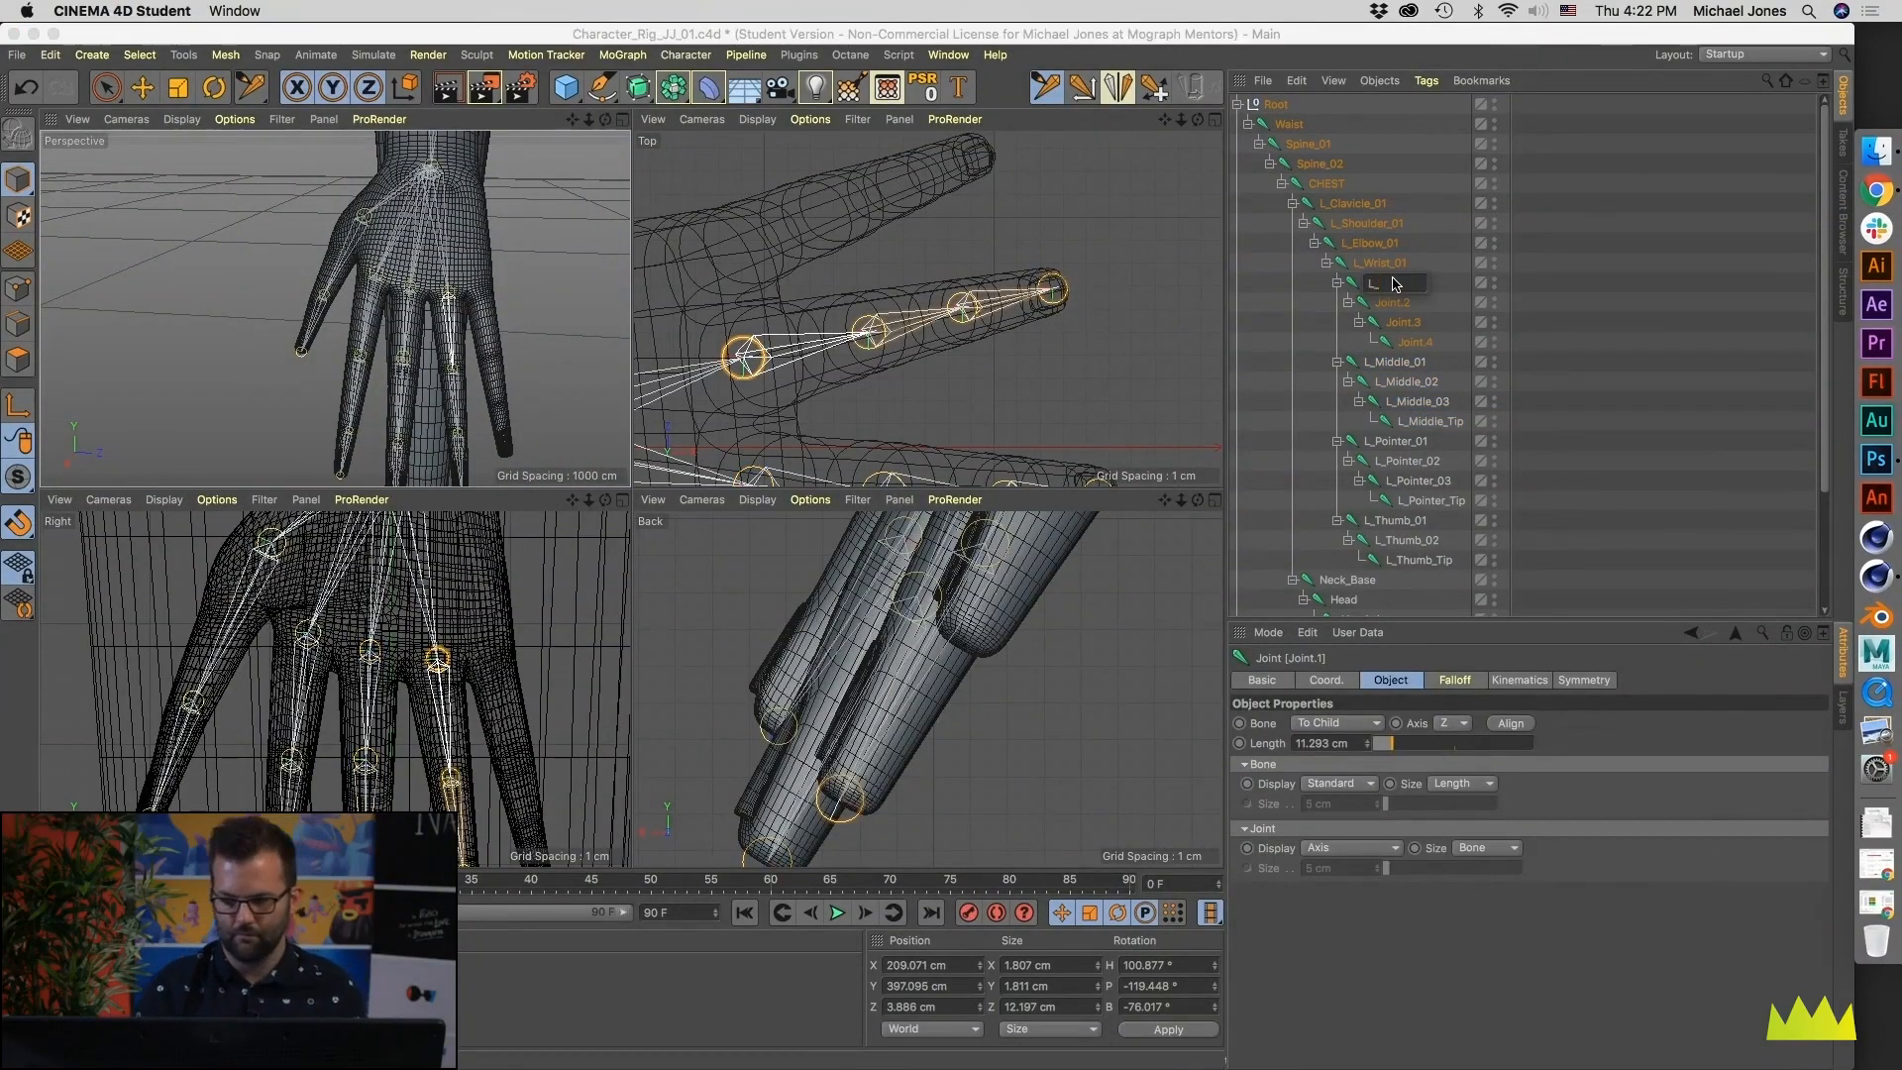
type("L_Ring")
key("Return")
key("Down")
key("Return")
type("L")
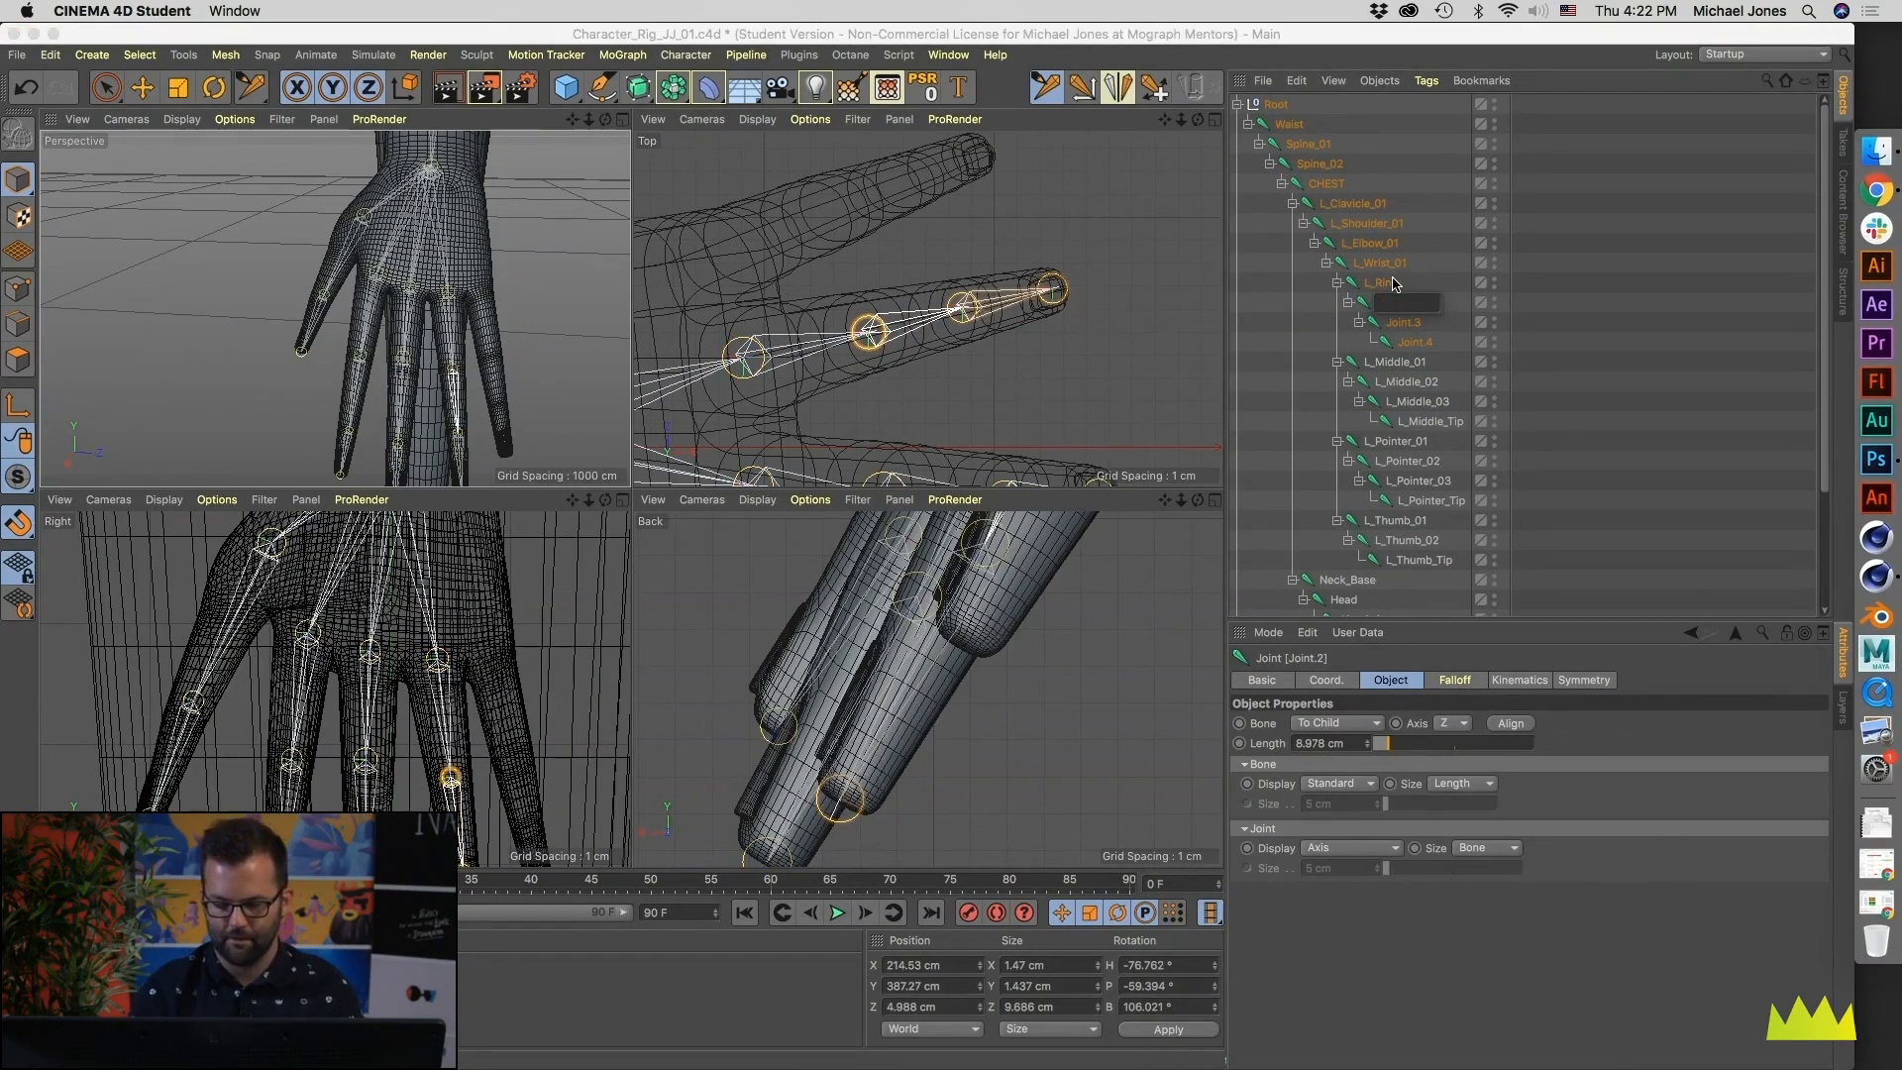
type("_Ring_02")
double_click(1394, 284)
type("_01")
key("Return")
- Rename the last two ring finger joints L_Ring_03 and L_Ring_Tip
key("Down")
key("Return")
type("L_Ring_03")
key("Return")
key("Down")
key("Return")
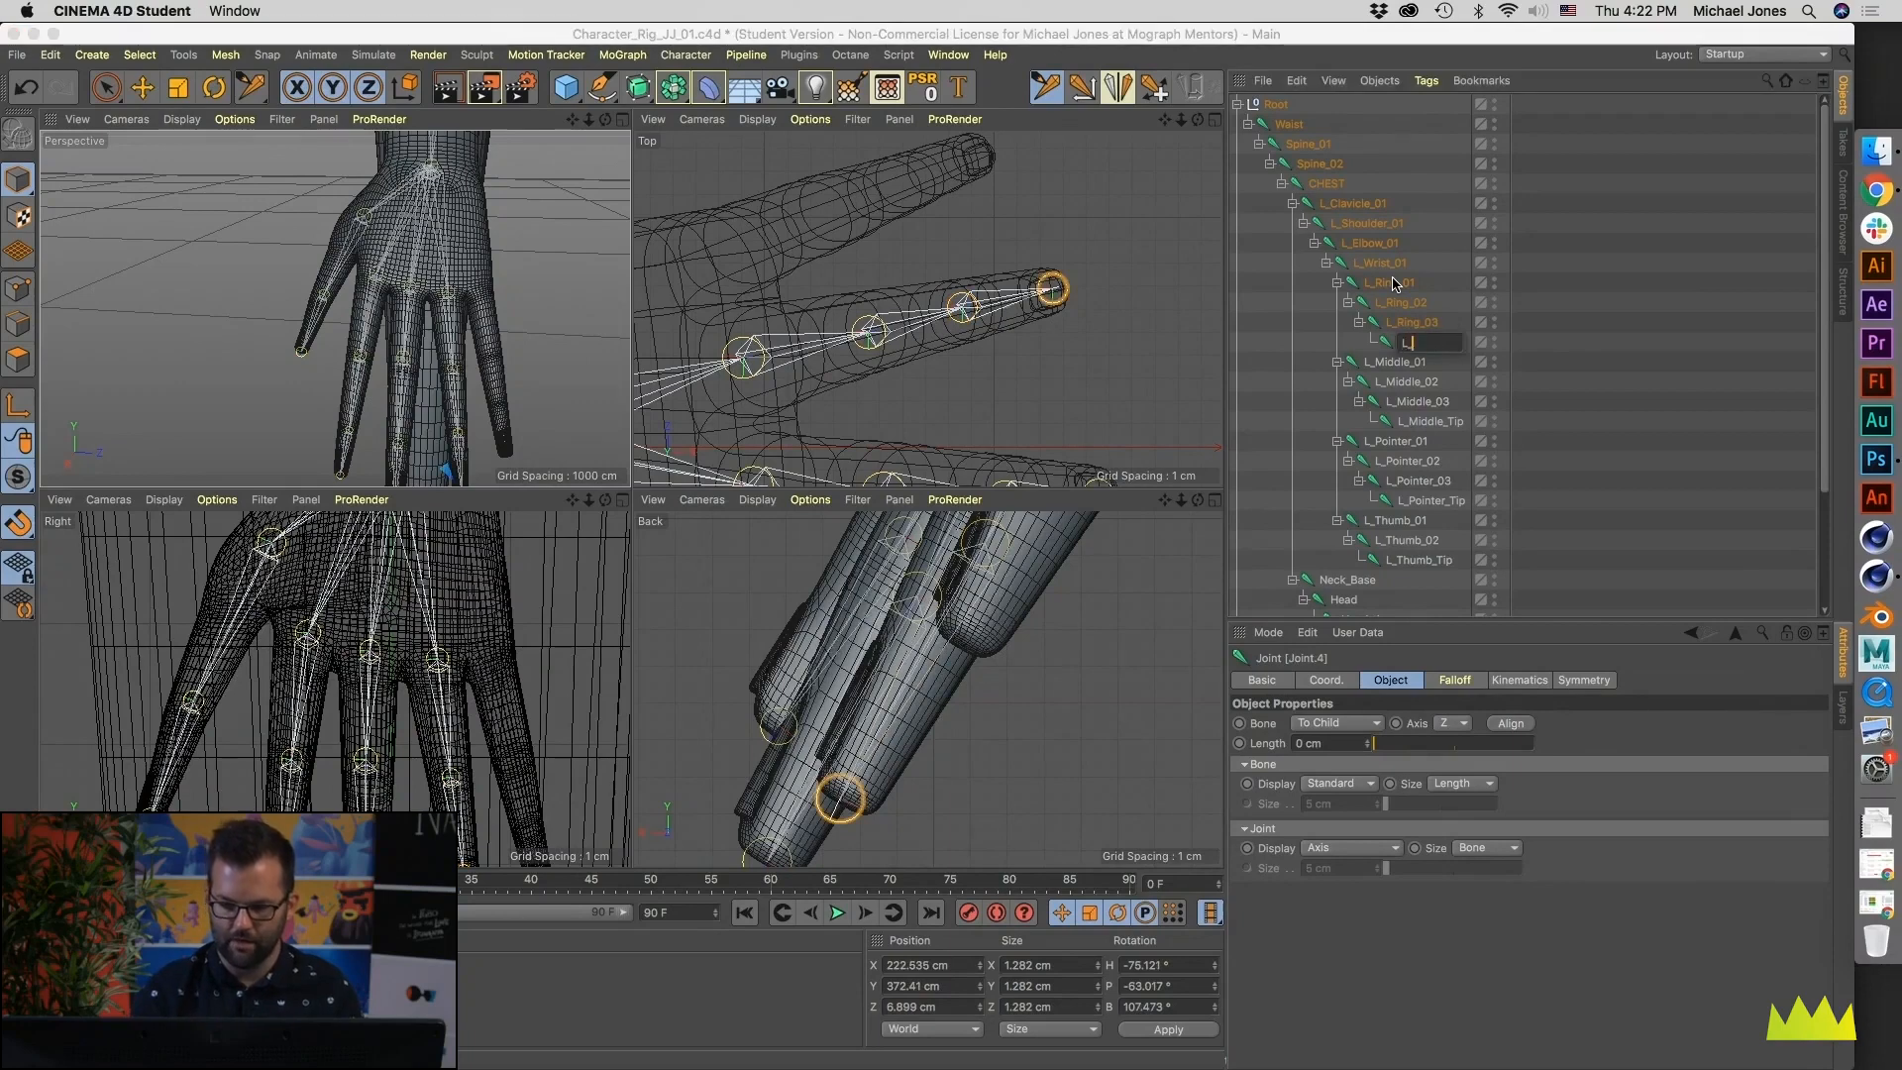
type("L_Ring_Tip")
key("Return")
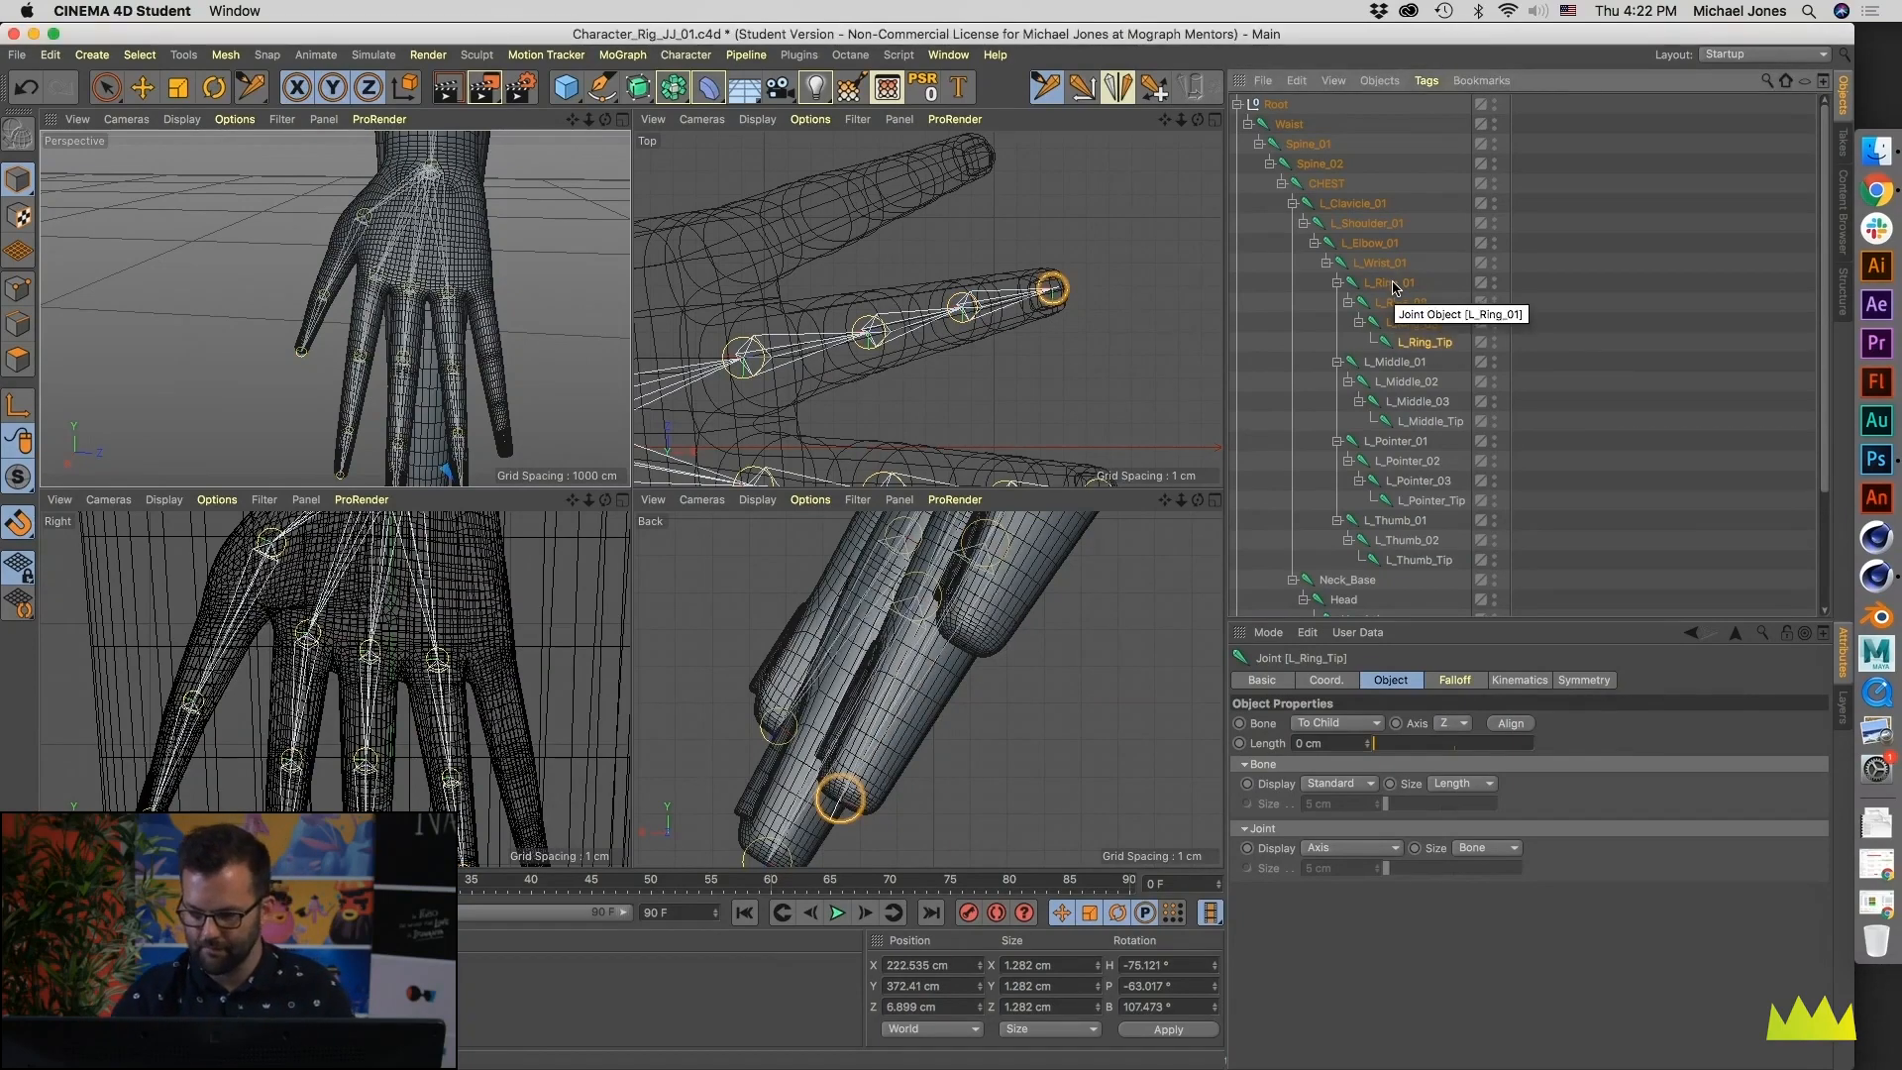
- Add four joints down the pinky finger, from knuckle to fingertip, as a chain under L_Wrist_01 in the Right view
left_click(1392, 283)
scroll(858, 355, "down", 3)
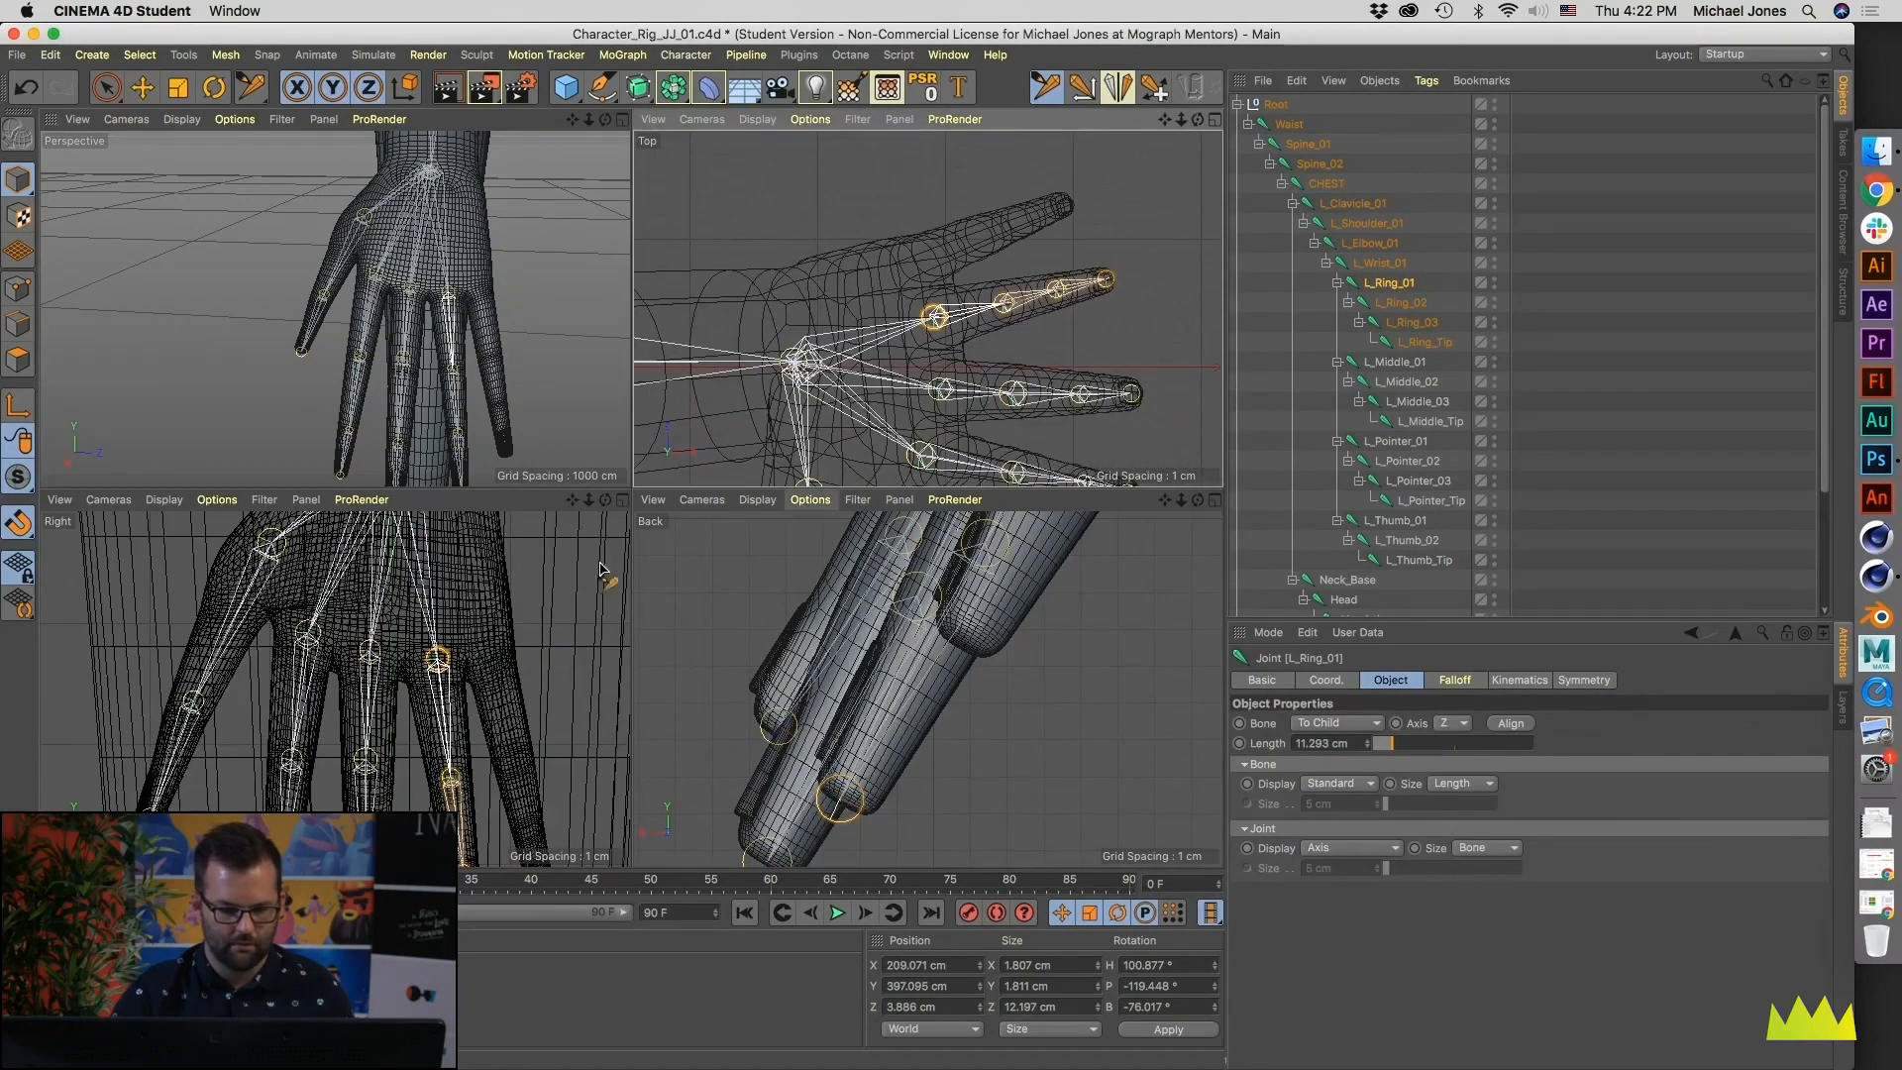
scroll(382, 647, "down", 3)
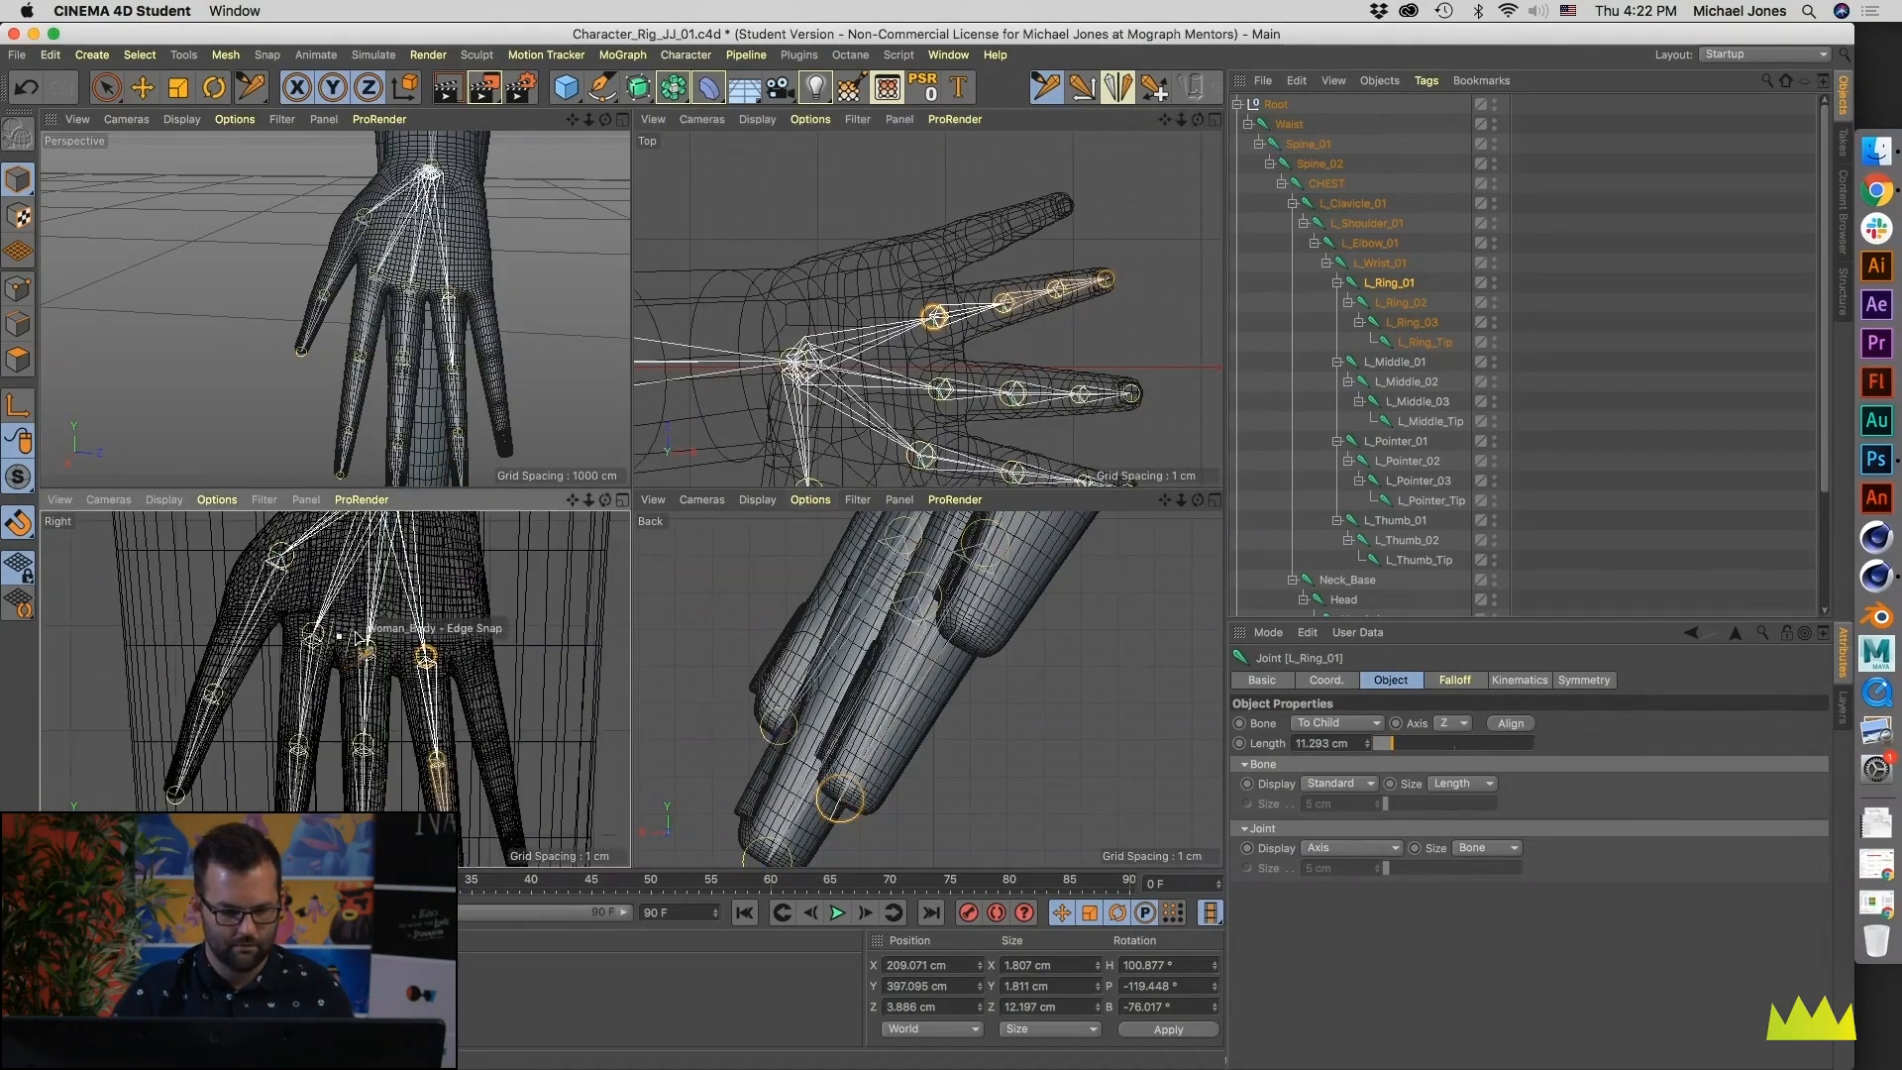
left_click(1386, 266)
middle_click_drag(394, 711, 366, 639, "alt")
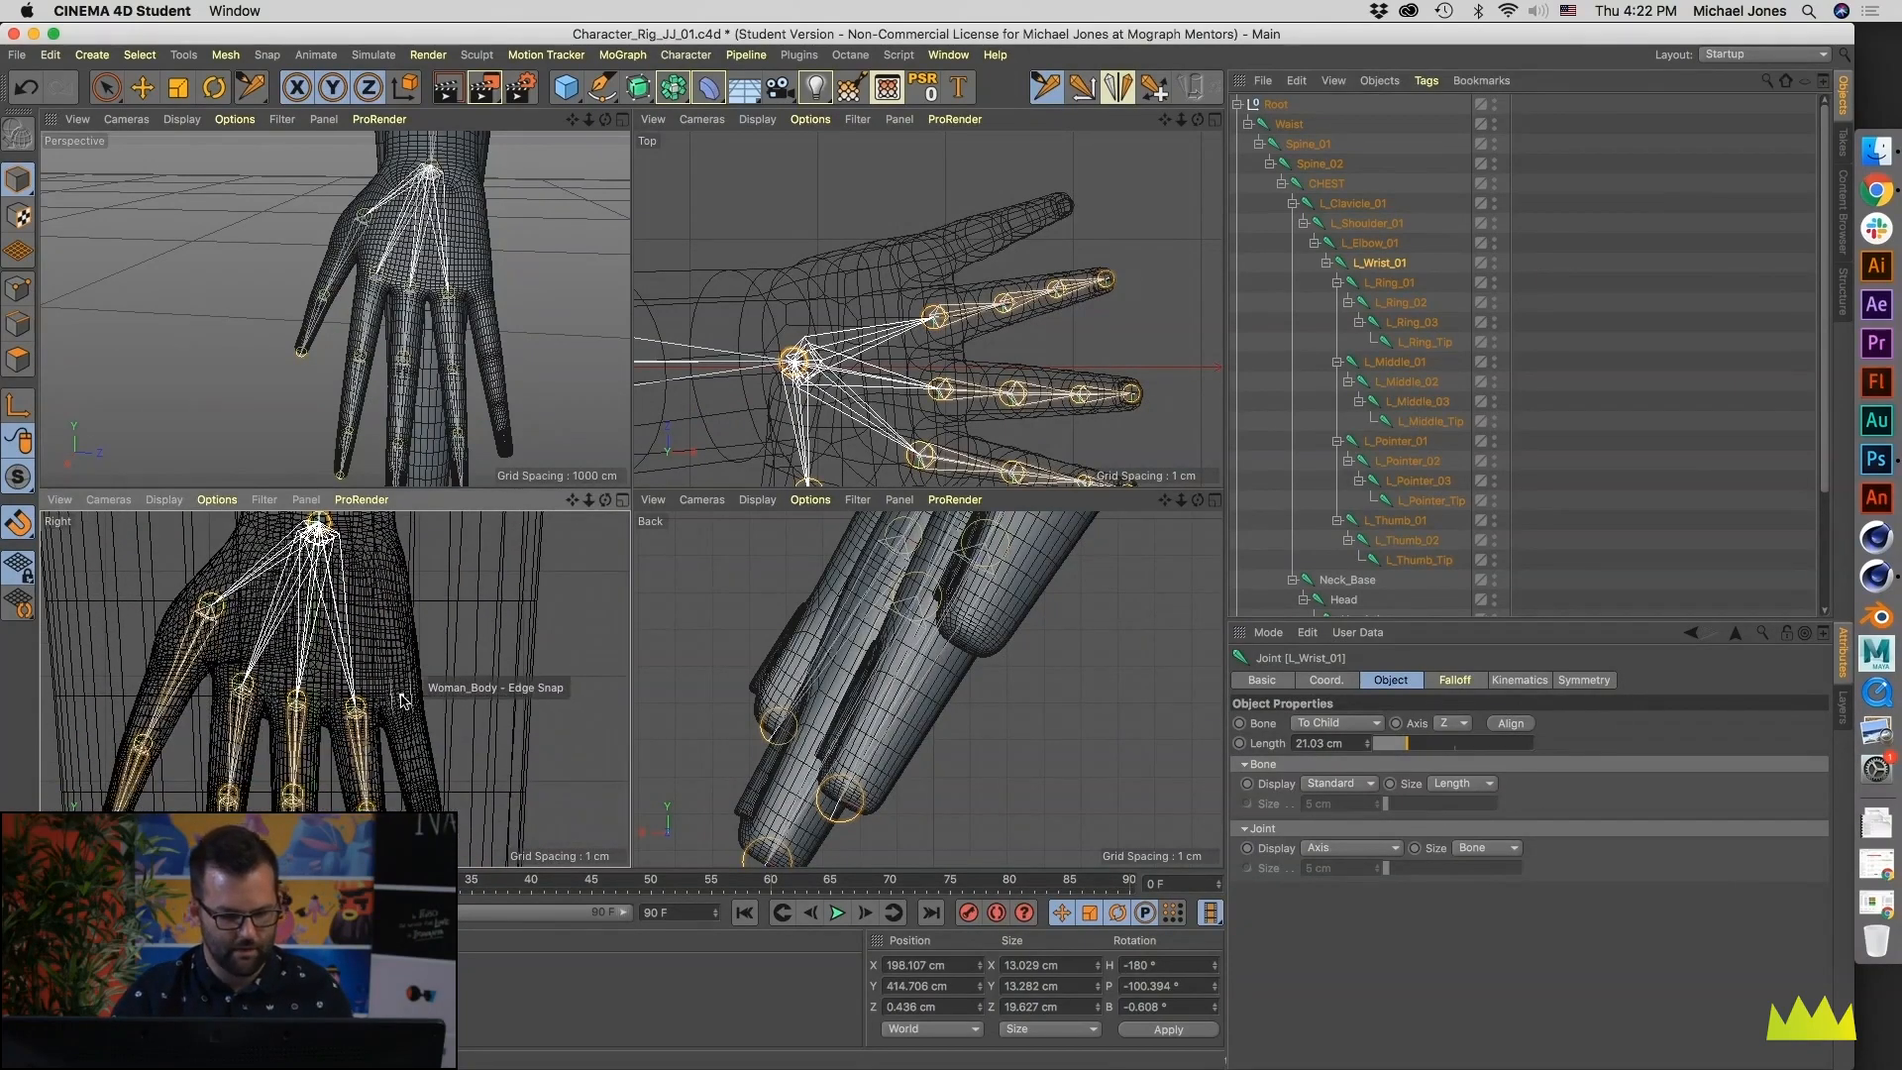
left_click(403, 703, "ctrl")
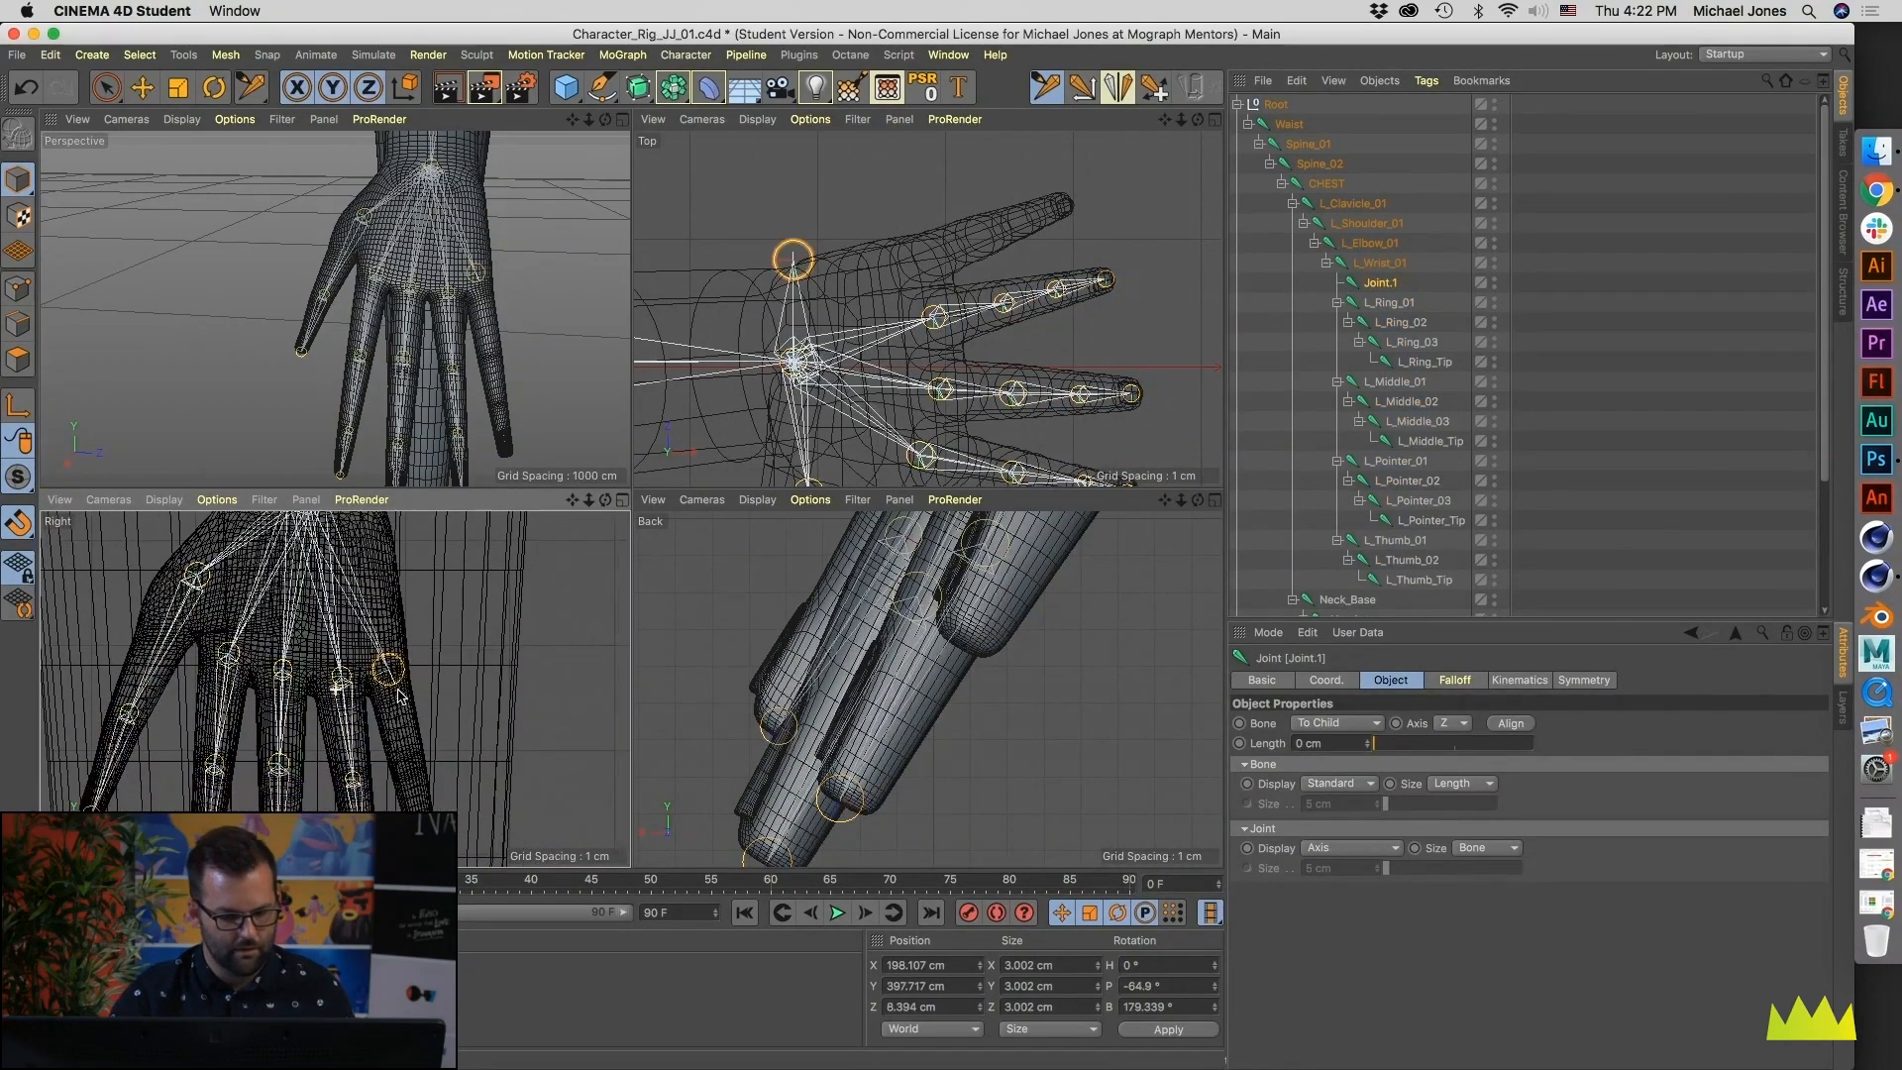
middle_click_drag(403, 703, 369, 656, "alt")
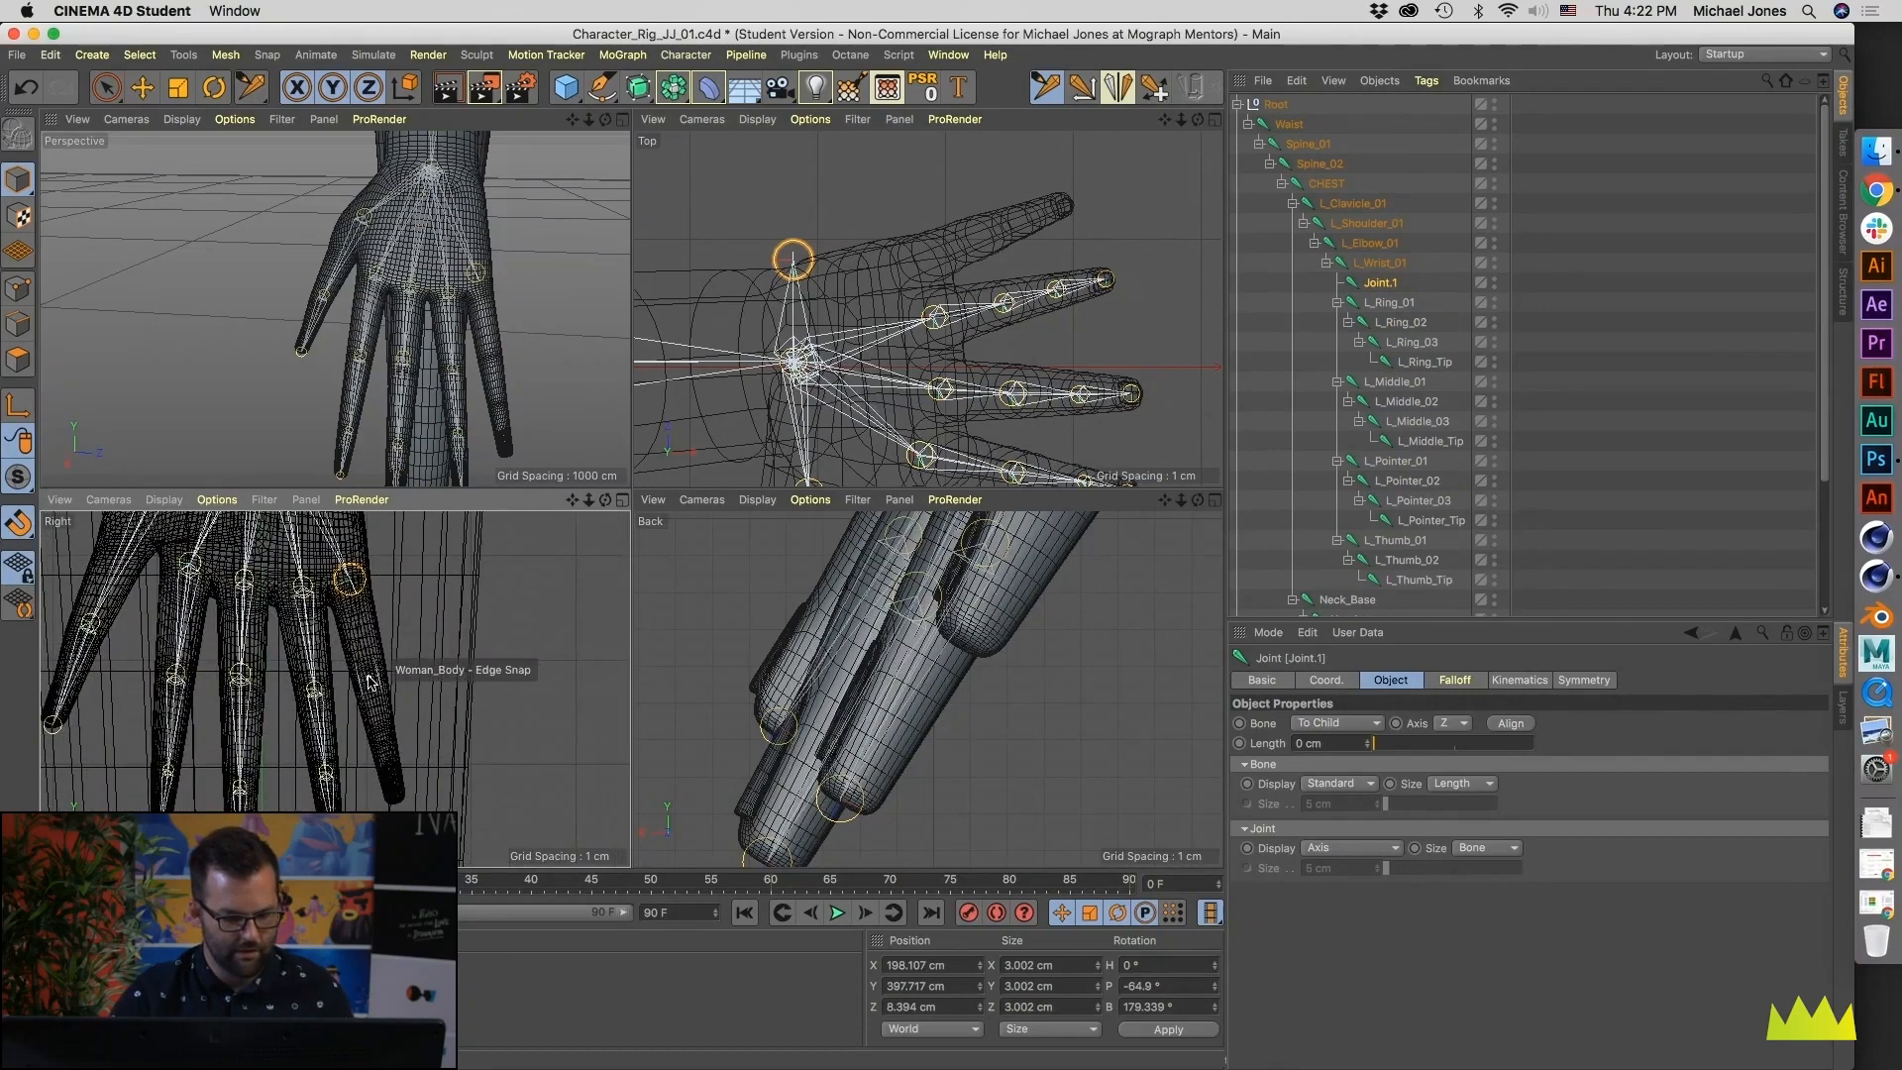
left_click(372, 682, "ctrl")
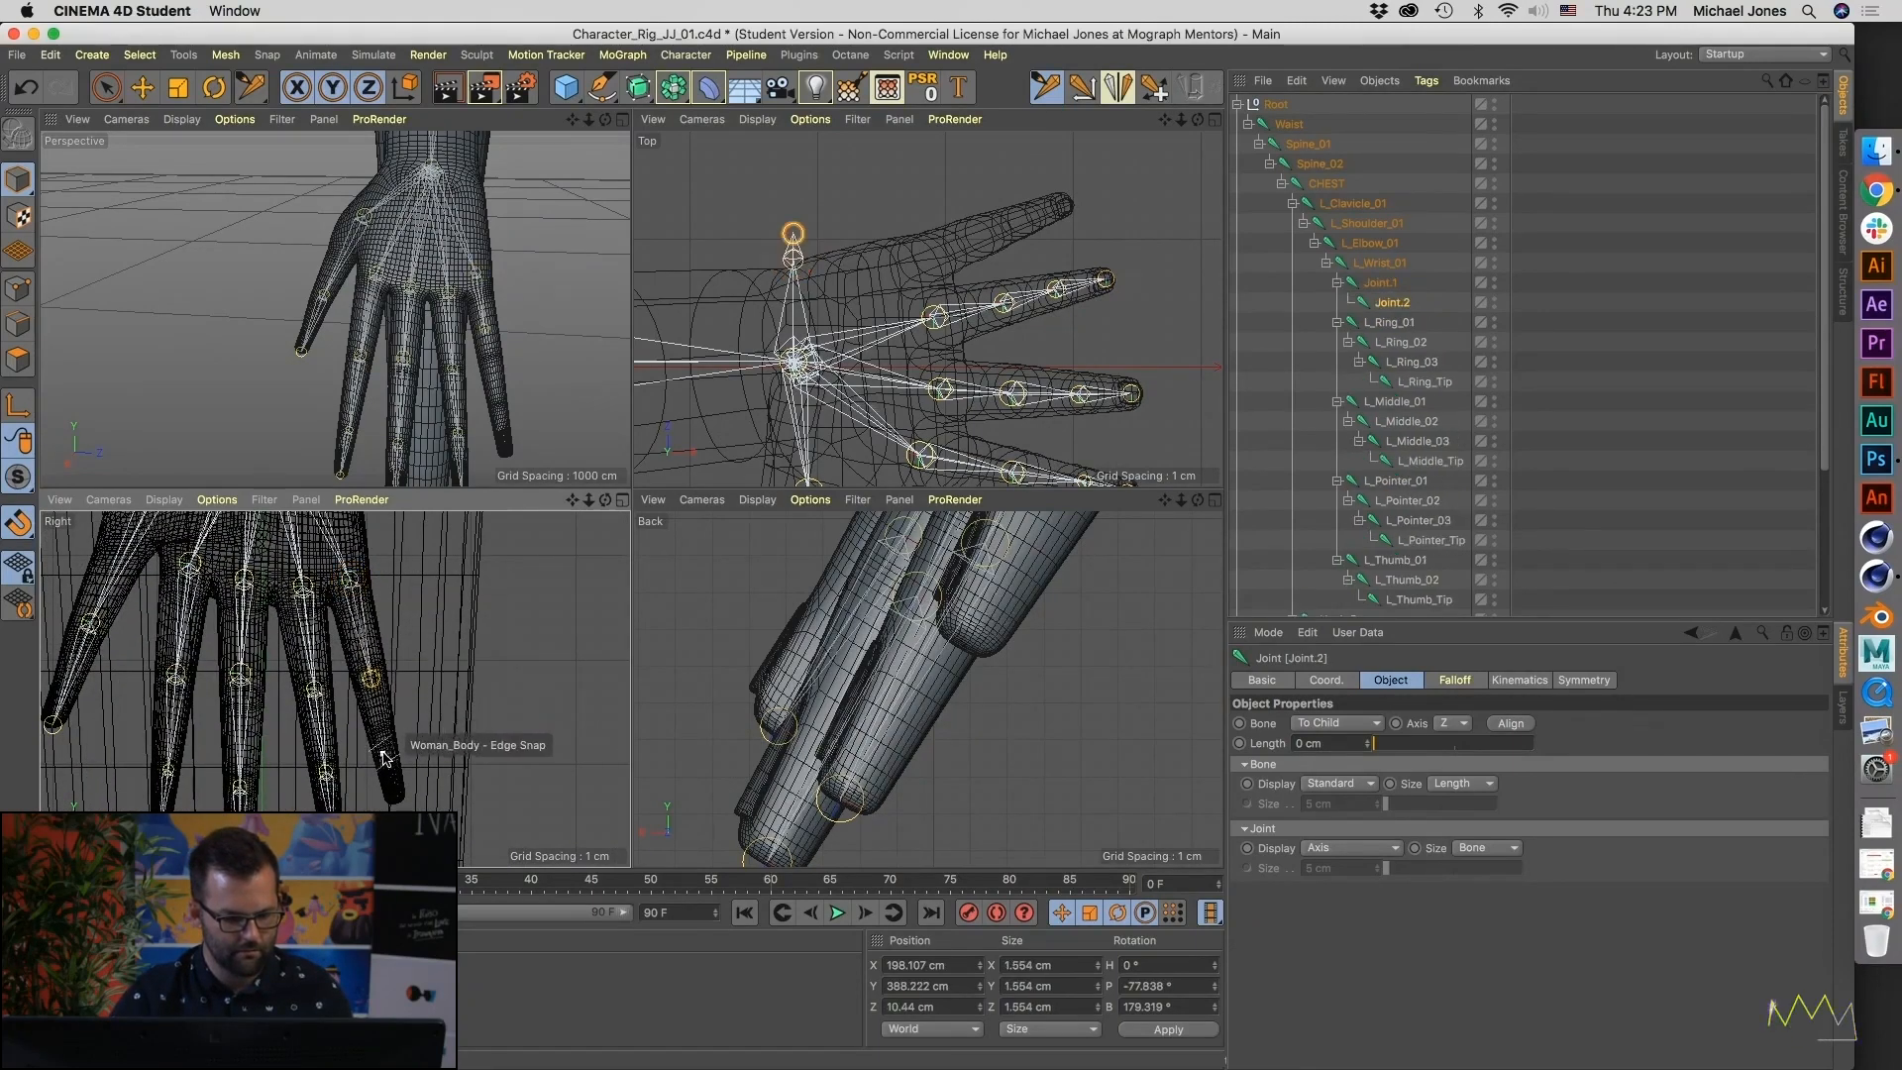
scroll(385, 758, "up", 3)
left_click(383, 731, "ctrl")
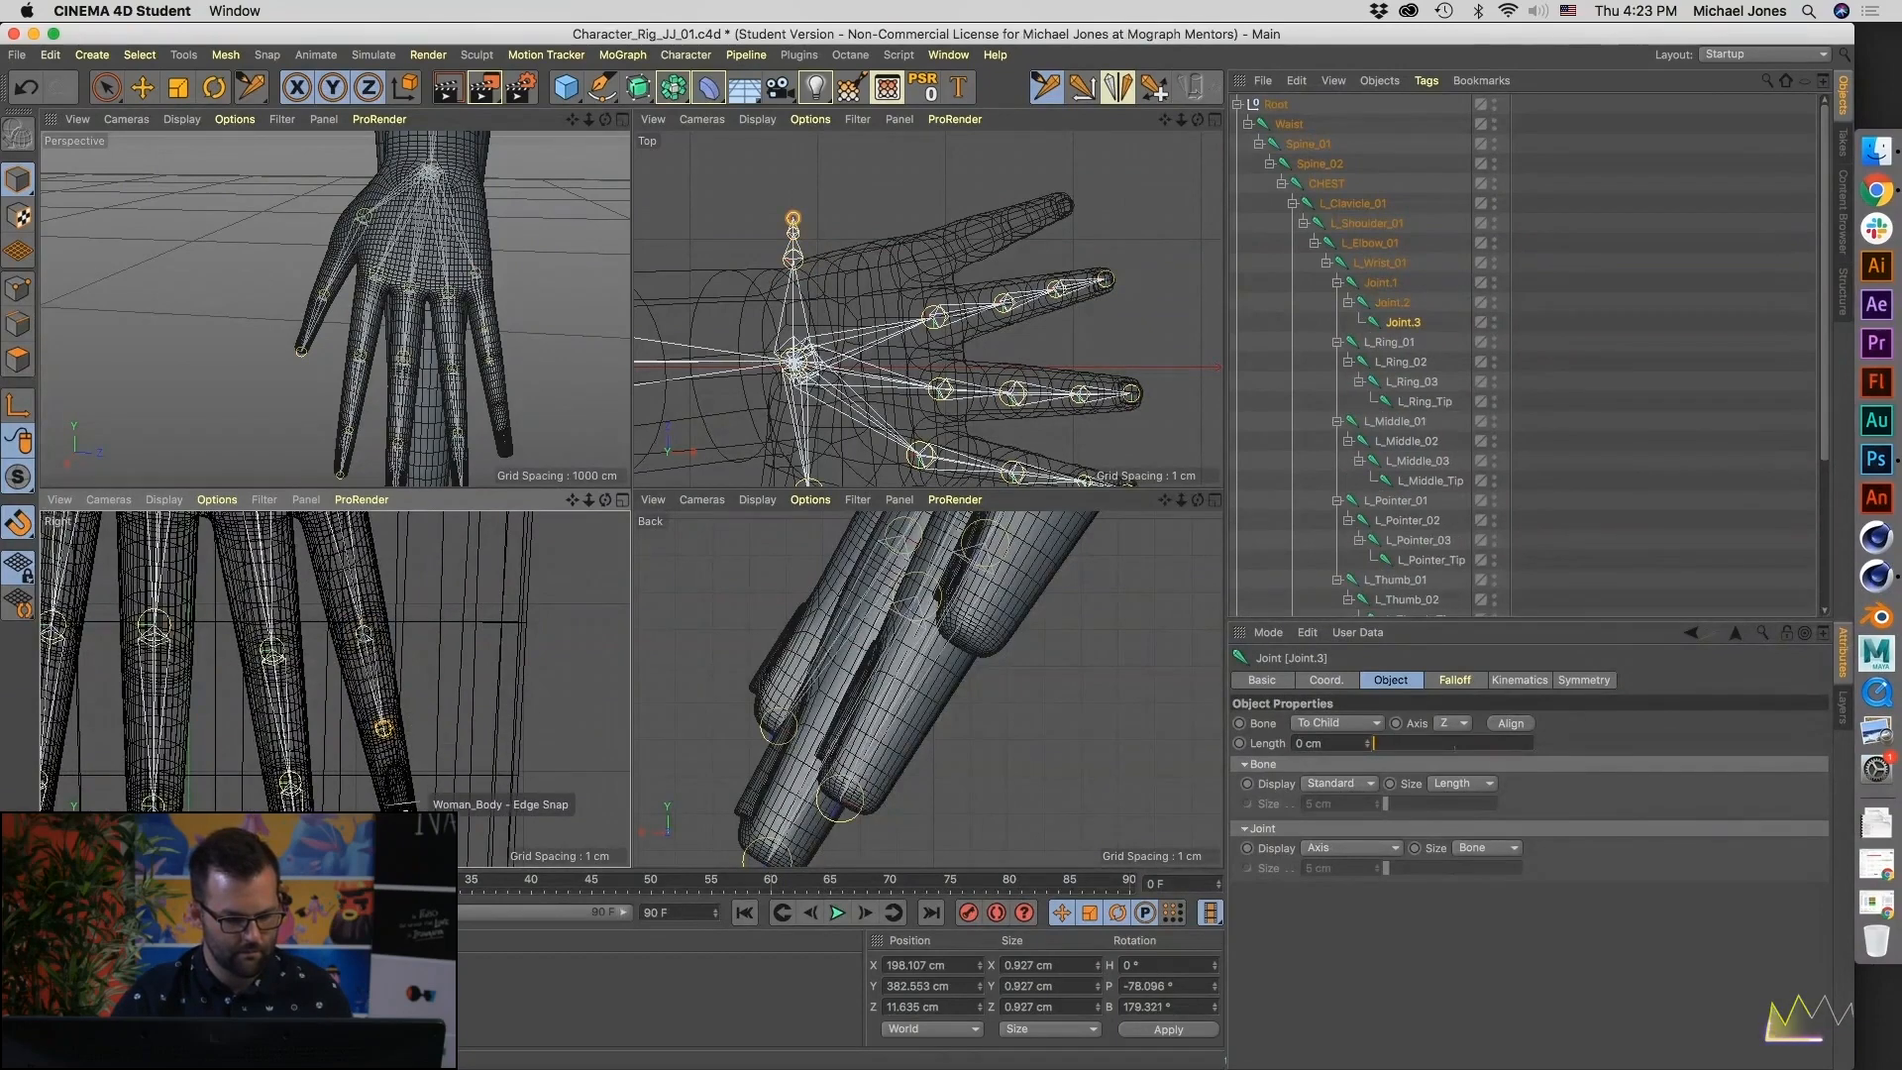
left_click(424, 807, "ctrl")
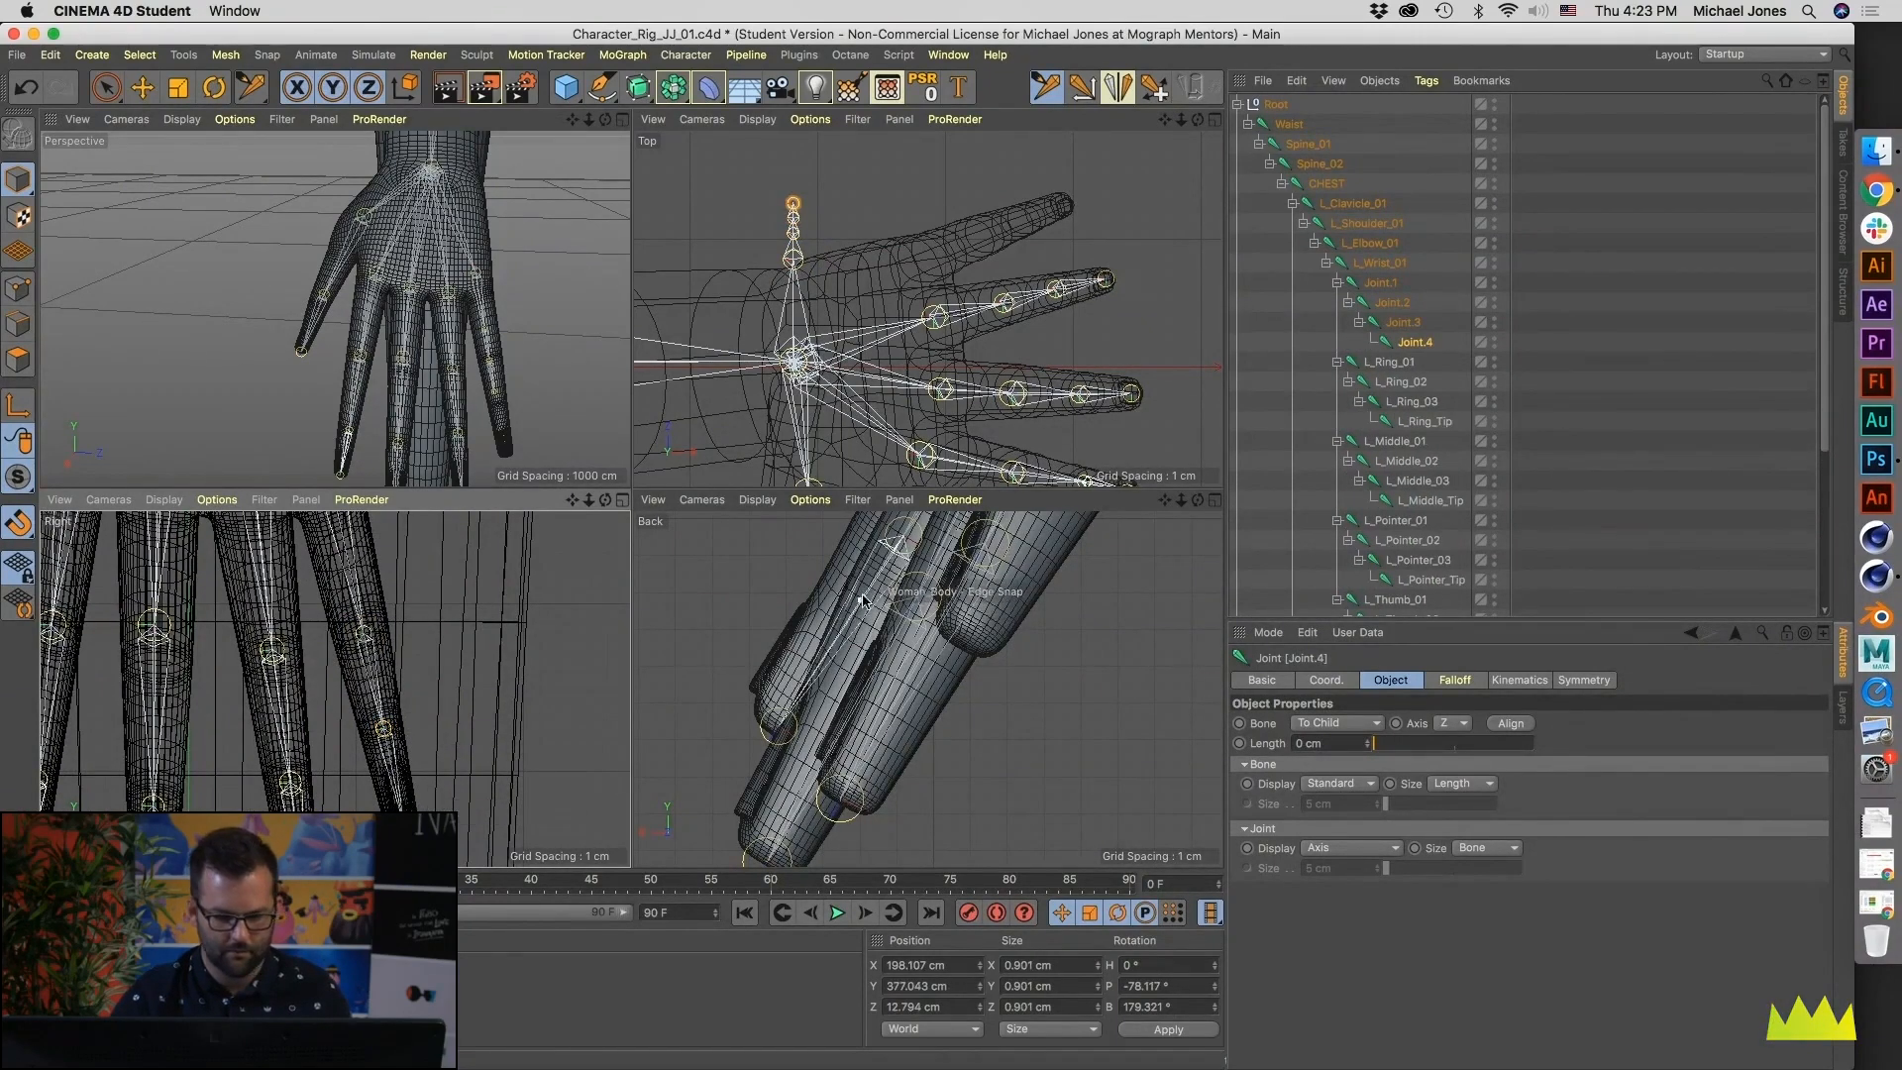
- Enlarge the Back viewport and move the pinky's knuckle joint from the wrist line into the finger mesh
scroll(953, 814, "down", 1)
middle_click_drag(953, 815, 847, 608, "alt")
left_click_drag(913, 489, 895, 377)
middle_click_drag(938, 535, 857, 652, "alt")
right_click_drag(857, 652, 790, 679, "alt")
middle_click_drag(893, 586, 798, 781, "alt")
middle_click_drag(1012, 499, 1020, 558, "alt")
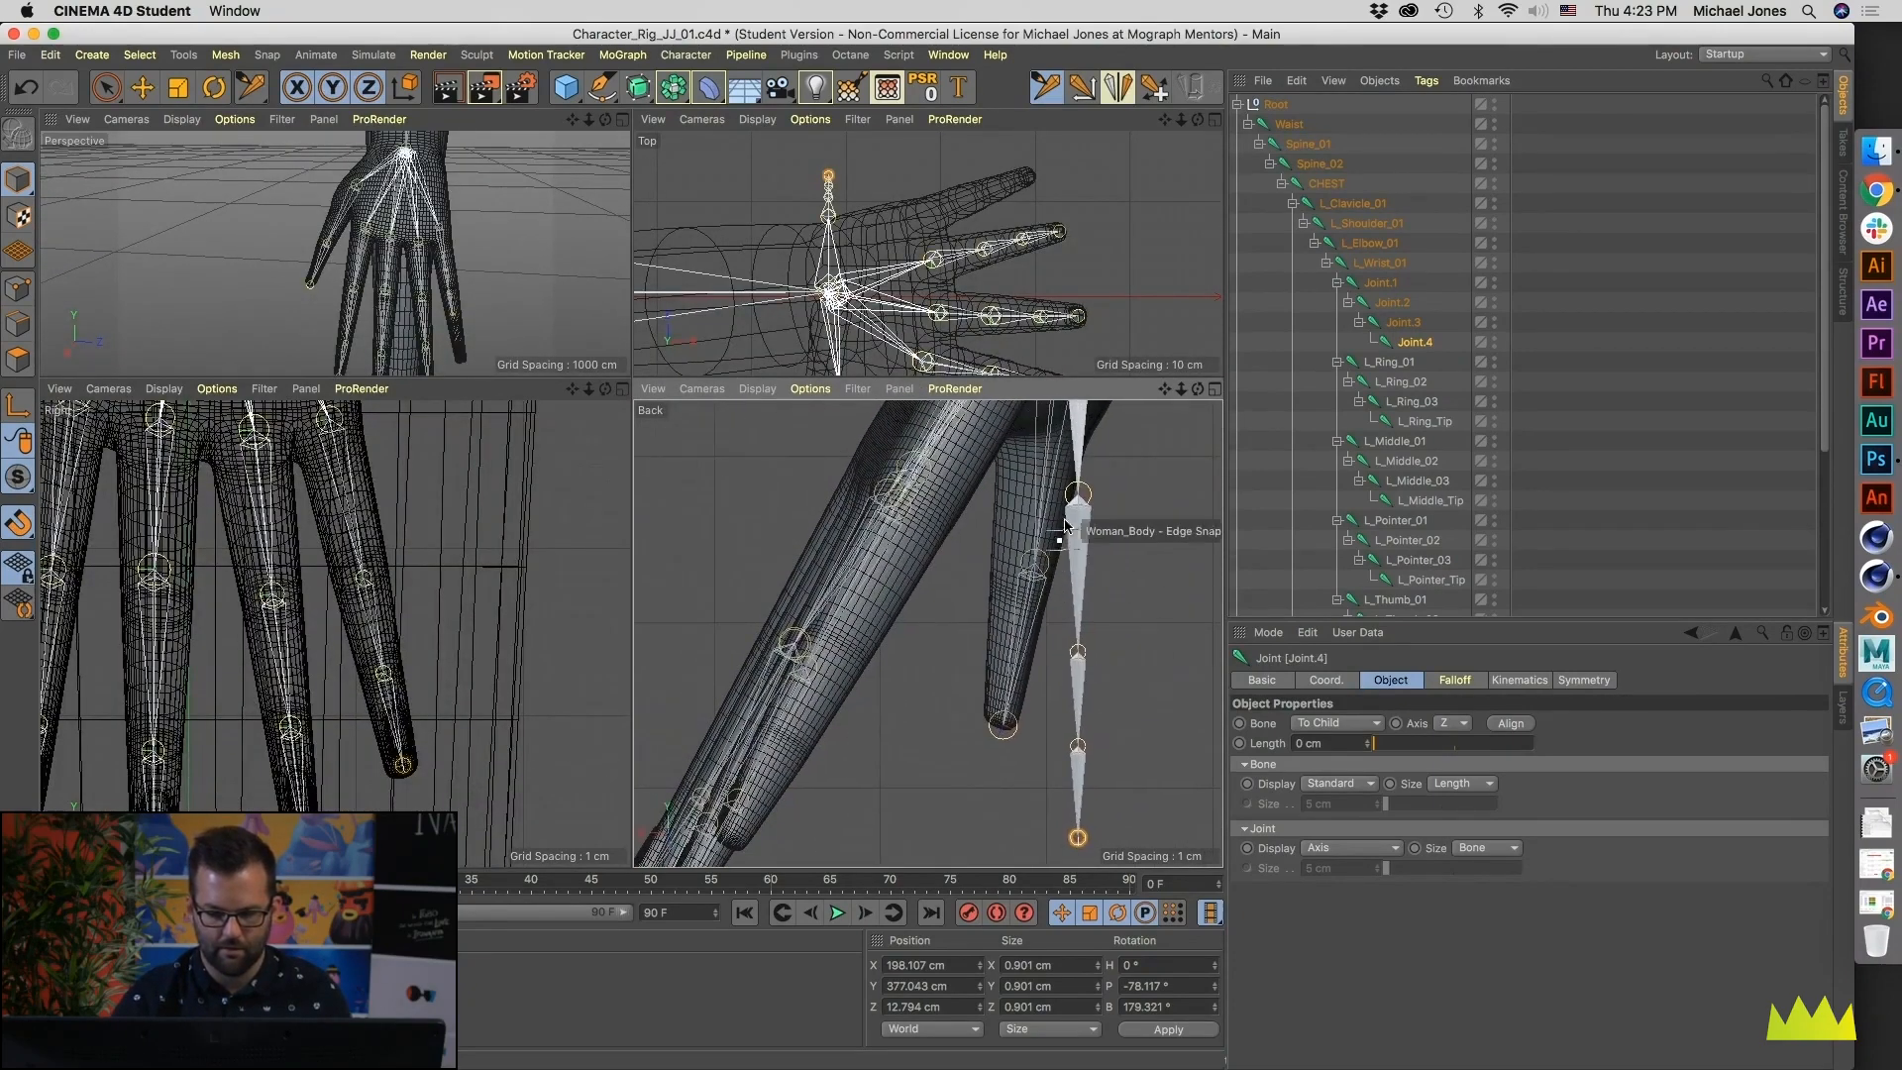
left_click_drag(1077, 497, 910, 507)
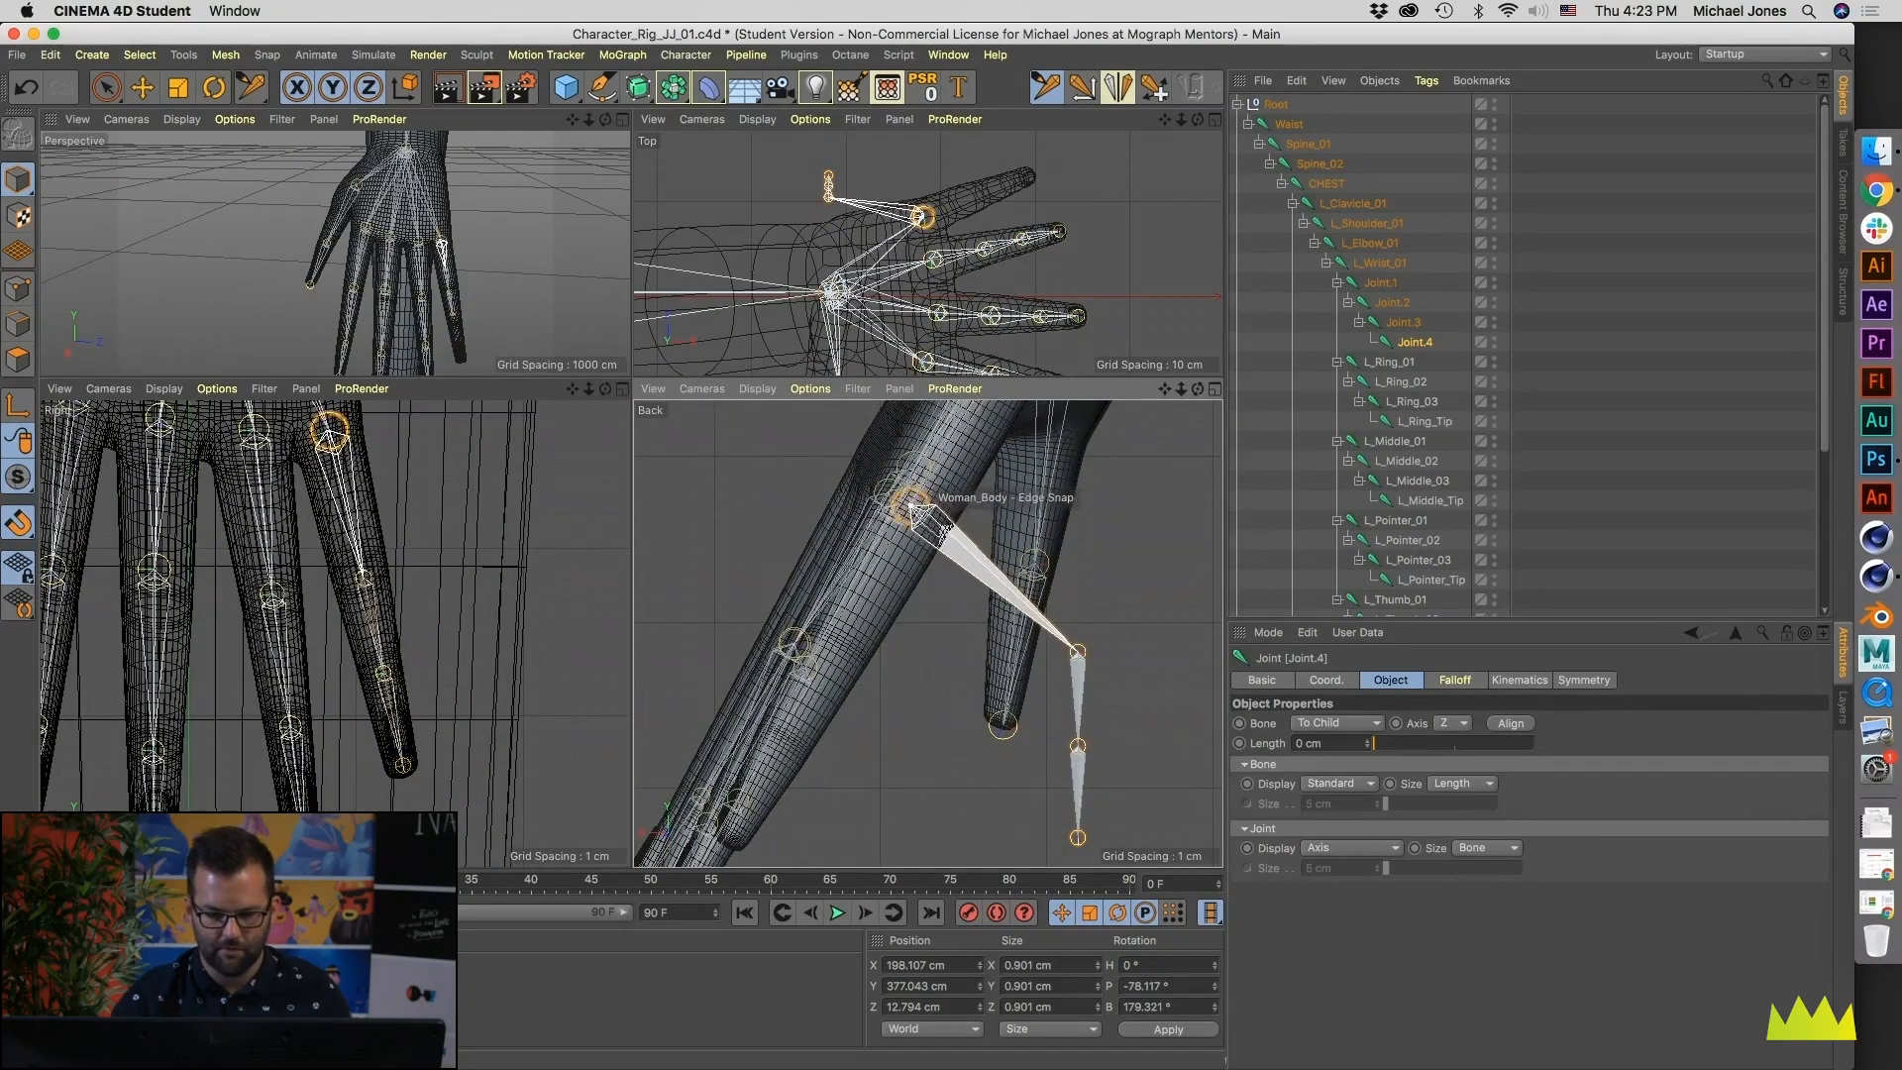
- Move the remaining three pinky joints into the finger mesh in the Back view, ending at the fingertip
middle_click_drag(1086, 498, 1057, 654, "alt")
right_click_drag(1057, 653, 1062, 758, "alt")
middle_click_drag(1062, 758, 1070, 642, "alt")
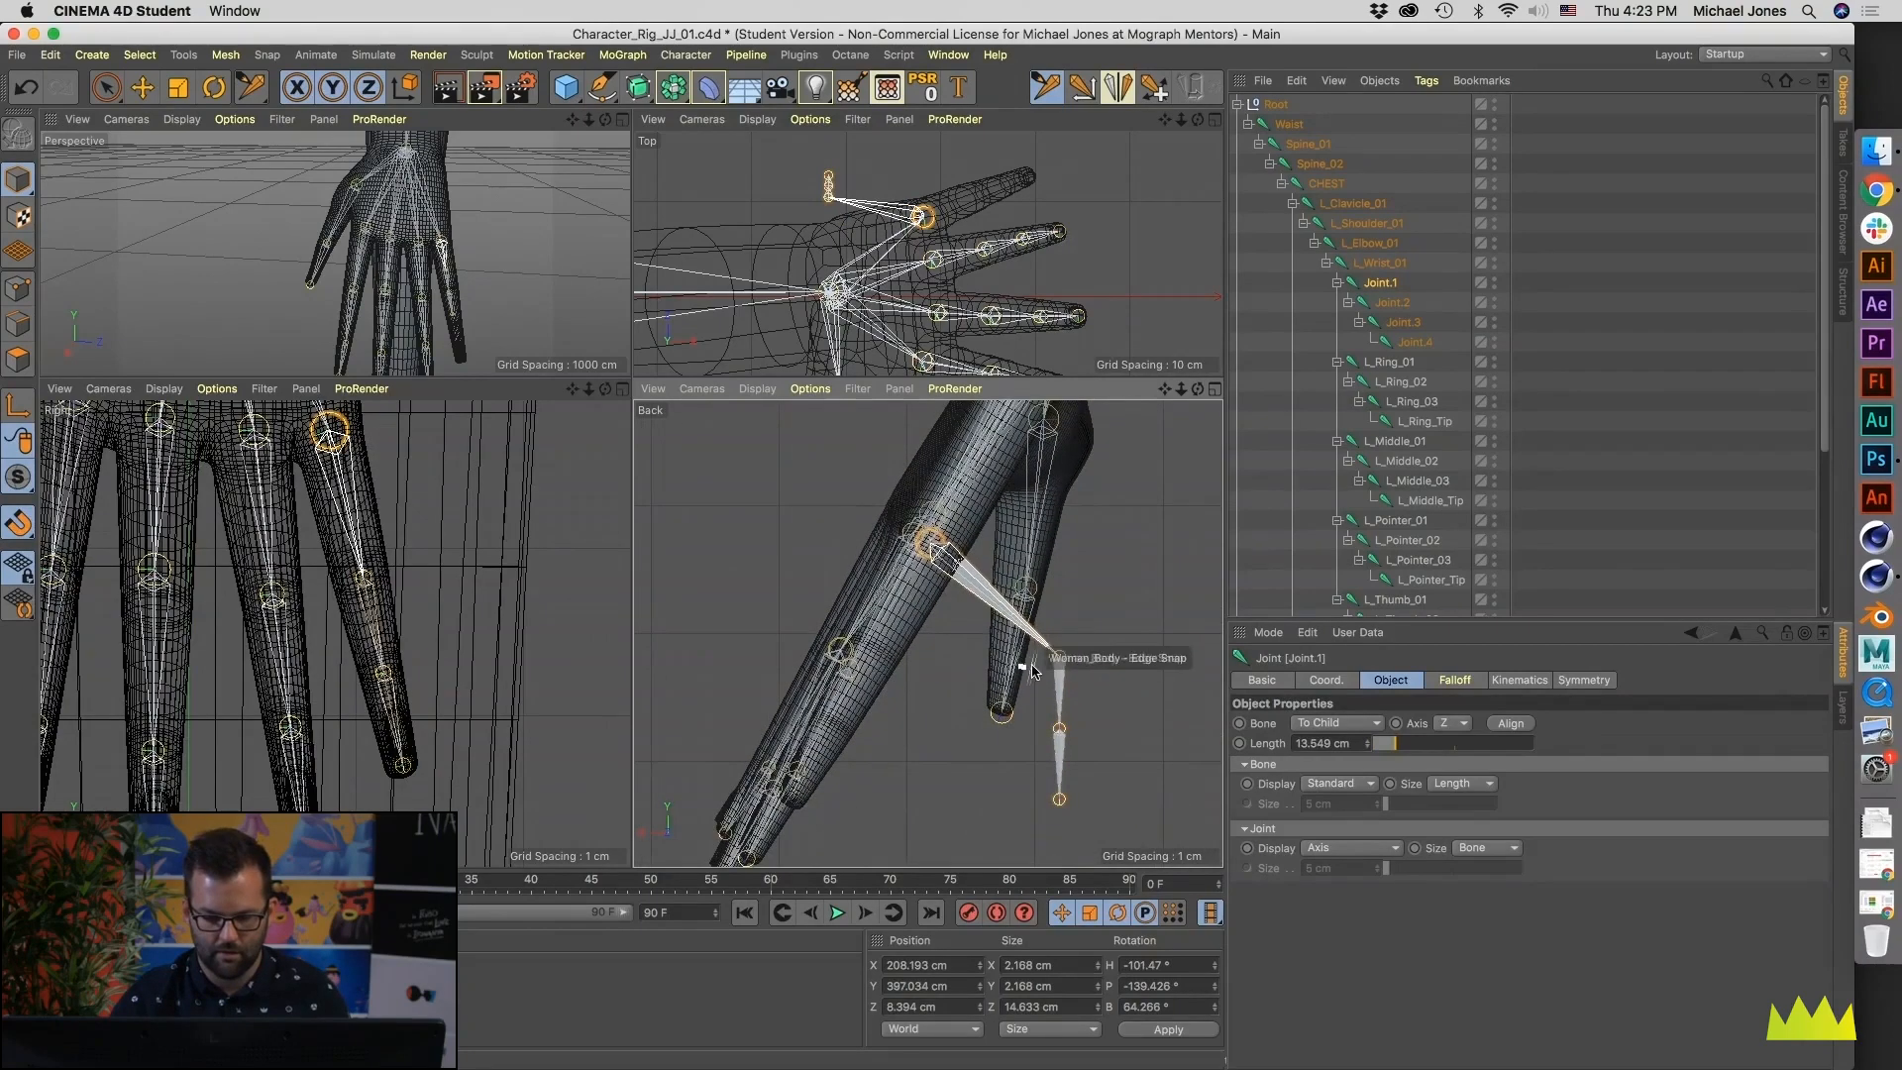
left_click_drag(1059, 659, 874, 652)
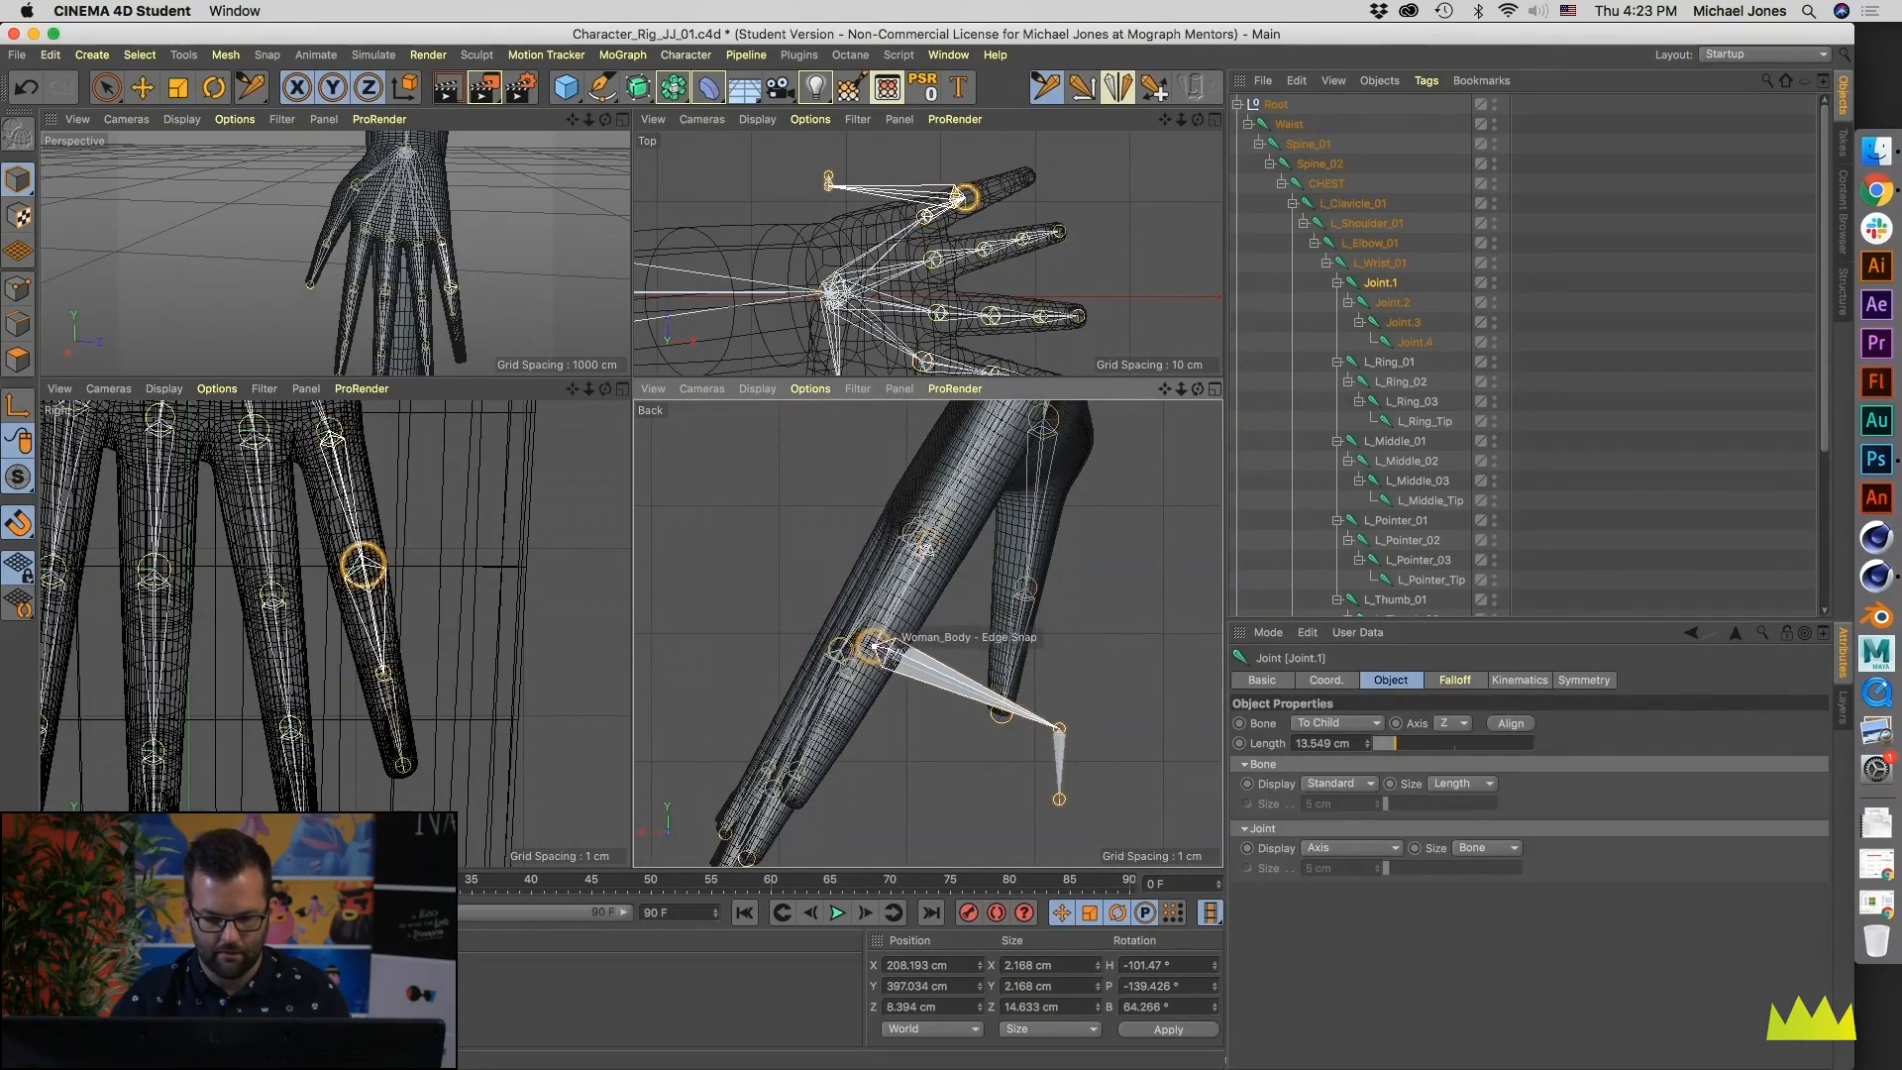
left_click_drag(1059, 729, 834, 724)
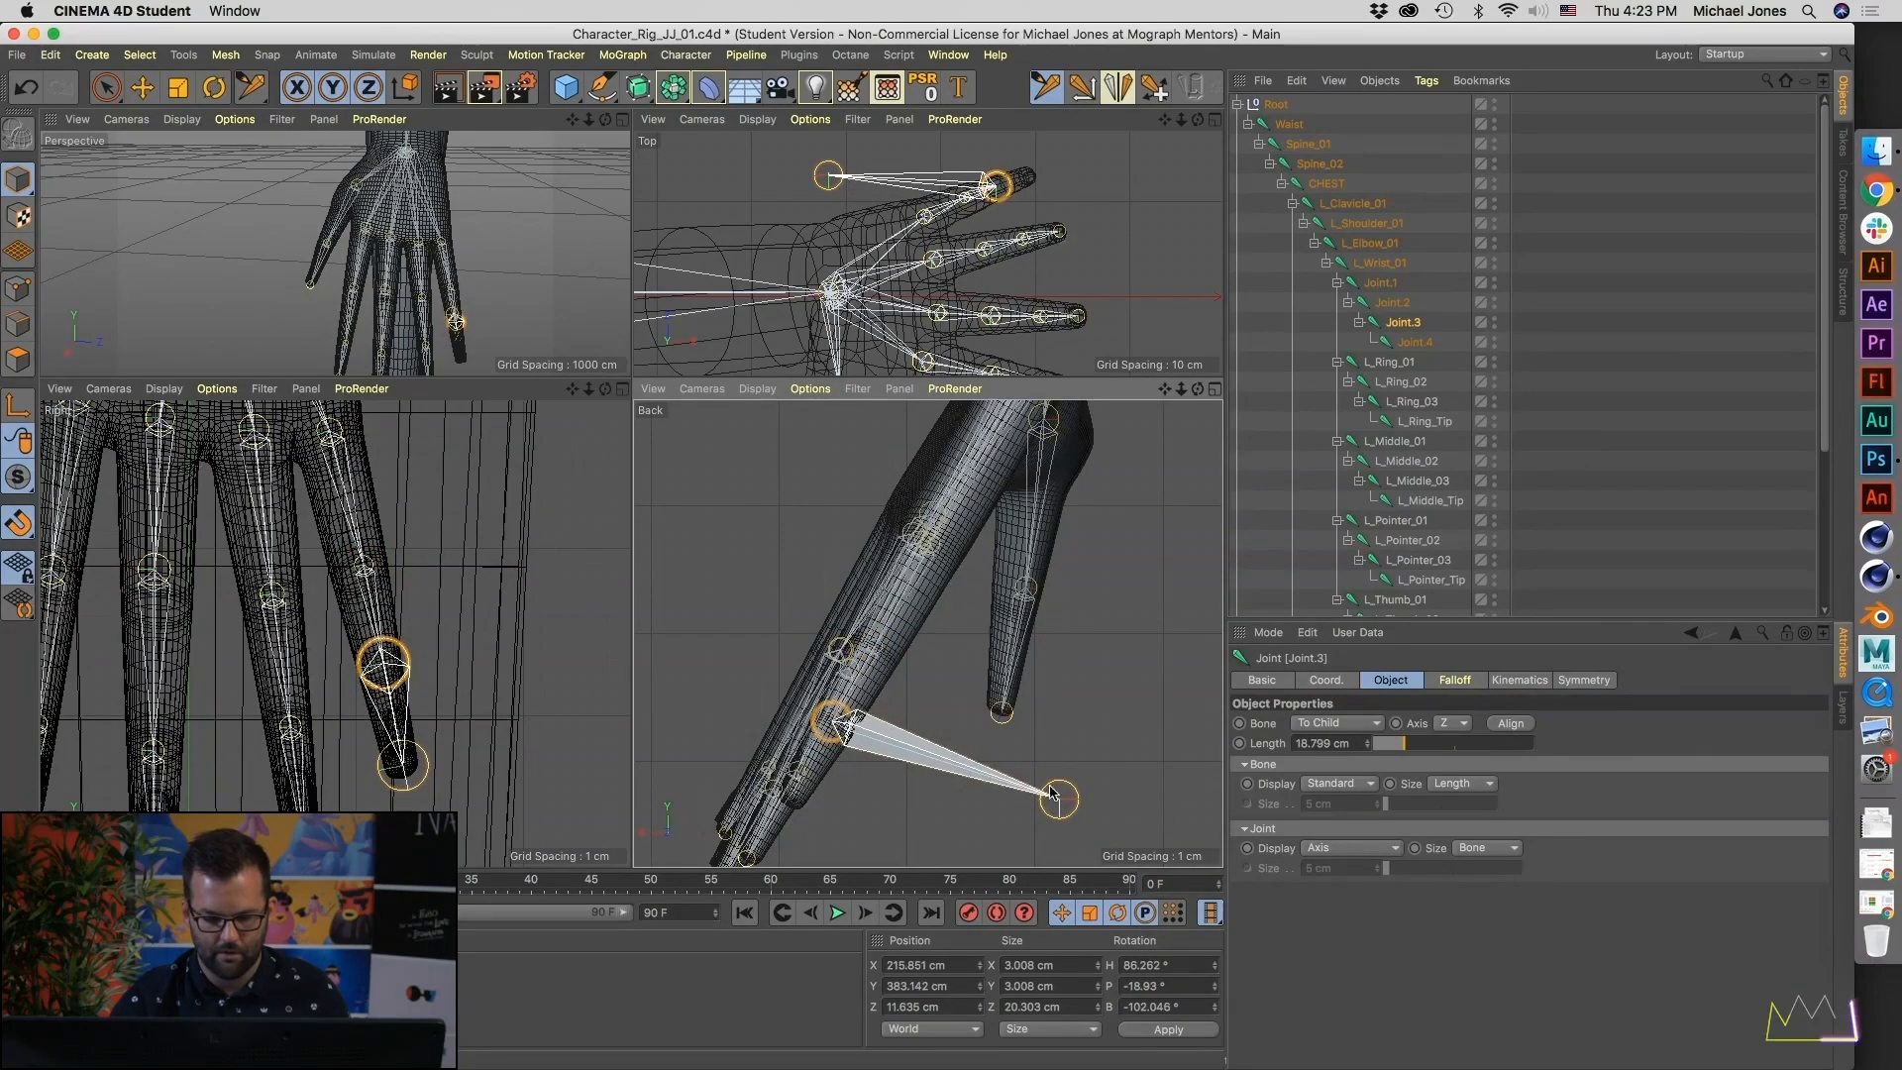
left_click_drag(1076, 798, 799, 797)
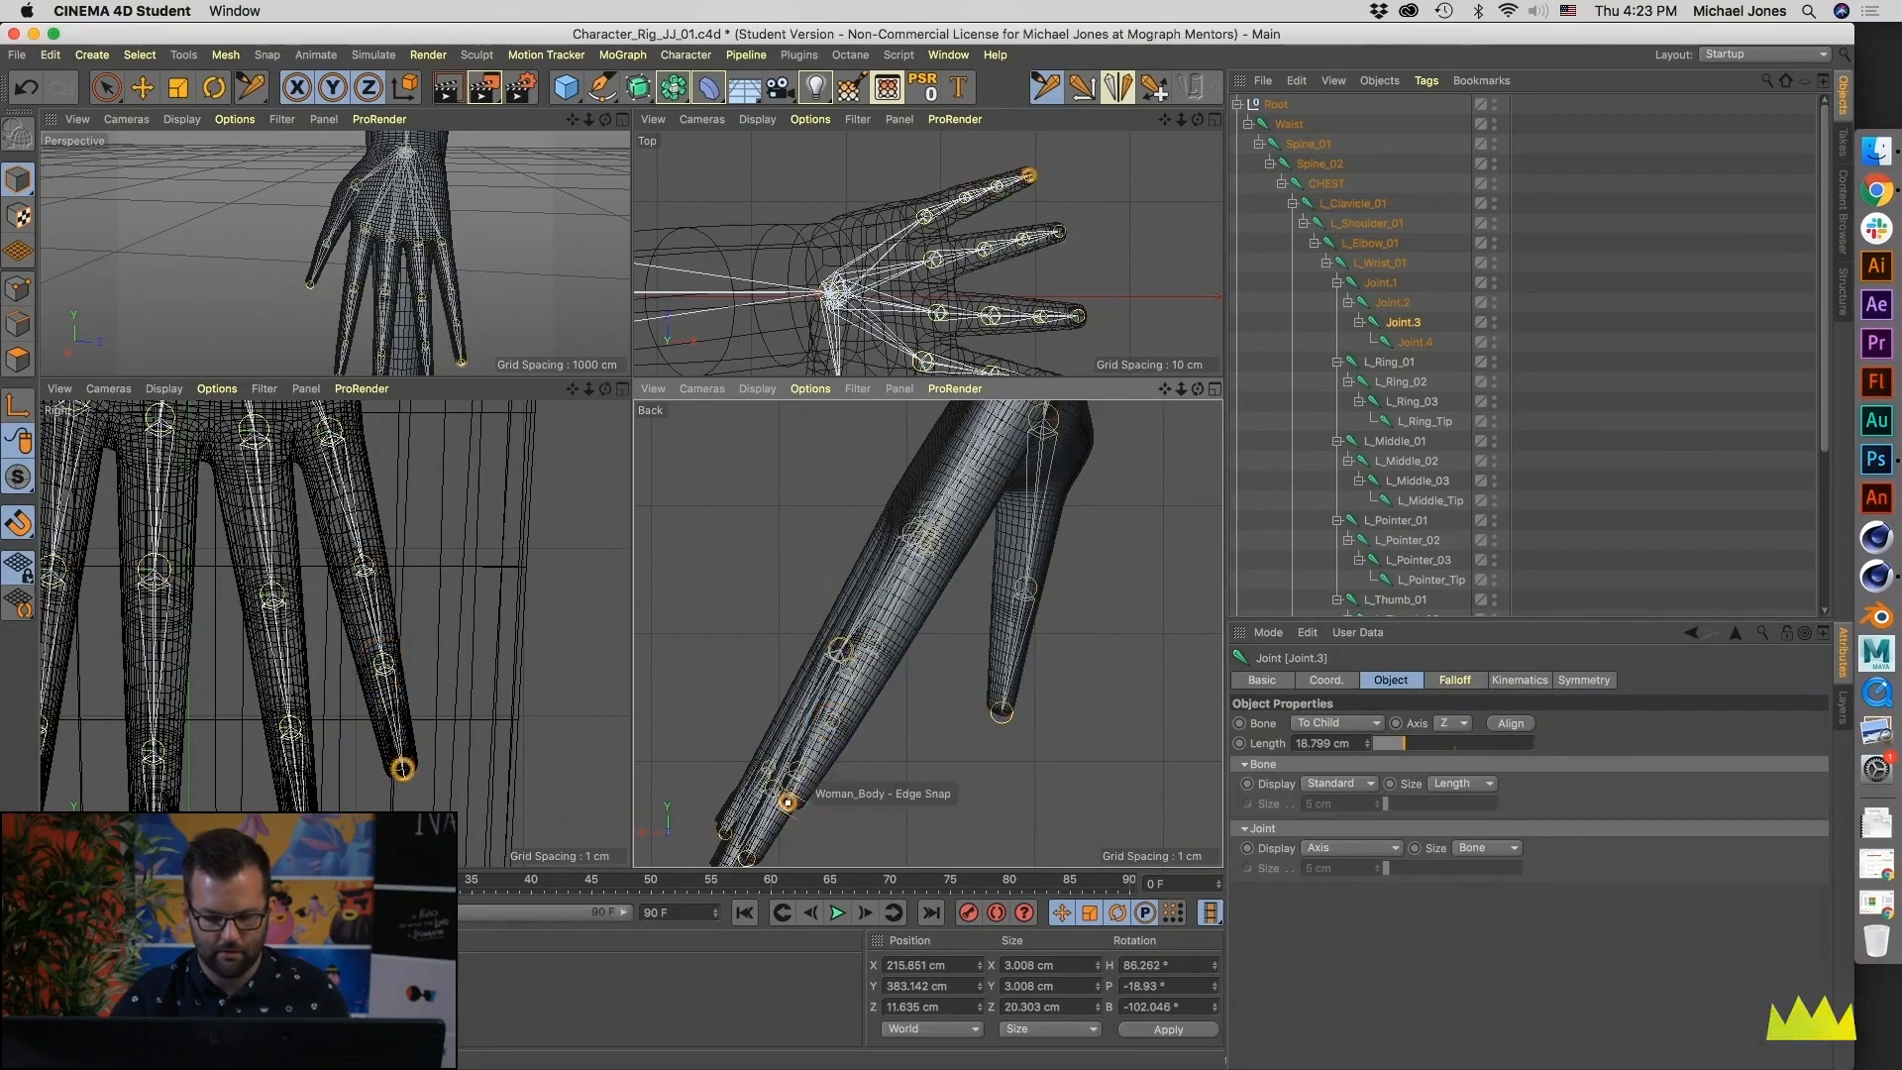
- Center the third pinky joint inside the finger mesh in the Top view
middle_click_drag(923, 625, 941, 664, "alt")
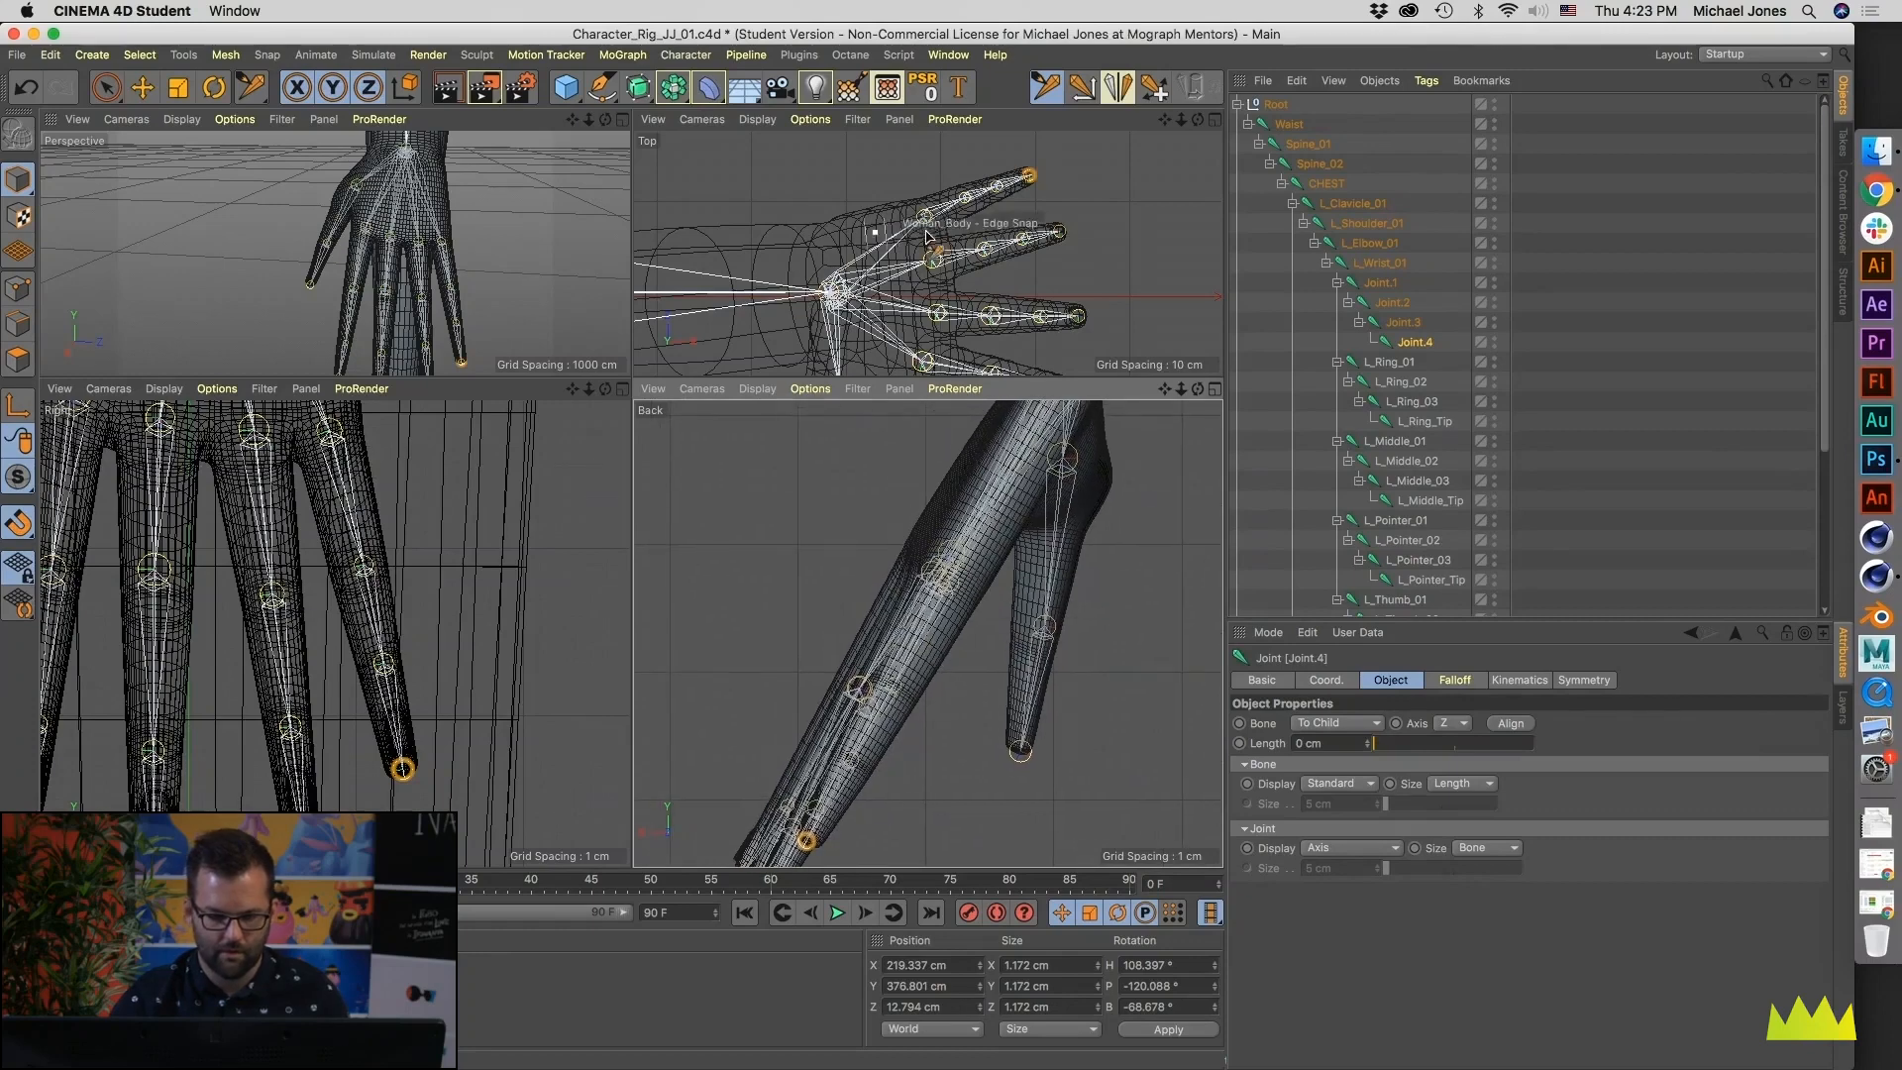
scroll(876, 235, "up", 6)
left_click_drag(963, 256, 1046, 231)
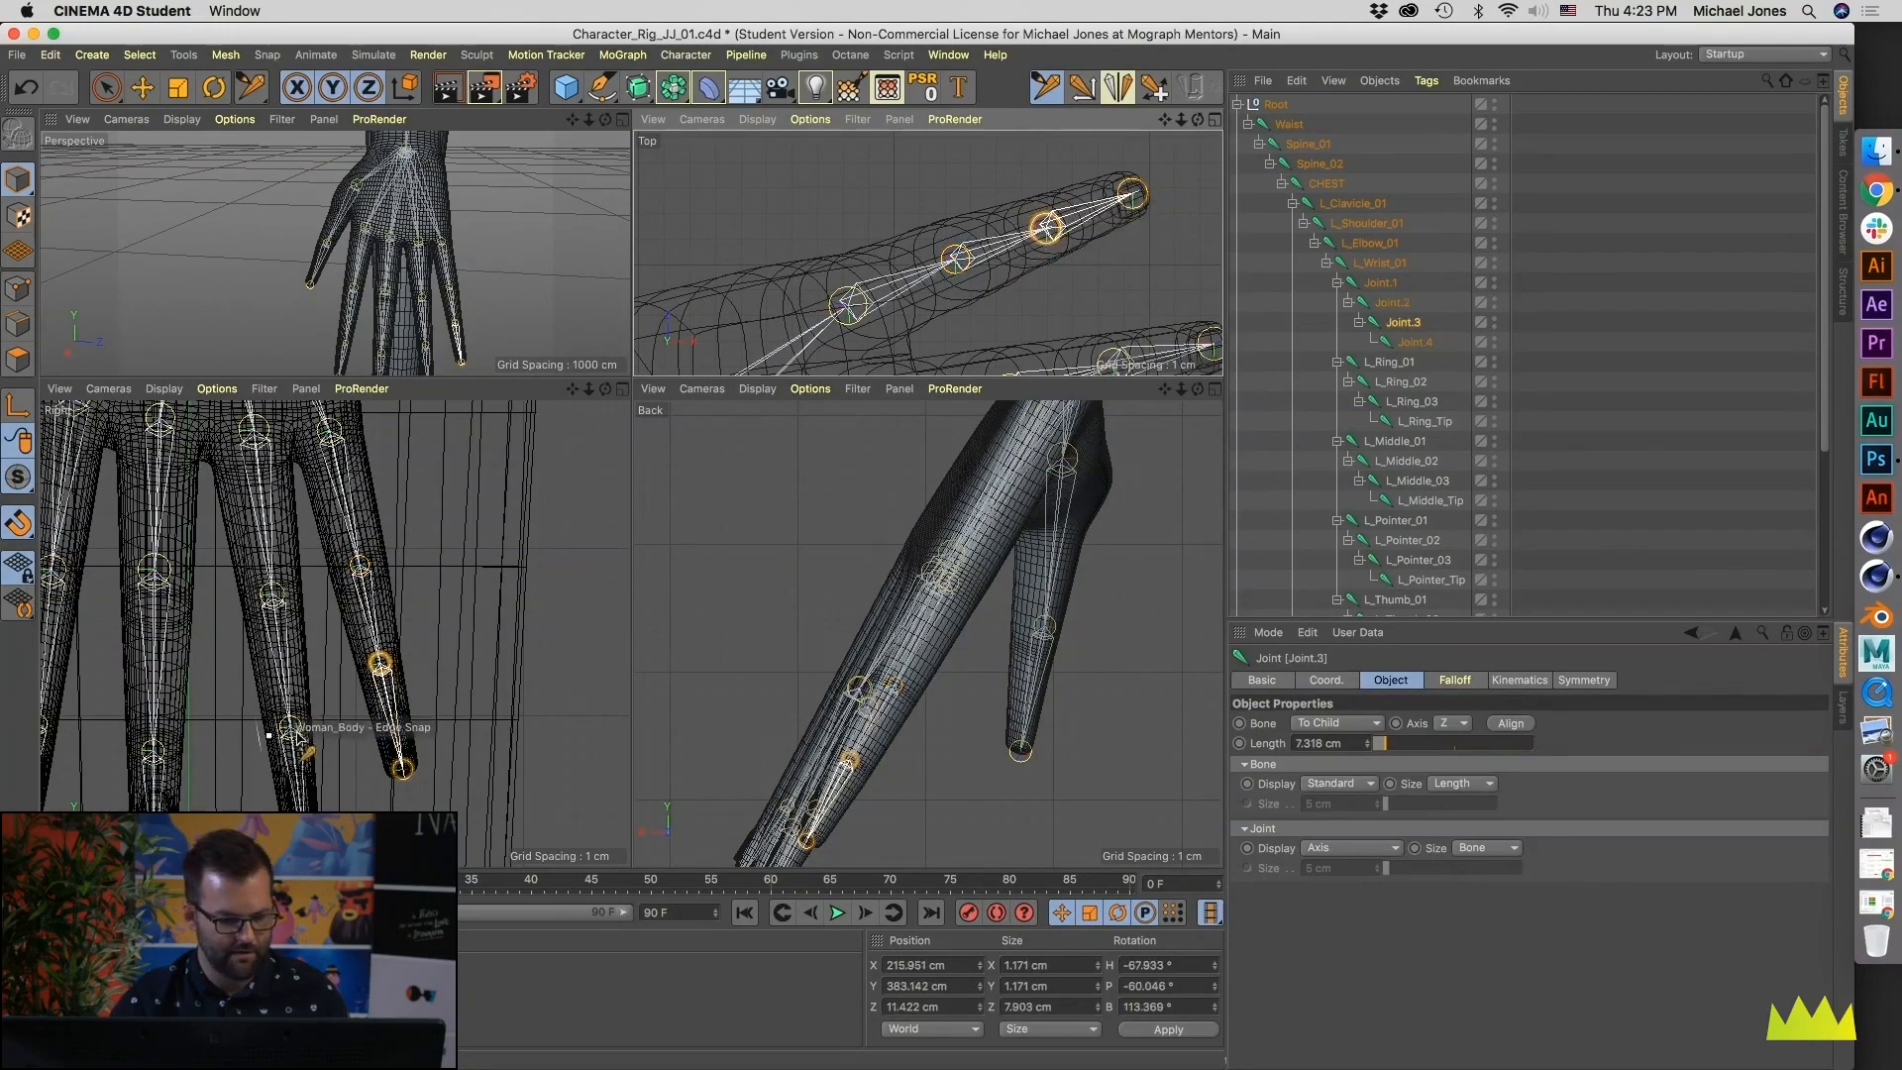
middle_click_drag(364, 630, 377, 697, "alt")
- Examine the left hand and arm joints from several angles in the full-size Perspective view
left_click_drag(445, 343, 307, 304, "alt")
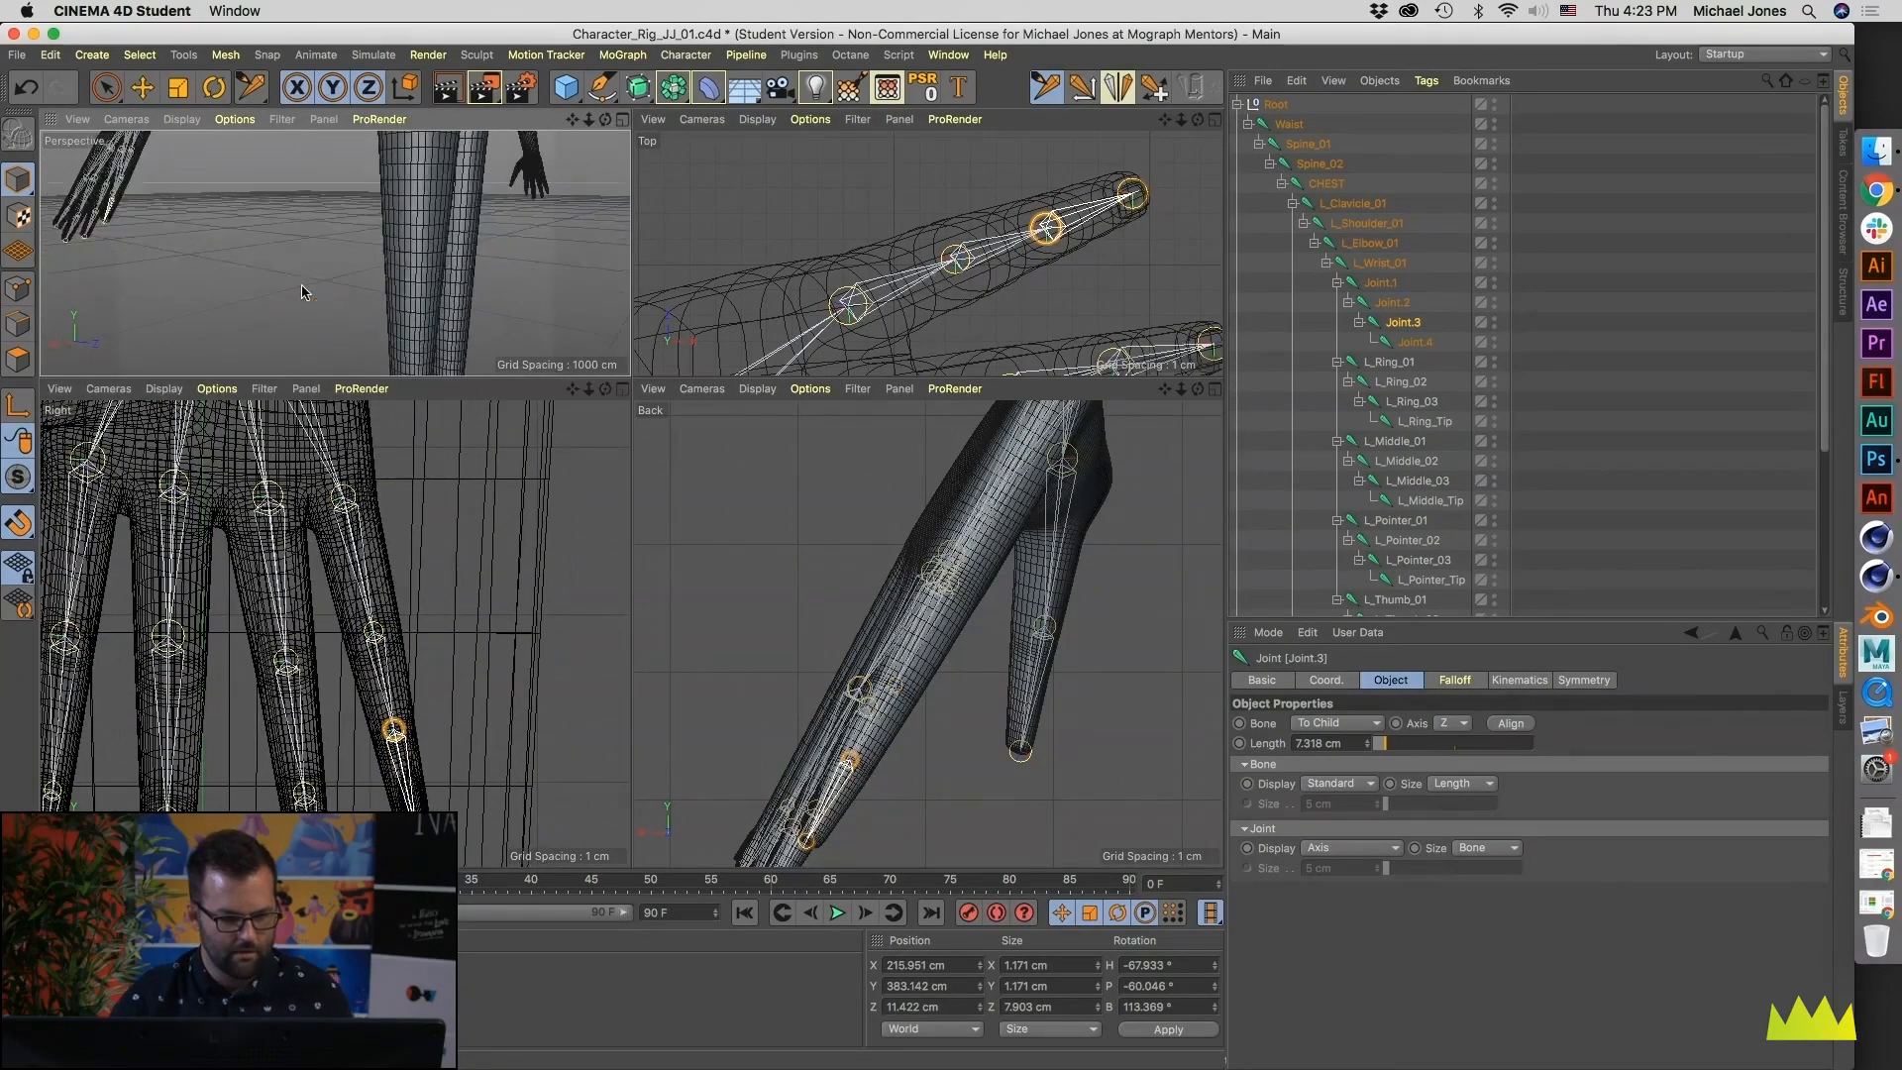
middle_click(436, 332)
left_click_drag(858, 442, 799, 404, "alt")
right_click_drag(559, 331, 649, 332, "alt")
left_click_drag(649, 332, 444, 345, "alt")
right_click_drag(445, 345, 608, 371, "alt")
left_click_drag(608, 372, 951, 408, "alt")
middle_click_drag(485, 287, 525, 441, "alt")
left_click_drag(526, 441, 701, 413, "alt")
right_click_drag(700, 412, 595, 466, "alt")
left_click_drag(595, 536, 528, 532, "alt")
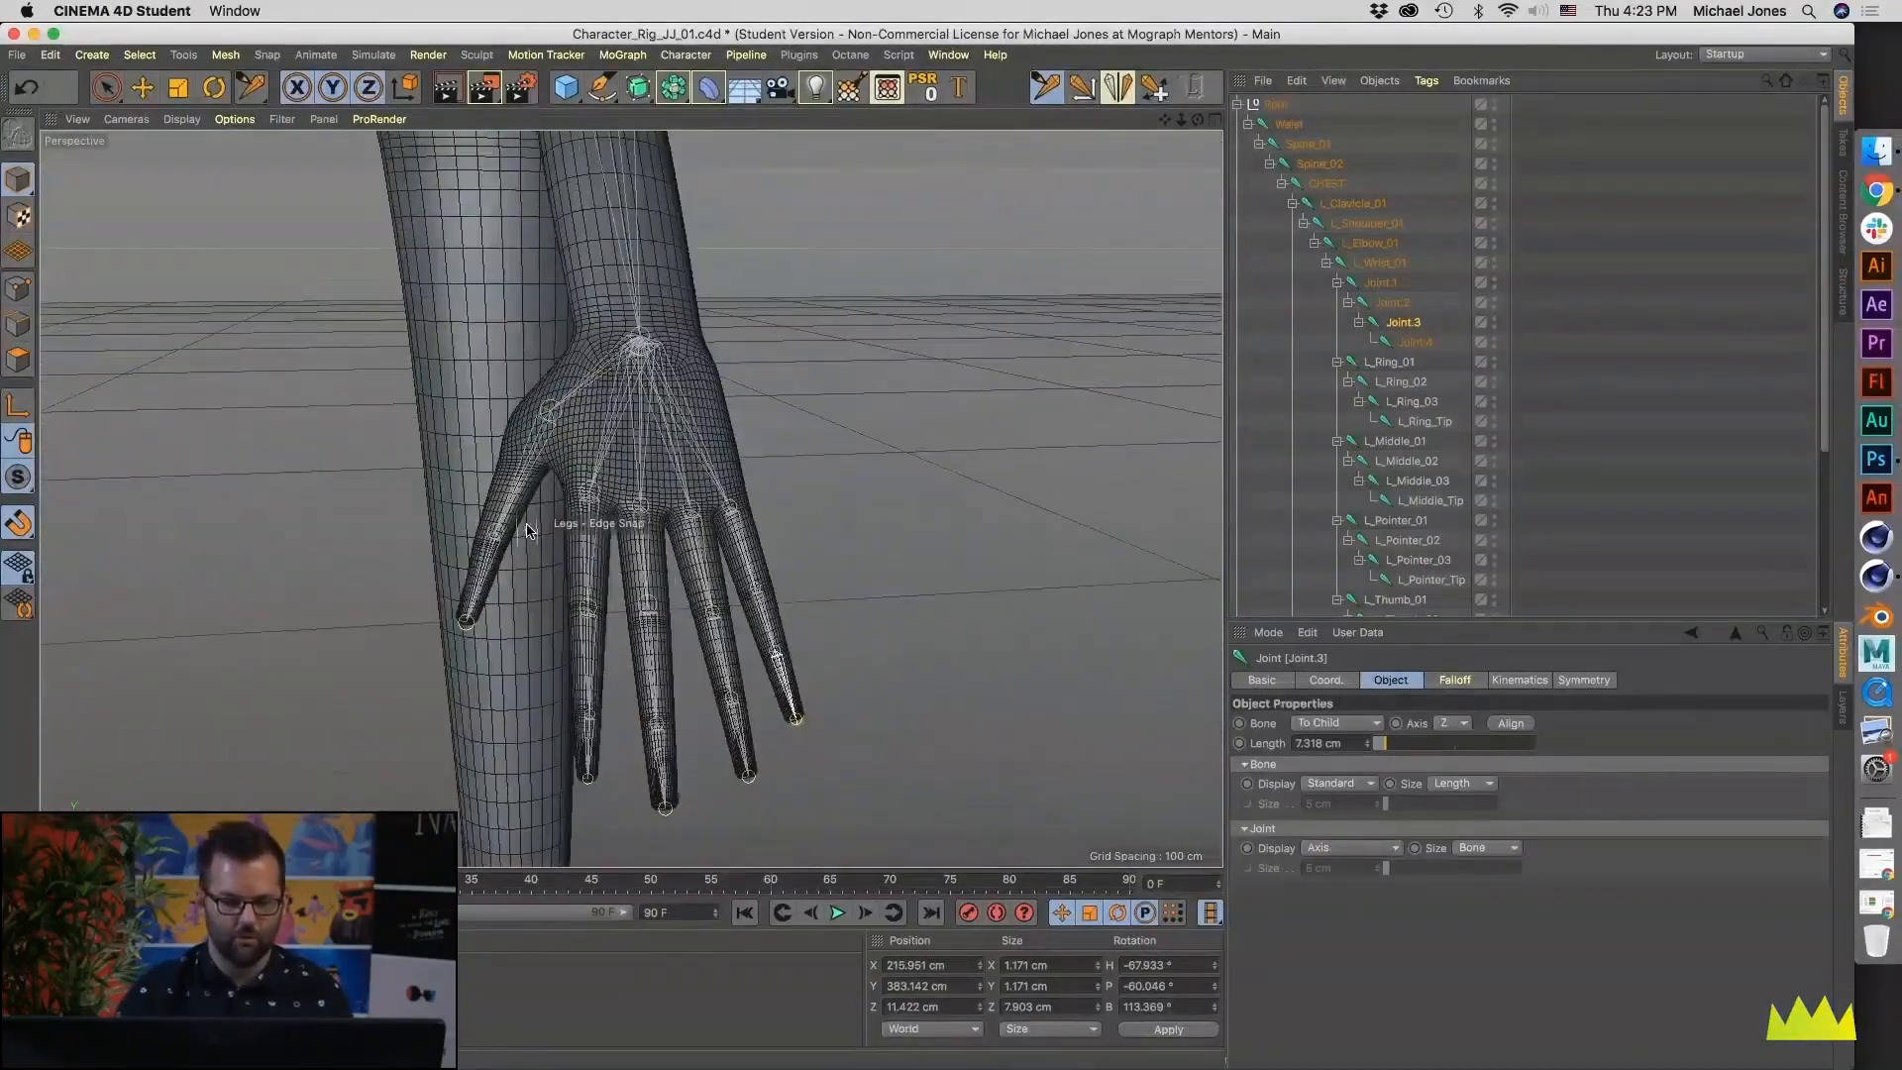
scroll(526, 531, "down", 2)
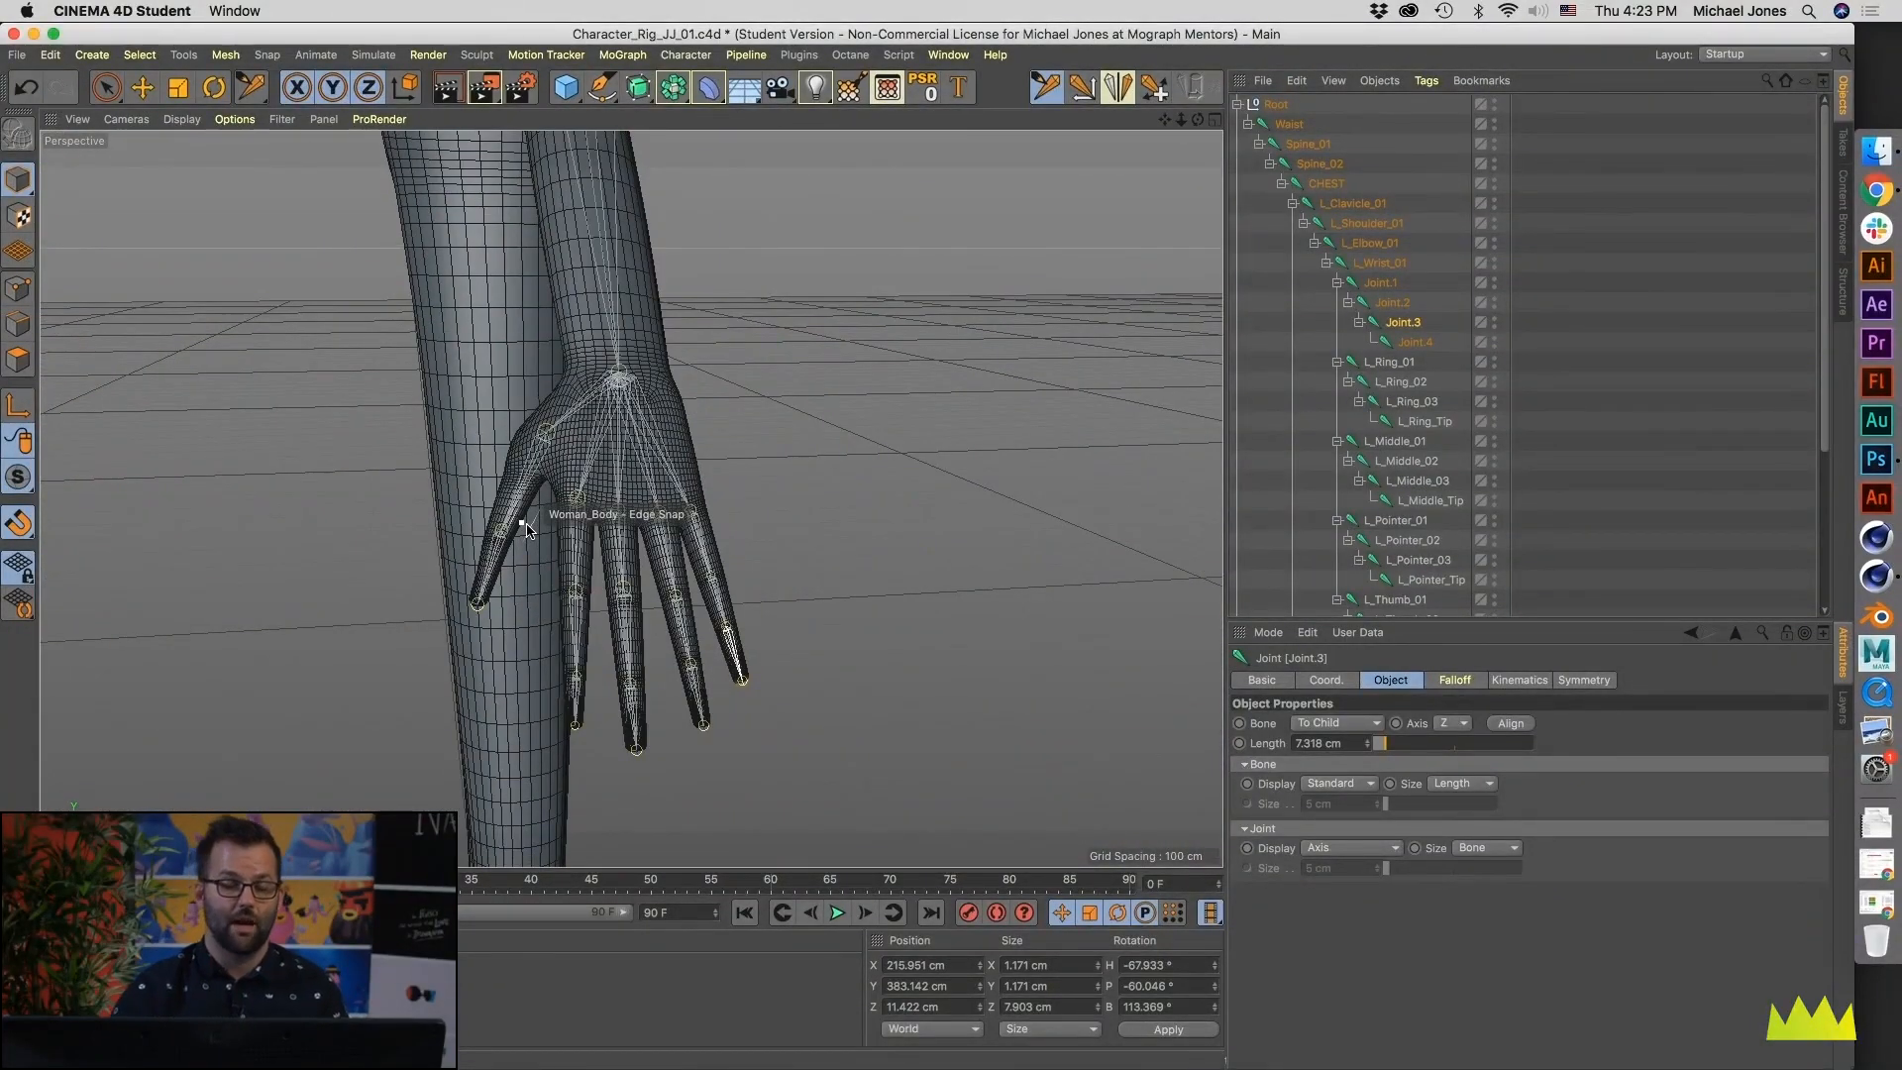
left_click_drag(571, 508, 786, 507, "alt")
middle_click_drag(785, 506, 755, 694, "alt")
left_click_drag(585, 481, 693, 594, "alt")
right_click_drag(793, 408, 860, 446, "alt")
- Adjust the L_Elbow_01 joint's placement inside the arm mesh in the Top view
middle_click(839, 436)
right_click_drag(934, 300, 777, 308, "alt")
middle_click_drag(778, 308, 917, 270, "alt")
right_click_drag(918, 269, 959, 266, "alt")
left_click_drag(897, 250, 898, 264)
right_click_drag(928, 294, 839, 303, "alt")
middle_click_drag(830, 302, 884, 296, "alt")
mouse_move(879, 294)
right_mouse_down("alt")
mouse_move(920, 292)
mouse_move(867, 282)
mouse_move(899, 270)
right_mouse_up("alt")
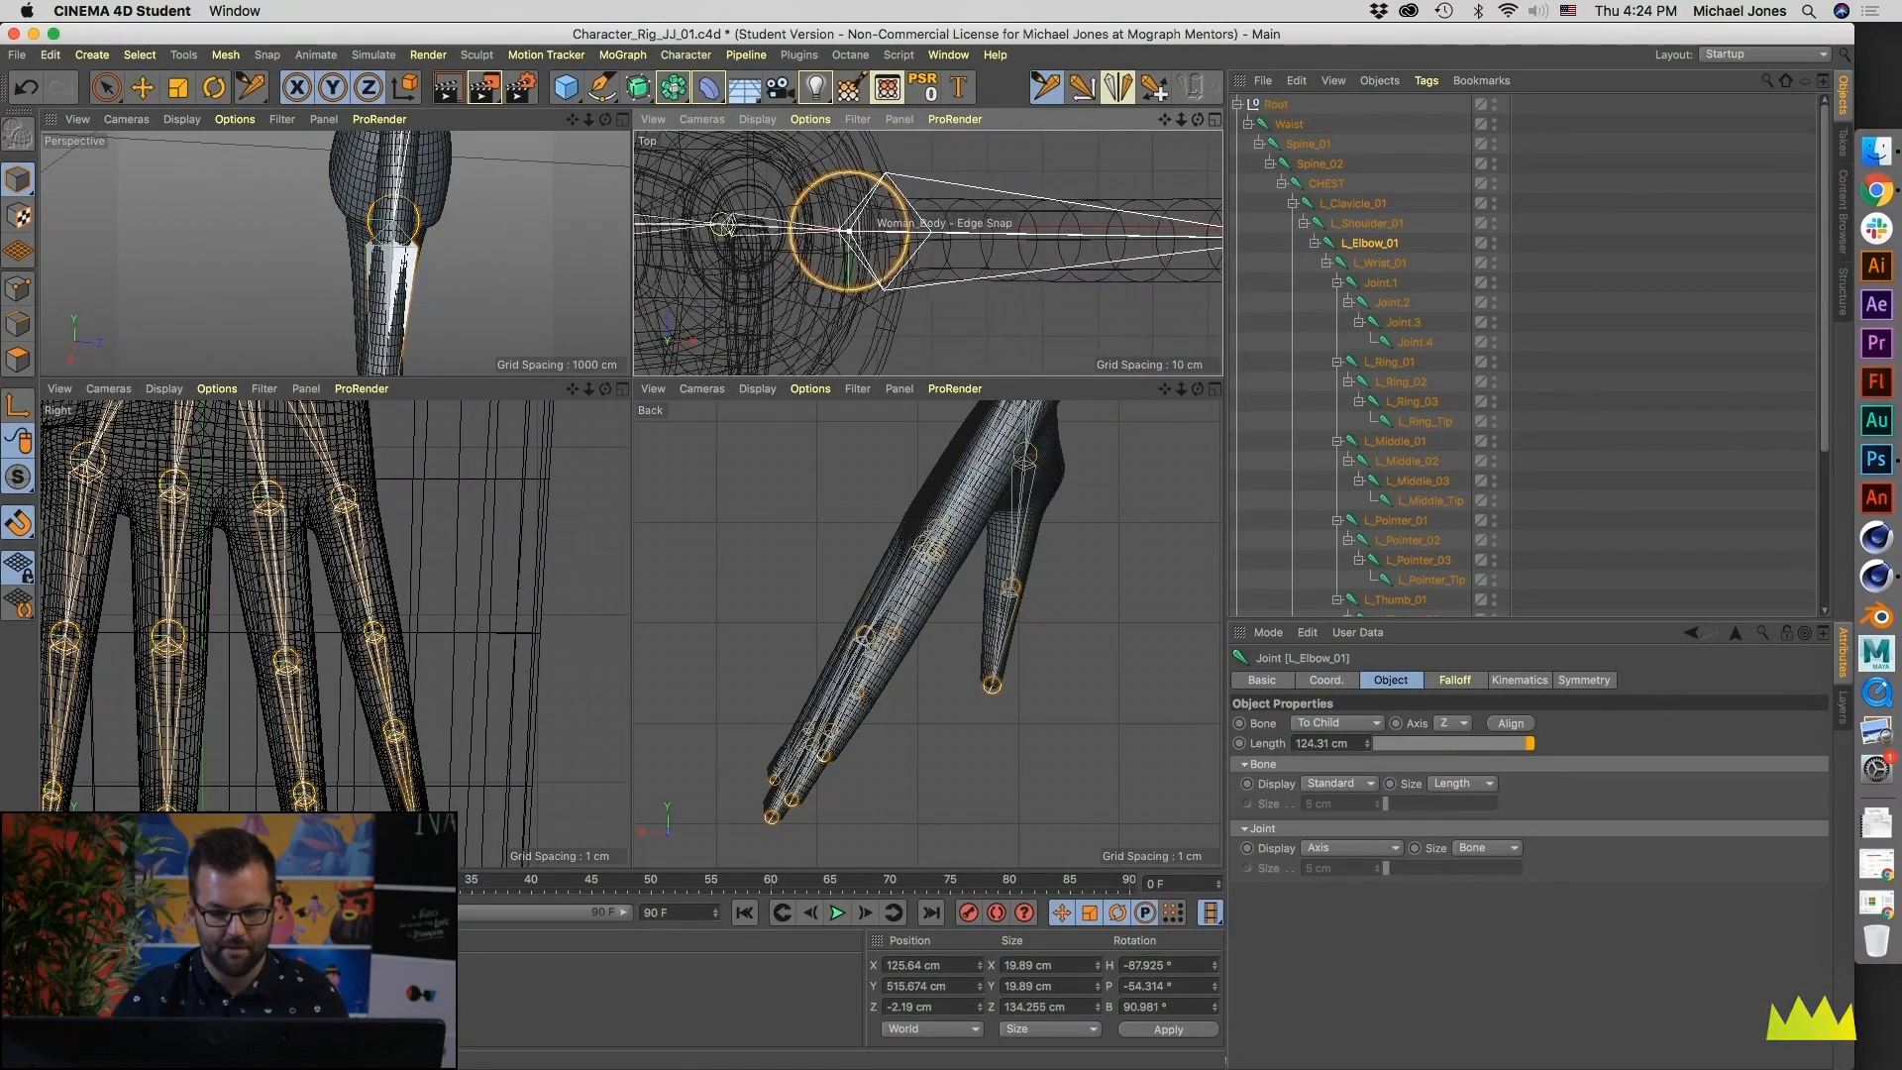
- Examine the left arm's joint chain against the whole body in the Back and Perspective views
right_click_drag(933, 553, 735, 701, "alt")
middle_click_drag(893, 544, 861, 592, "alt")
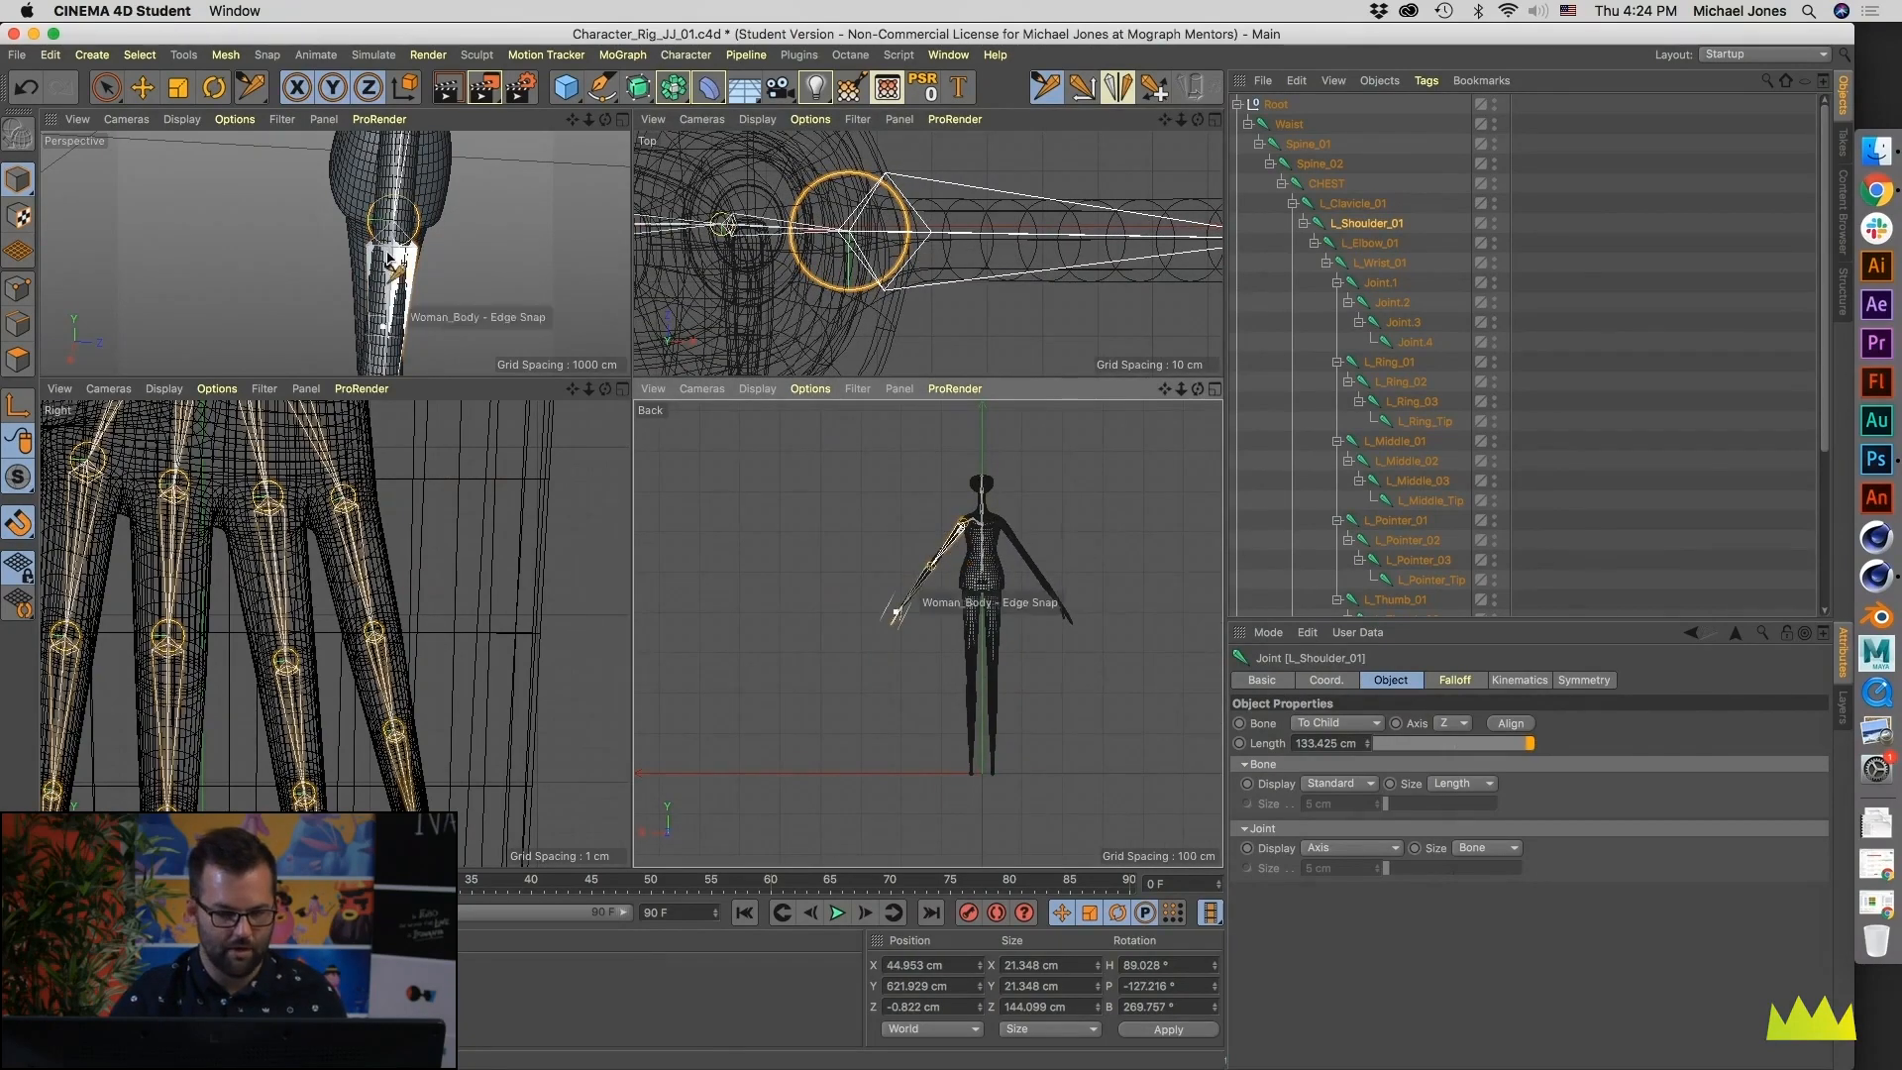
middle_click(488, 277)
left_click_drag(572, 360, 745, 378, "alt")
right_click_drag(592, 387, 466, 424, "alt")
left_click_drag(496, 442, 620, 421, "alt")
right_click_drag(634, 422, 469, 453, "alt")
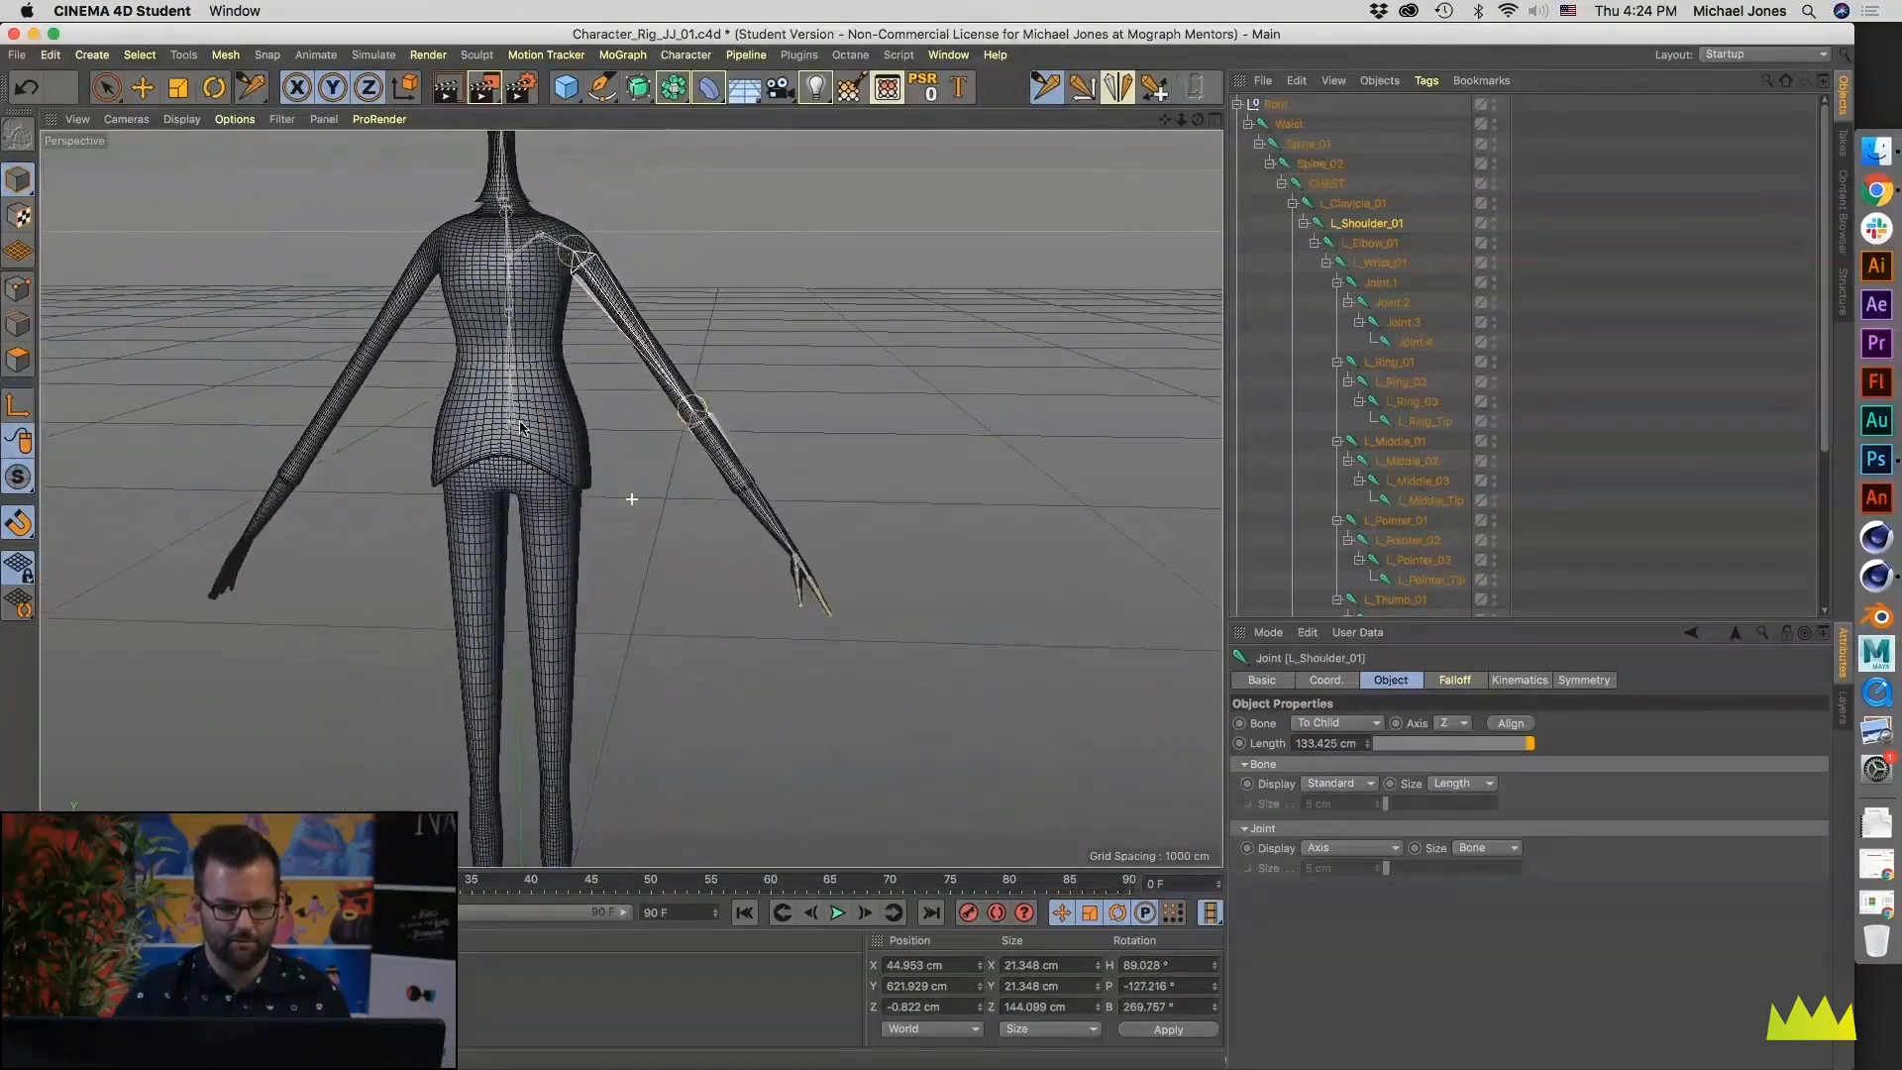
middle_click_drag(492, 442, 519, 535, "alt")
middle_click_drag(558, 235, 574, 310, "alt")
right_click_drag(574, 309, 605, 314, "alt")
mouse_move(605, 314)
left_mouse_down("alt")
mouse_move(352, 306)
mouse_move(641, 310)
left_mouse_up("alt")
middle_click_drag(646, 465, 615, 331, "alt")
right_click_drag(615, 331, 403, 446, "alt")
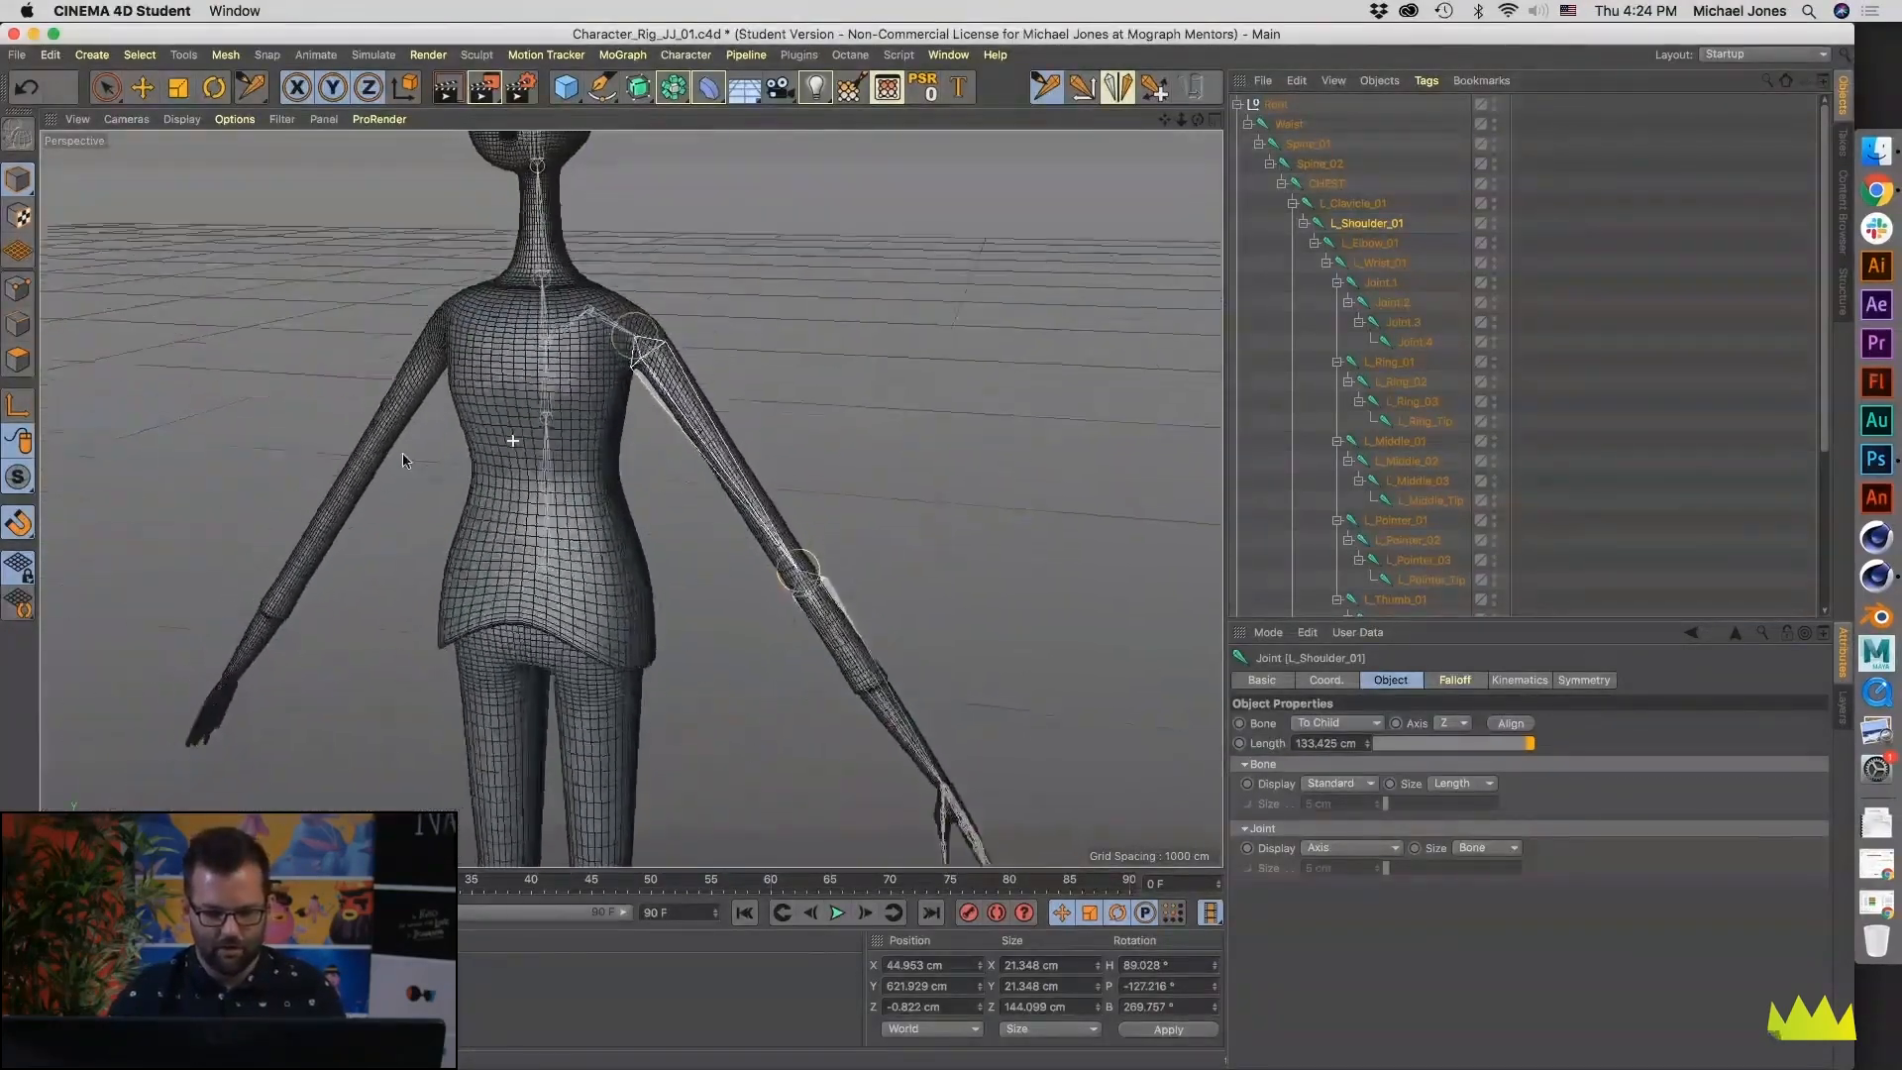